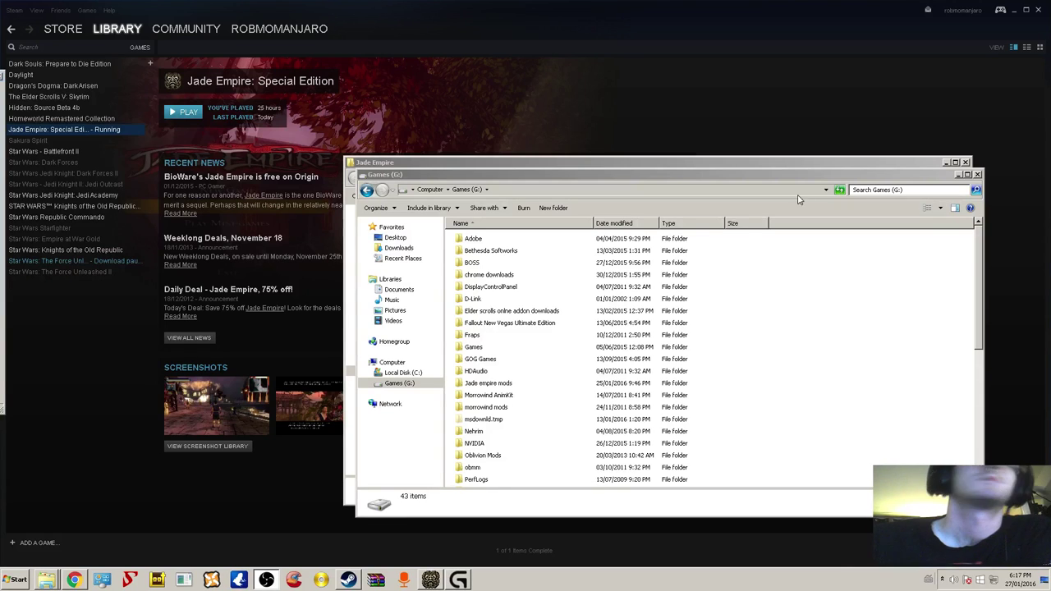
- Open the Mod tools-20-1 folder inside Jade empire mods and arrange it beside the Jade Empire game folder window
double_click(490, 384)
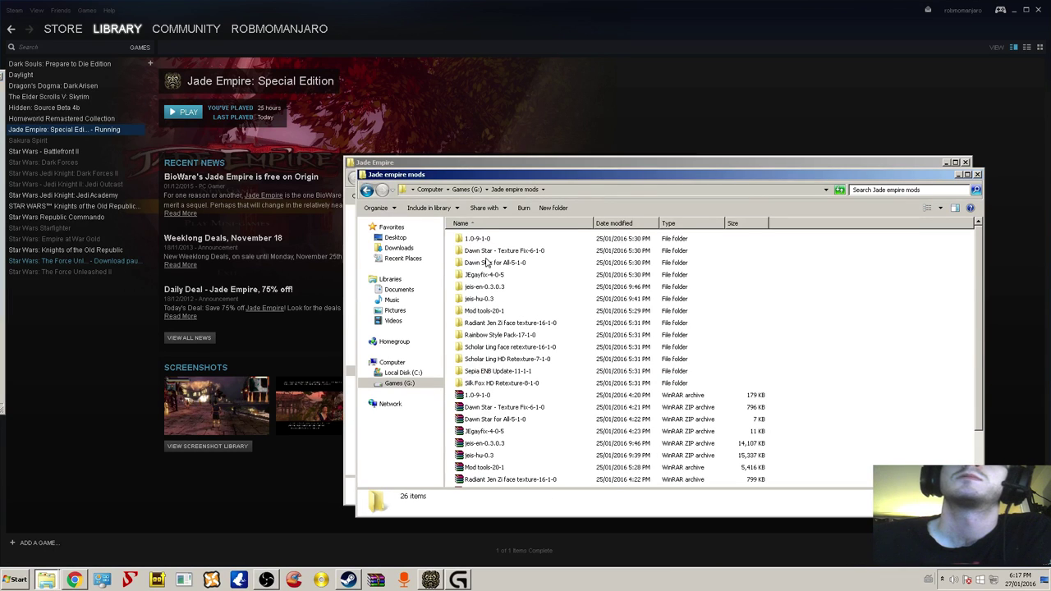
double_click(486, 311)
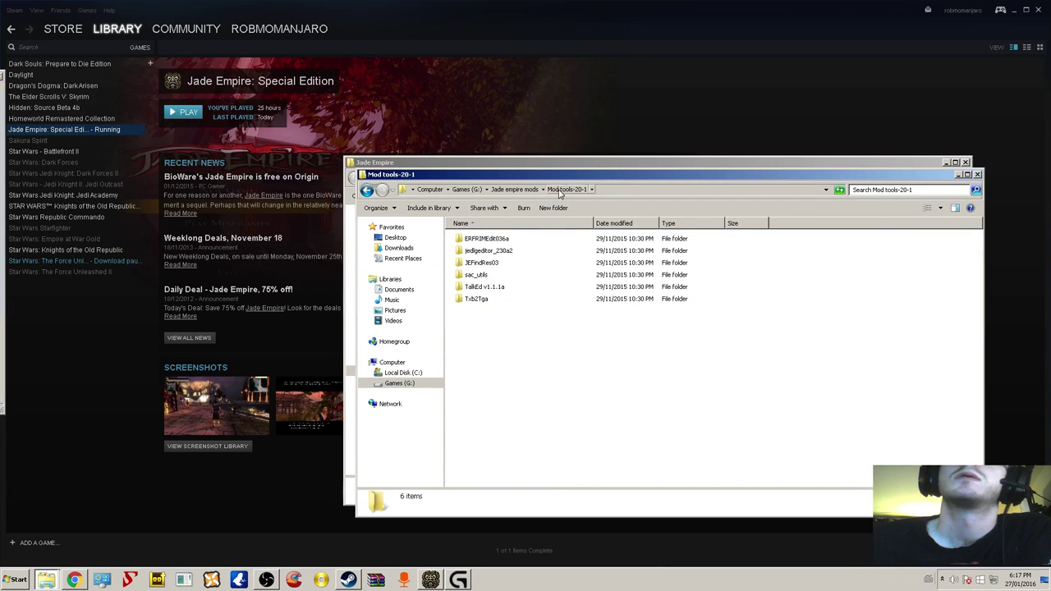
key("super+Right")
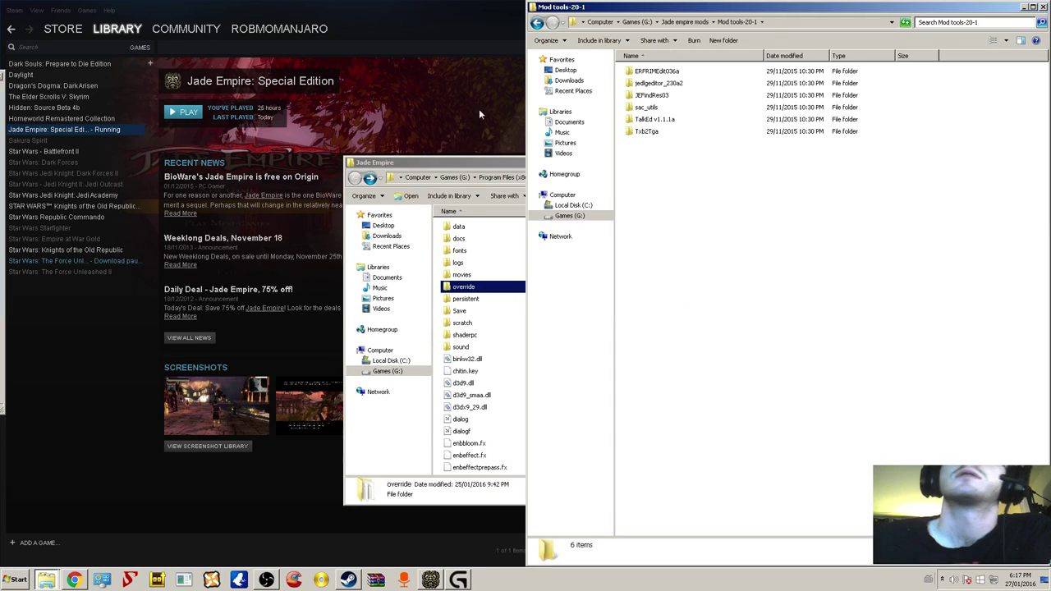
left_click_drag(473, 157, 145, 64)
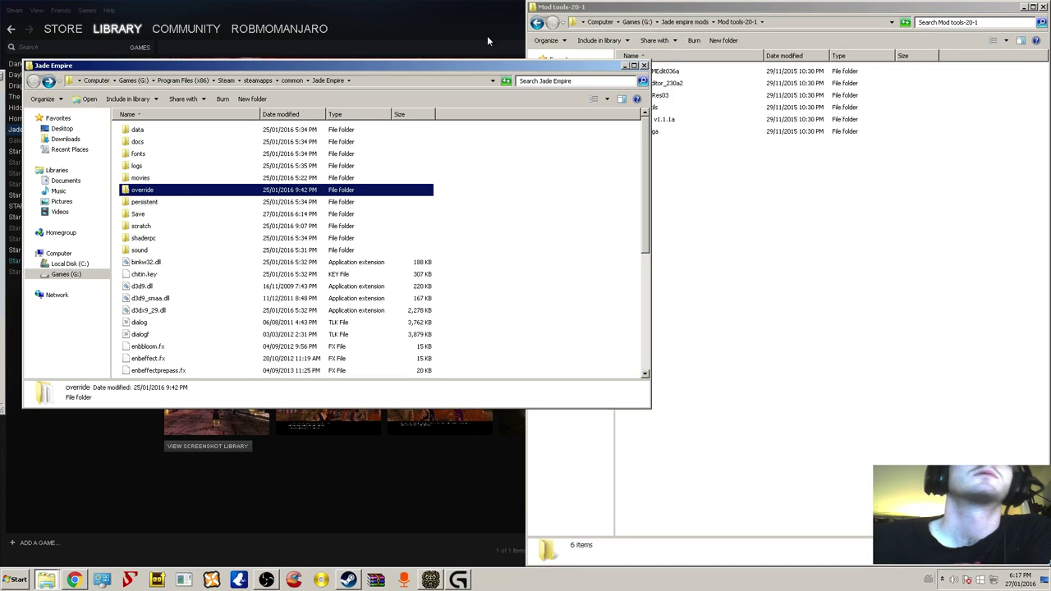
left_click(692, 197)
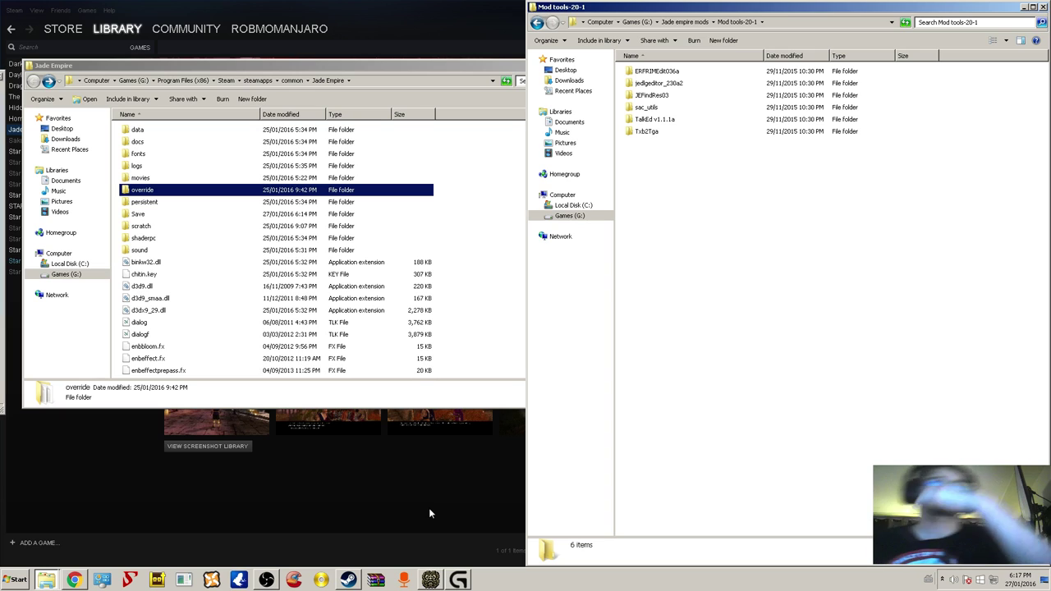
- Launch JE ERF RIM Editor v0.3.6a from the ERFRIMEdit036a folder
left_click(432, 579)
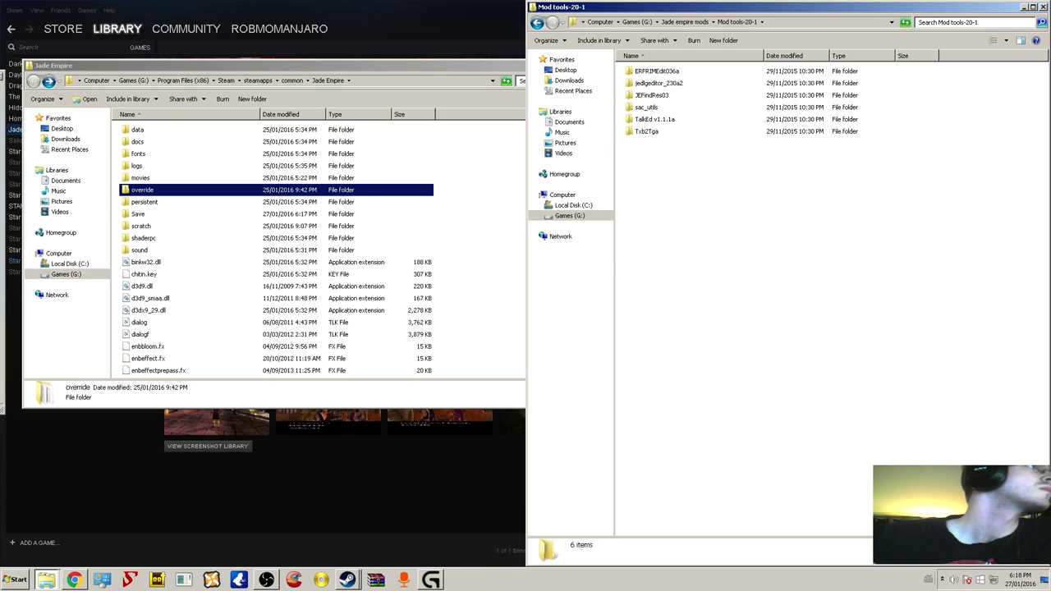
left_click(47, 579)
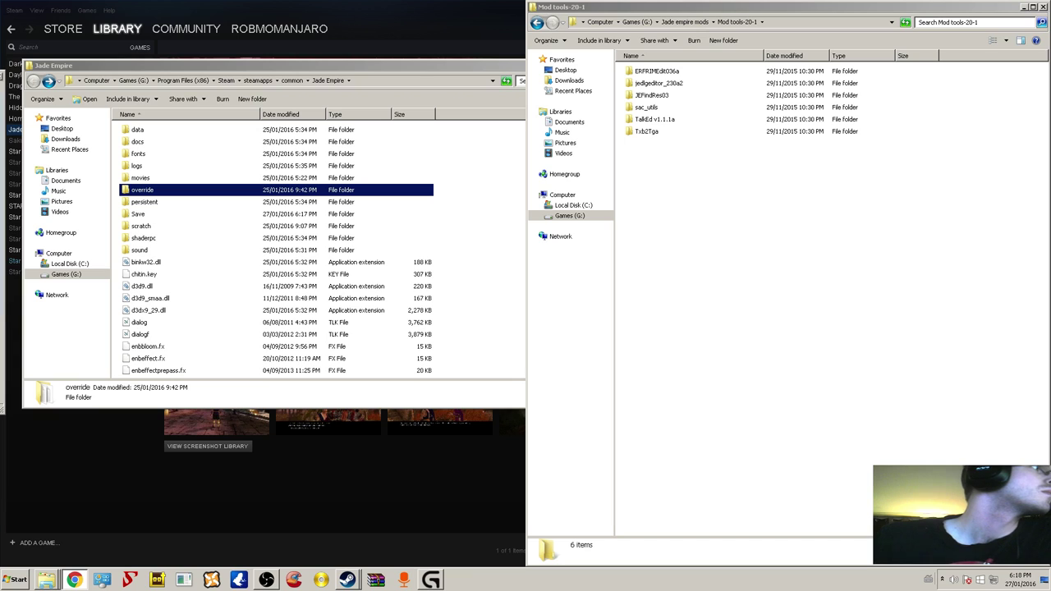
double_click(645, 70)
double_click(661, 72)
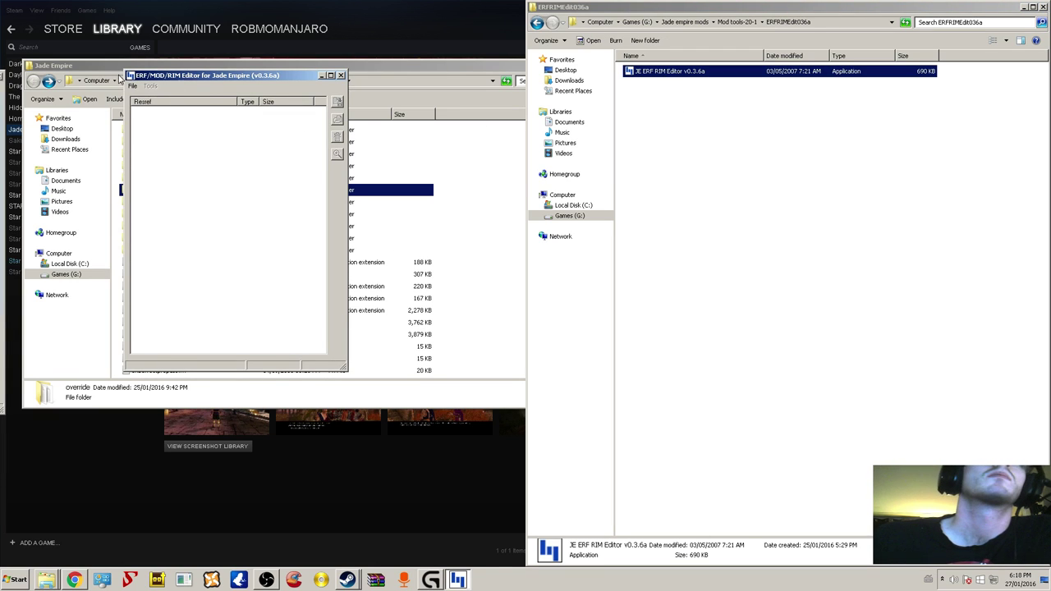
- Start opening a file in the ERF/RIM editor and browse to Program Files (x86) on the Games (G:) drive
left_click(132, 87)
left_click(145, 106)
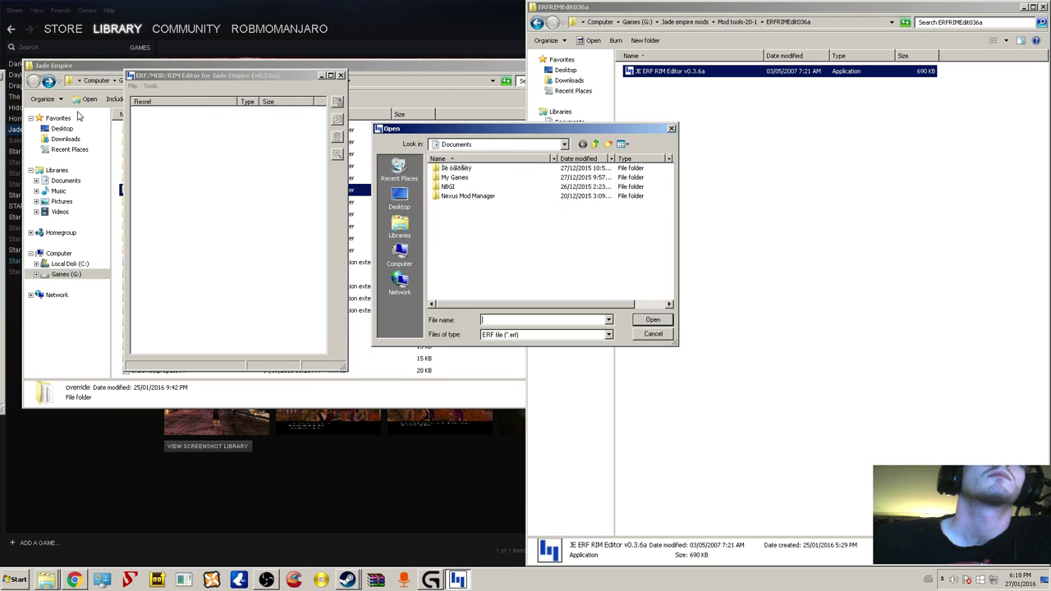
left_click(399, 255)
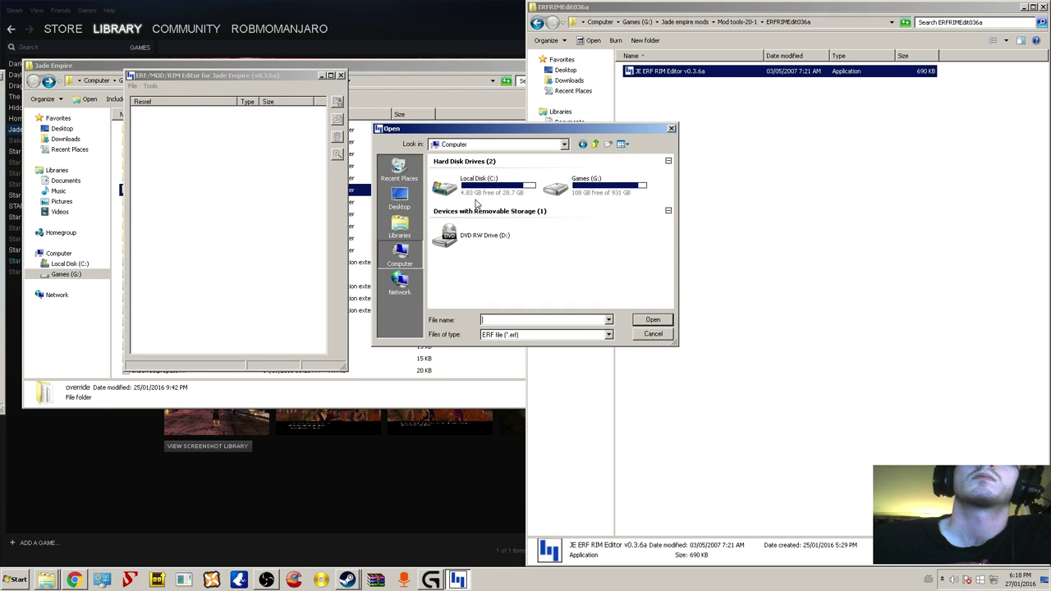
double_click(624, 185)
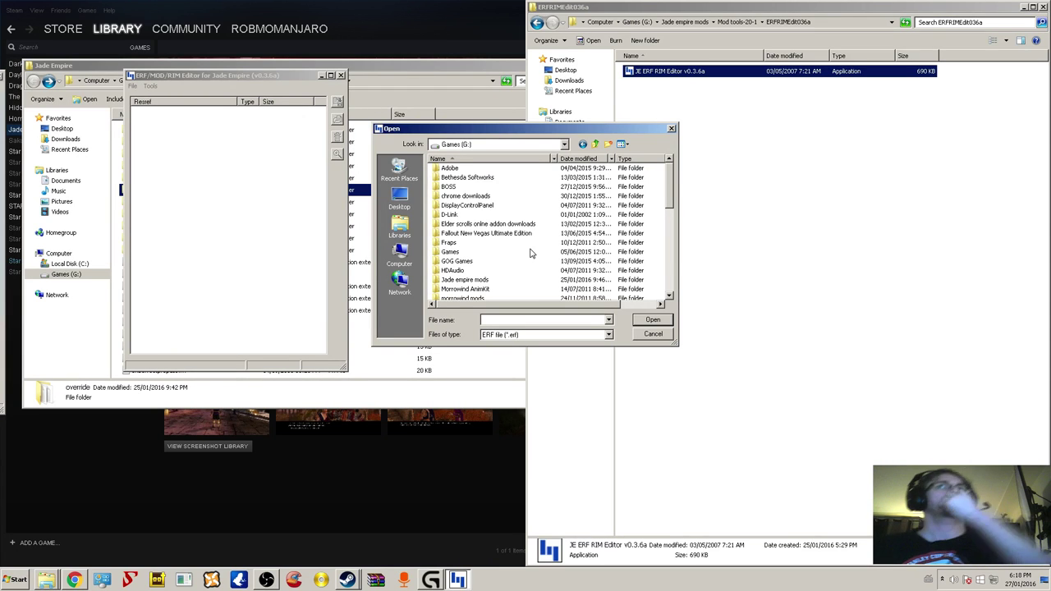
left_click_drag(670, 195, 666, 304)
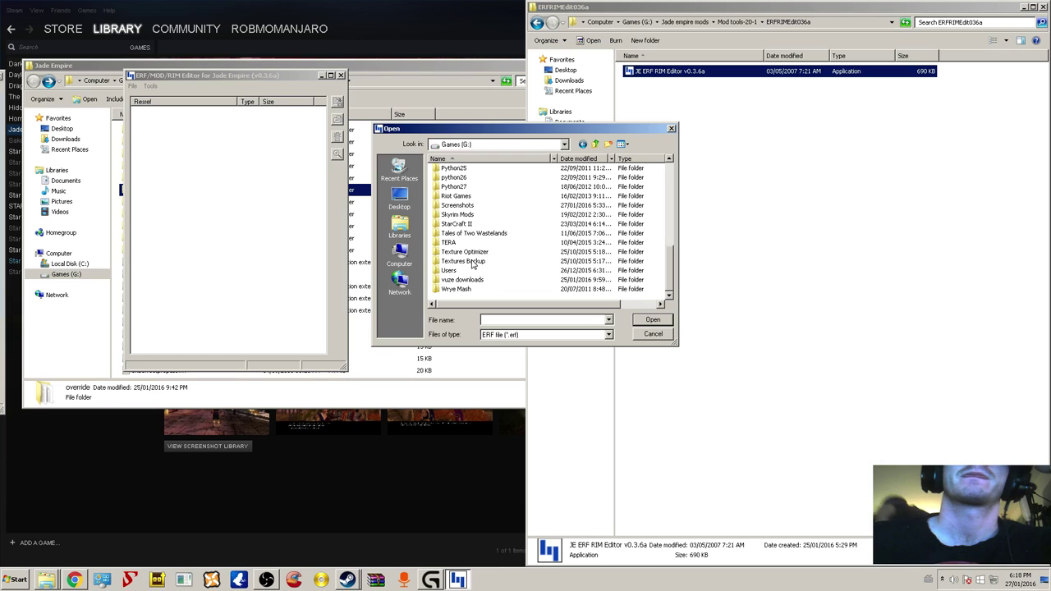
scroll(472, 263, "up", 2)
double_click(484, 209)
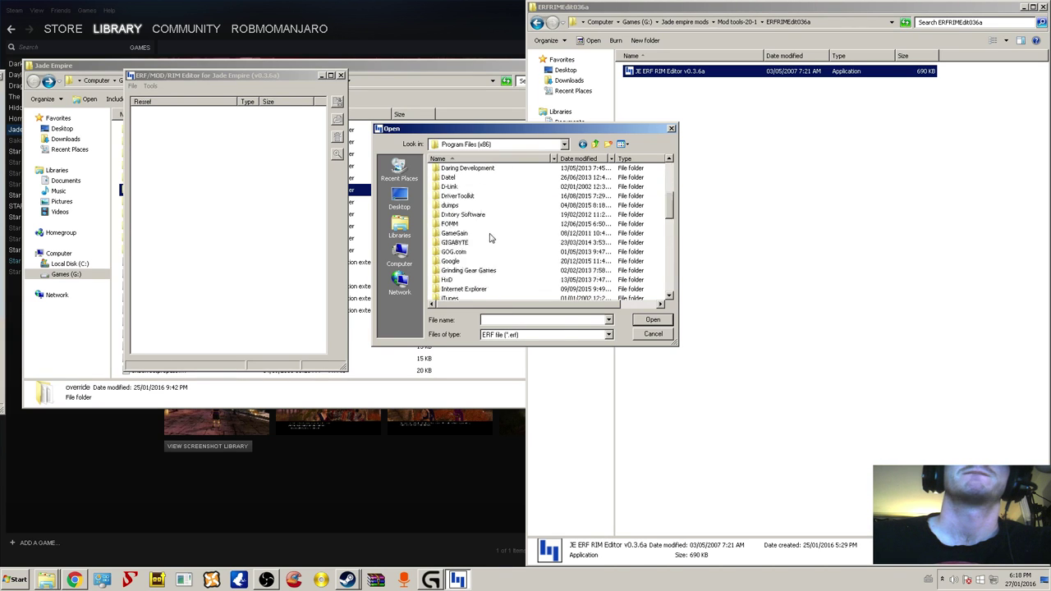
- Browse through Steam, SteamApps, common and Jade Empire to the game's data folder
scroll(491, 238, "down", 1)
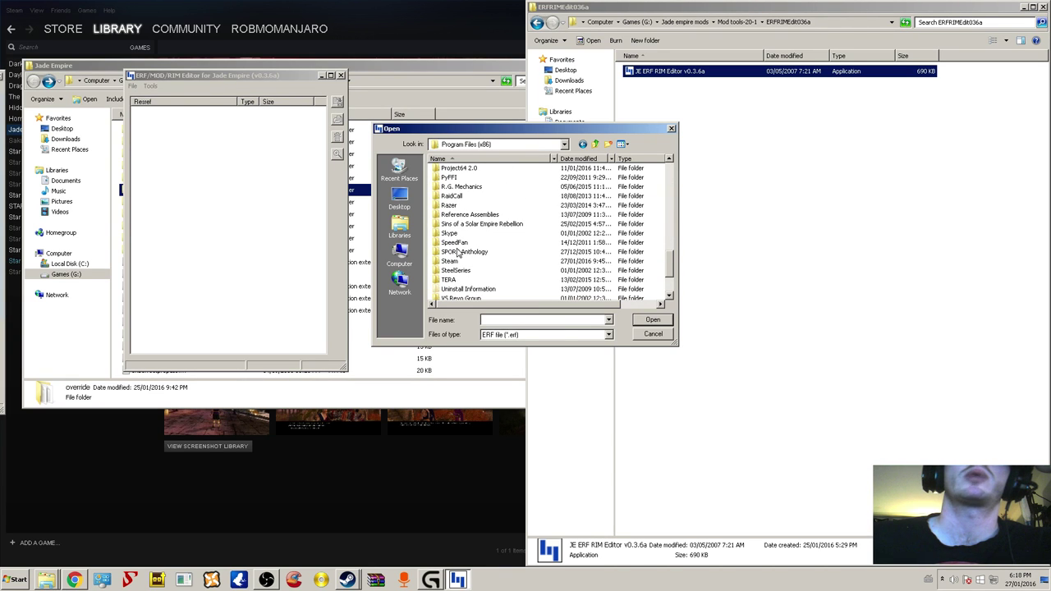
double_click(452, 261)
scroll(490, 223, "down", 3)
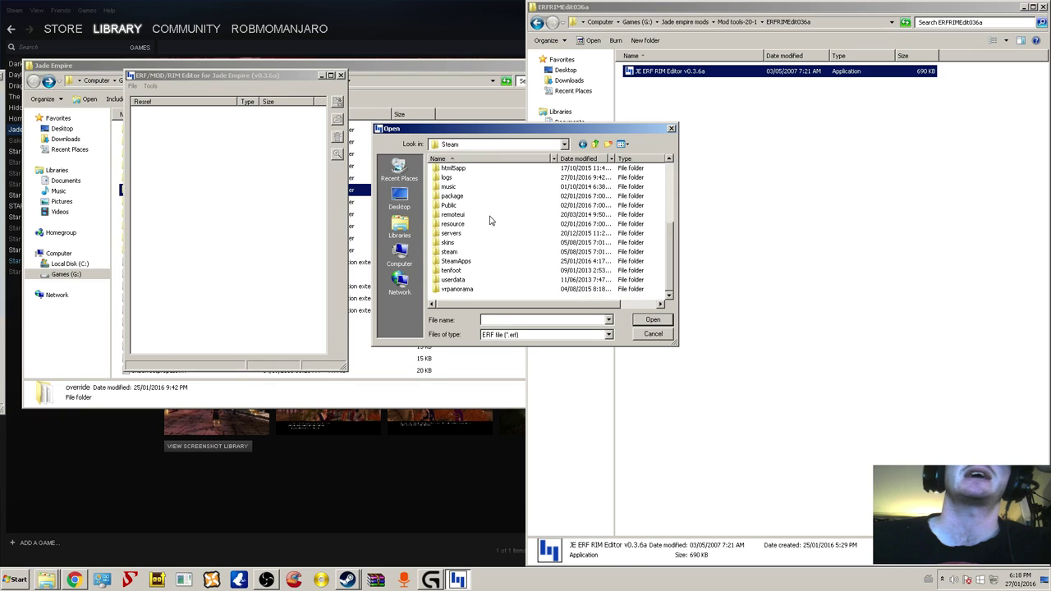
double_click(460, 262)
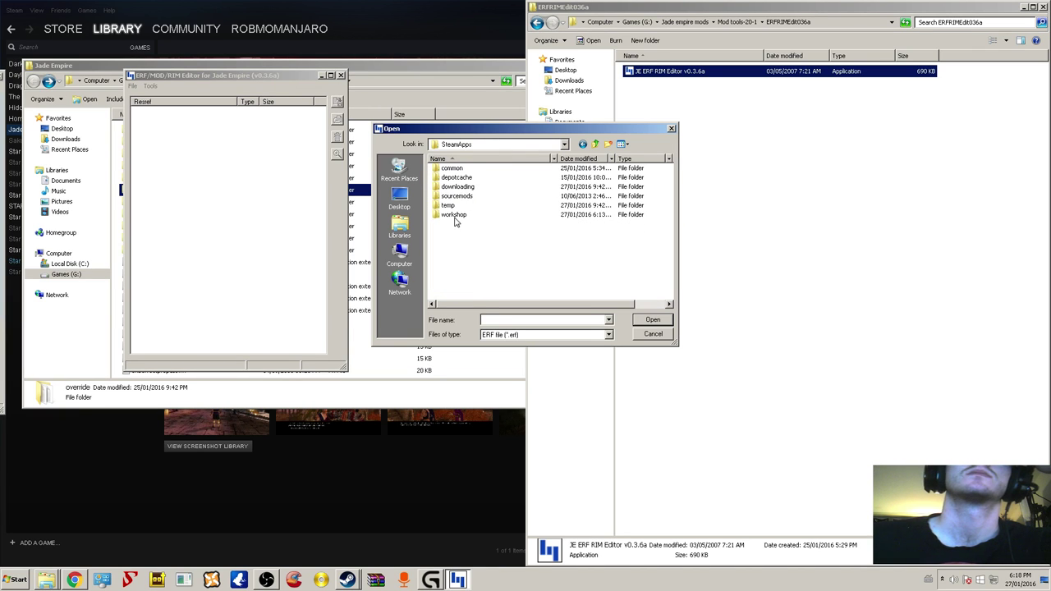
double_click(453, 169)
double_click(452, 213)
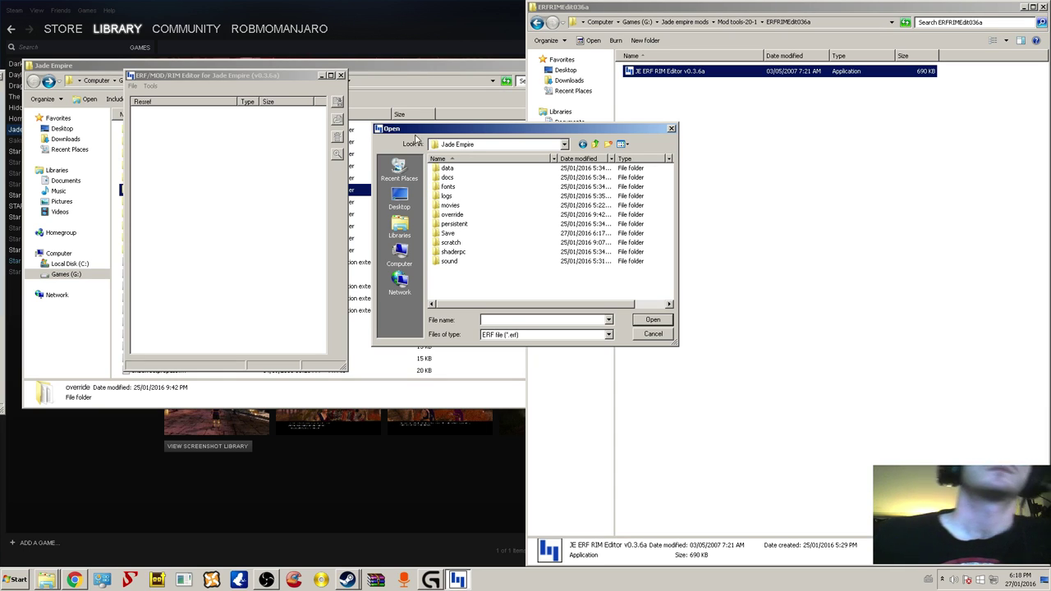
double_click(449, 169)
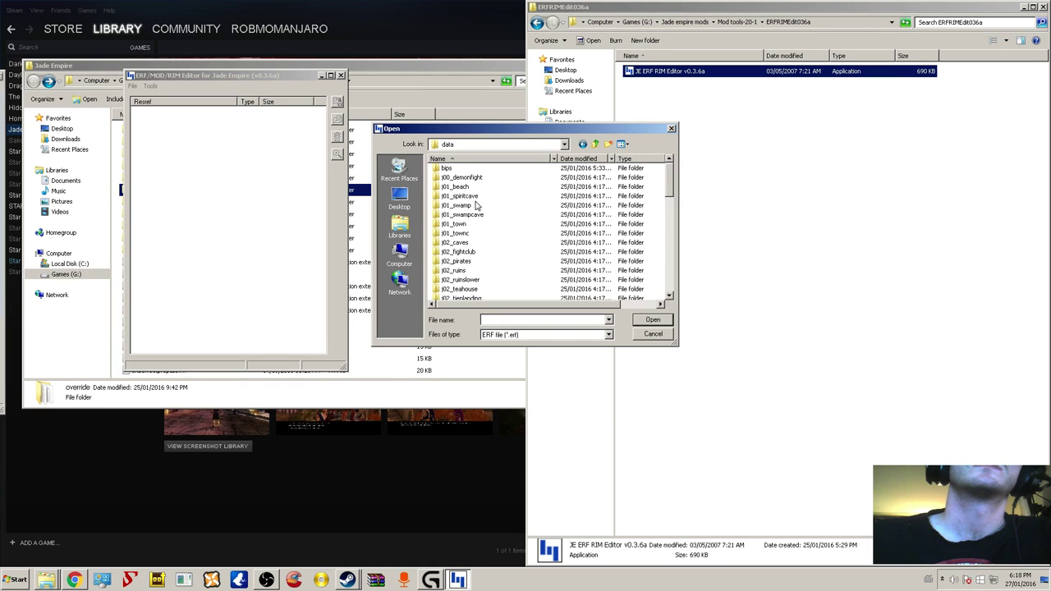
scroll(472, 199, "down", 13)
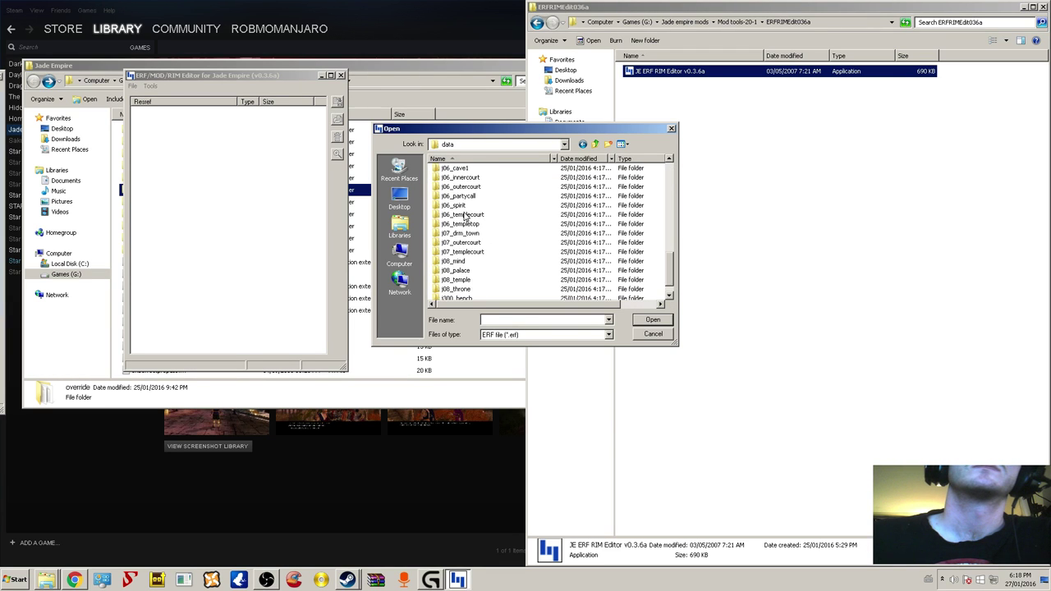
scroll(496, 290, "up", 10)
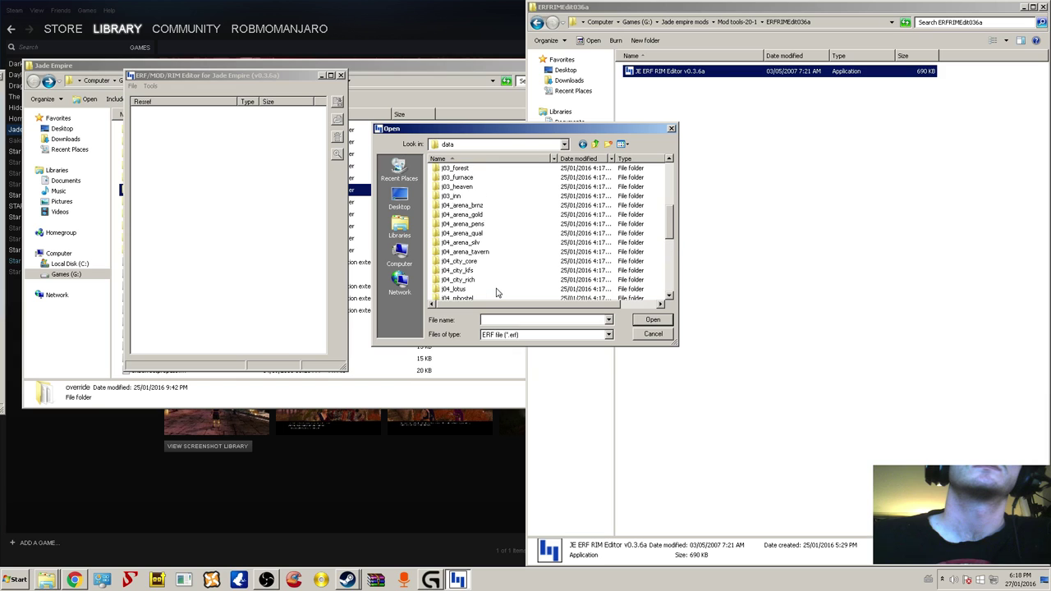
scroll(465, 244, "up", 2)
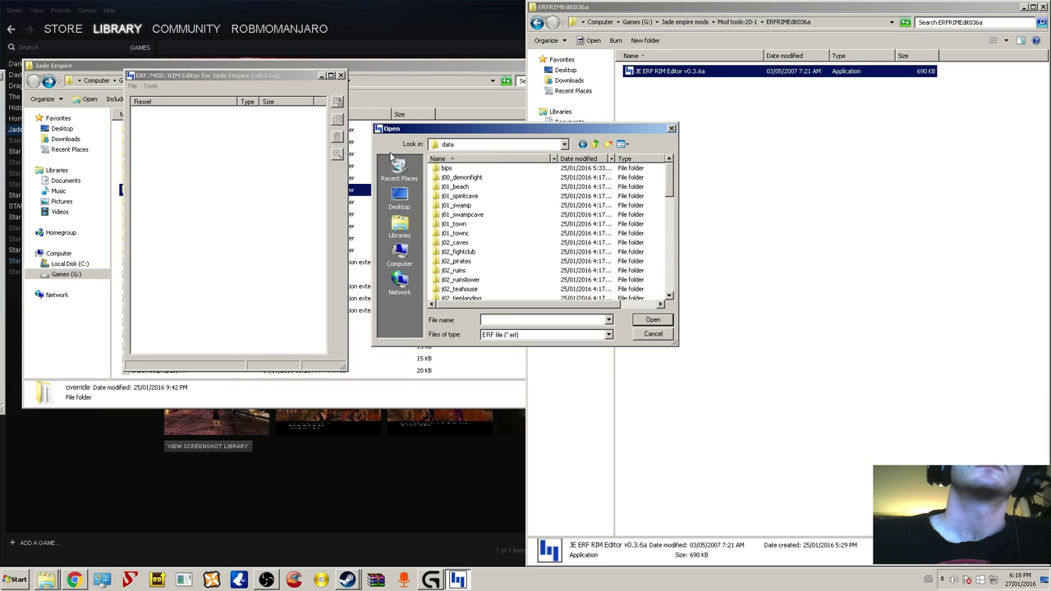
left_click(583, 145)
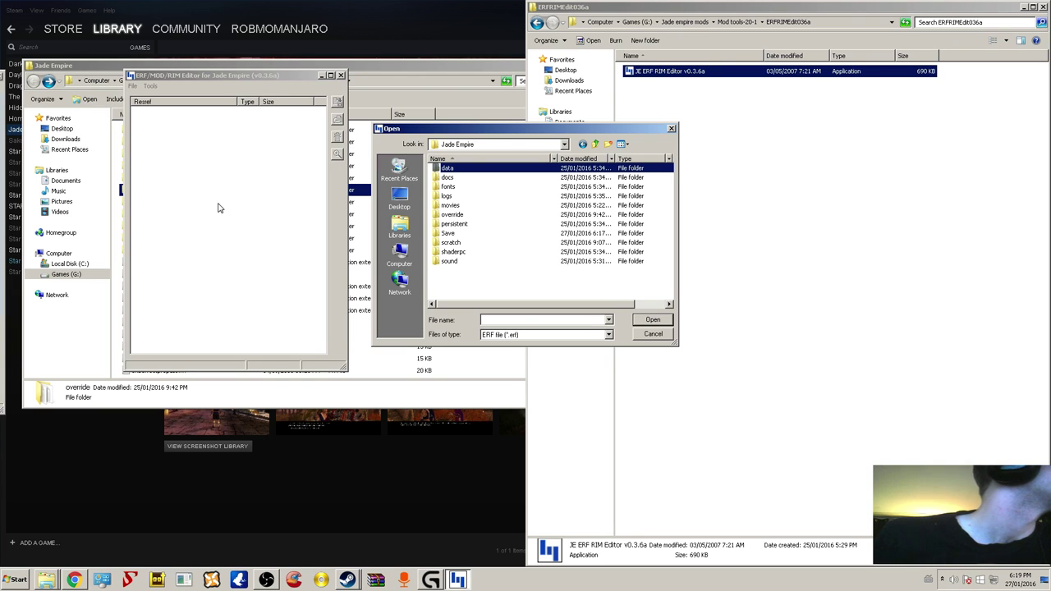
double_click(450, 169)
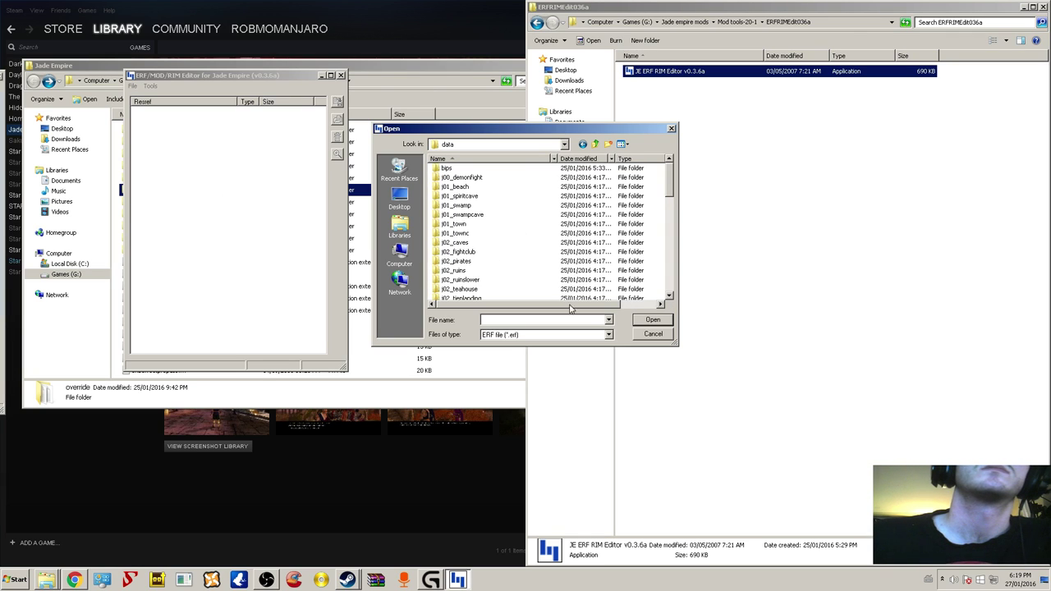
- Set the file type to Resource Image file (*.rim) and open mmenu-a.rim from the data folder
left_click(593, 332)
left_click(581, 365)
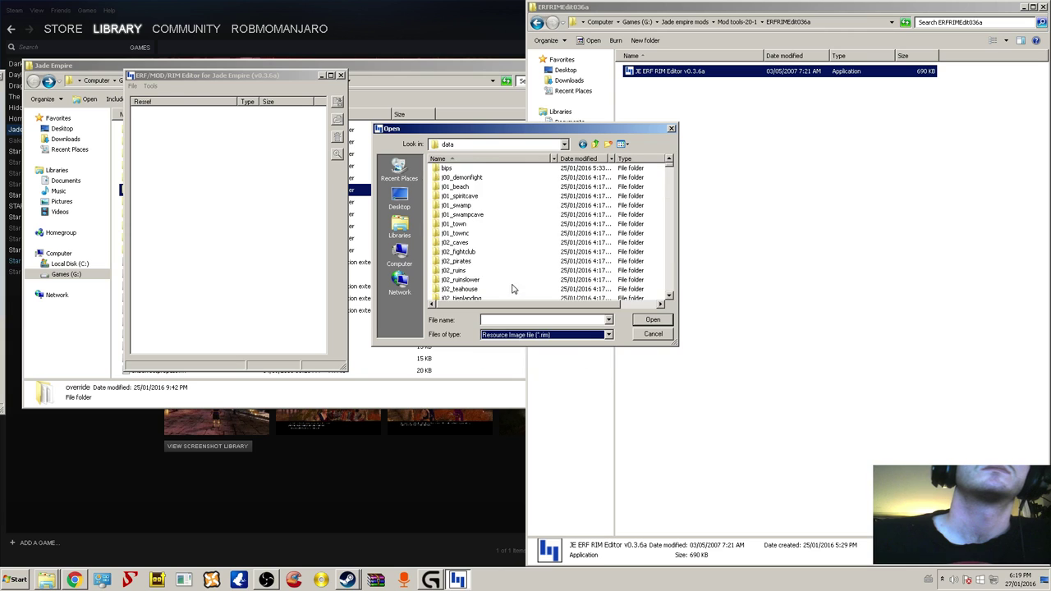
left_click(484, 244)
scroll(484, 244, "down", 5)
scroll(484, 244, "down", 12)
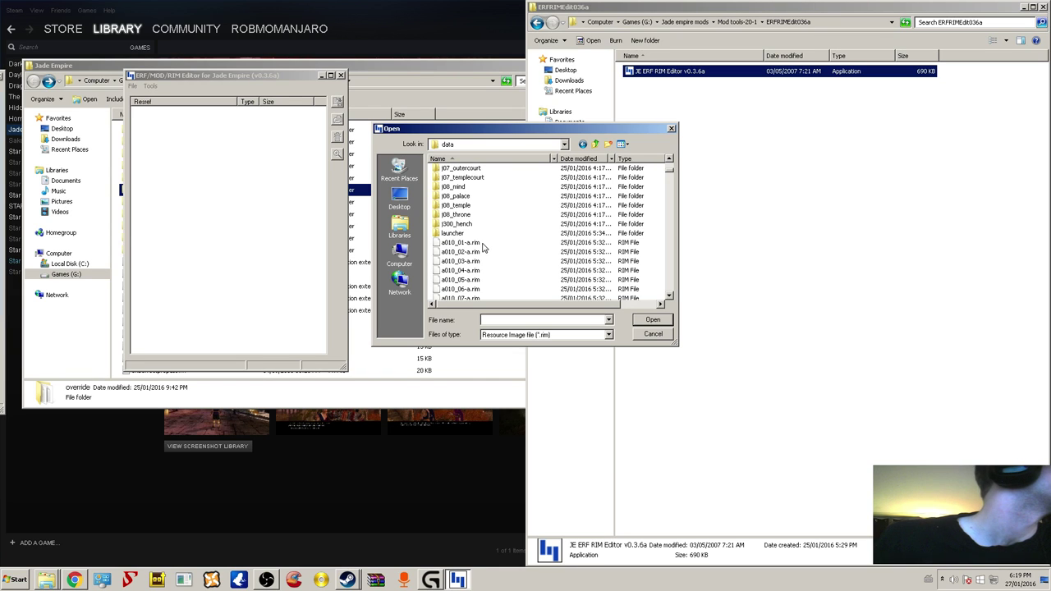
left_click(483, 263)
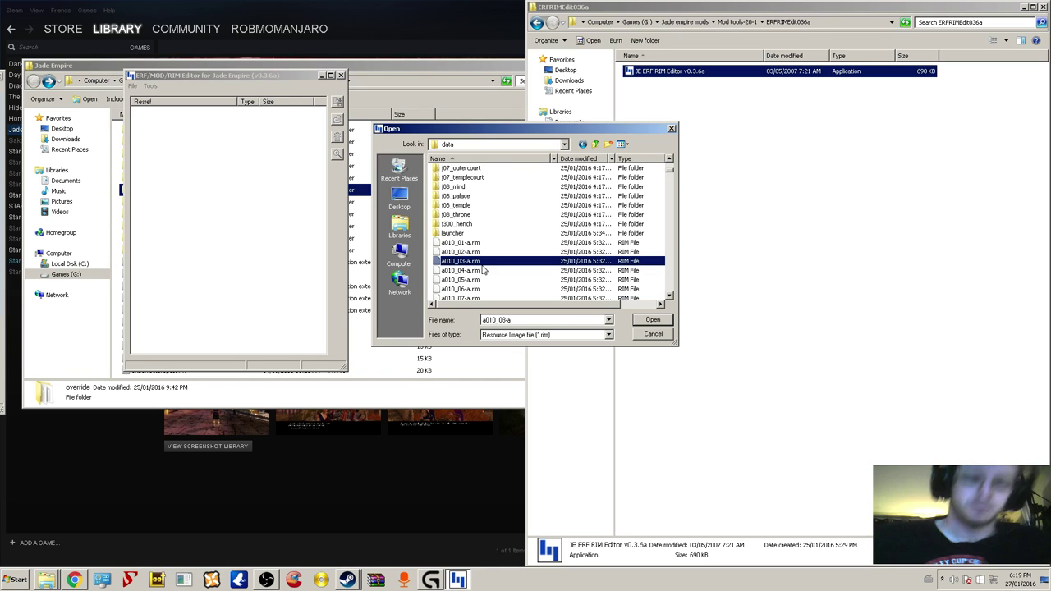
key("m")
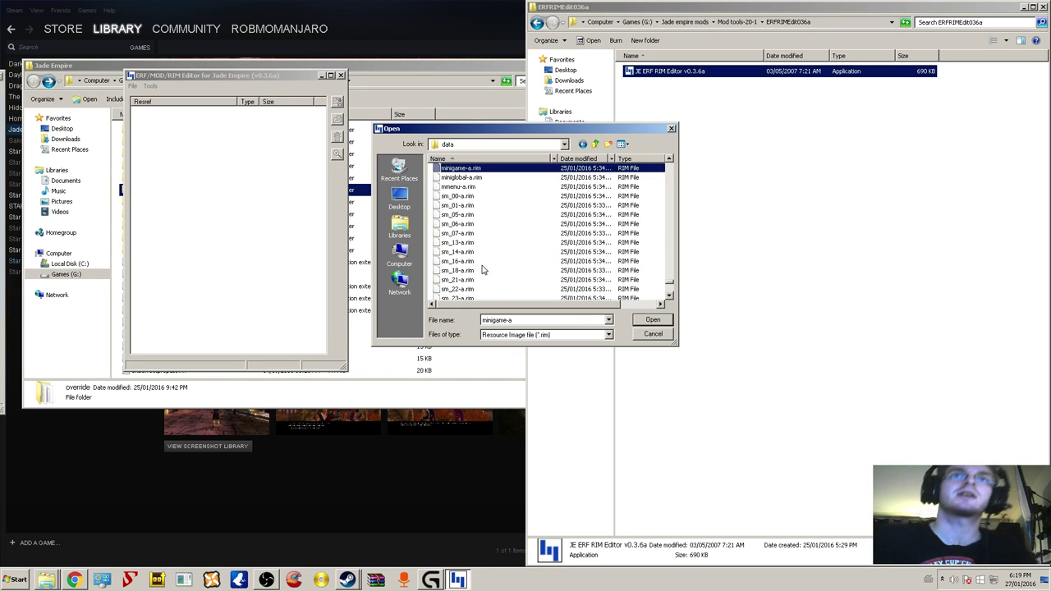
double_click(471, 188)
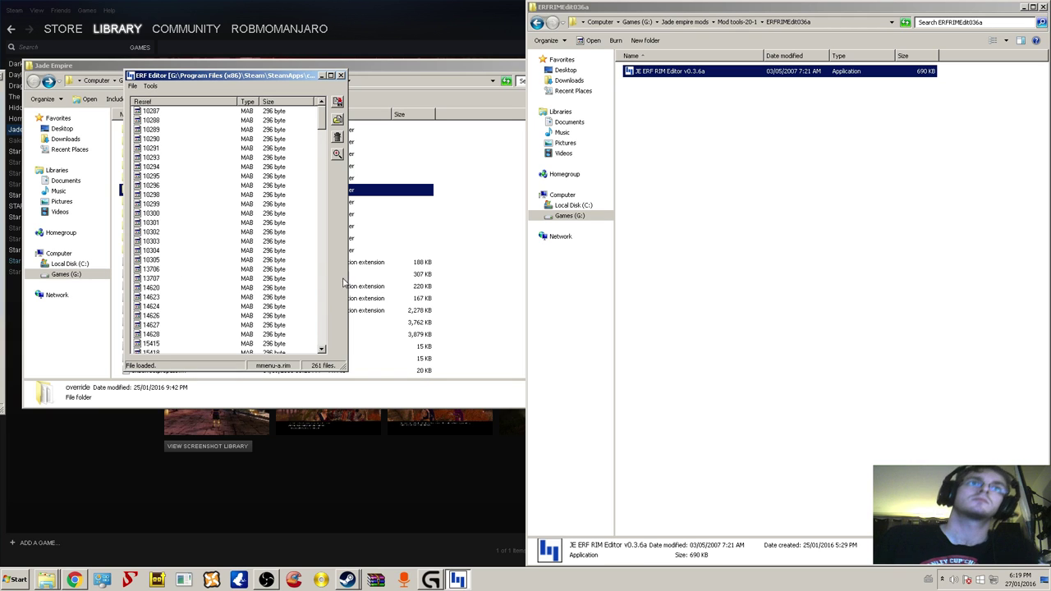
- Examine the character model, texture and interface resources listed in mmenu-a.rim, down to the end of the list
left_click_drag(322, 123, 335, 308)
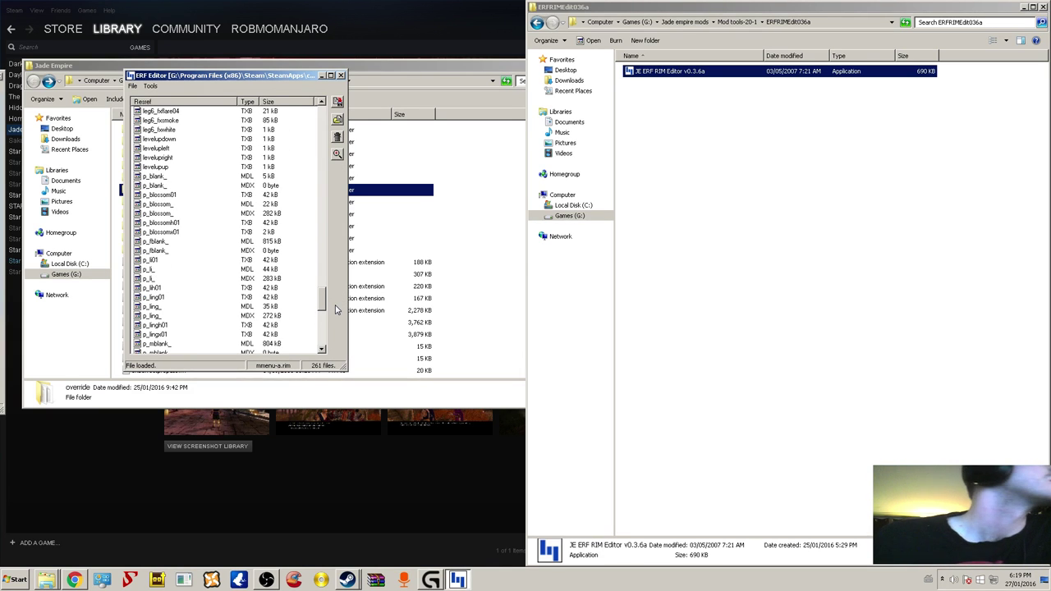
scroll(303, 298, "down", 10)
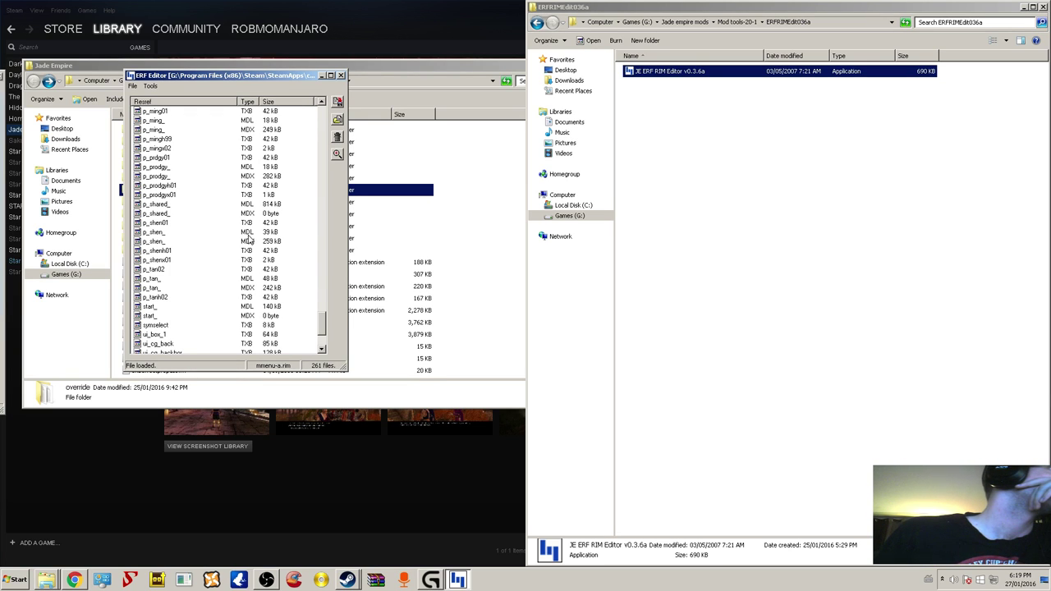
scroll(235, 230, "down", 1)
scroll(235, 231, "up", 4)
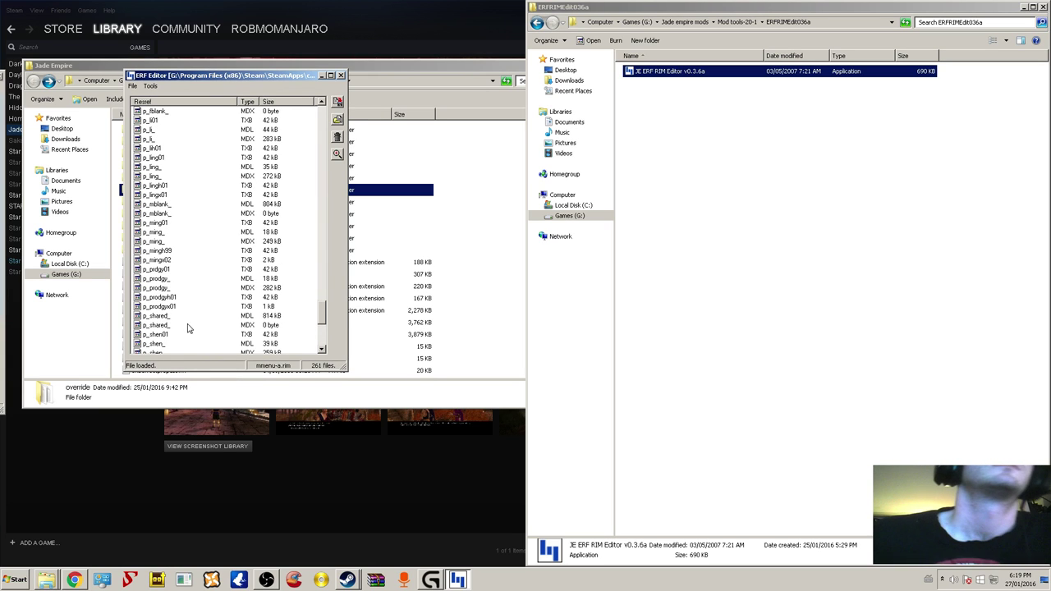
scroll(184, 321, "up", 4)
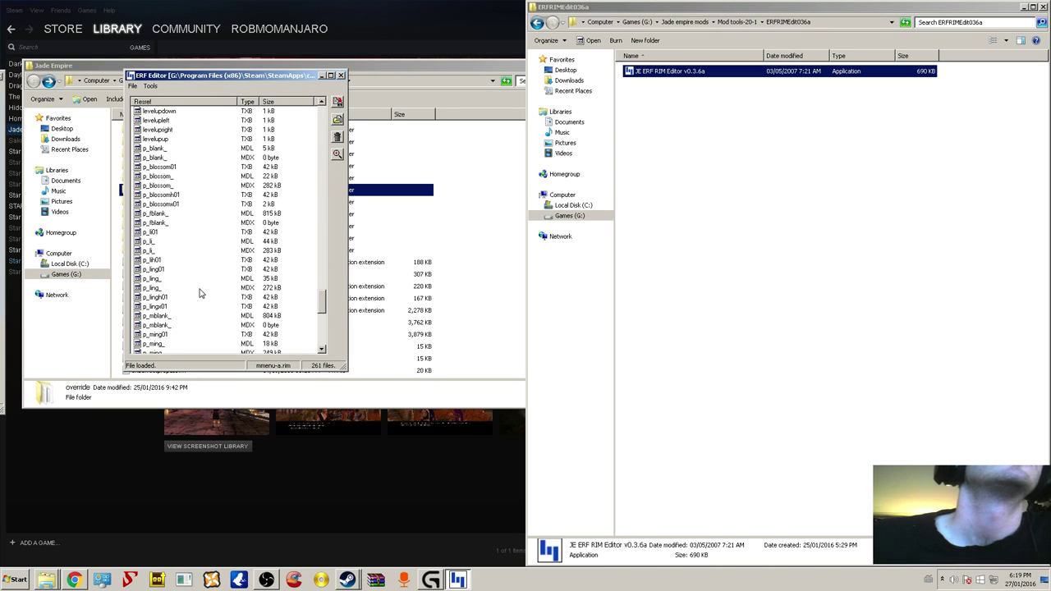
scroll(200, 293, "up", 2)
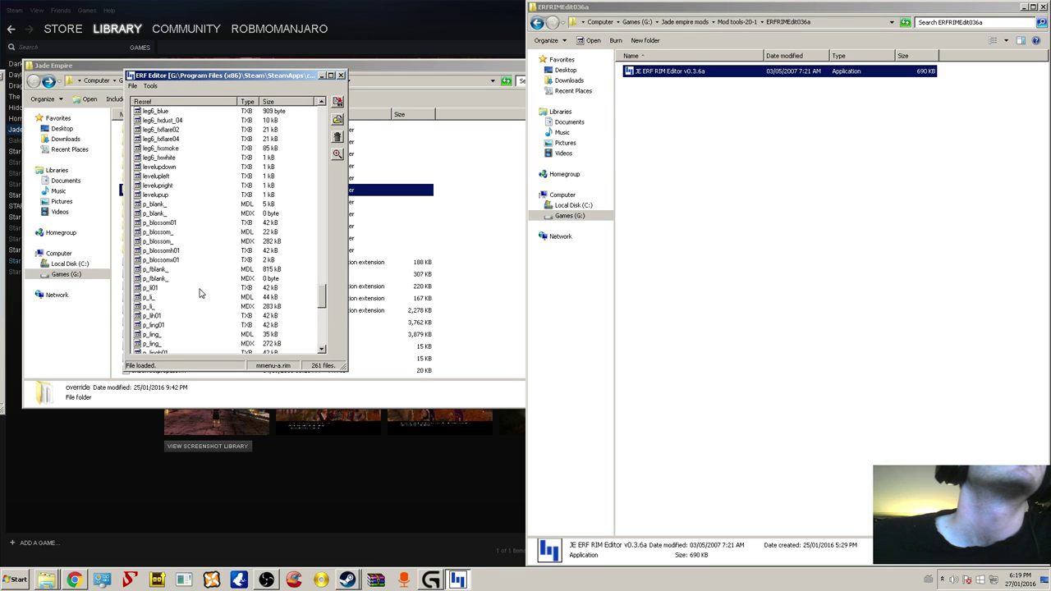
scroll(199, 294, "down", 9)
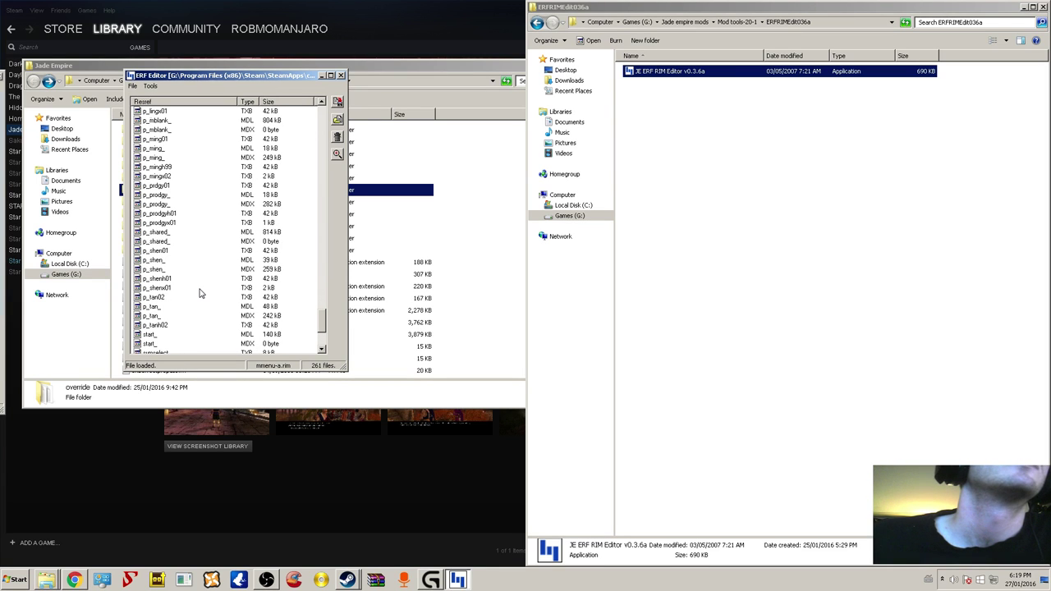
scroll(168, 294, "down", 5)
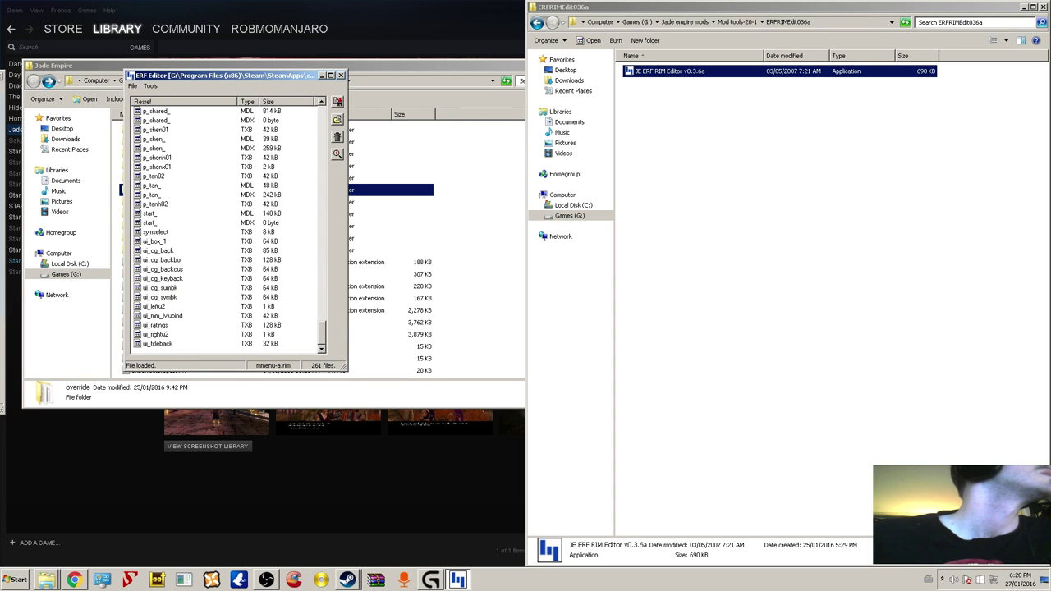
- Look back through the player model and texture entries in mmenu-a.rim for the p_prdgy01 texture
left_click(74, 580)
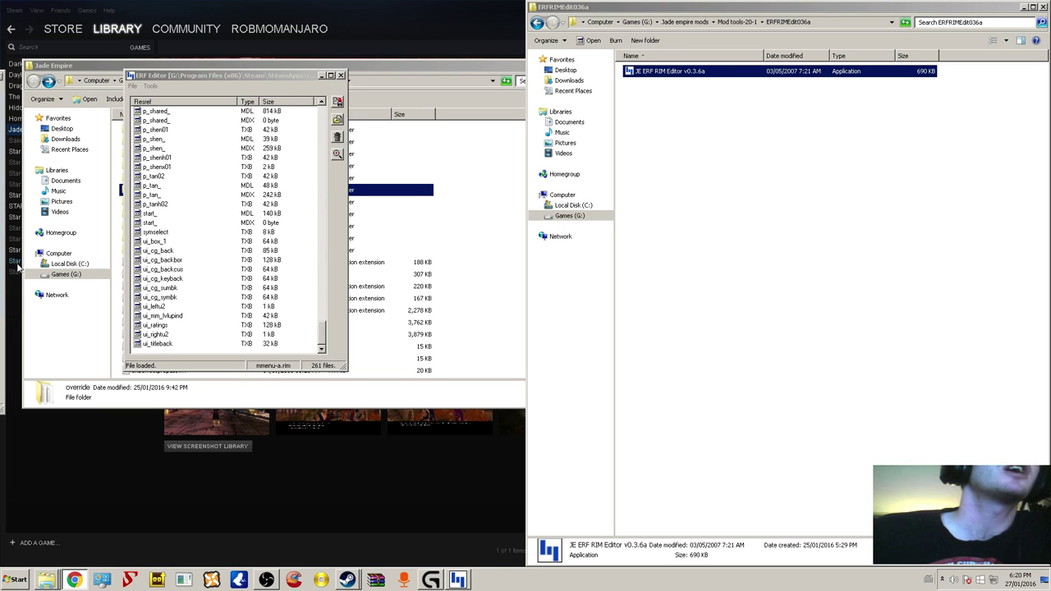
left_click(210, 195)
scroll(207, 209, "up", 3)
scroll(207, 212, "up", 4)
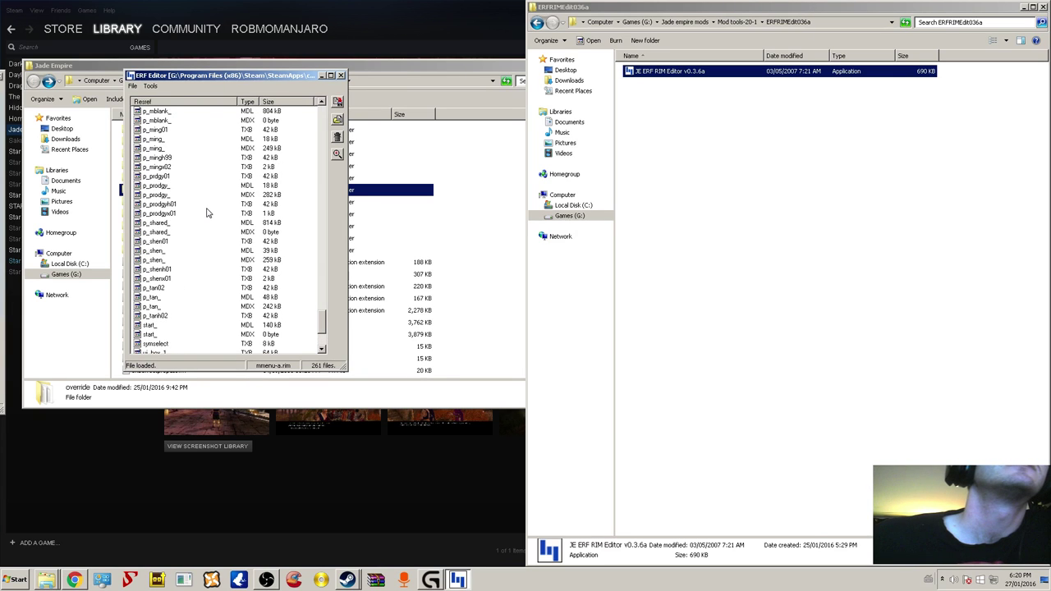
scroll(207, 212, "up", 4)
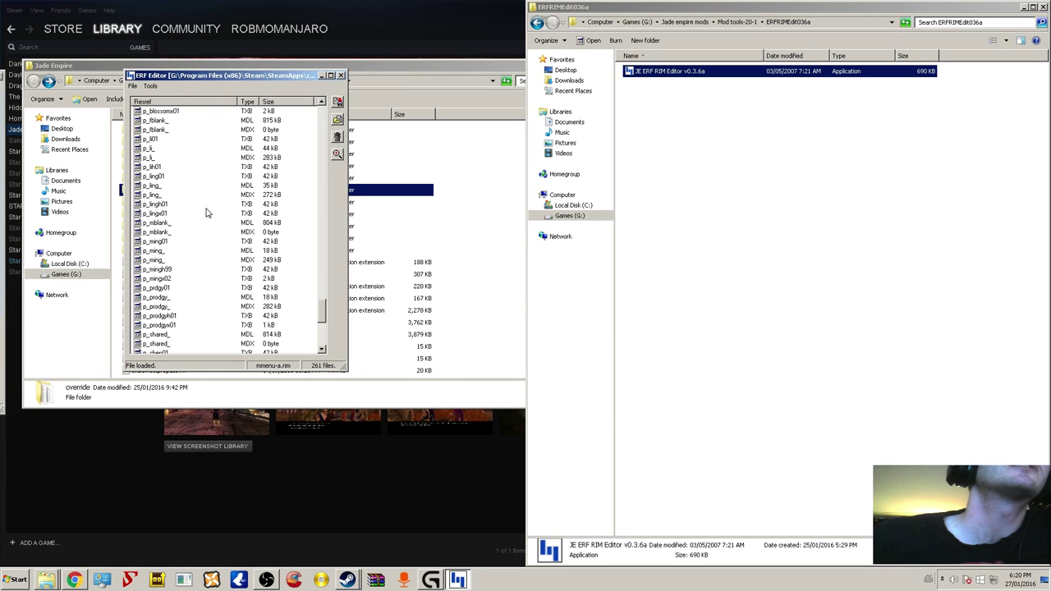
scroll(196, 207, "up", 1)
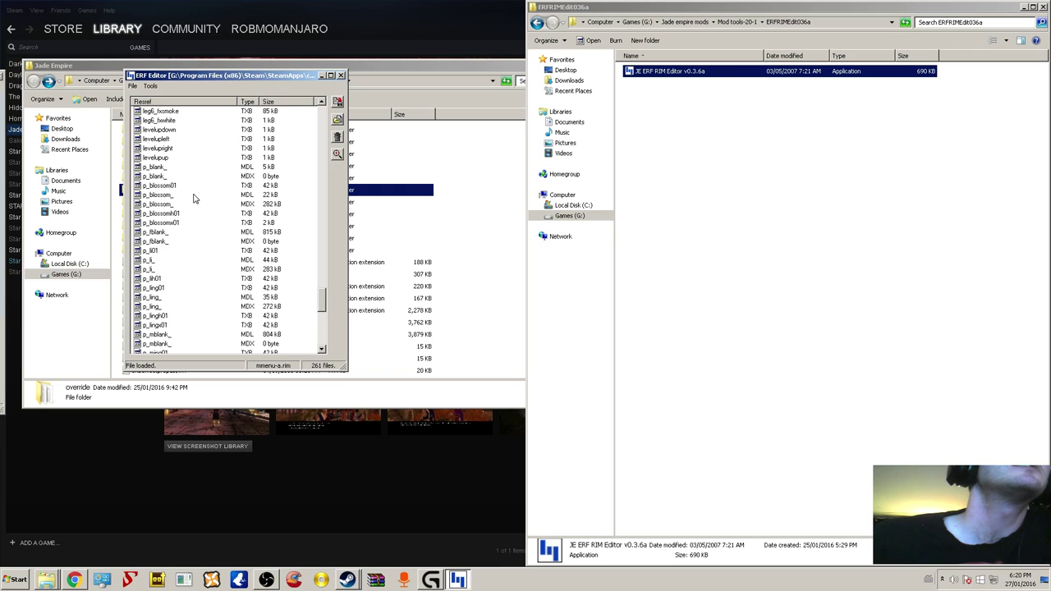
scroll(194, 198, "down", 1)
scroll(195, 198, "down", 1)
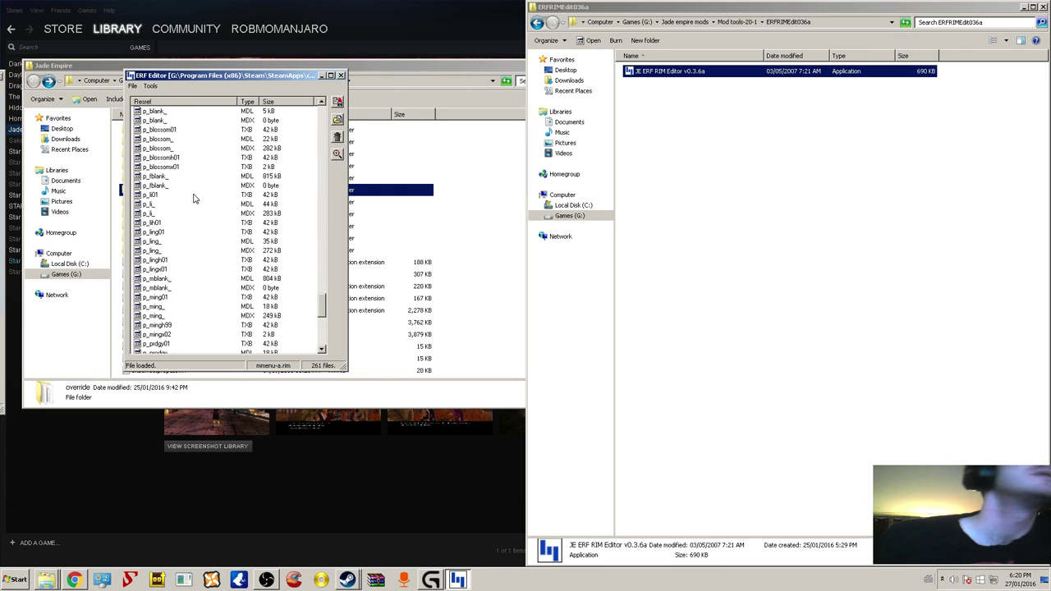
scroll(190, 208, "down", 1)
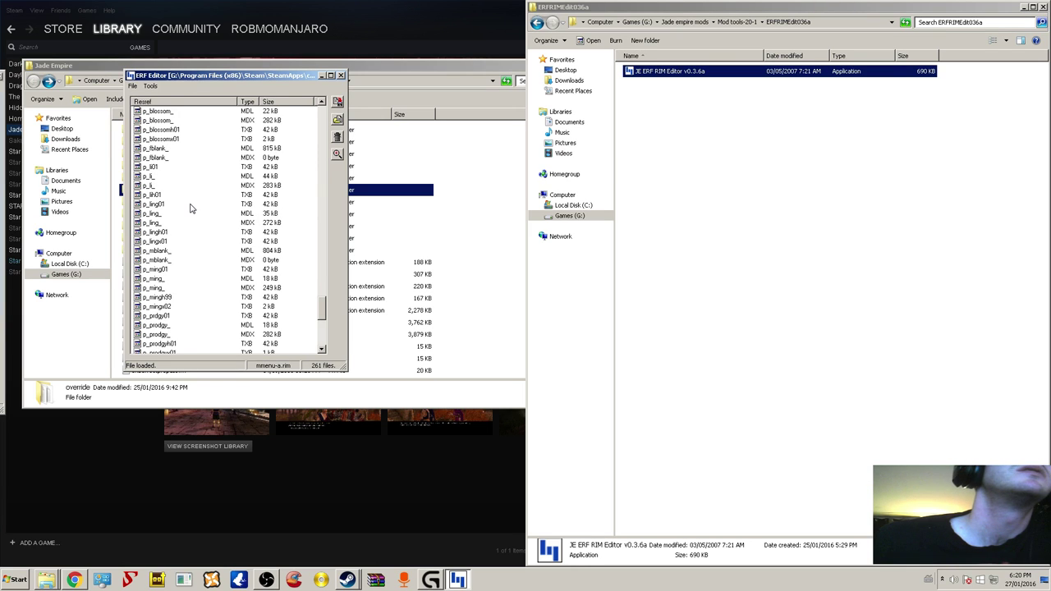
scroll(190, 207, "down", 1)
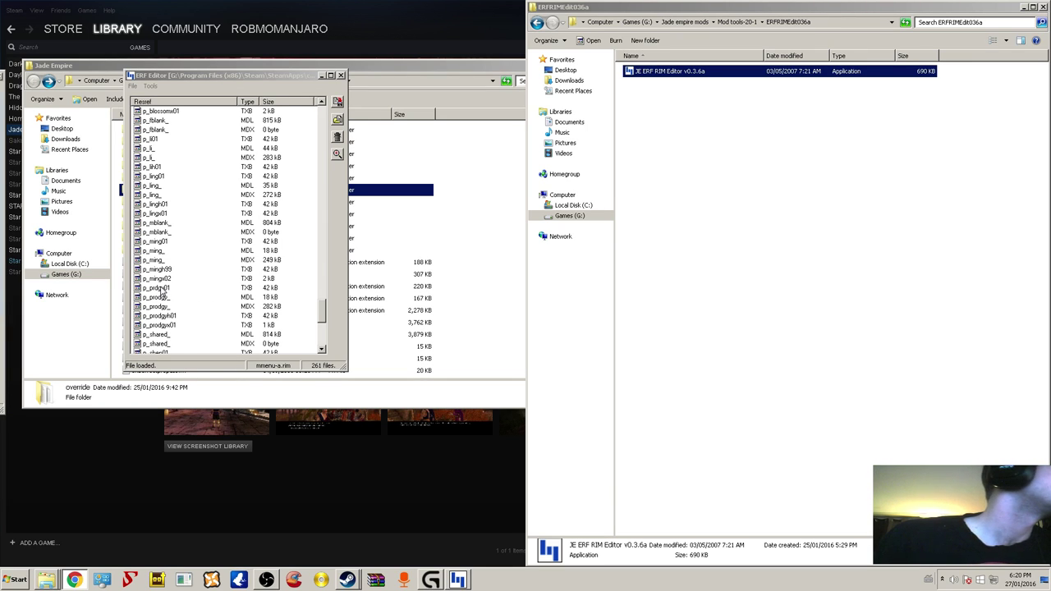
- Extract the p_prdgy01 TXB texture from mmenu-a.rim to the Jade empire mods folder on Games (G:)
left_click(158, 288)
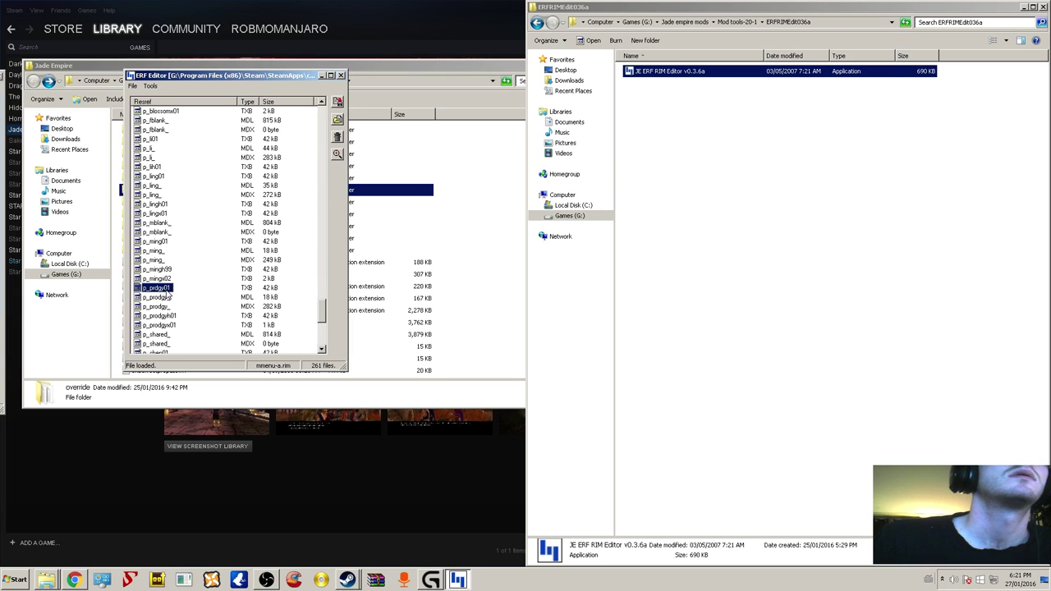
left_click(337, 102)
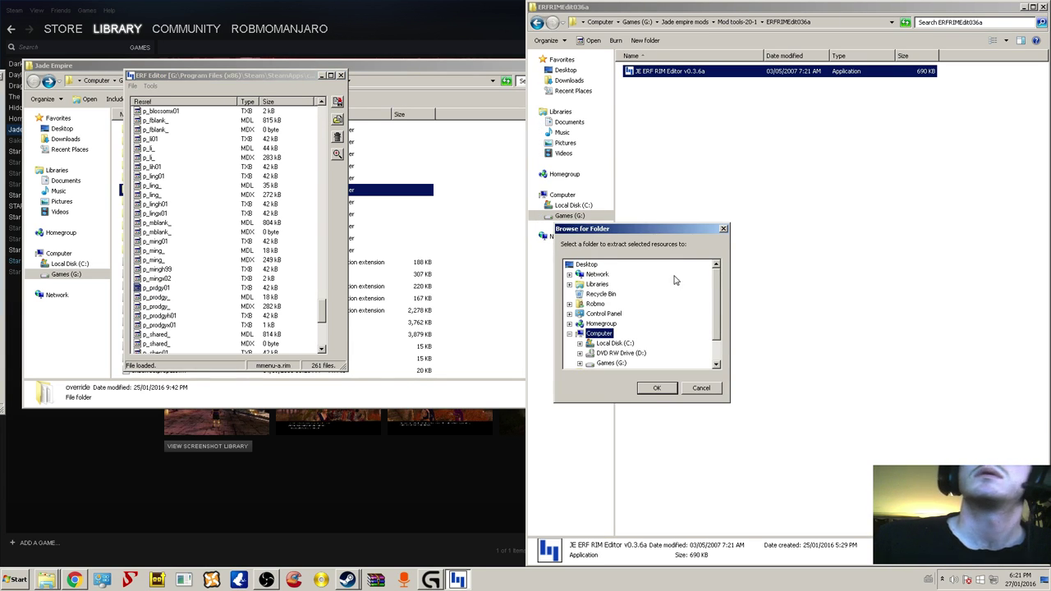
double_click(612, 363)
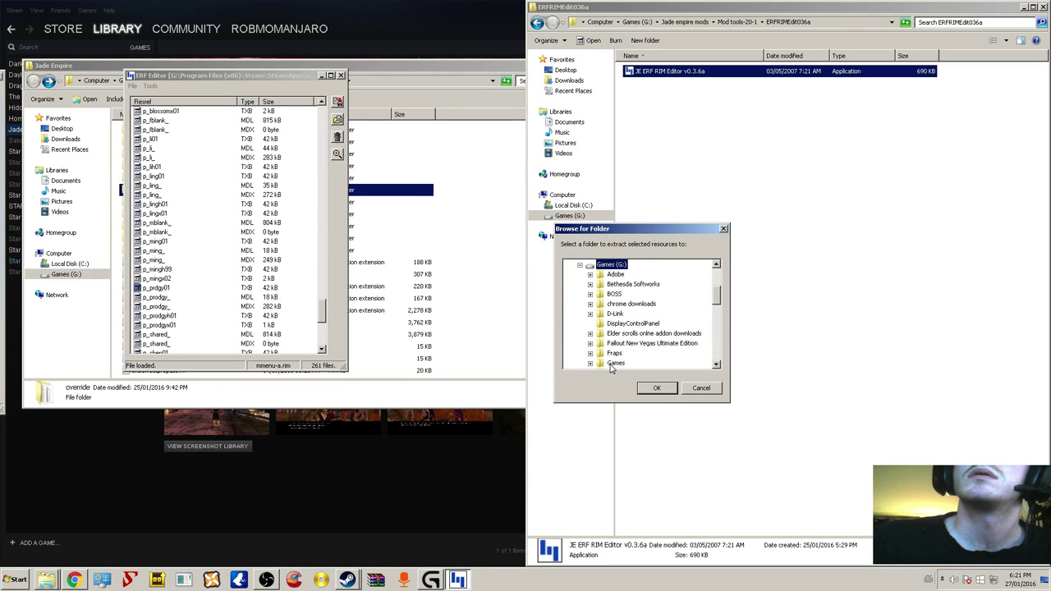
scroll(617, 294, "down", 1)
double_click(630, 334)
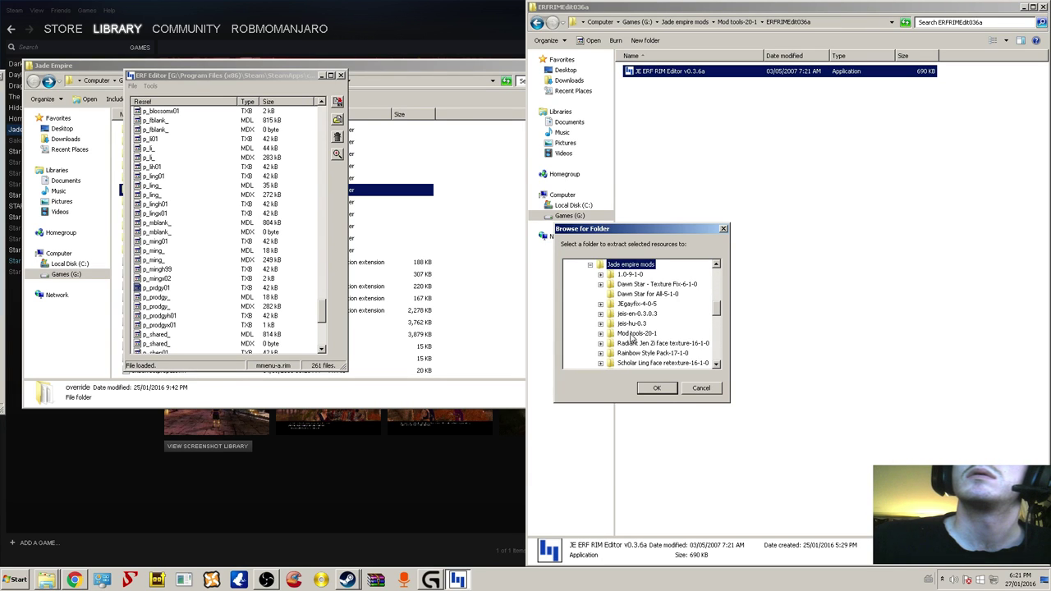
left_click(657, 390)
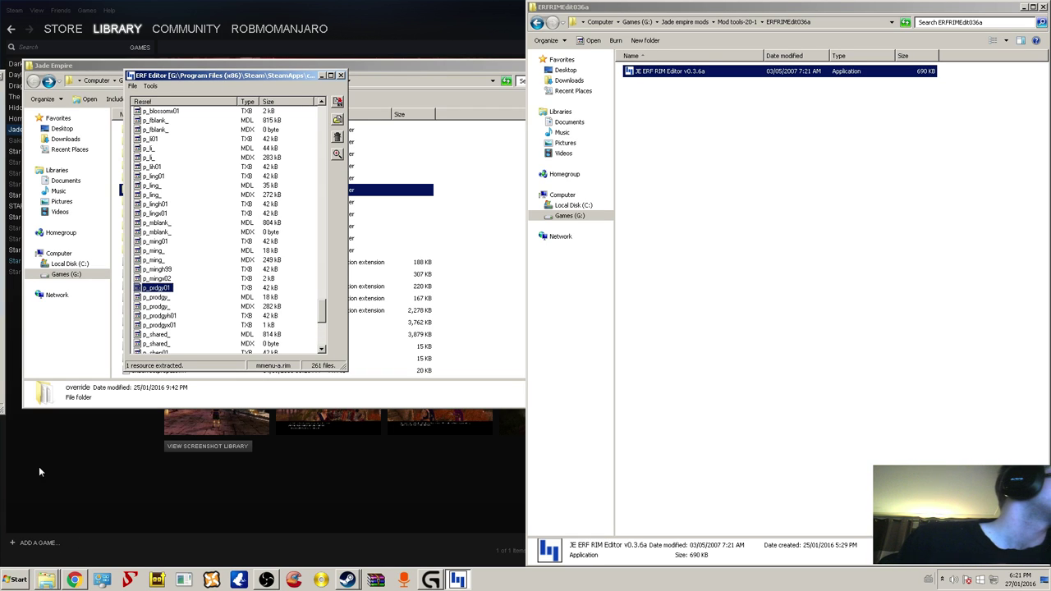
- Go back to the Mod tools-20-1 folder and launch the Txb2Tga converter from its Txb2Tga subfolder
left_click(74, 580)
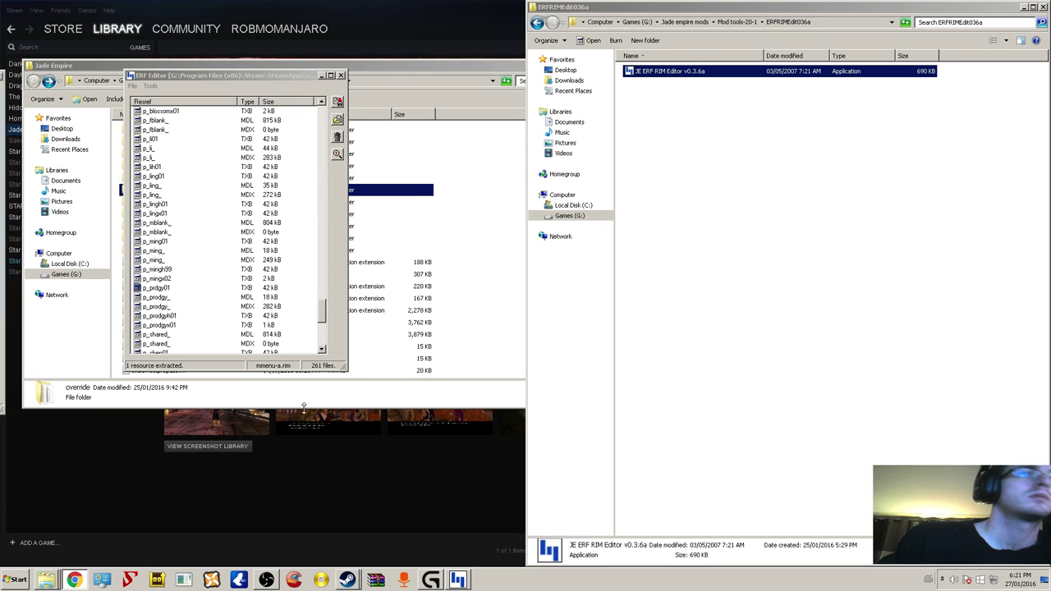
left_click(730, 24)
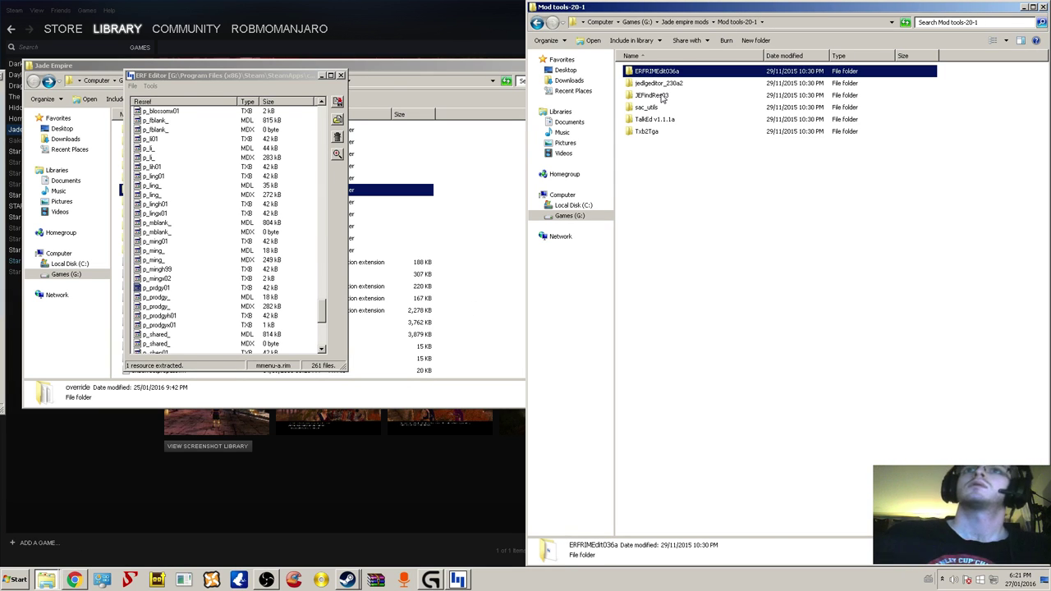
double_click(646, 131)
double_click(653, 72)
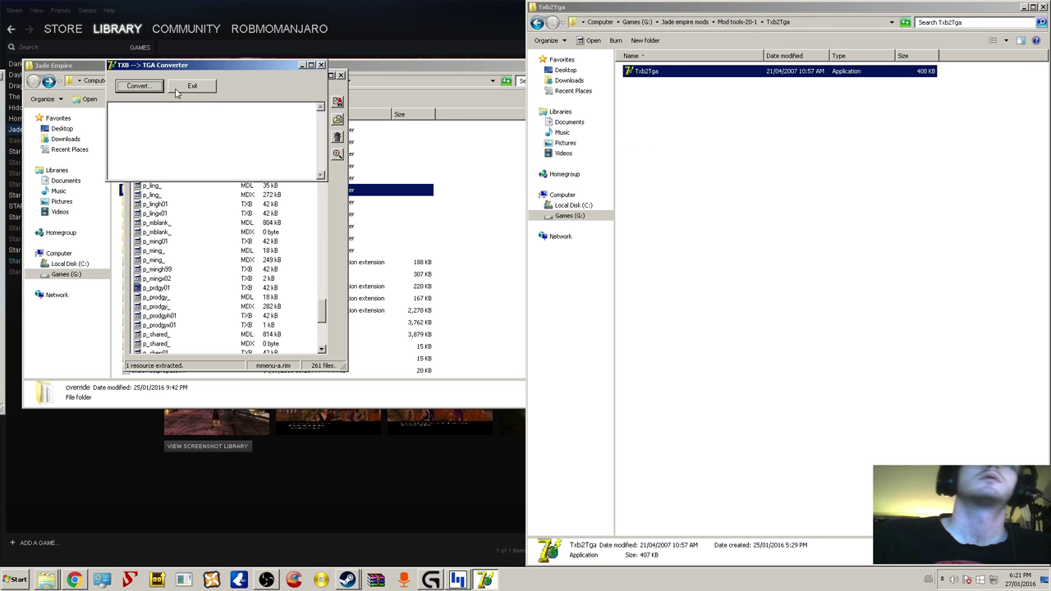
- Convert p_prdgy01.txb from Jade empire mods on Games (G:) to p_prdgy01.tga in the same folder, and close the converter
left_click(142, 87)
left_click(400, 257)
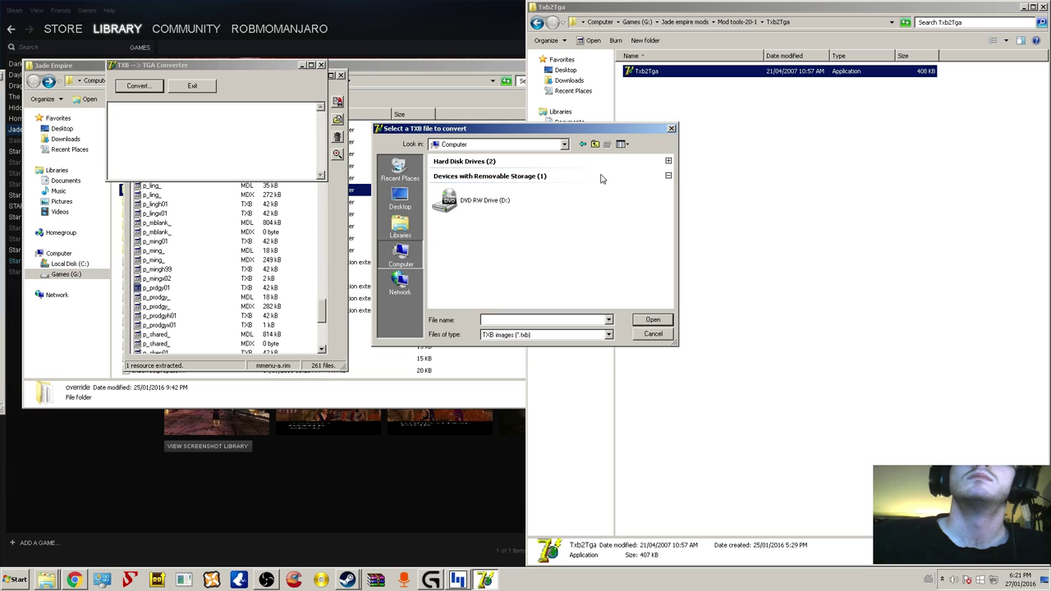
left_click(406, 276)
left_click(400, 257)
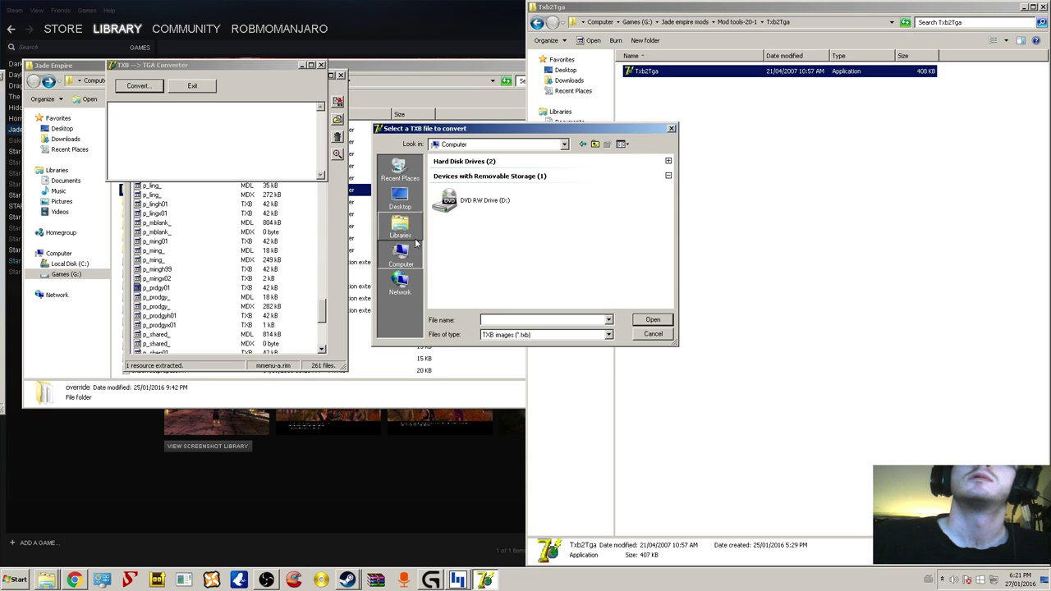
left_click(669, 161)
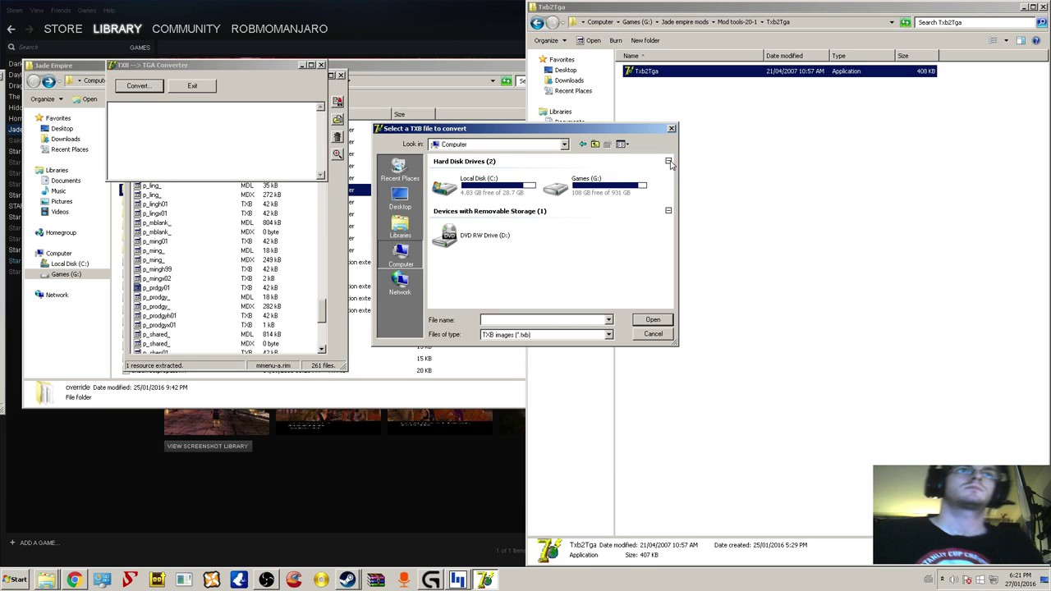
double_click(616, 187)
scroll(520, 240, "down", 3)
double_click(474, 197)
double_click(460, 291)
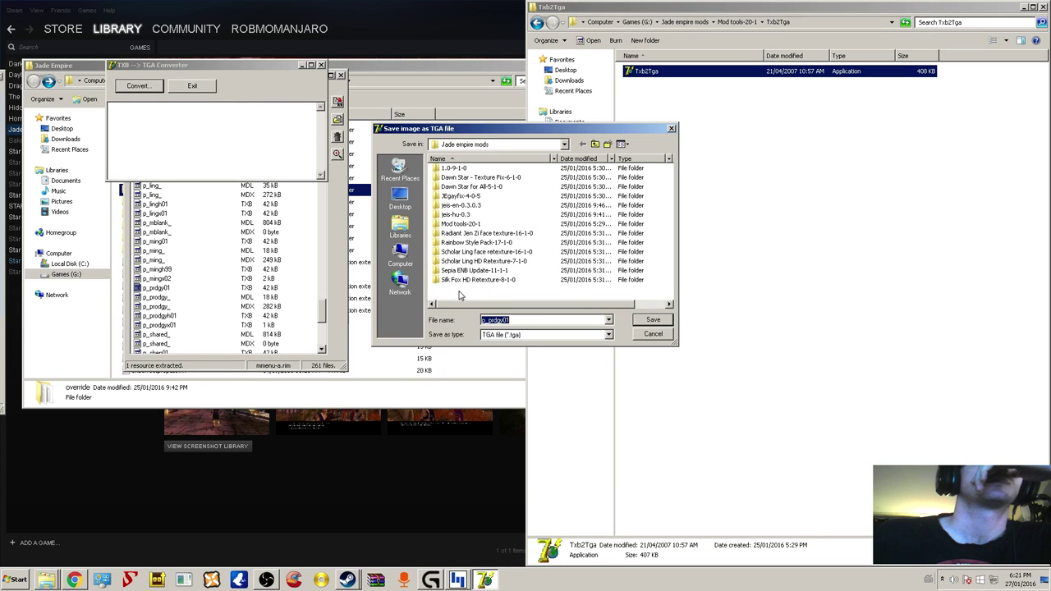
left_click(652, 320)
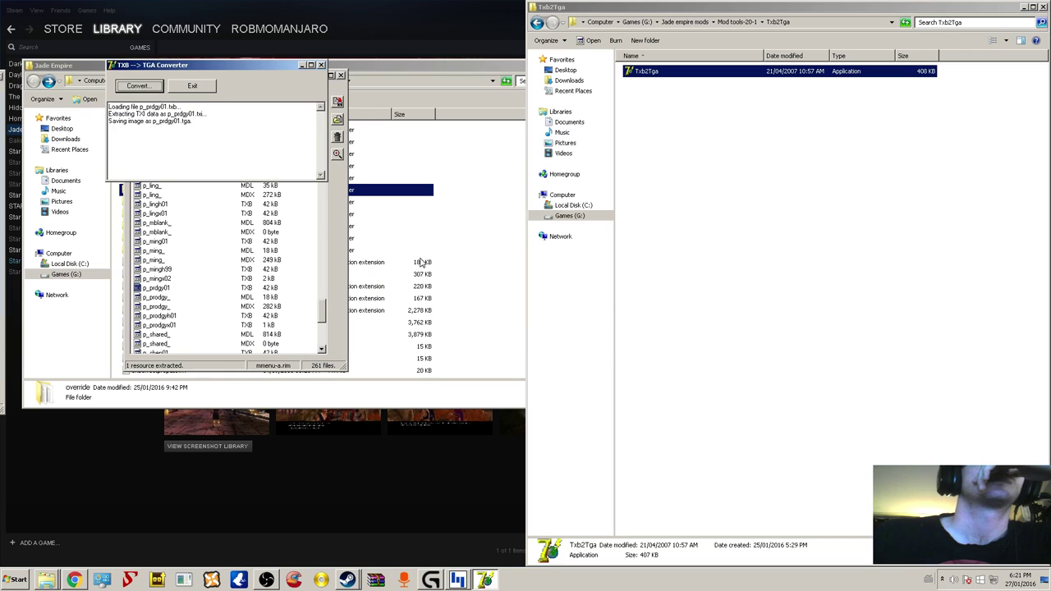
left_click(320, 66)
- Bring the Jade Empire game folder to the front and open its override folder
left_click(396, 192)
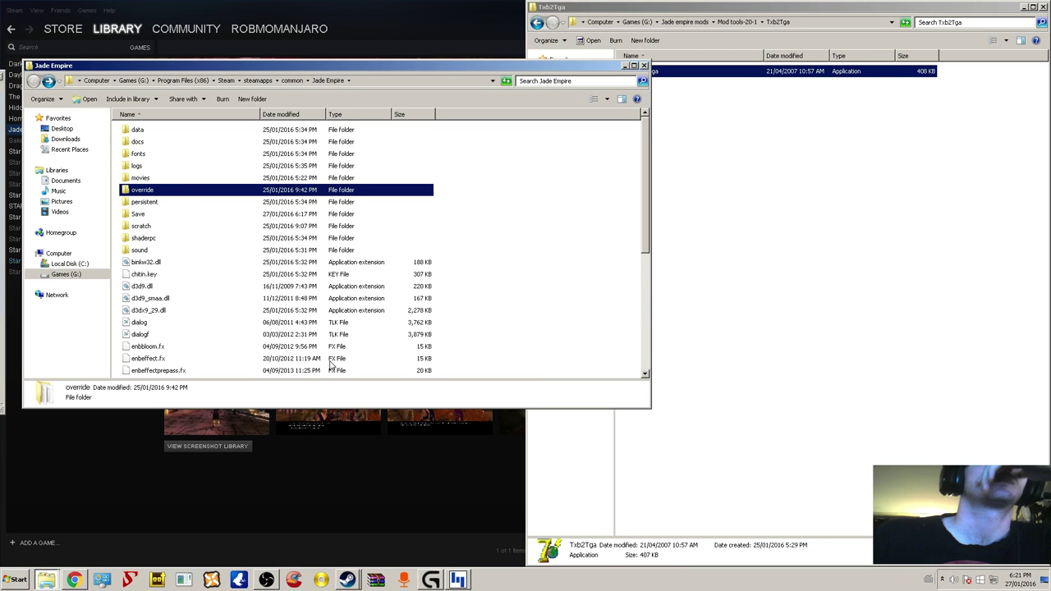
double_click(147, 191)
left_click(149, 201)
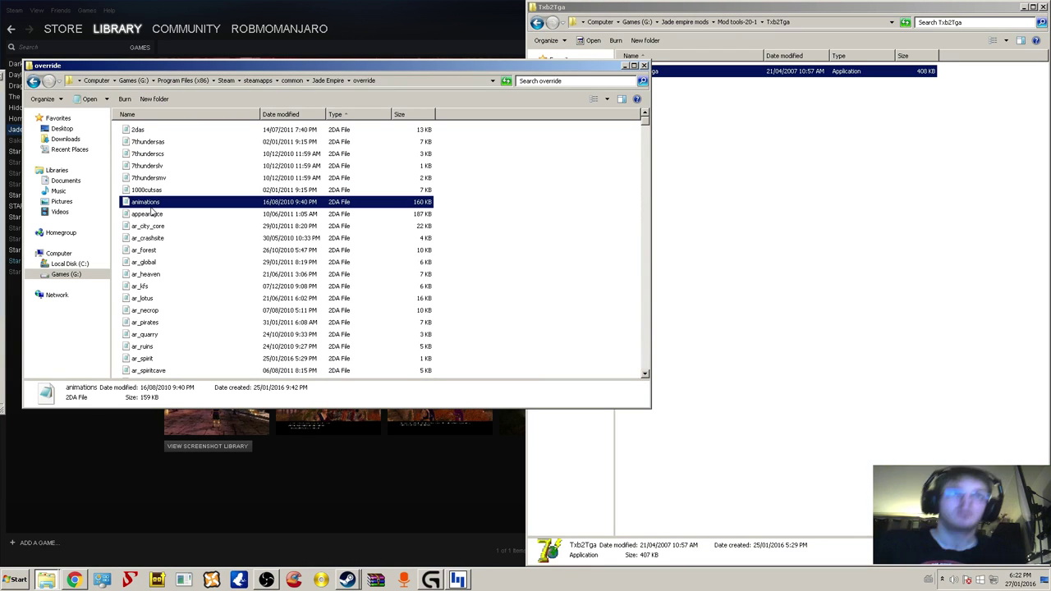
- Search the override folder for files beginning with "mar" and look over the neighbouring TXB files
key("m")
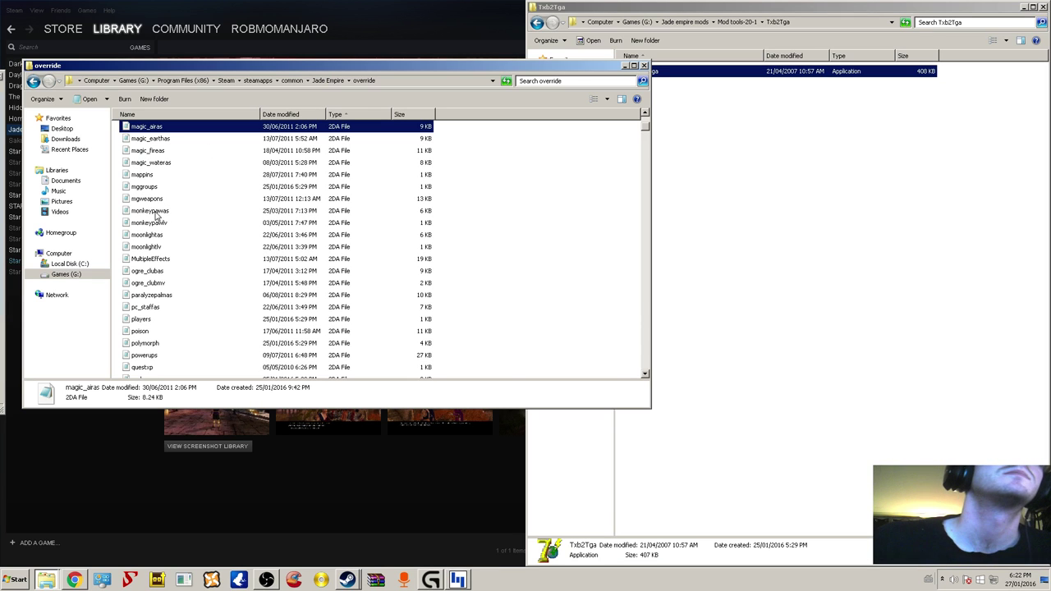
scroll(159, 215, "down", 10)
scroll(159, 229, "down", 3)
key("Down")
key("Down")
key("Down")
left_click(164, 234)
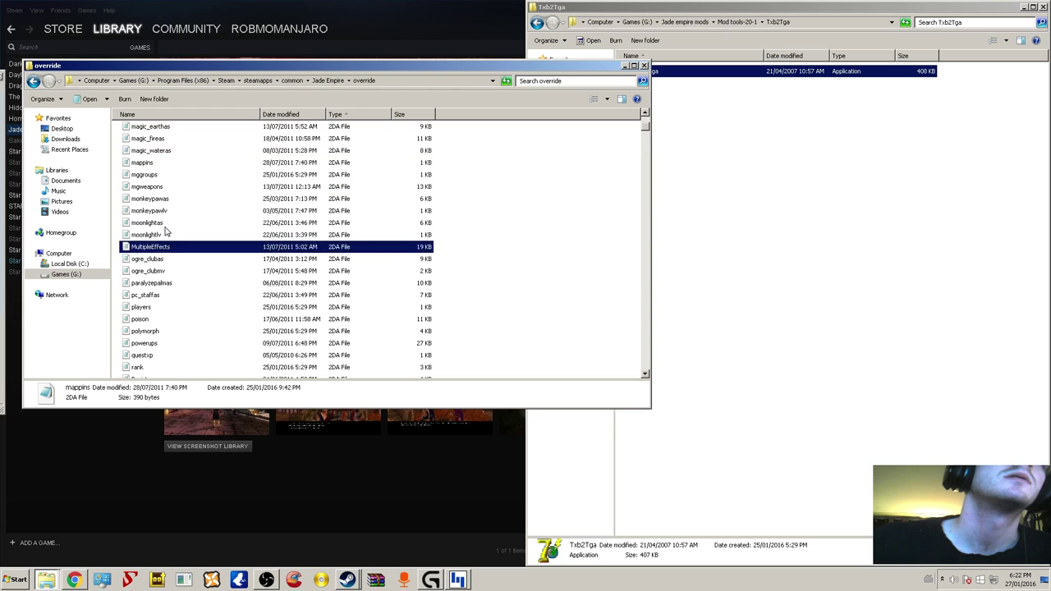
type("mar")
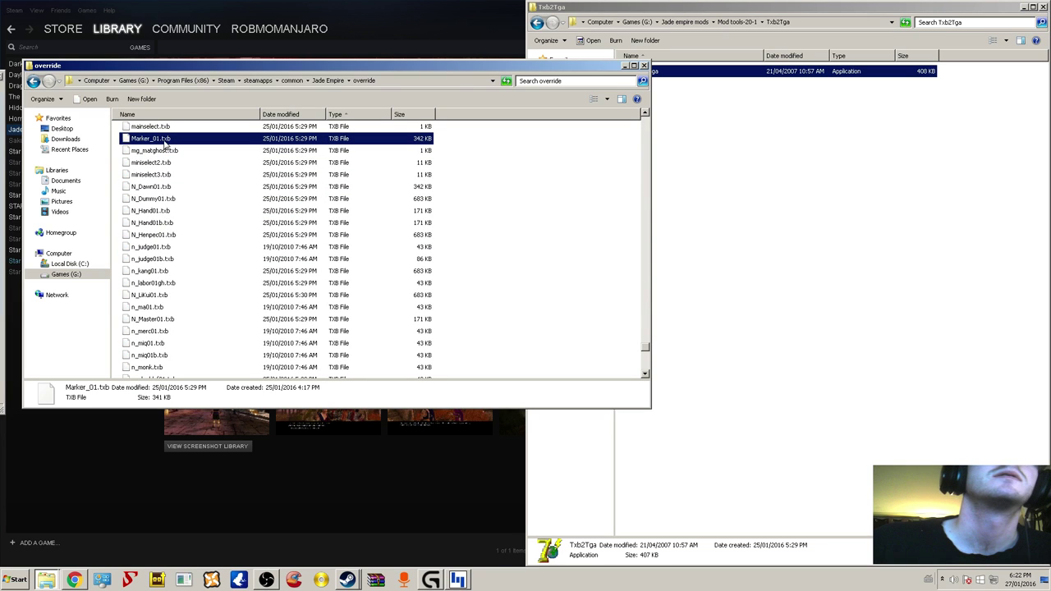
scroll(164, 152, "up", 3)
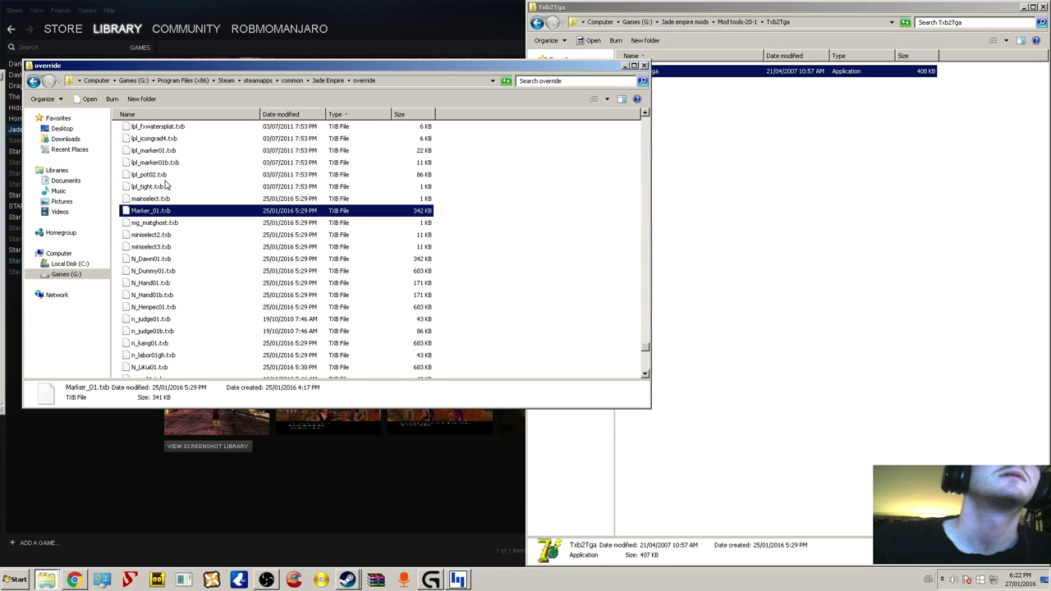
scroll(167, 194, "down", 1)
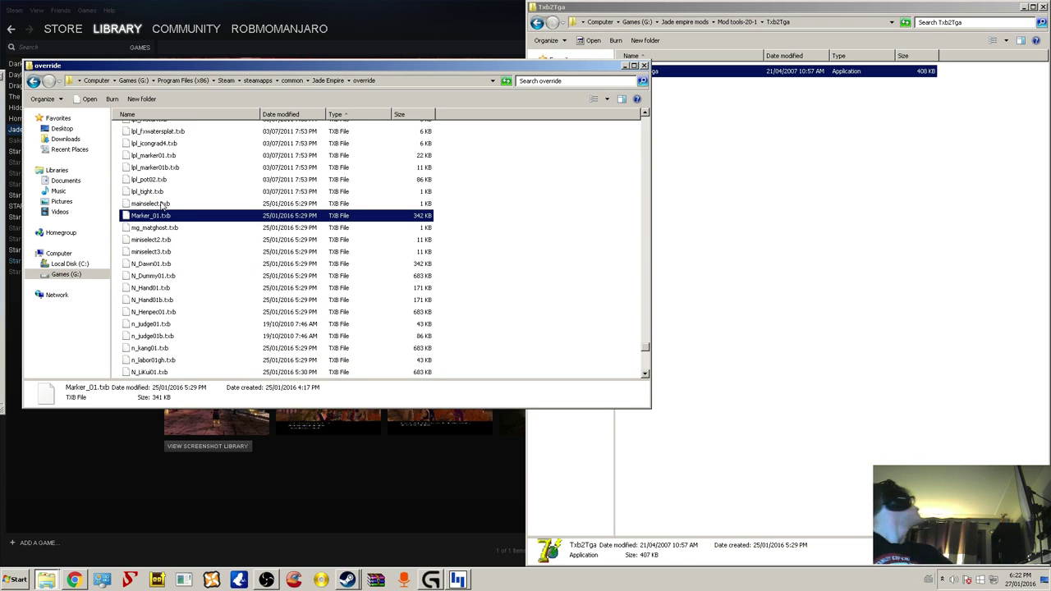
- Step through the override folder's files beginning with "m", as far as mg_matghost.txb
key("m")
key("m")
key("m")
key("m")
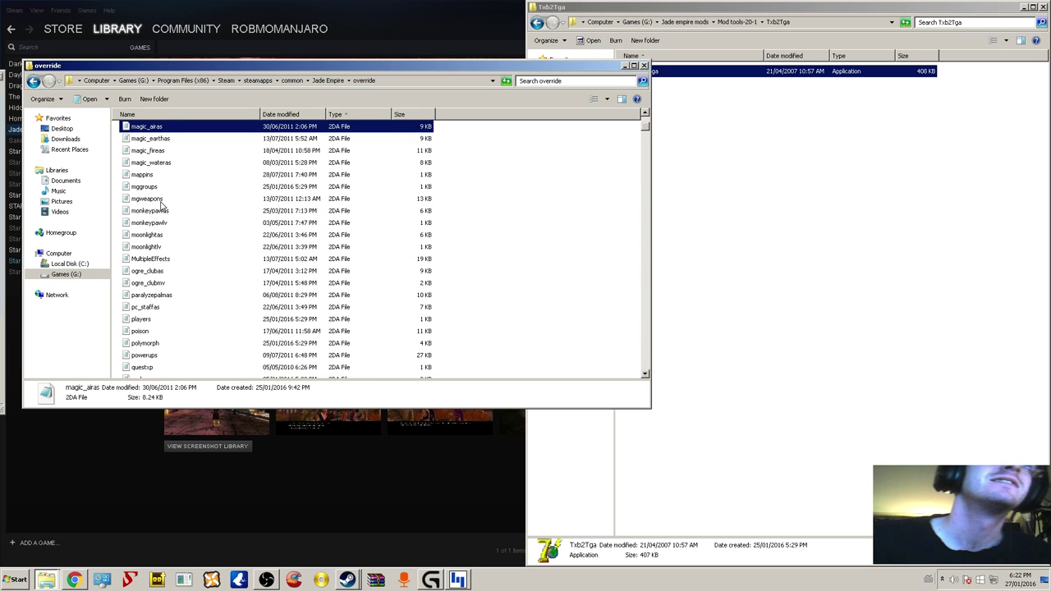
key("m")
key("m")
key("m")
key("m")
key("m")
key("m")
key("m")
key("m")
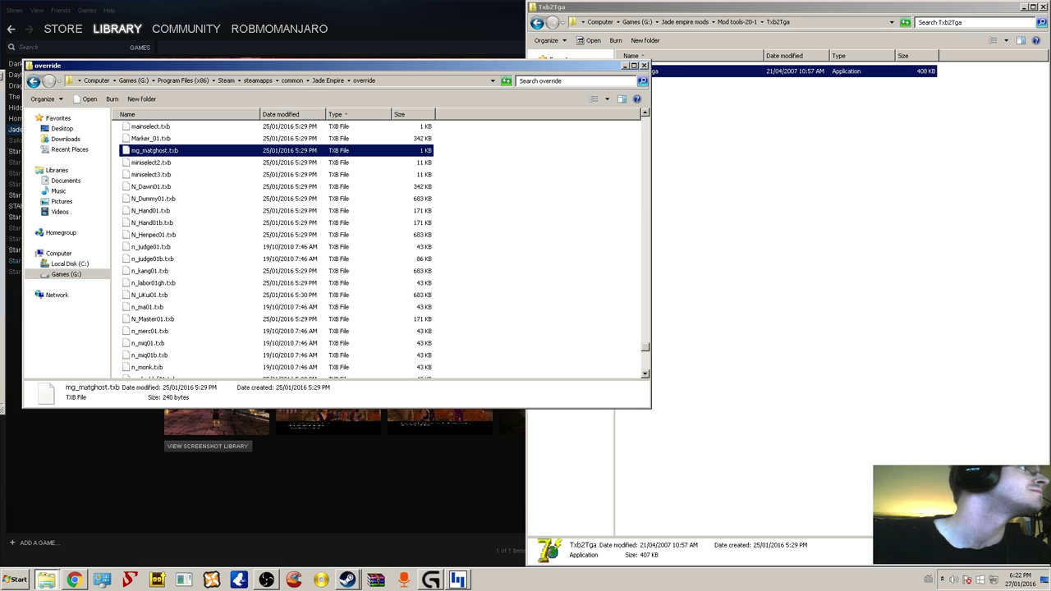
- Sort the override folder by file type in descending order and look through its TXB, TGA, NSS and 2DA files
left_click(336, 115)
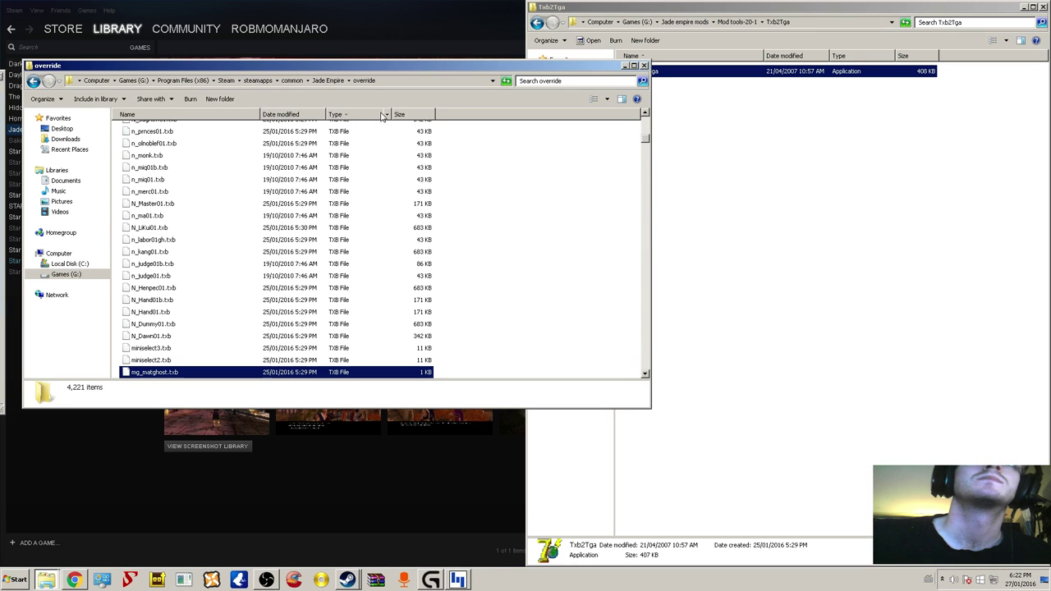
scroll(644, 156, "down", 15)
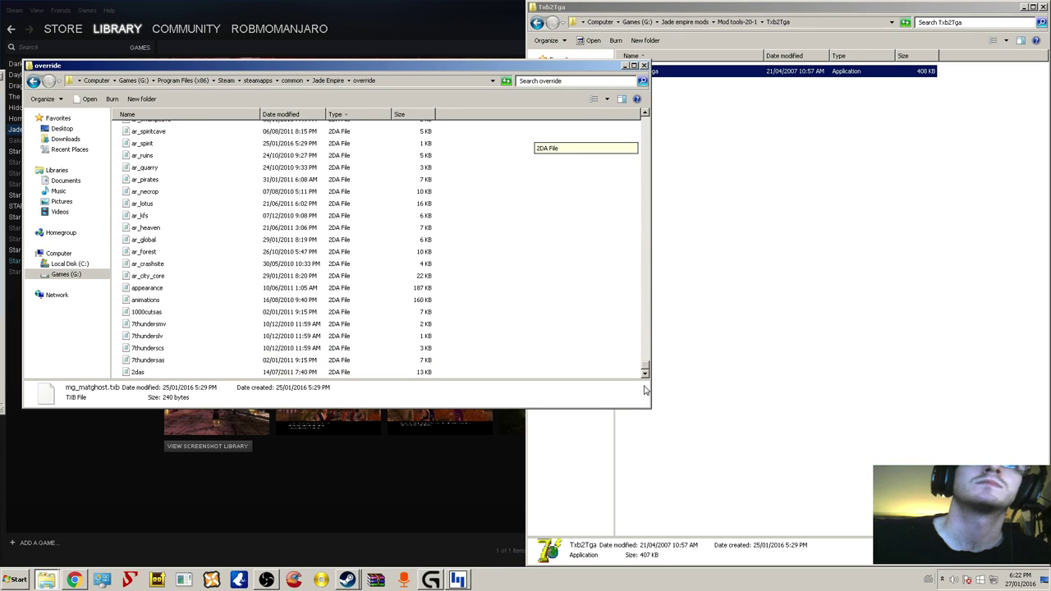
scroll(644, 156, "up", 10)
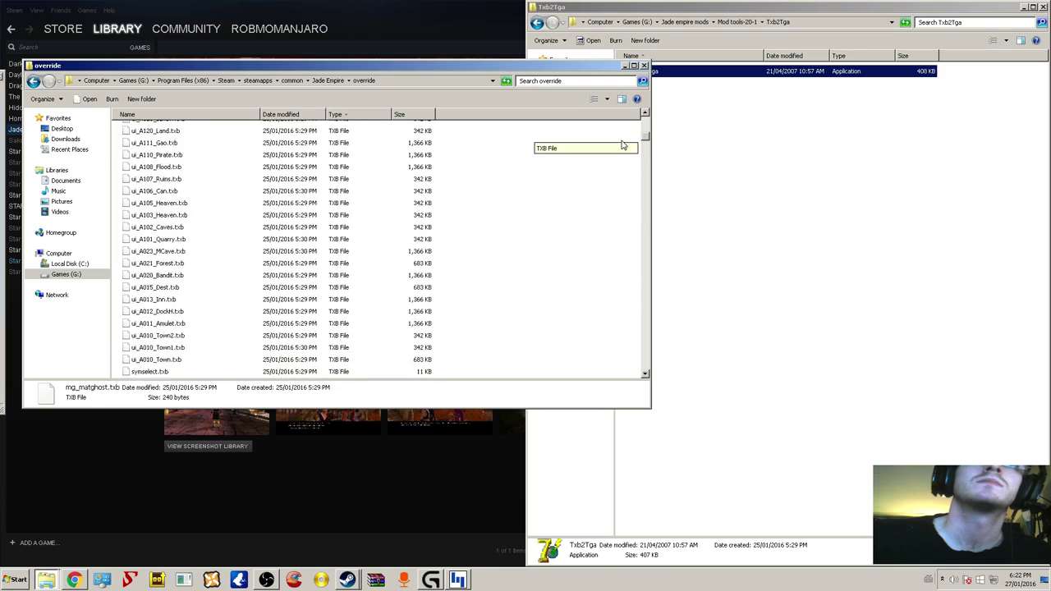
scroll(620, 150, "down", 10)
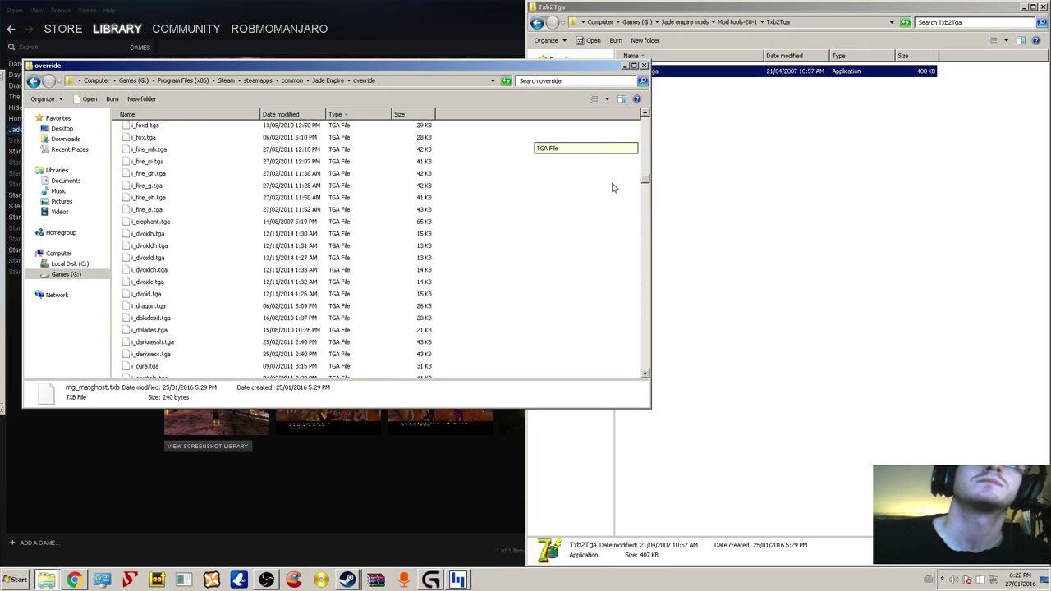
scroll(611, 197, "up", 10)
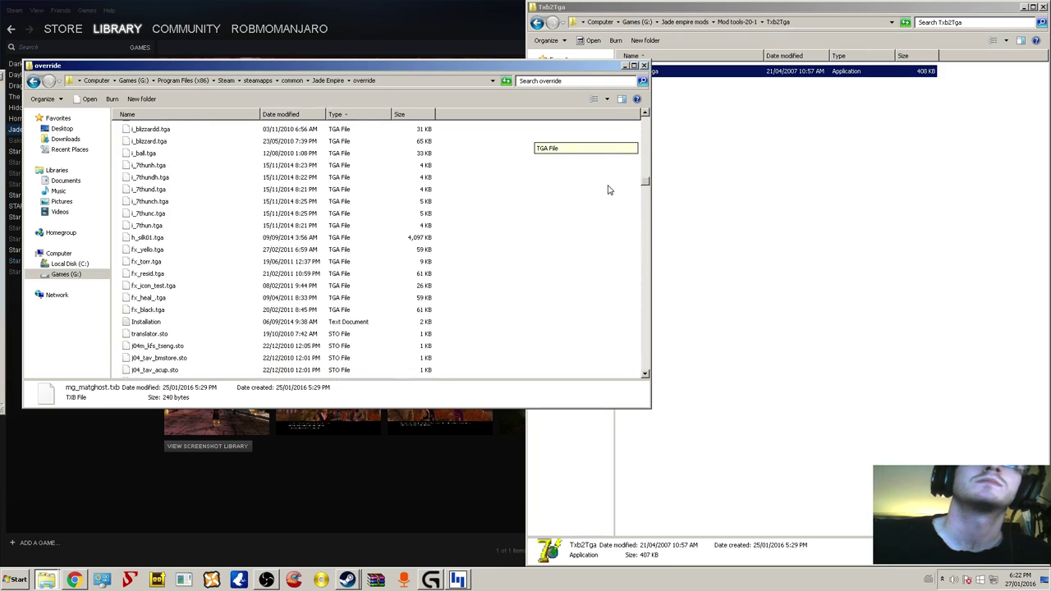
scroll(608, 193, "down", 10)
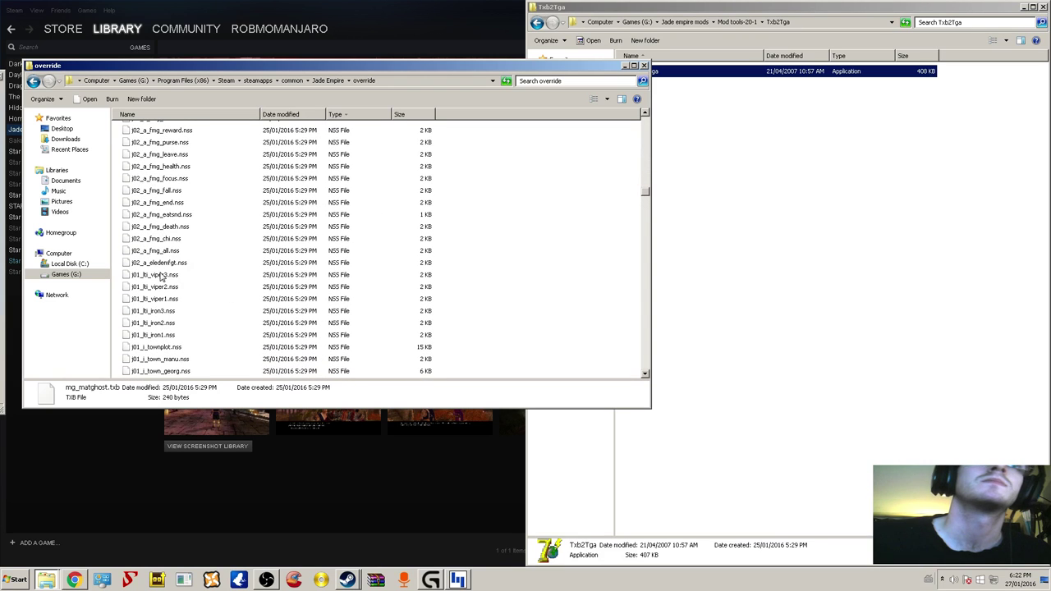
- Open the Jade Empire game's data folder and copy mmenu-a.rim
left_click(350, 81)
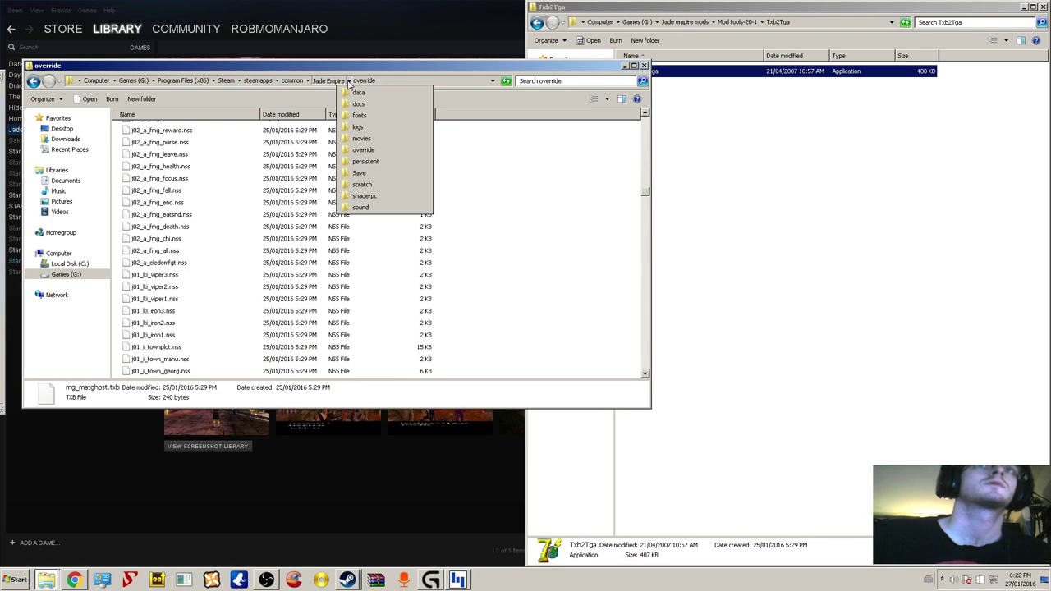
left_click(330, 82)
double_click(123, 131)
key("m")
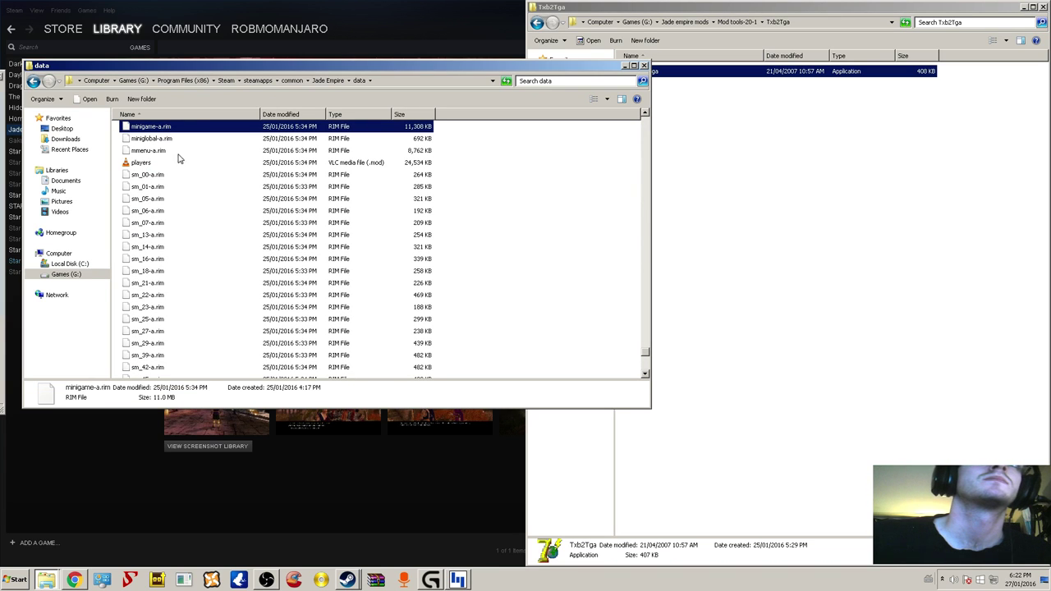
left_click(160, 152)
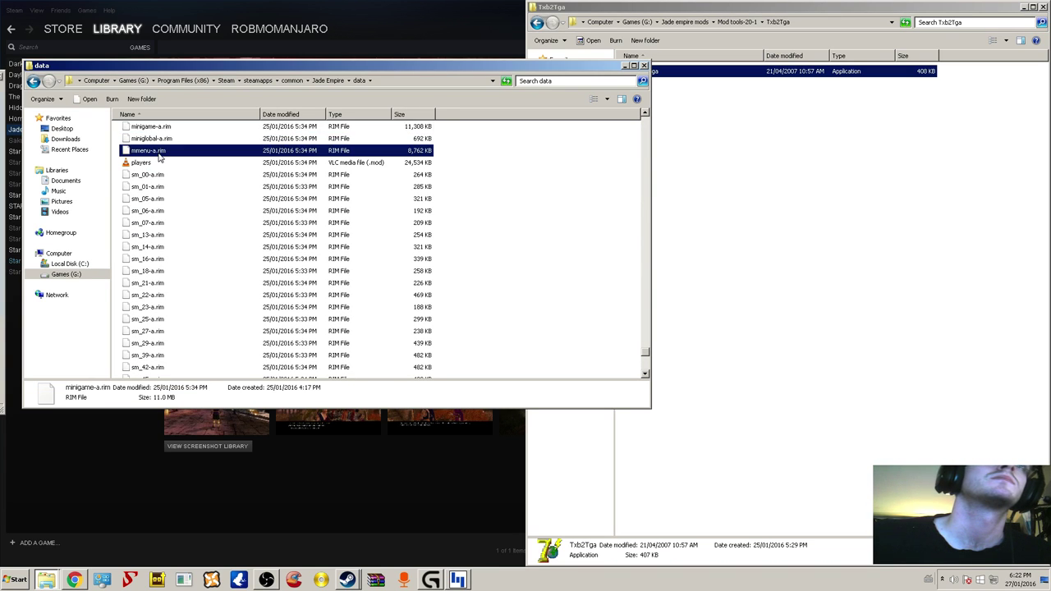
right_click(159, 153)
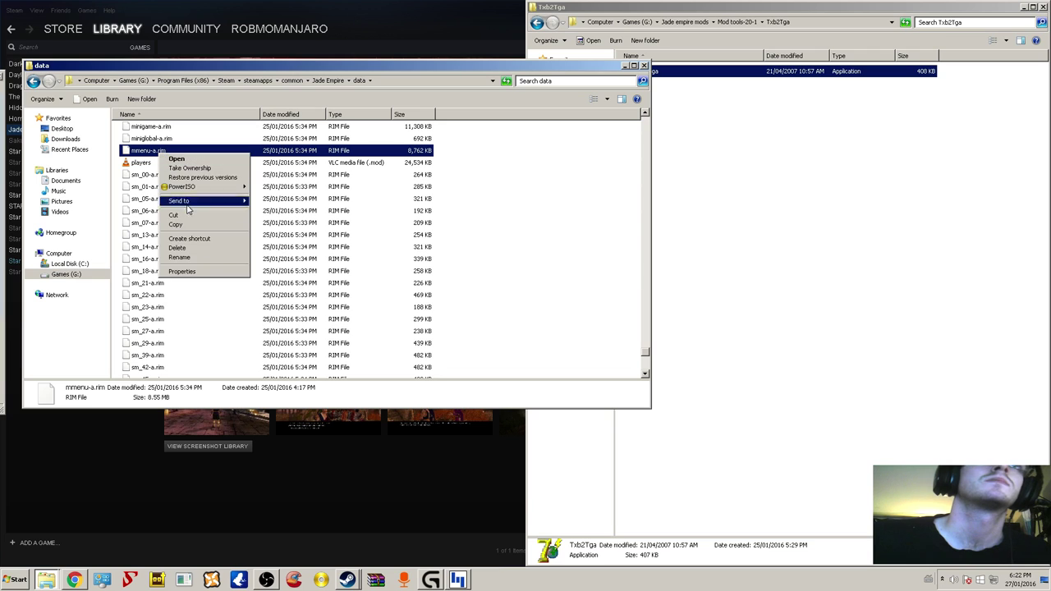
left_click(185, 230)
- Create a new folder named "model backup" in the Jade empire mods folder
left_click(834, 42)
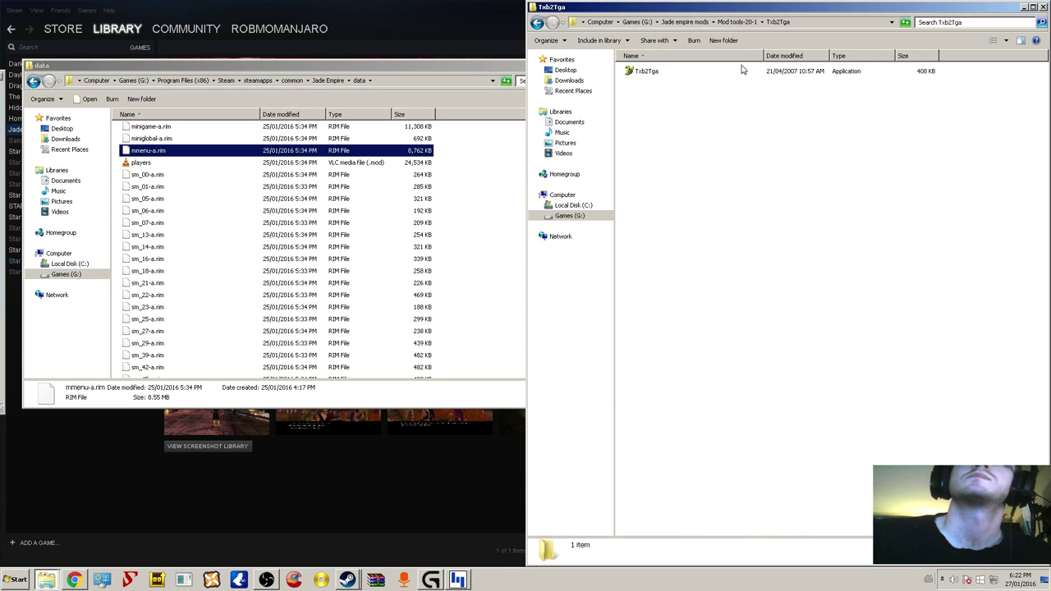
left_click(736, 23)
left_click(695, 24)
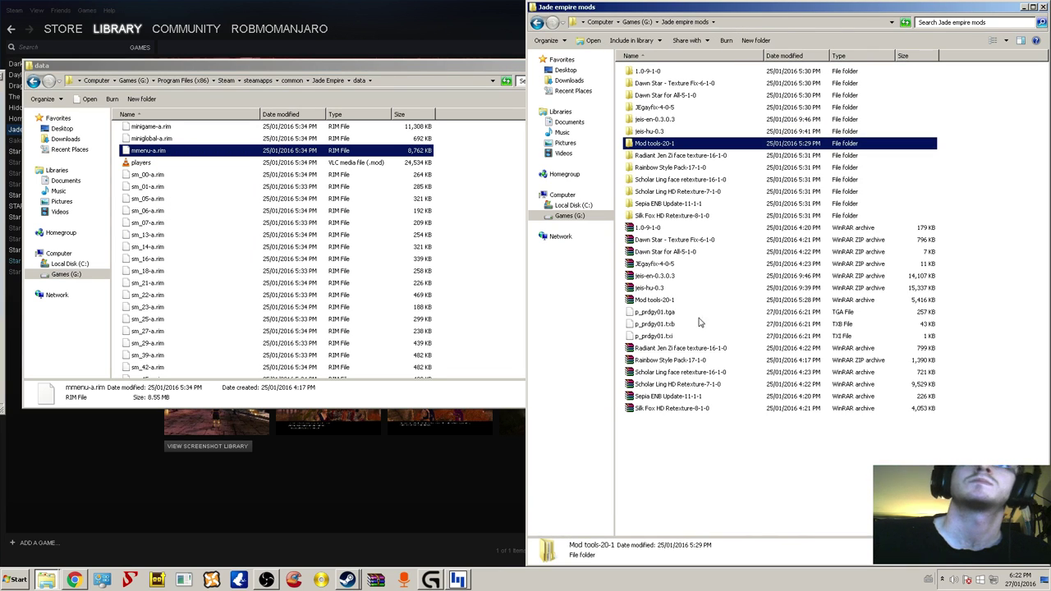
right_click(700, 448)
mouse_move(768, 426)
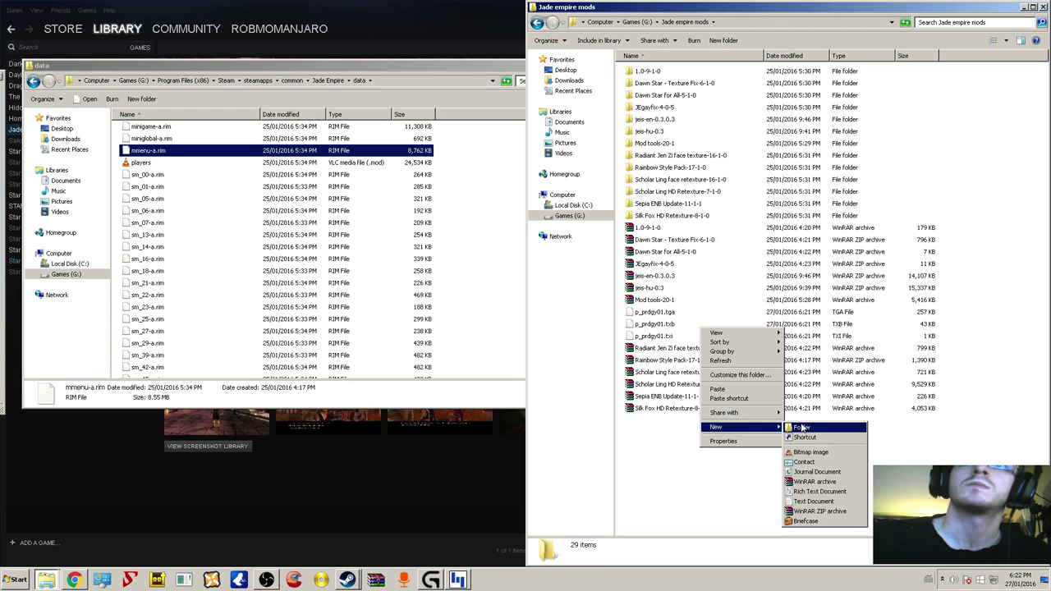
left_click(810, 428)
type("model backup")
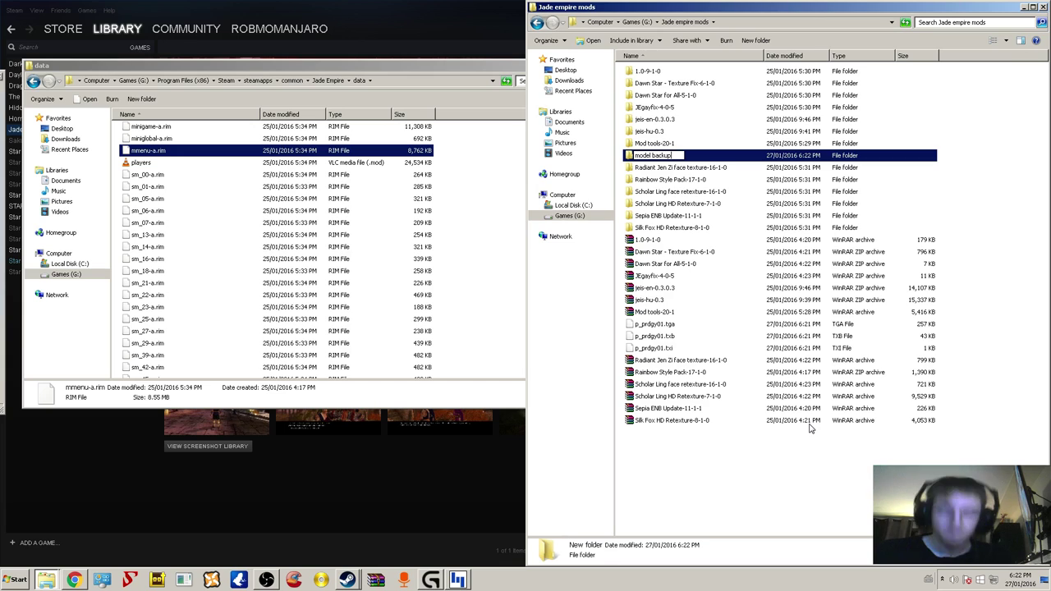
key("Return")
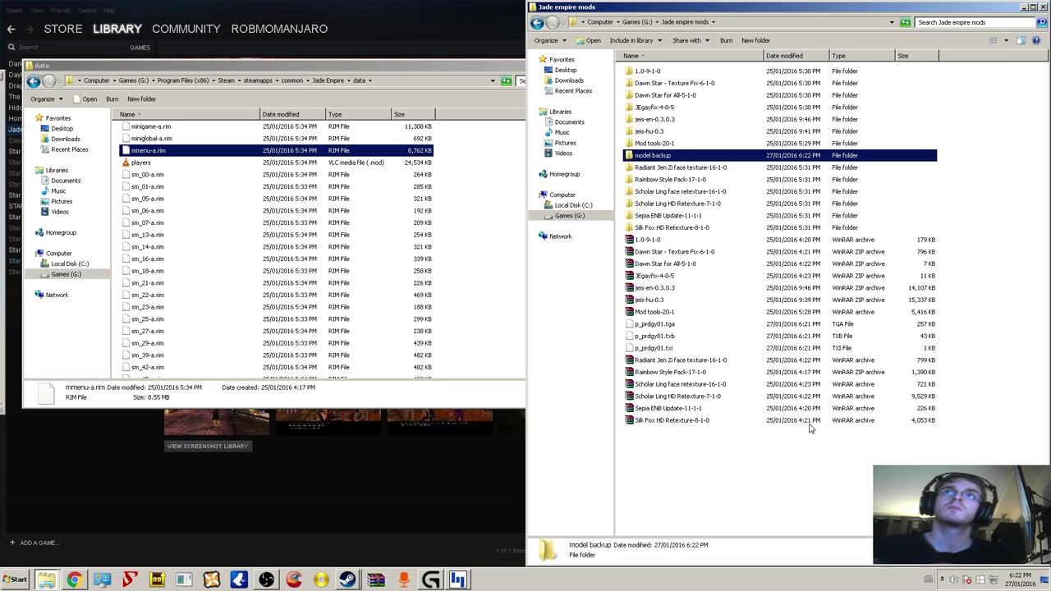
- Paste the copied mmenu-a.rim into the model backup folder and return to Jade empire mods
double_click(671, 157)
right_click(669, 155)
left_click(686, 219)
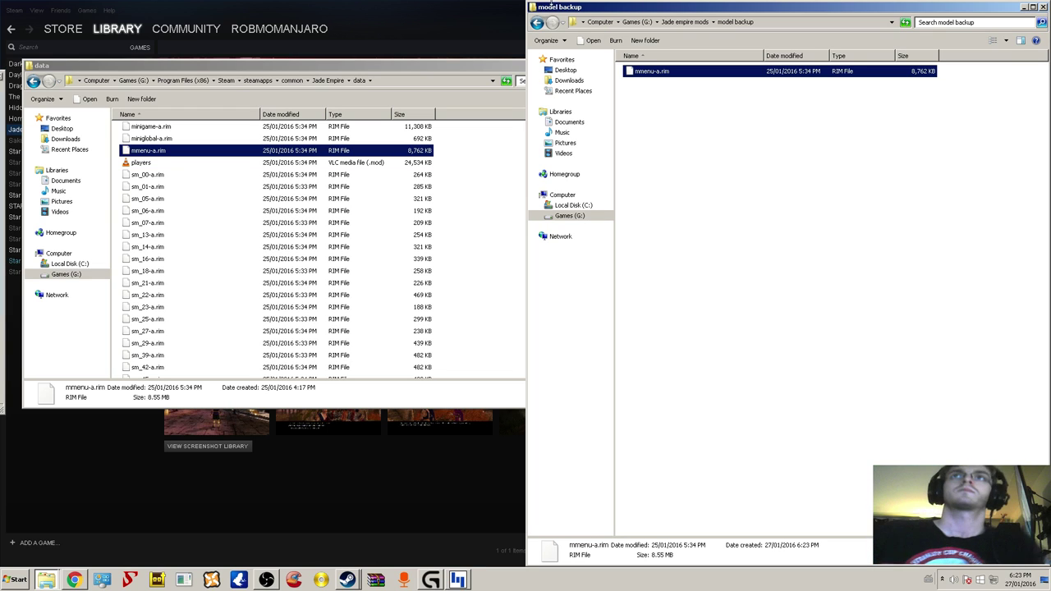
left_click(688, 22)
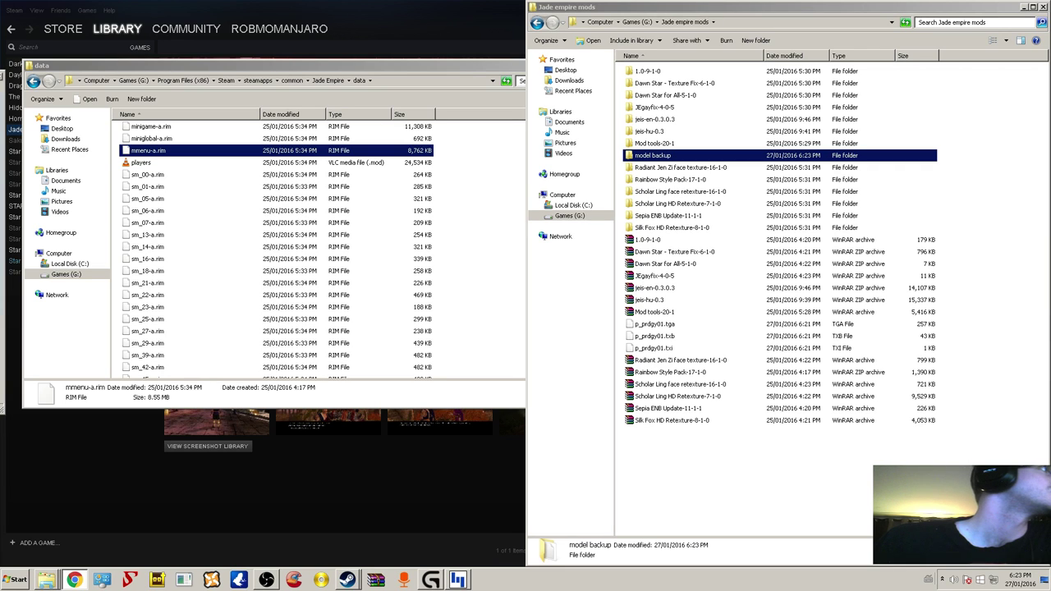
- Open the Adobe Photoshop CS6 (64 Bit) program folder inside the Adobe folder on Games (G:)
left_click(17, 580)
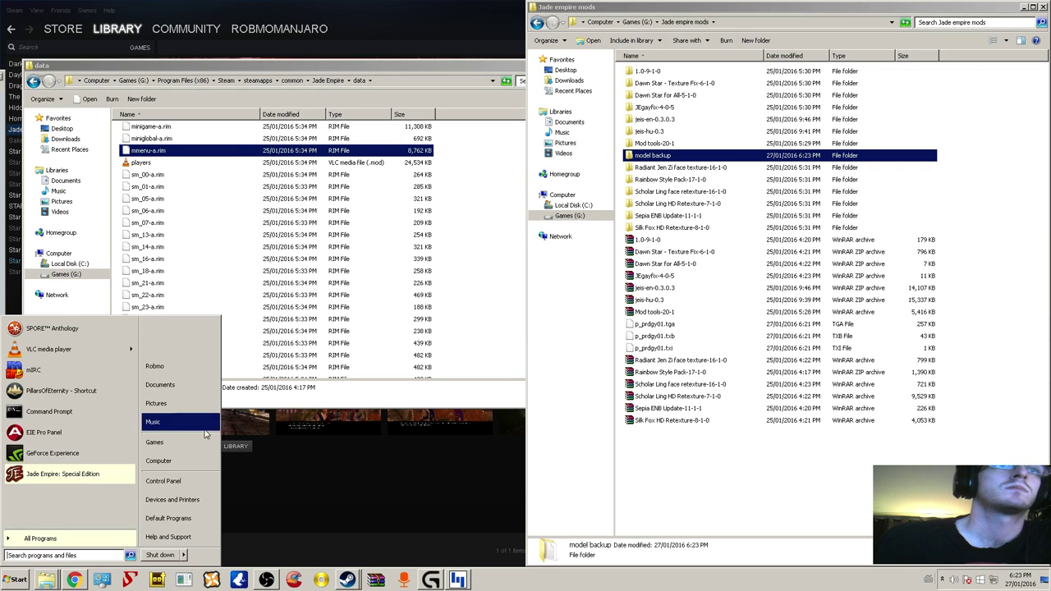
left_click(198, 455)
double_click(366, 157)
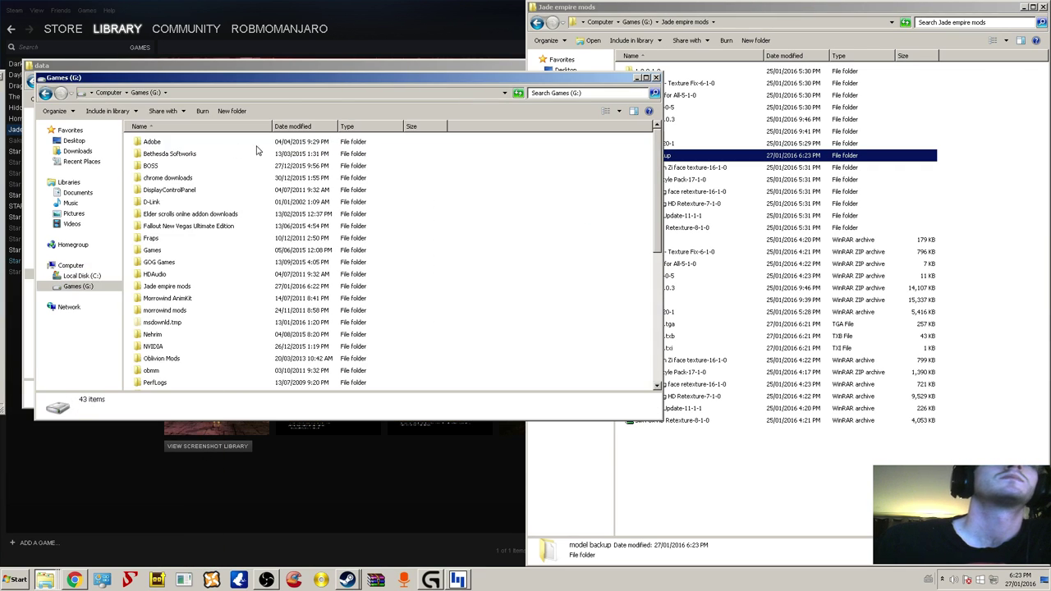
double_click(153, 143)
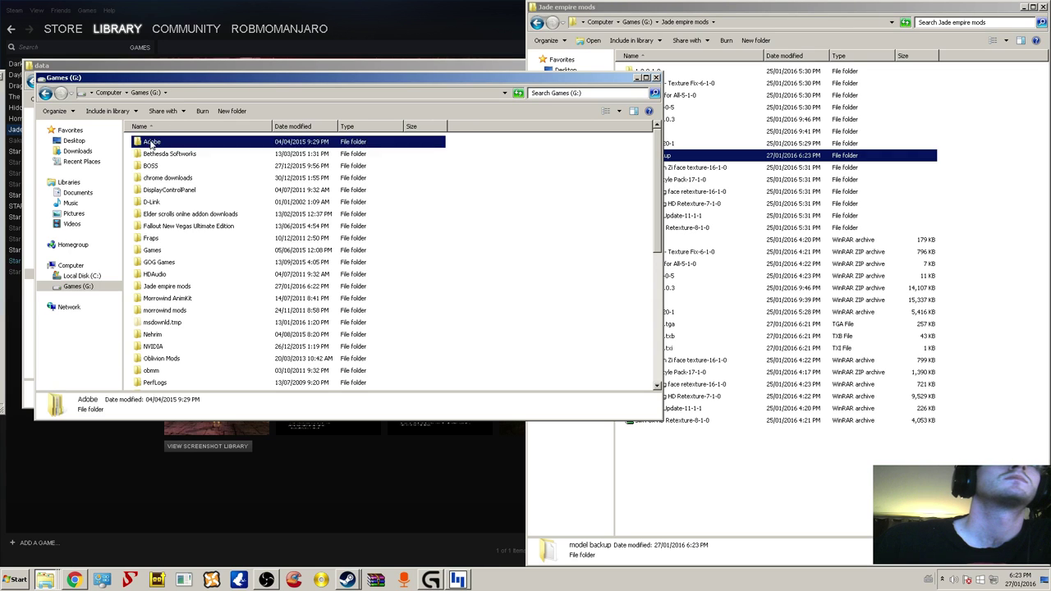
left_click(179, 180)
double_click(181, 190)
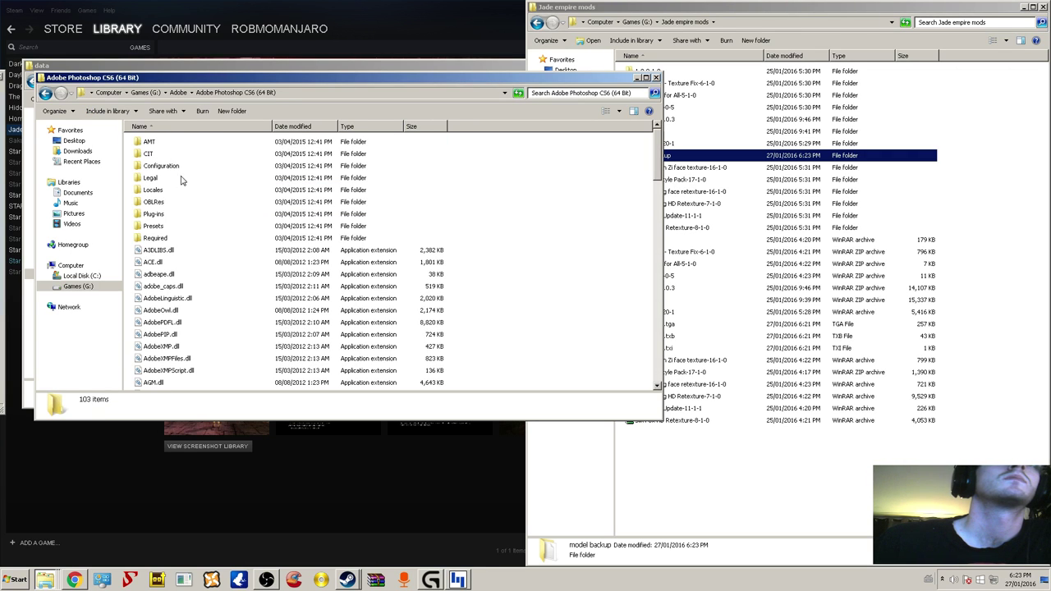
- Try to launch Photoshop from the CS6 (64 Bit) folder, closing the folder window and the configuration error
scroll(179, 267, "down", 13)
scroll(182, 293, "down", 10)
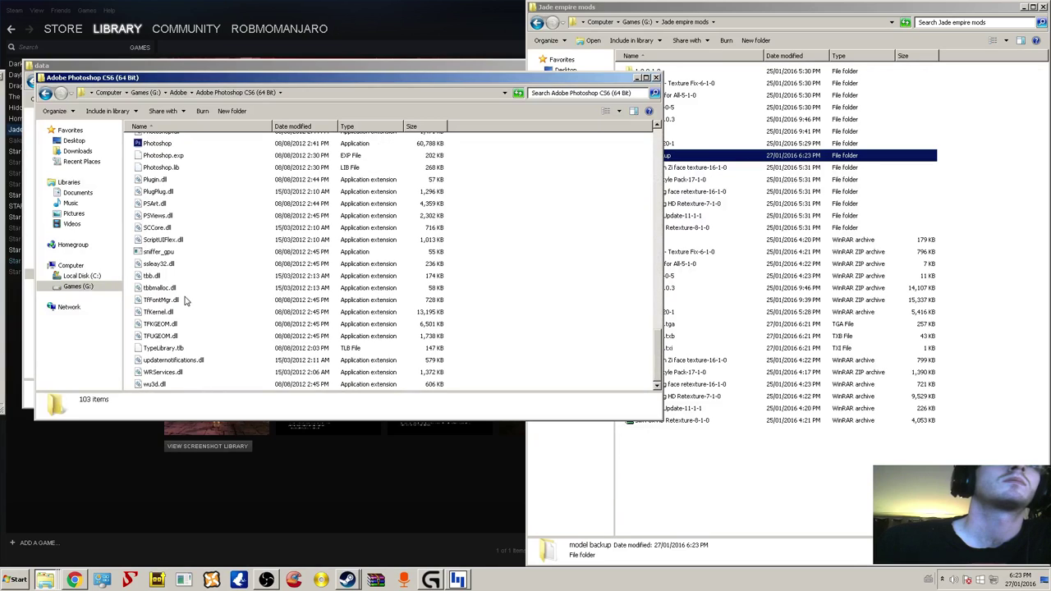
left_click(160, 145)
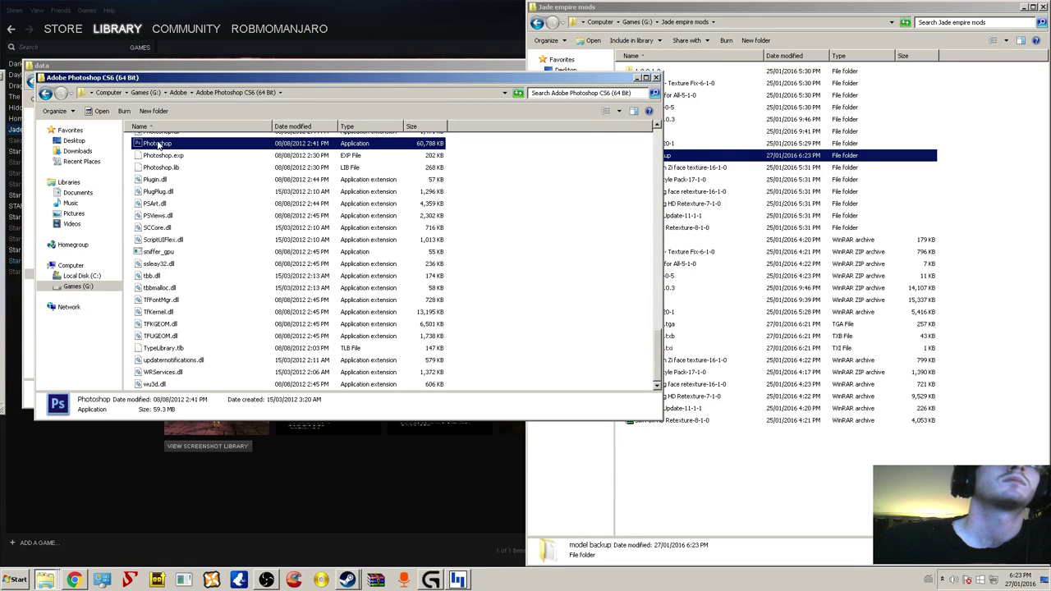
left_click(656, 77)
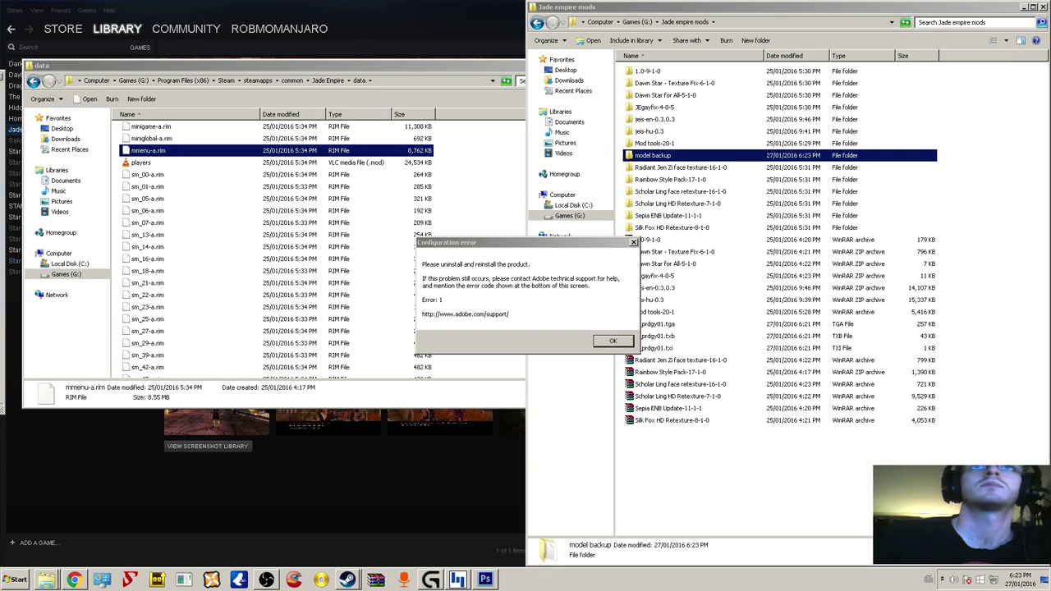
left_click(612, 341)
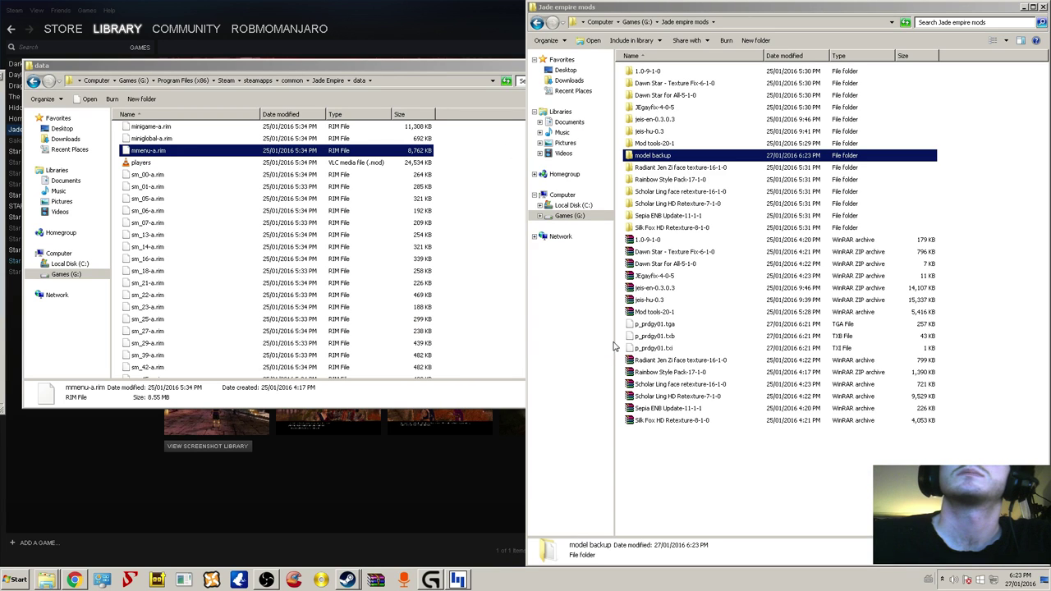
- Look for another Photoshop installation in the Adobe folders on Games (G:) and in its Program Files (x86)
left_click(23, 579)
left_click(214, 451)
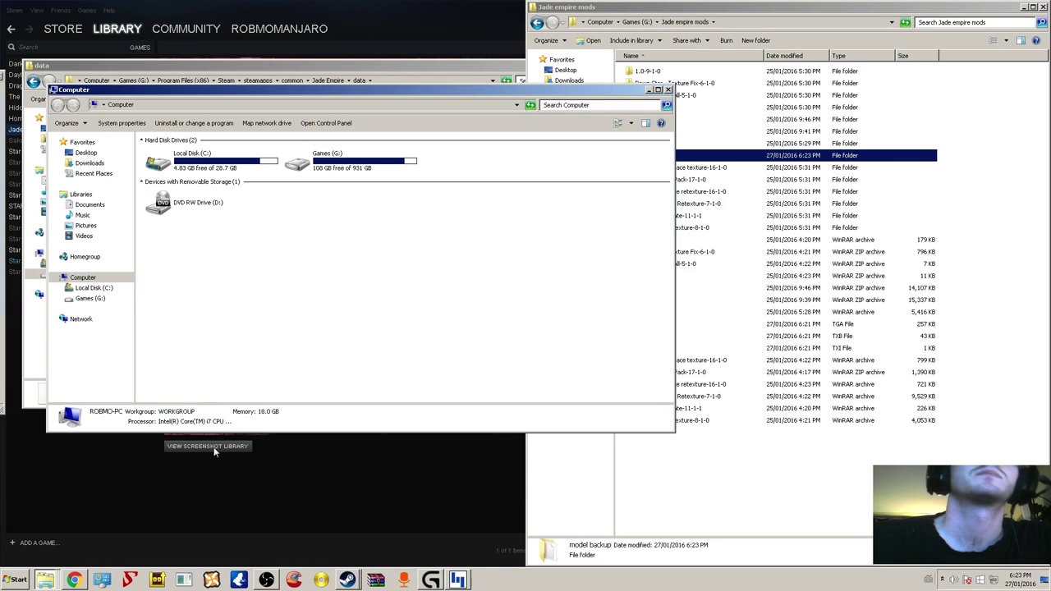
double_click(344, 165)
double_click(161, 155)
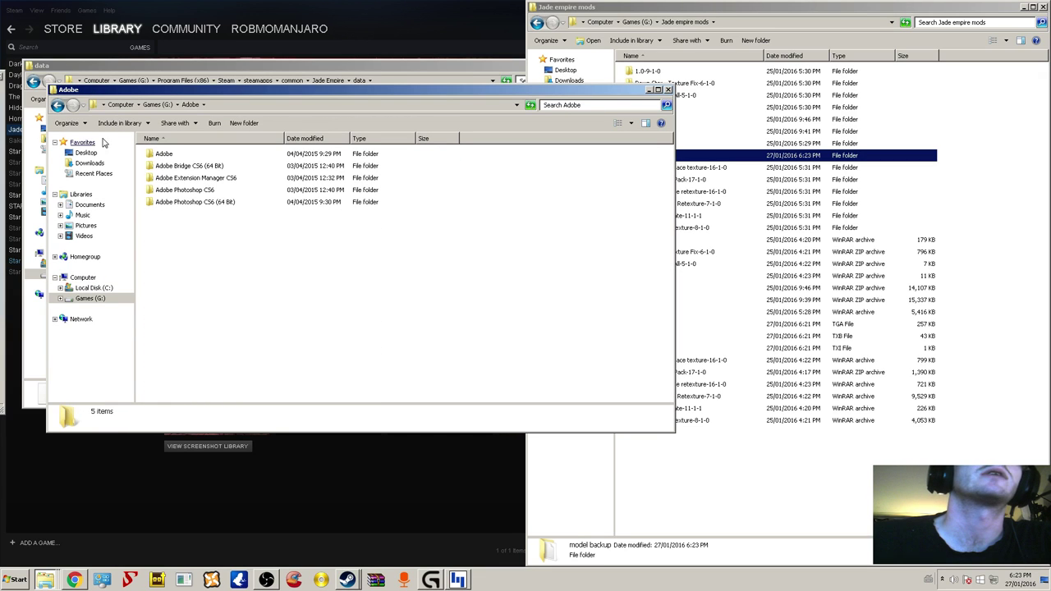
left_click(57, 104)
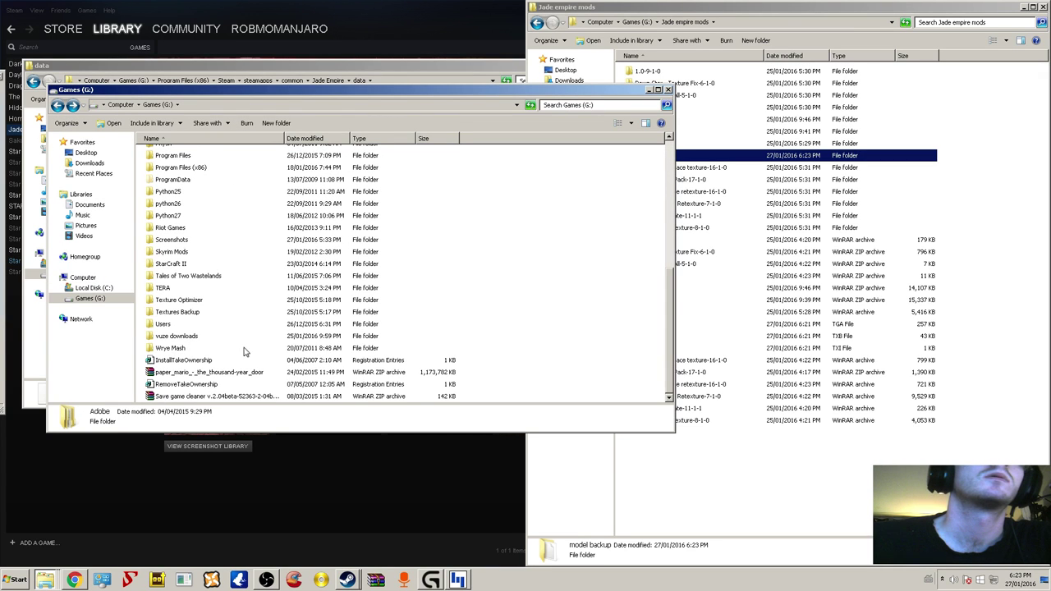
double_click(184, 168)
double_click(167, 165)
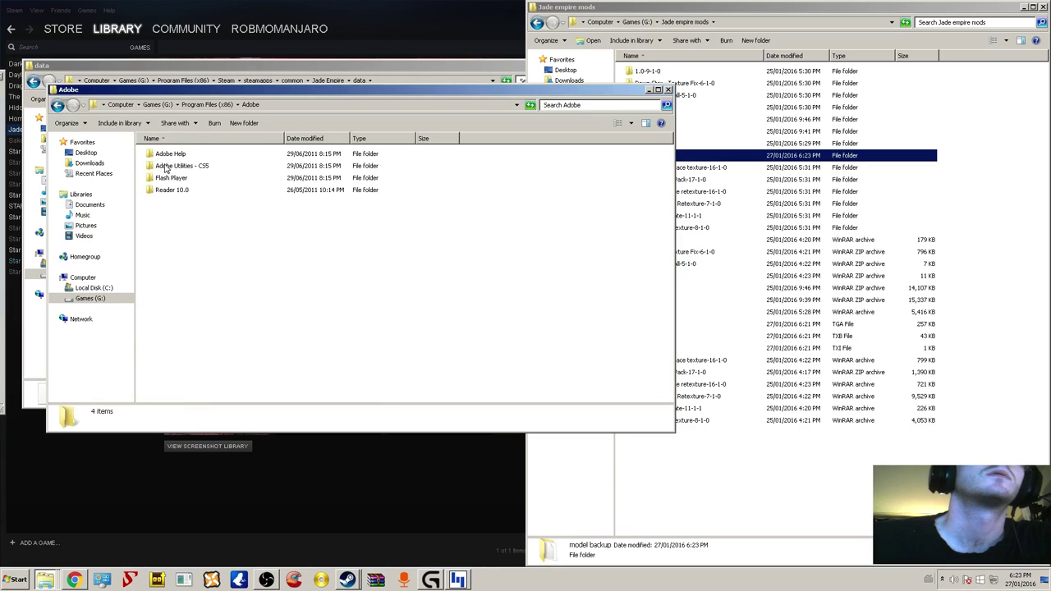
left_click(57, 105)
- Launch Photoshop from the Adobe Photoshop CS5 (64 Bit) folder in Program Files (x86) on Games (G:)
double_click(220, 240)
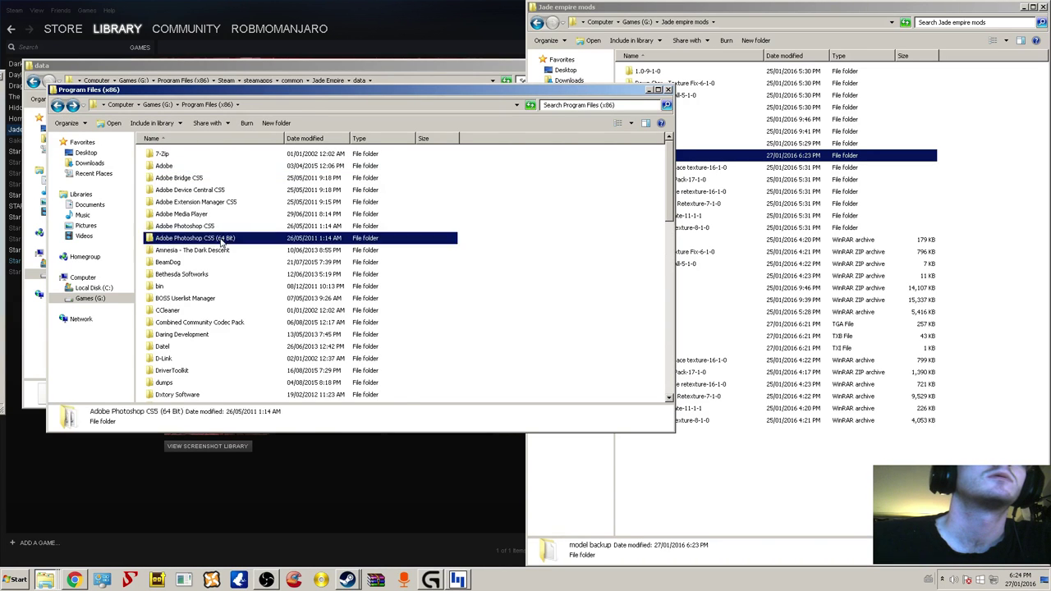
scroll(185, 345, "down", 8)
scroll(187, 340, "down", 5)
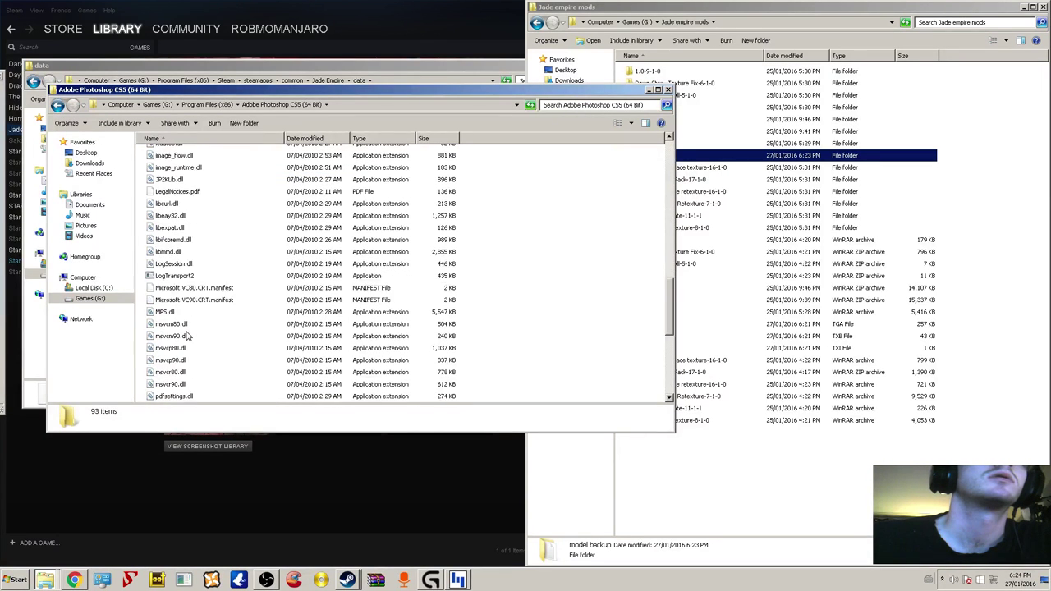
double_click(185, 397)
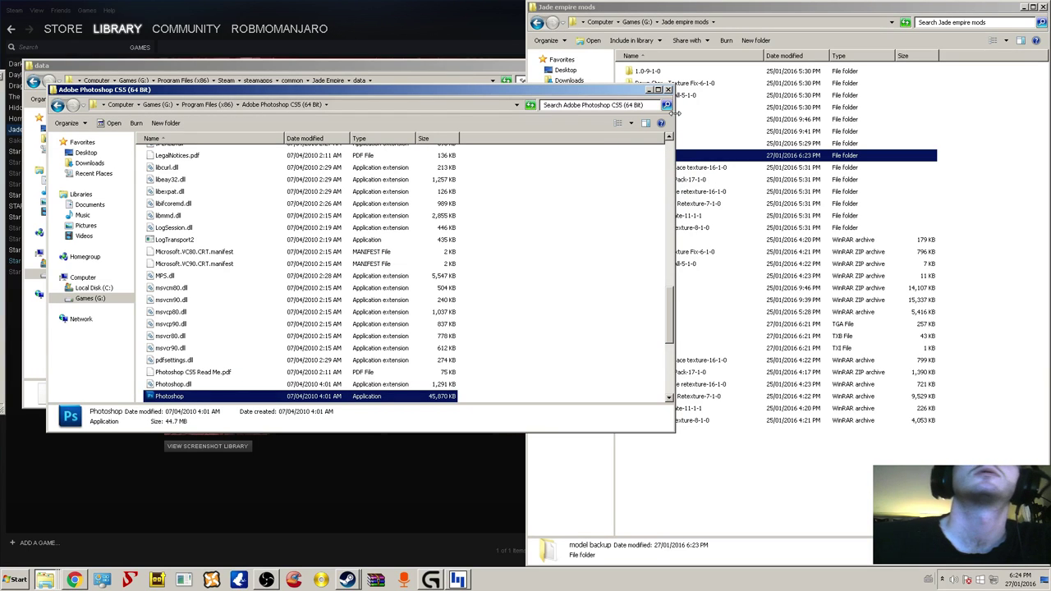
- Delete the Adobe folder from Program Files (x86) on Games (G:)
left_click(218, 106)
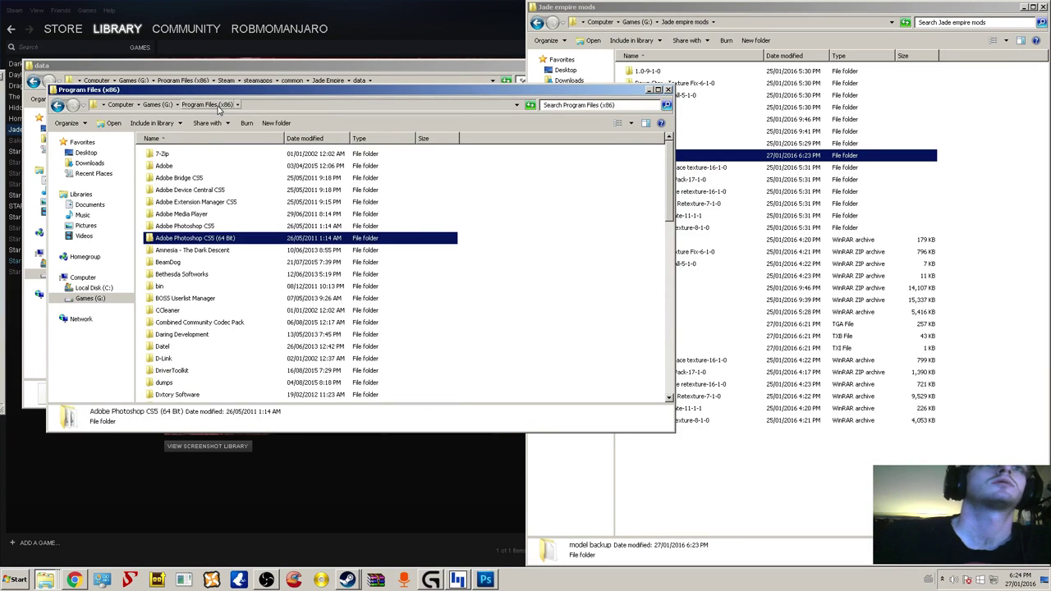
right_click(159, 169)
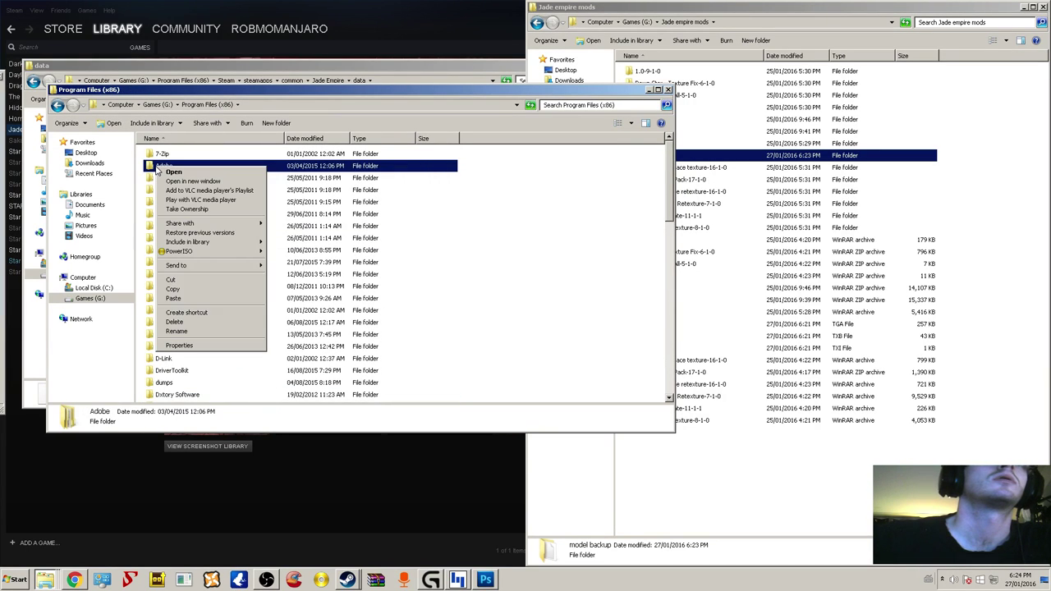
left_click(195, 322)
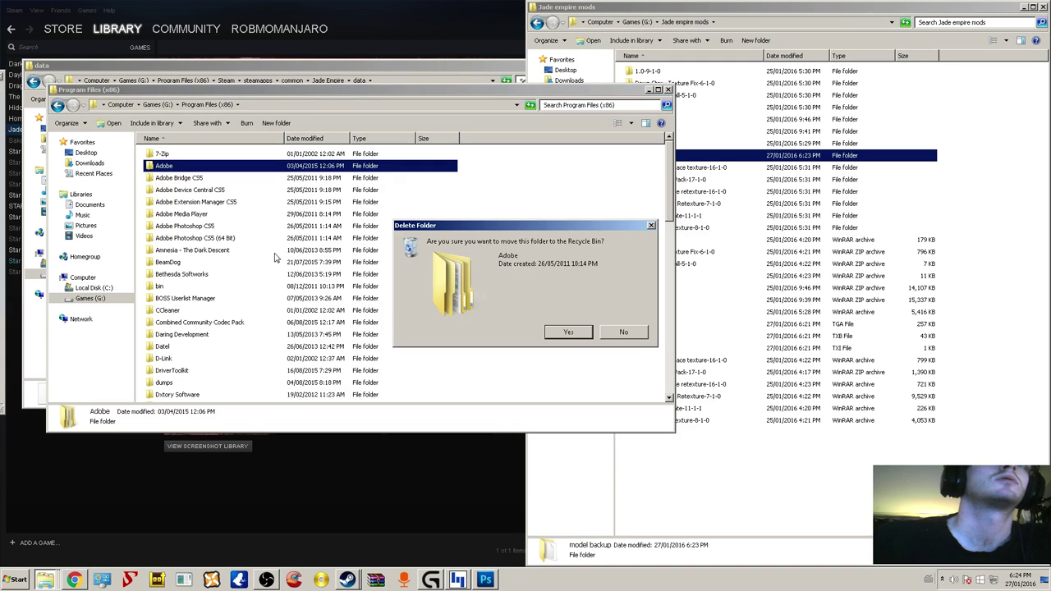
left_click(572, 333)
- Switch to Photoshop, shrink its window from full screen and open p_prdgy01.tga from the Jade empire mods folder in it
key("alt+Tab")
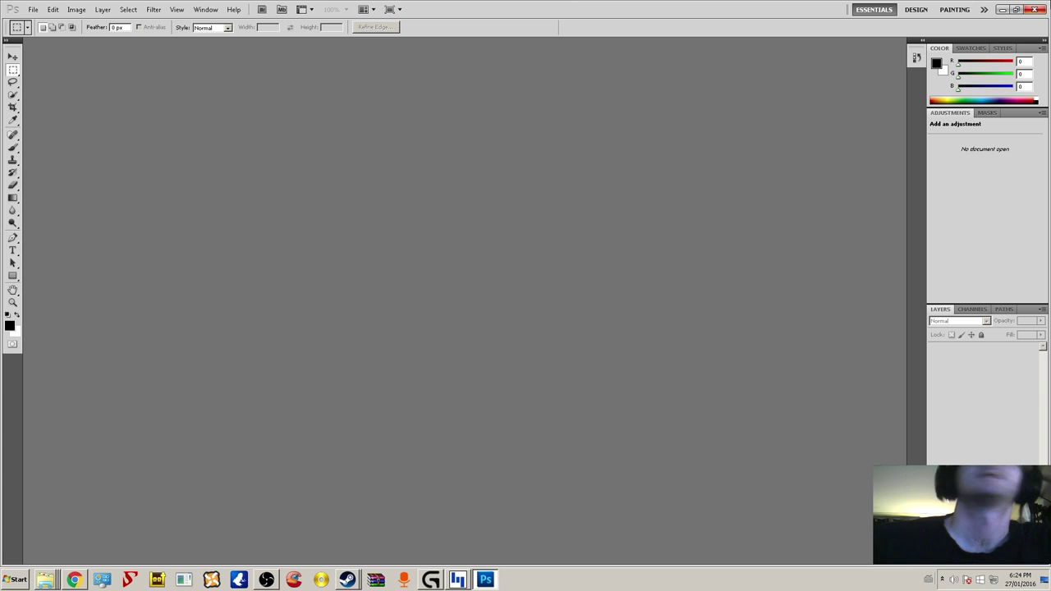
left_click(1016, 9)
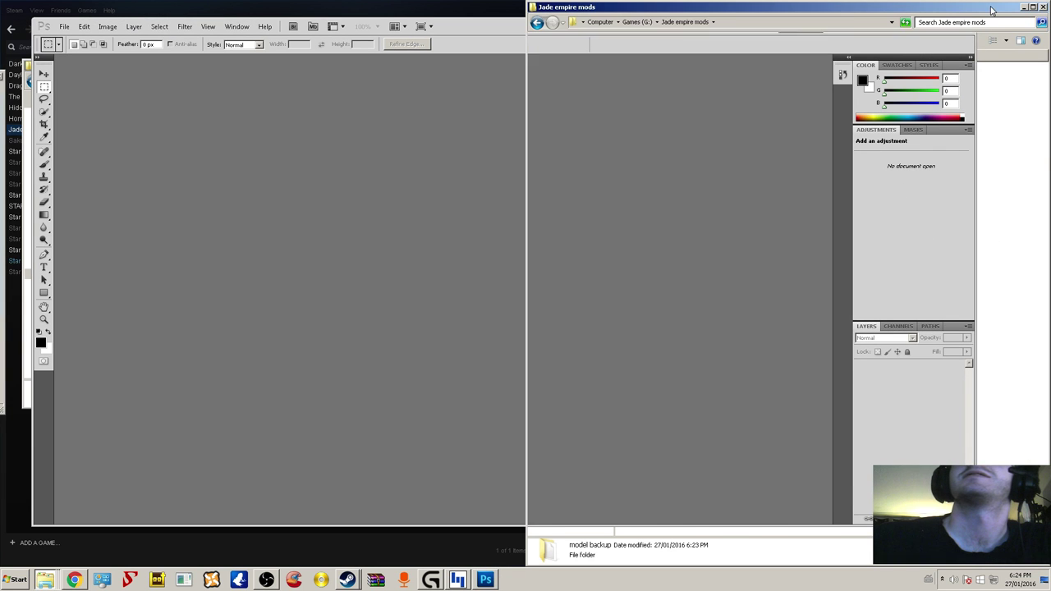
left_click(991, 10)
left_click(666, 324)
left_click(389, 274)
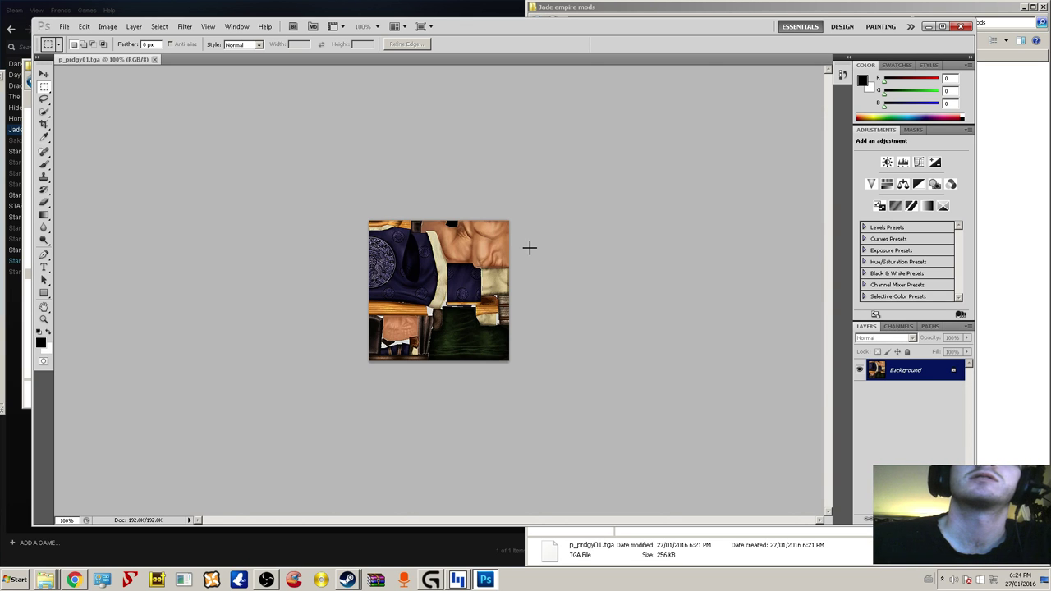
- Return to the opened p_prdgy01.tga texture and enlarge its view to 300% with the Zoom tool
left_click(961, 6)
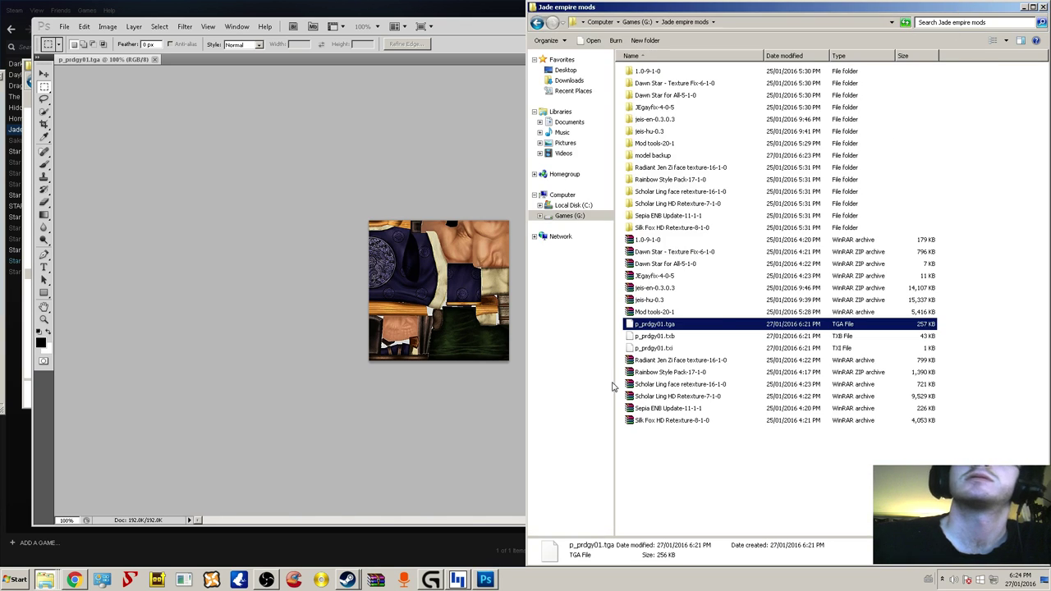
left_click(276, 203)
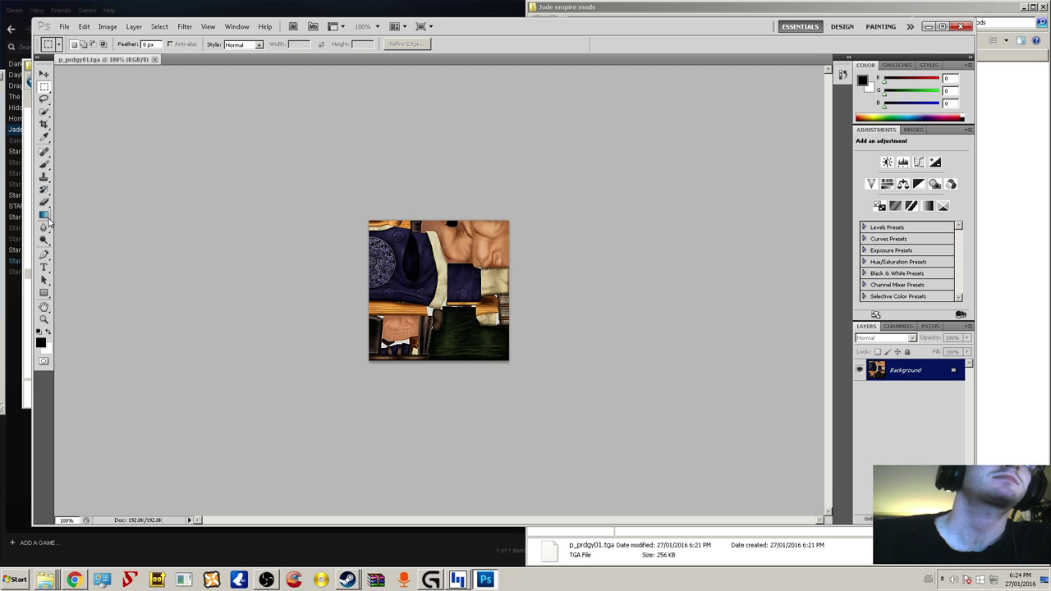
left_click(43, 318)
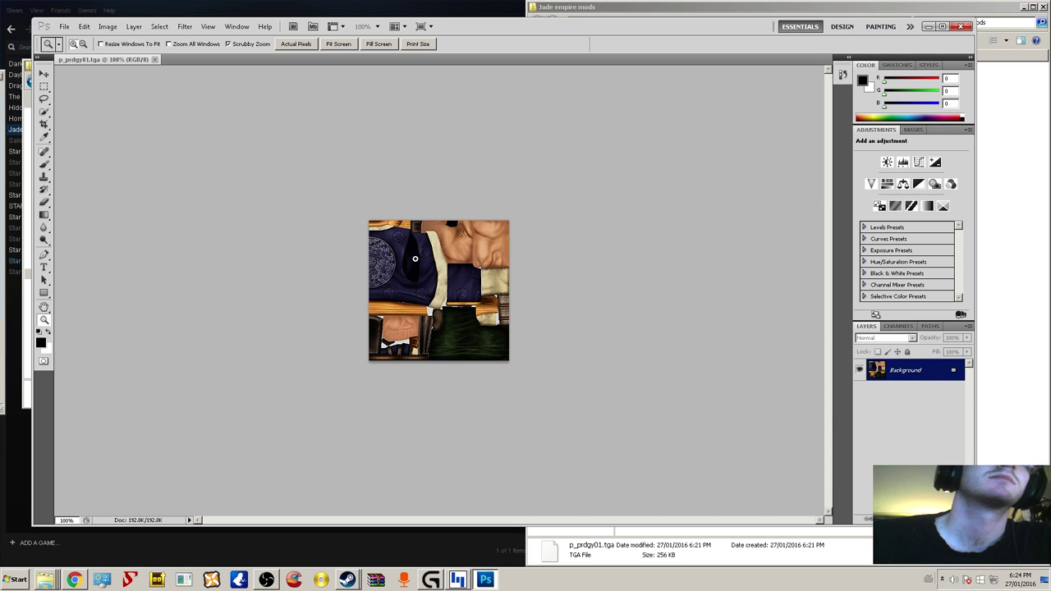
left_click(411, 261)
left_click(430, 269)
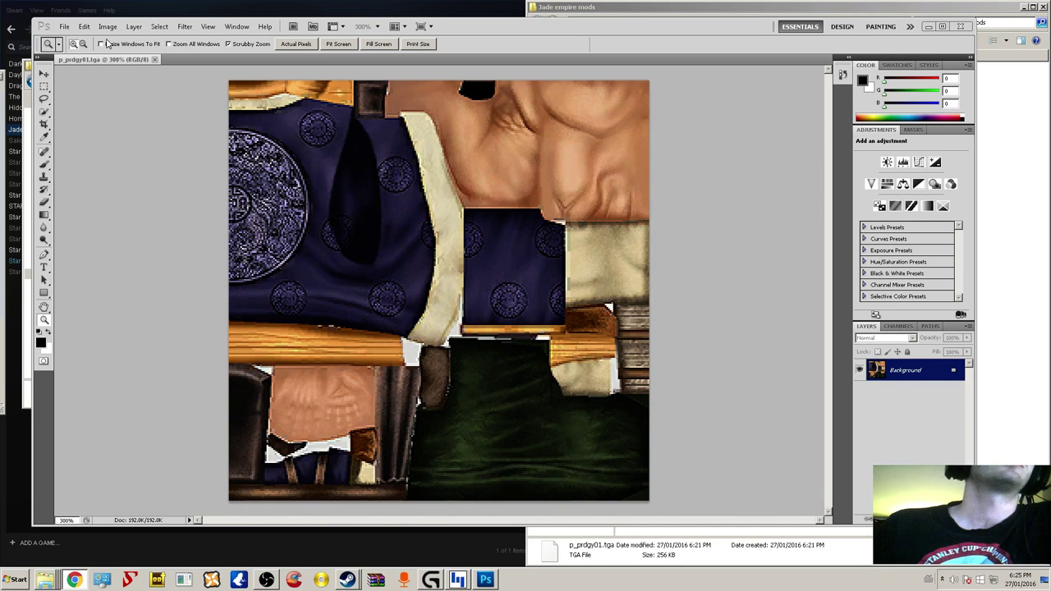
left_click(155, 26)
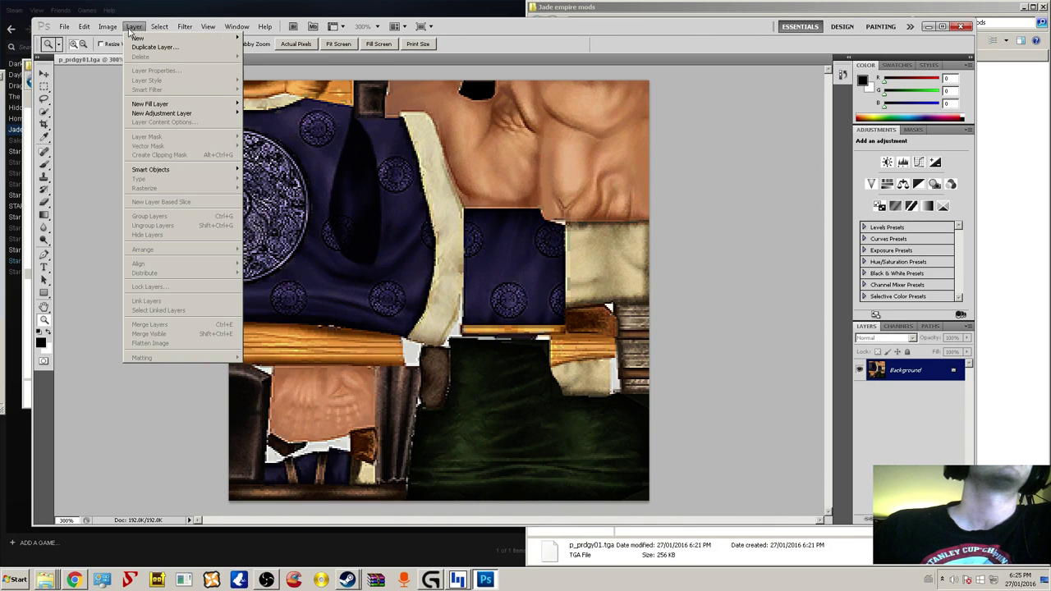
mouse_move(108, 27)
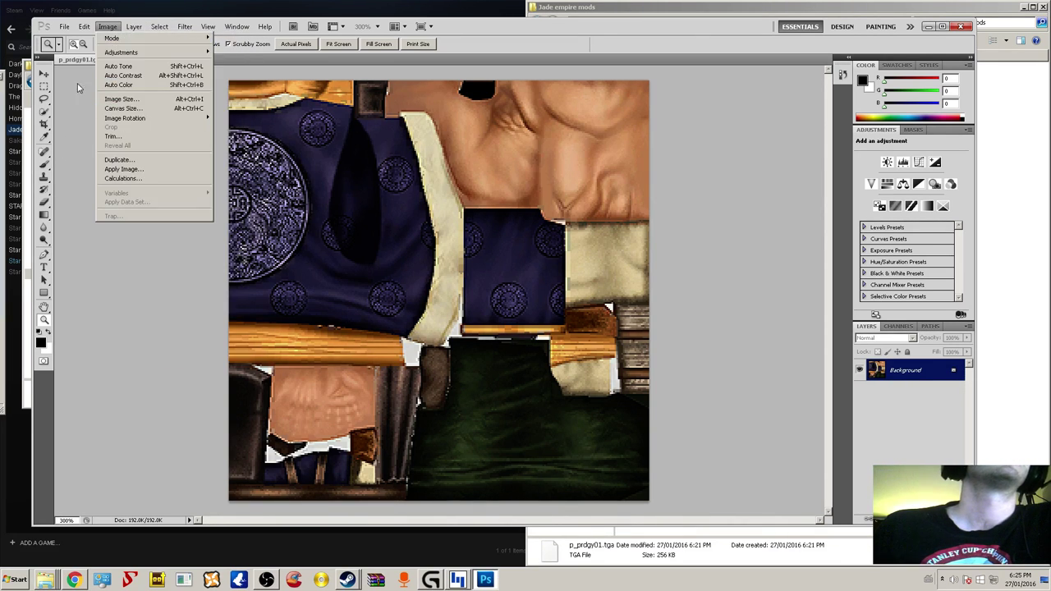
left_click(59, 123)
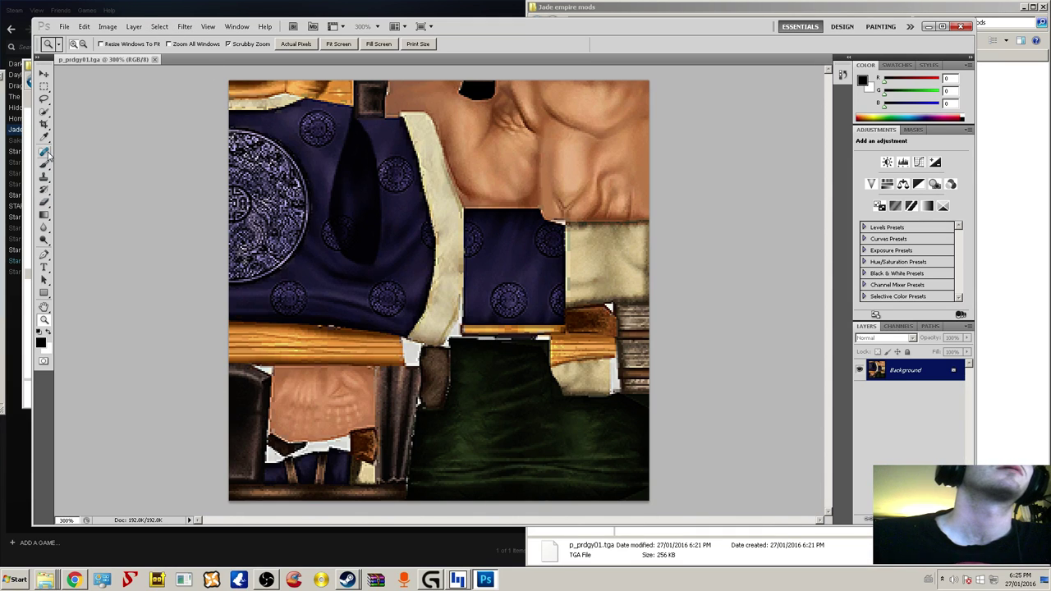
left_click(159, 26)
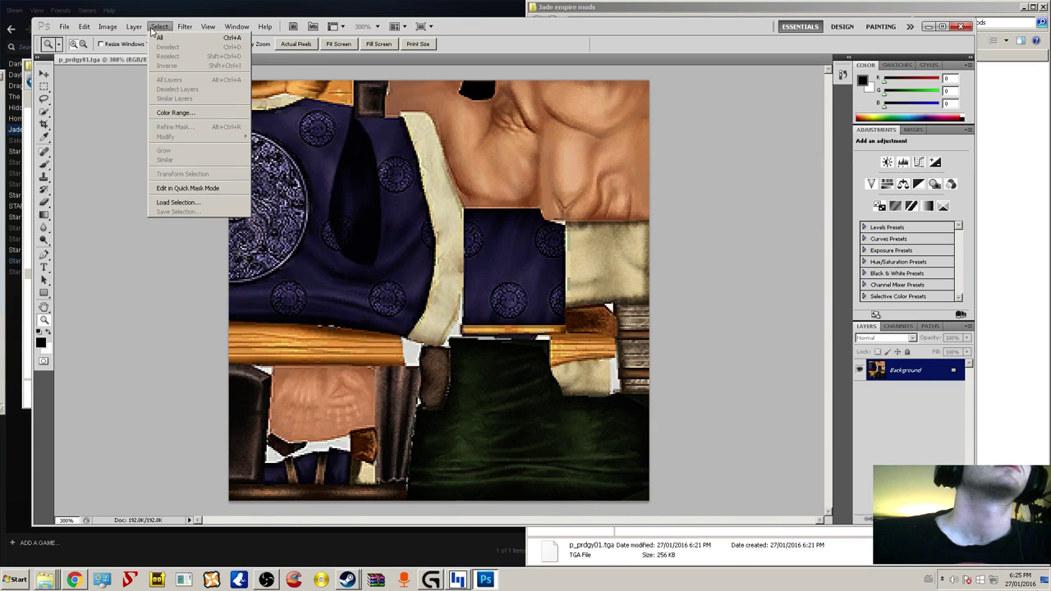
mouse_move(210, 20)
mouse_move(108, 28)
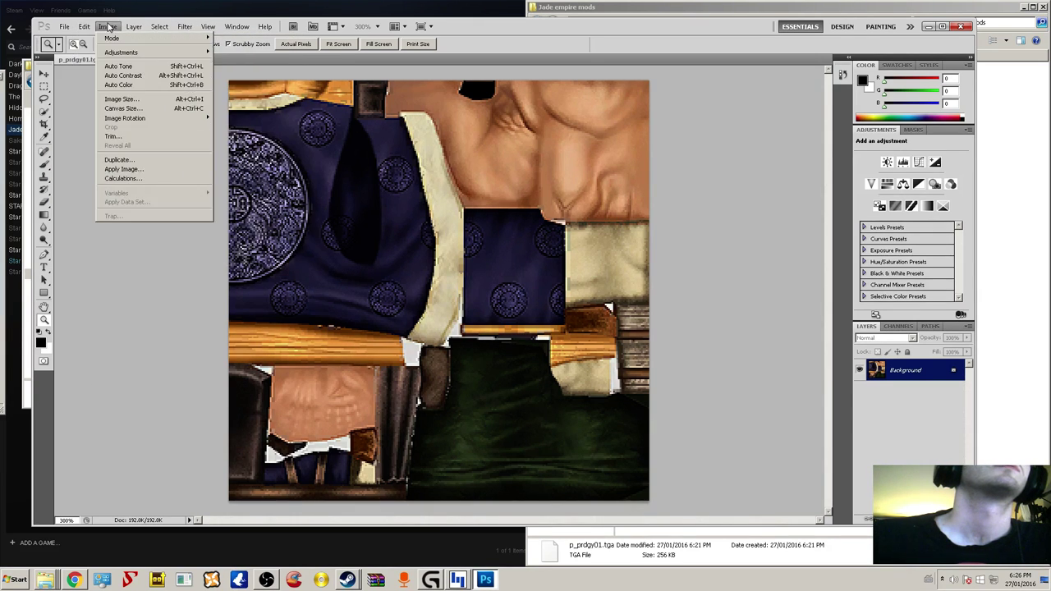
- Choose the Color Replacement tool and set its brush size to 5 px
left_click(46, 113)
left_click(45, 124)
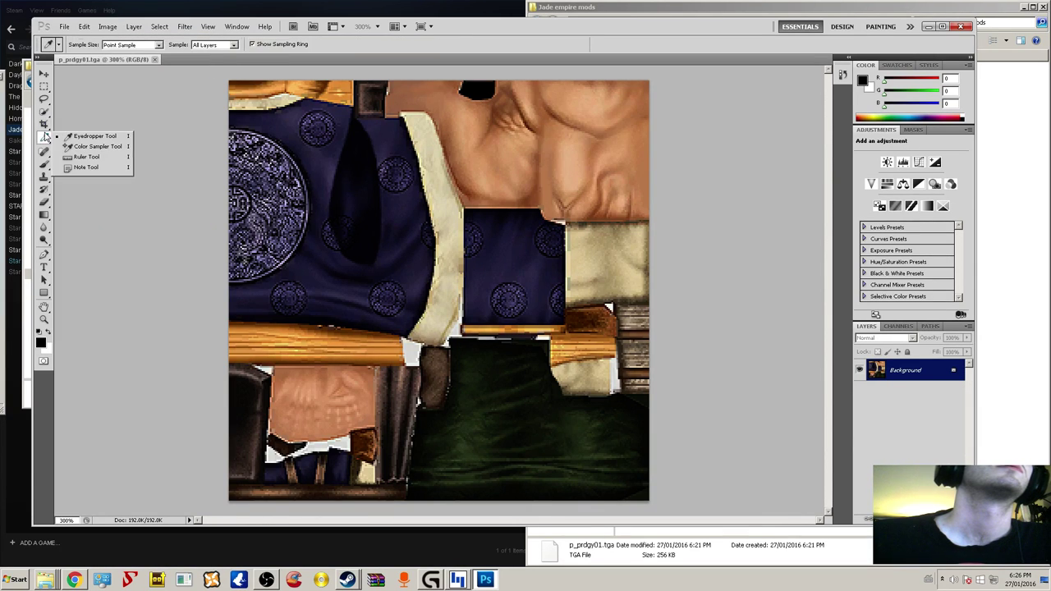
left_click(44, 150)
left_click(44, 138)
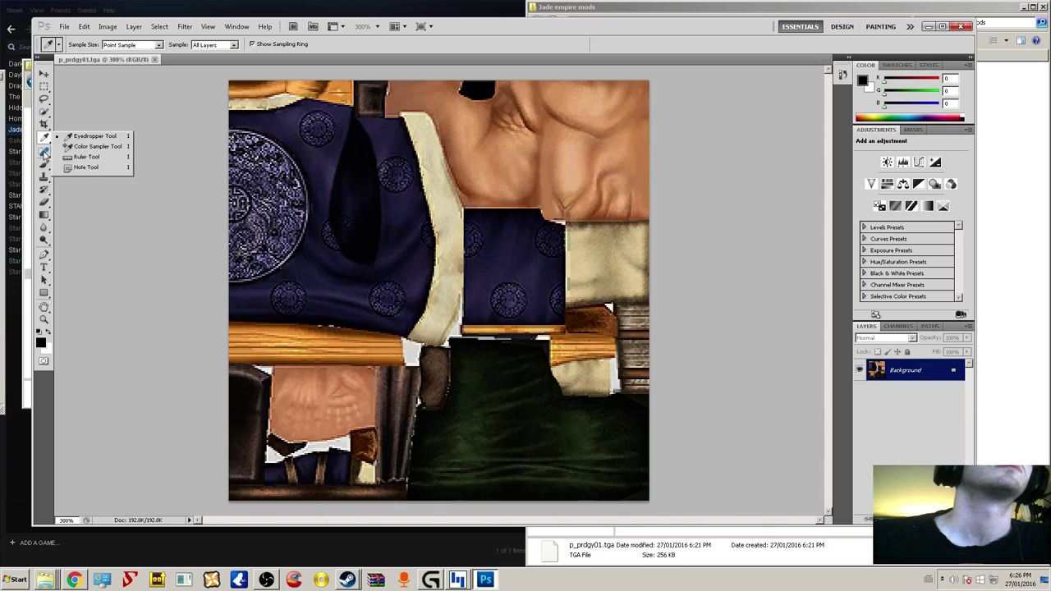
left_click(44, 164)
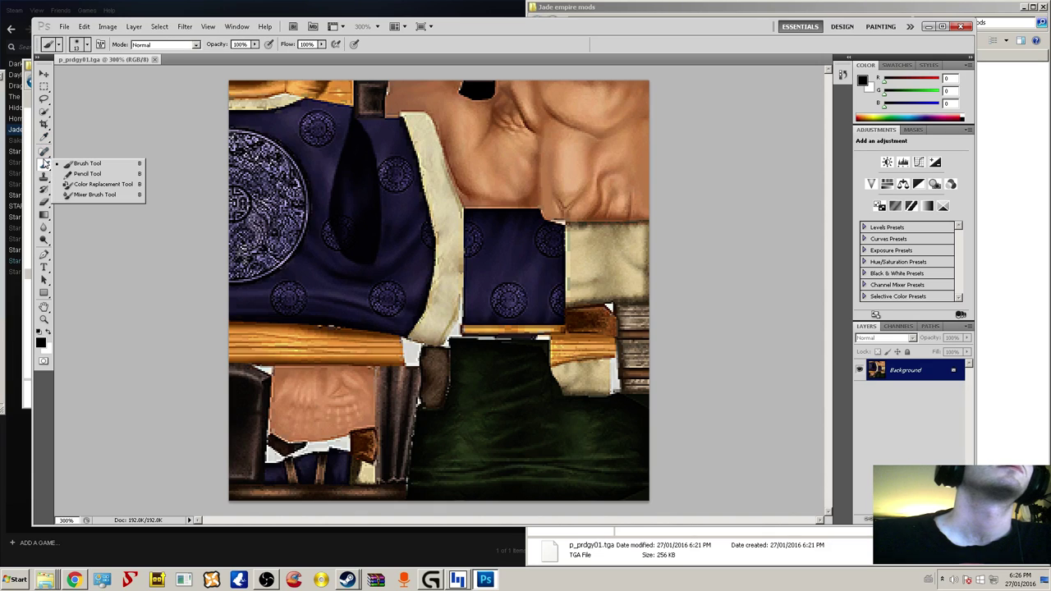
left_click(81, 183)
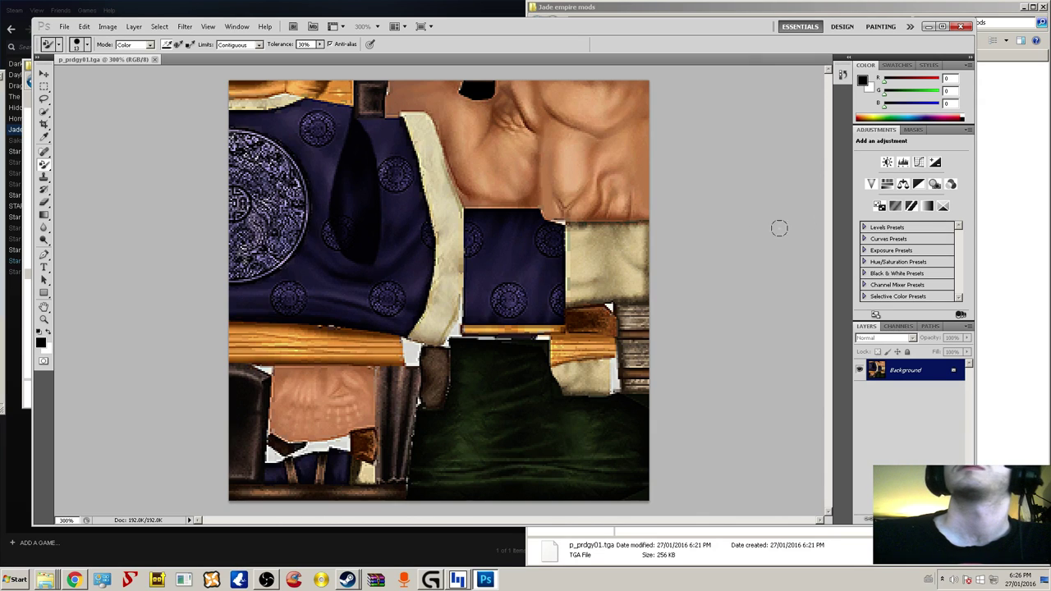
left_click(88, 46)
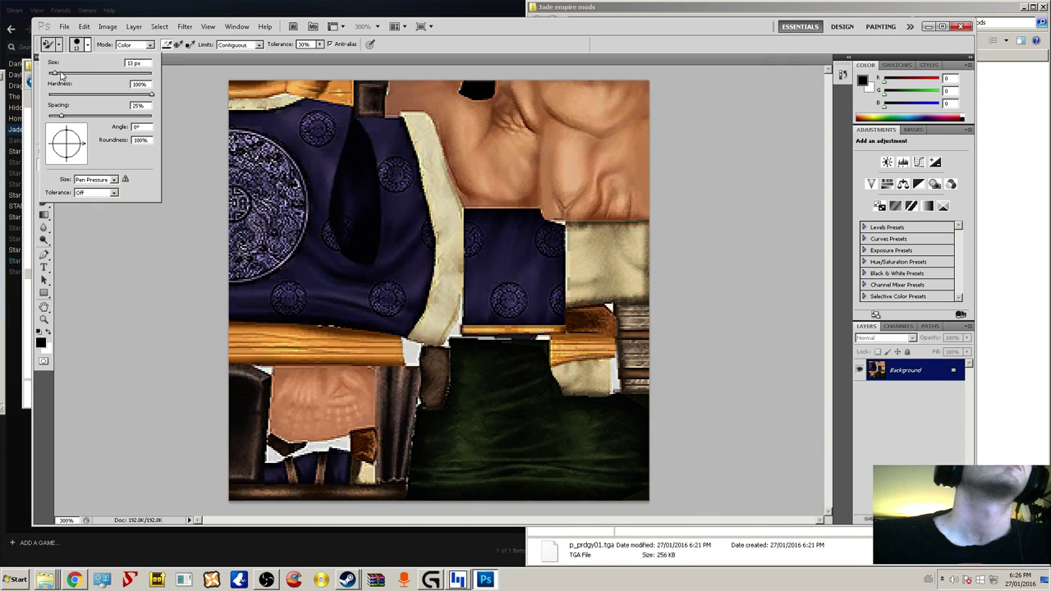
left_click_drag(53, 74, 50, 74)
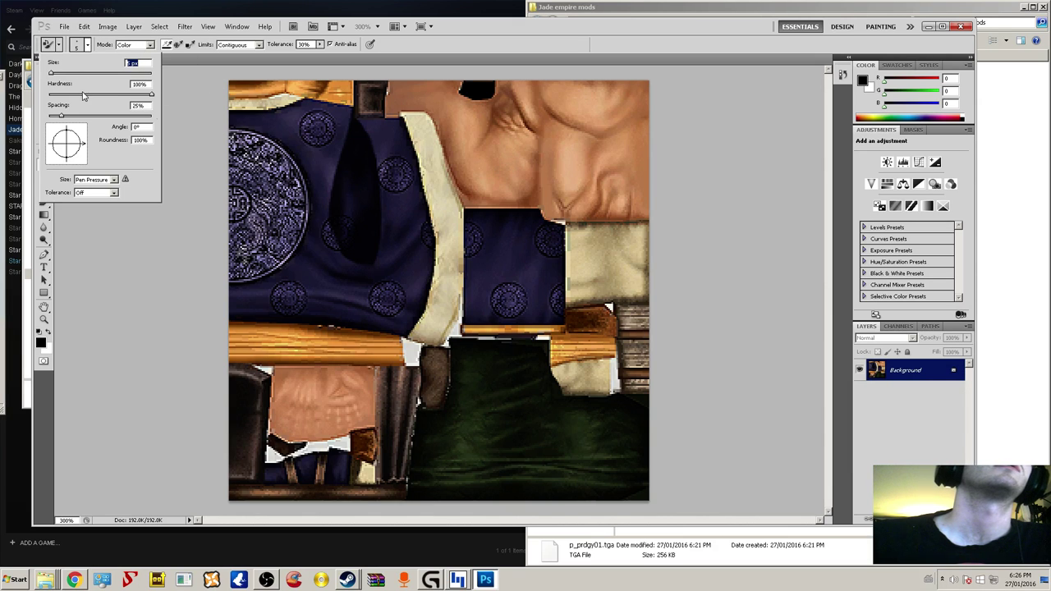
left_click(219, 117)
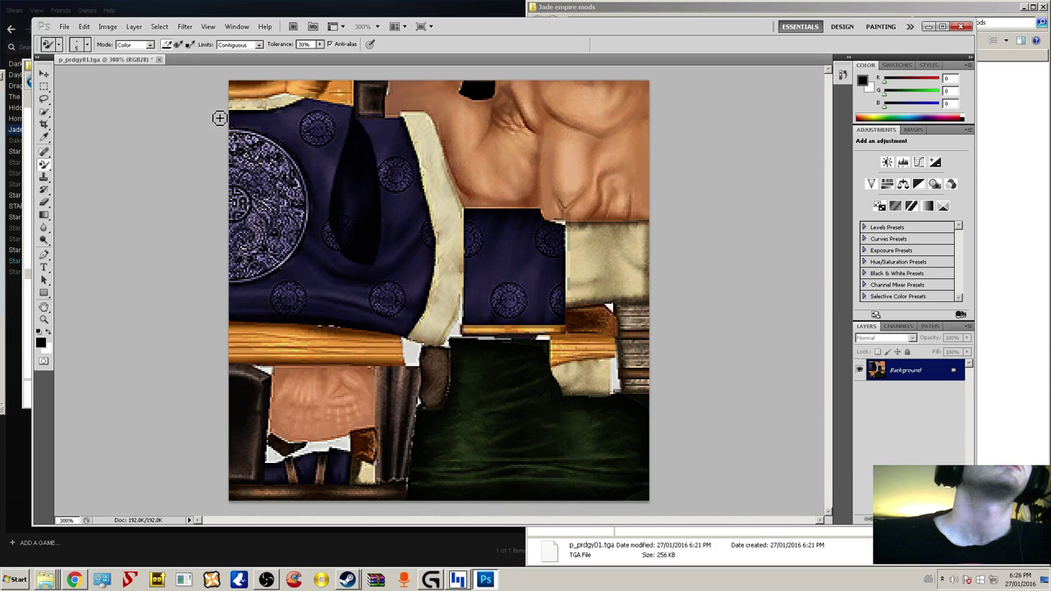
- Choose the Sponge tool in Desaturate mode and try it on the large round emblem of the blue robe
right_click(44, 163)
left_click(44, 190)
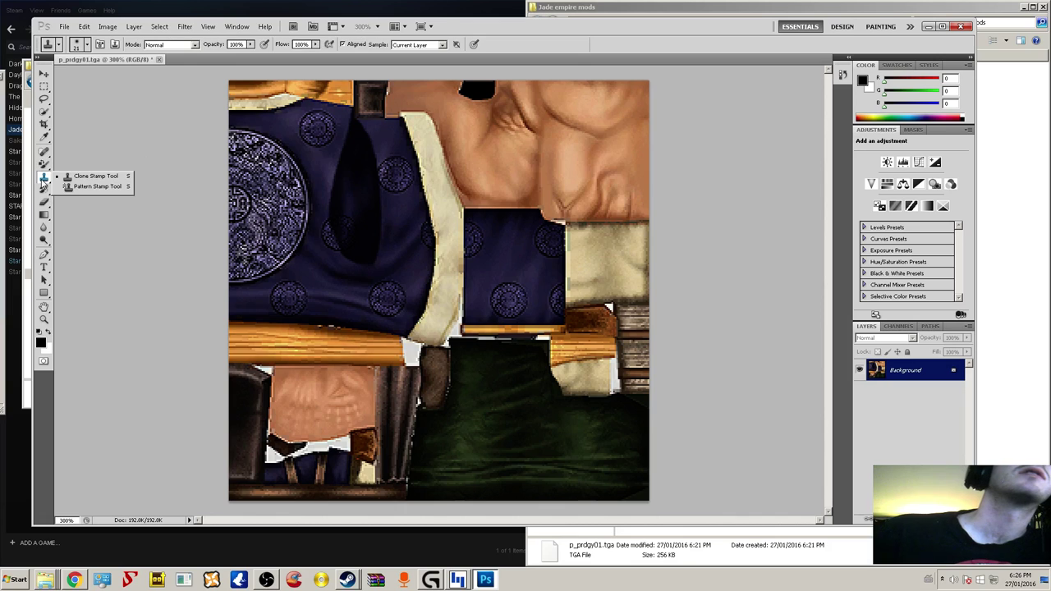
left_click(44, 202)
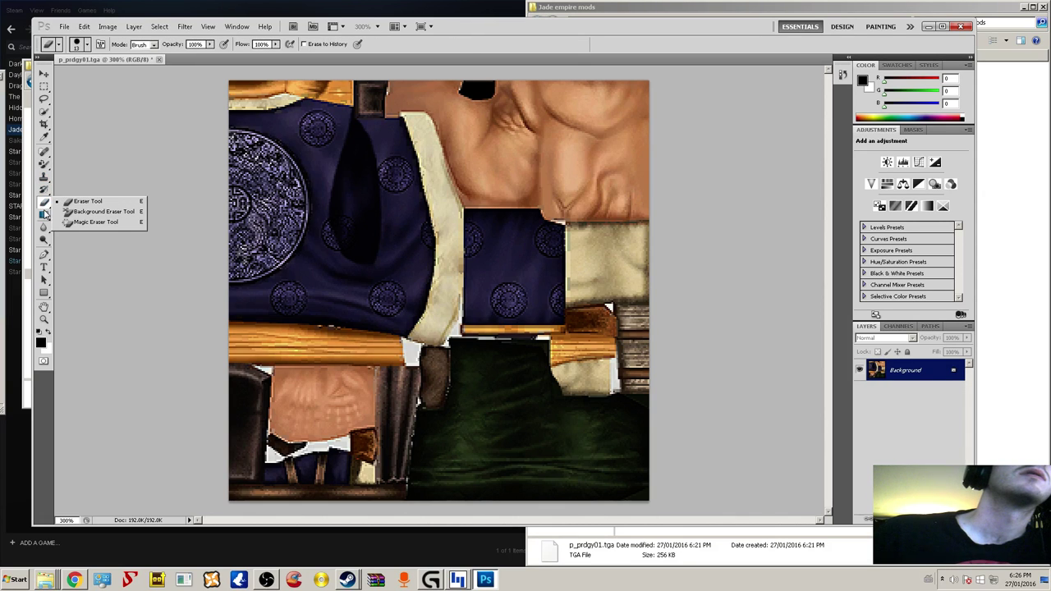
left_click(44, 215)
left_click(44, 228)
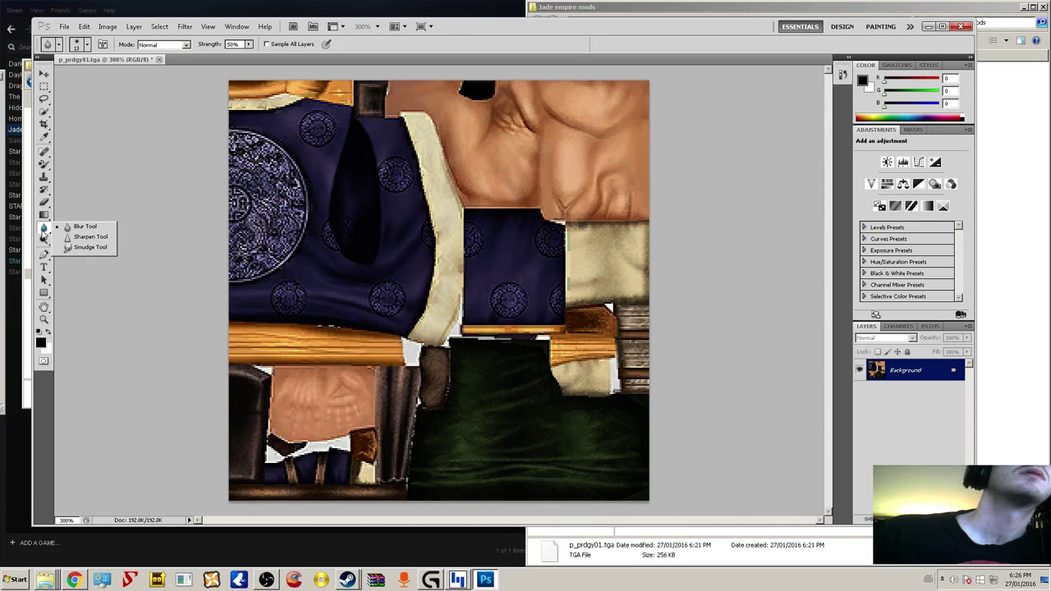
left_click(44, 241)
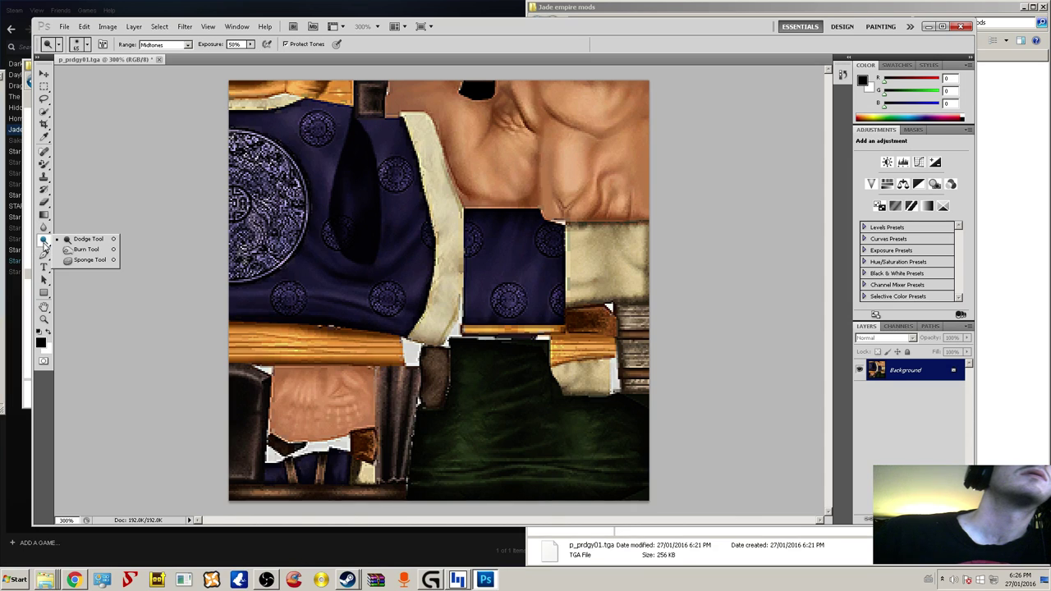
left_click(86, 260)
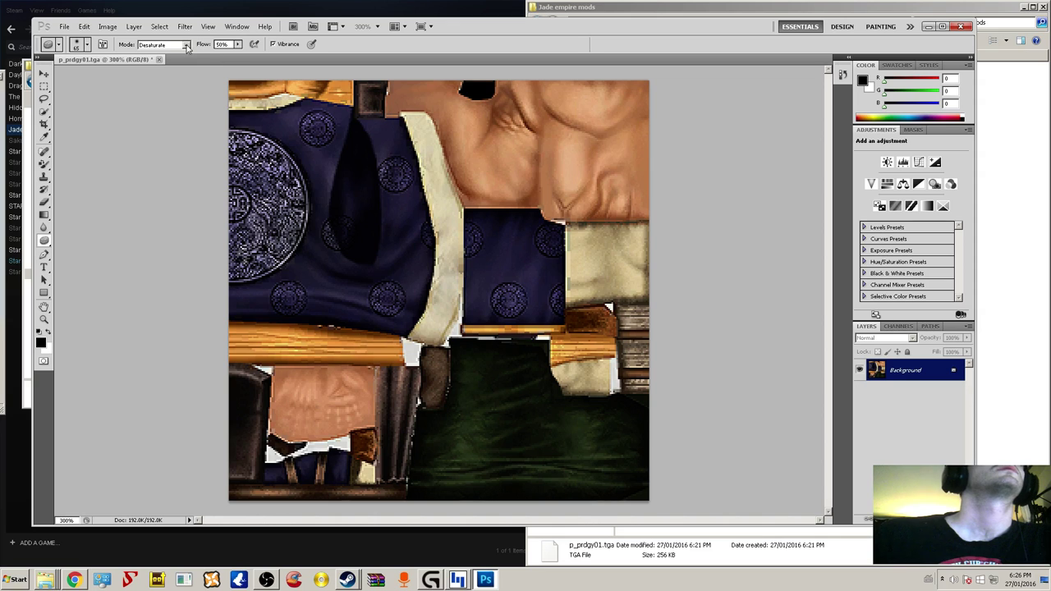
- Step backward through the edit history to undo all the Sponge tool strokes and earlier edits on the texture
left_click(106, 26)
mouse_move(84, 26)
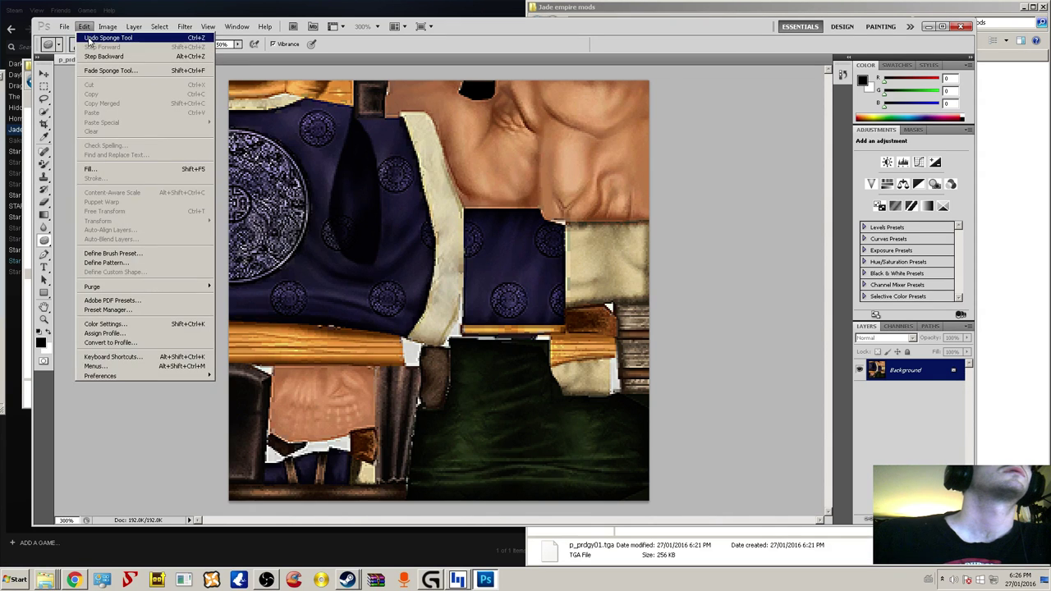
left_click(90, 56)
left_click(85, 27)
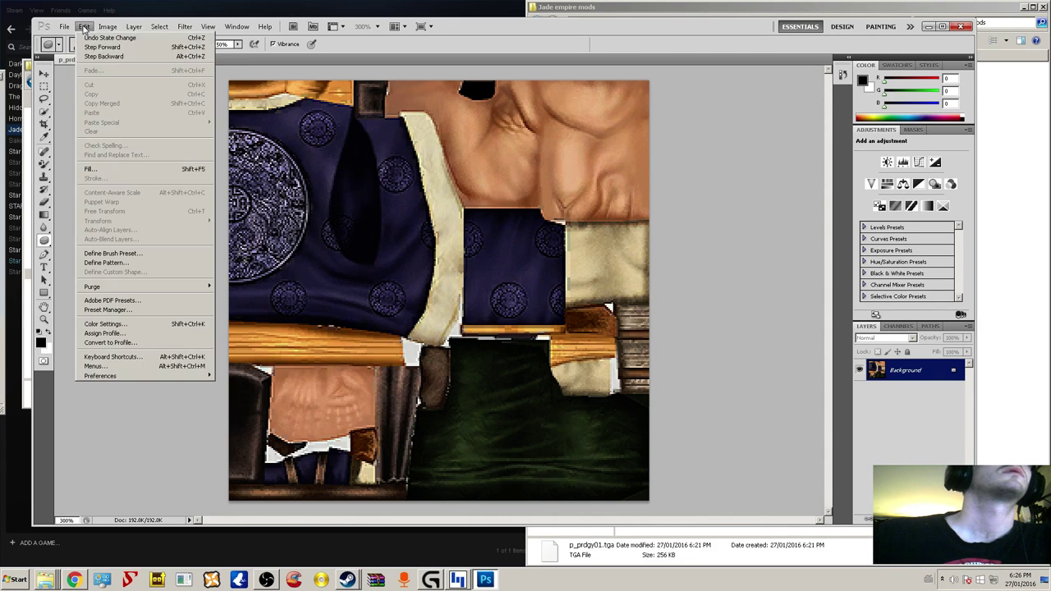
left_click(96, 57)
left_click(85, 27)
left_click(90, 57)
left_click(85, 27)
left_click(89, 56)
left_click(83, 31)
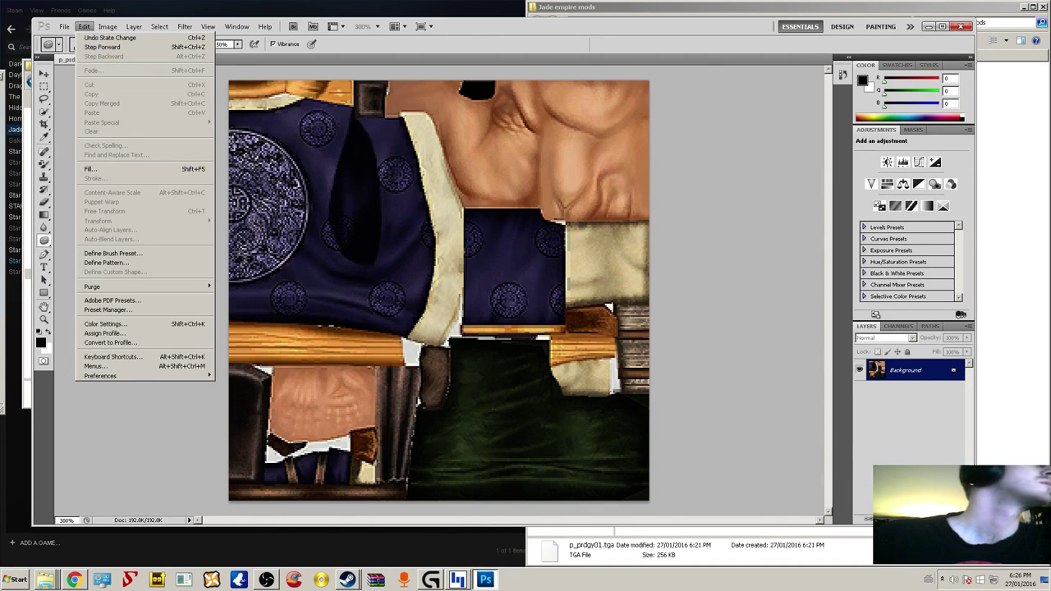
key("Escape")
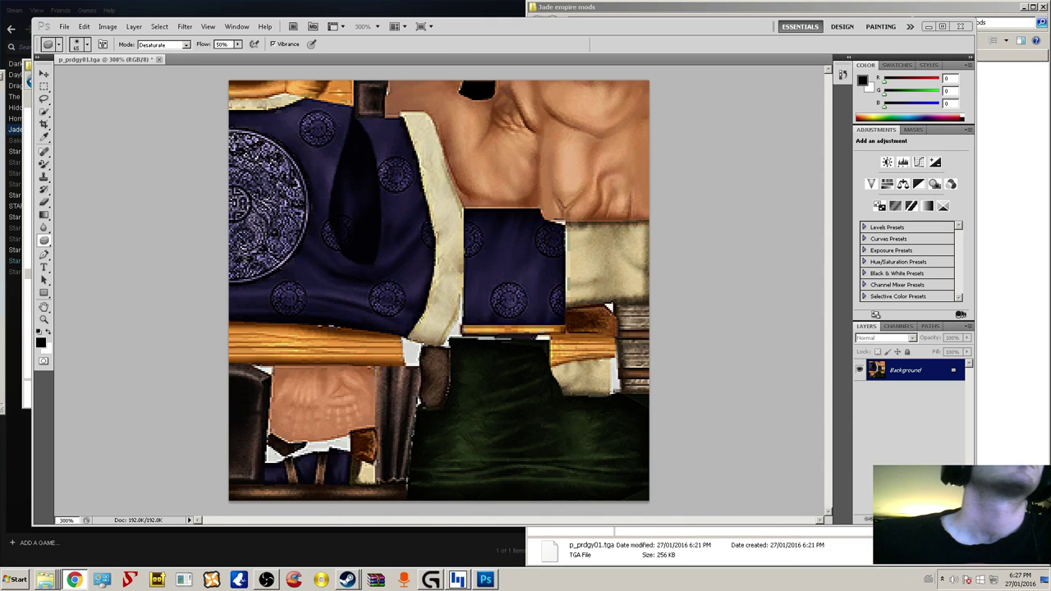
- Choose the Brush tool and set its blending mode to Saturation
left_click(44, 165)
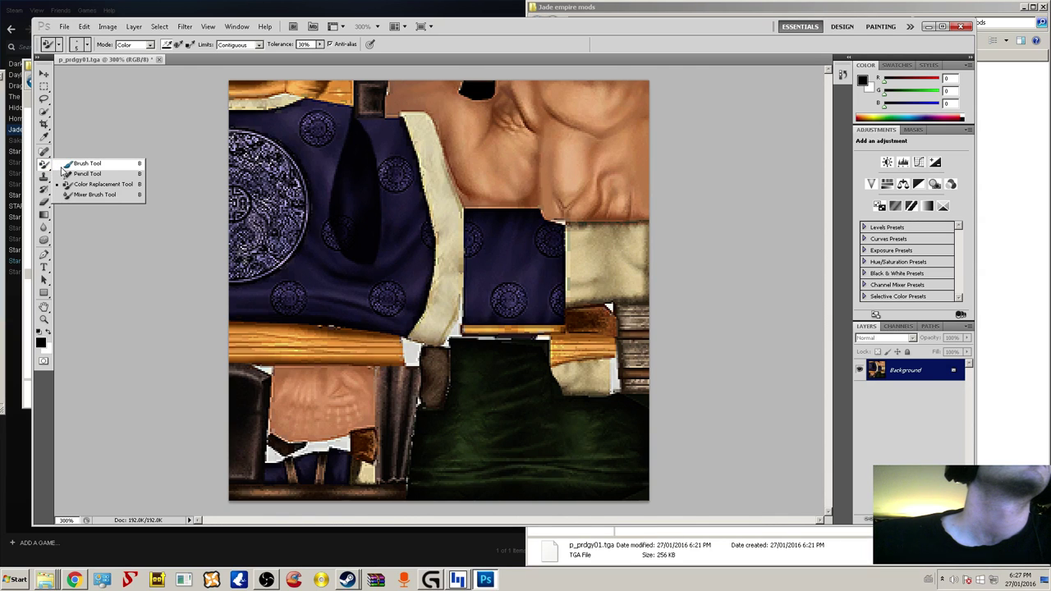
left_click(67, 164)
left_click(59, 45)
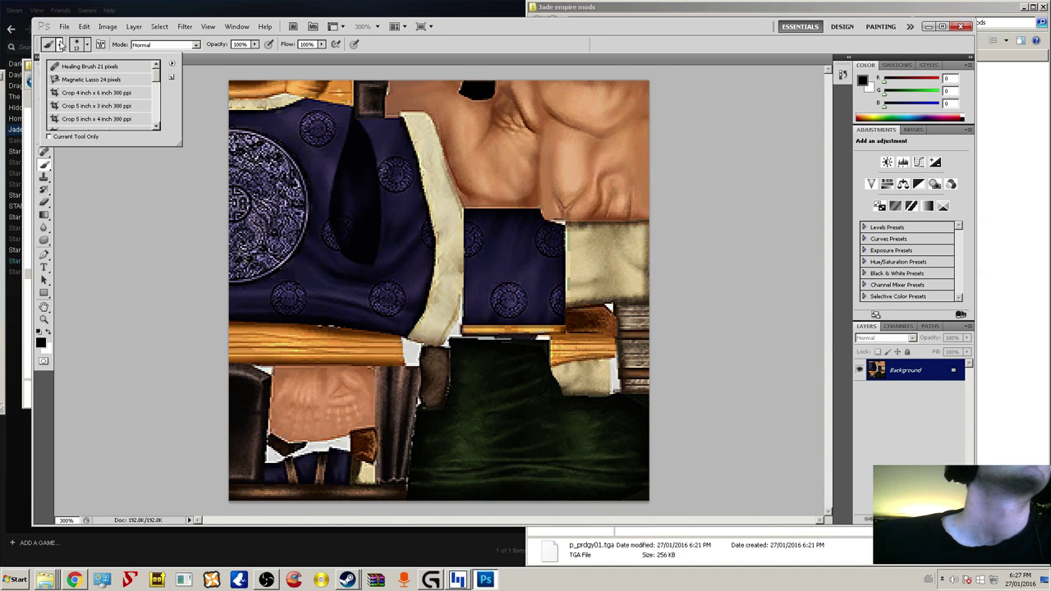
mouse_move(159, 76)
left_mouse_down()
mouse_move(156, 119)
mouse_move(158, 69)
left_mouse_up()
left_click(216, 47)
left_click(167, 47)
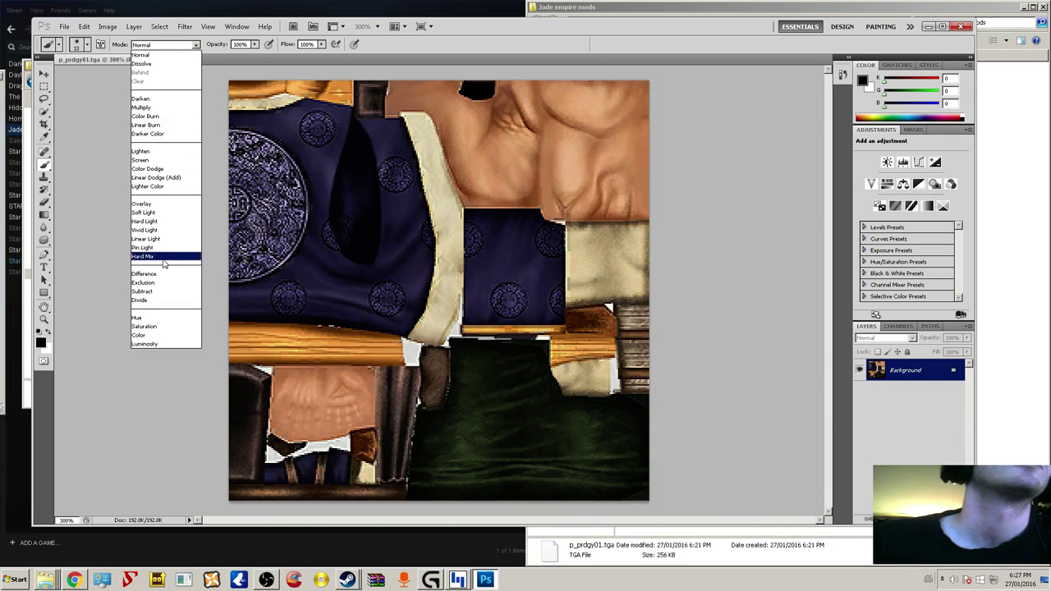
left_click(173, 327)
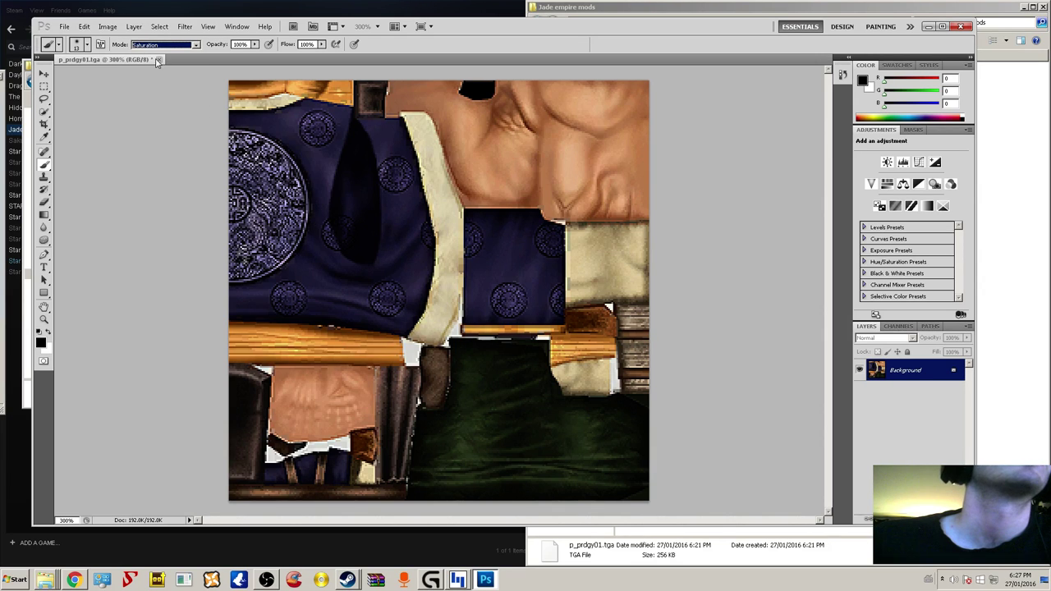
- Desaturate the whole large blue robe piece, including its round emblems, with the Brush tool in Saturation mode
left_click(195, 44)
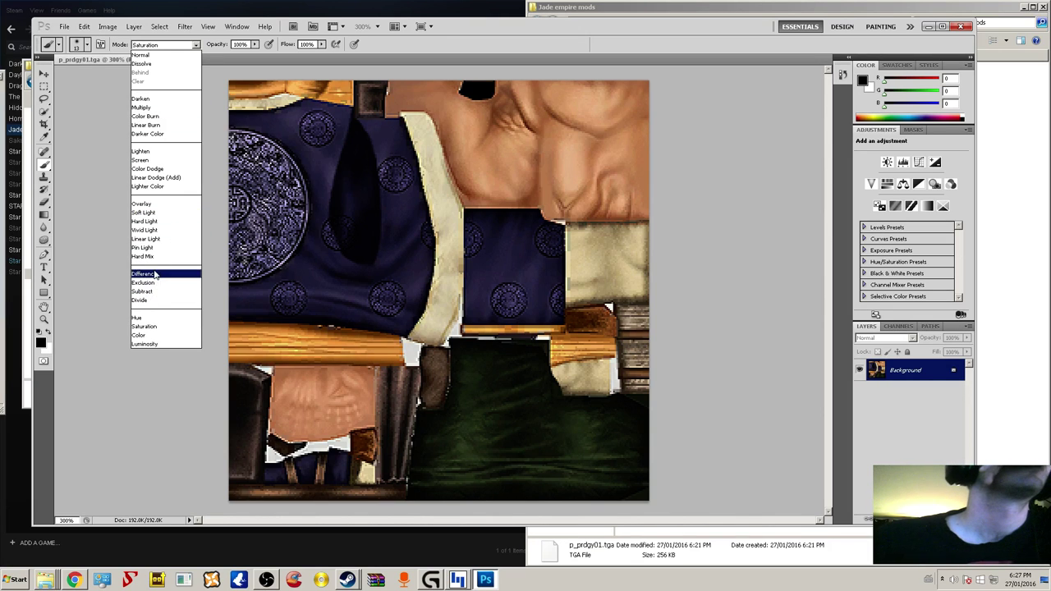
left_click(156, 328)
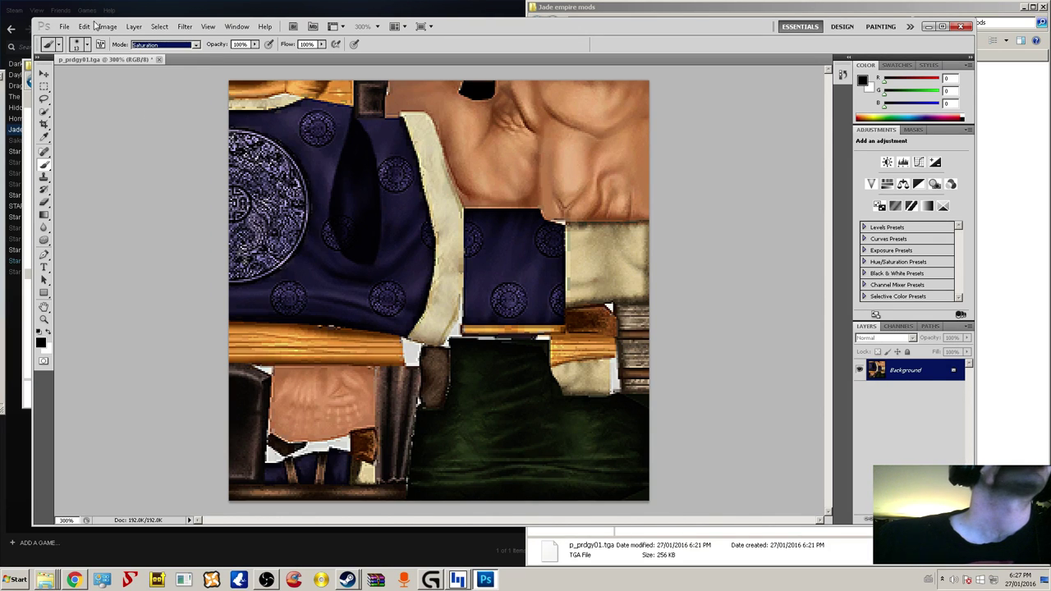
left_click(297, 176)
mouse_move(303, 191)
left_mouse_down()
mouse_move(275, 228)
mouse_move(265, 174)
mouse_move(261, 216)
left_mouse_up()
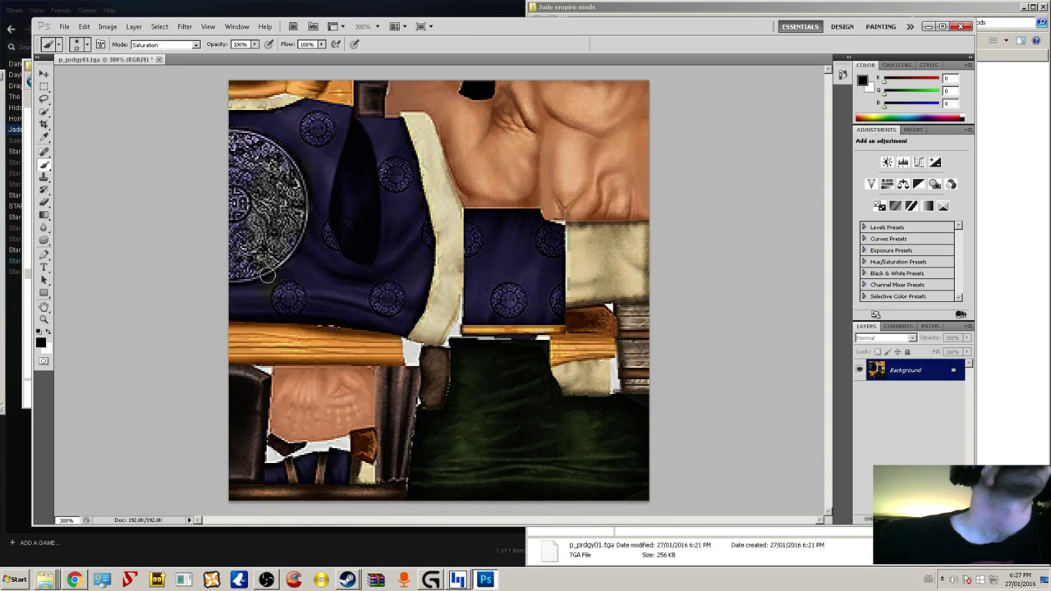
mouse_move(243, 298)
left_mouse_down()
mouse_move(314, 305)
mouse_move(290, 294)
mouse_move(317, 301)
left_mouse_up()
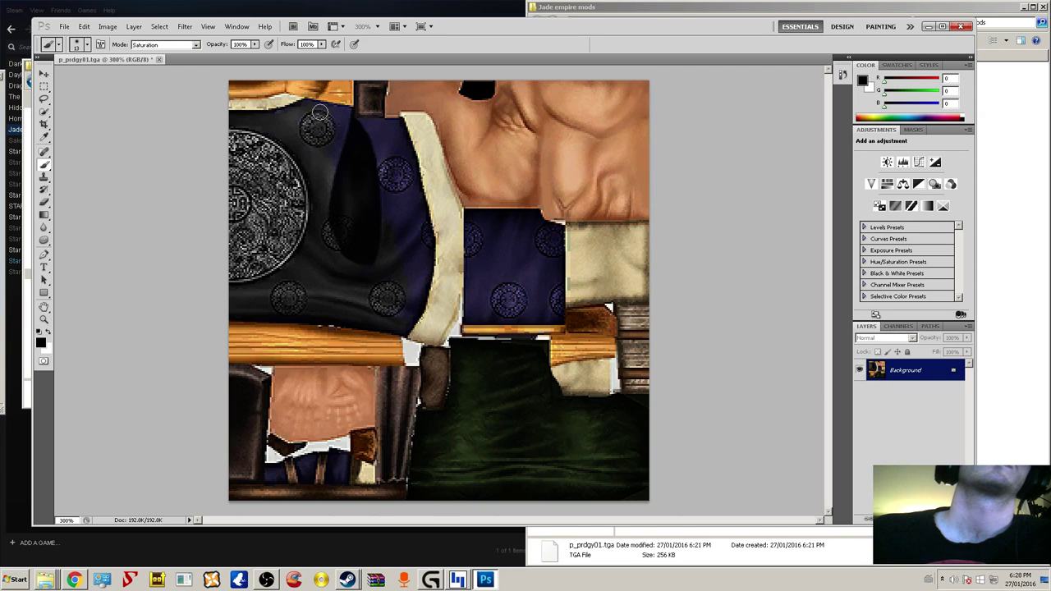
mouse_move(316, 109)
left_mouse_down()
mouse_move(344, 113)
mouse_move(333, 185)
mouse_move(333, 129)
mouse_move(305, 115)
left_mouse_up()
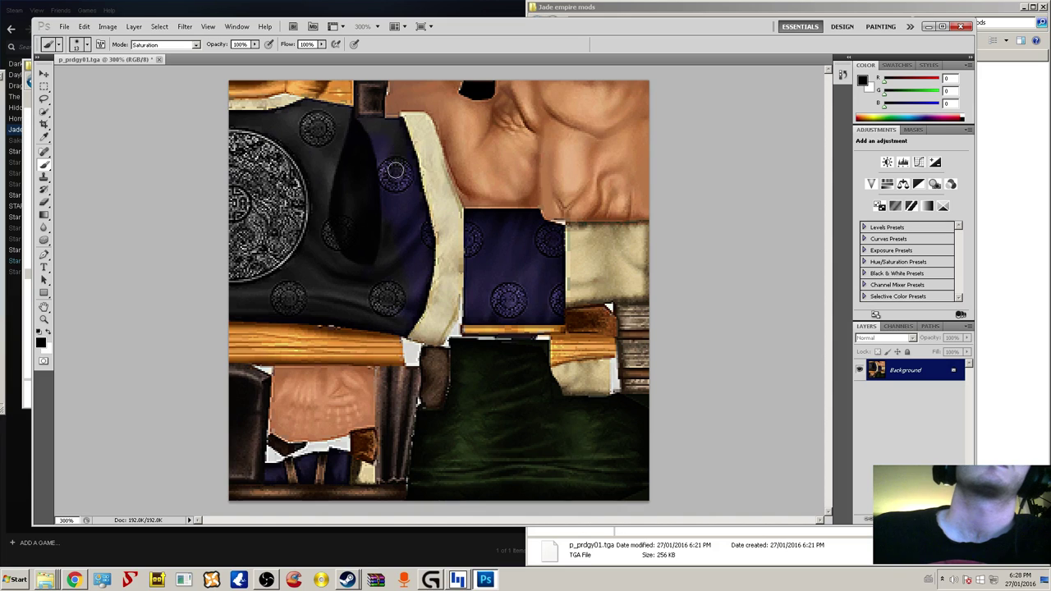
mouse_move(398, 137)
left_mouse_down()
mouse_move(395, 204)
mouse_move(380, 155)
mouse_move(387, 266)
mouse_move(376, 290)
mouse_move(366, 261)
mouse_move(395, 323)
mouse_move(407, 322)
mouse_move(406, 157)
left_mouse_up()
mouse_move(419, 205)
left_mouse_down()
mouse_move(429, 260)
mouse_move(417, 298)
mouse_move(391, 247)
mouse_move(403, 259)
mouse_move(392, 216)
mouse_move(419, 339)
left_mouse_up()
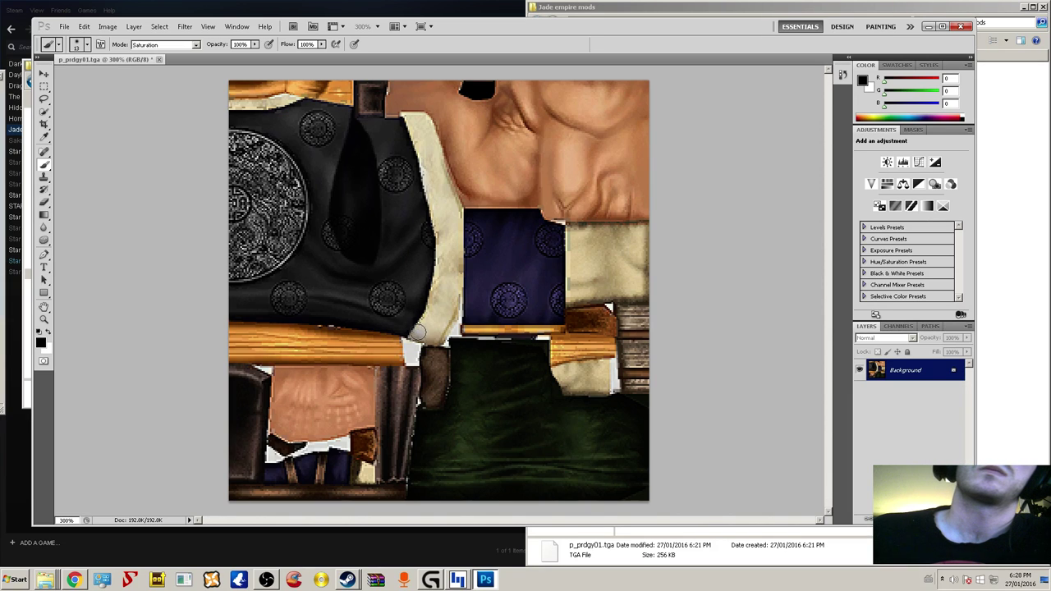
- Desaturate the robe's long cream trim and the square dark-blue panel beside it with the Saturation brush
mouse_move(411, 331)
left_mouse_down()
mouse_move(433, 195)
mouse_move(401, 128)
mouse_move(414, 117)
mouse_move(412, 138)
mouse_move(405, 120)
mouse_move(424, 126)
mouse_move(430, 170)
left_mouse_up()
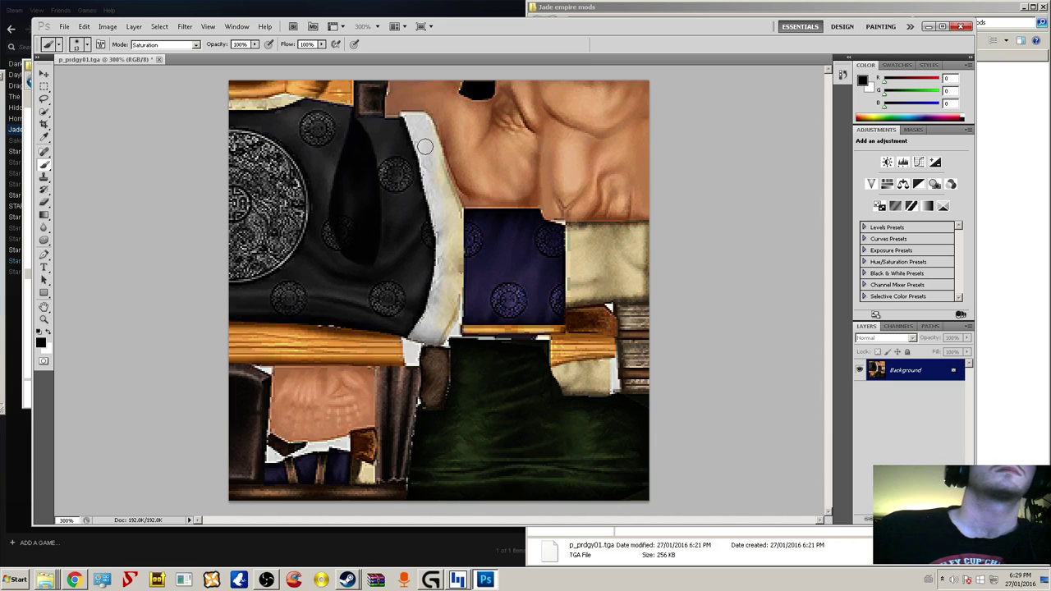
mouse_move(449, 238)
left_mouse_down()
mouse_move(437, 331)
mouse_move(451, 313)
mouse_move(458, 260)
mouse_move(454, 200)
mouse_move(430, 161)
mouse_move(439, 305)
mouse_move(458, 243)
left_mouse_up()
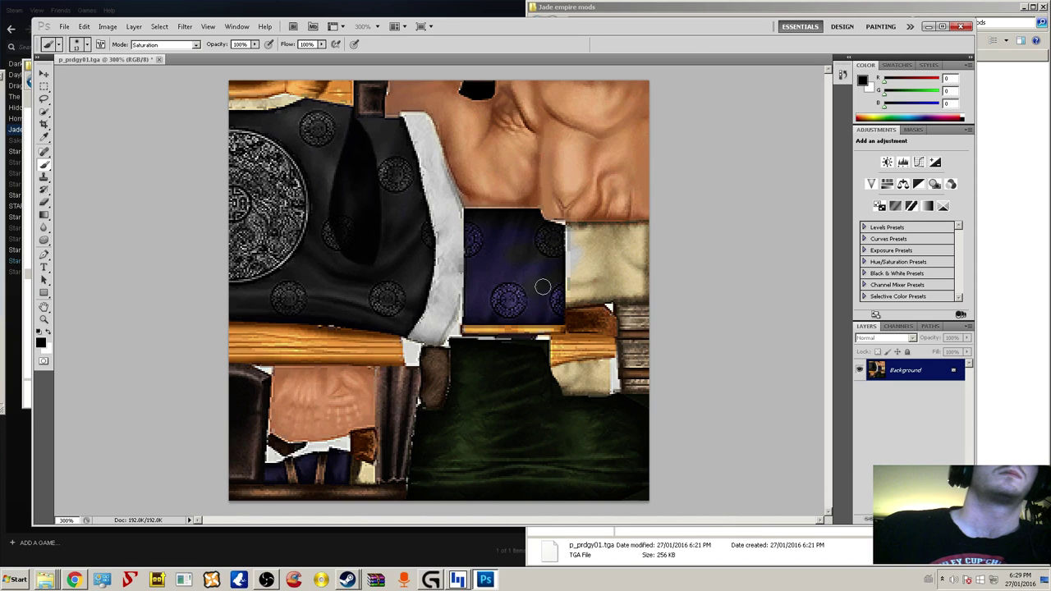
mouse_move(519, 285)
left_mouse_down()
mouse_move(541, 259)
mouse_move(495, 254)
mouse_move(521, 278)
mouse_move(486, 245)
mouse_move(497, 230)
mouse_move(477, 225)
mouse_move(468, 267)
mouse_move(471, 238)
mouse_move(508, 232)
mouse_move(532, 236)
mouse_move(508, 248)
mouse_move(498, 271)
mouse_move(524, 261)
left_mouse_up()
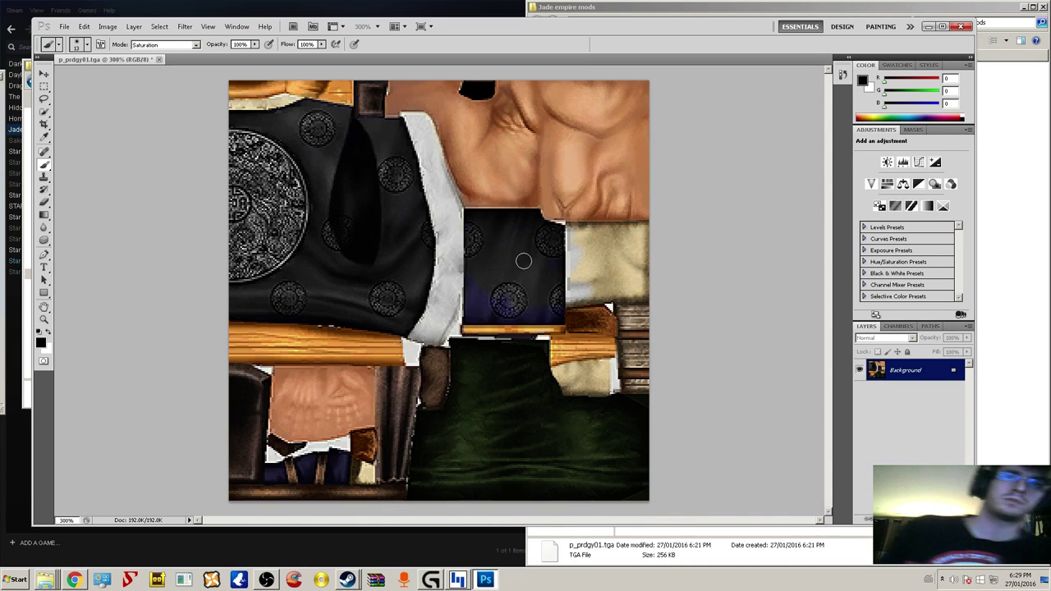
mouse_move(524, 262)
left_mouse_down()
mouse_move(550, 264)
mouse_move(558, 246)
mouse_move(554, 312)
mouse_move(477, 315)
mouse_move(475, 273)
mouse_move(482, 292)
mouse_move(511, 294)
mouse_move(476, 300)
mouse_move(470, 312)
mouse_move(526, 307)
mouse_move(475, 313)
mouse_move(487, 278)
mouse_move(514, 259)
left_mouse_up()
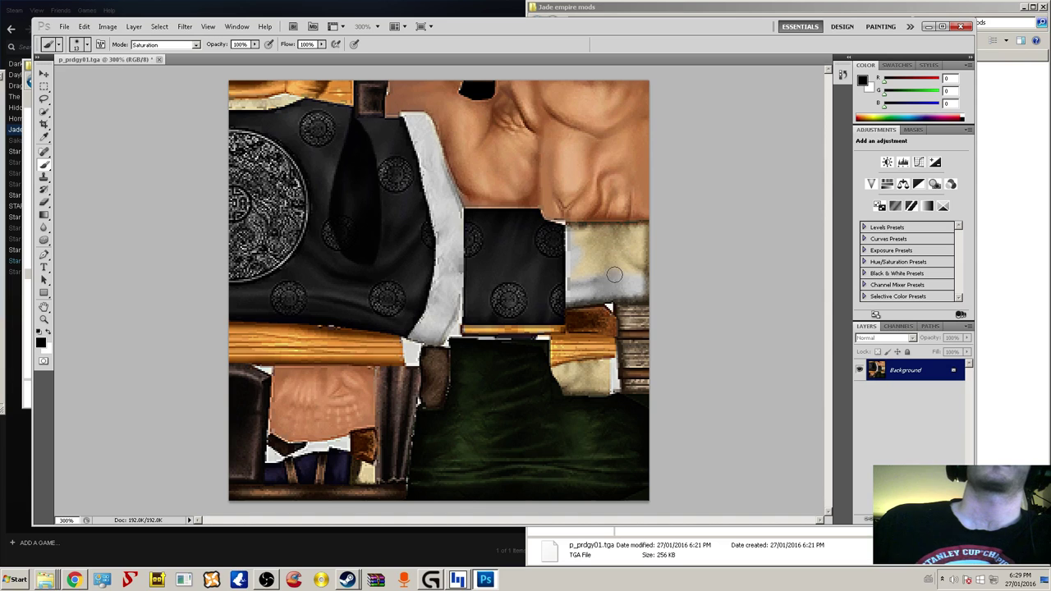
mouse_move(637, 228)
left_mouse_down()
mouse_move(652, 228)
mouse_move(635, 267)
mouse_move(623, 245)
mouse_move(635, 246)
left_mouse_up()
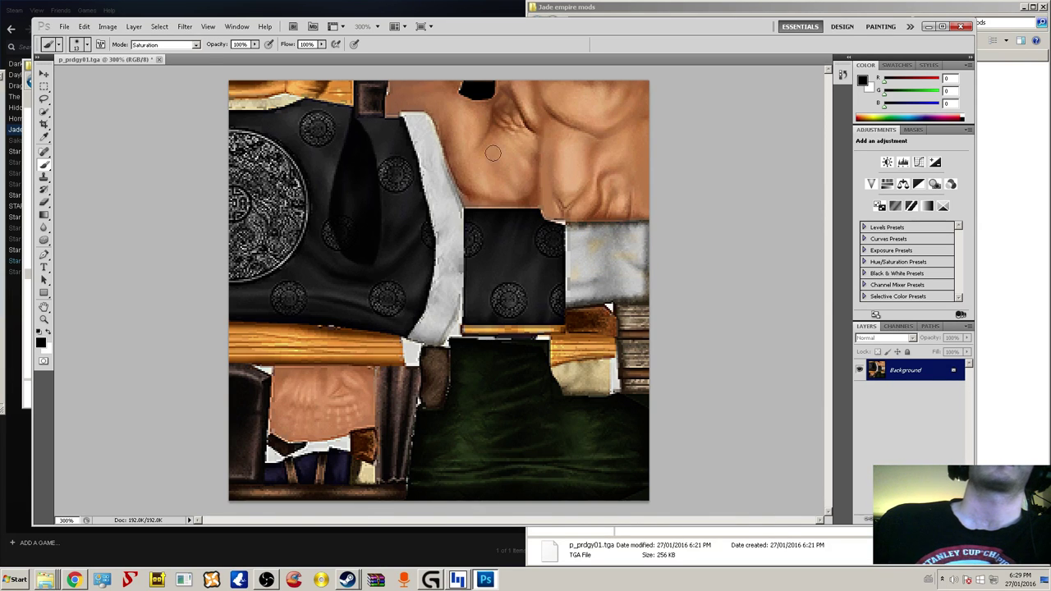
left_click(108, 26)
left_click(87, 37)
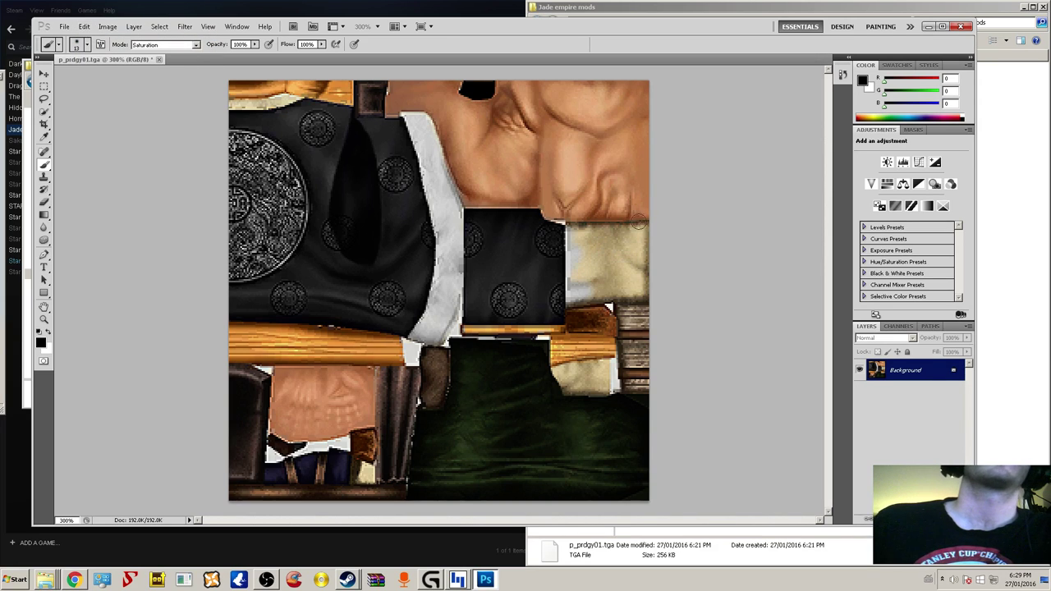
- Desaturate the remaining cream cloth patches, touching up the edges of the small one below the orange belt with a 7 px brush
mouse_move(639, 236)
left_mouse_down()
mouse_move(589, 257)
mouse_move(647, 252)
mouse_move(576, 283)
mouse_move(647, 279)
mouse_move(585, 294)
mouse_move(644, 290)
mouse_move(641, 261)
mouse_move(601, 276)
mouse_move(641, 275)
mouse_move(572, 273)
mouse_move(594, 249)
mouse_move(645, 247)
mouse_move(640, 233)
mouse_move(582, 238)
mouse_move(575, 254)
mouse_move(576, 233)
mouse_move(643, 231)
mouse_move(617, 268)
mouse_move(572, 295)
mouse_move(632, 276)
mouse_move(580, 278)
left_mouse_up()
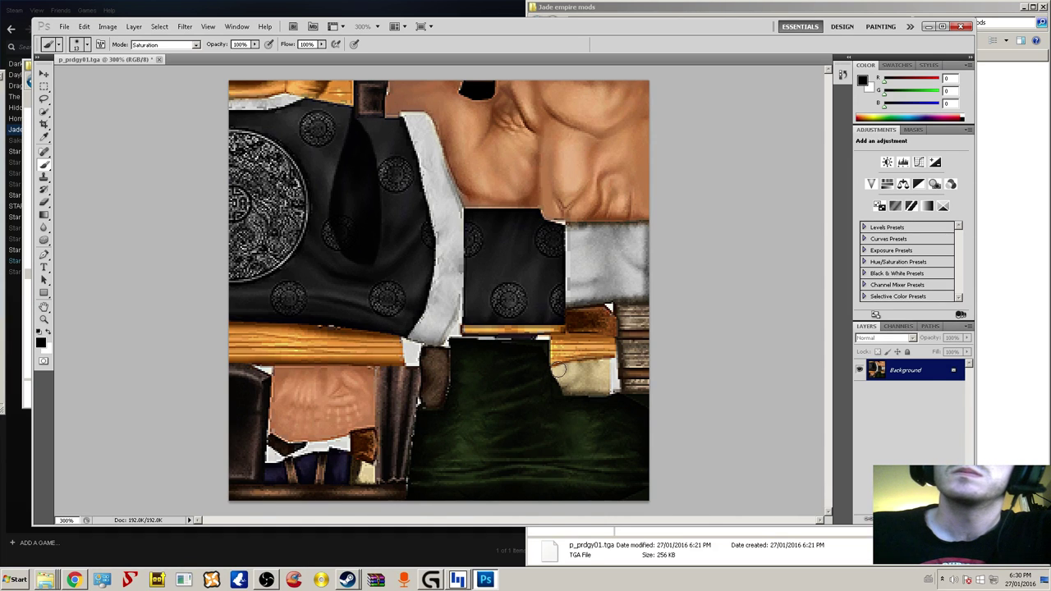
mouse_move(576, 384)
left_mouse_down()
mouse_move(603, 382)
mouse_move(604, 370)
mouse_move(574, 373)
left_mouse_up()
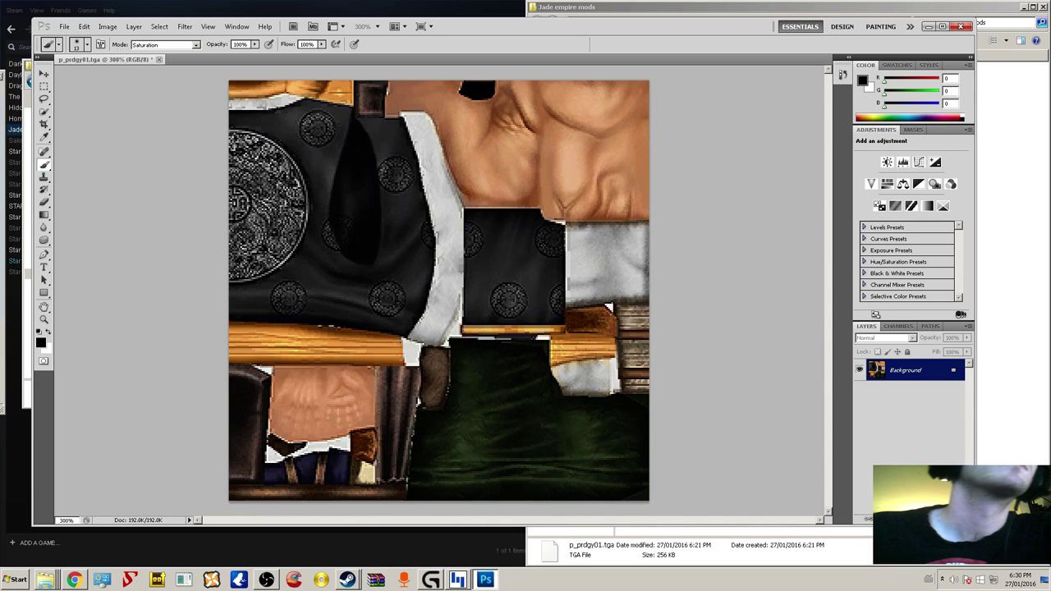
left_click(44, 319)
left_click_drag(600, 331, 668, 425)
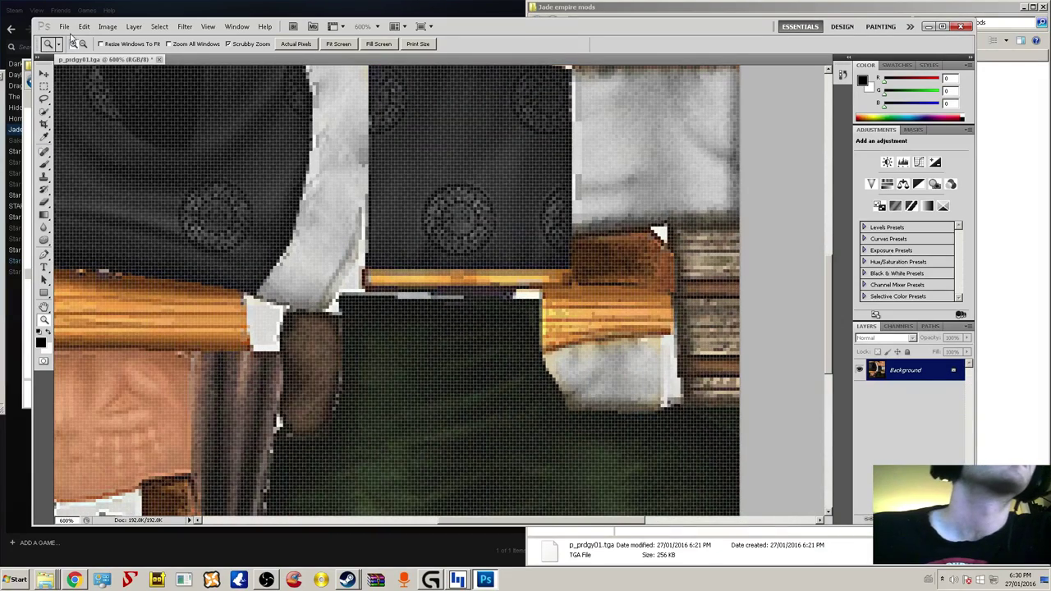
left_click(44, 165)
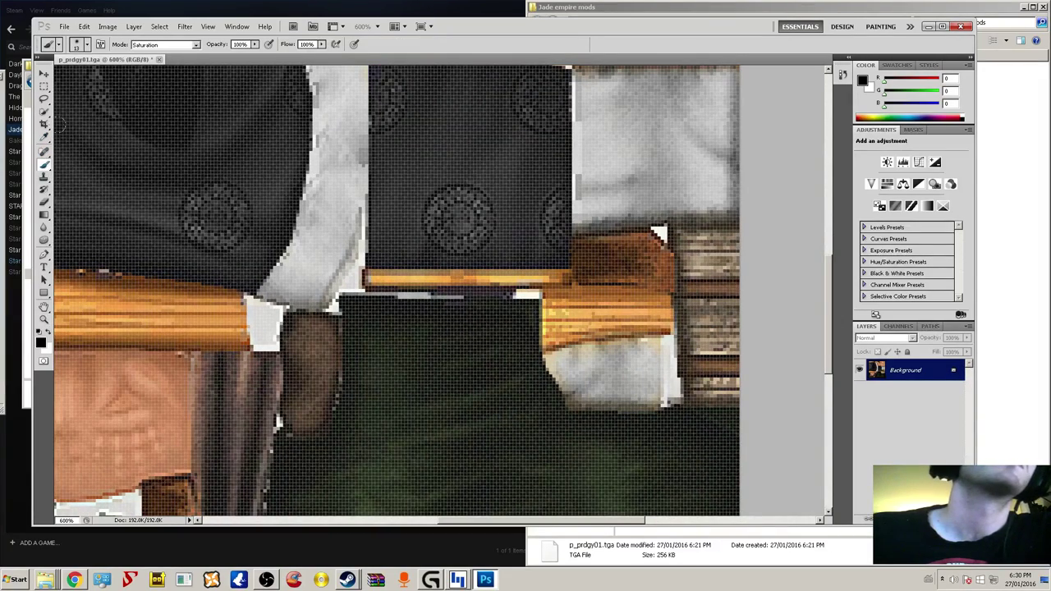
left_click(87, 46)
left_click_drag(54, 75, 52, 75)
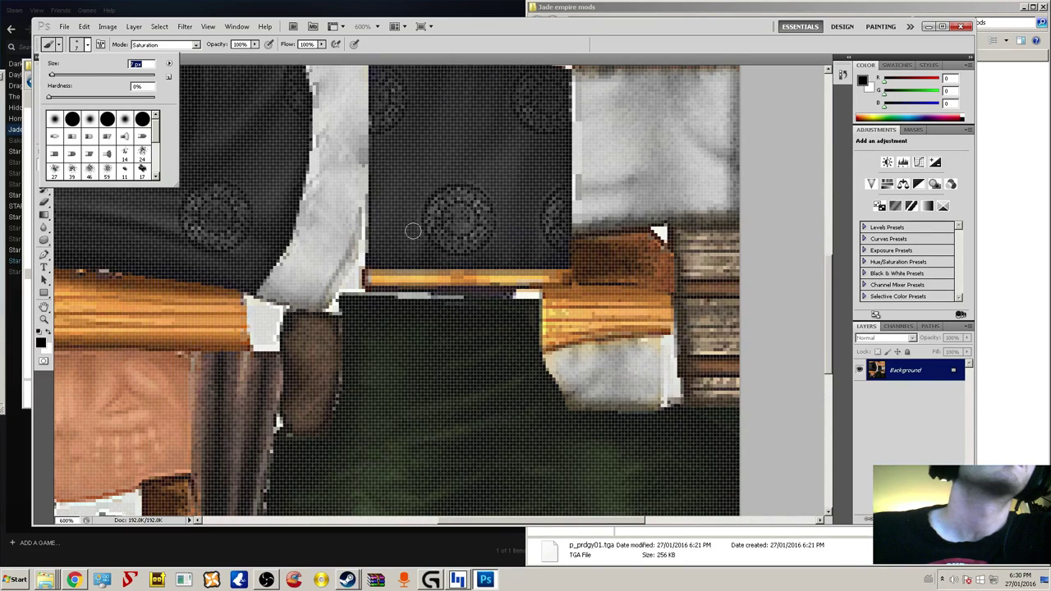
left_click(657, 352)
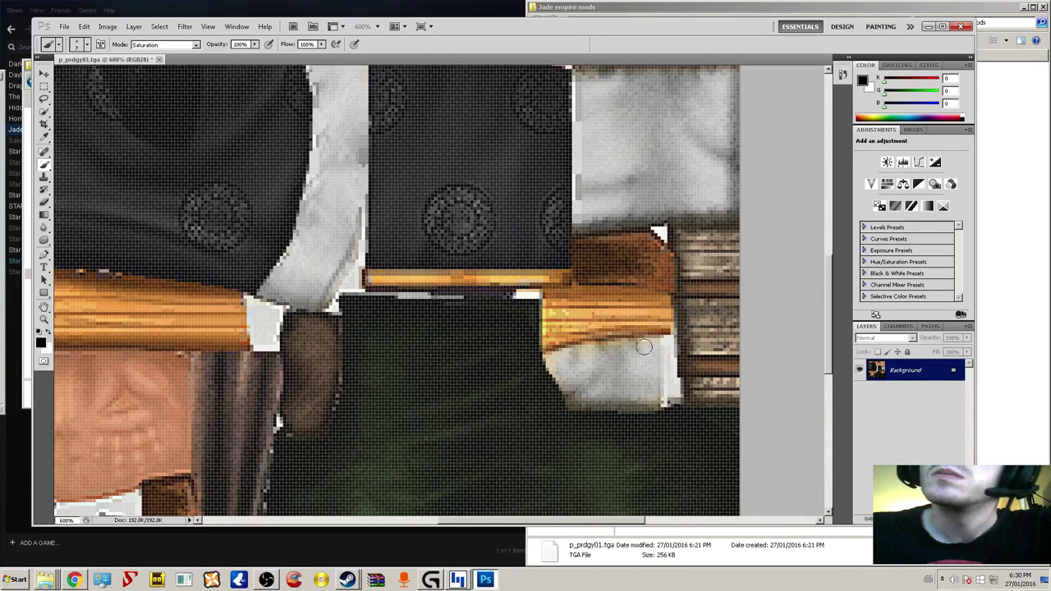
mouse_move(553, 358)
left_mouse_down()
mouse_move(573, 400)
mouse_move(615, 403)
mouse_move(659, 399)
mouse_move(636, 377)
mouse_move(676, 359)
left_mouse_up()
- Check the recoloured robe up close and save the texture file
scroll(675, 359, "up", 5)
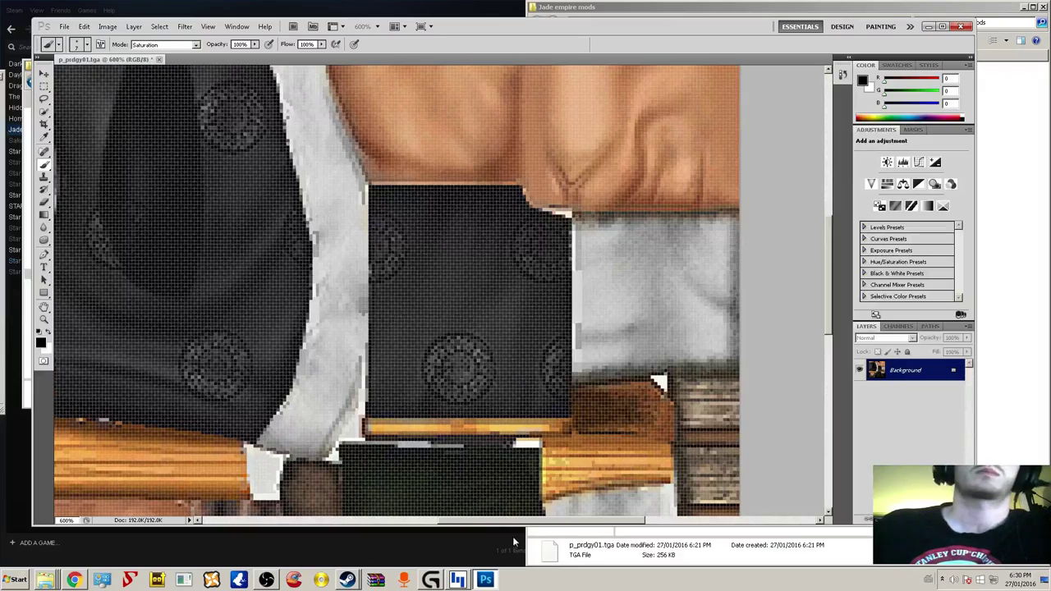
scroll(519, 523, "left", 6)
scroll(429, 426, "up", 1)
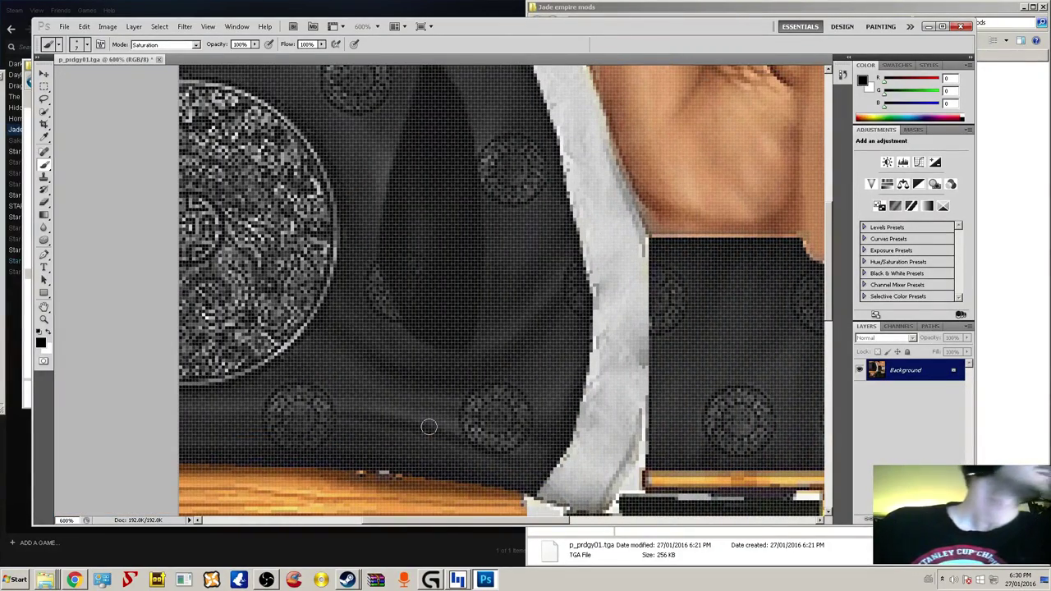
scroll(341, 271, "up", 4)
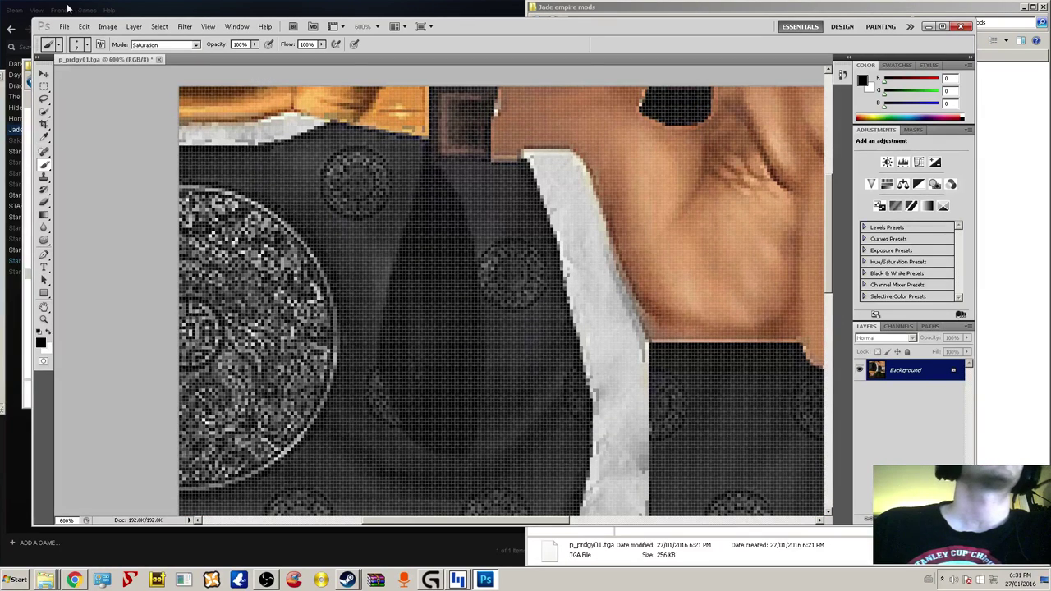
left_click(64, 27)
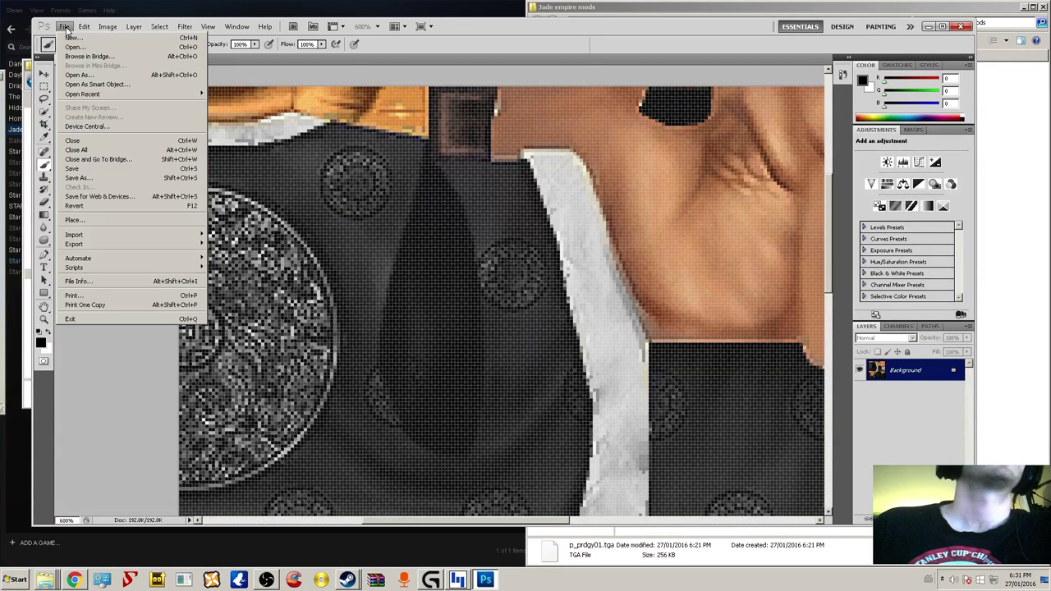
left_click(89, 171)
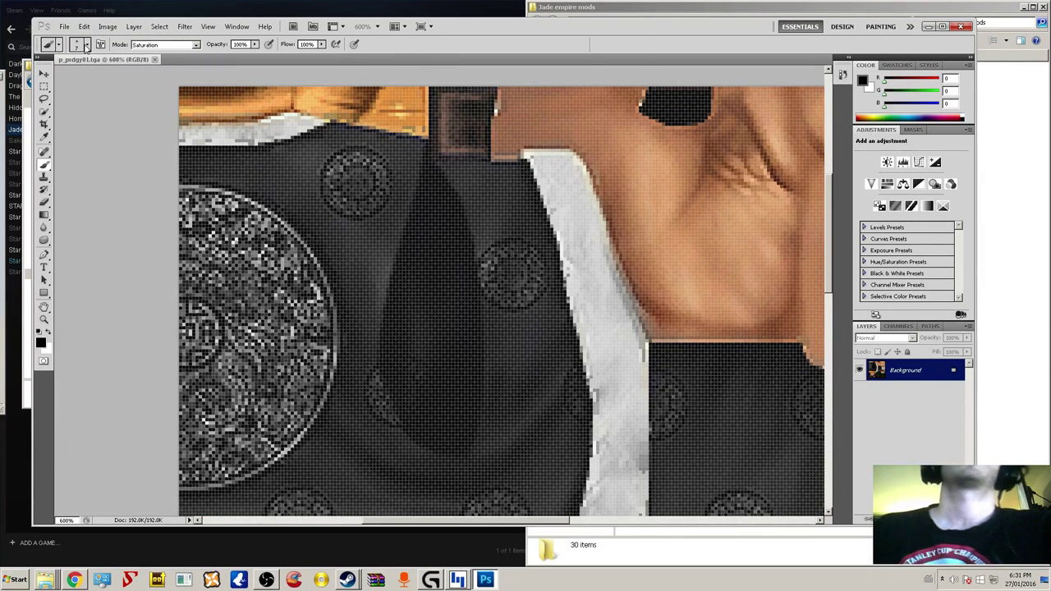
- Set the brush blending mode to Lighten and try it on the dark robe next to the large emblem
scroll(492, 346, "up", 4)
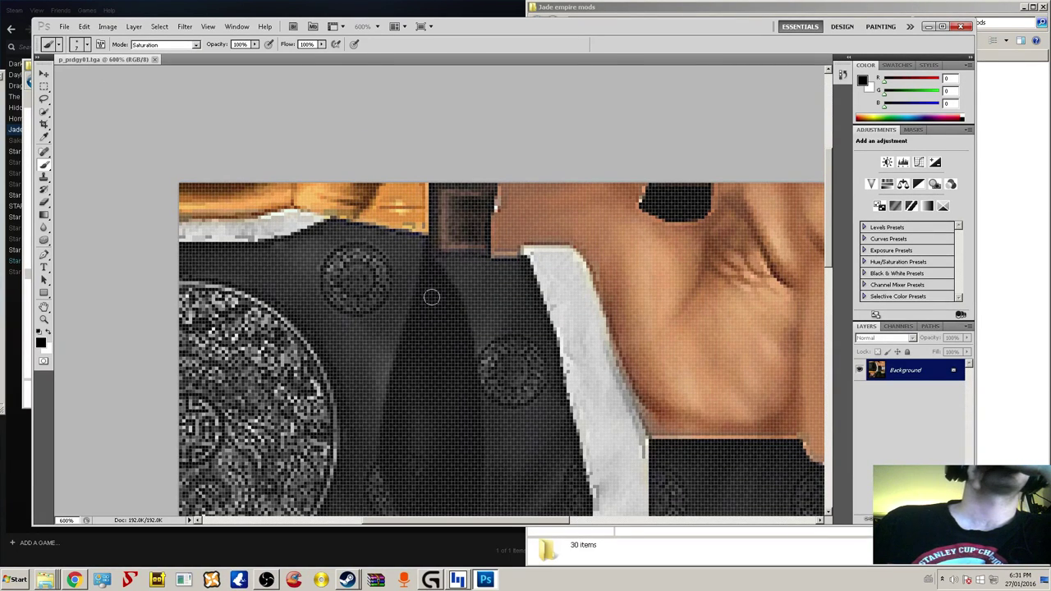
scroll(434, 352, "down", 7)
scroll(409, 377, "down", 8)
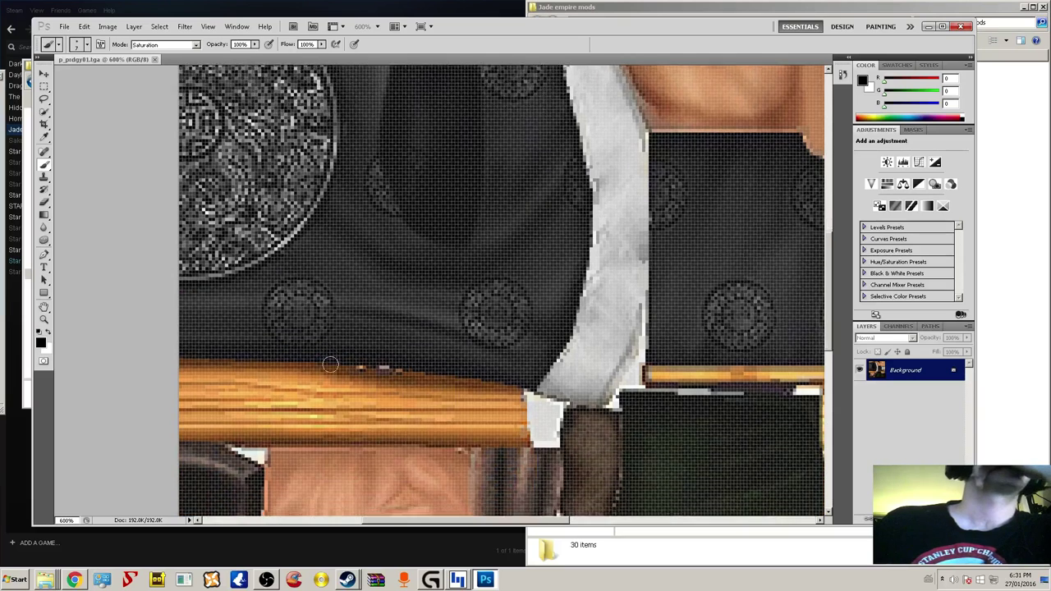
scroll(337, 352, "up", 2)
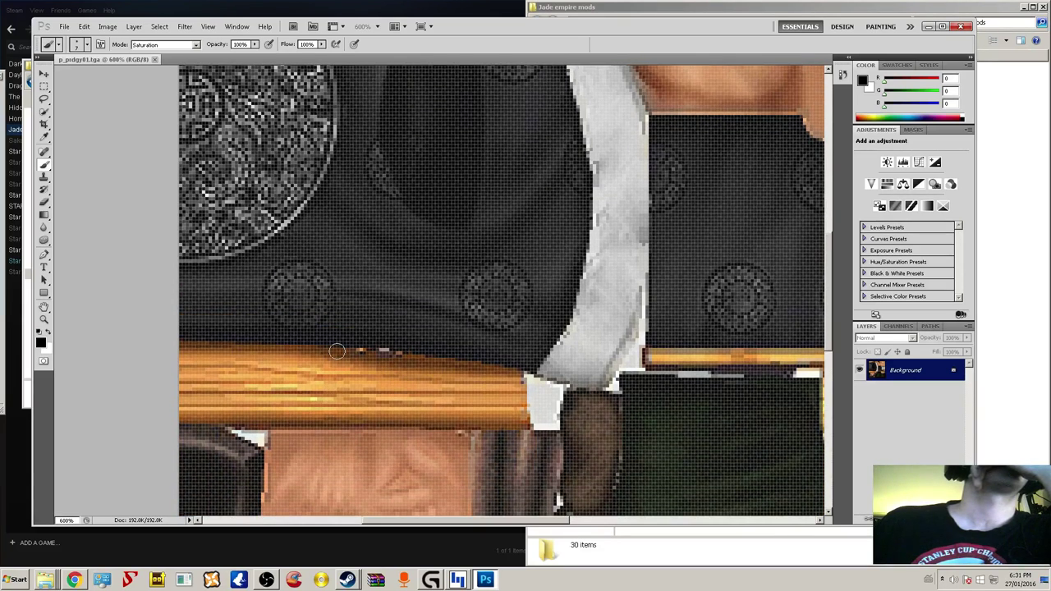
scroll(337, 351, "up", 3)
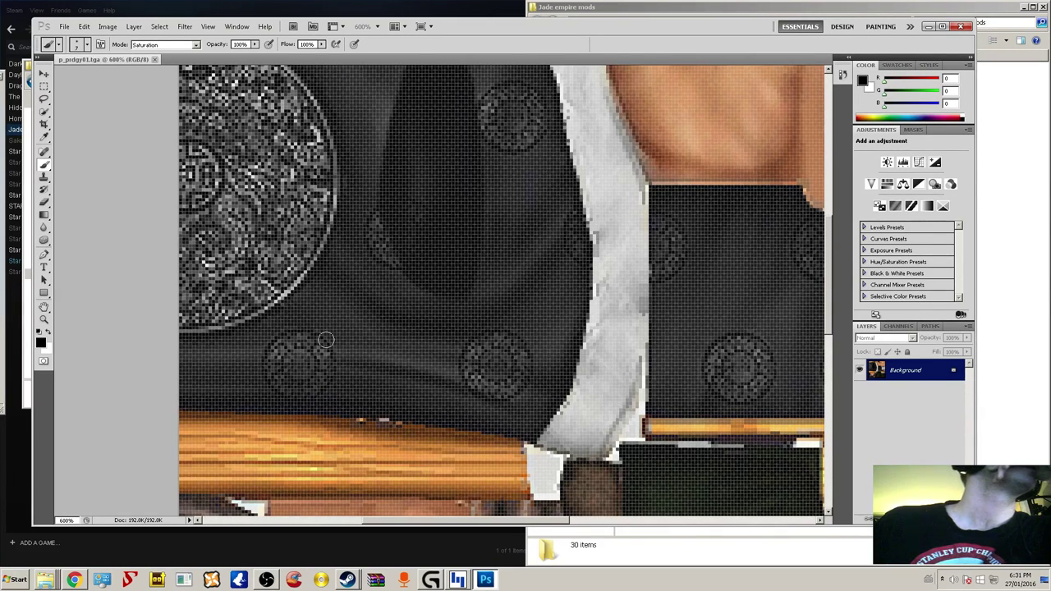
scroll(332, 313, "up", 1)
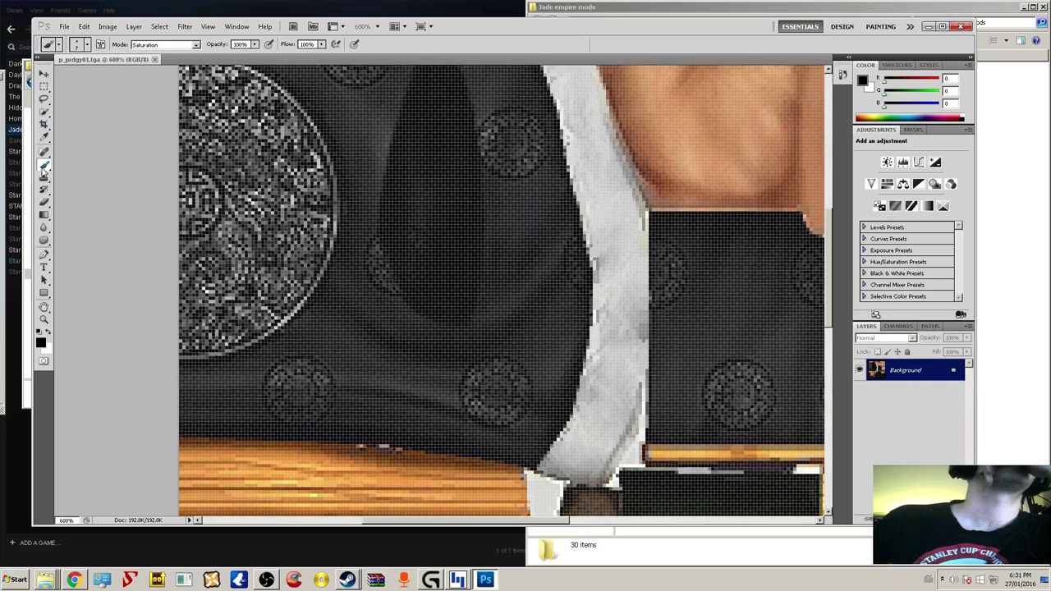
left_click(149, 45)
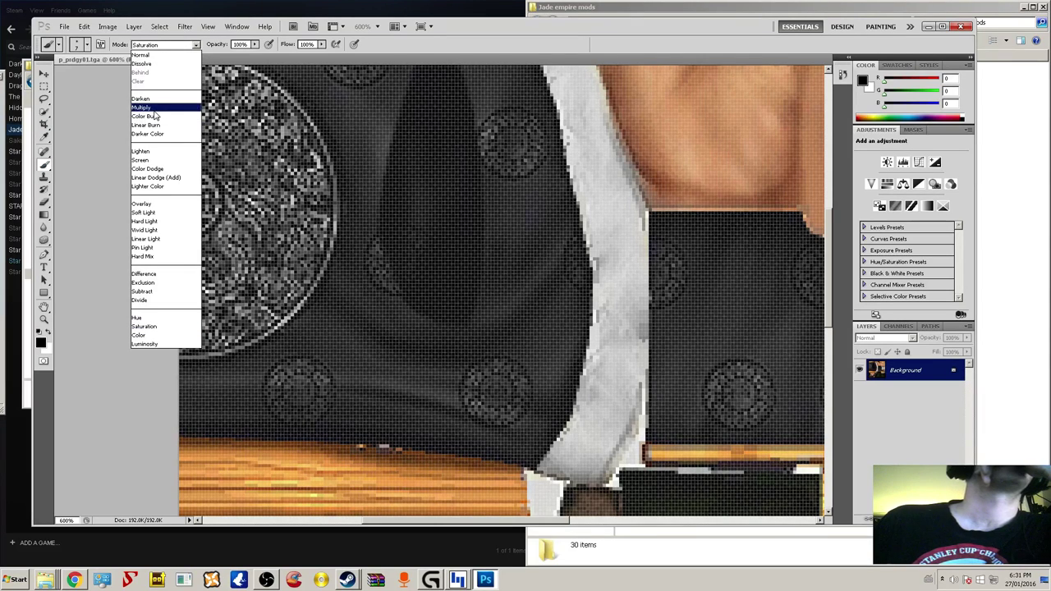
left_click(141, 152)
left_click(353, 196)
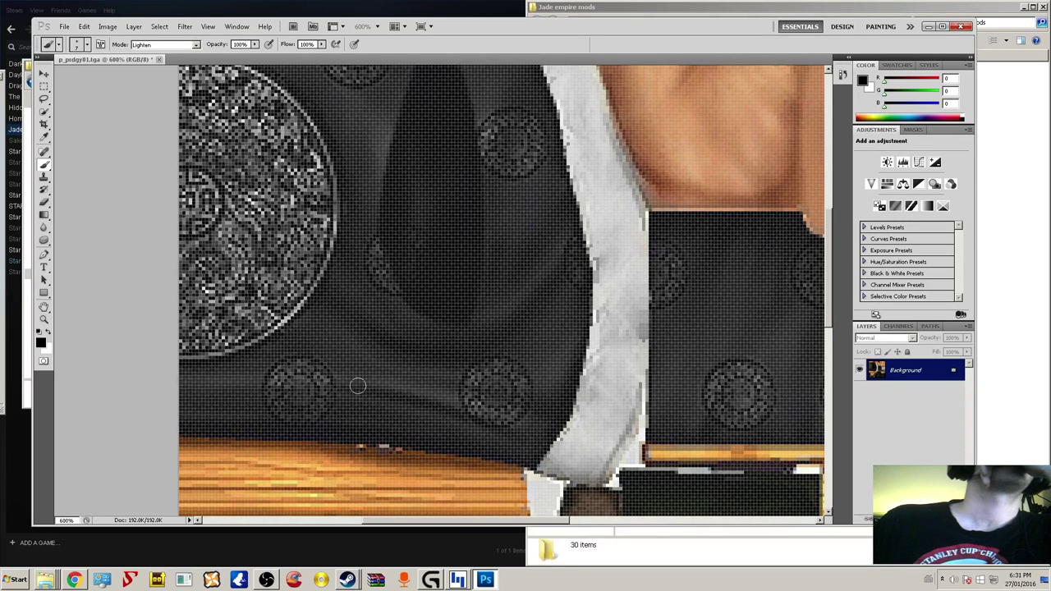
- Set the brush size to 58 px, keeping the blending mode at Lighten
left_click(88, 45)
left_click(82, 74)
key("Return")
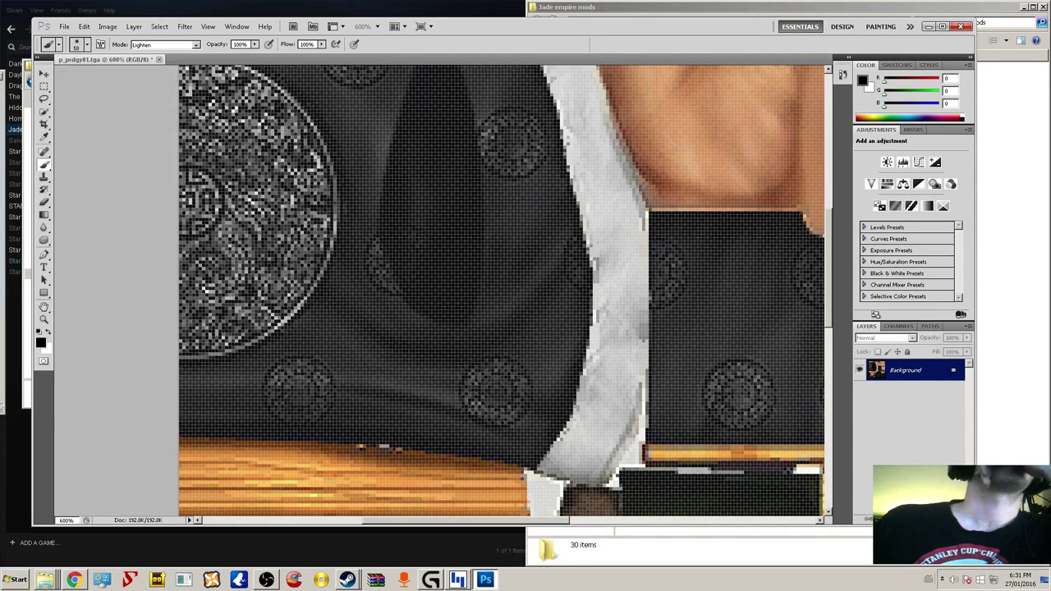
right_click(408, 267)
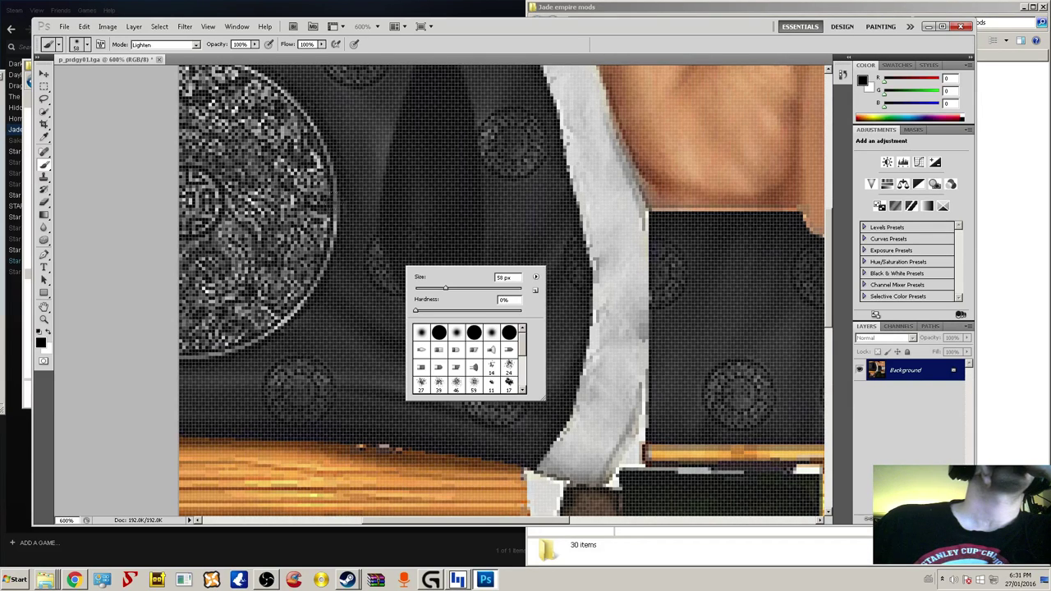
key("Escape")
left_click(164, 44)
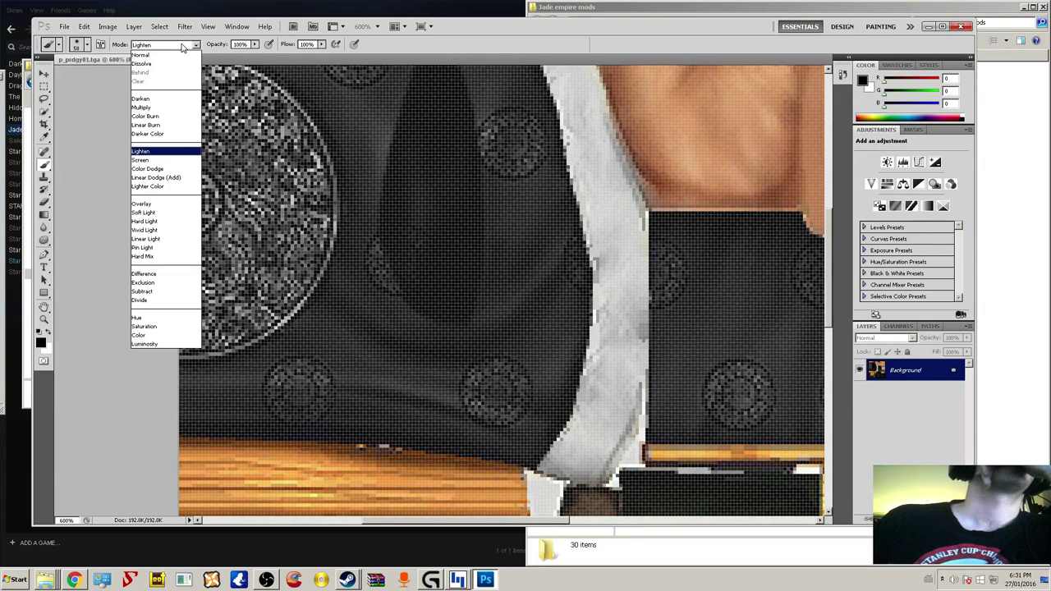
left_click(152, 152)
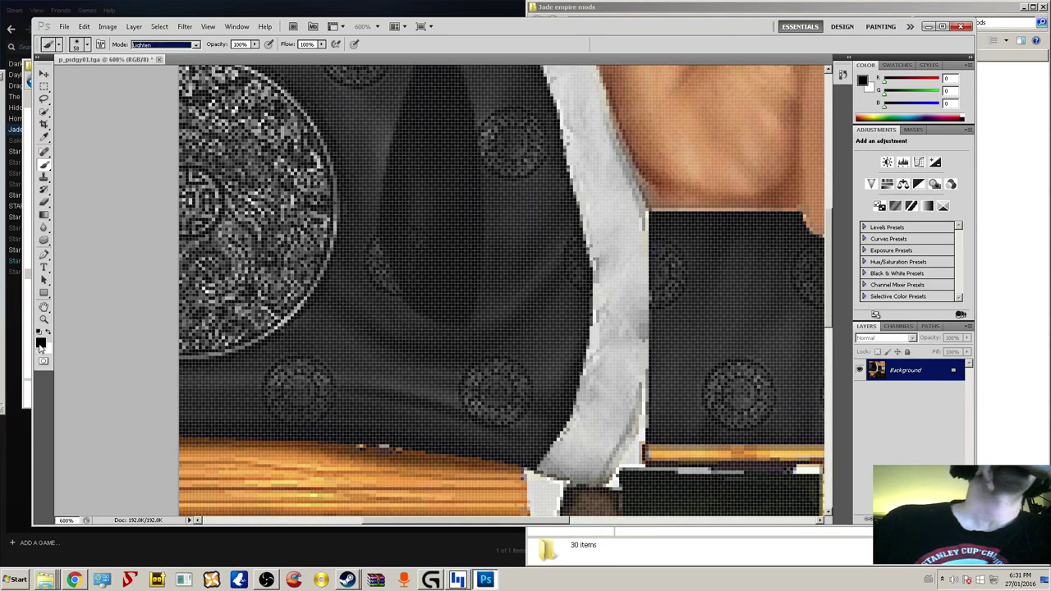
- Set the foreground colour to white and try the Lighten brush on the dark robe beside the large emblem
left_click(40, 345)
mouse_move(390, 160)
left_mouse_down()
mouse_move(375, 151)
mouse_move(385, 162)
left_mouse_up()
left_click(634, 146)
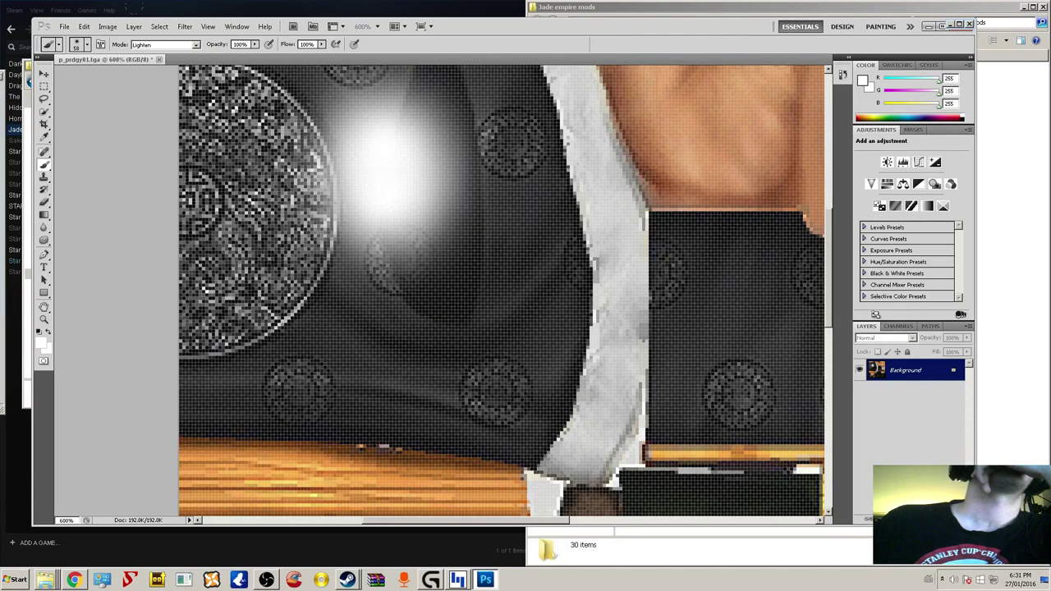
- Undo the white stroke on the dark robe beside the large emblem and set the brush size to 10 px
left_click(84, 27)
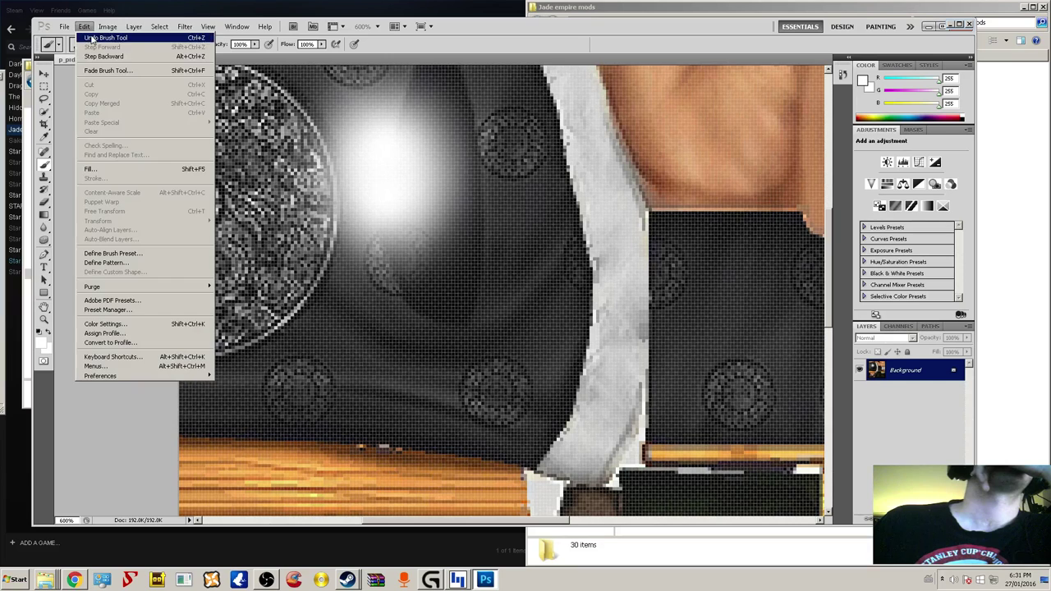
left_click(94, 35)
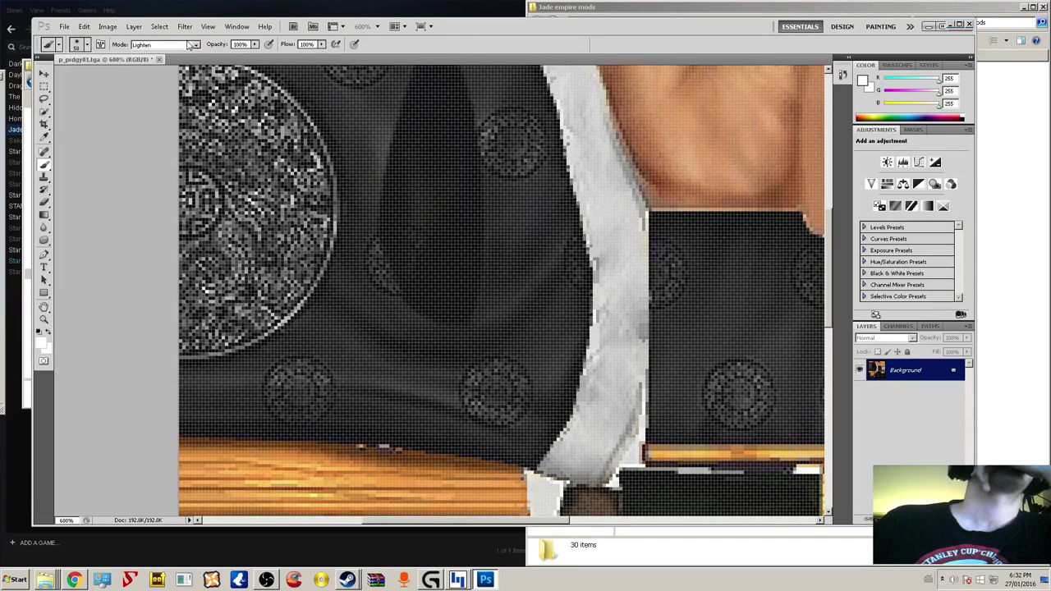
left_click(87, 45)
left_click_drag(80, 75, 53, 76)
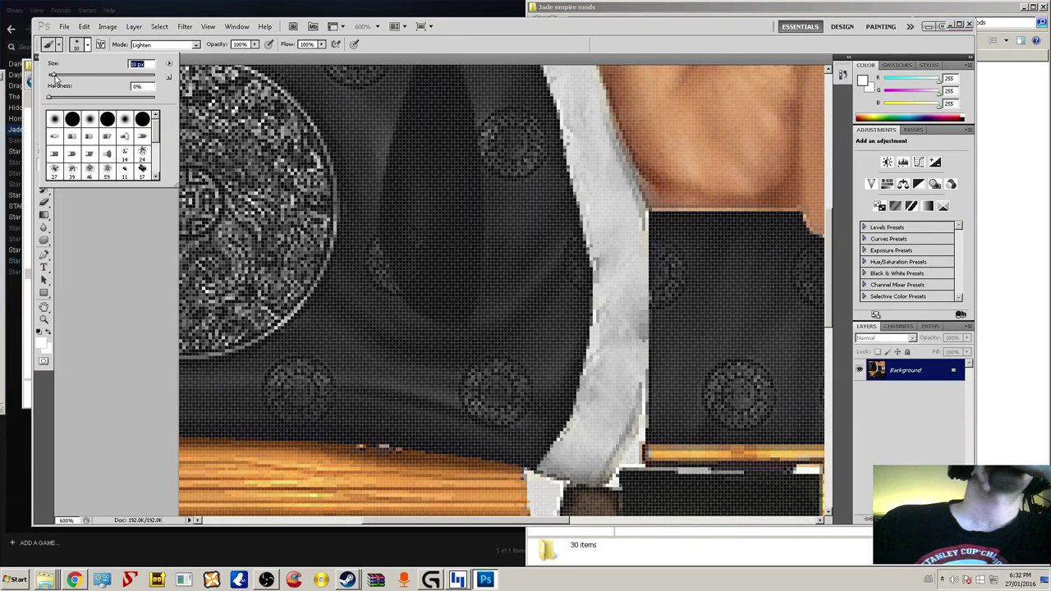
- Try the white 10 px Lighten brush on the emblem's edge and the robe beside it, undoing each stroke
mouse_move(353, 132)
left_mouse_down()
mouse_move(330, 182)
mouse_move(334, 148)
mouse_move(333, 187)
left_mouse_up()
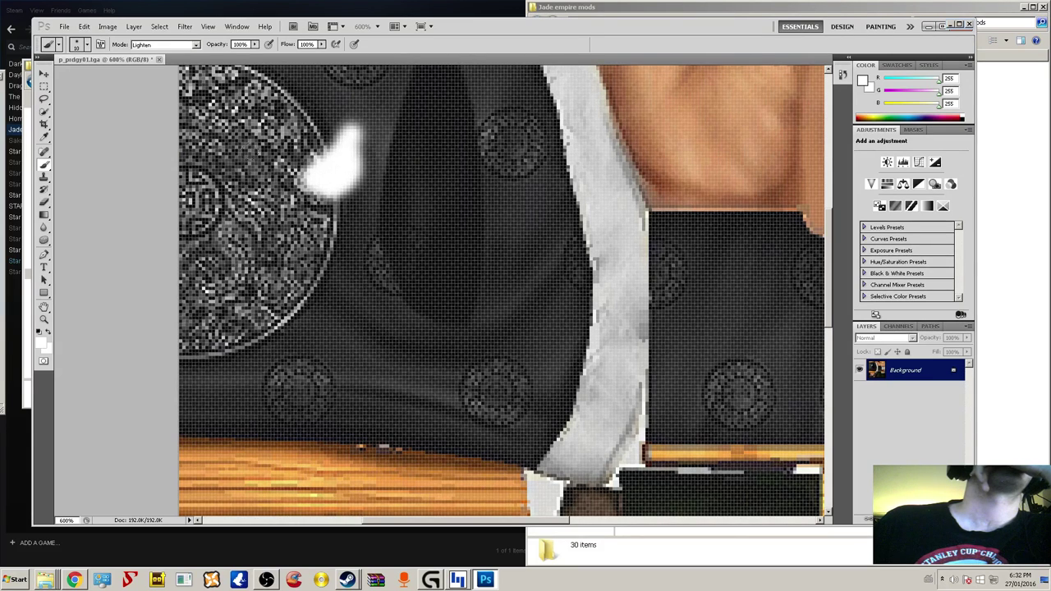
left_click(84, 27)
left_click(87, 35)
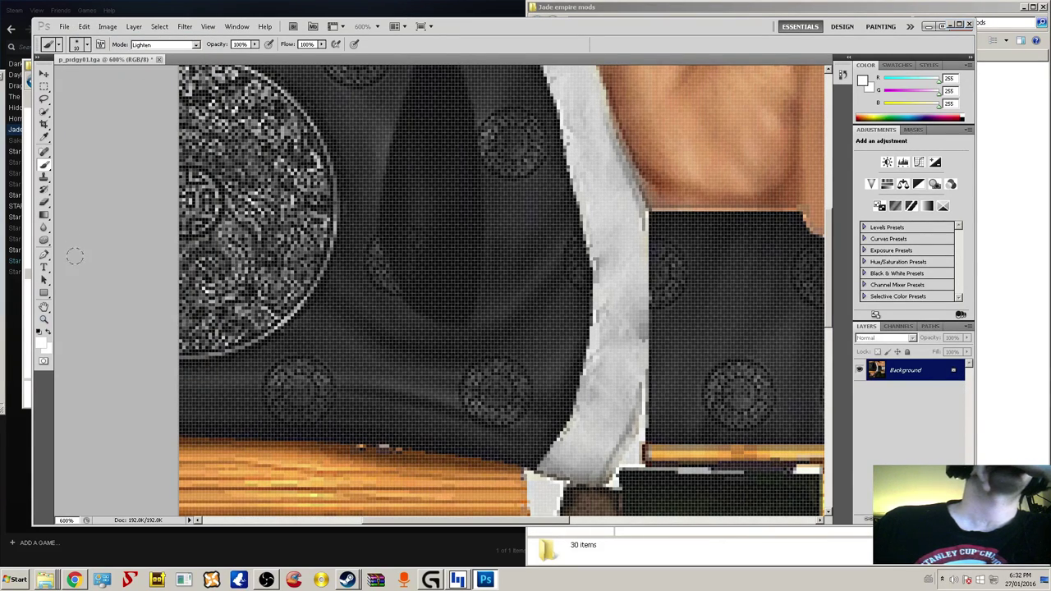
left_click(163, 45)
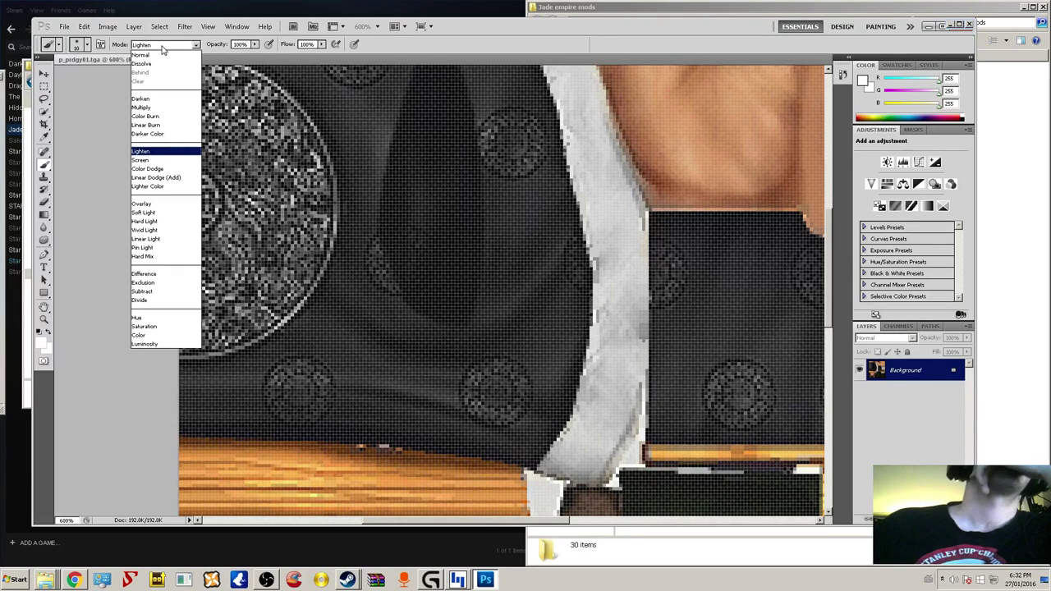
left_click(149, 154)
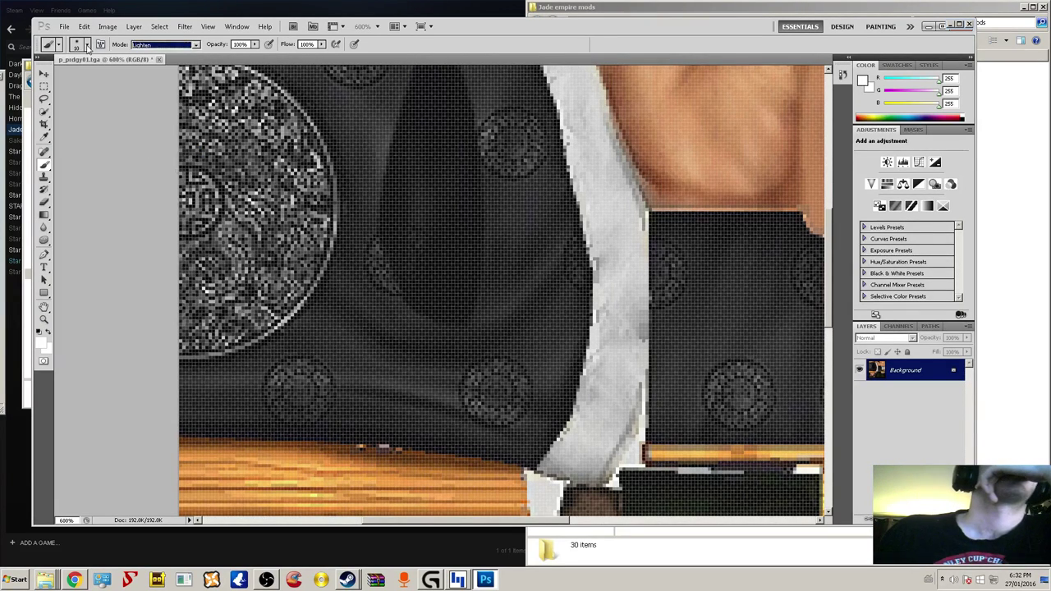
left_click_drag(353, 147, 355, 171)
left_click(84, 26)
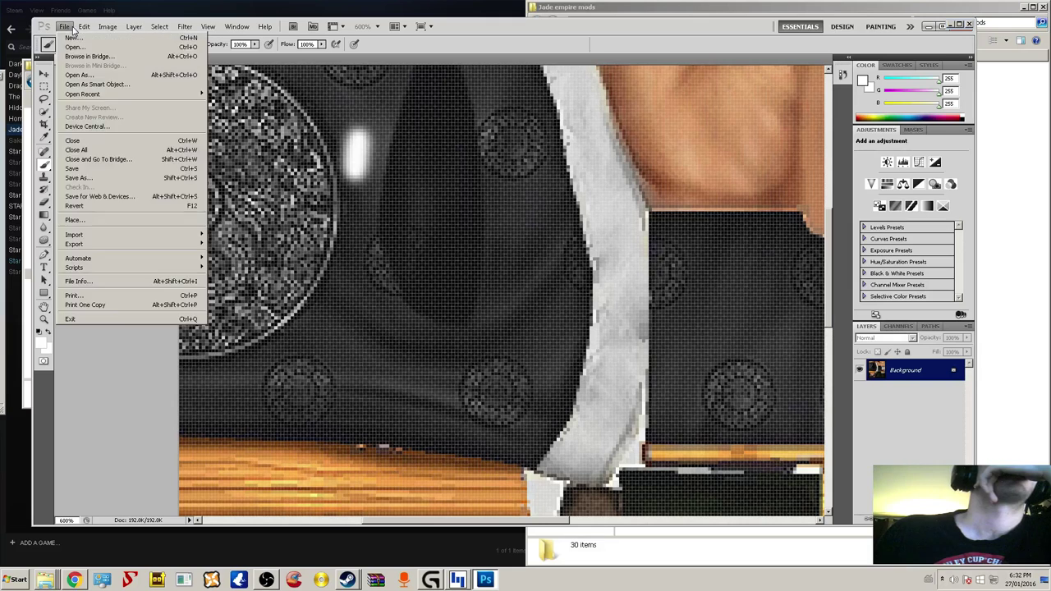
left_click(89, 38)
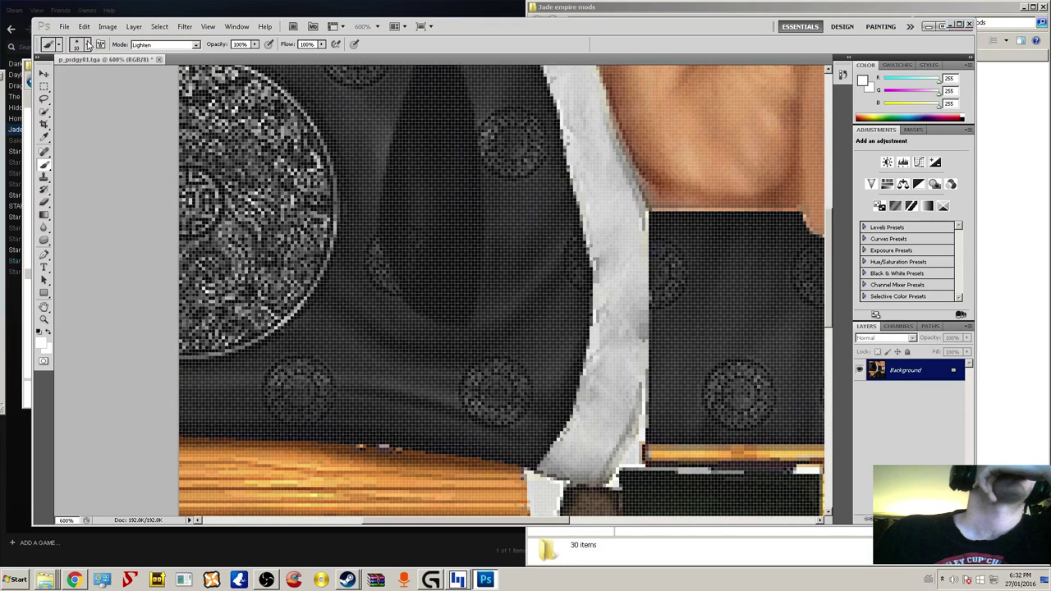
- Set the foreground colour to light grey, RGB 223, 223, 223, and try the Lighten brush across the emblem's edge
left_click(183, 45)
left_click(183, 48)
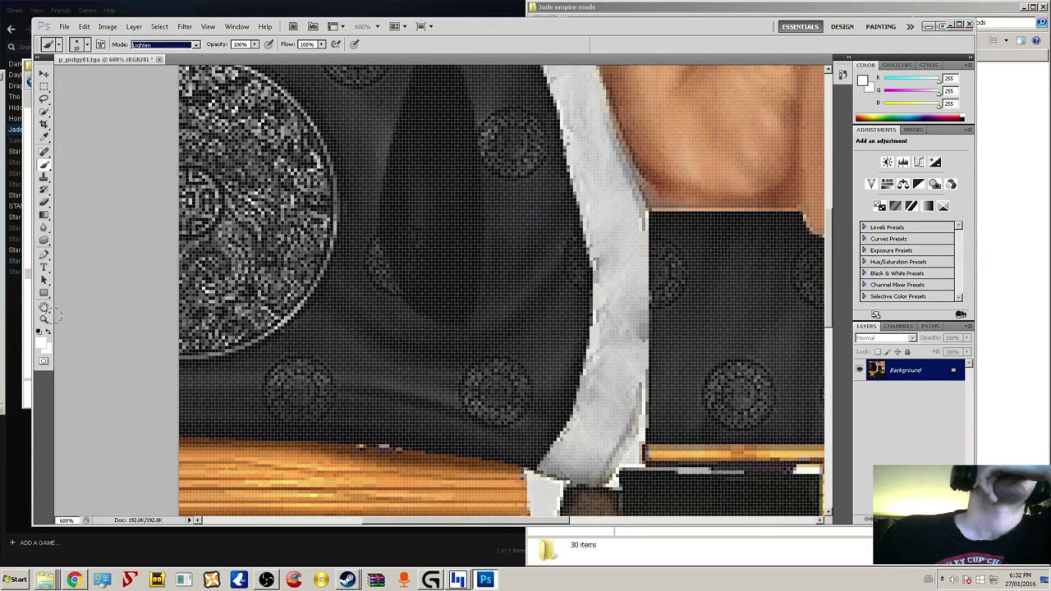
left_click(37, 349)
mouse_move(394, 164)
left_mouse_down()
mouse_move(361, 156)
mouse_move(335, 167)
mouse_move(317, 220)
mouse_move(350, 154)
mouse_move(280, 194)
mouse_move(259, 271)
mouse_move(291, 284)
left_mouse_up()
left_click(635, 148)
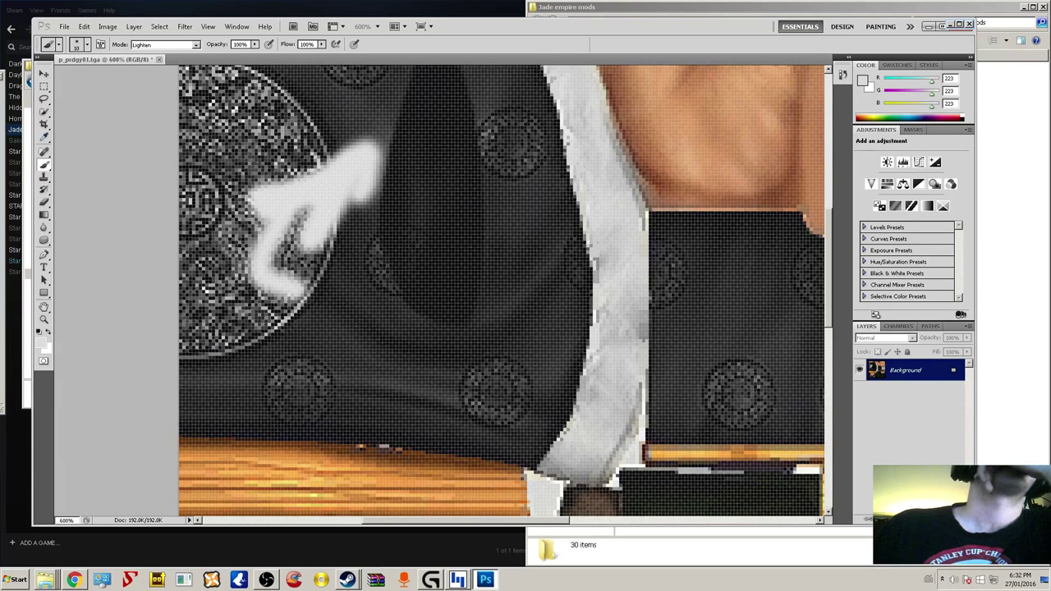
right_click(287, 125)
left_click(326, 195)
mouse_move(370, 164)
left_mouse_down()
mouse_move(279, 136)
mouse_move(290, 216)
left_mouse_up()
- Undo all the light grey strokes painted over the large emblem and the adjoining robe
left_click(84, 26)
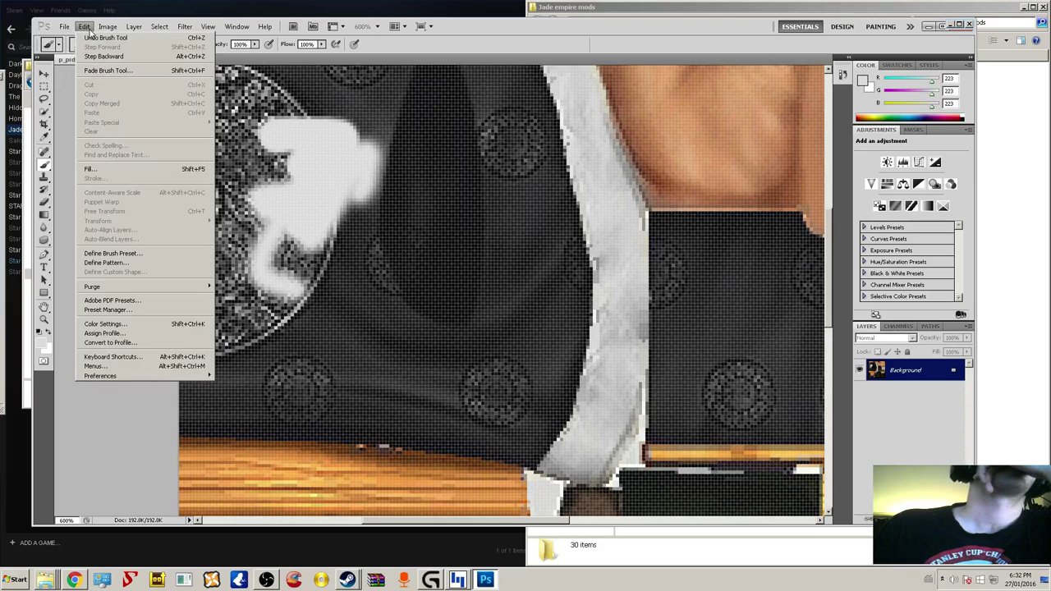
left_click(98, 35)
left_click(85, 27)
left_click(99, 35)
left_click(85, 27)
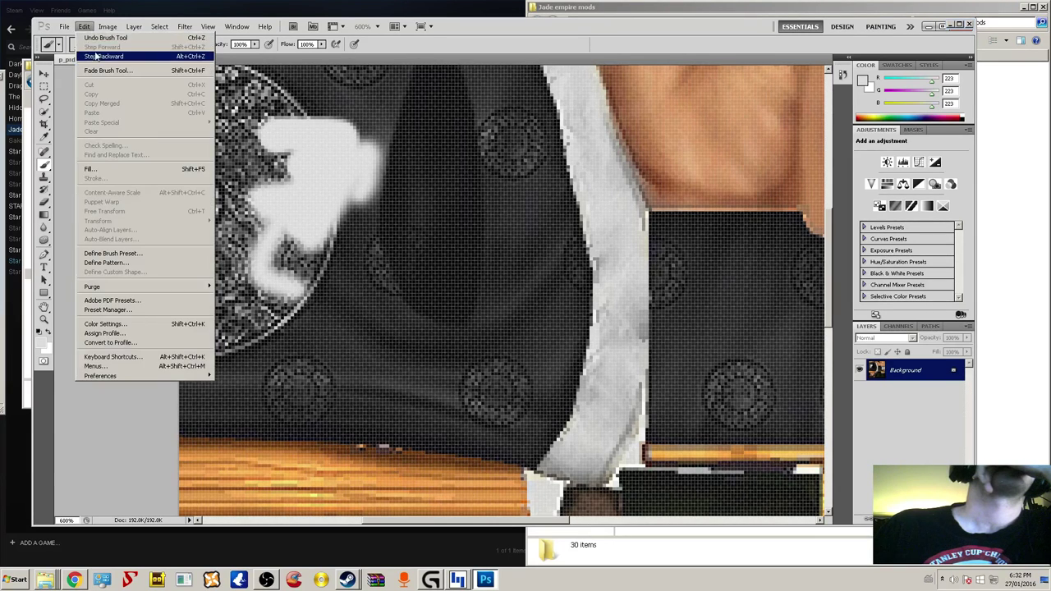
left_click(98, 35)
left_click(84, 26)
left_click(100, 59)
left_click(84, 26)
left_click(95, 59)
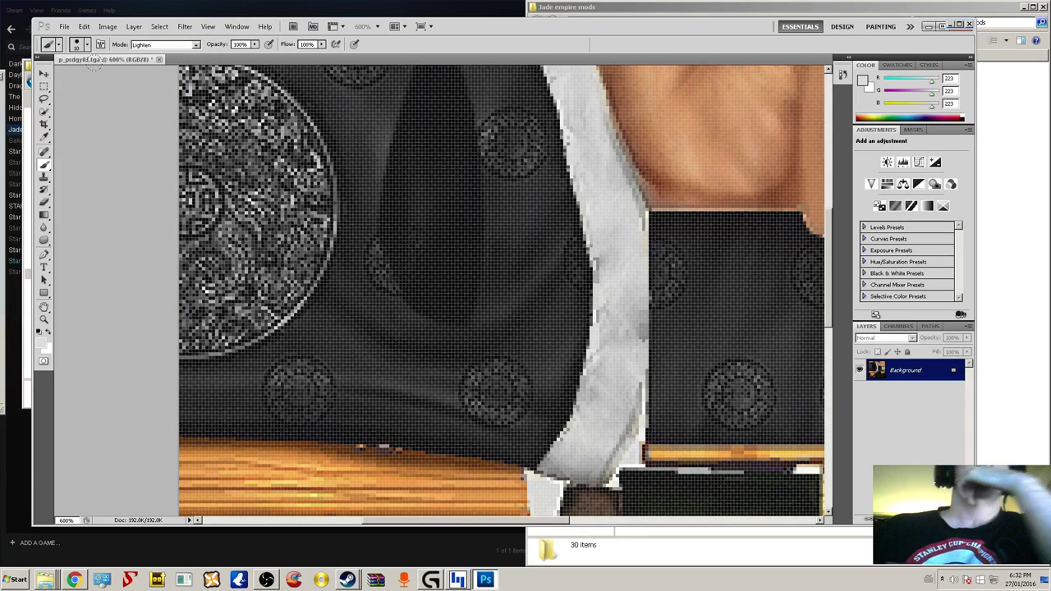
- Set the brush blending mode to Hue and the foreground colour to white, ffffff
left_click(164, 44)
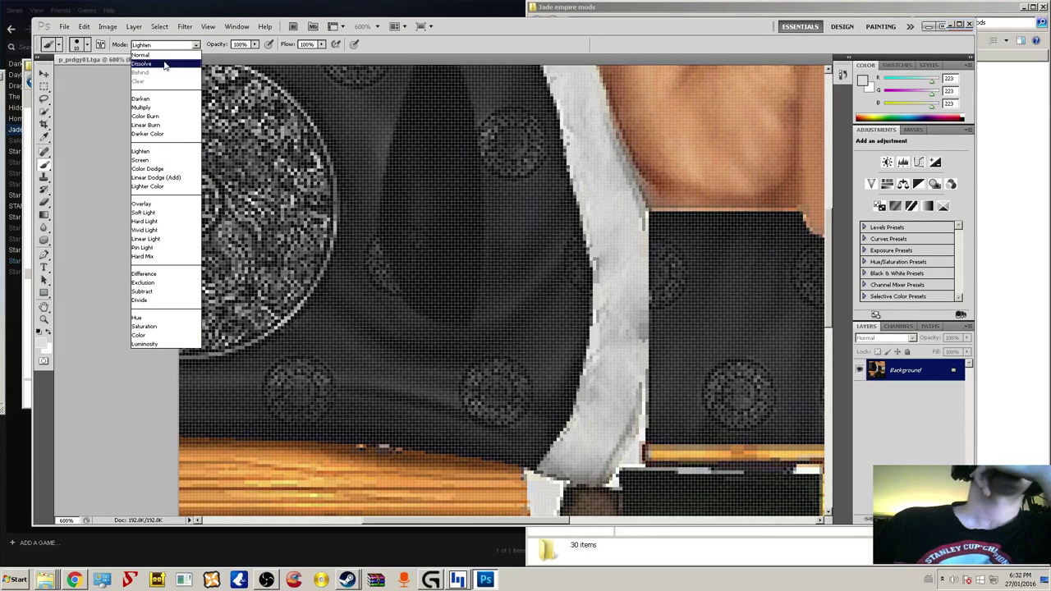
left_click(159, 316)
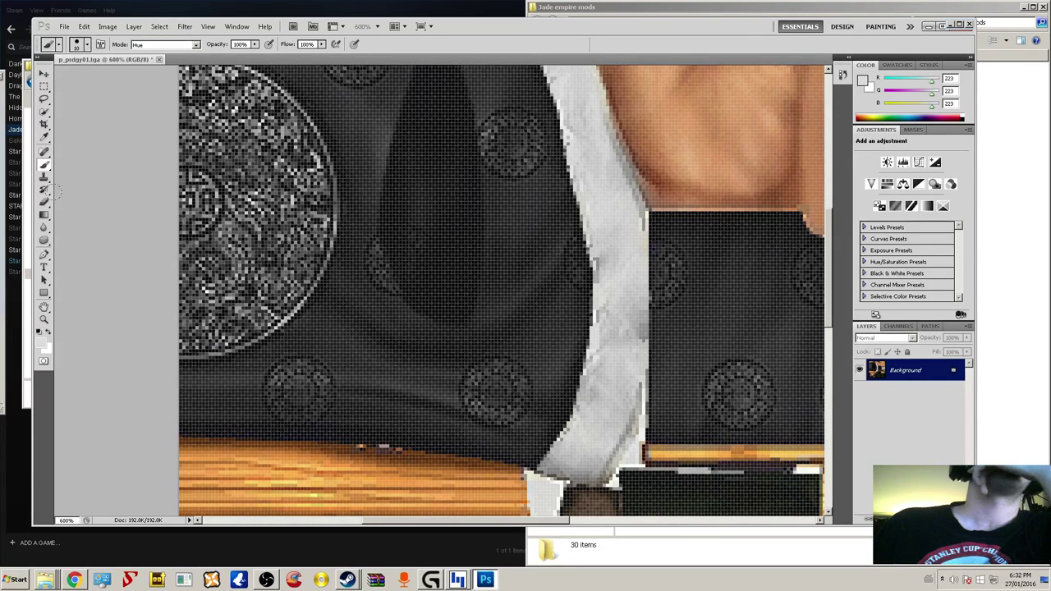
left_click(42, 343)
left_click_drag(383, 170, 381, 150)
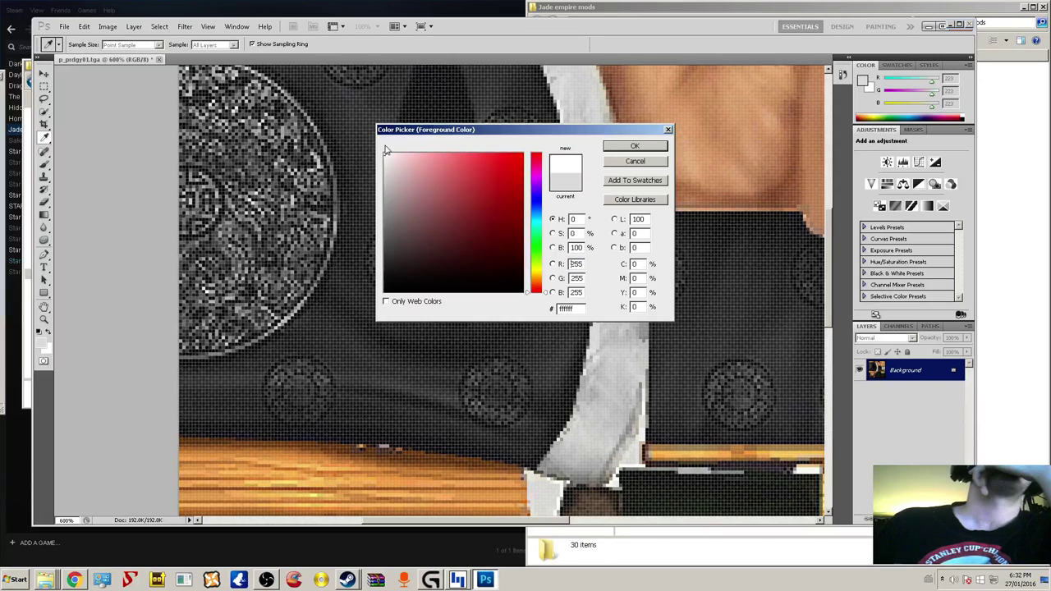
left_click(665, 149)
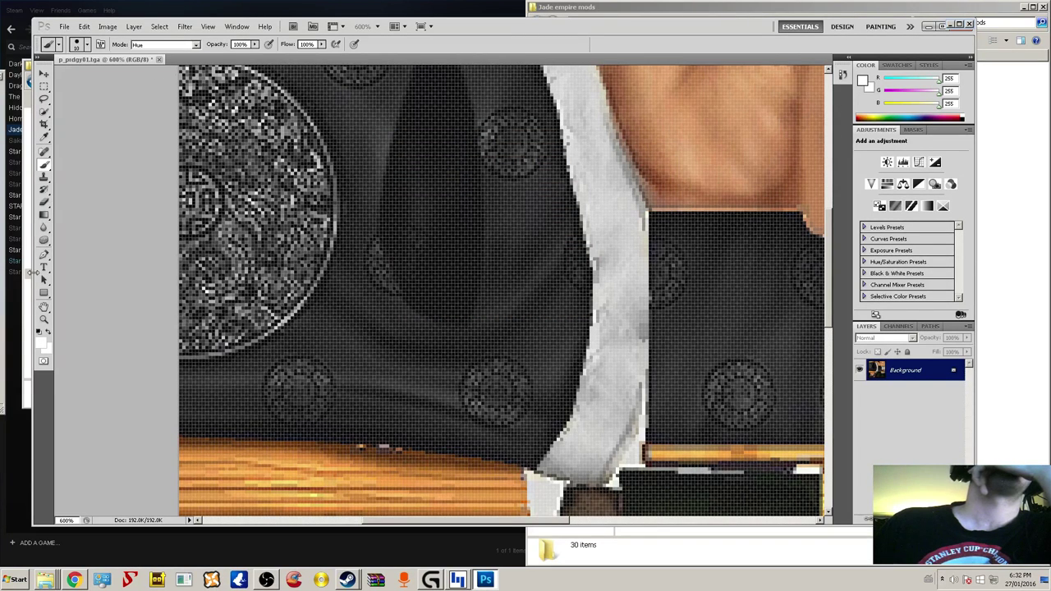
- Set the foreground colour to a strong red, RGB 238, 14, 14
left_click(43, 342)
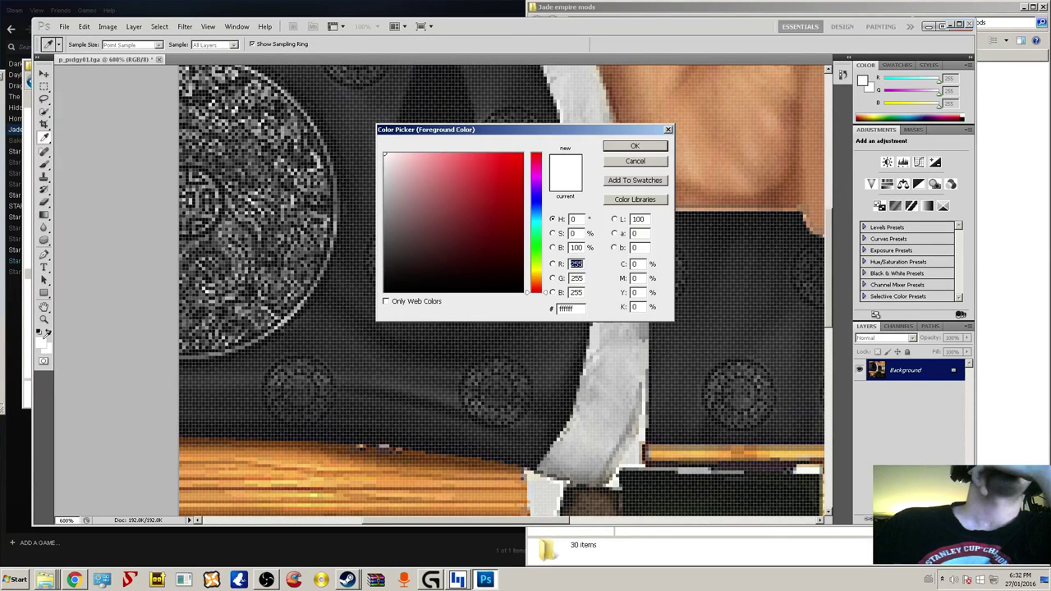
left_click(491, 176)
left_click(385, 289)
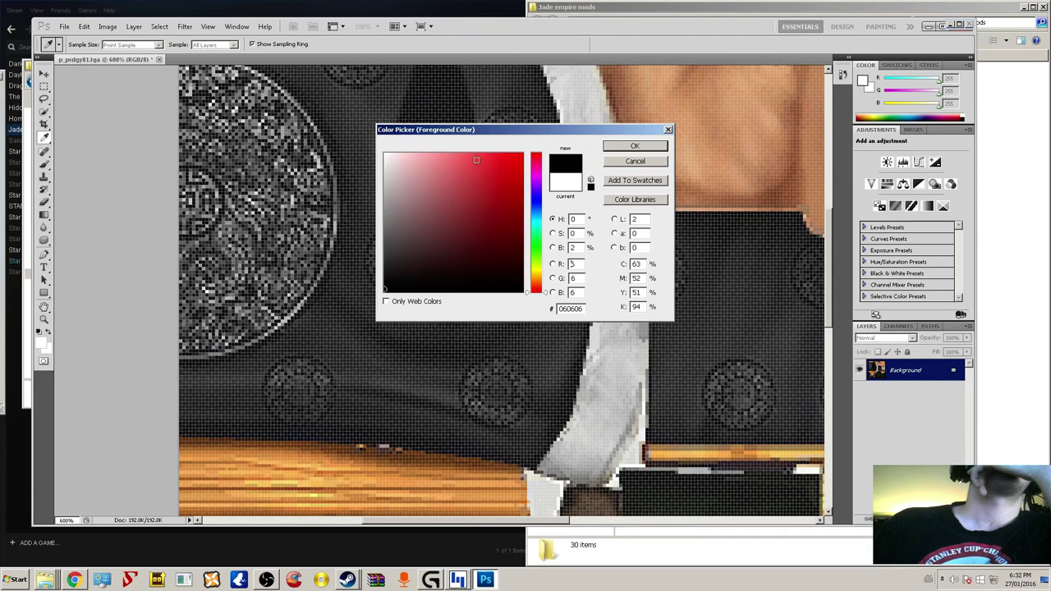
left_click(515, 162)
left_click(635, 145)
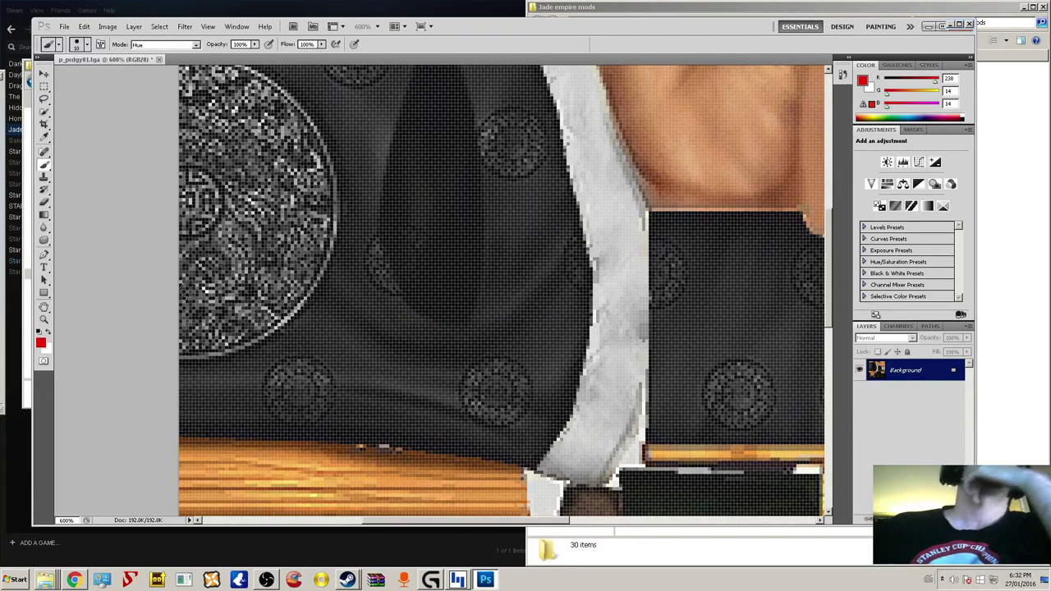
- Set the brush blending mode to Saturation and choose the hard round brush tip at 10 px
left_click(163, 44)
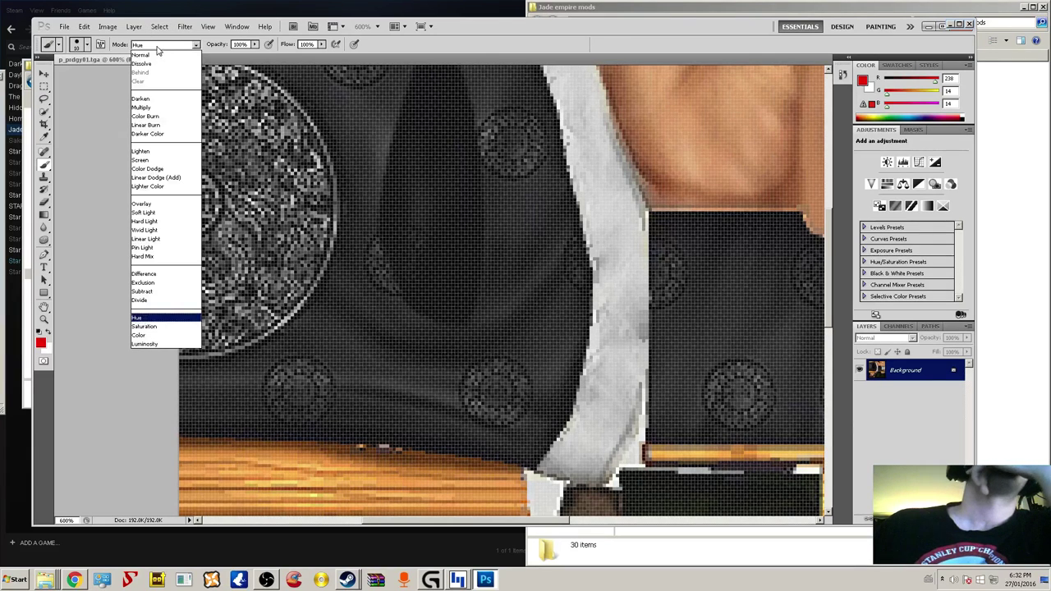
left_click(161, 327)
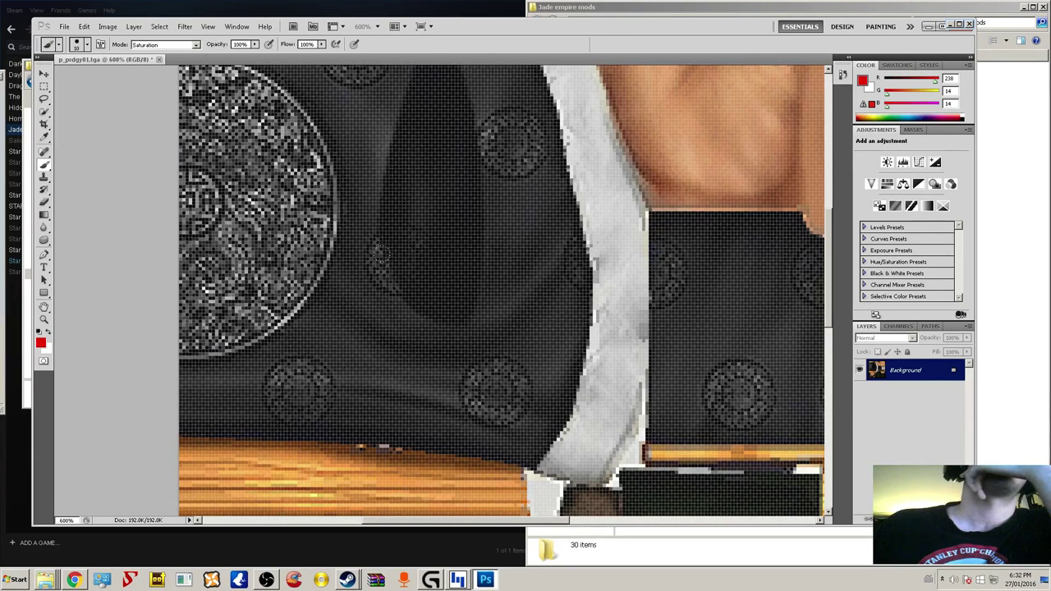
right_click(366, 294)
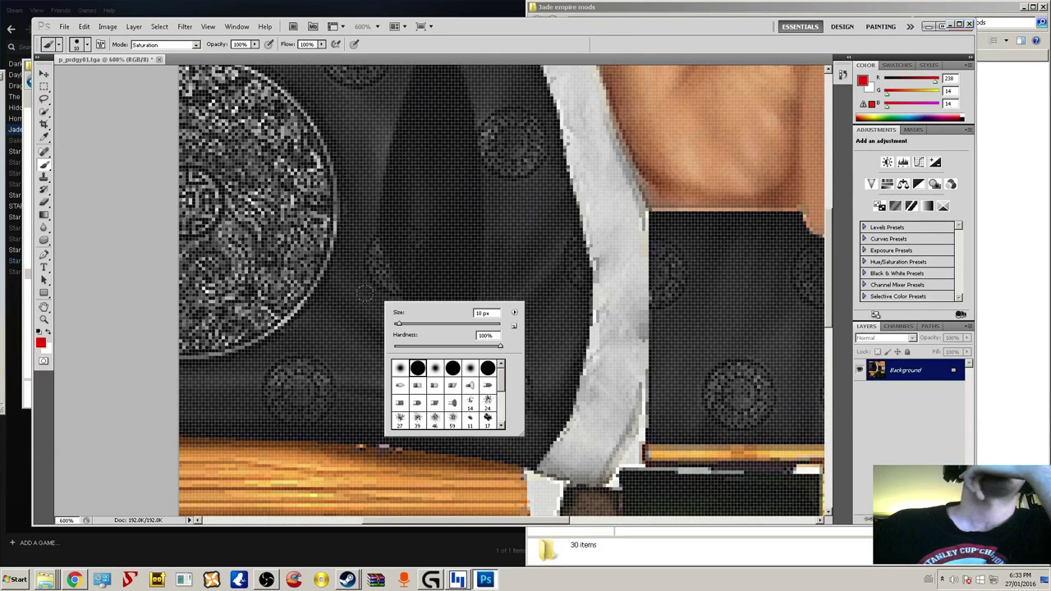
double_click(417, 371)
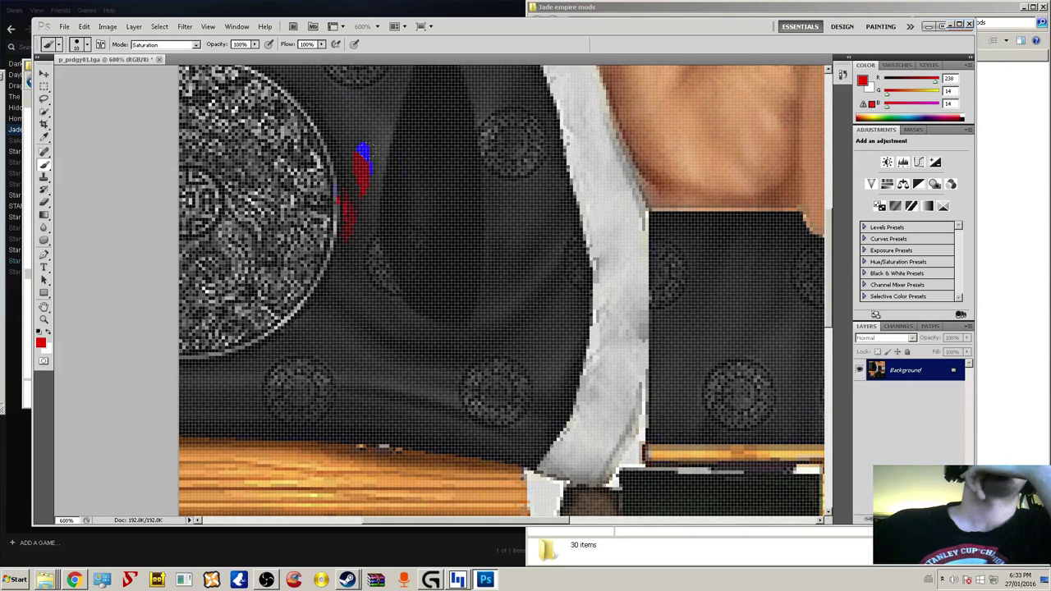
- Try the red Saturation brush on the dark robe fold between the large emblem and the white trim
left_click_drag(409, 127, 406, 189)
left_click_drag(459, 123, 464, 226)
left_click(452, 283)
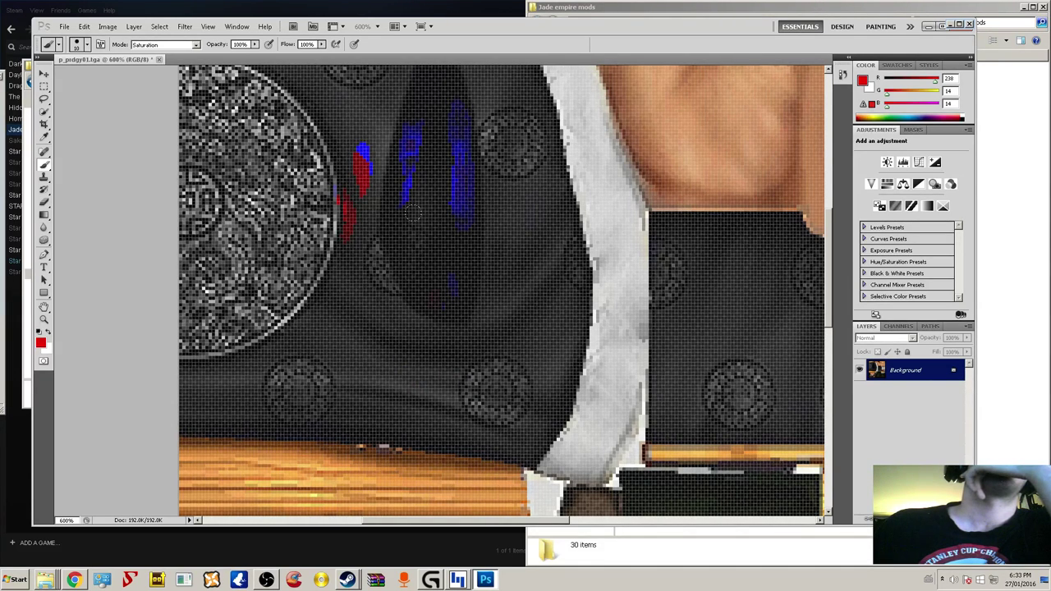
left_click(441, 344)
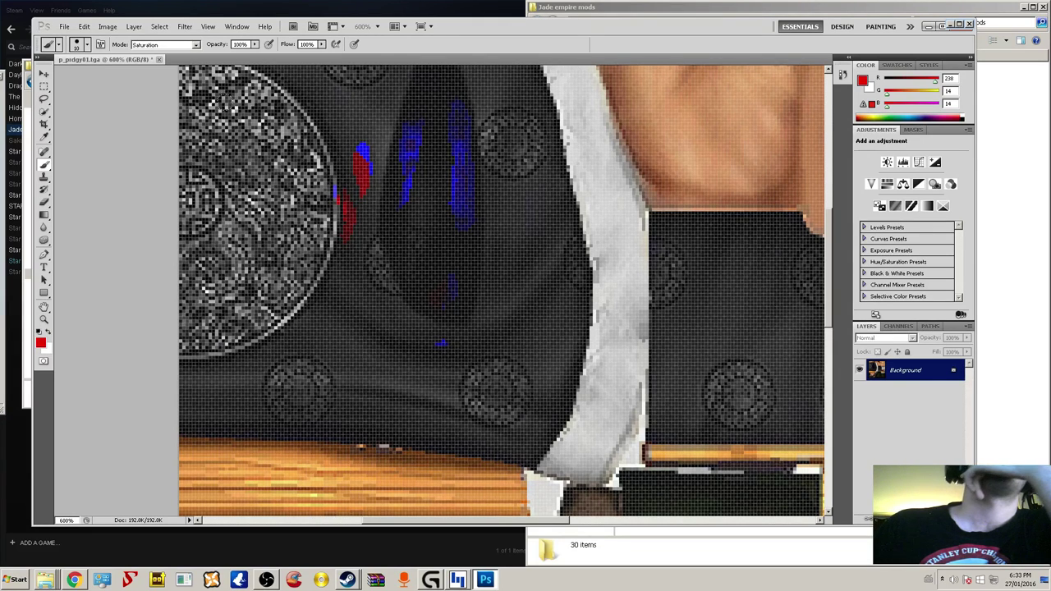
- Step back through all the Saturation brush strokes on the dark robe
left_click(82, 27)
left_click(84, 26)
left_click(92, 56)
left_click(84, 27)
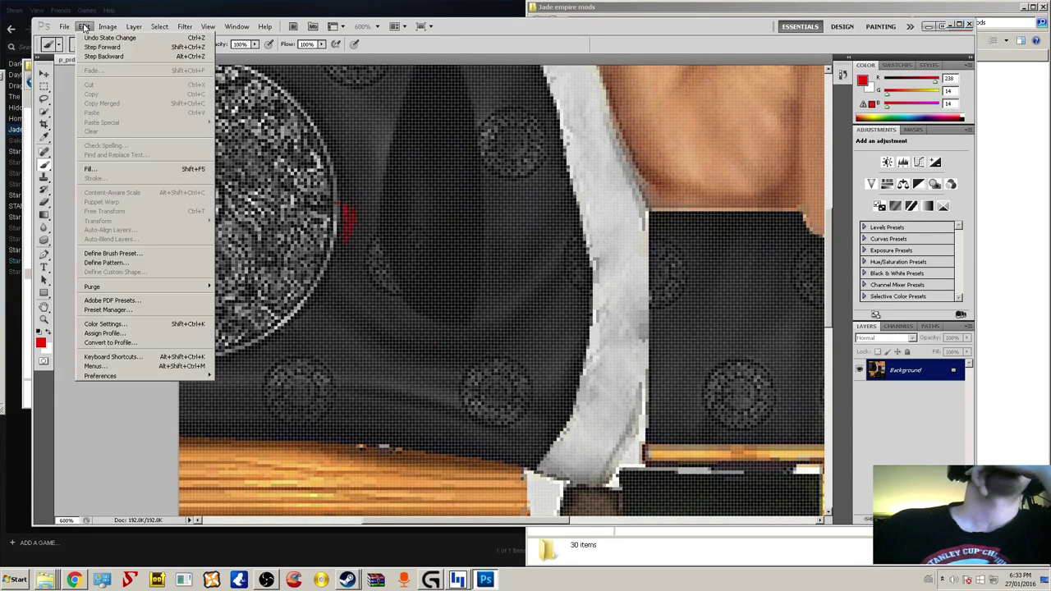
left_click(94, 56)
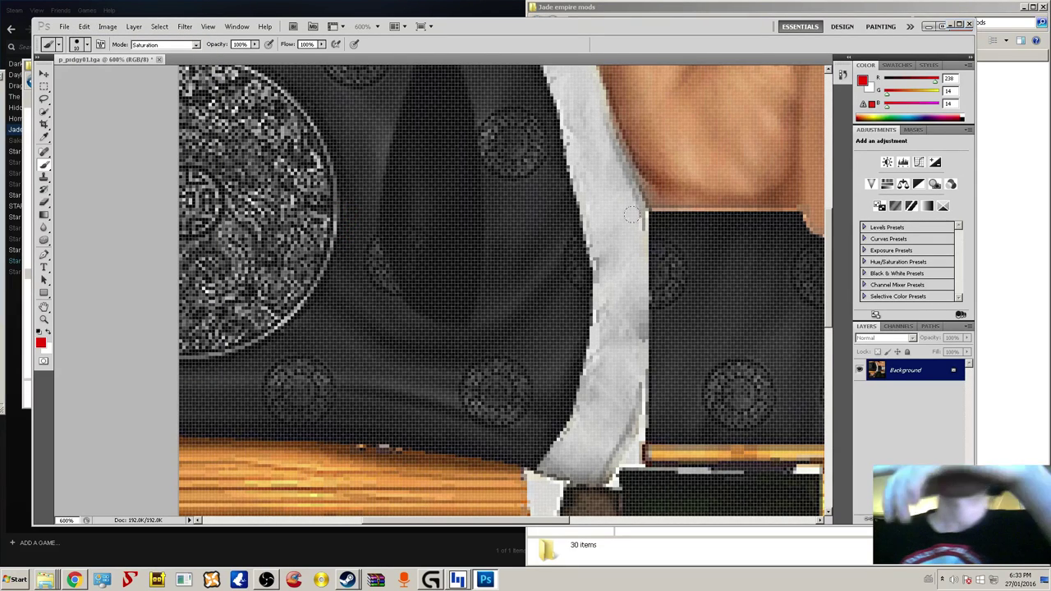
- Switch the brush blending mode back to Hue for the navy cloth in the lower part of the texture
scroll(487, 401, "up", 3)
scroll(532, 308, "up", 1)
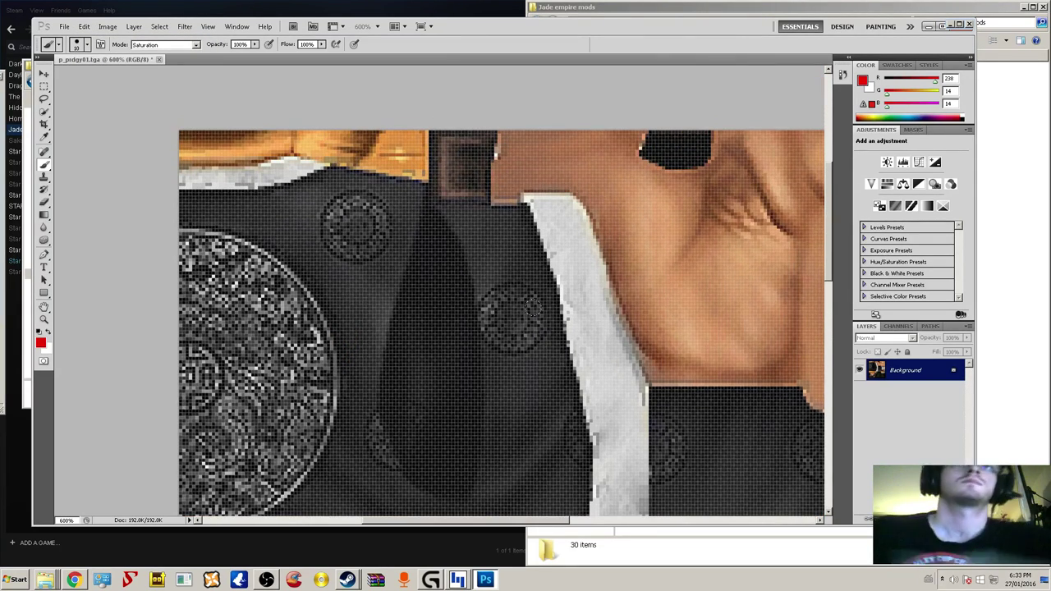
scroll(532, 308, "down", 3)
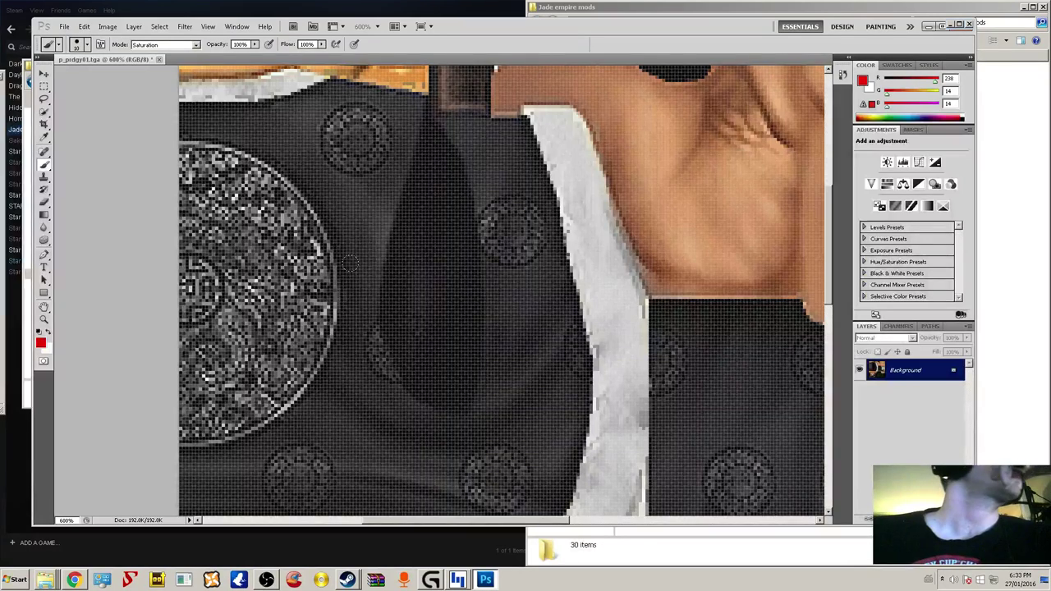
scroll(350, 263, "down", 9)
scroll(353, 239, "down", 6)
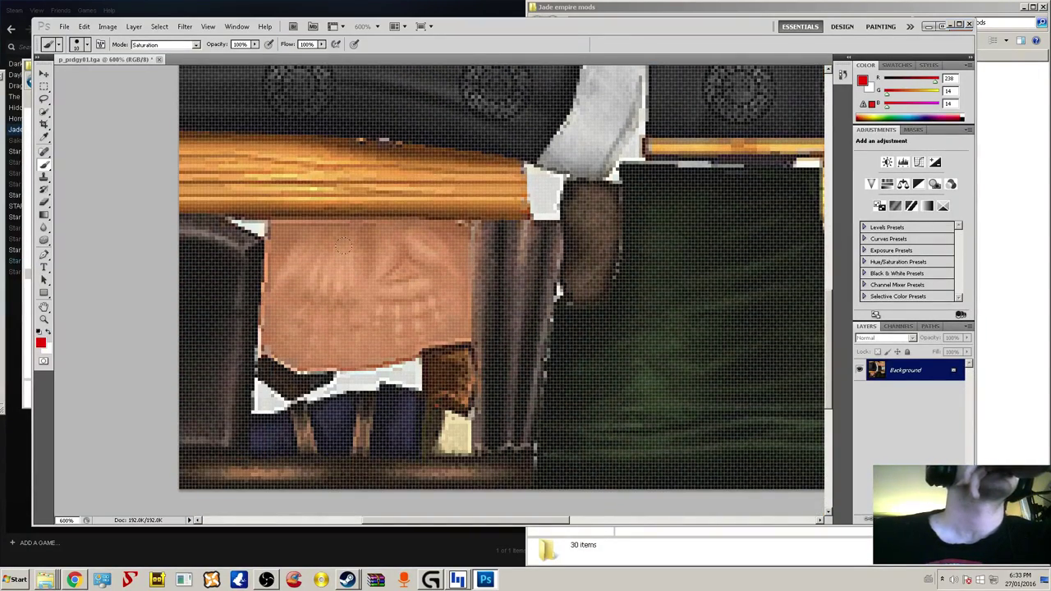
scroll(343, 245, "down", 2)
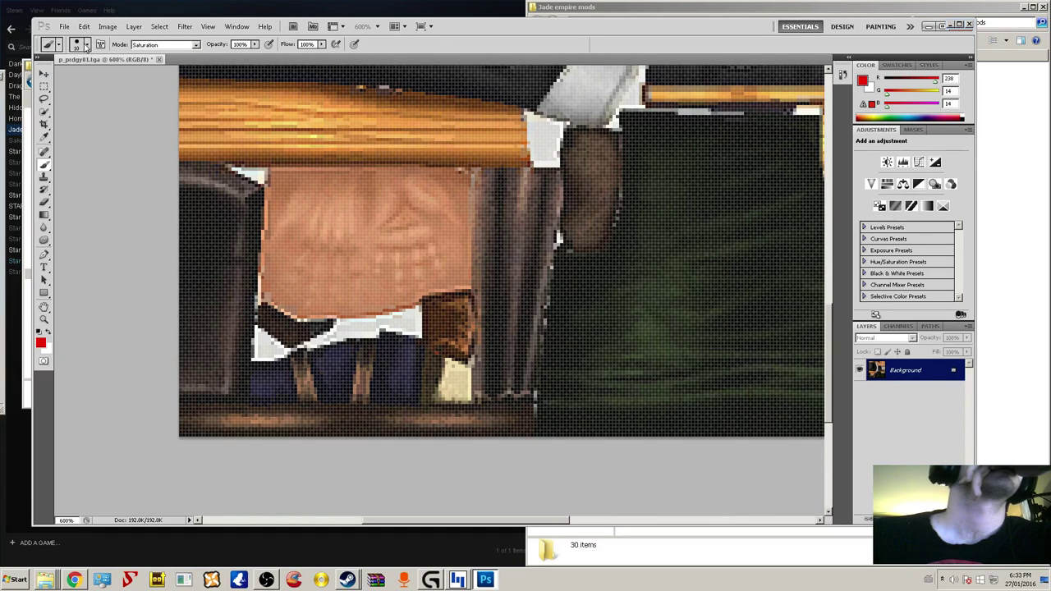
left_click(188, 46)
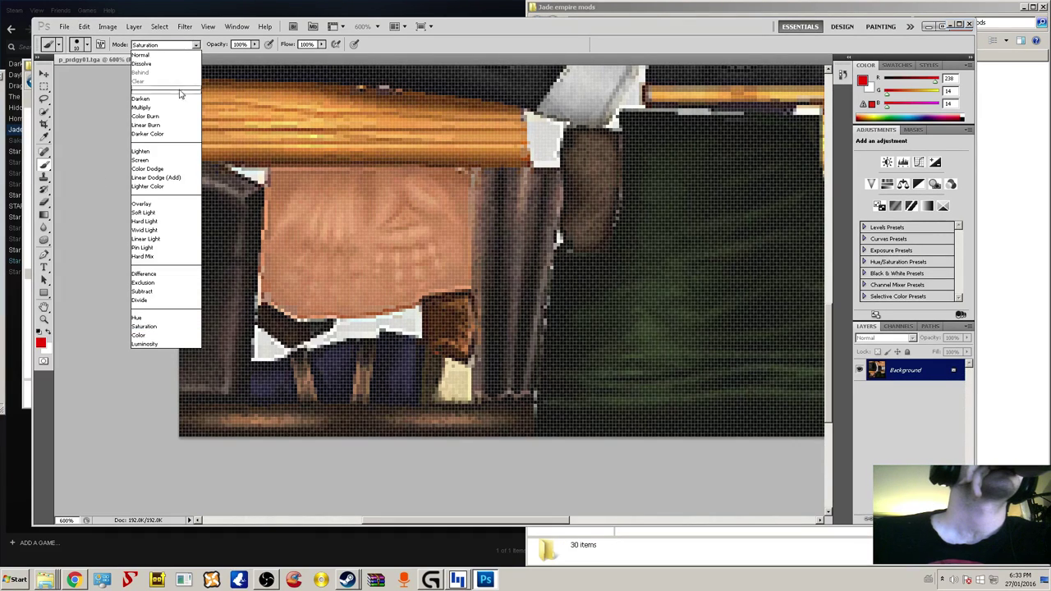
left_click(168, 317)
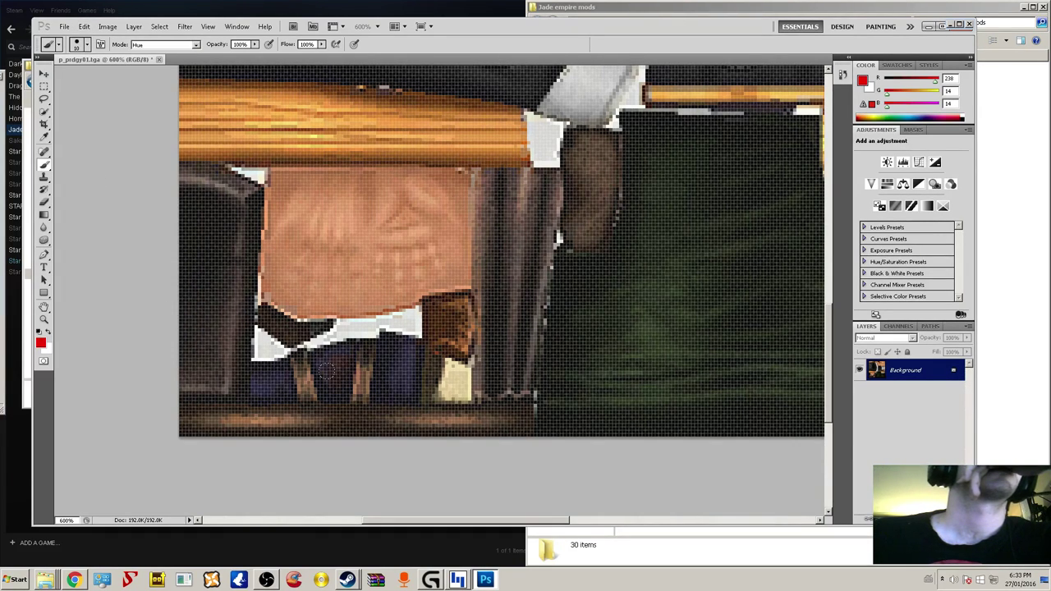
- Undo the last brush stroke on the navy cloth and set the foreground colour to black (RGB 0, 0, 0)
left_click(83, 26)
left_click(94, 39)
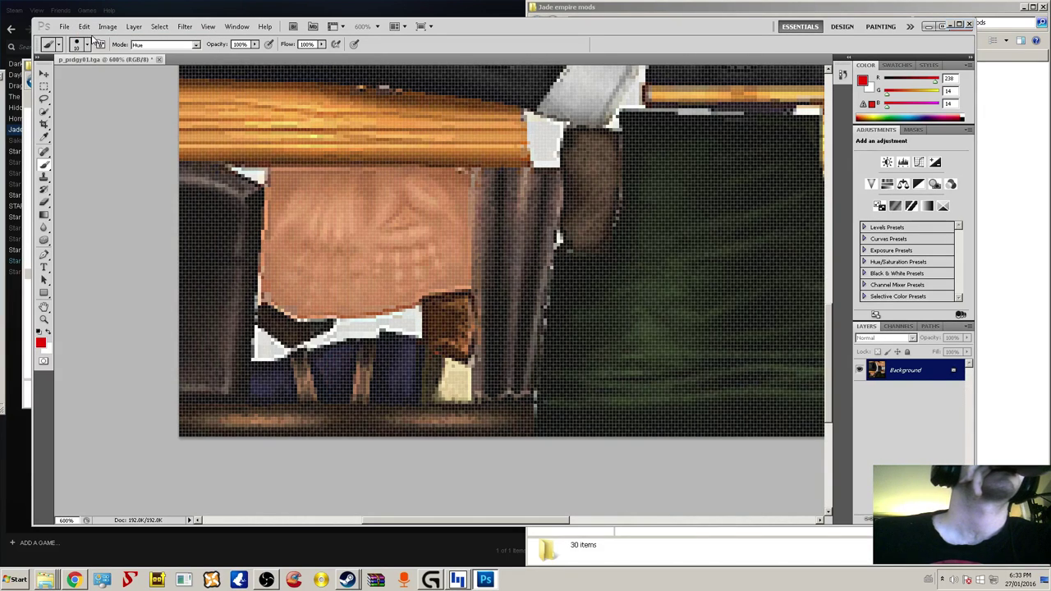
left_click(41, 343)
left_click_drag(440, 182, 469, 292)
left_click(637, 148)
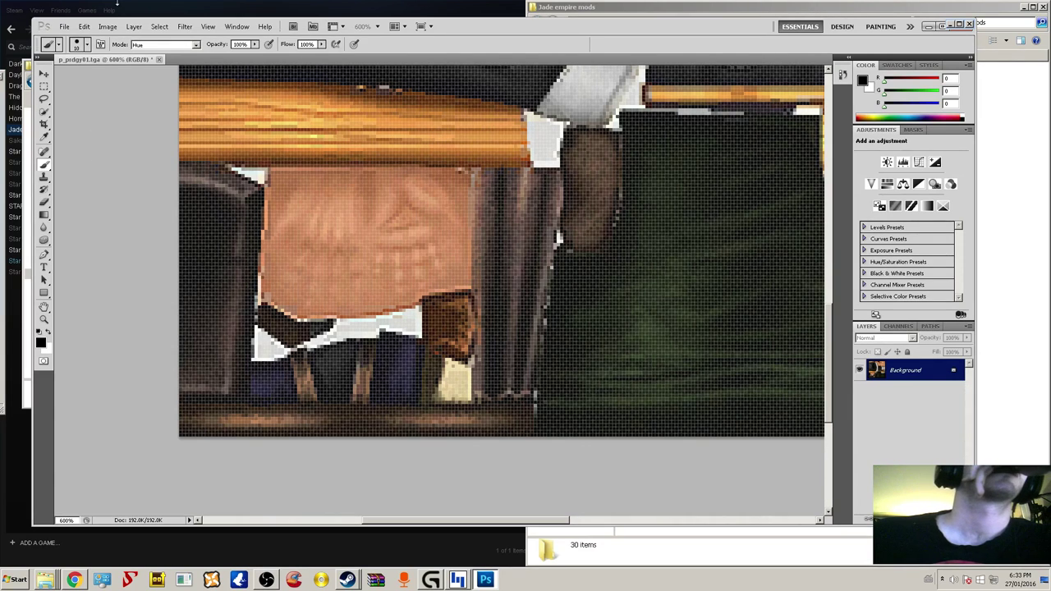
- Neutralise the remaining navy cloth below the skin patch with a smaller black Hue brush, and save the texture
left_click(86, 47)
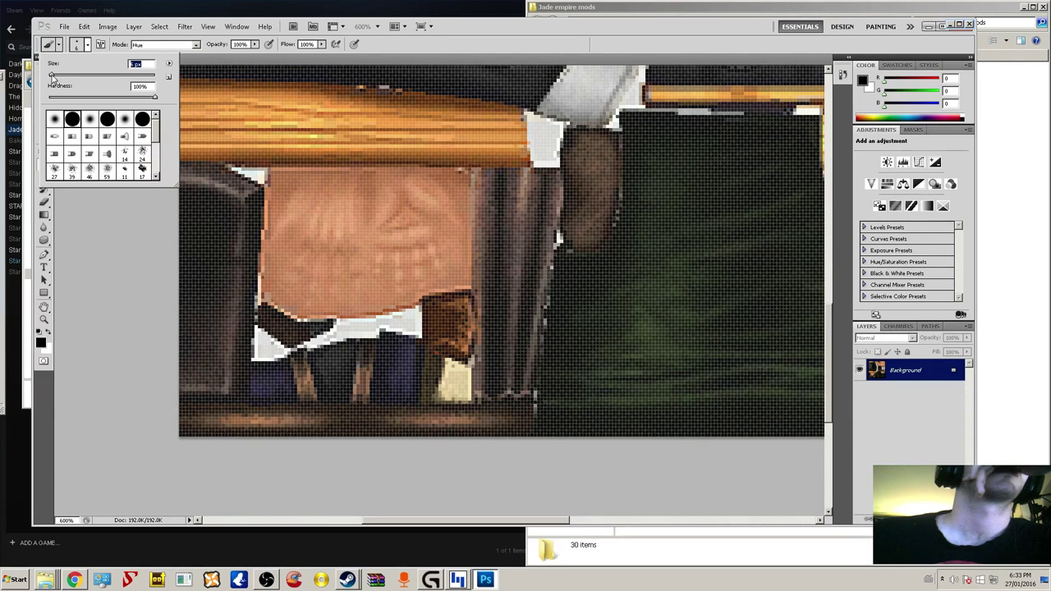
left_click(321, 360)
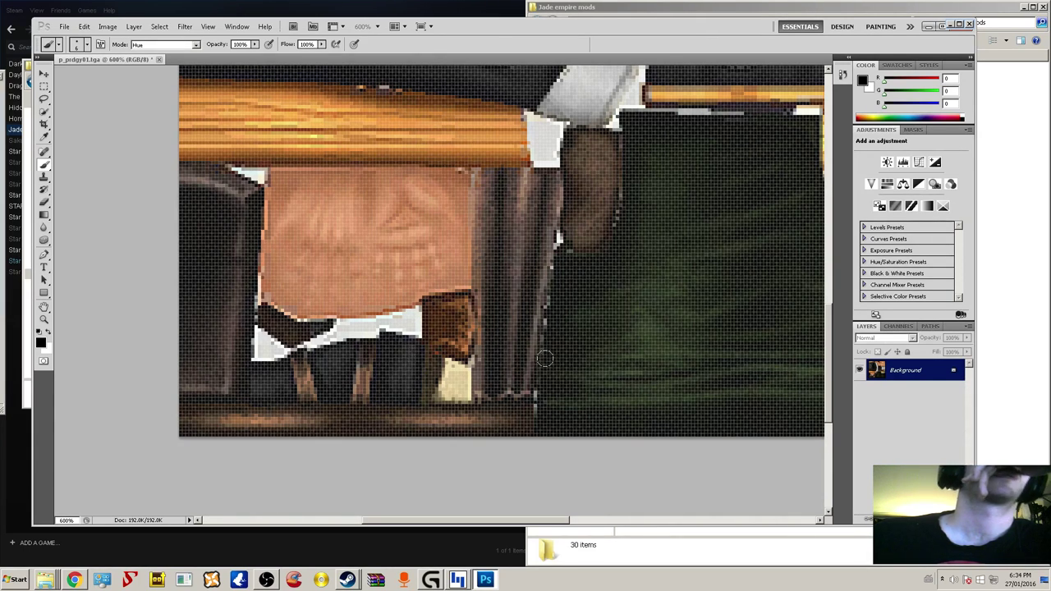
left_click(63, 27)
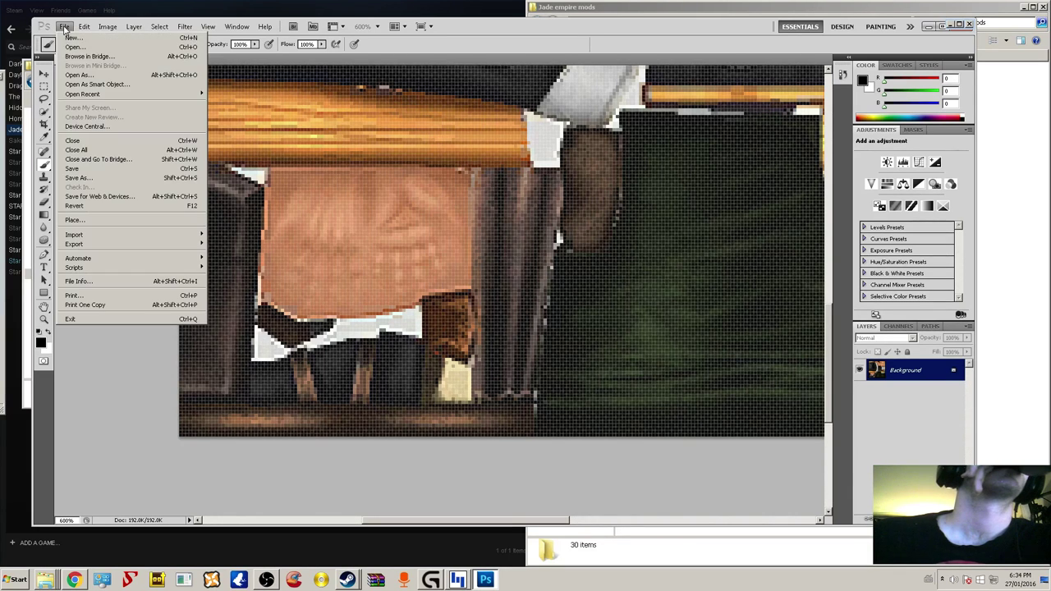
left_click(103, 172)
- Set the foreground colour to light gray, RGB 240, 240, 240 (f0f0f0)
scroll(332, 246, "up", 5)
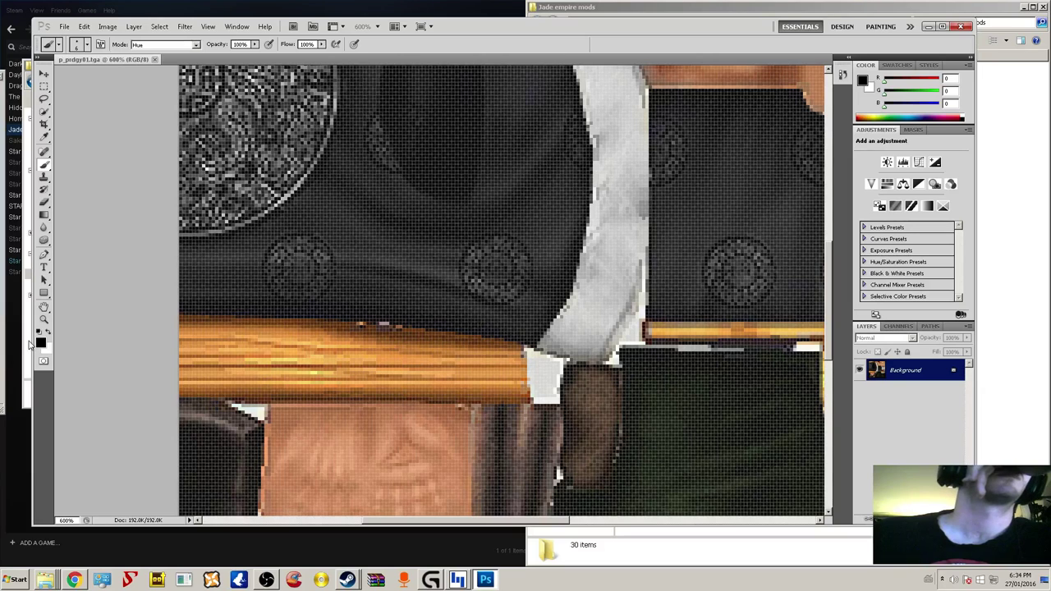
left_click(40, 343)
left_click(384, 161)
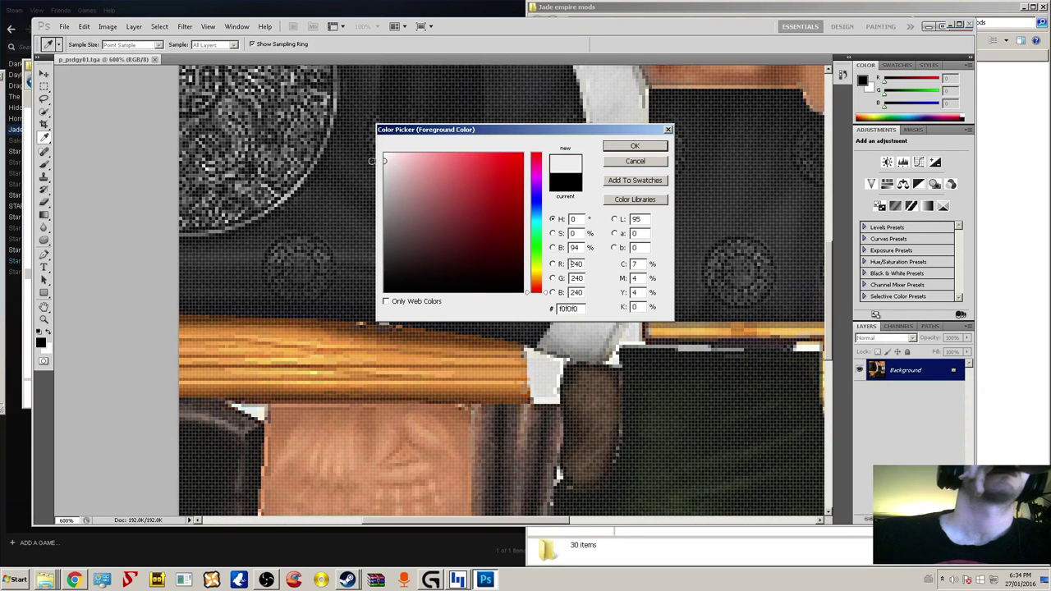
left_click(633, 146)
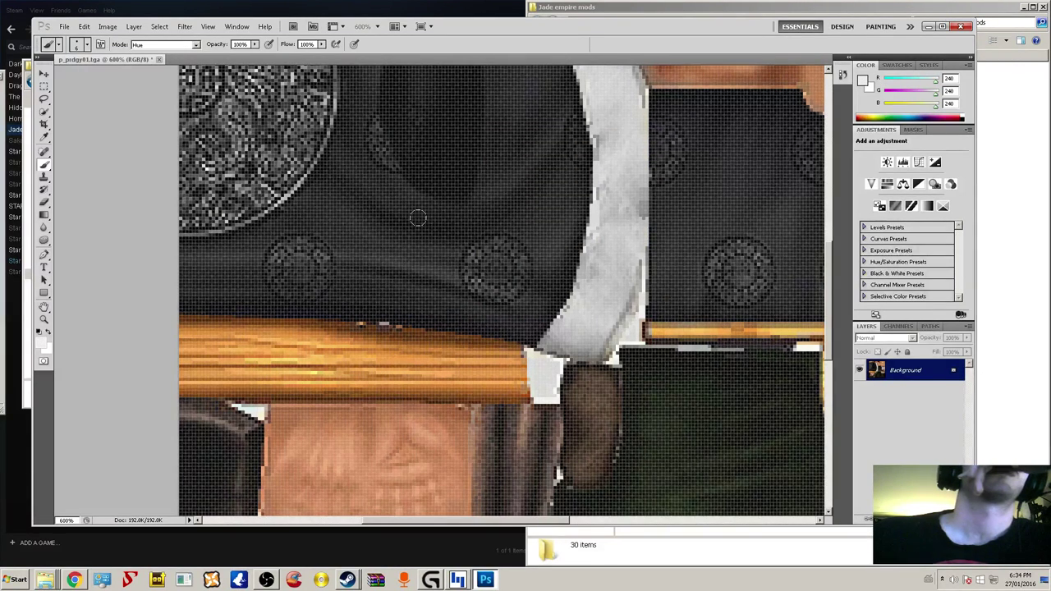
- Examine the dark robe, its emblems and the recoloured cloth pieces in the lower part of the texture
scroll(378, 197, "up", 5)
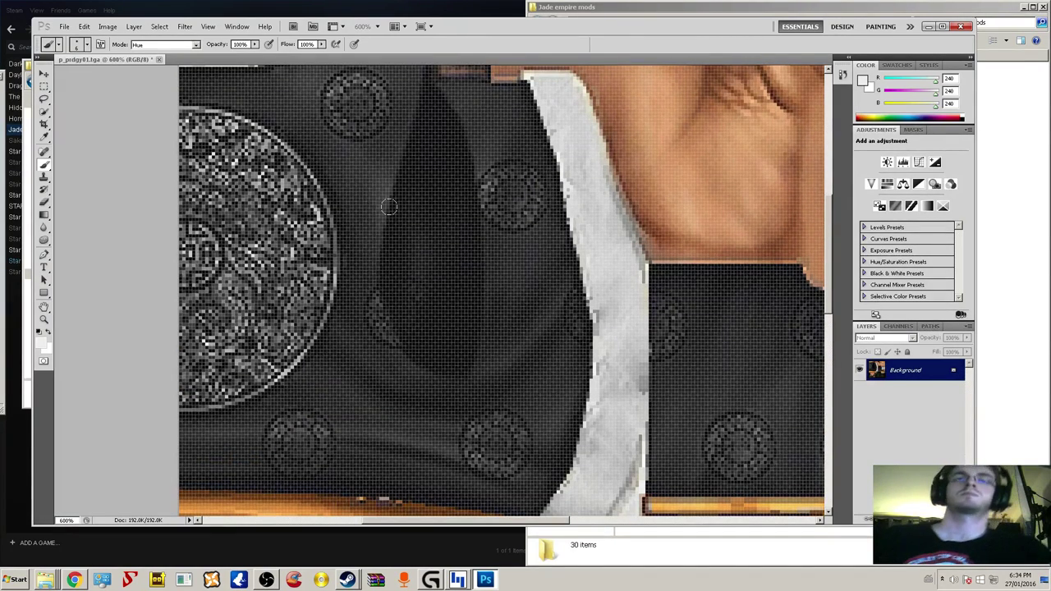
scroll(389, 206, "up", 4)
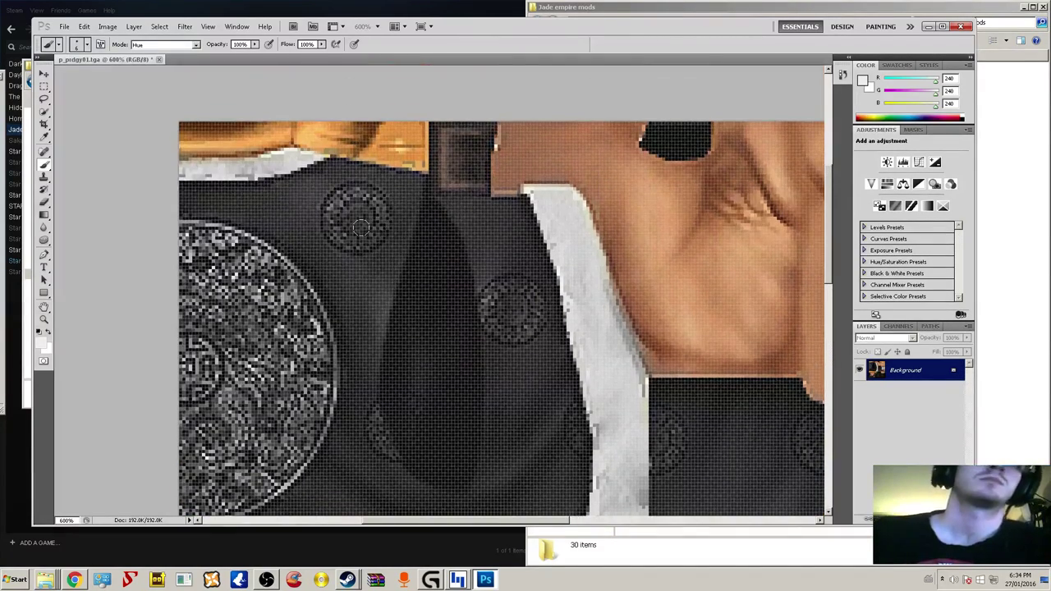
scroll(387, 410, "down", 8)
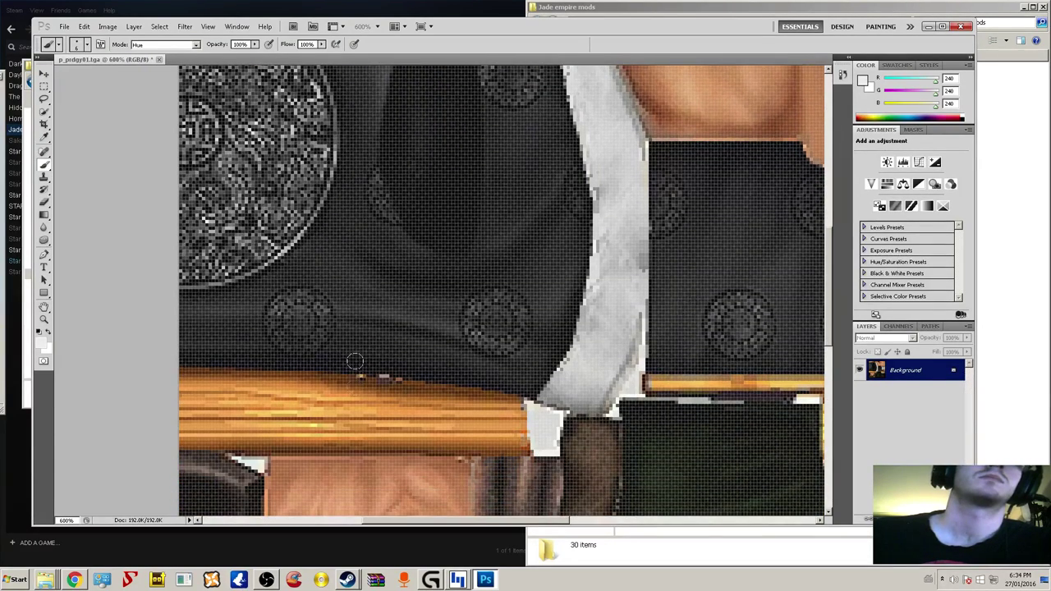
scroll(355, 361, "down", 7)
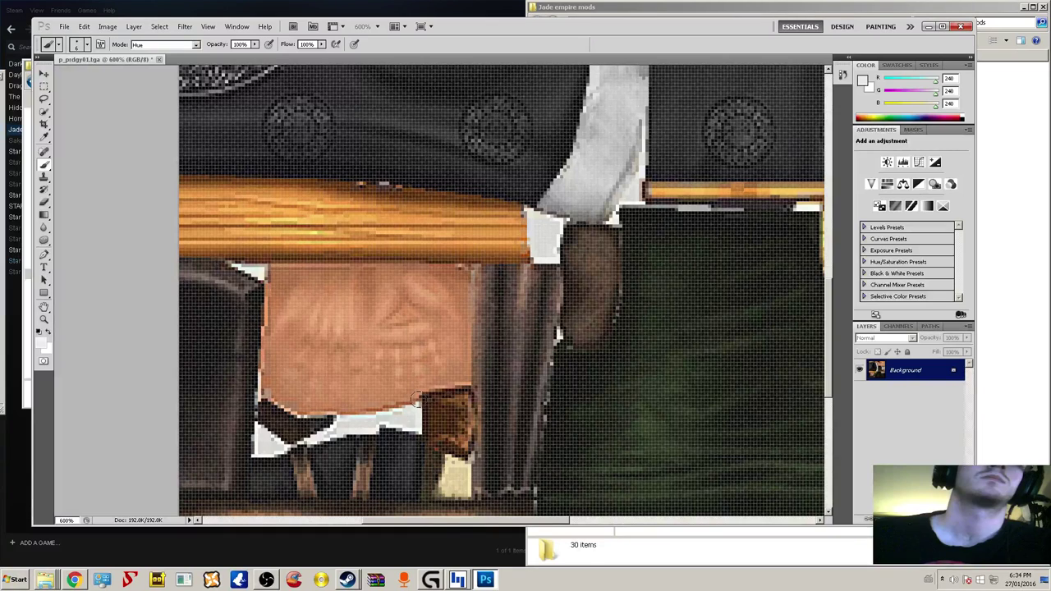
scroll(416, 400, "up", 2)
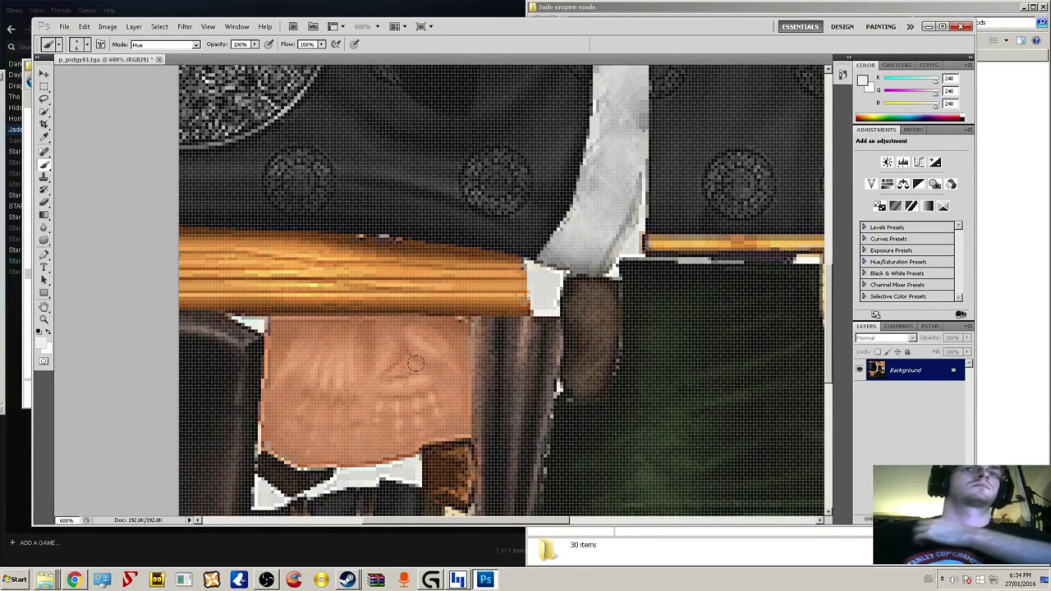
scroll(415, 362, "down", 3)
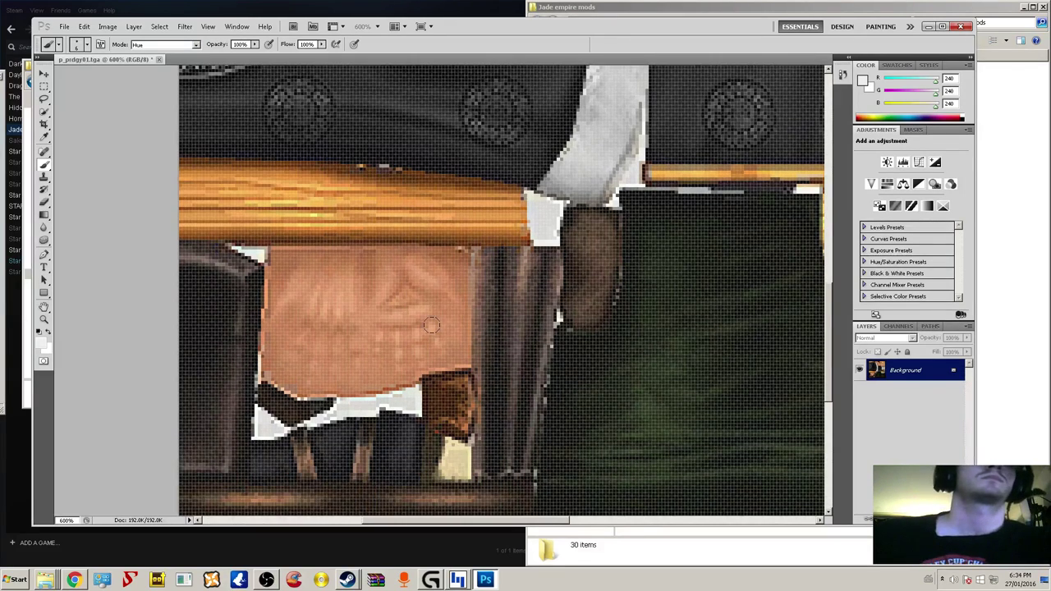
scroll(432, 325, "up", 2)
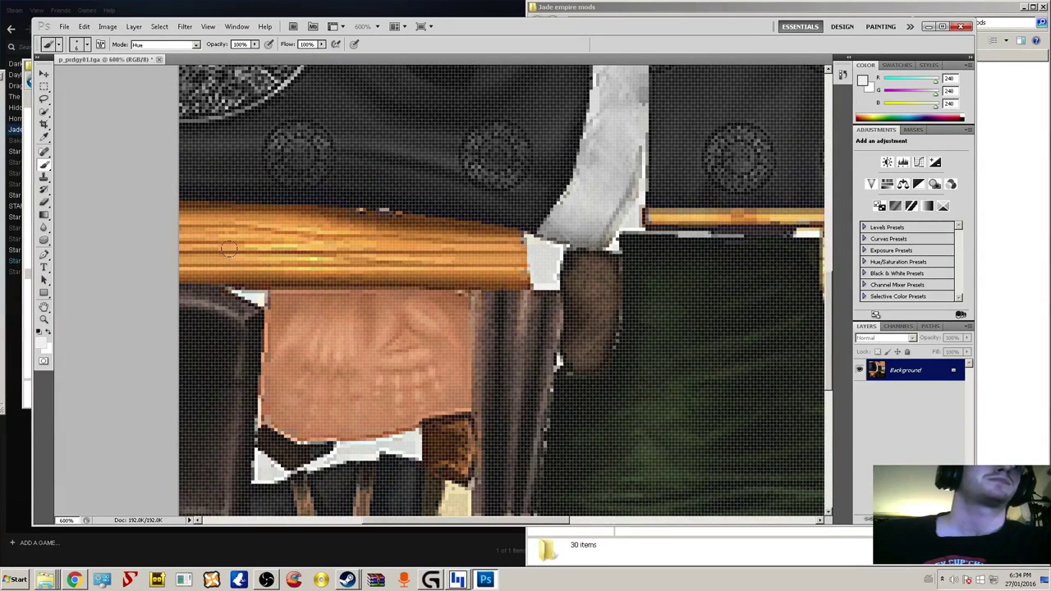
scroll(211, 64, "up", 10)
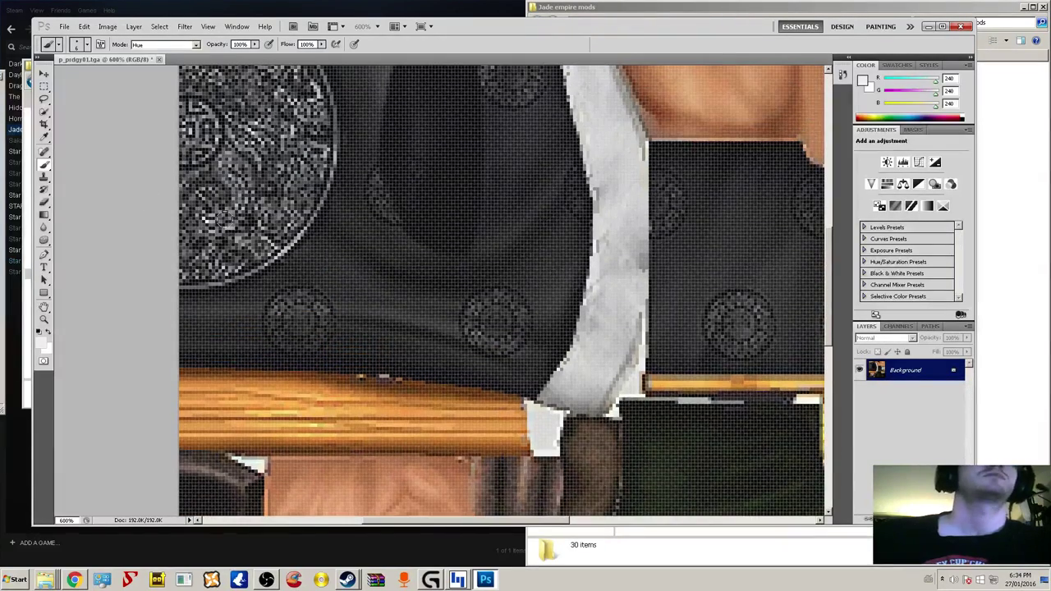
scroll(245, 199, "up", 5)
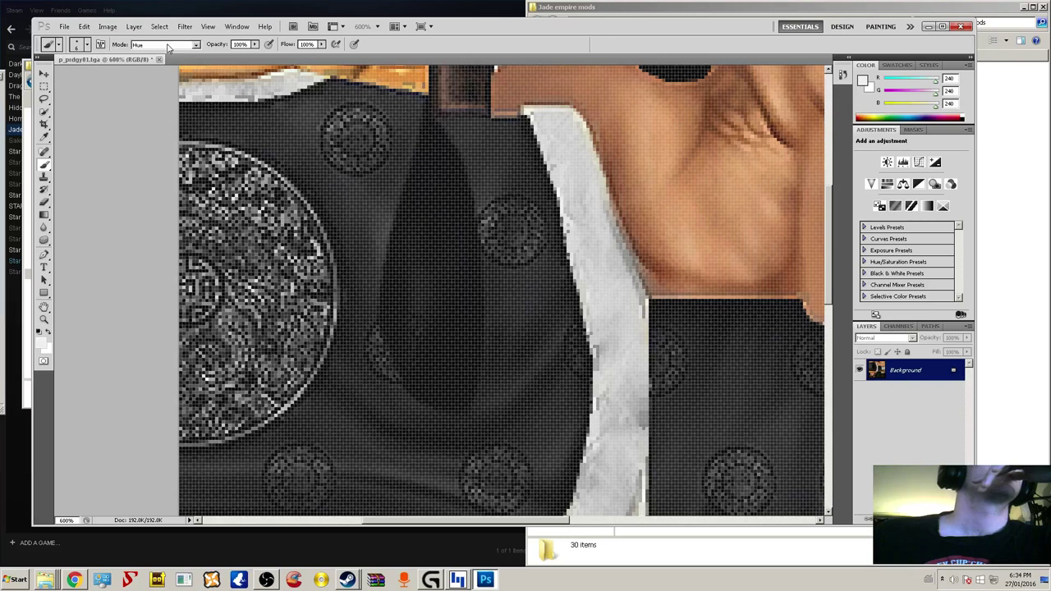
- Set the foreground colour to pure white (RGB 255, 255, 255) and return to the Brush tool
left_click(45, 344)
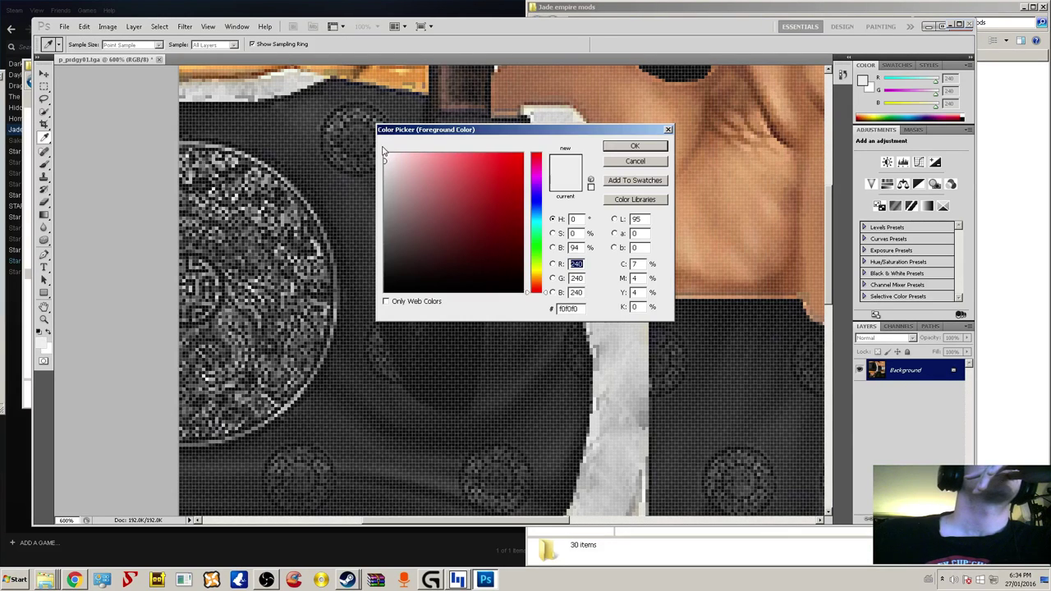
left_click_drag(385, 163, 373, 146)
left_click(635, 146)
key("b")
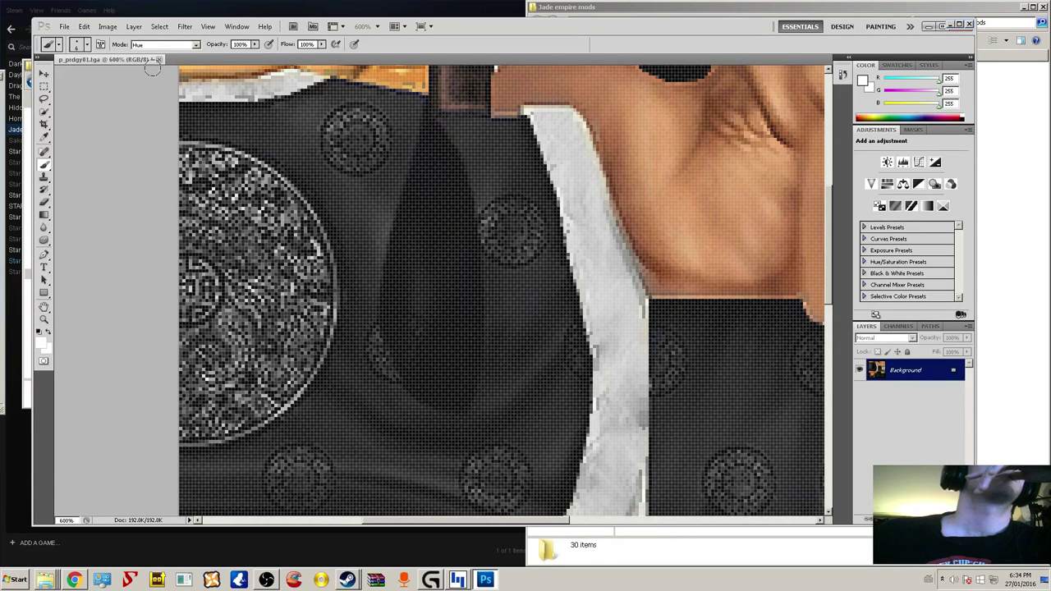
- Change the brush blending mode to Saturation and Color in turn, and settle on Difference
left_click(160, 45)
left_click(152, 328)
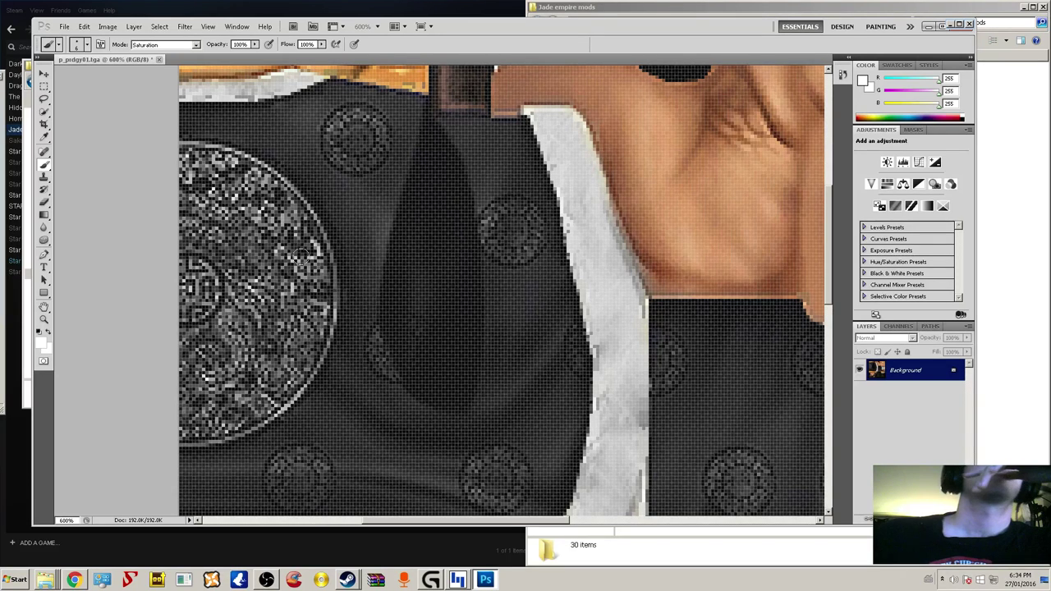
left_click(160, 44)
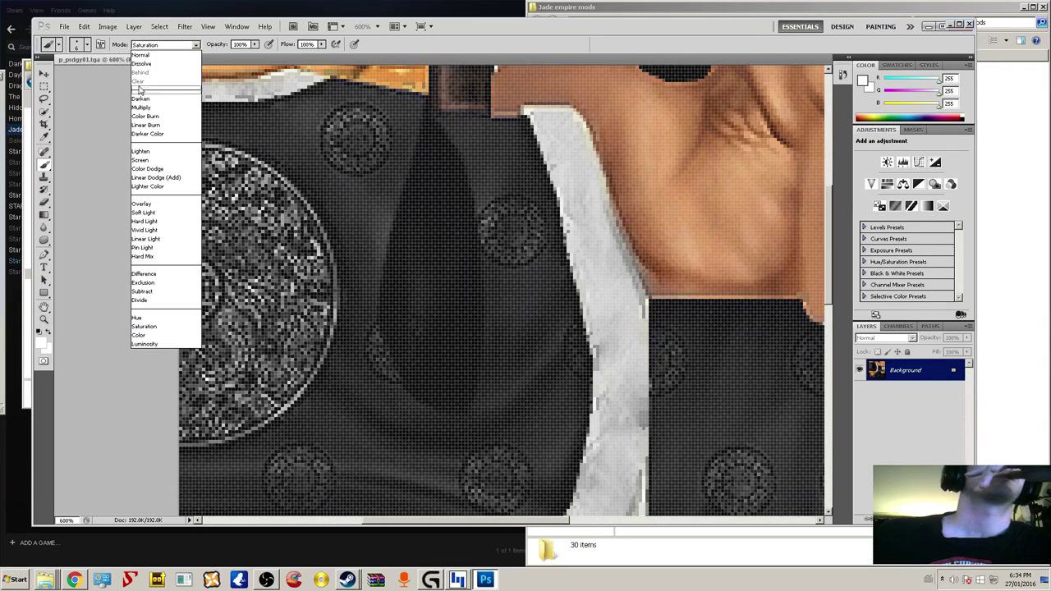
left_click(149, 339)
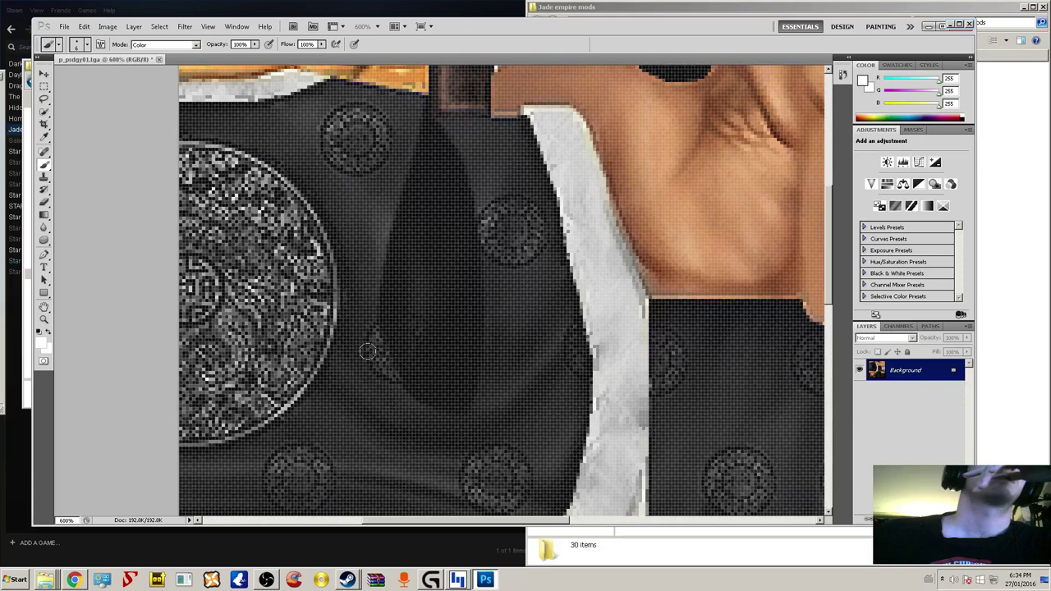
left_click(168, 46)
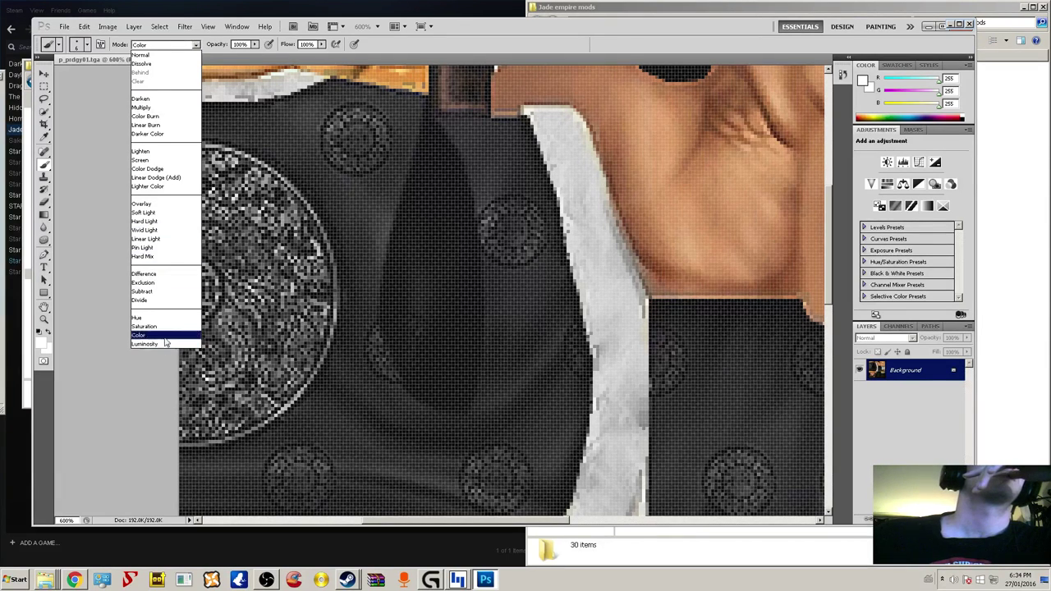
left_click(164, 274)
- Try white Difference strokes over the large emblem and the adjoining robe, and step back through all of them
mouse_move(325, 201)
left_mouse_down()
mouse_move(344, 292)
mouse_move(305, 283)
mouse_move(305, 329)
mouse_move(299, 201)
mouse_move(263, 312)
mouse_move(221, 271)
mouse_move(247, 246)
mouse_move(197, 333)
mouse_move(291, 304)
mouse_move(324, 246)
mouse_move(319, 342)
mouse_move(266, 398)
mouse_move(297, 354)
mouse_move(336, 235)
mouse_move(271, 394)
mouse_move(329, 205)
mouse_move(205, 370)
left_mouse_up()
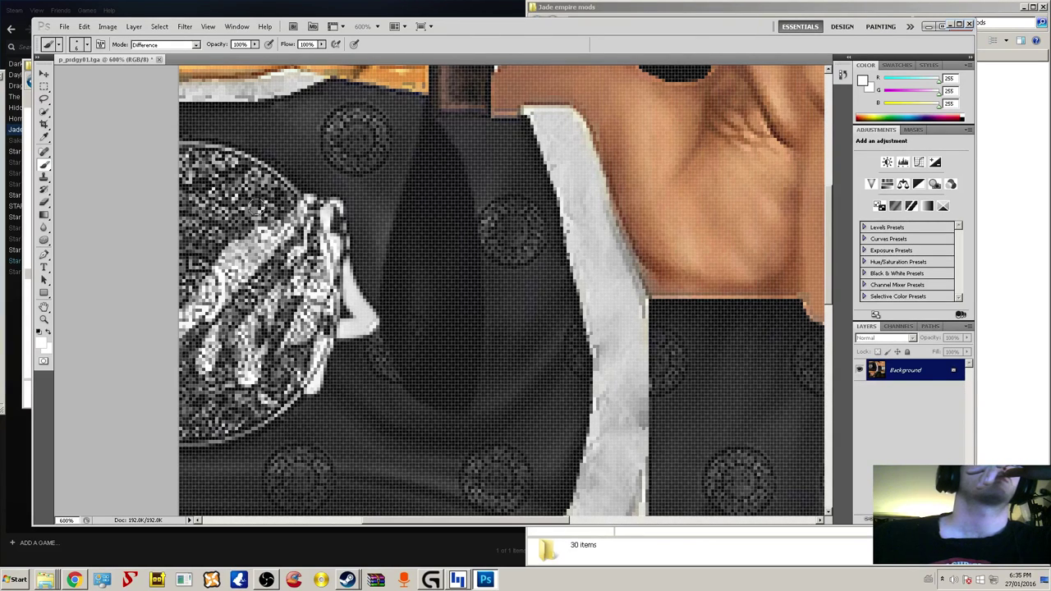
left_click(83, 27)
left_click(91, 55)
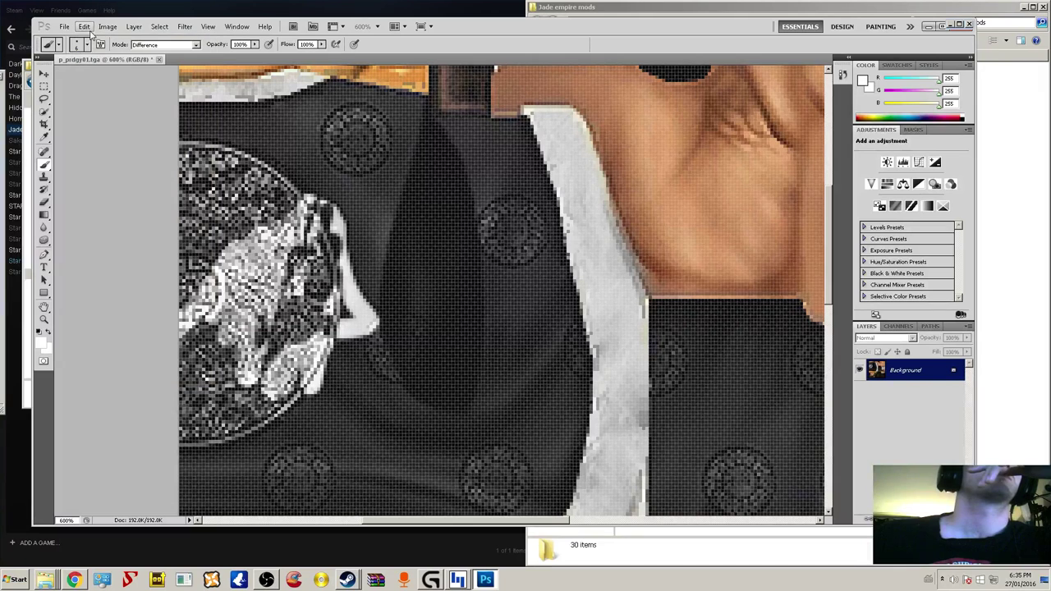
left_click(84, 26)
left_click(92, 56)
left_click(84, 26)
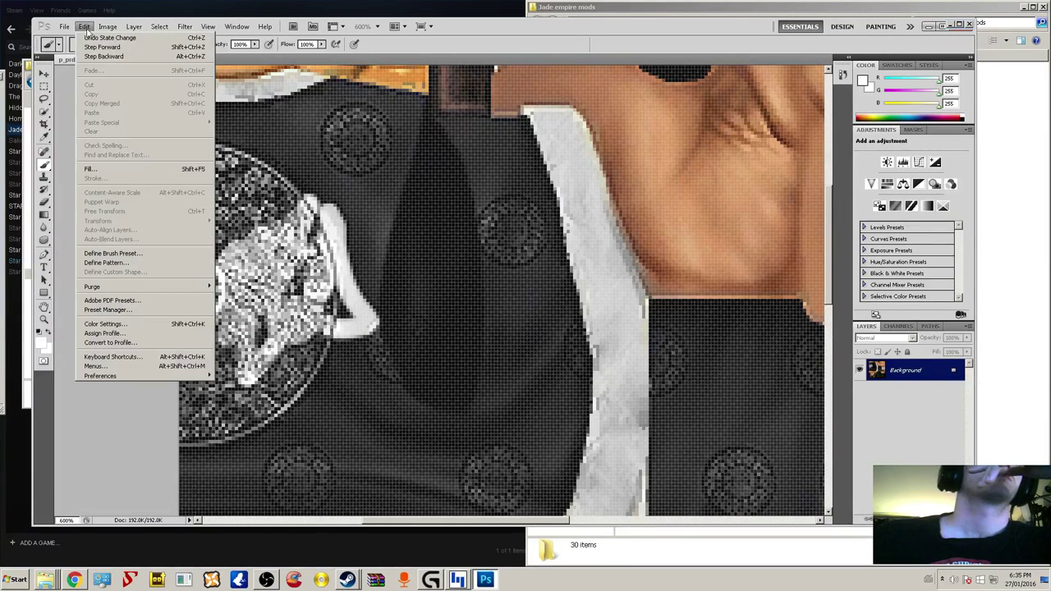
left_click(93, 56)
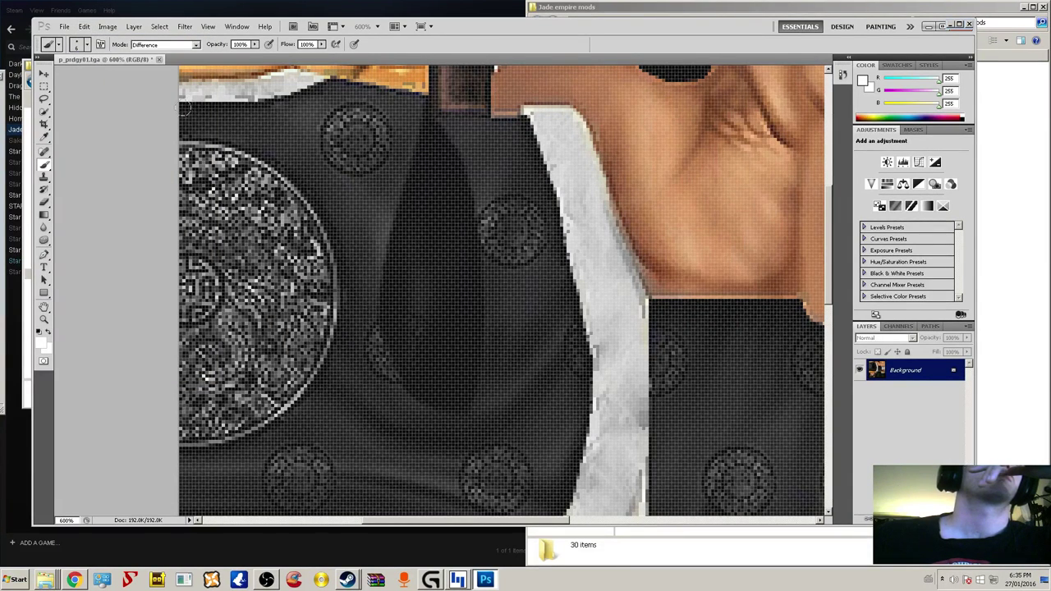
- Try a white Difference stroke along the robe's upper edge and across the emblems, and undo it
mouse_move(183, 109)
left_mouse_down()
mouse_move(263, 113)
mouse_move(348, 87)
mouse_move(468, 124)
mouse_move(510, 174)
mouse_move(451, 394)
mouse_move(505, 226)
mouse_move(471, 246)
mouse_move(234, 259)
mouse_move(238, 283)
mouse_move(433, 333)
mouse_move(185, 306)
mouse_move(188, 275)
mouse_move(329, 291)
mouse_move(197, 238)
mouse_move(271, 234)
mouse_move(185, 213)
mouse_move(193, 201)
mouse_move(279, 197)
left_mouse_up()
mouse_move(429, 224)
left_mouse_down()
mouse_move(407, 254)
mouse_move(383, 261)
left_mouse_up()
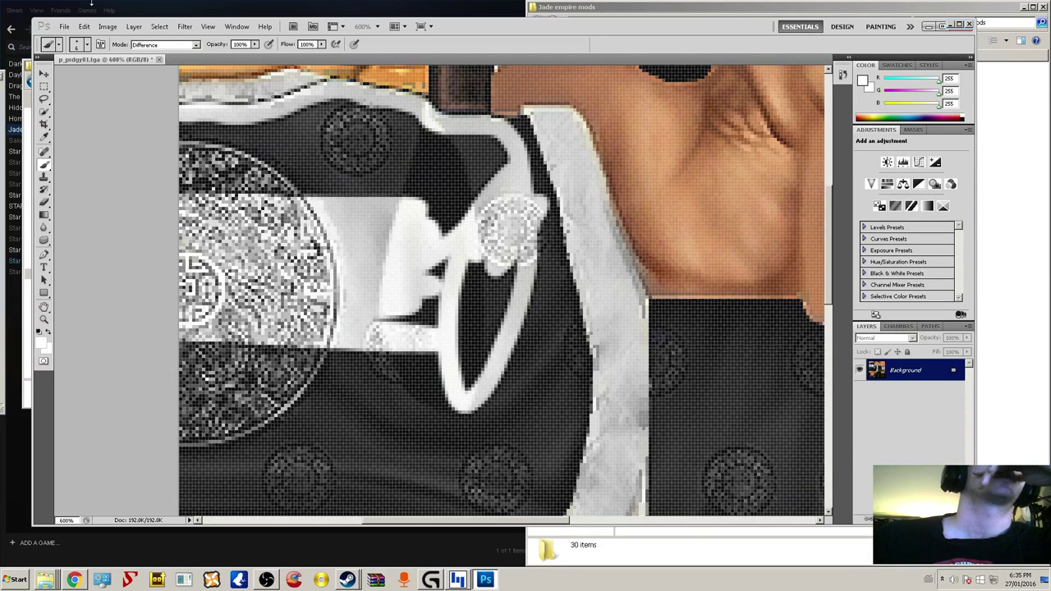
left_click(83, 26)
left_click(104, 56)
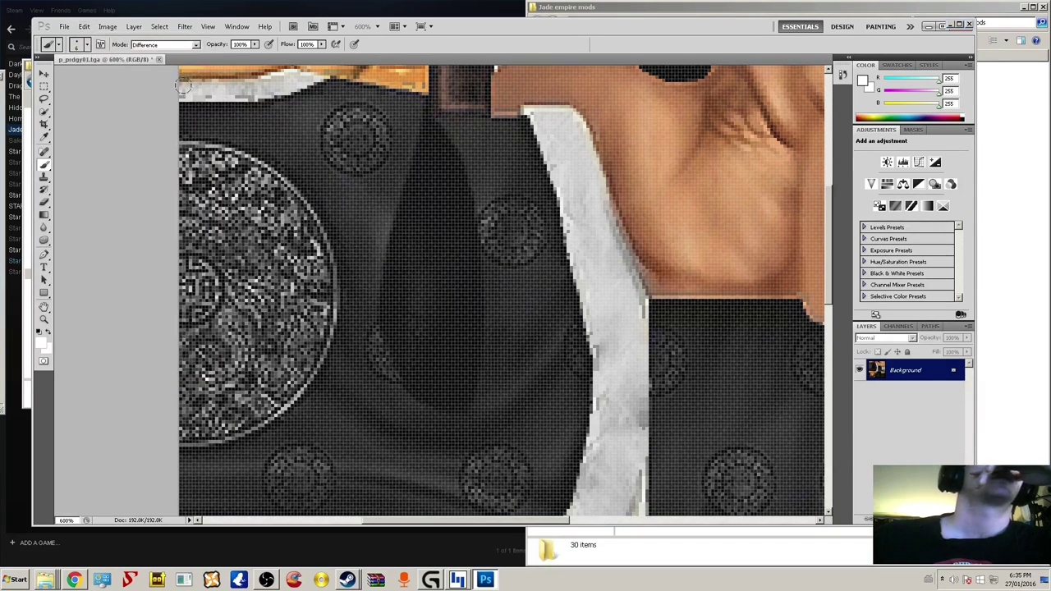
- Invert the dark robe, its large emblem and small medallions to near-white with white Difference brush strokes, keeping inside the white trim
mouse_move(184, 107)
left_mouse_down()
mouse_move(257, 109)
mouse_move(327, 86)
mouse_move(409, 100)
mouse_move(448, 124)
mouse_move(531, 123)
mouse_move(575, 314)
mouse_move(570, 462)
mouse_move(542, 517)
mouse_move(418, 511)
mouse_move(505, 447)
mouse_move(548, 447)
mouse_move(444, 474)
mouse_move(458, 491)
mouse_move(421, 493)
mouse_move(523, 510)
mouse_move(577, 473)
mouse_move(555, 328)
mouse_move(504, 316)
mouse_move(373, 423)
mouse_move(383, 331)
mouse_move(504, 133)
mouse_move(288, 361)
mouse_move(193, 332)
mouse_move(366, 236)
mouse_move(181, 284)
mouse_move(310, 335)
mouse_move(381, 300)
mouse_move(189, 205)
mouse_move(168, 263)
left_mouse_up()
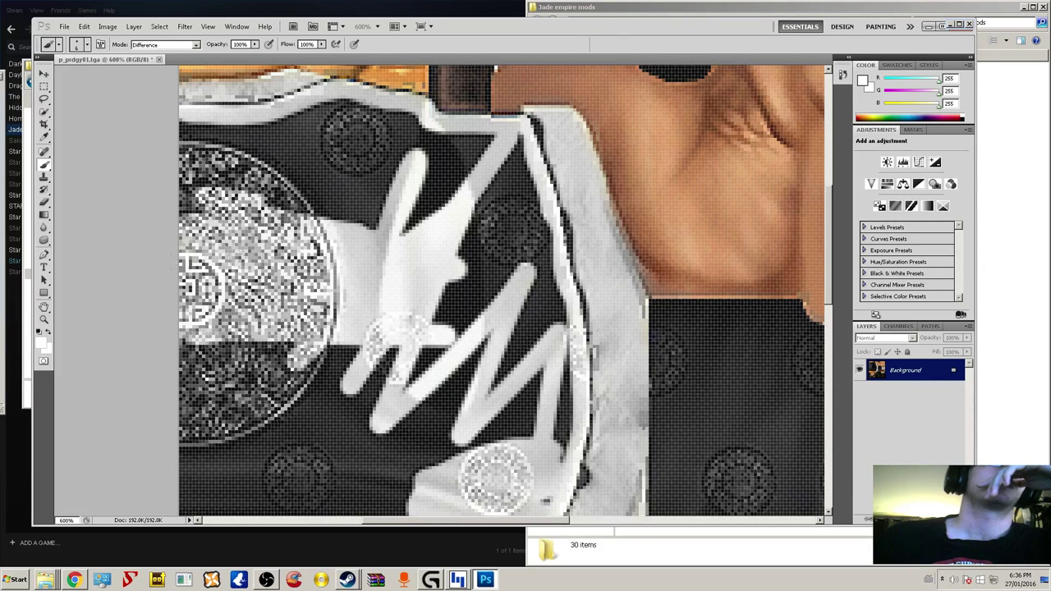
mouse_move(361, 227)
left_mouse_down()
mouse_move(312, 220)
mouse_move(378, 193)
mouse_move(150, 134)
mouse_move(279, 123)
mouse_move(357, 103)
mouse_move(300, 105)
mouse_move(361, 138)
mouse_move(229, 168)
mouse_move(183, 197)
mouse_move(172, 195)
mouse_move(246, 173)
mouse_move(263, 155)
mouse_move(402, 160)
mouse_move(328, 152)
mouse_move(402, 121)
mouse_move(410, 144)
mouse_move(423, 127)
mouse_move(381, 113)
mouse_move(446, 155)
mouse_move(394, 173)
mouse_move(388, 186)
mouse_move(464, 140)
mouse_move(447, 138)
mouse_move(501, 148)
mouse_move(493, 139)
mouse_move(501, 177)
mouse_move(429, 212)
mouse_move(497, 206)
mouse_move(525, 175)
mouse_move(557, 308)
mouse_move(516, 212)
mouse_move(542, 299)
mouse_move(519, 201)
mouse_move(464, 333)
mouse_move(419, 352)
mouse_move(411, 382)
mouse_move(312, 385)
mouse_move(351, 345)
mouse_move(275, 357)
mouse_move(406, 325)
mouse_move(519, 188)
mouse_move(484, 246)
mouse_move(497, 328)
mouse_move(523, 320)
left_mouse_up()
mouse_move(526, 327)
left_mouse_down()
mouse_move(511, 347)
mouse_move(454, 369)
mouse_move(351, 455)
mouse_move(364, 441)
mouse_move(346, 412)
mouse_move(256, 410)
mouse_move(187, 340)
left_mouse_up()
mouse_move(191, 386)
left_mouse_down()
mouse_move(238, 437)
mouse_move(312, 459)
mouse_move(279, 463)
left_mouse_up()
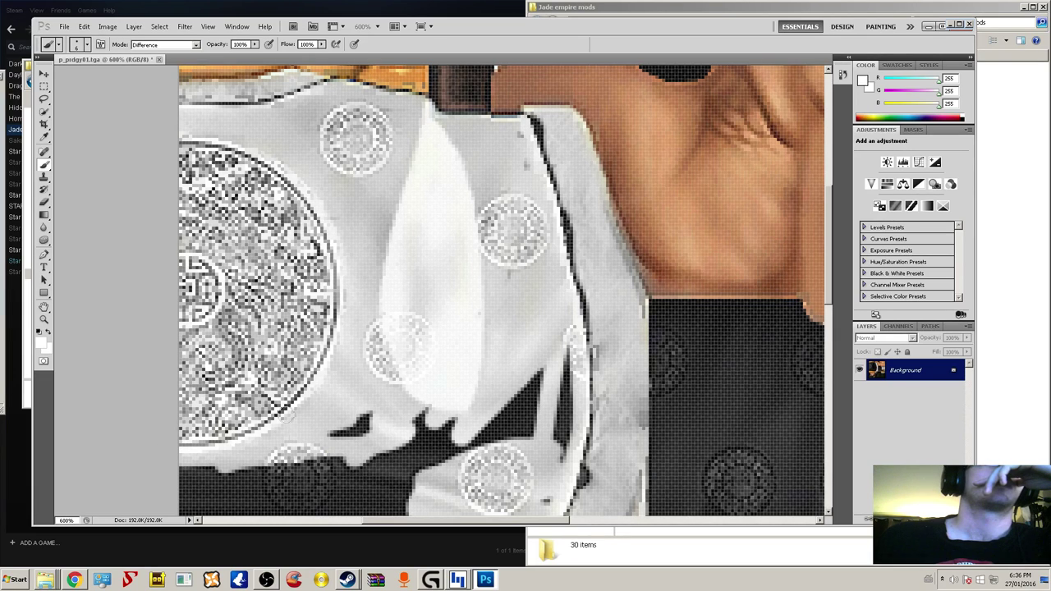
mouse_move(291, 416)
left_mouse_down()
mouse_move(352, 411)
mouse_move(342, 440)
mouse_move(321, 435)
mouse_move(479, 403)
mouse_move(541, 344)
mouse_move(566, 337)
mouse_move(557, 450)
left_mouse_up()
mouse_move(536, 496)
left_mouse_down()
mouse_move(548, 408)
mouse_move(501, 410)
mouse_move(472, 447)
mouse_move(525, 394)
mouse_move(454, 441)
mouse_move(337, 480)
mouse_move(394, 505)
mouse_move(329, 509)
mouse_move(401, 475)
mouse_move(353, 505)
mouse_move(251, 489)
mouse_move(427, 466)
left_mouse_up()
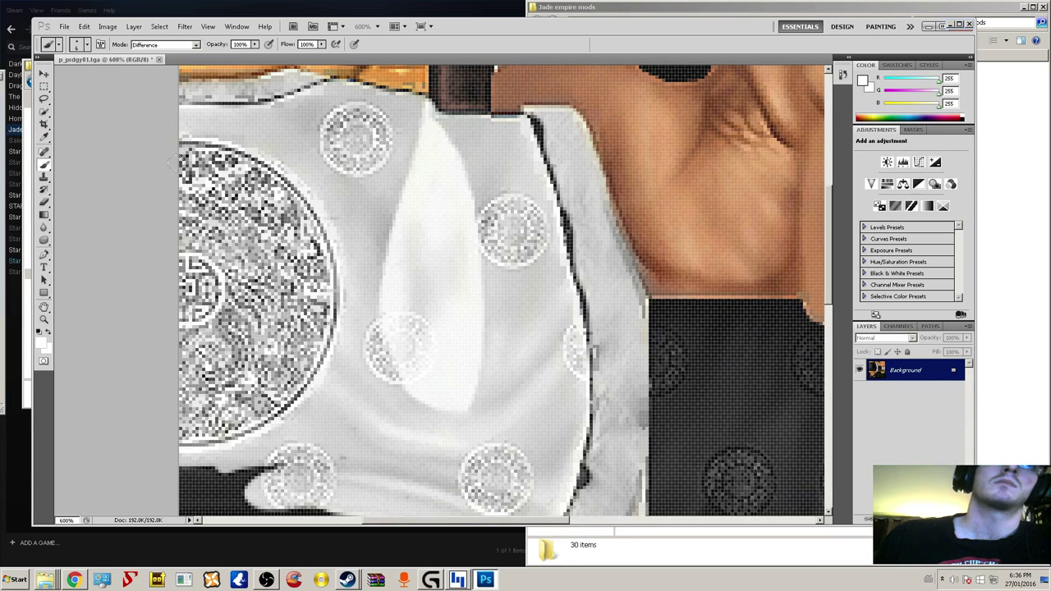
mouse_move(253, 438)
left_mouse_down()
mouse_move(192, 468)
mouse_move(183, 503)
mouse_move(179, 446)
mouse_move(202, 464)
mouse_move(189, 488)
mouse_move(341, 502)
mouse_move(185, 501)
left_mouse_up()
- Try a white Difference stroke along the dark strip between the robe and the orange sash, and undo it
scroll(460, 435, "down", 3)
scroll(448, 456, "down", 1)
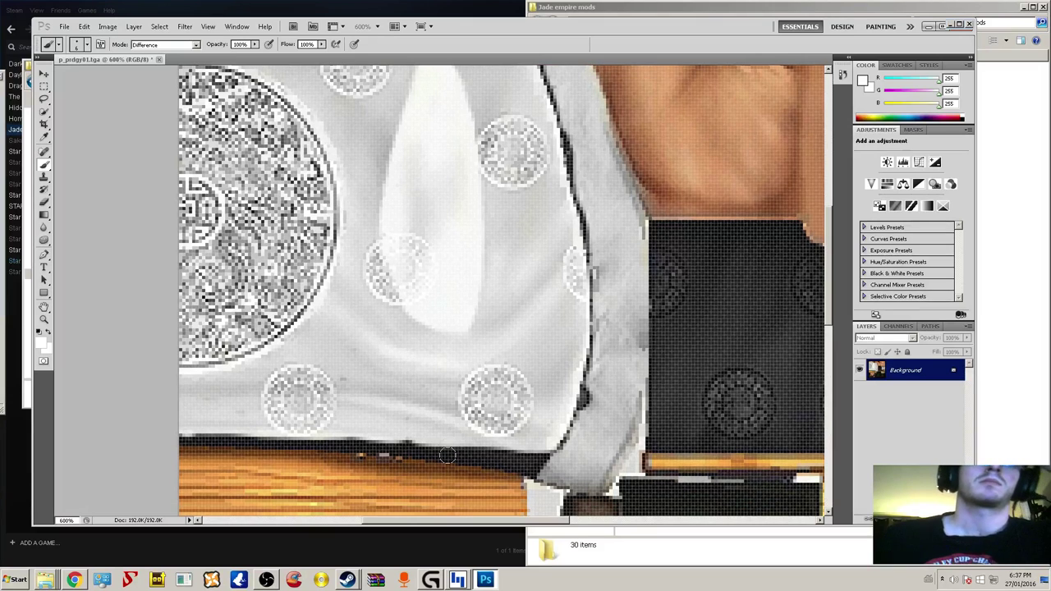
mouse_move(538, 459)
left_mouse_down()
mouse_move(396, 437)
mouse_move(215, 429)
left_mouse_up()
left_click(64, 25)
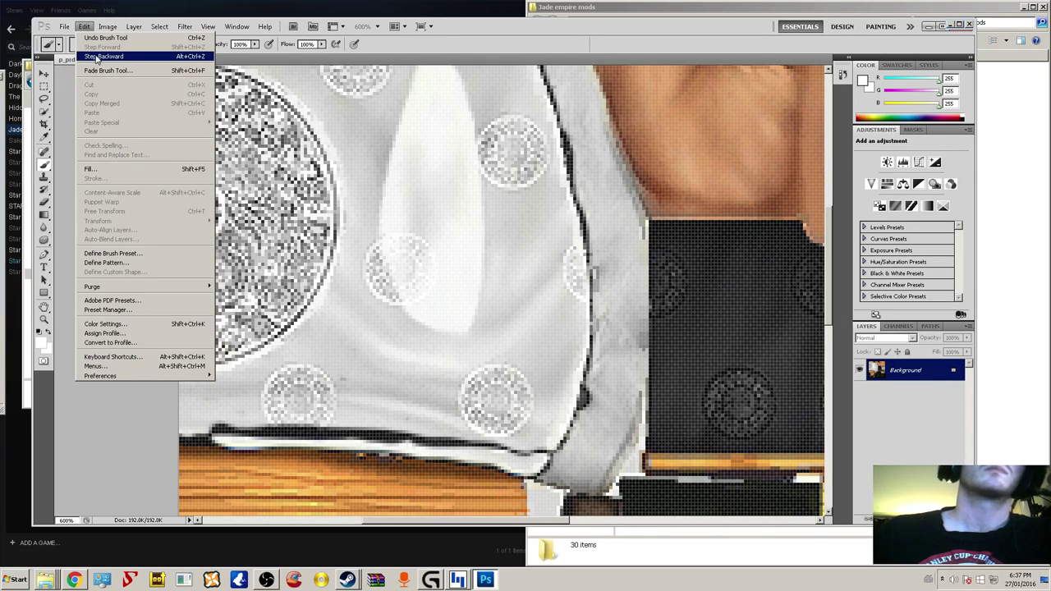
left_click(96, 56)
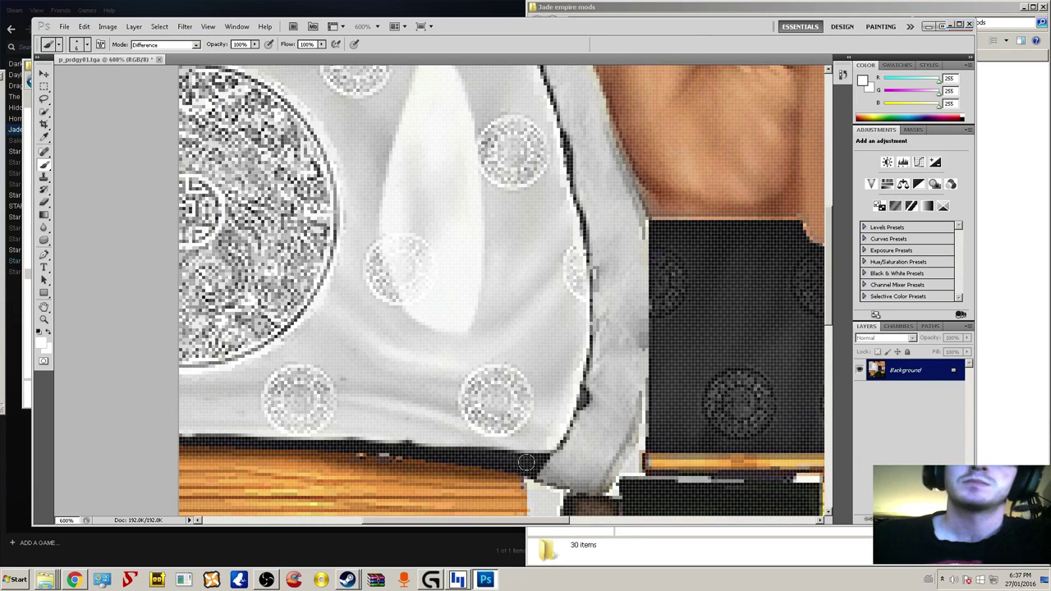
- Try a short white Difference stroke on the dark strip near the grey trim corner, and undo it
mouse_move(539, 453)
left_mouse_down()
mouse_move(499, 466)
mouse_move(444, 444)
left_mouse_up()
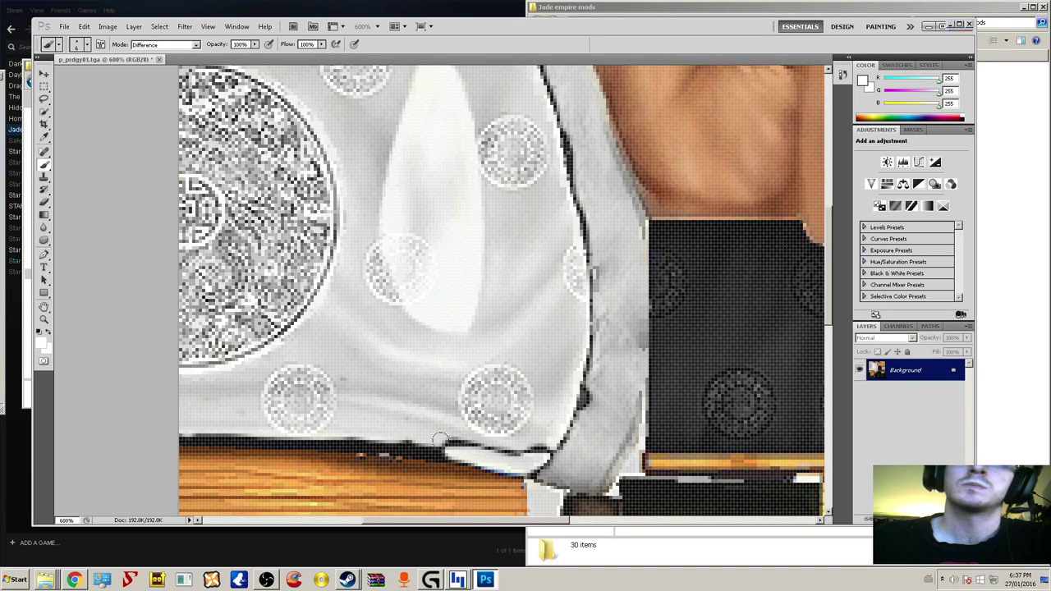
left_click(83, 26)
left_click(91, 38)
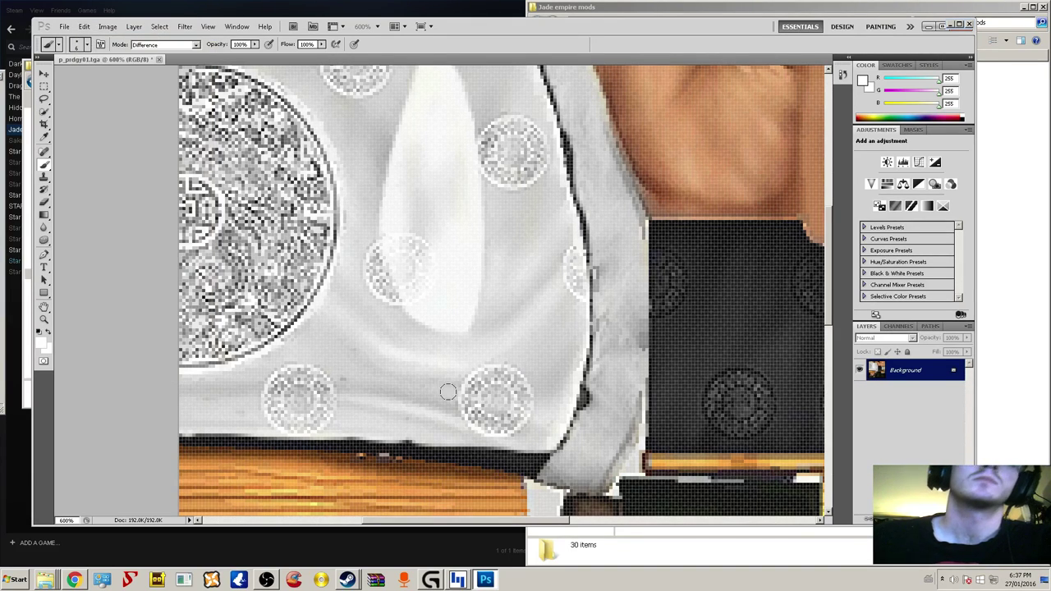
- Invert the dark strip between the robe and the orange sash with one long white Difference brush stroke along its full length
mouse_move(527, 464)
left_mouse_down()
mouse_move(530, 448)
mouse_move(505, 456)
mouse_move(517, 459)
mouse_move(165, 428)
left_mouse_up()
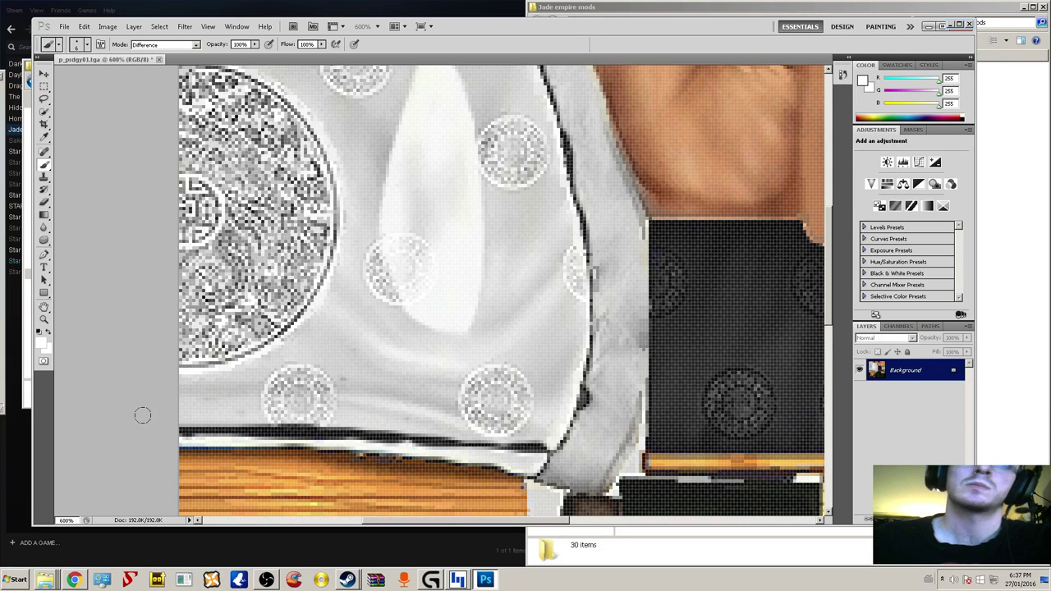
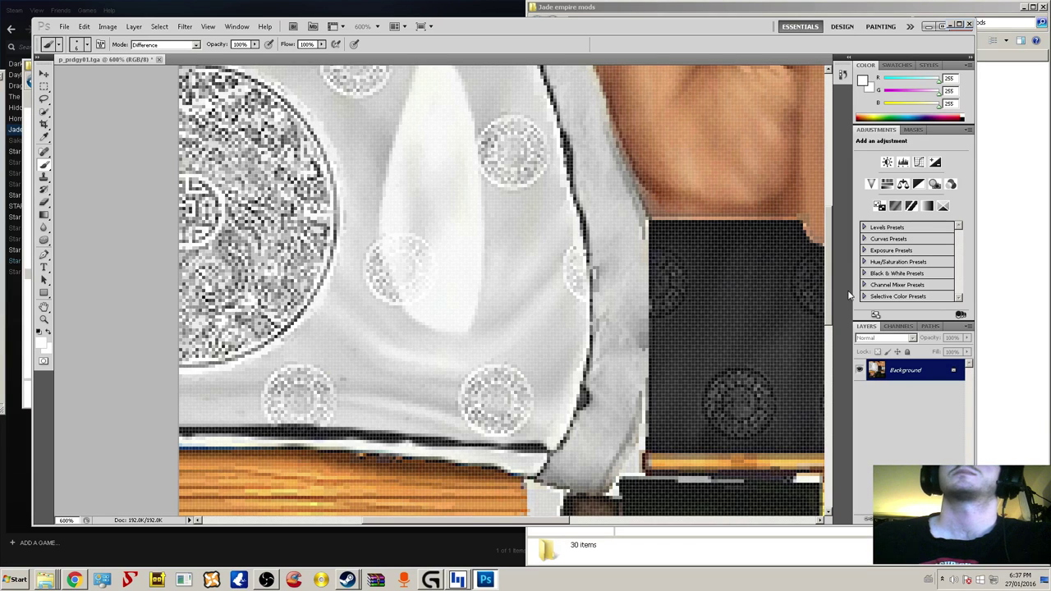
mouse_move(830, 300)
left_mouse_down()
mouse_move(842, 221)
mouse_move(838, 237)
left_mouse_up()
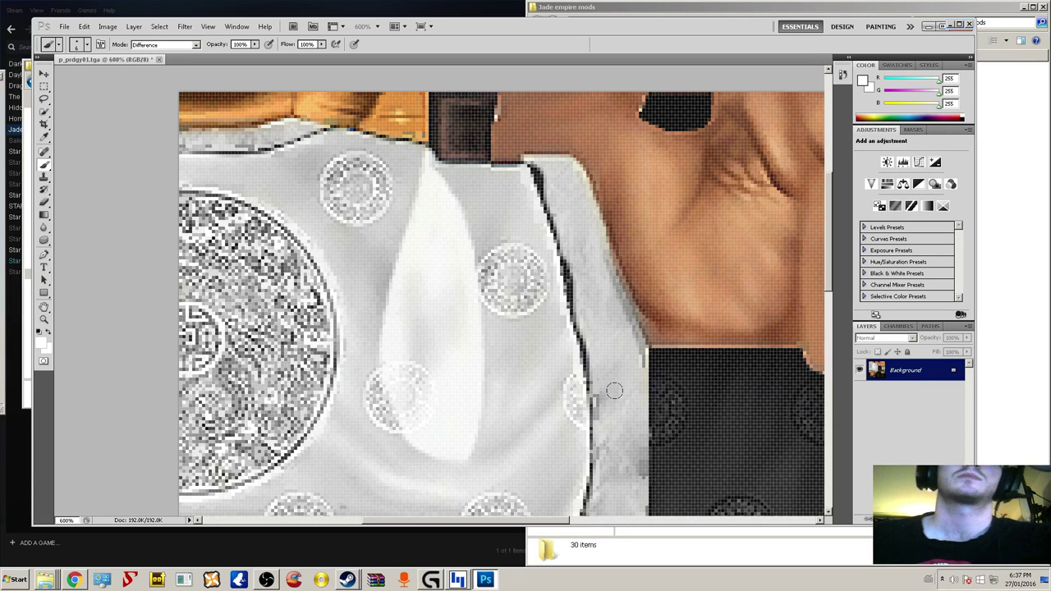
scroll(610, 387, "down", 5)
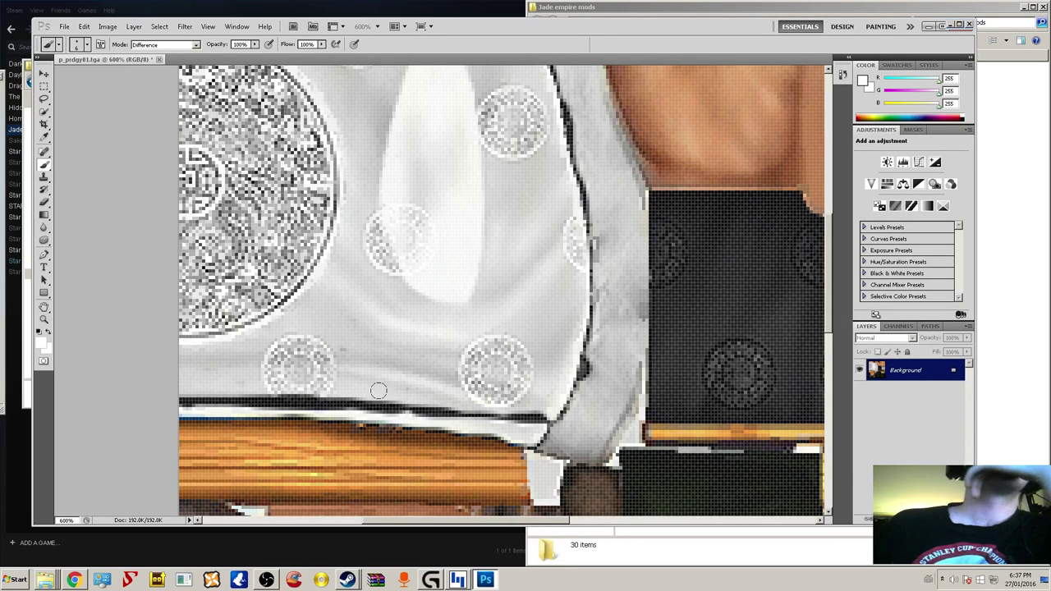
- Try the Hue and Saturation brush modes on the remaining dark line above the sash, and return the brush to Difference
left_click(195, 45)
left_click(152, 318)
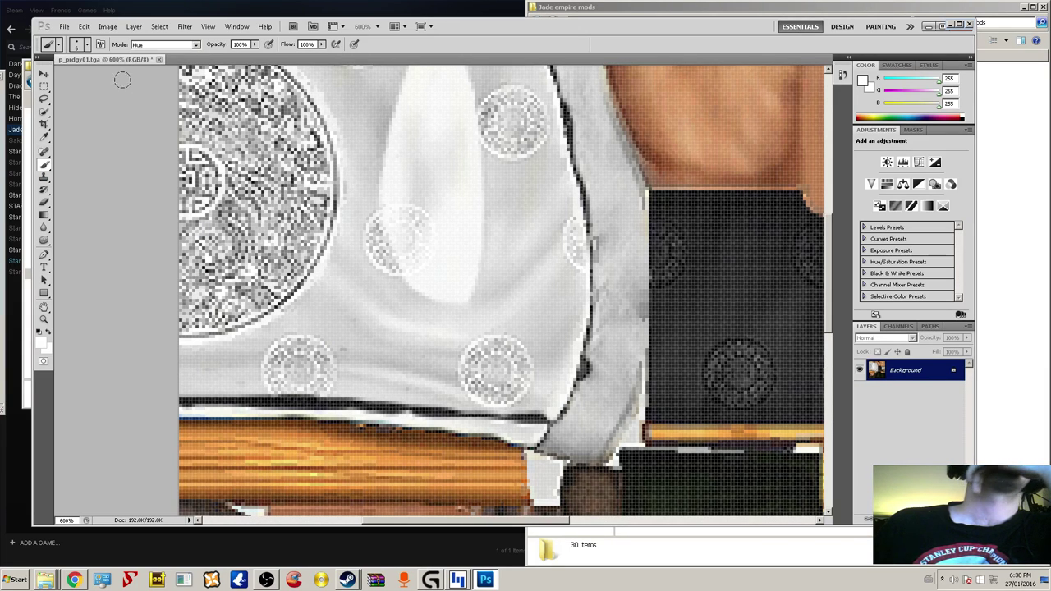
left_click(194, 45)
left_click(178, 326)
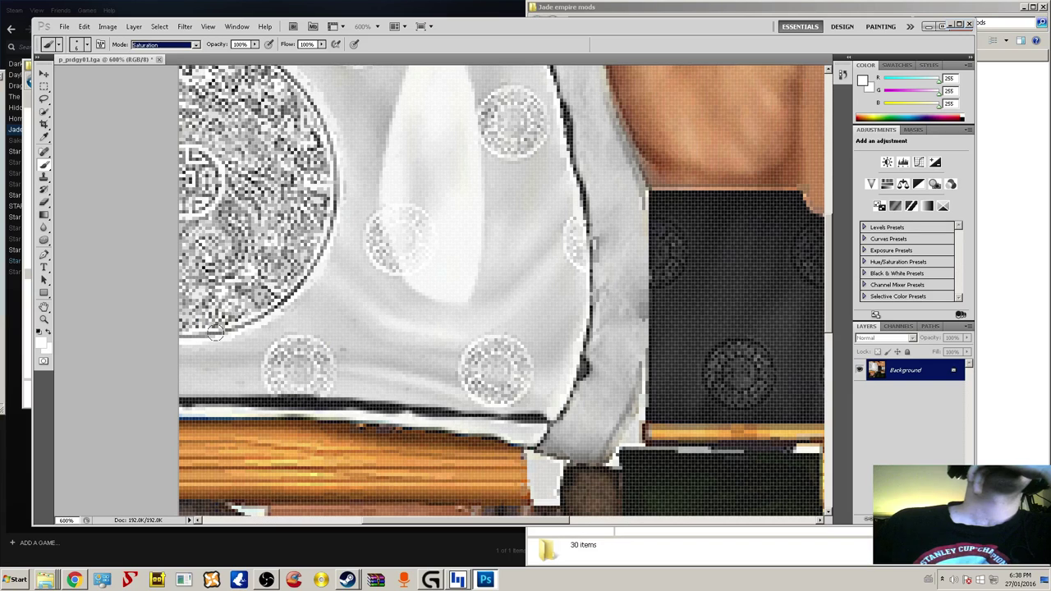
left_click_drag(515, 408, 529, 414)
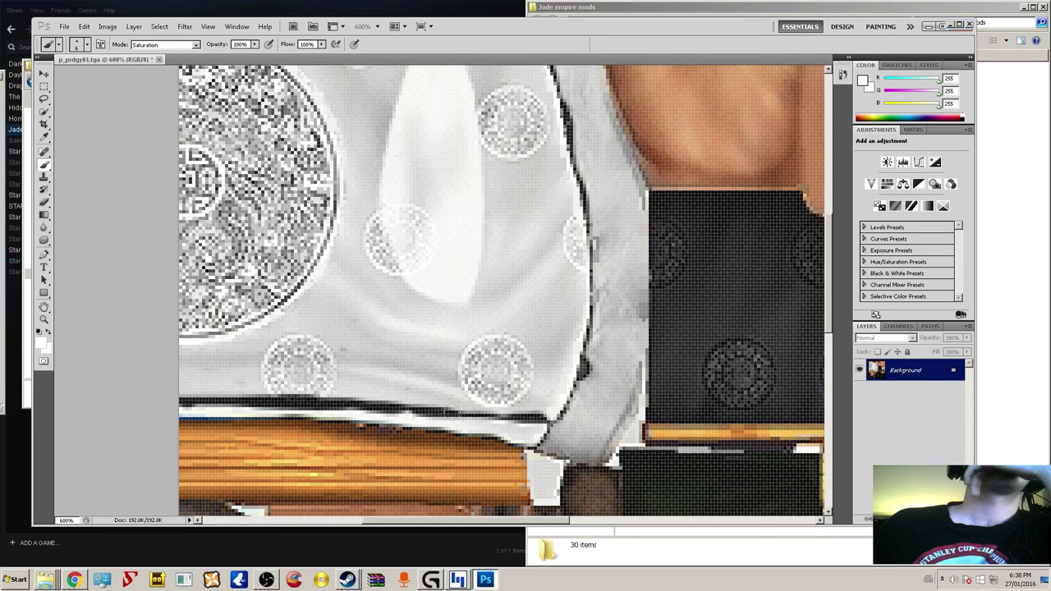
left_click(194, 45)
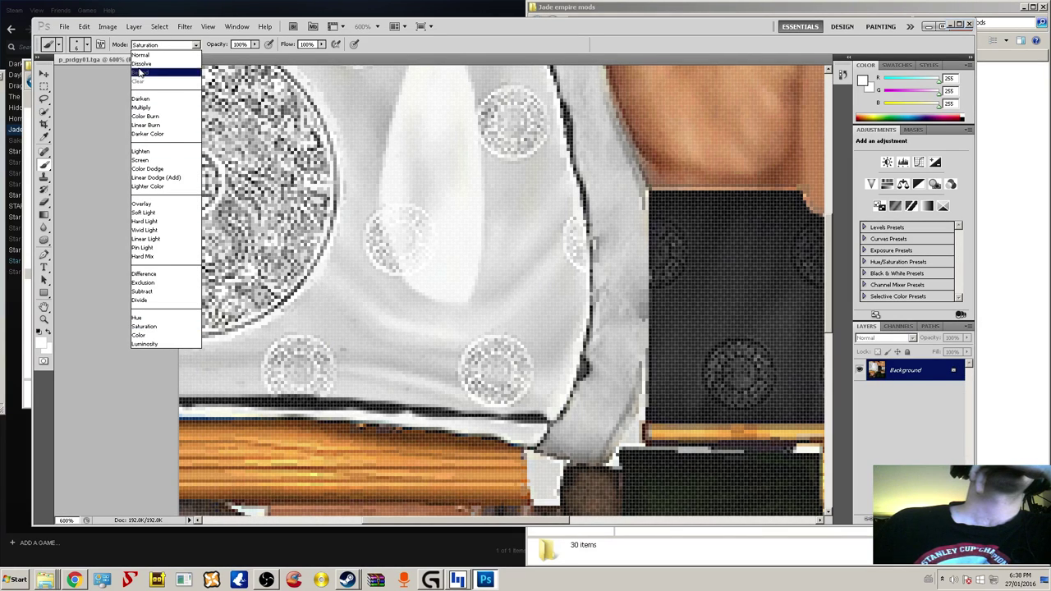
left_click(146, 274)
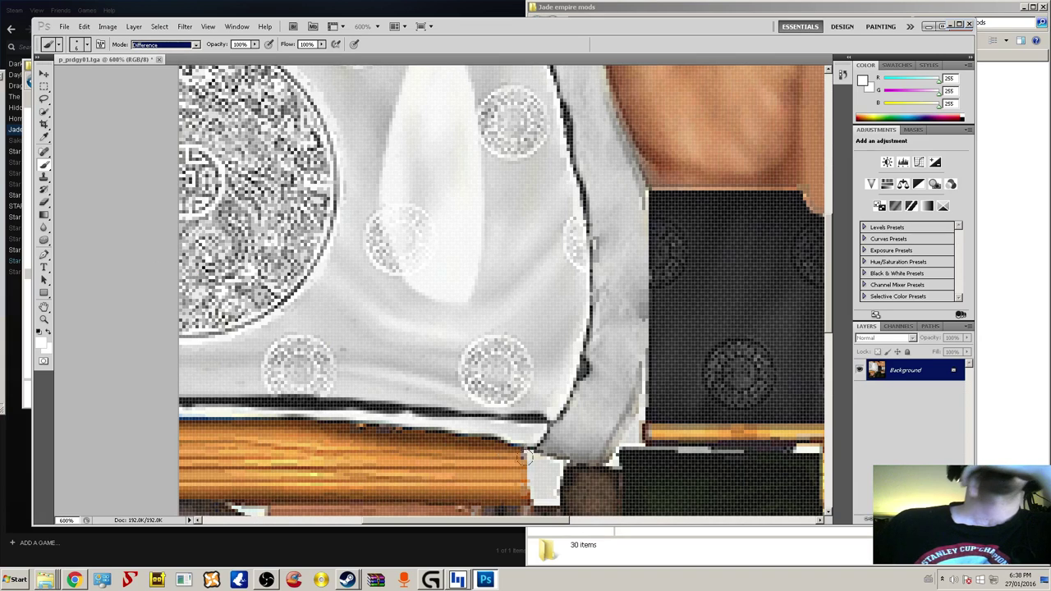
- Try a white Exclusion brush stroke along the dark line above the orange sash, and undo it
left_click(168, 46)
left_click(146, 283)
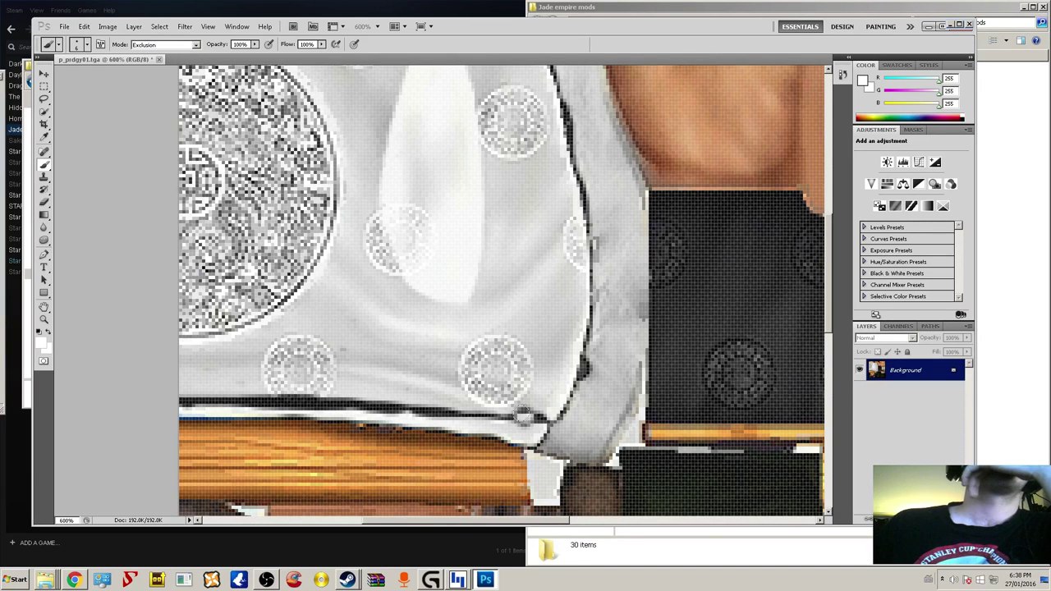
left_click(85, 26)
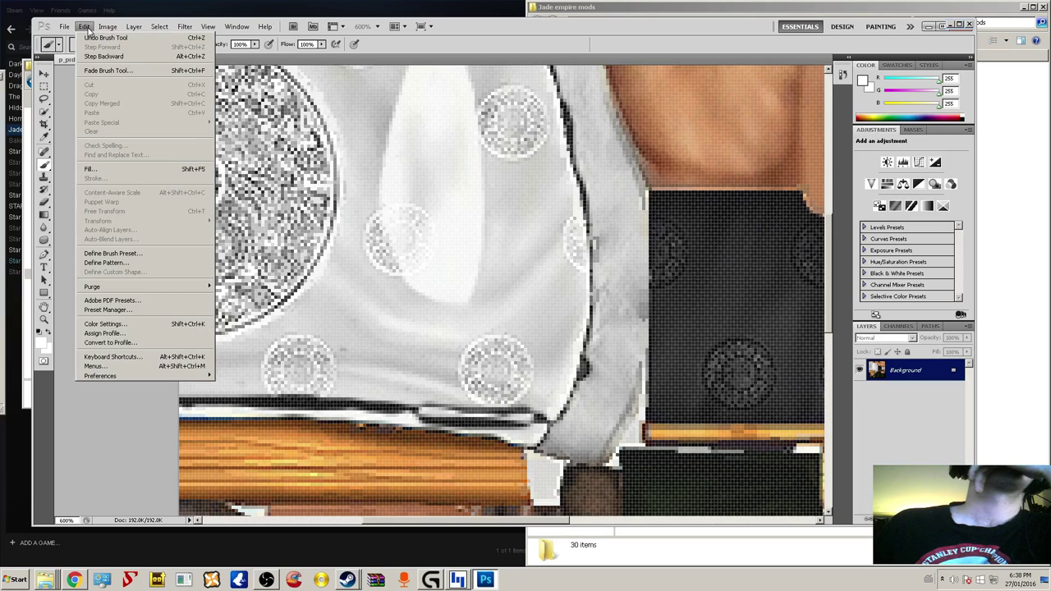
left_click(97, 37)
- Try white Subtract brush strokes along the dark line and on the robe between the lower medallions, and step back through both
left_click(146, 47)
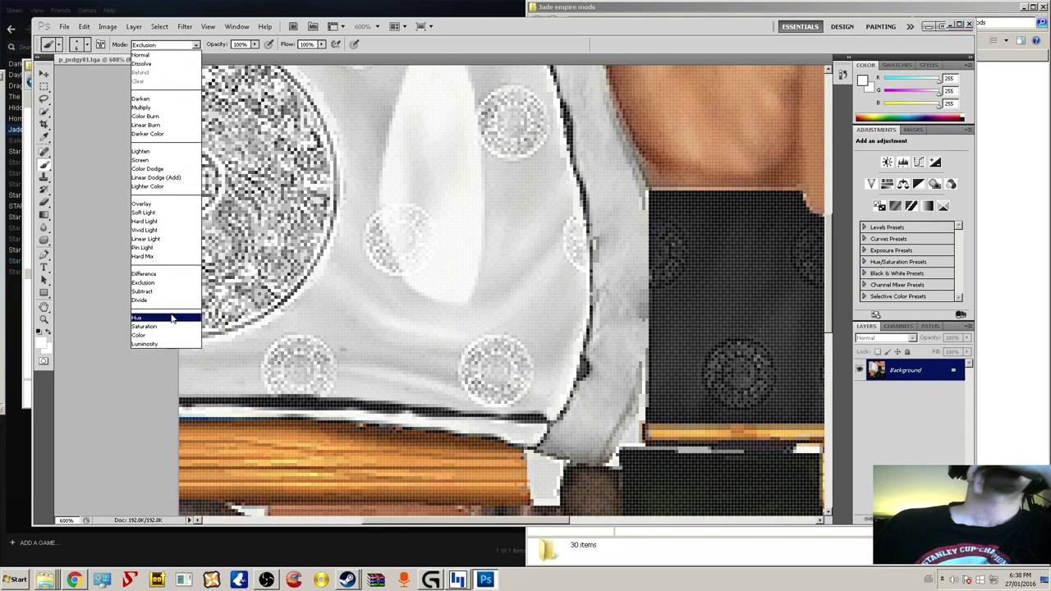
left_click(164, 292)
left_click_drag(549, 417, 251, 393)
left_click_drag(351, 368, 420, 335)
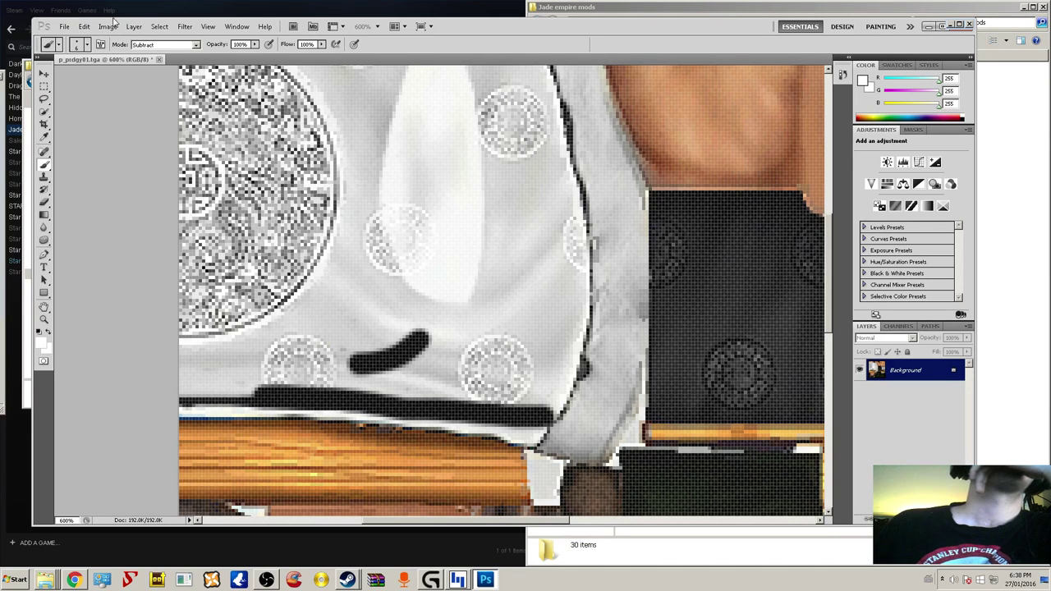
left_click(84, 26)
left_click(103, 56)
left_click(84, 27)
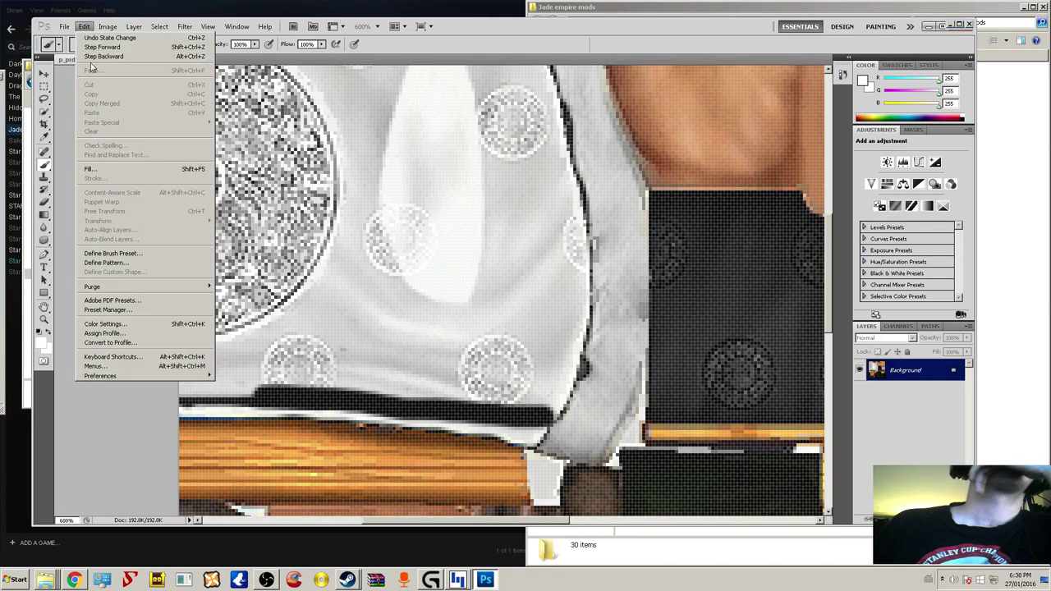
left_click(92, 57)
- Try tracing the dark line above the sash in Difference mode with a 1 px brush
left_click(168, 45)
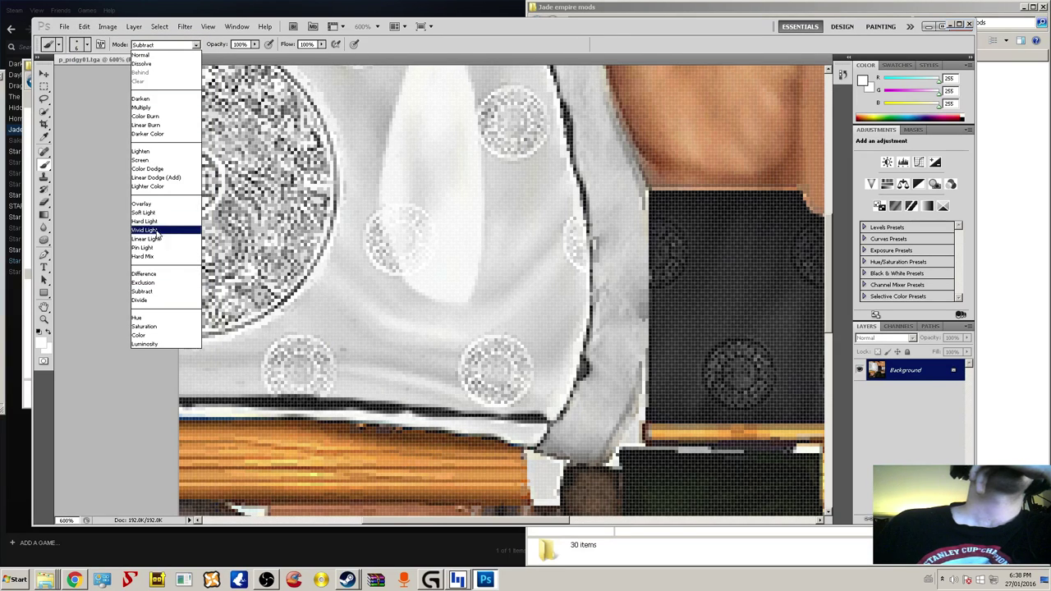
left_click(164, 274)
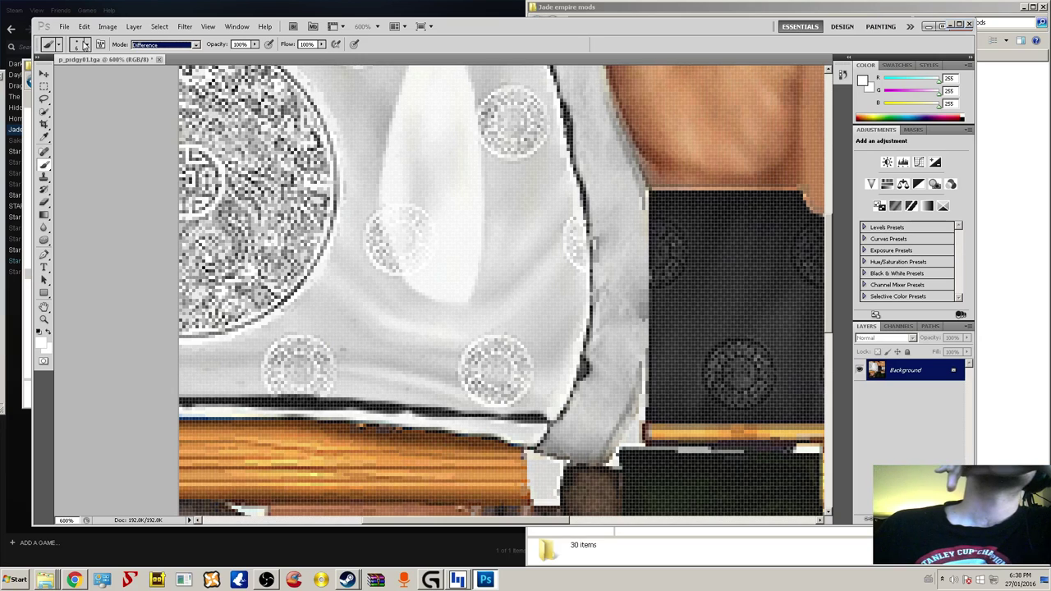
left_click(85, 45)
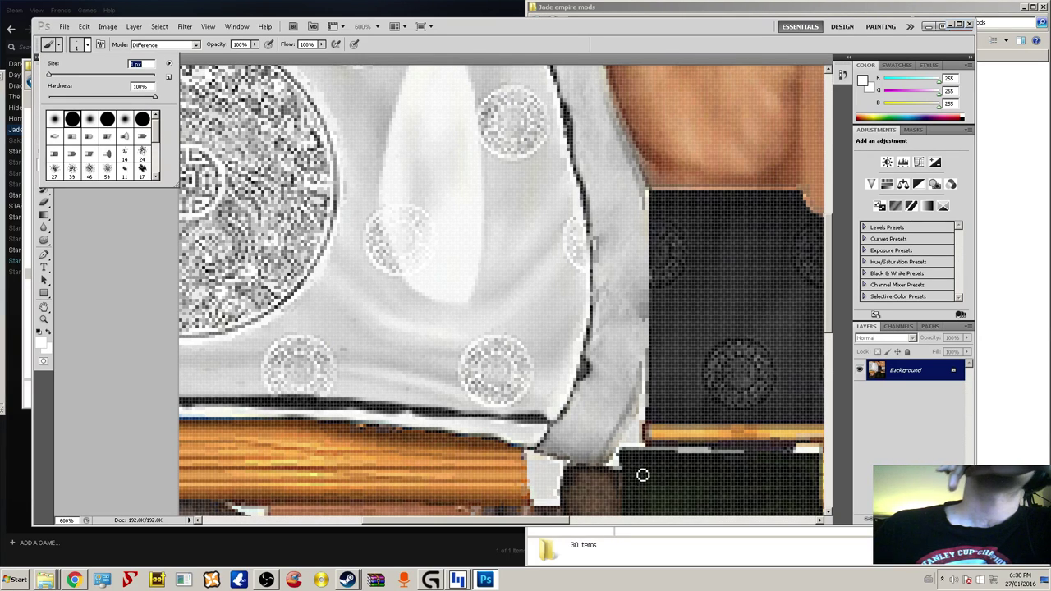
key("Return")
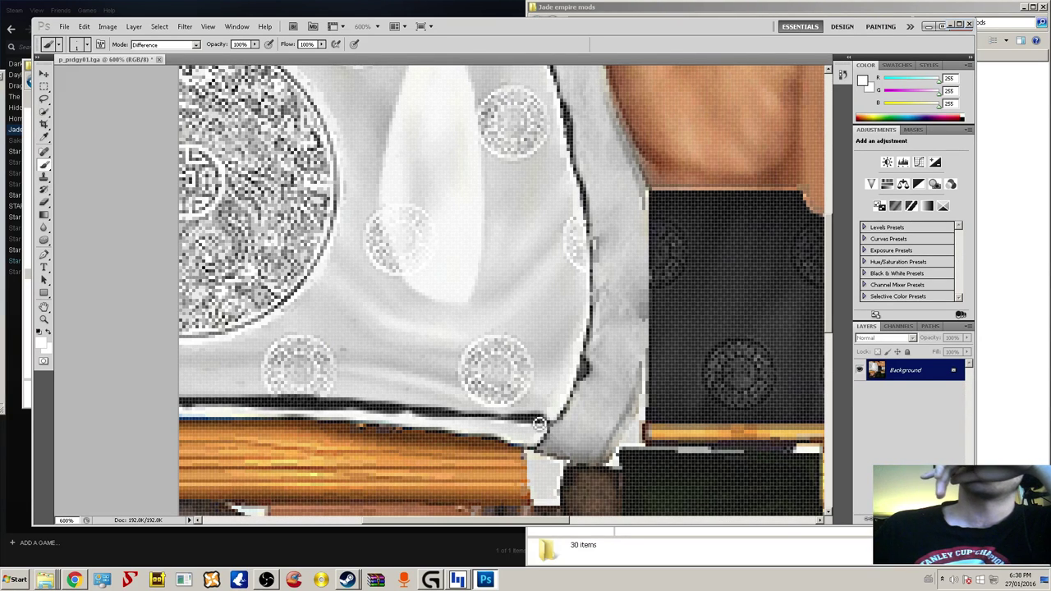
left_click_drag(534, 422, 242, 401)
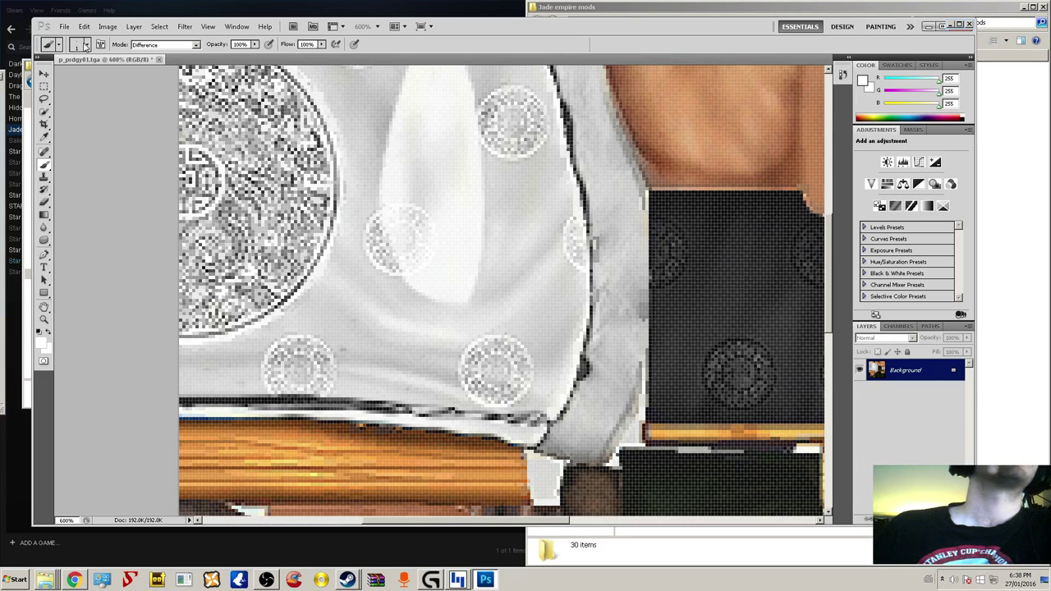
- Try a larger Difference brush along the same dark line, and step back through that stroke and the 1 px strokes
left_click(85, 46)
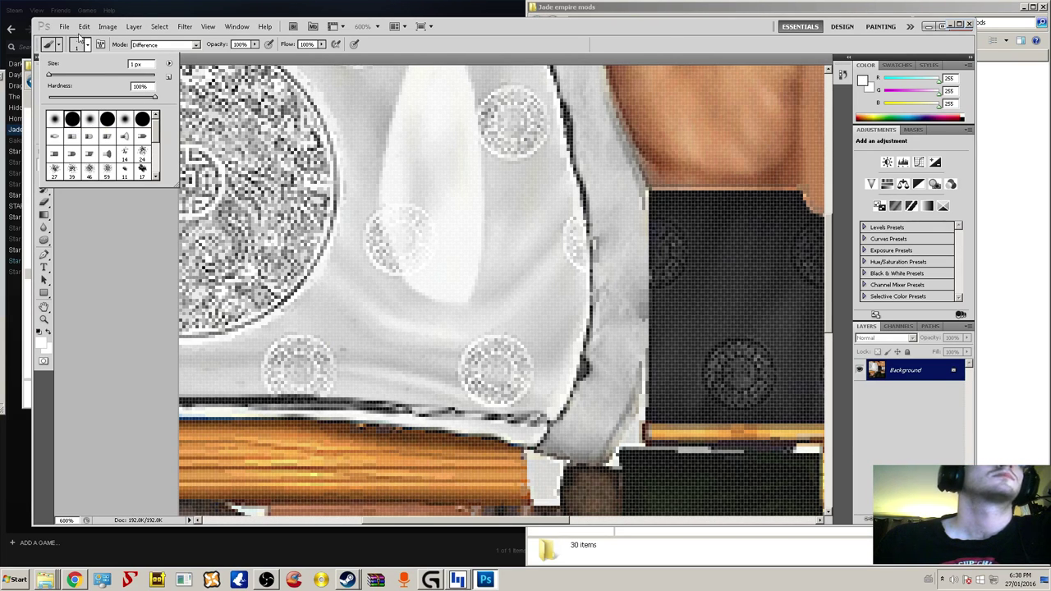
left_click(107, 261)
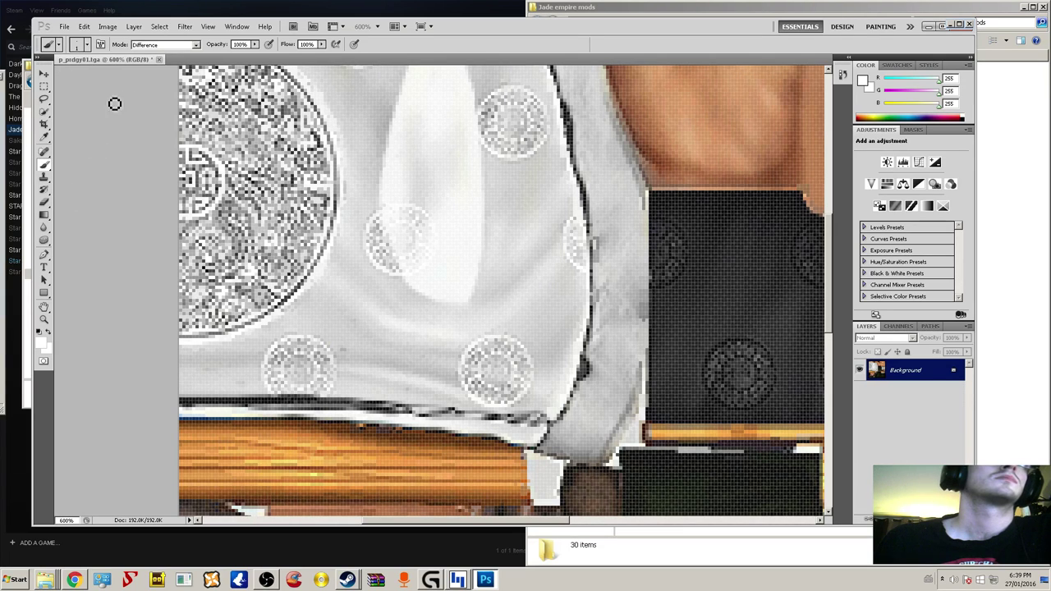
left_click(83, 50)
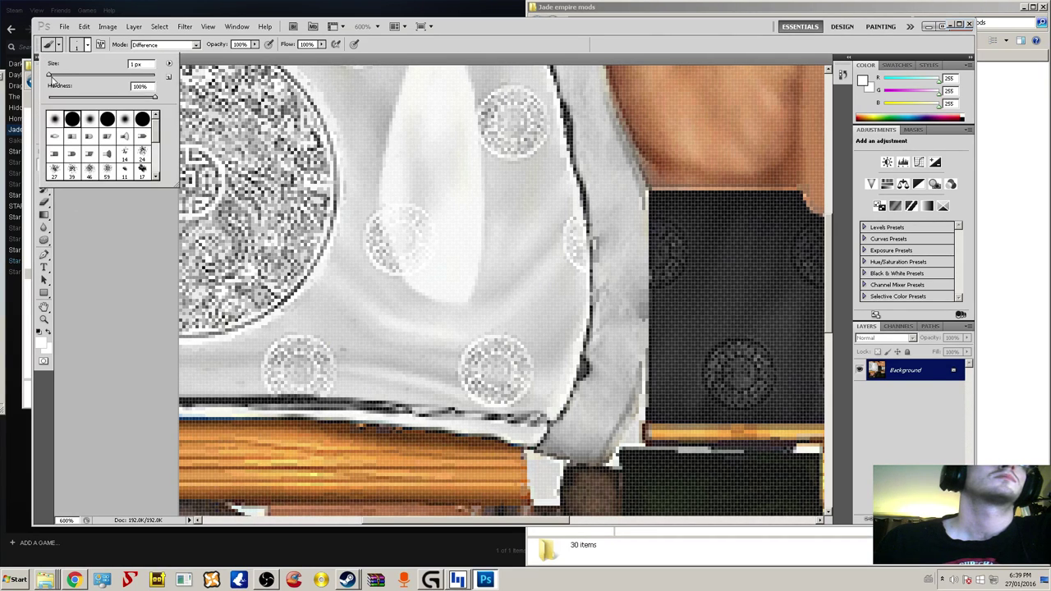
mouse_move(546, 421)
left_mouse_down()
mouse_move(285, 398)
mouse_move(175, 403)
left_mouse_up()
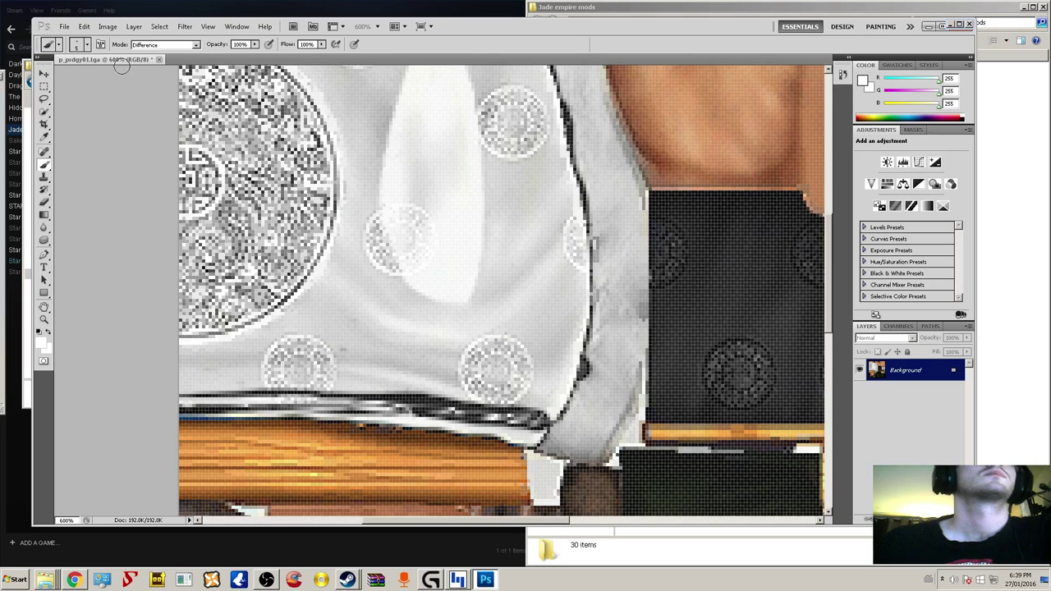
left_click(84, 26)
left_click(92, 56)
left_click(84, 26)
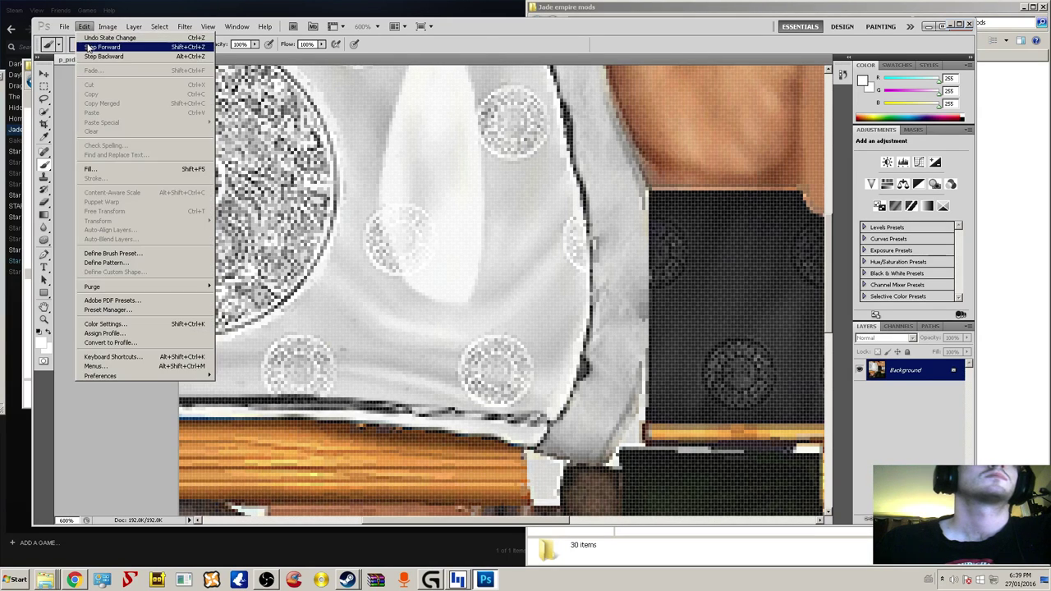
left_click(90, 57)
left_click(84, 27)
left_click(88, 57)
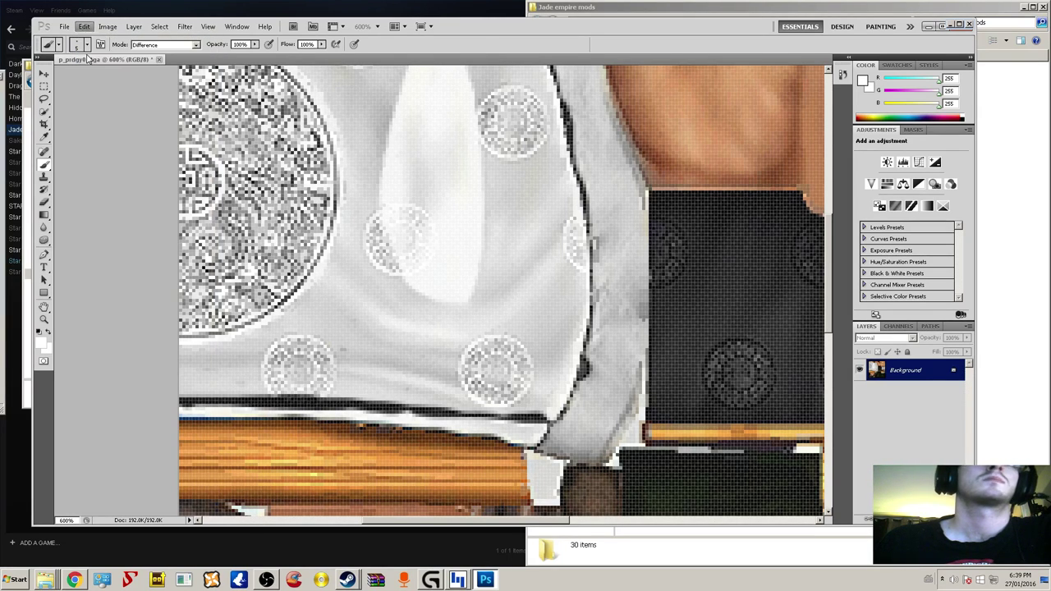
left_click(84, 26)
left_click(92, 57)
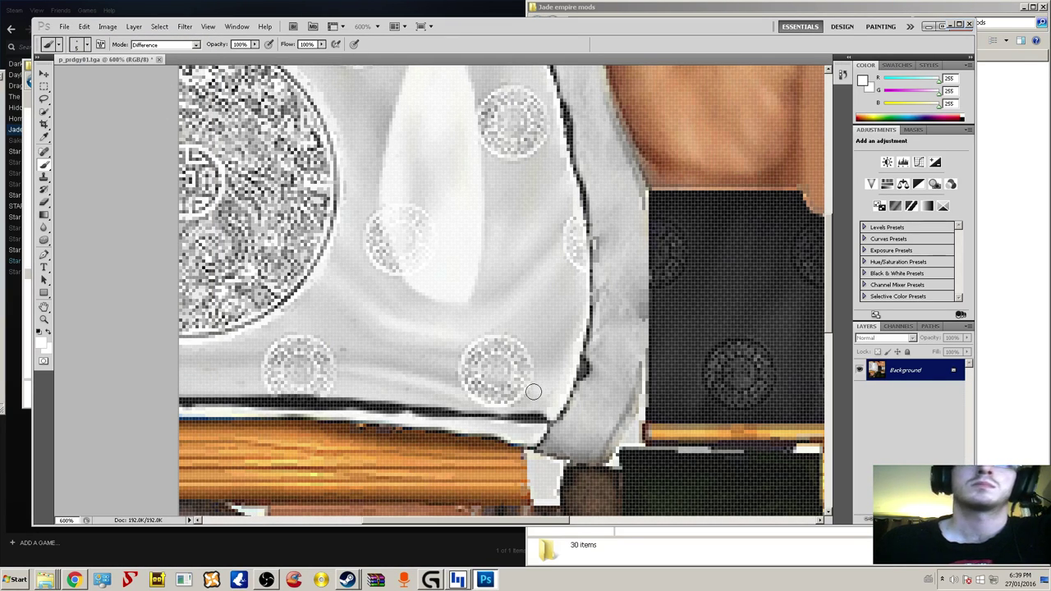
- Try another full-length white Difference stroke along the dark line at the robe's lower edge, and step back
left_click_drag(538, 417, 169, 397)
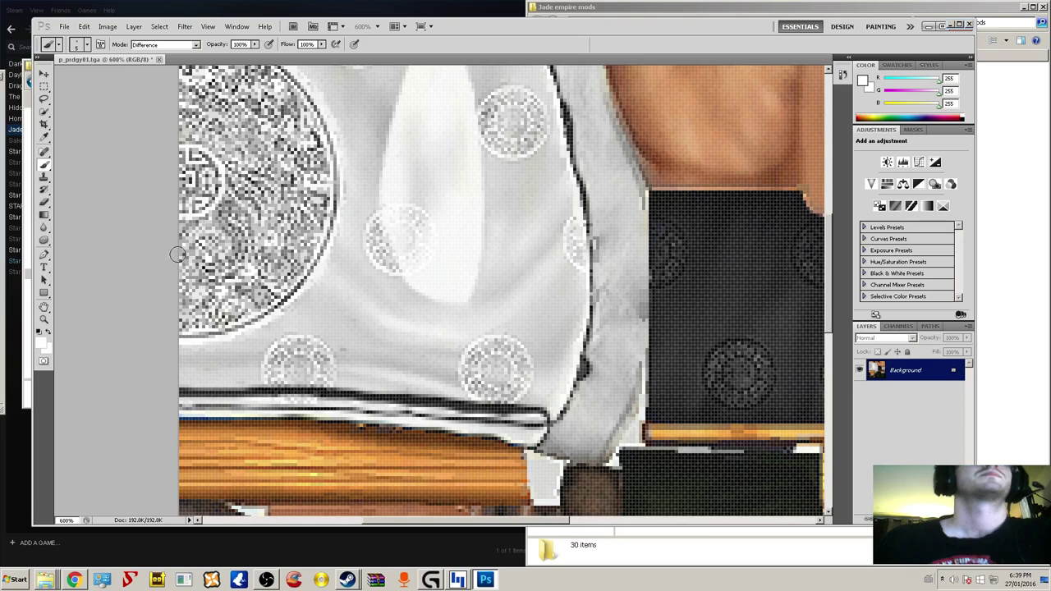
left_click(84, 26)
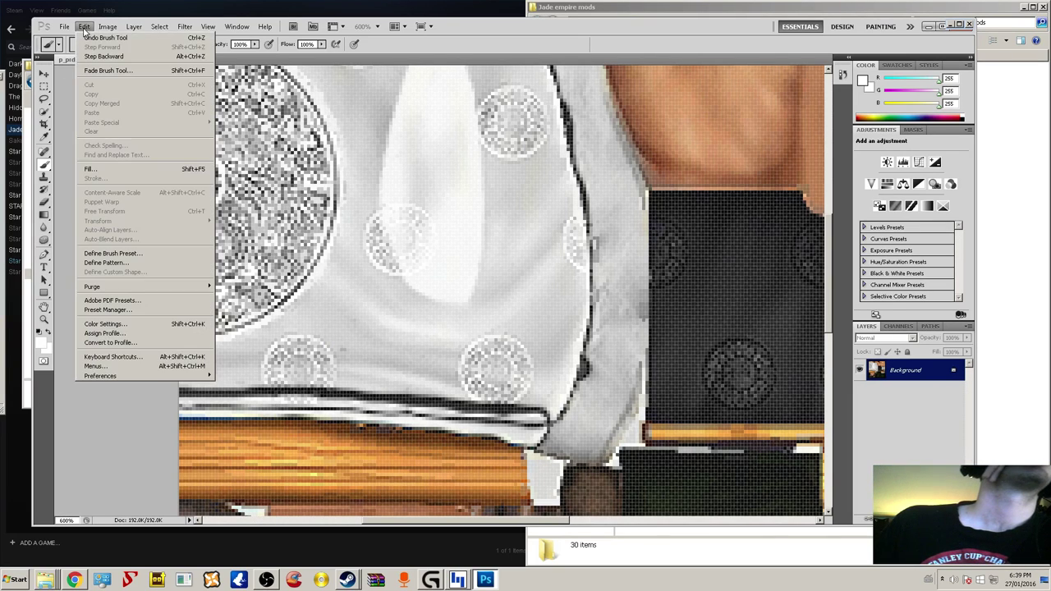
left_click(96, 56)
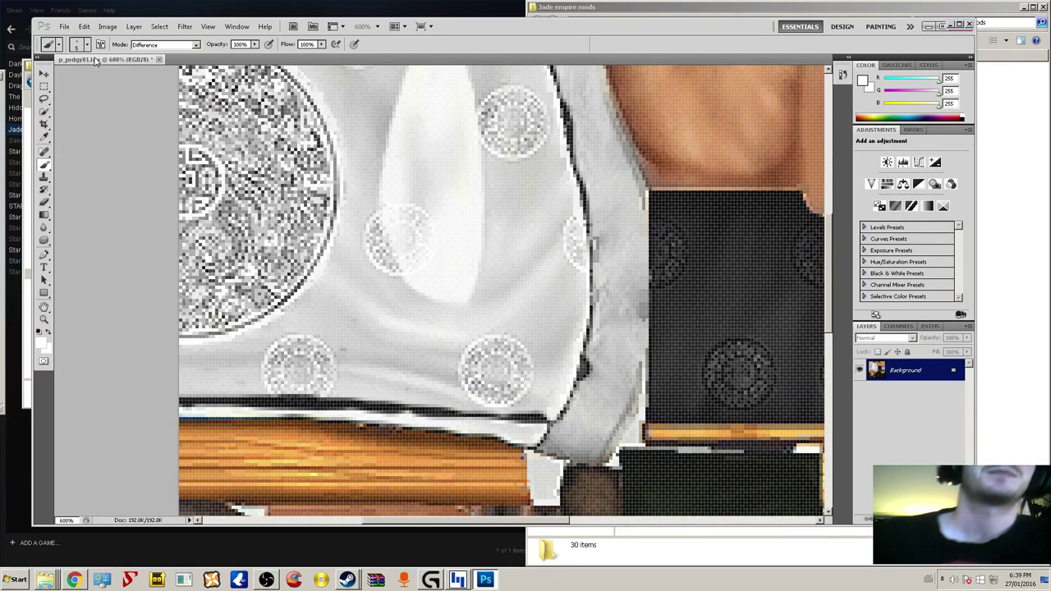
- Set the brush's blend mode to Lighten
scroll(570, 305, "up", 3)
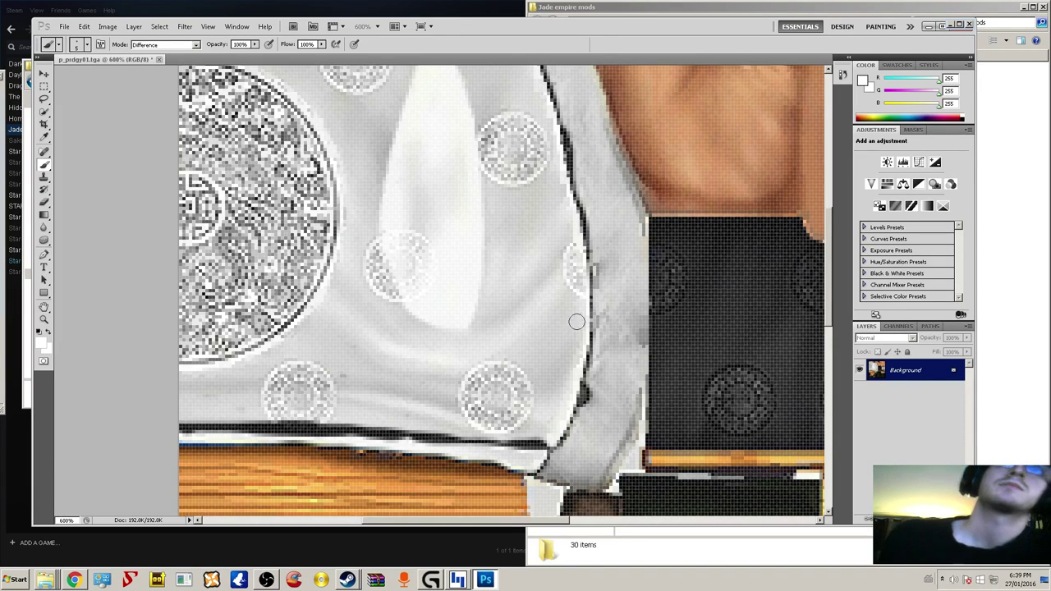
scroll(579, 409, "down", 4)
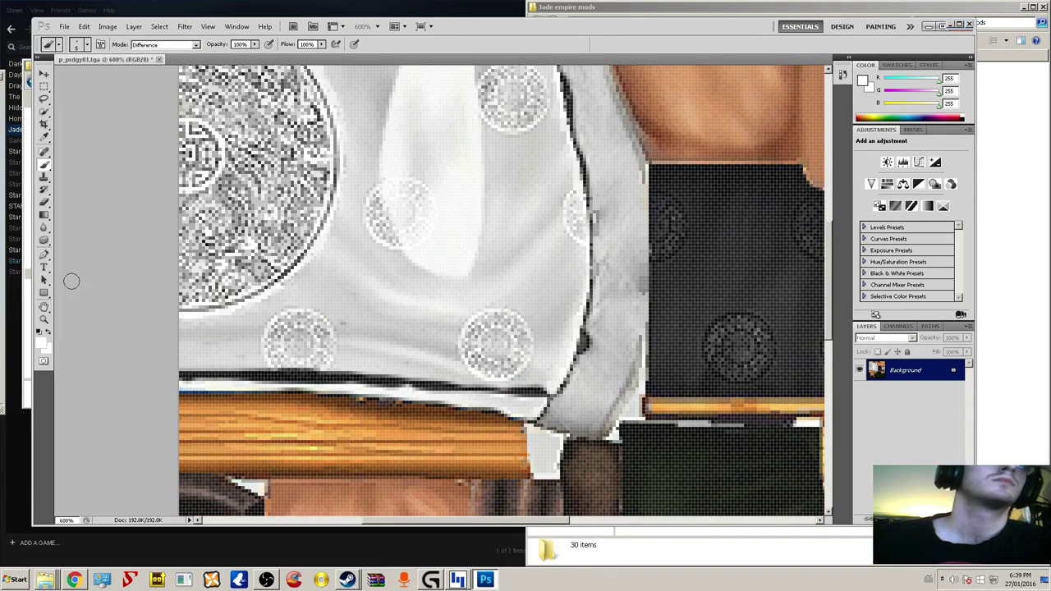
left_click(174, 45)
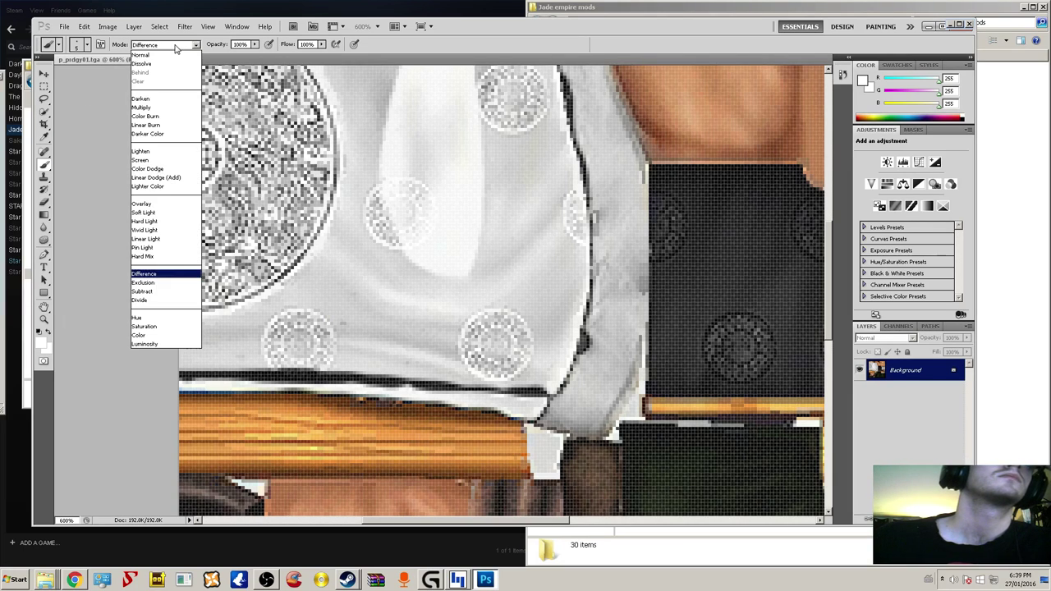
left_click(153, 301)
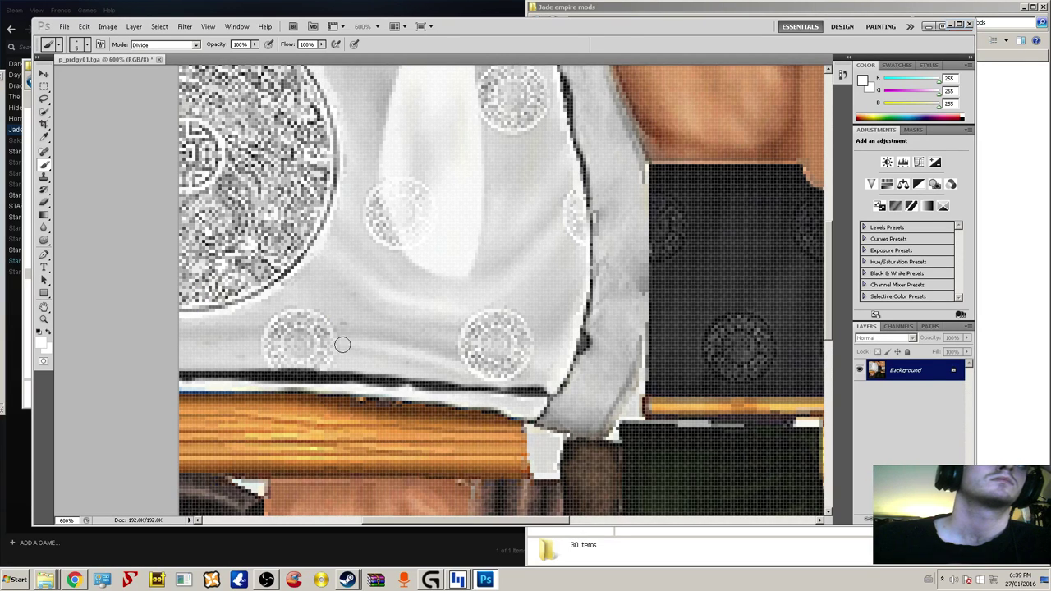
left_click(153, 44)
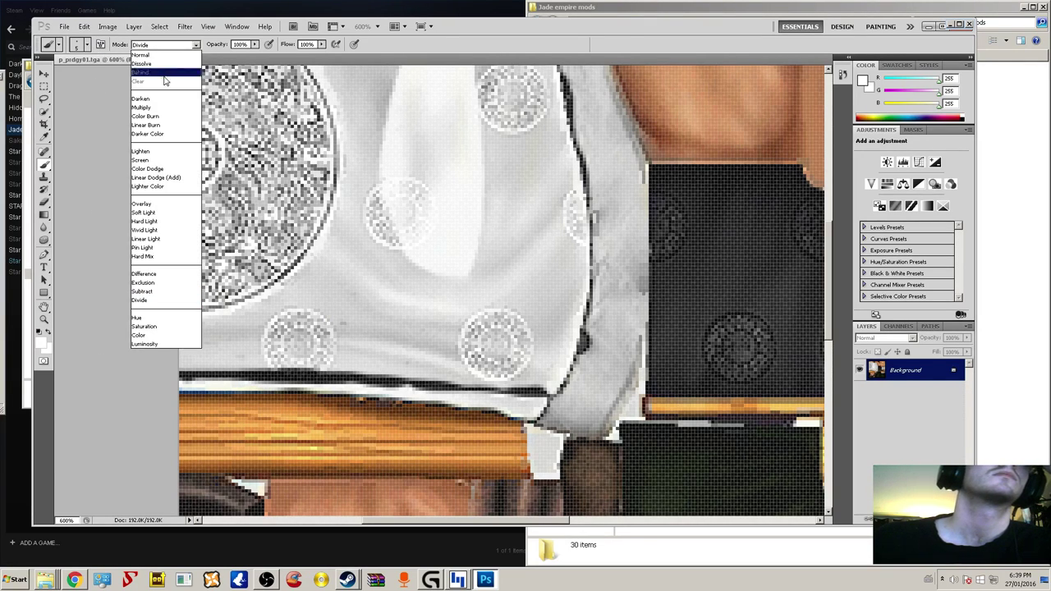
left_click(156, 152)
- Try a full-opacity white Lighten stroke on the dark line at the robe's lower edge, and step back
left_click_drag(268, 383, 326, 379)
left_click(83, 27)
left_click(154, 55)
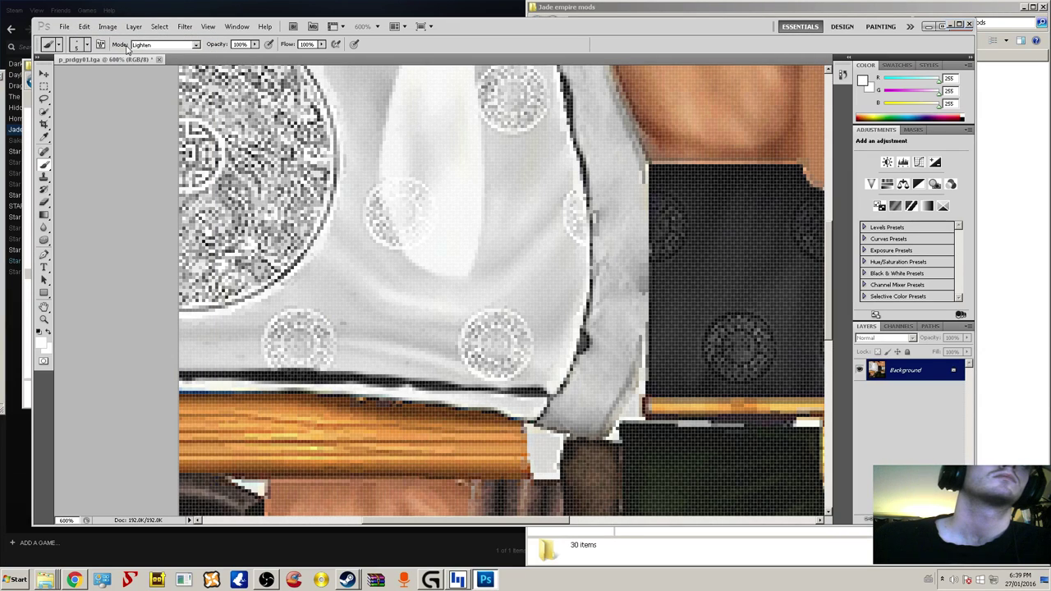
- Lower the brush opacity to 12% and lighten the dark line below the robe's lower left medallion with white strokes
left_click(254, 46)
left_click(279, 369)
mouse_move(259, 376)
left_mouse_down()
mouse_move(330, 378)
mouse_move(177, 375)
mouse_move(381, 379)
left_mouse_up()
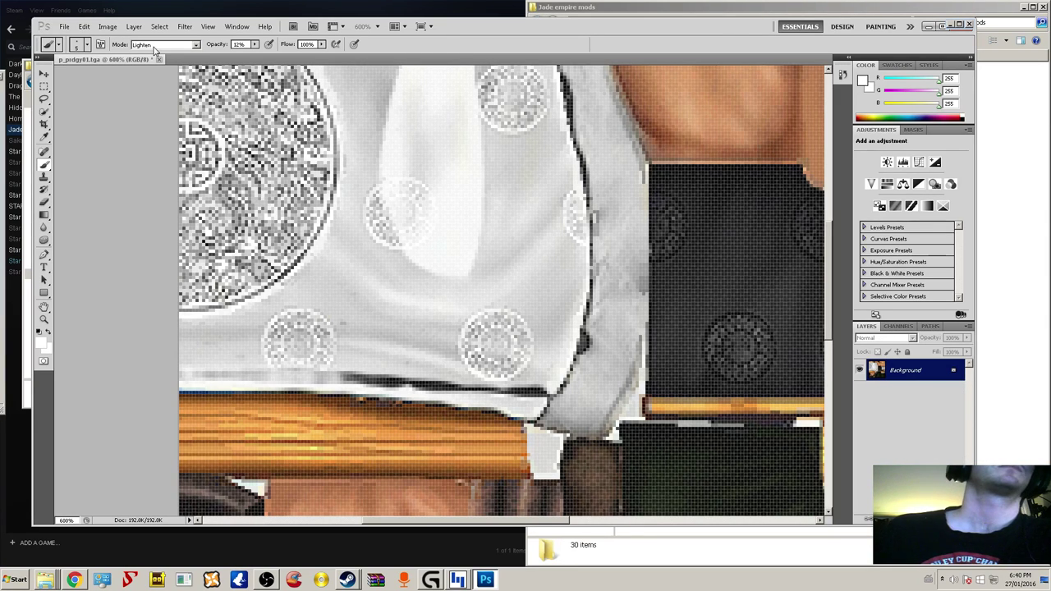
- Step back through the latest Lighten strokes on the dark line at the robe's lower edge
left_click(108, 27)
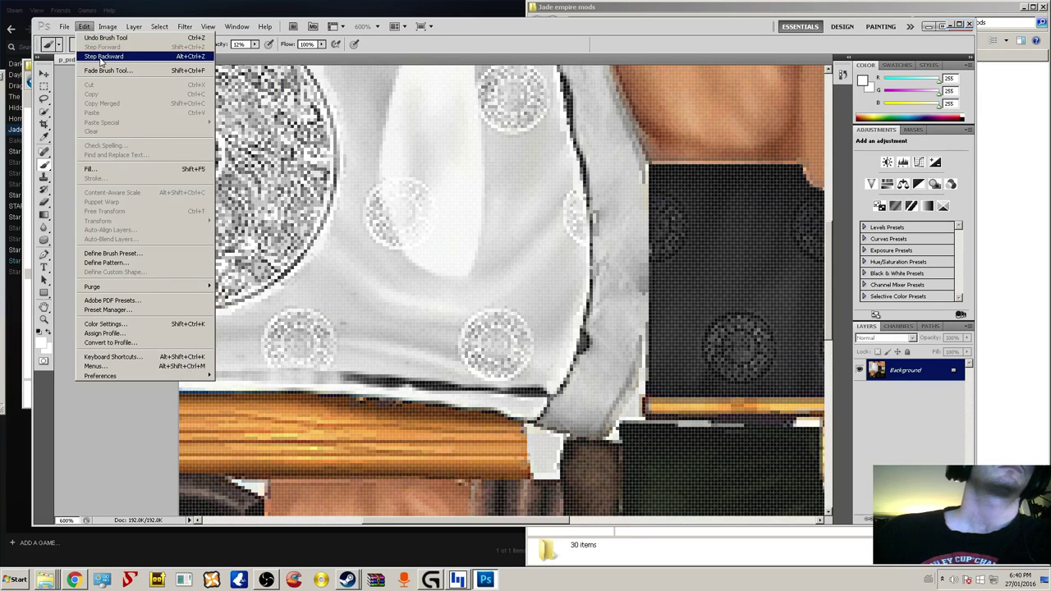
mouse_move(134, 27)
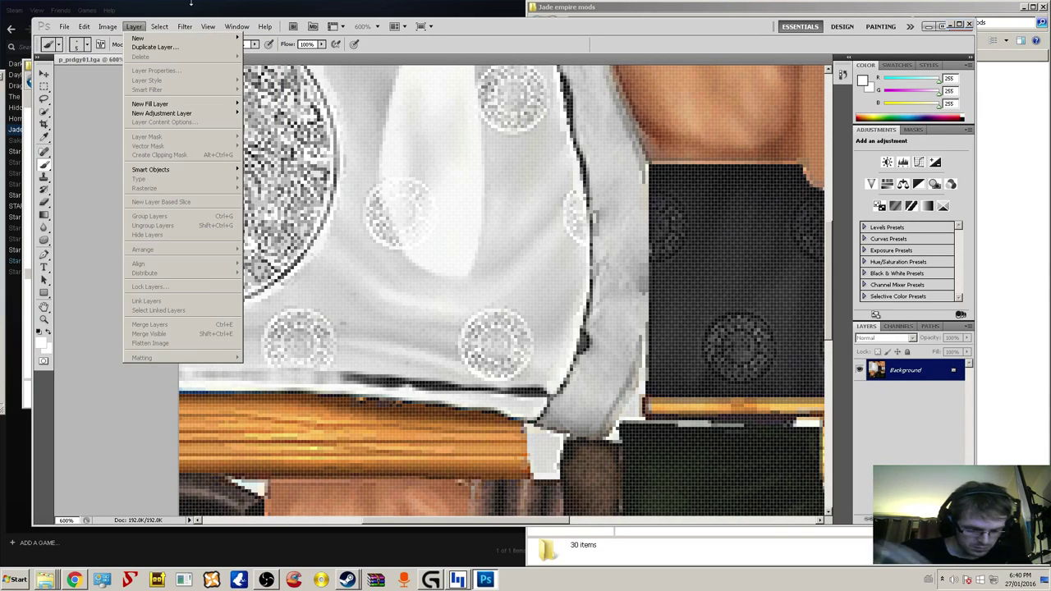
key("Escape")
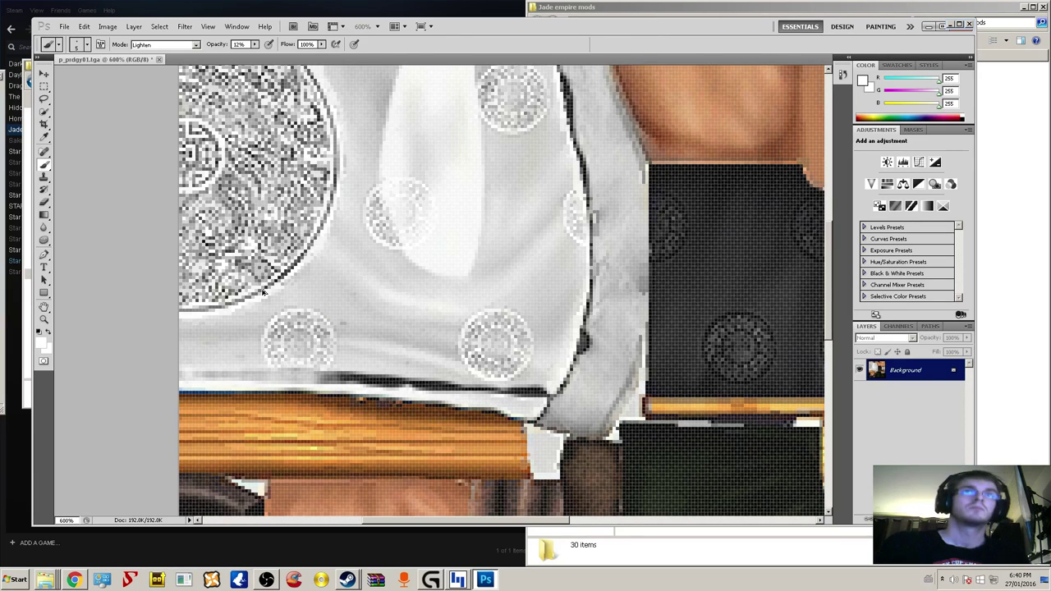
left_click(112, 26)
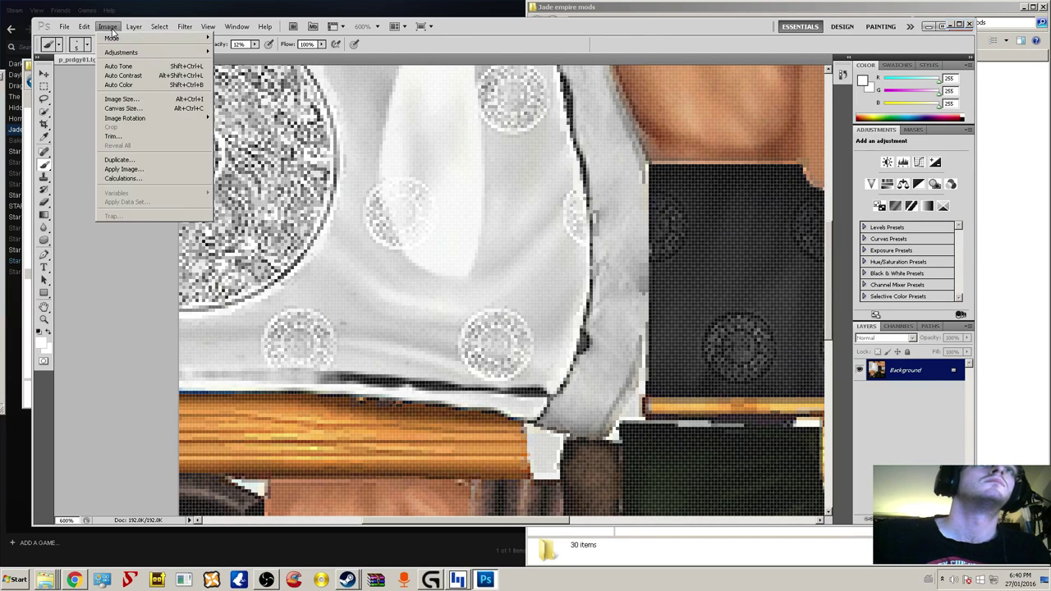
mouse_move(85, 26)
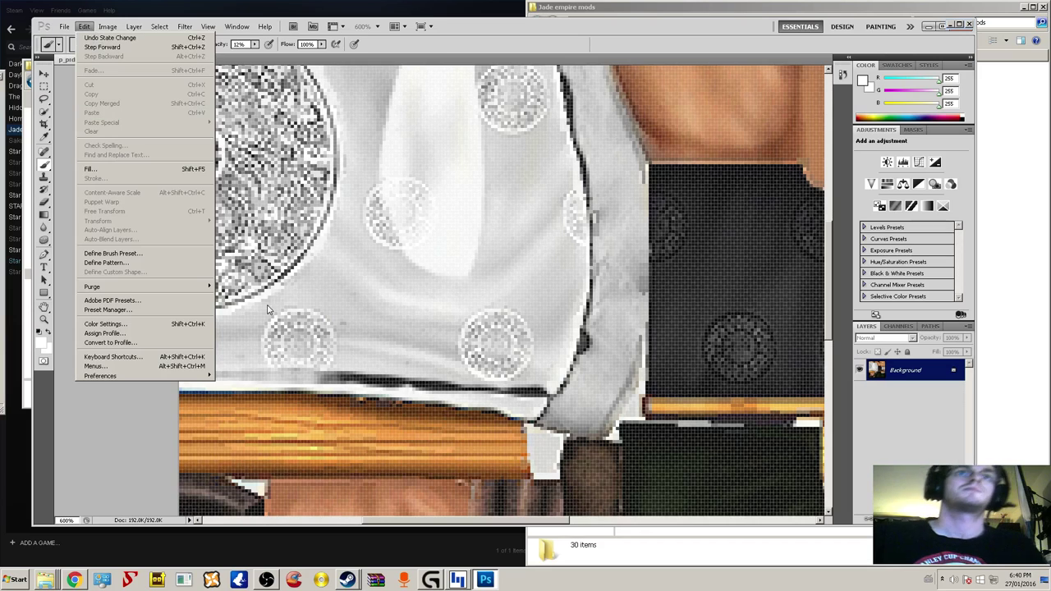
left_click(376, 357)
- Raise the brush opacity to 34% and lighten the whole dark line along the robe's lower edge and around its lower right corner
left_click(256, 44)
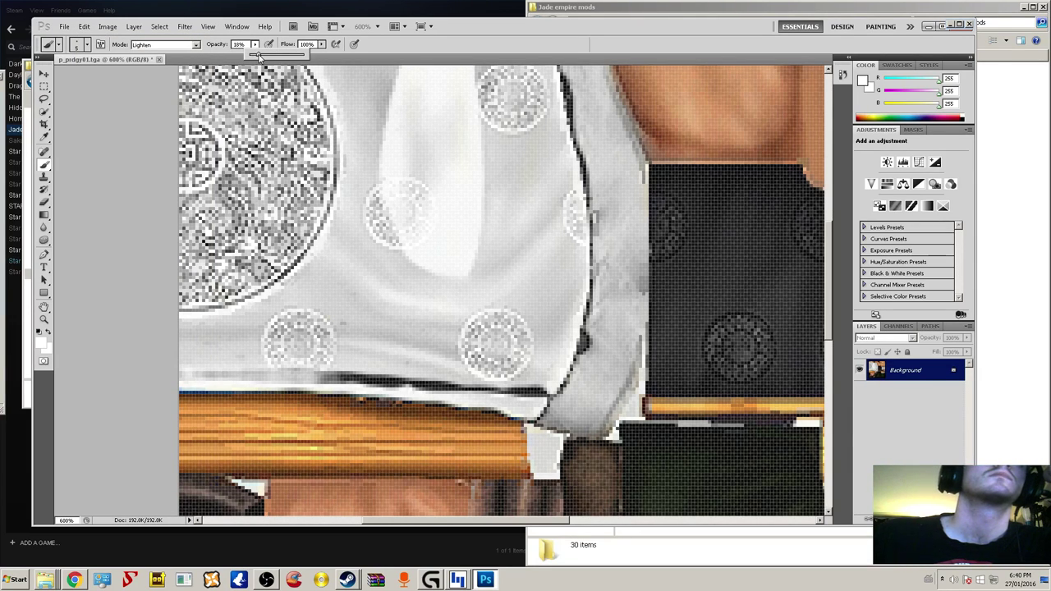
mouse_move(548, 387)
left_mouse_down()
mouse_move(317, 376)
mouse_move(532, 388)
mouse_move(519, 395)
mouse_move(340, 375)
mouse_move(187, 373)
left_mouse_up()
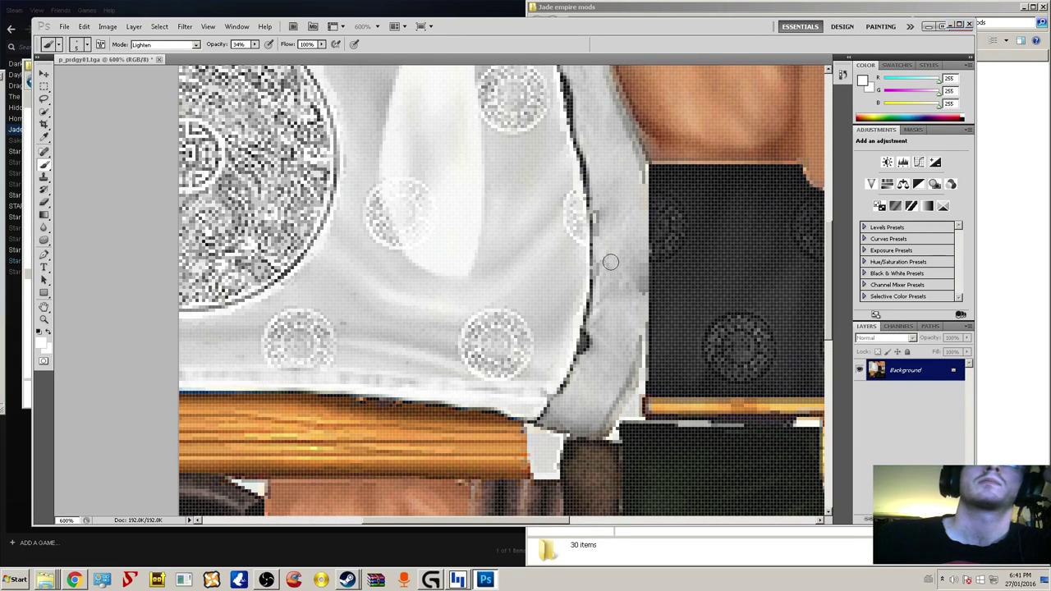
mouse_move(576, 340)
left_mouse_down()
mouse_move(585, 339)
mouse_move(569, 374)
mouse_move(532, 420)
left_mouse_up()
mouse_move(566, 373)
left_mouse_down()
mouse_move(590, 325)
mouse_move(588, 300)
left_mouse_up()
- Lighten the dark line on the robe's right edge with a 2 px brush, at its lower part and its upper tip
left_click(88, 45)
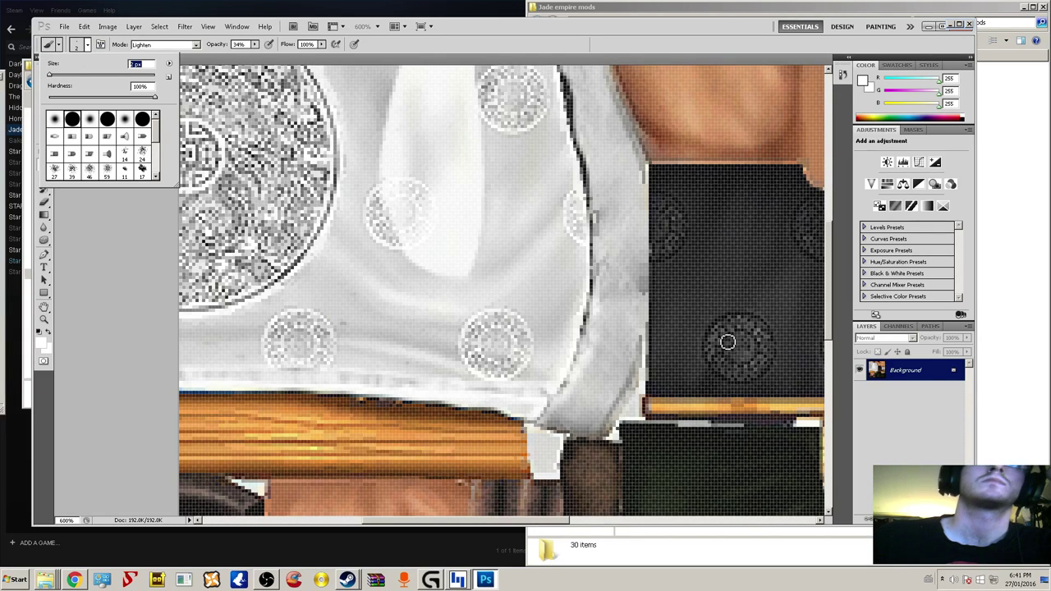
left_click(590, 322)
mouse_move(586, 328)
left_mouse_down()
mouse_move(595, 298)
mouse_move(588, 328)
mouse_move(595, 279)
mouse_move(606, 271)
mouse_move(594, 357)
left_mouse_up()
scroll(600, 271, "up", 3)
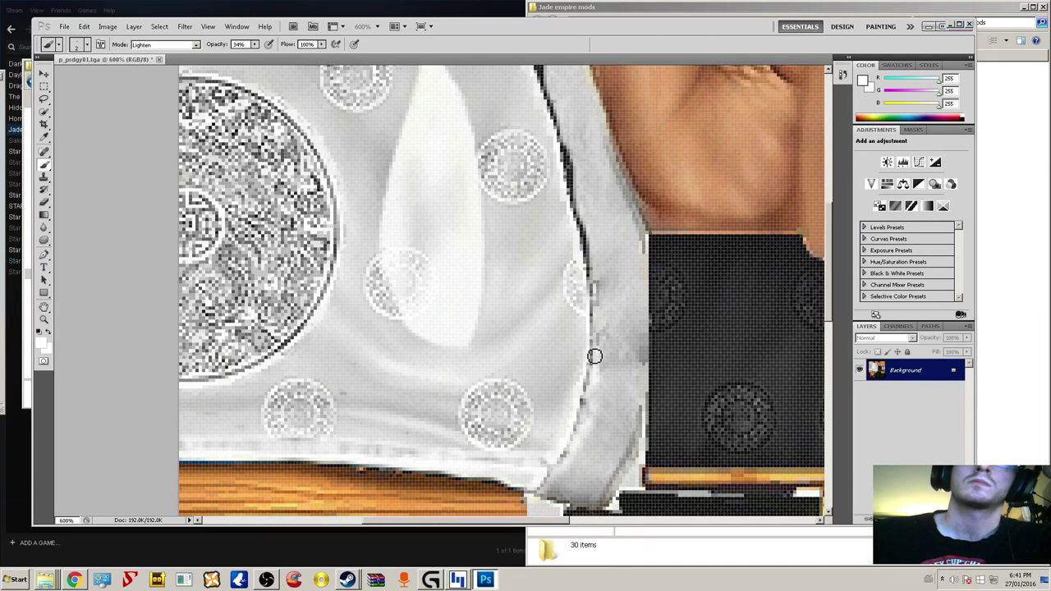
scroll(596, 365, "up", 5)
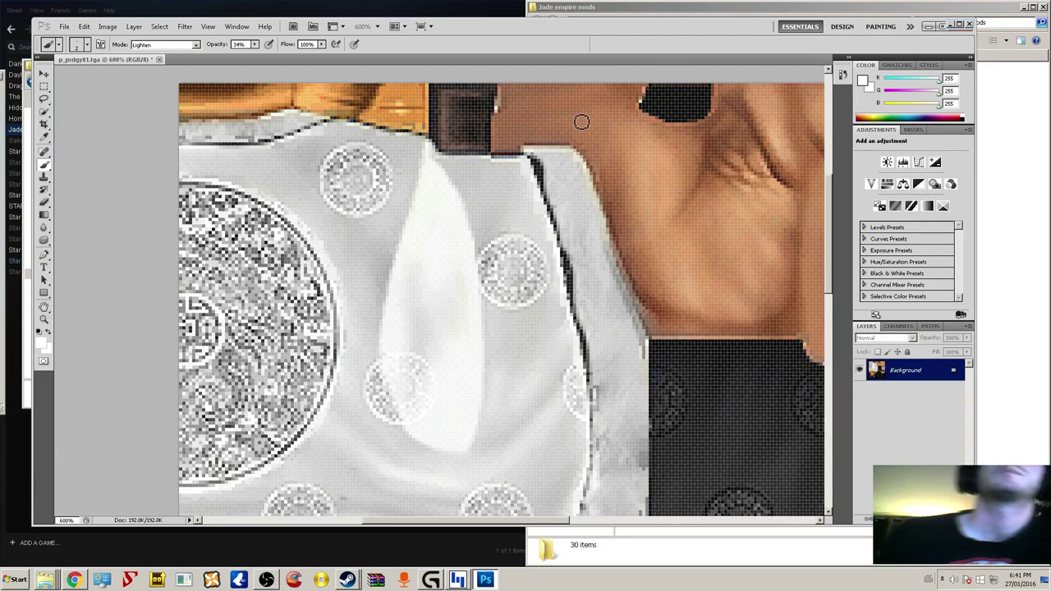
left_click_drag(535, 160, 545, 182)
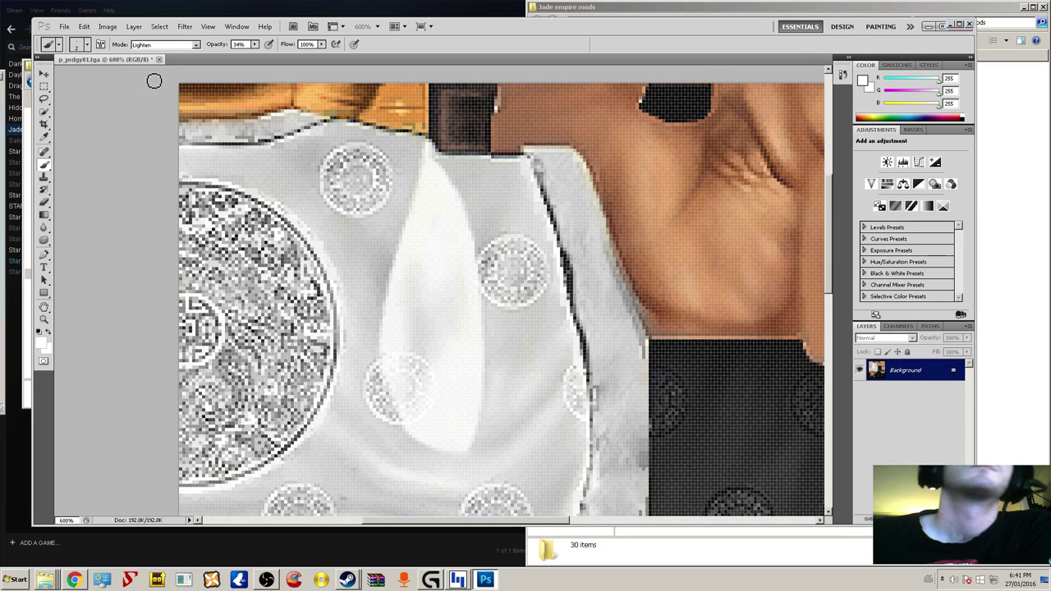
- Reduce the brush to 1 px and lighten the remaining dark line down the robe's right edge
left_click(87, 46)
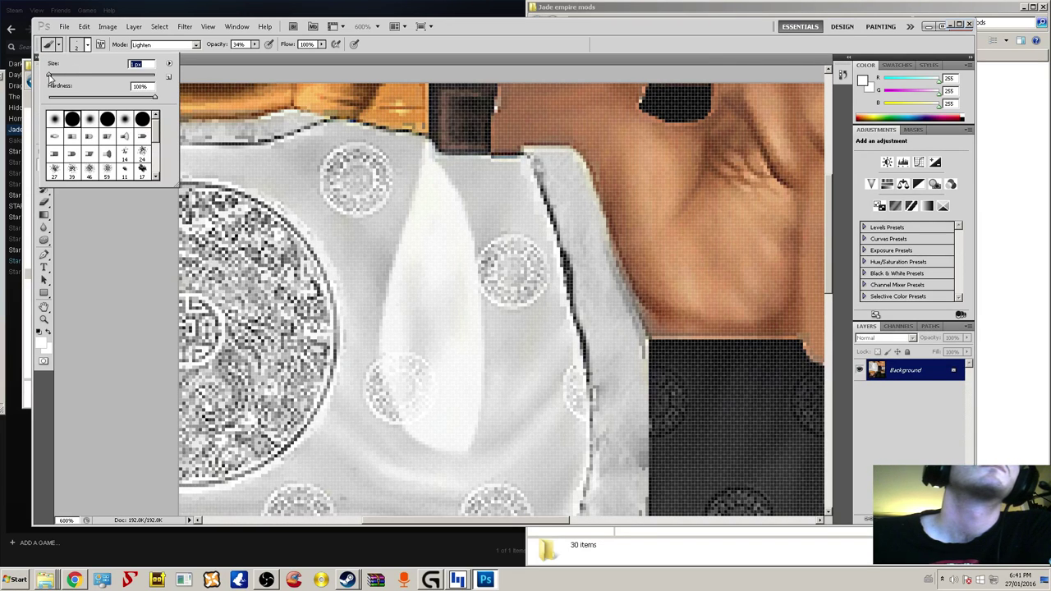
left_click(532, 171)
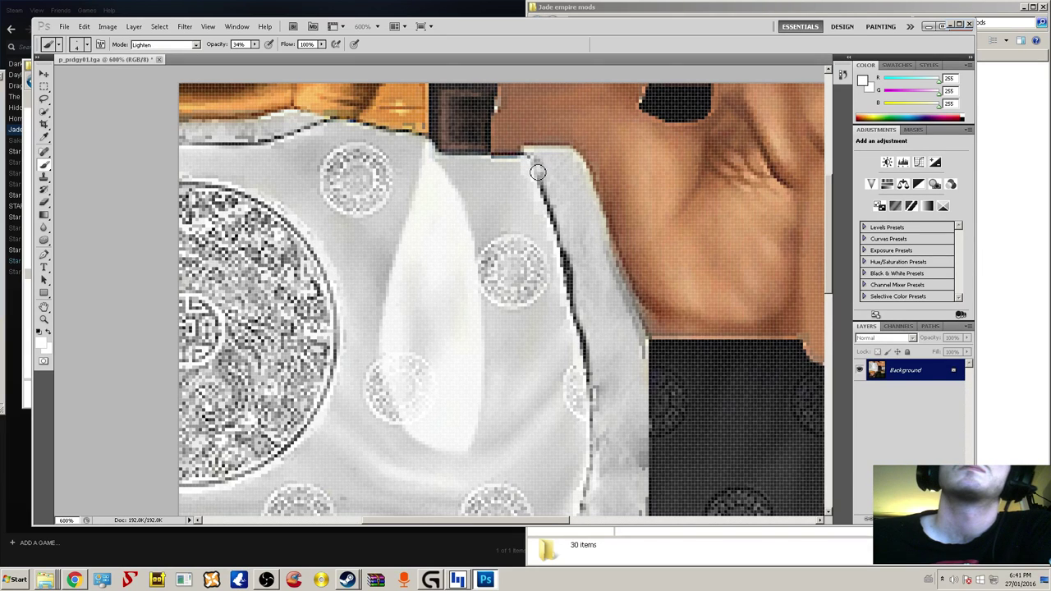
left_click_drag(539, 168, 597, 405)
scroll(552, 310, "down", 5)
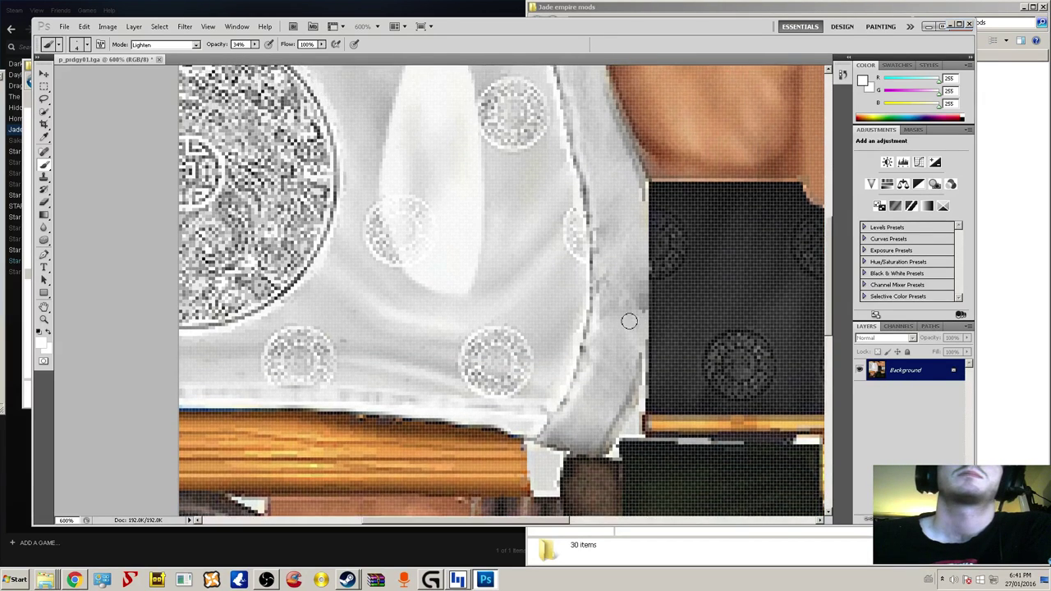
- Lighten the dark outline along the robe's upper left edge beneath the orange strip
scroll(622, 331, "up", 5)
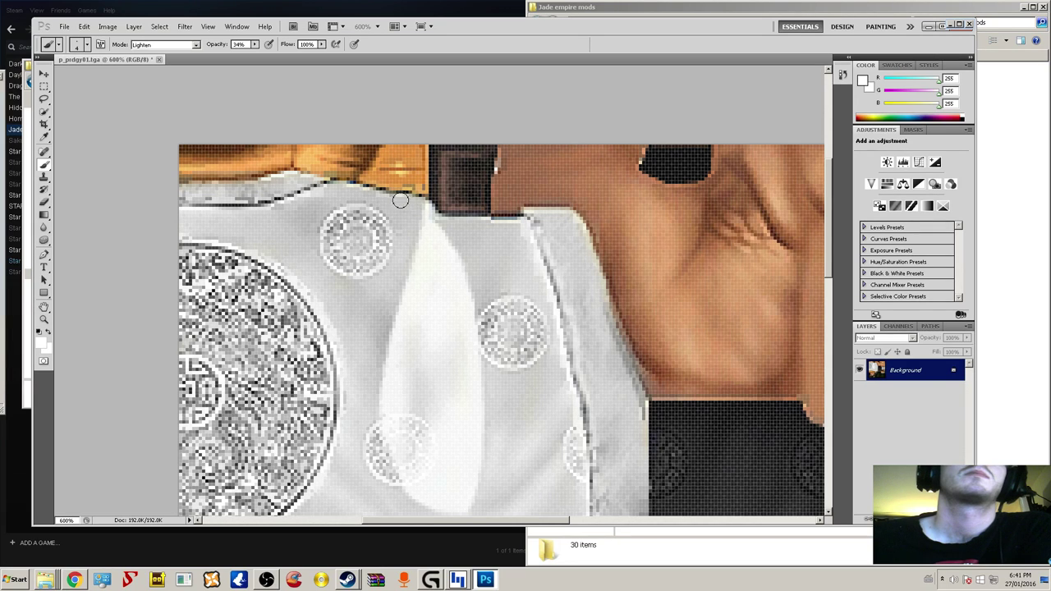
mouse_move(278, 202)
left_mouse_down()
mouse_move(198, 206)
mouse_move(286, 202)
mouse_move(325, 185)
mouse_move(215, 207)
mouse_move(298, 200)
left_mouse_up()
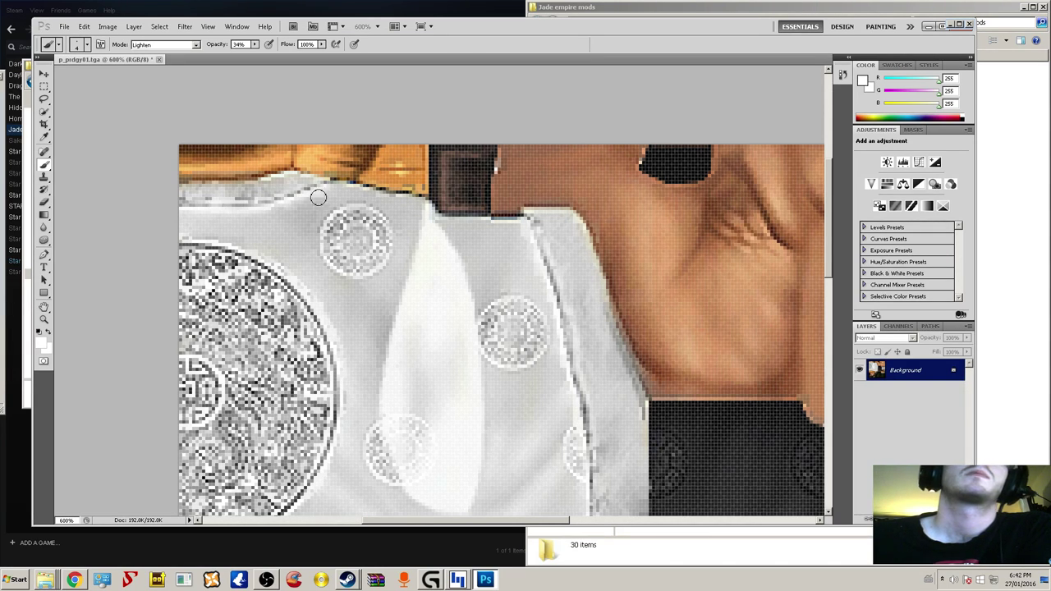
left_click_drag(367, 189, 383, 195)
- Desaturate the cream patch below the brown piece near the texture's lower edge with a Saturation brush at 100% opacity
scroll(755, 345, "down", 8)
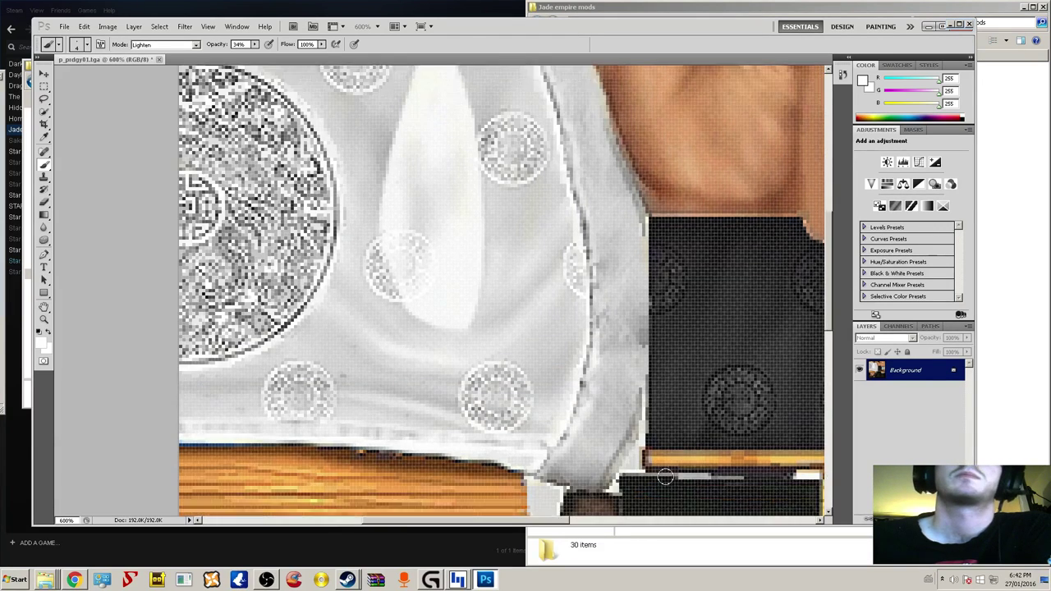
scroll(600, 434, "down", 5)
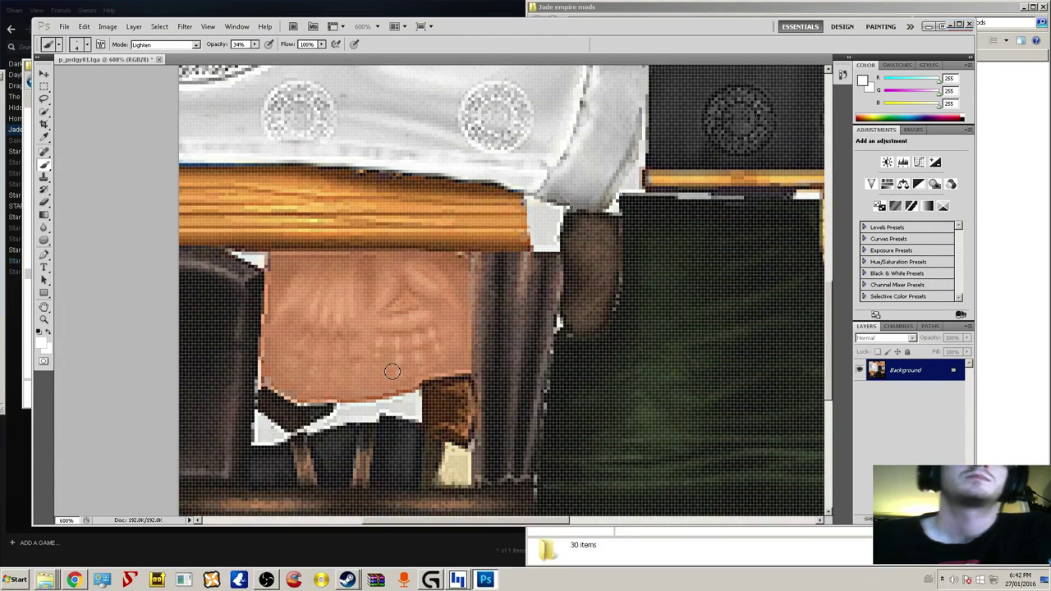
scroll(373, 464, "down", 2)
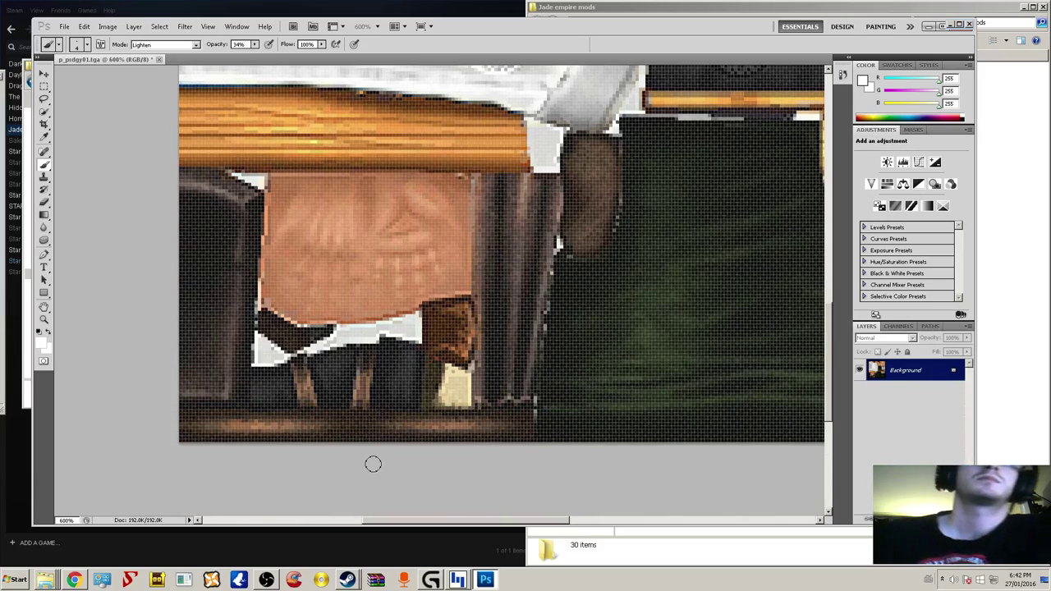
left_click(45, 319)
left_click(307, 391)
left_click(333, 398)
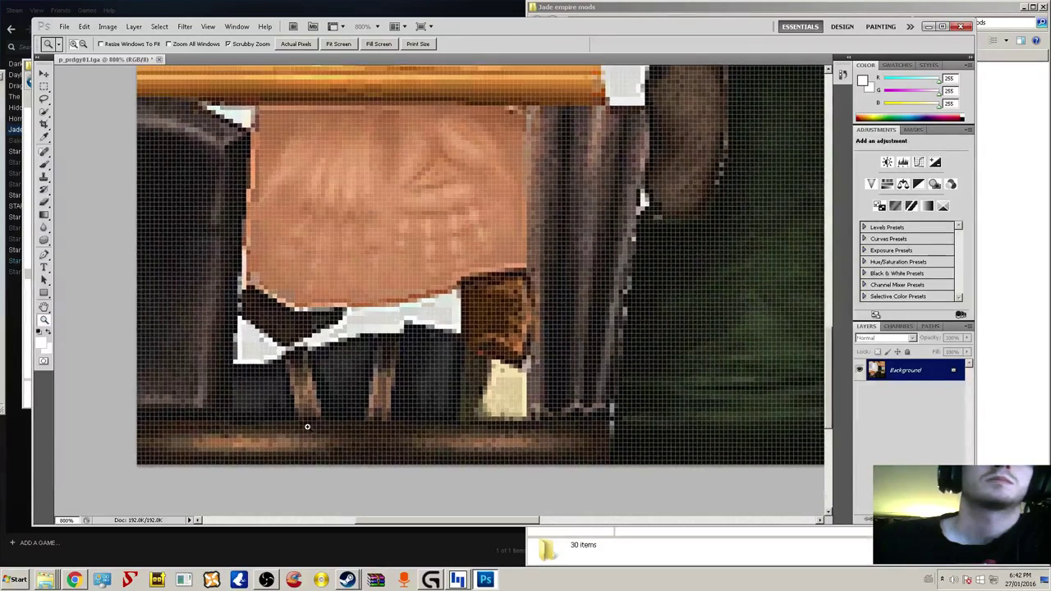
left_click(272, 424)
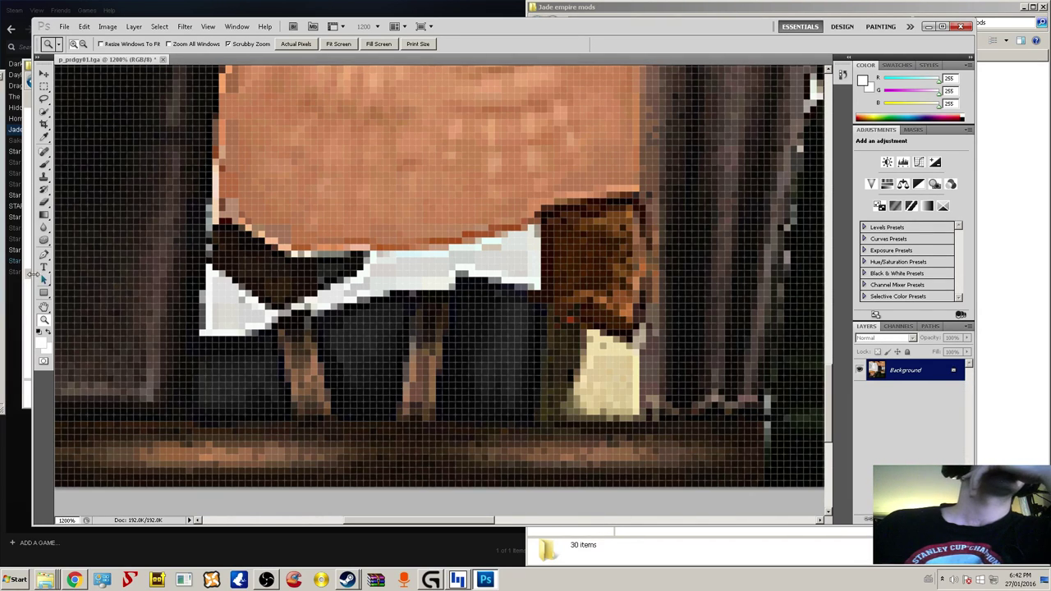
left_click(43, 165)
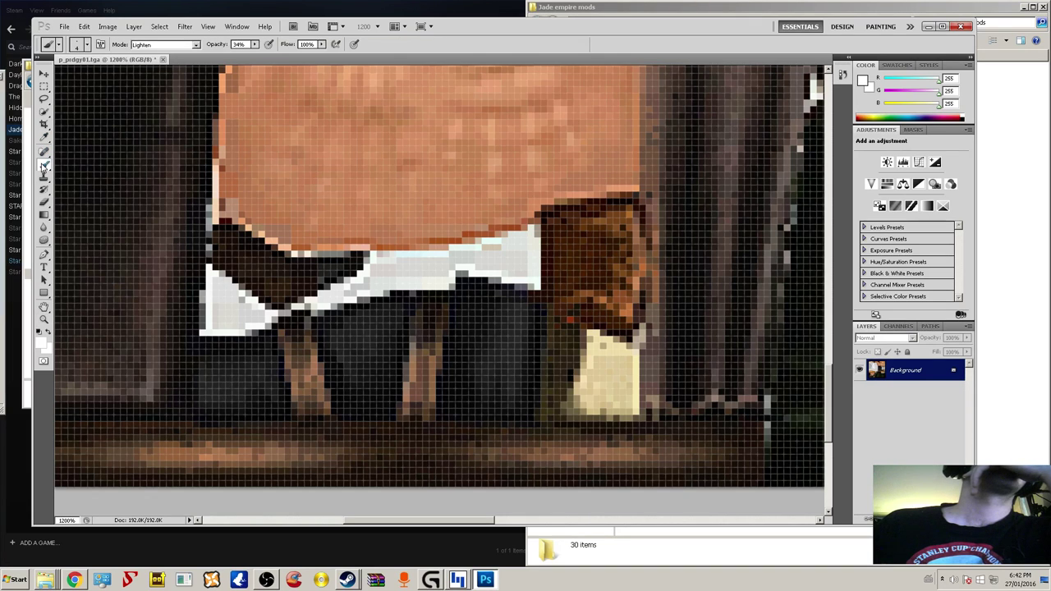
left_click(176, 46)
left_click(174, 324)
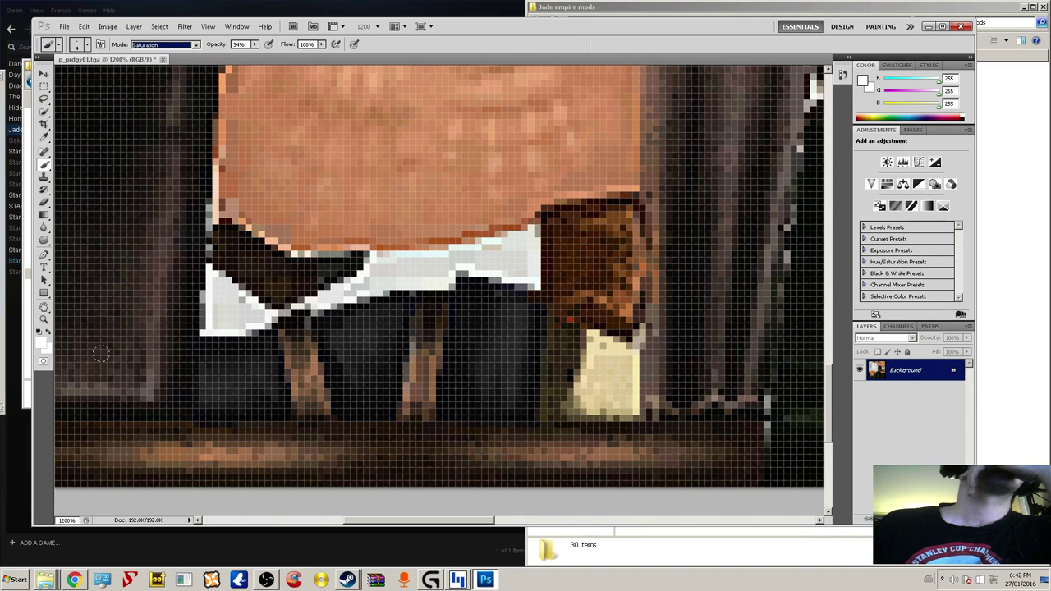
left_click_drag(596, 375, 606, 365)
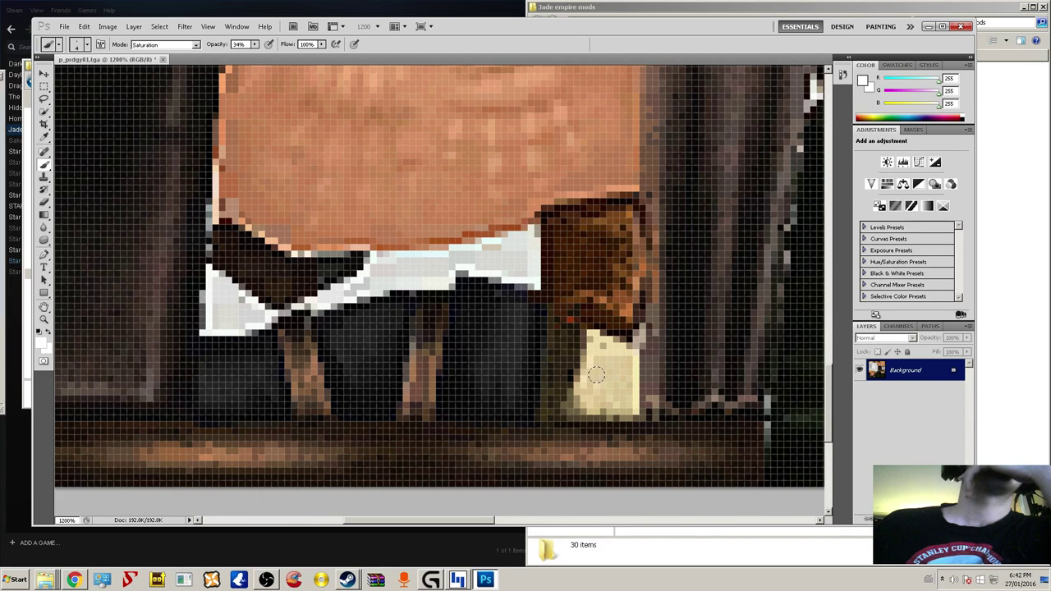
left_click(254, 45)
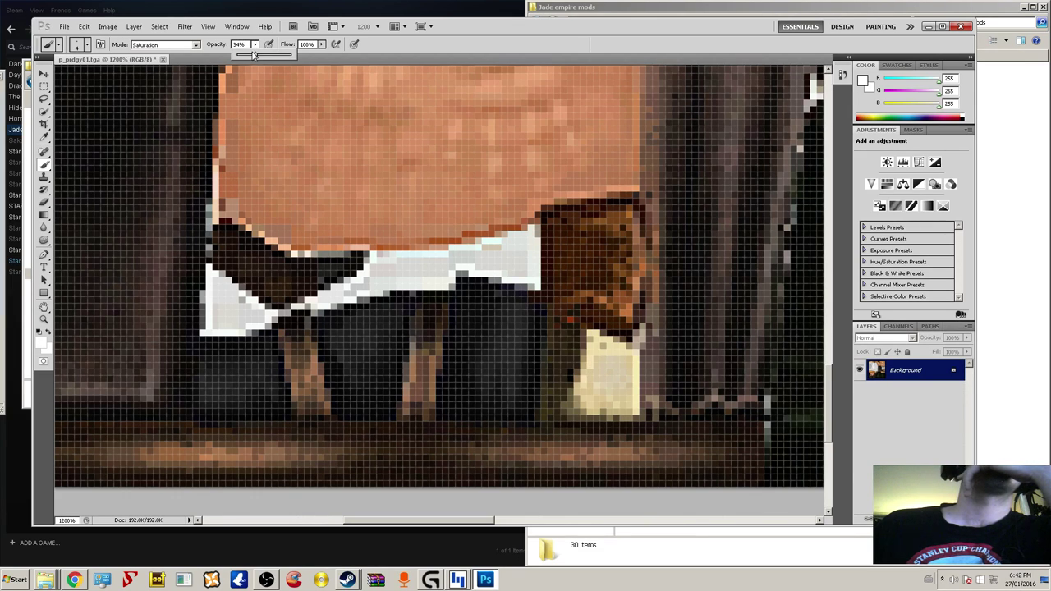
left_click(615, 362)
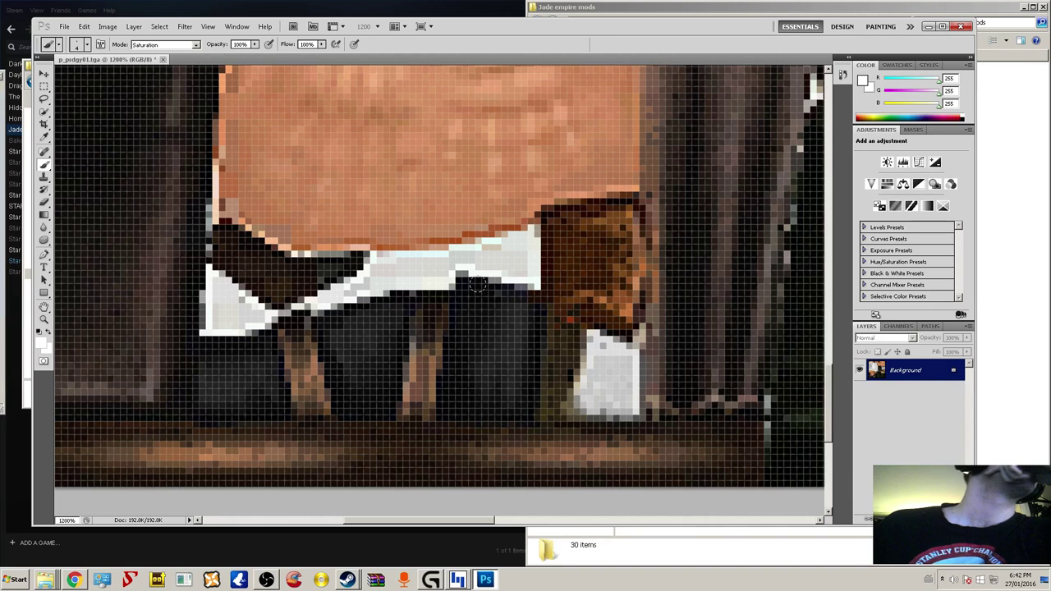
- Turn the two leftmost dark panels between the brown straps white with a Difference brush
left_click(165, 45)
left_click(164, 282)
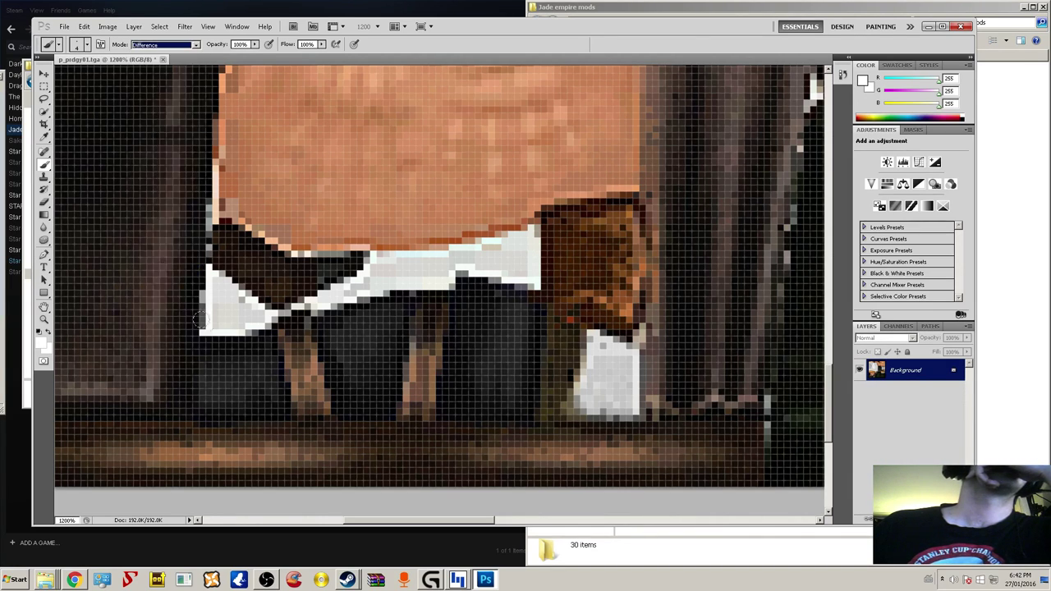
mouse_move(258, 338)
left_mouse_down()
mouse_move(209, 346)
mouse_move(204, 404)
mouse_move(264, 401)
mouse_move(252, 354)
mouse_move(239, 385)
mouse_move(224, 377)
mouse_move(231, 358)
mouse_move(224, 394)
mouse_move(259, 362)
mouse_move(255, 350)
mouse_move(221, 380)
mouse_move(200, 360)
mouse_move(211, 339)
mouse_move(204, 347)
mouse_move(230, 346)
left_mouse_up()
mouse_move(326, 320)
left_mouse_down()
mouse_move(377, 300)
mouse_move(386, 308)
mouse_move(375, 396)
mouse_move(341, 394)
mouse_move(324, 341)
mouse_move(359, 331)
mouse_move(354, 365)
mouse_move(365, 318)
mouse_move(357, 378)
mouse_move(342, 363)
mouse_move(353, 345)
mouse_move(339, 370)
left_mouse_up()
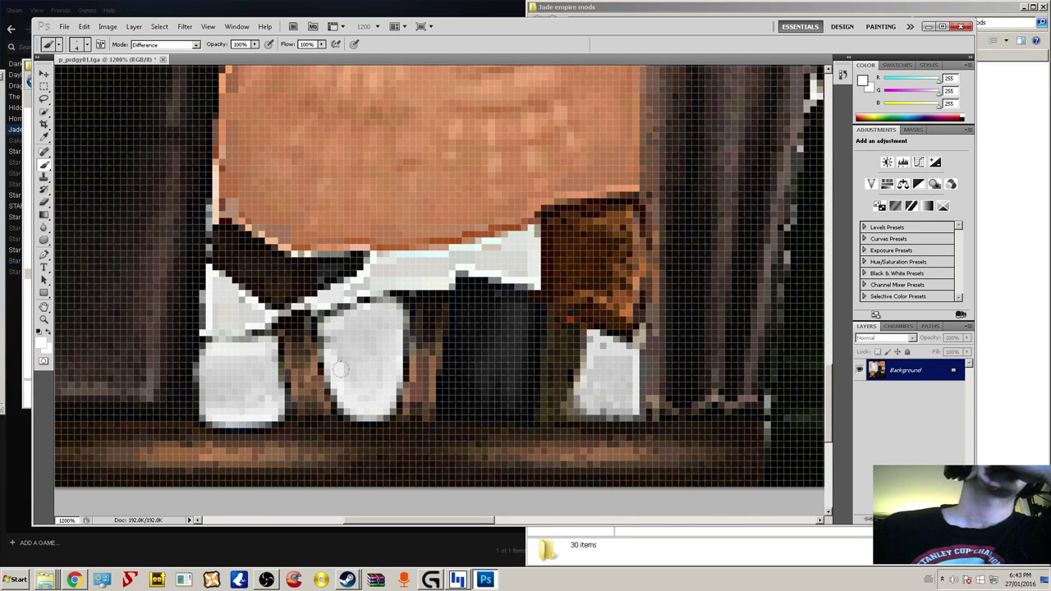
- Turn the large dark panel between the brown straps near the texture's lower edge white with the Difference brush
mouse_move(449, 323)
left_mouse_down()
mouse_move(441, 402)
mouse_move(500, 404)
mouse_move(521, 368)
mouse_move(519, 310)
mouse_move(461, 279)
mouse_move(483, 348)
mouse_move(464, 387)
mouse_move(461, 361)
mouse_move(488, 306)
mouse_move(467, 349)
mouse_move(471, 311)
mouse_move(508, 321)
mouse_move(479, 394)
left_mouse_up()
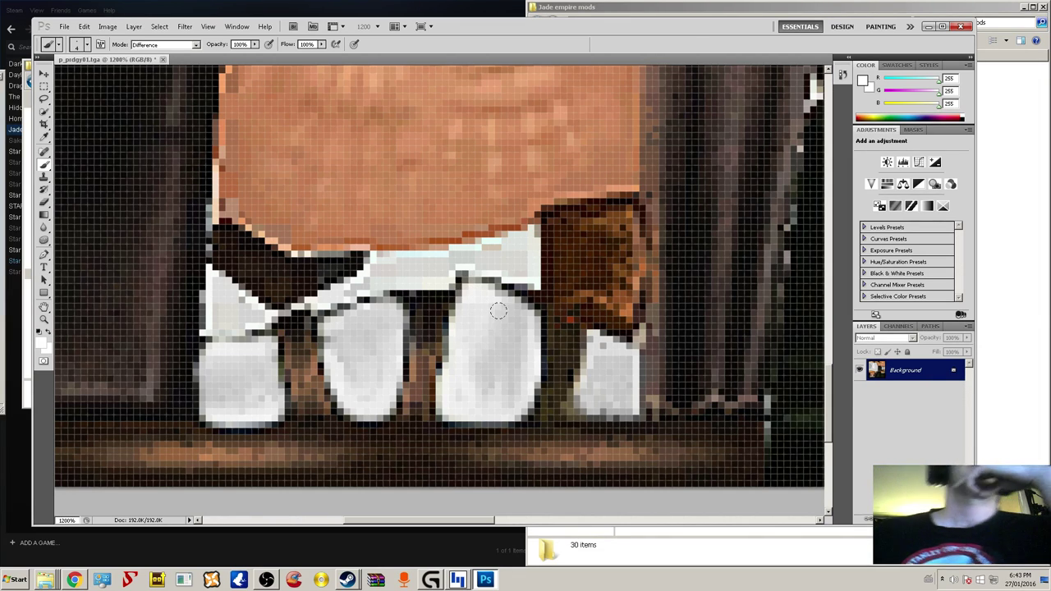
- Examine the rest of the texture for areas that are still dark, including the medallion-patterned panel beside the grey-white cloth
scroll(495, 348, "up", 5)
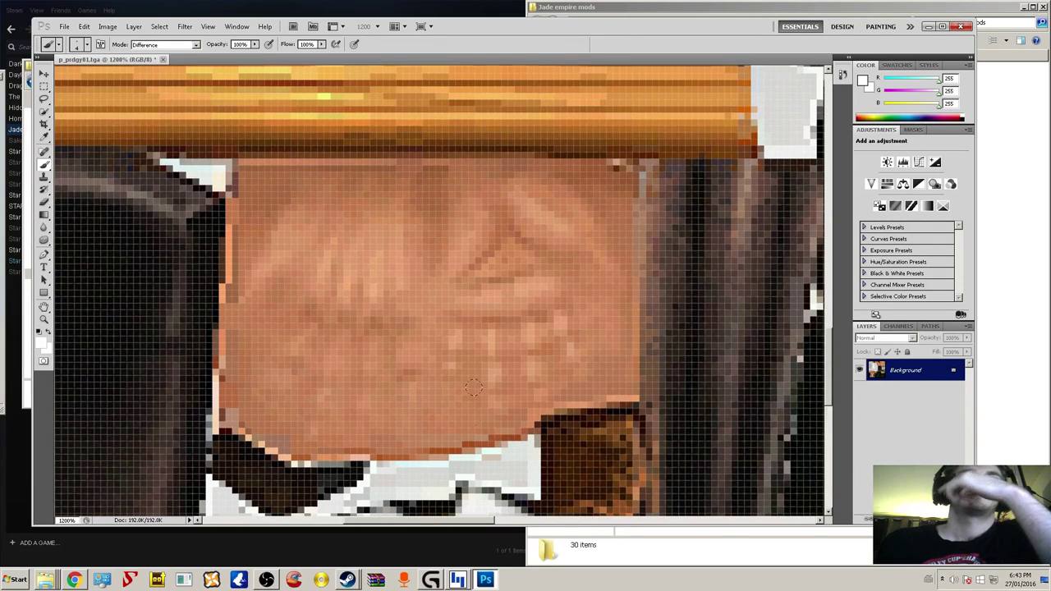
scroll(473, 395, "down", 3)
left_click_drag(464, 523, 575, 523)
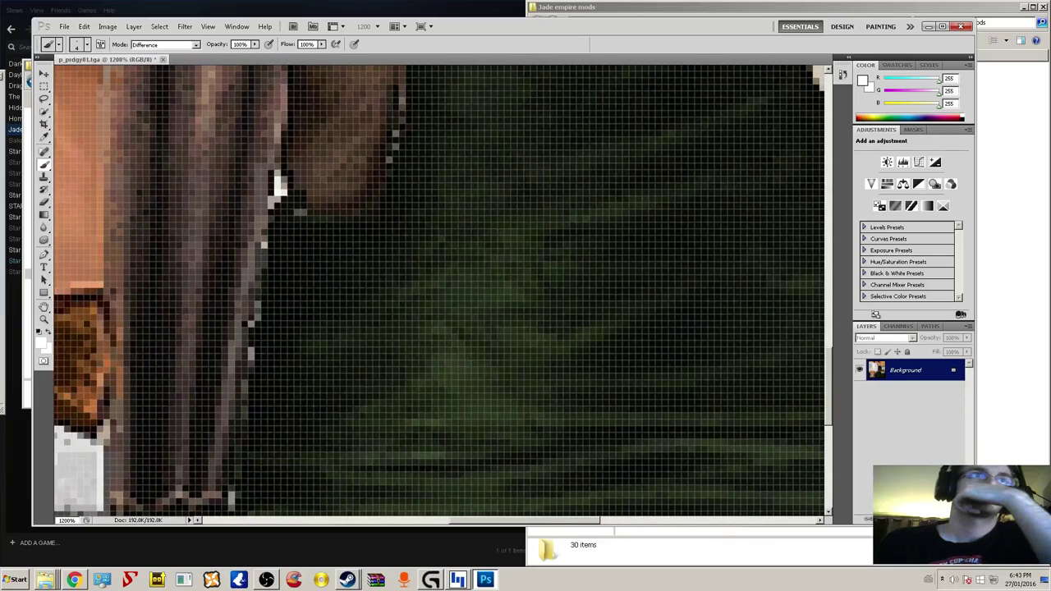
left_click(44, 323)
right_click(544, 281)
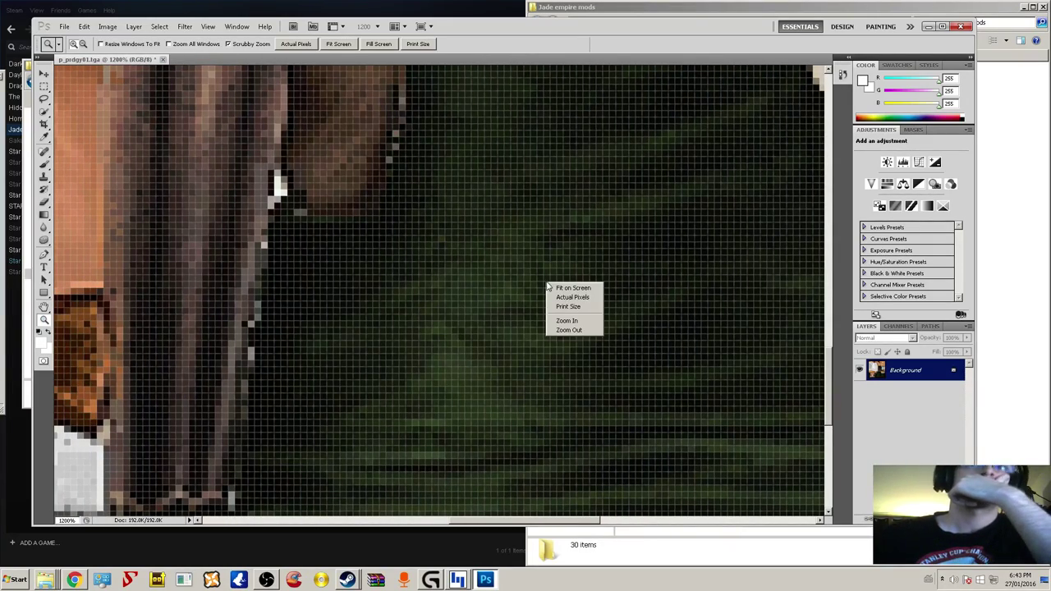
left_click(575, 330)
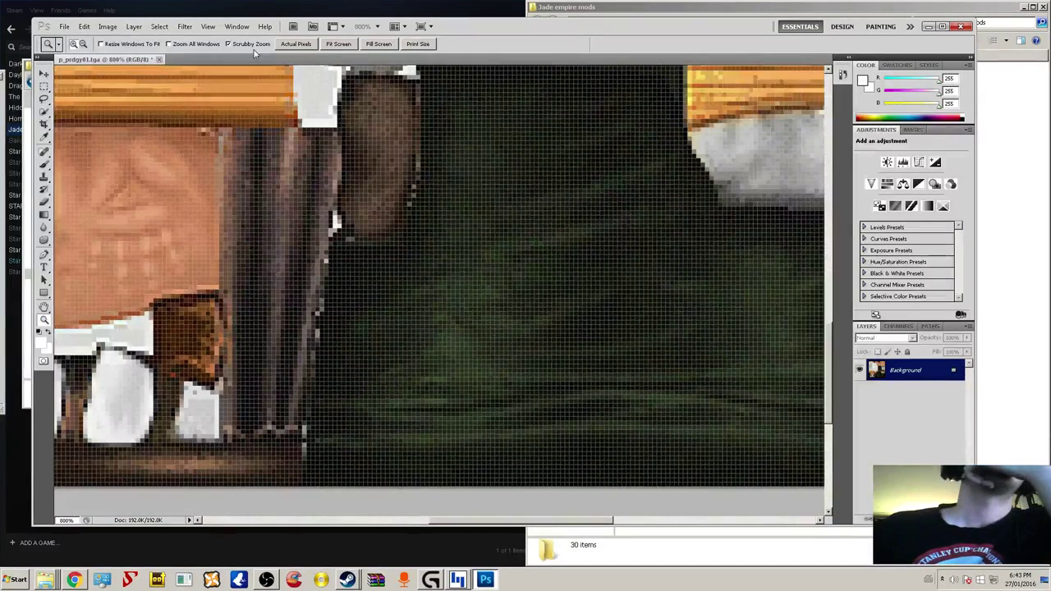
scroll(586, 235, "up", 3)
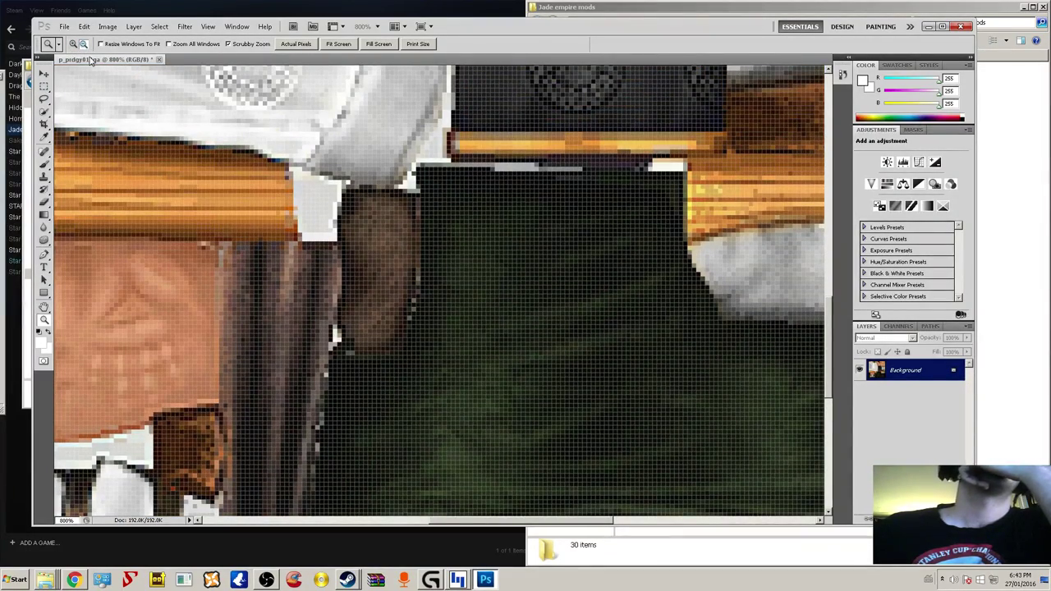
left_click(762, 235, "alt")
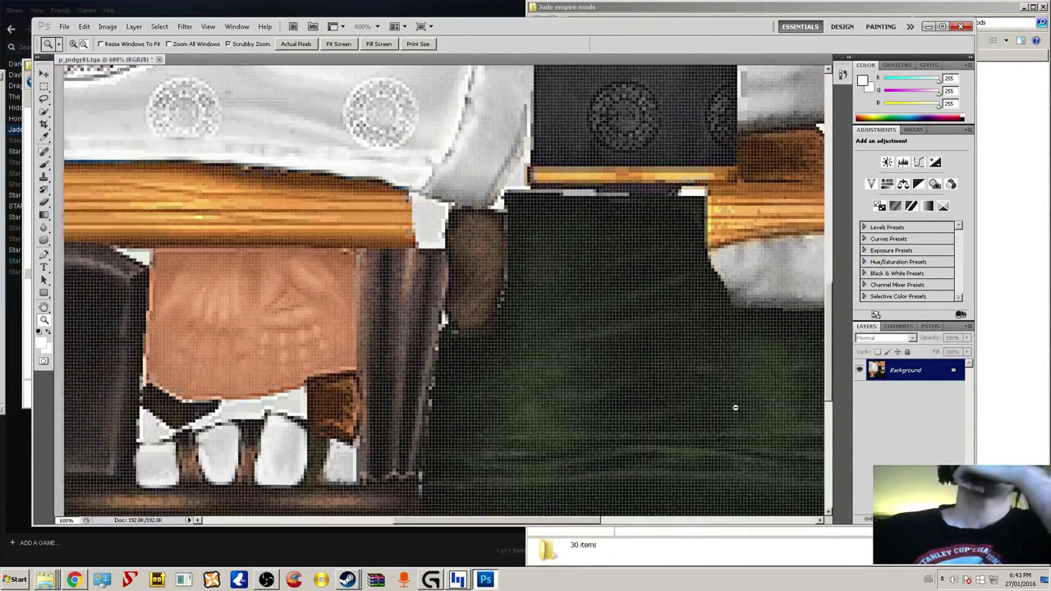
scroll(448, 427, "right", 5)
scroll(446, 347, "up", 6)
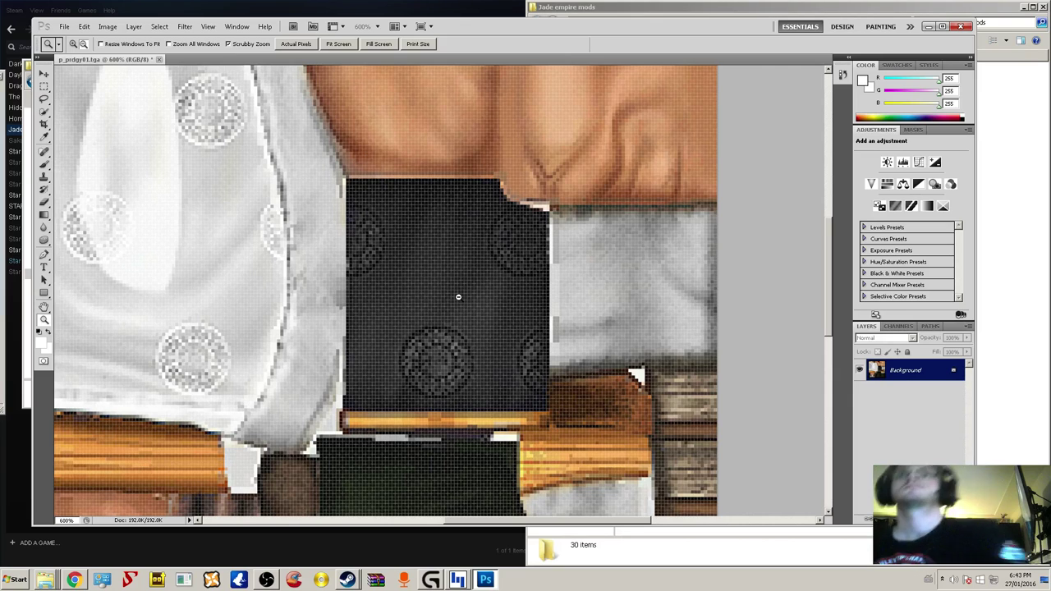
scroll(406, 316, "down", 2)
scroll(403, 324, "up", 6)
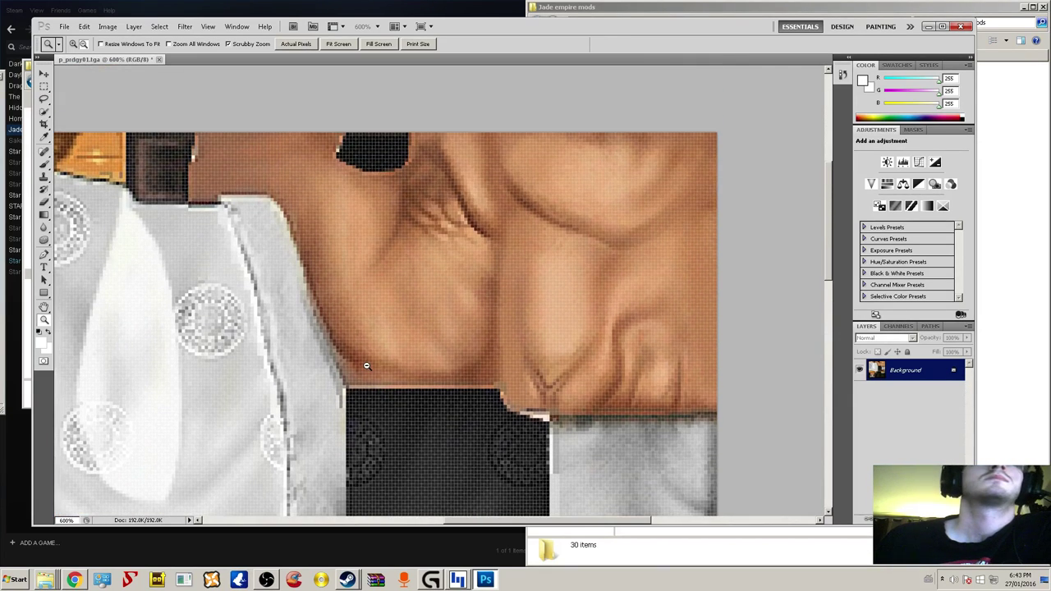
scroll(383, 418, "down", 5)
left_click(420, 355, "alt")
right_click(427, 361)
left_click(416, 333)
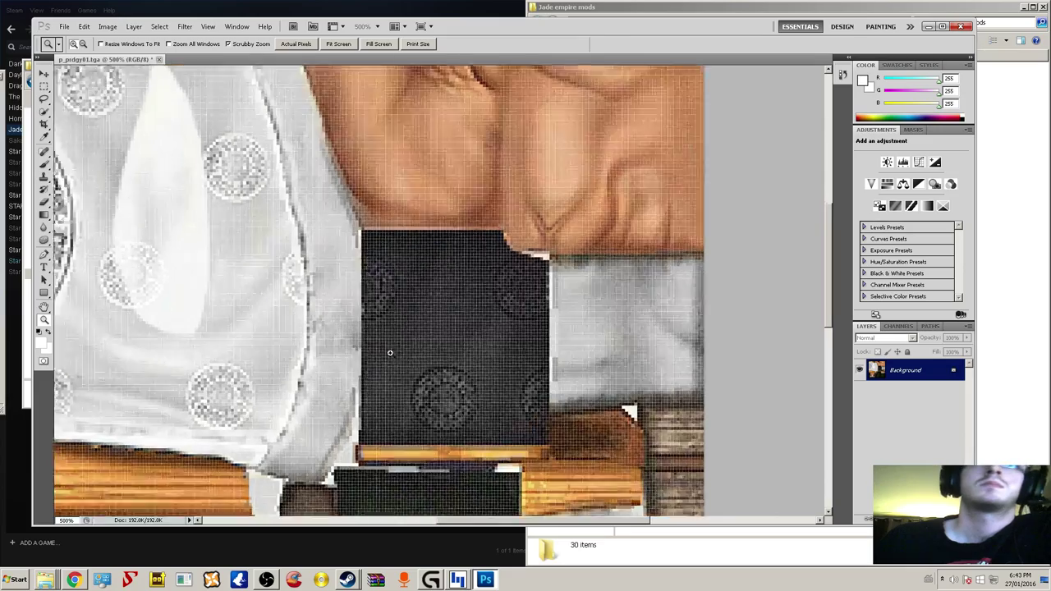
left_click_drag(395, 352, 570, 442)
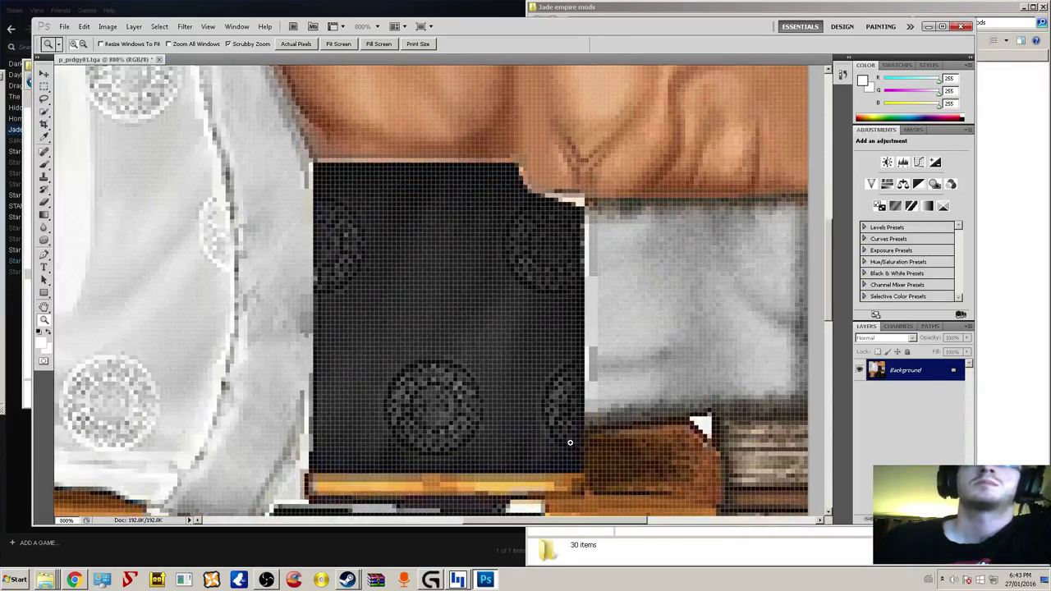
left_click(569, 443)
scroll(403, 361, "down", 1)
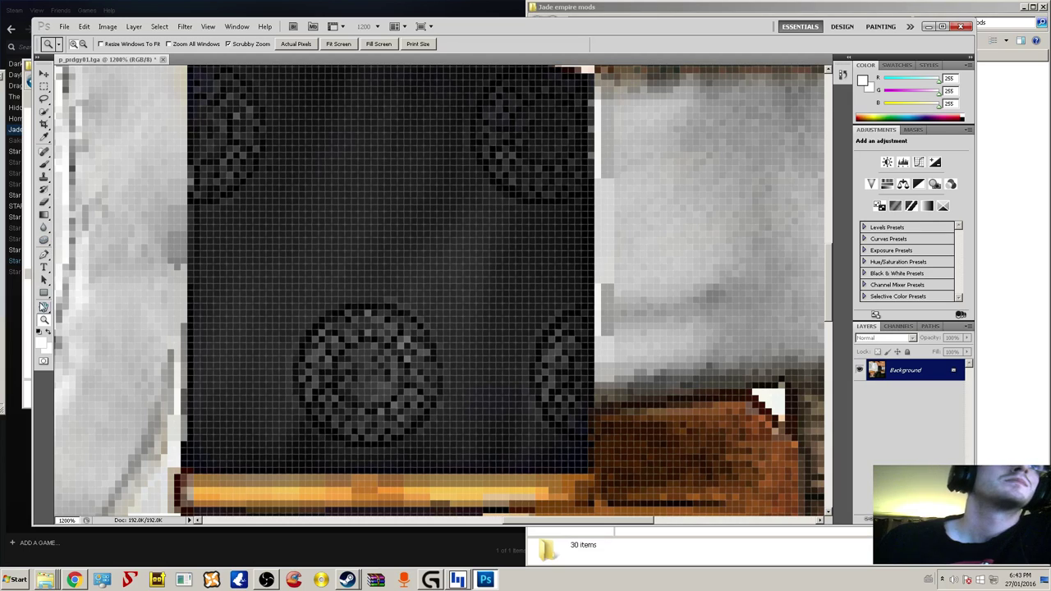
- Save the edited texture p_prdgy01.tga
left_click(60, 27)
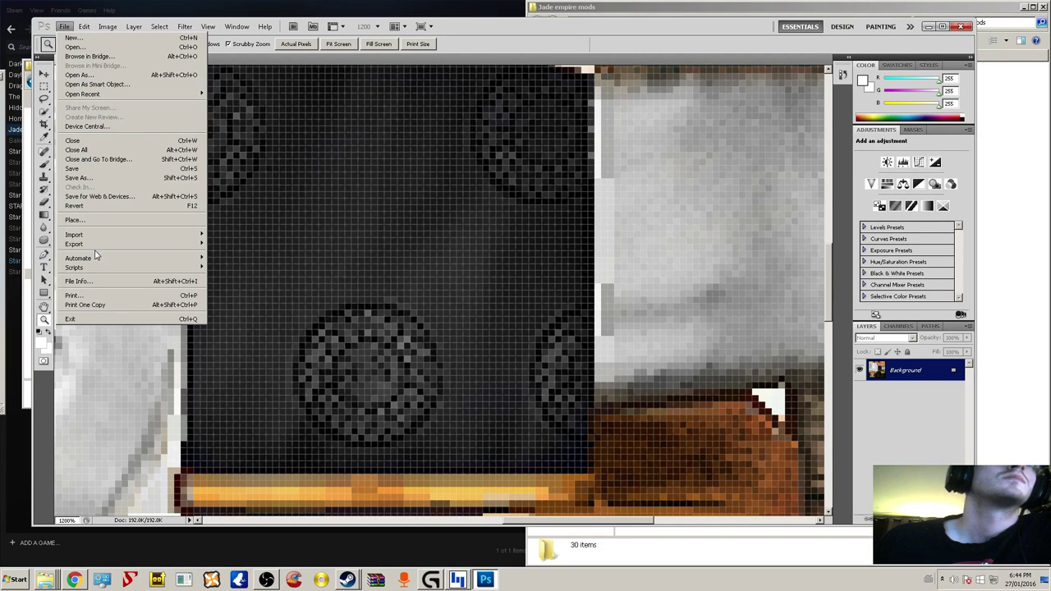
left_click(74, 169)
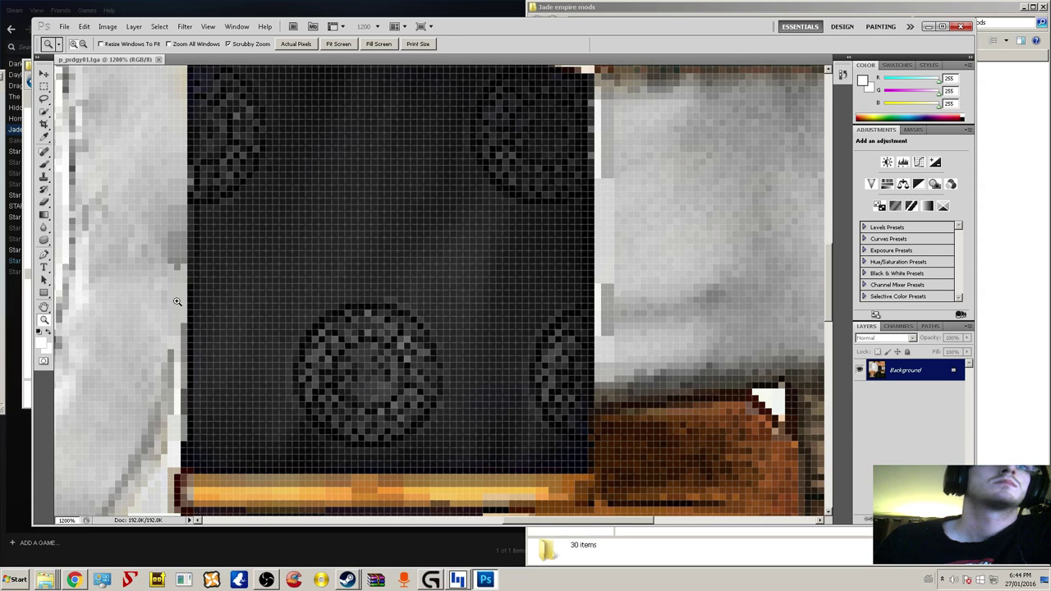
- Frame the whole dark medallion-patterned panel at 800% zoom with the Difference brush active
left_click(44, 165)
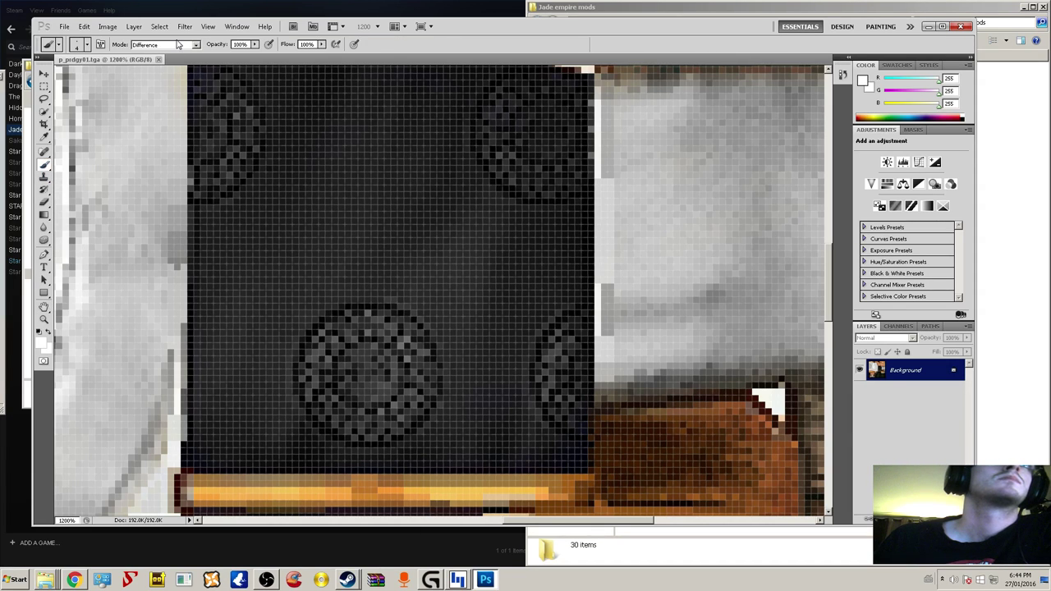
scroll(220, 82, "up", 3)
scroll(230, 164, "down", 3)
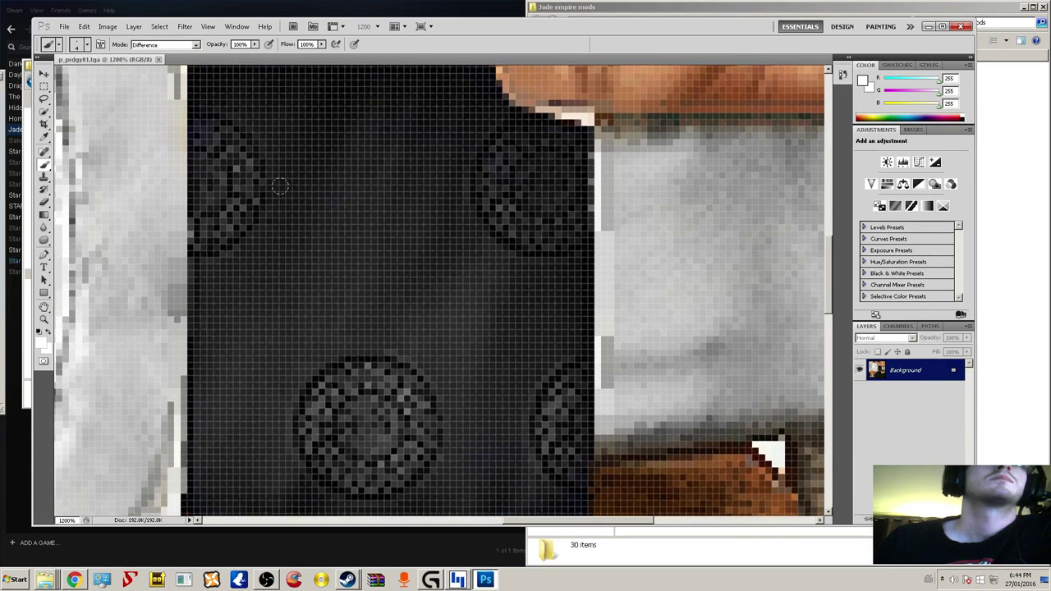
scroll(235, 193, "up", 1)
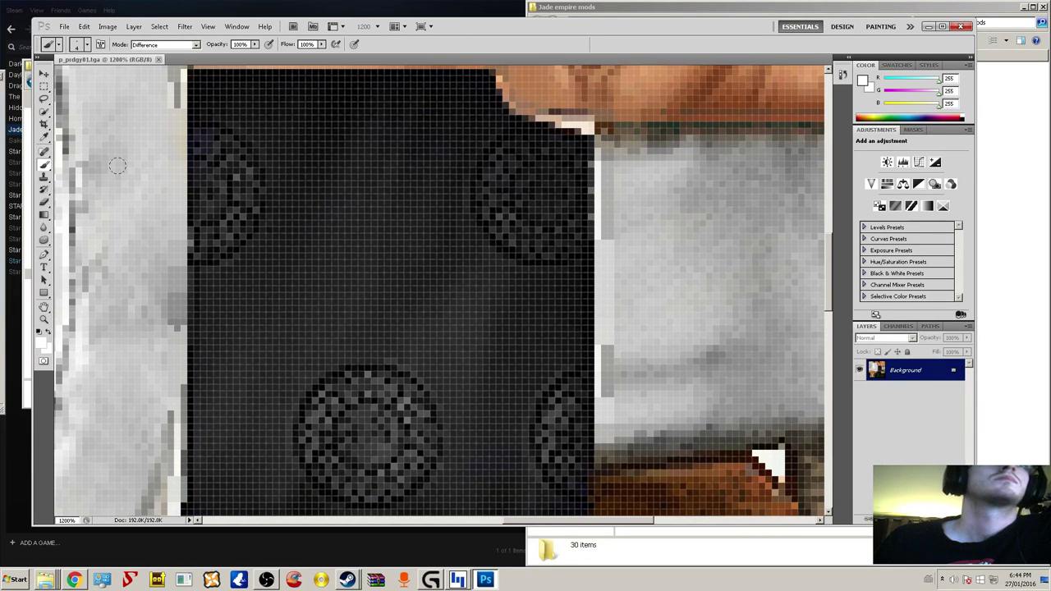
left_click(45, 318)
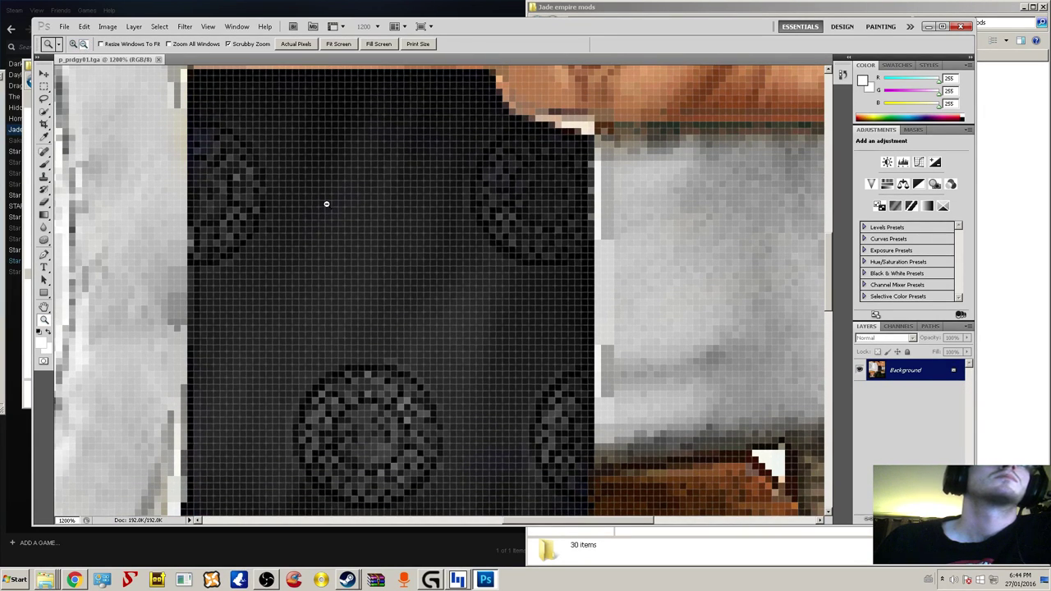
left_click(326, 203, "alt")
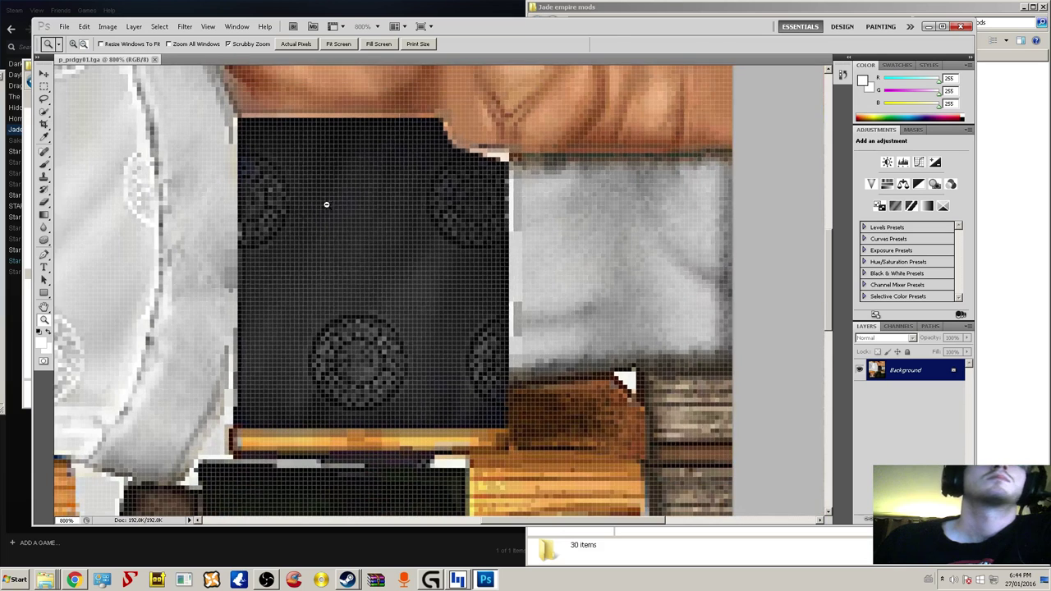
left_click(45, 165)
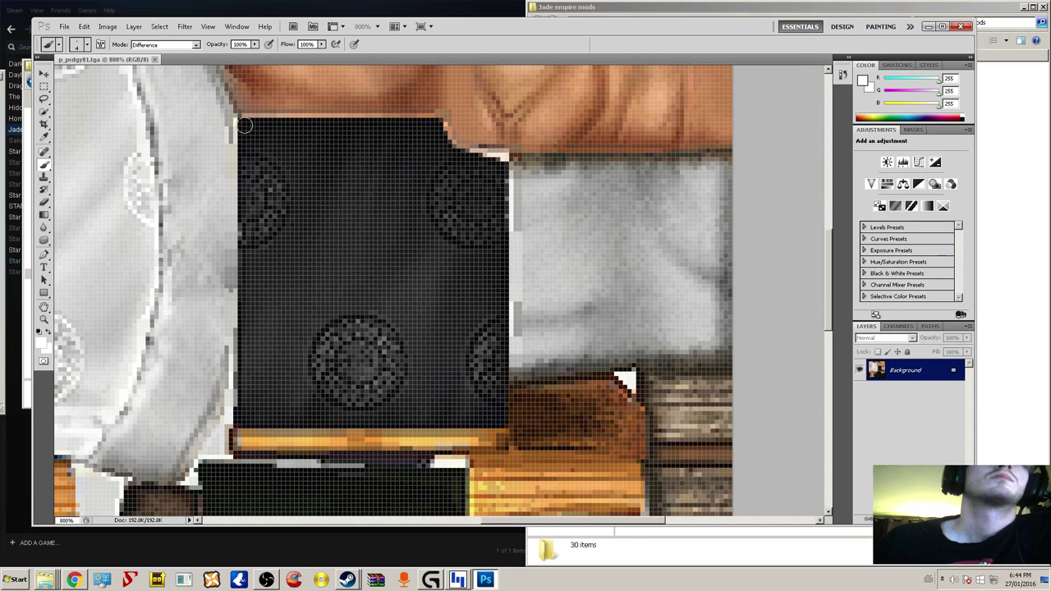
left_click_drag(243, 126, 296, 127)
left_click(83, 26)
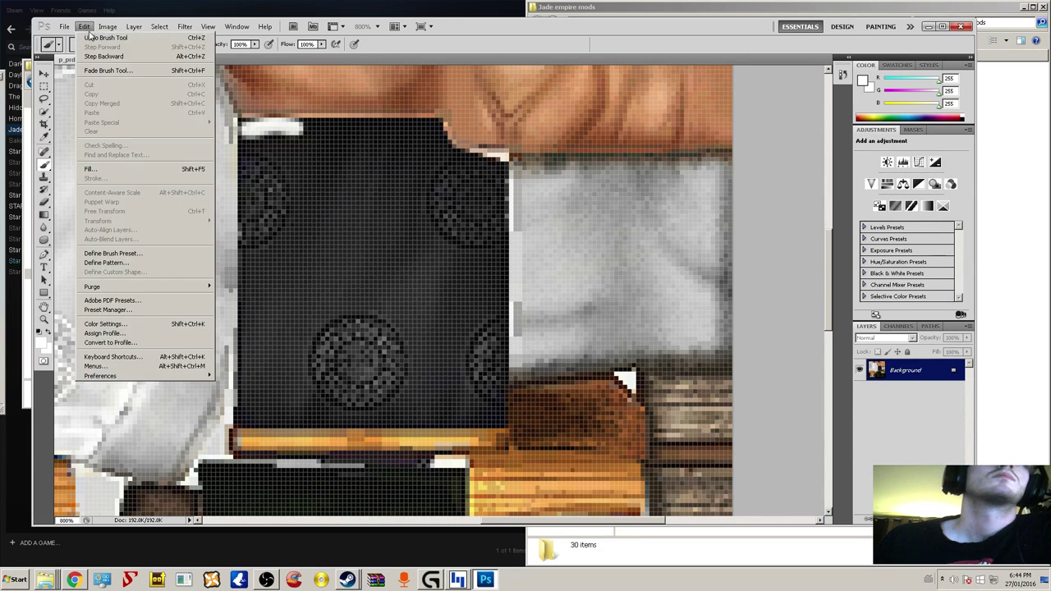
left_click(135, 58)
- Paint the entire dark medallion-patterned panel white with the Difference brush, from its borders in to the centre
mouse_move(246, 128)
left_mouse_down()
mouse_move(433, 129)
mouse_move(383, 129)
mouse_move(439, 131)
mouse_move(464, 160)
mouse_move(501, 169)
mouse_move(496, 410)
mouse_move(486, 422)
mouse_move(248, 417)
mouse_move(235, 415)
mouse_move(249, 145)
mouse_move(373, 138)
mouse_move(258, 136)
mouse_move(394, 138)
mouse_move(448, 160)
mouse_move(265, 164)
mouse_move(263, 238)
mouse_move(279, 179)
mouse_move(297, 187)
mouse_move(343, 144)
mouse_move(327, 152)
mouse_move(414, 148)
mouse_move(477, 179)
mouse_move(434, 168)
mouse_move(481, 238)
mouse_move(475, 399)
mouse_move(488, 311)
mouse_move(484, 406)
mouse_move(250, 406)
mouse_move(254, 383)
mouse_move(390, 396)
mouse_move(464, 384)
mouse_move(258, 379)
mouse_move(431, 399)
mouse_move(303, 386)
left_mouse_up()
mouse_move(456, 371)
left_mouse_down()
mouse_move(268, 365)
mouse_move(250, 372)
mouse_move(252, 386)
mouse_move(259, 244)
mouse_move(250, 274)
mouse_move(266, 344)
mouse_move(256, 370)
mouse_move(274, 252)
mouse_move(286, 384)
mouse_move(316, 236)
mouse_move(298, 171)
mouse_move(307, 289)
mouse_move(273, 368)
mouse_move(297, 253)
mouse_move(275, 398)
left_mouse_up()
mouse_move(264, 274)
left_mouse_down()
mouse_move(293, 171)
mouse_move(480, 201)
mouse_move(351, 177)
mouse_move(382, 202)
mouse_move(332, 165)
mouse_move(427, 191)
mouse_move(451, 210)
mouse_move(419, 202)
mouse_move(324, 222)
mouse_move(411, 215)
mouse_move(454, 233)
mouse_move(329, 240)
mouse_move(325, 344)
mouse_move(341, 271)
mouse_move(322, 236)
left_mouse_up()
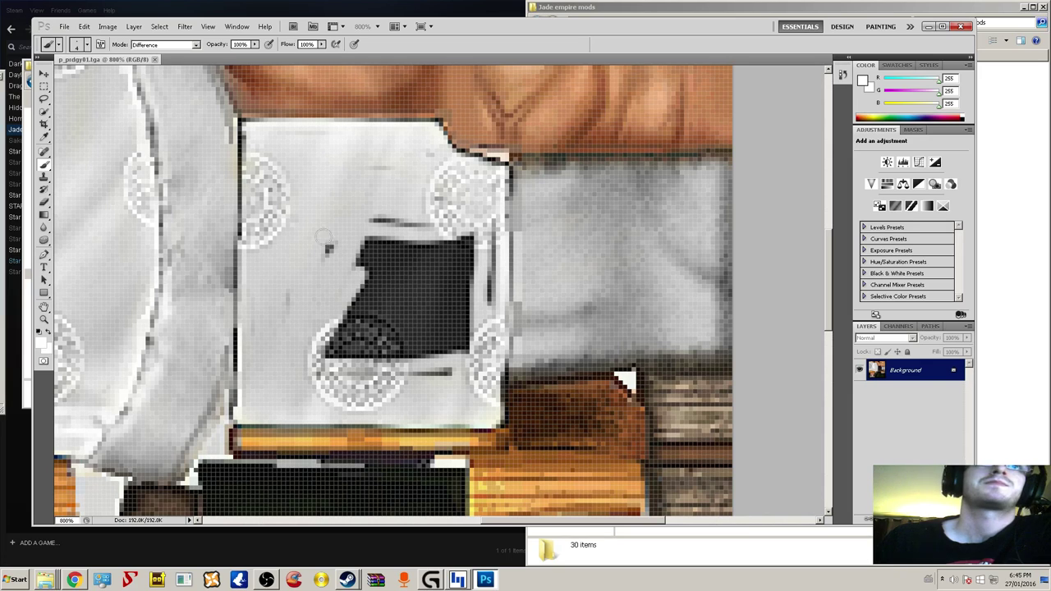
mouse_move(328, 355)
left_mouse_down()
mouse_move(400, 343)
mouse_move(445, 349)
mouse_move(439, 373)
mouse_move(378, 367)
mouse_move(418, 350)
mouse_move(311, 344)
mouse_move(461, 345)
mouse_move(459, 275)
mouse_move(470, 228)
mouse_move(489, 218)
mouse_move(479, 318)
mouse_move(462, 225)
mouse_move(423, 352)
mouse_move(395, 218)
mouse_move(370, 223)
mouse_move(458, 242)
mouse_move(447, 322)
mouse_move(448, 246)
mouse_move(466, 344)
mouse_move(347, 335)
mouse_move(386, 323)
mouse_move(425, 339)
mouse_move(438, 311)
mouse_move(392, 330)
mouse_move(414, 307)
mouse_move(345, 303)
mouse_move(418, 292)
mouse_move(366, 289)
mouse_move(396, 295)
mouse_move(364, 262)
mouse_move(407, 254)
mouse_move(378, 236)
mouse_move(407, 260)
left_mouse_up()
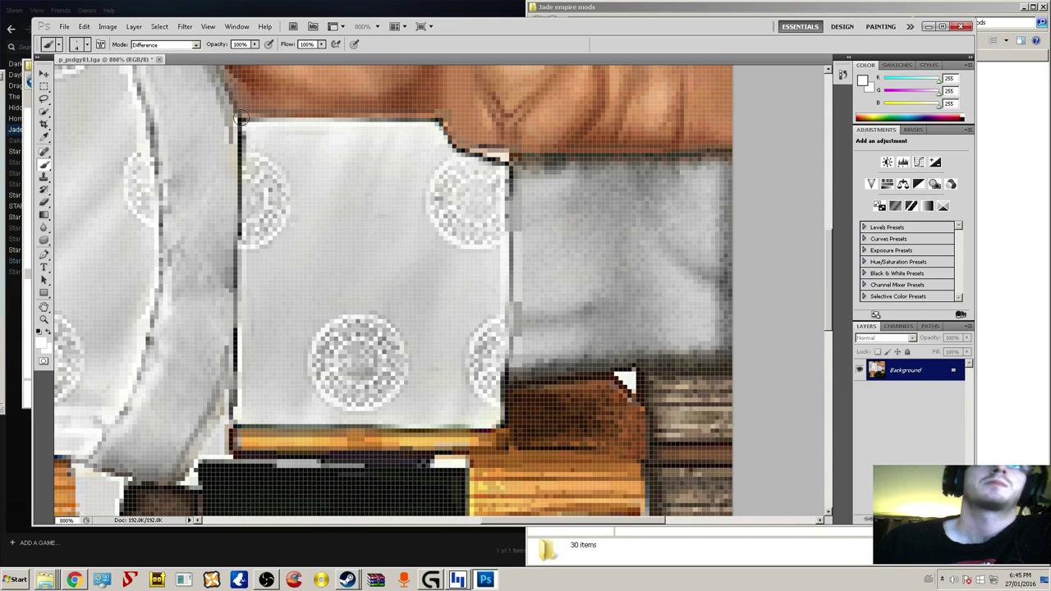
- Lighten the dark outline around the square white cloth panel, brushing its side edges and notched corner in Lighten mode at 58% opacity
scroll(403, 239, "up", 3)
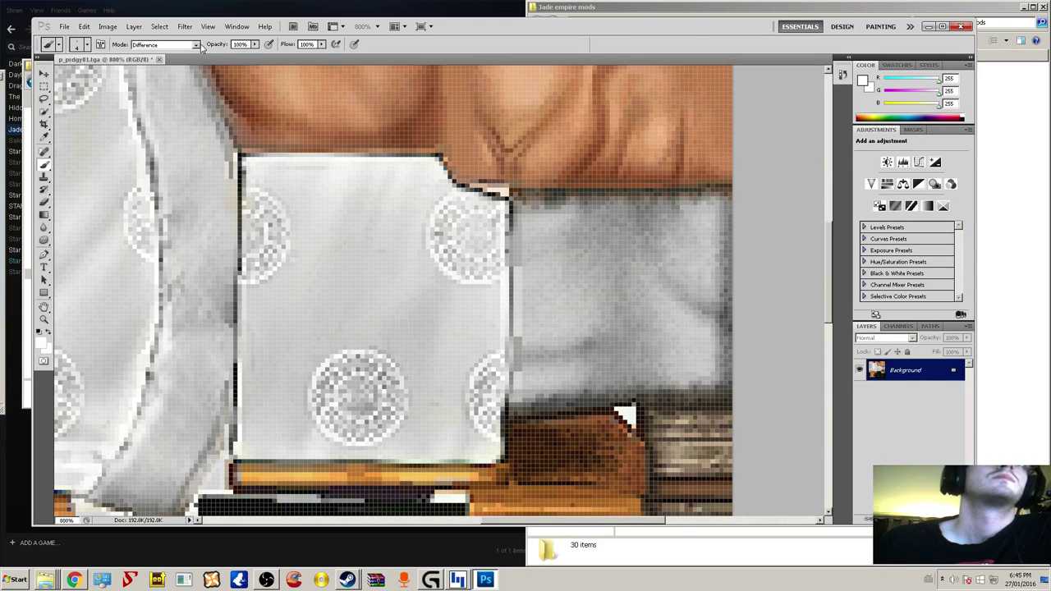
left_click(198, 45)
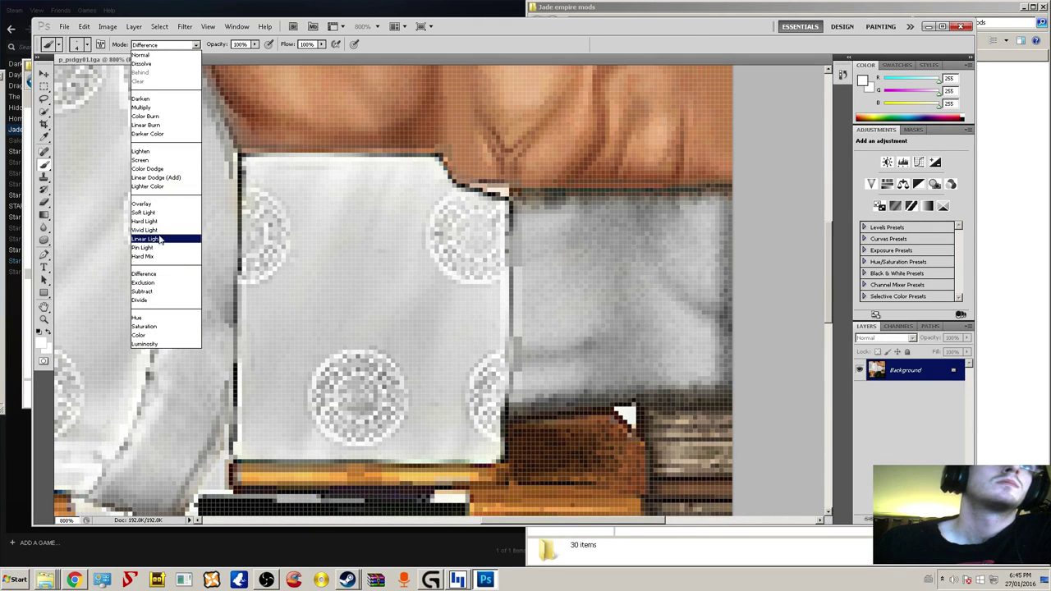
left_click(151, 150)
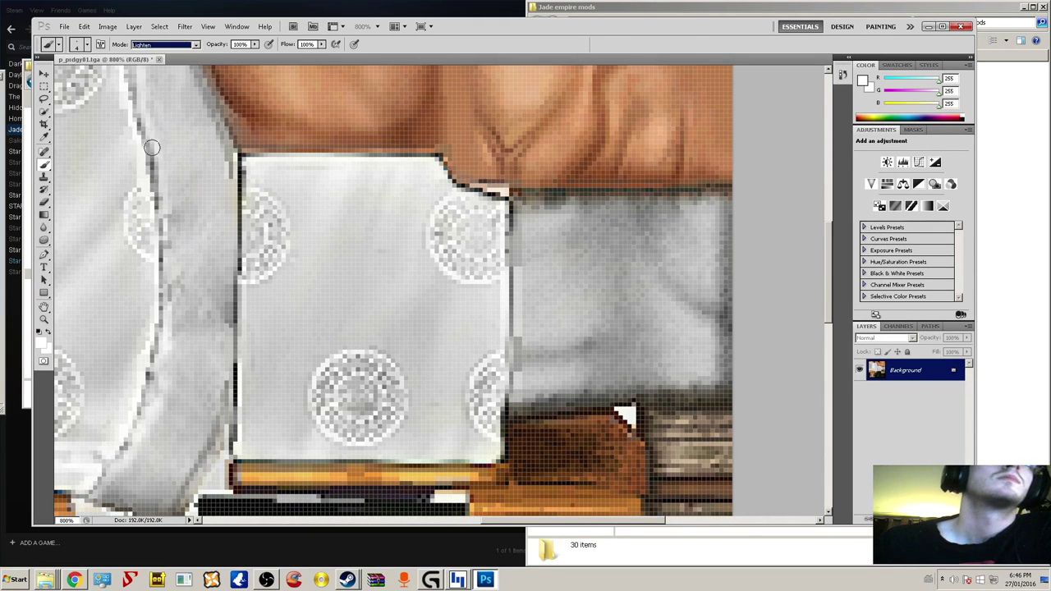
left_click(254, 45)
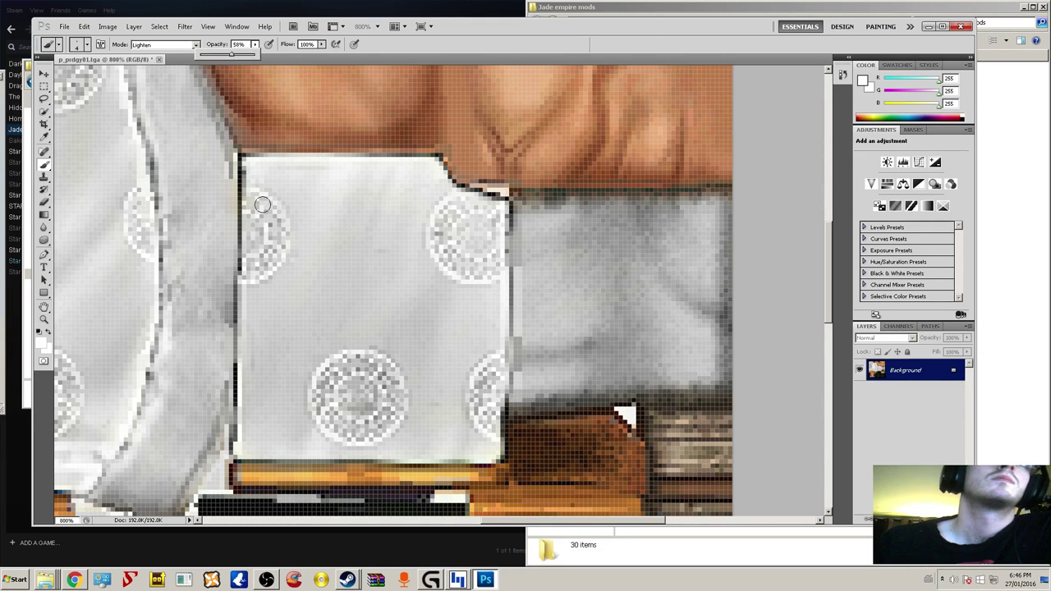
mouse_move(241, 166)
left_mouse_down()
mouse_move(243, 310)
mouse_move(231, 279)
mouse_move(221, 465)
left_mouse_up()
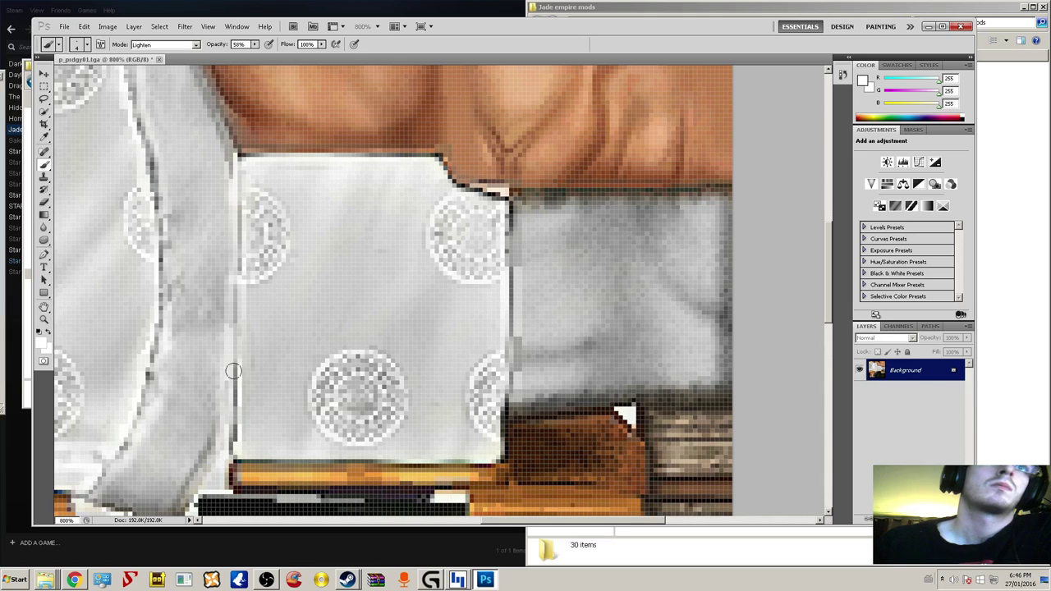
left_click_drag(231, 373, 237, 433)
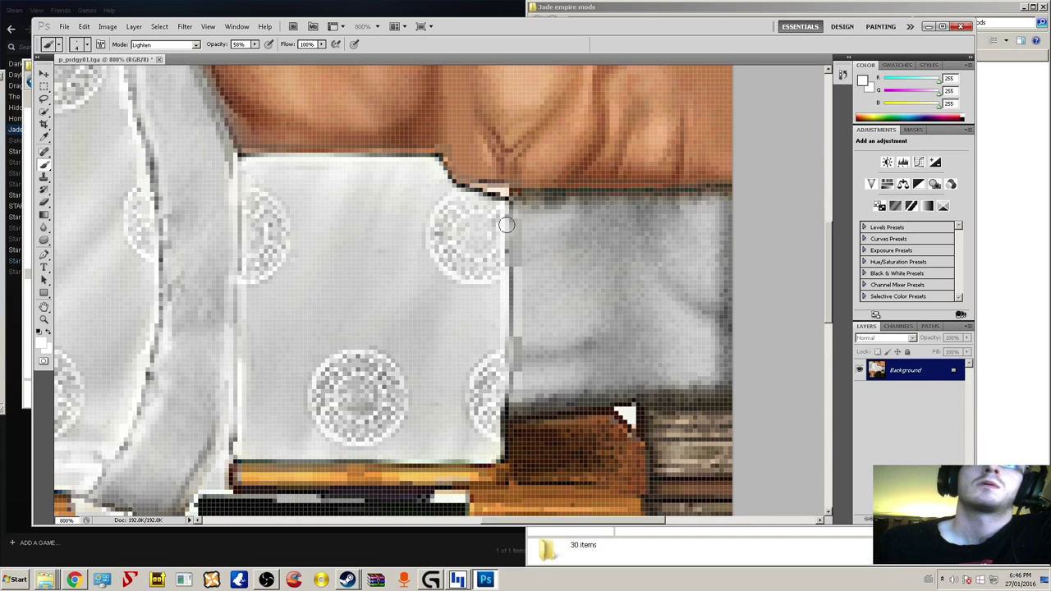
left_click_drag(504, 233, 514, 351)
left_click_drag(498, 401, 496, 428)
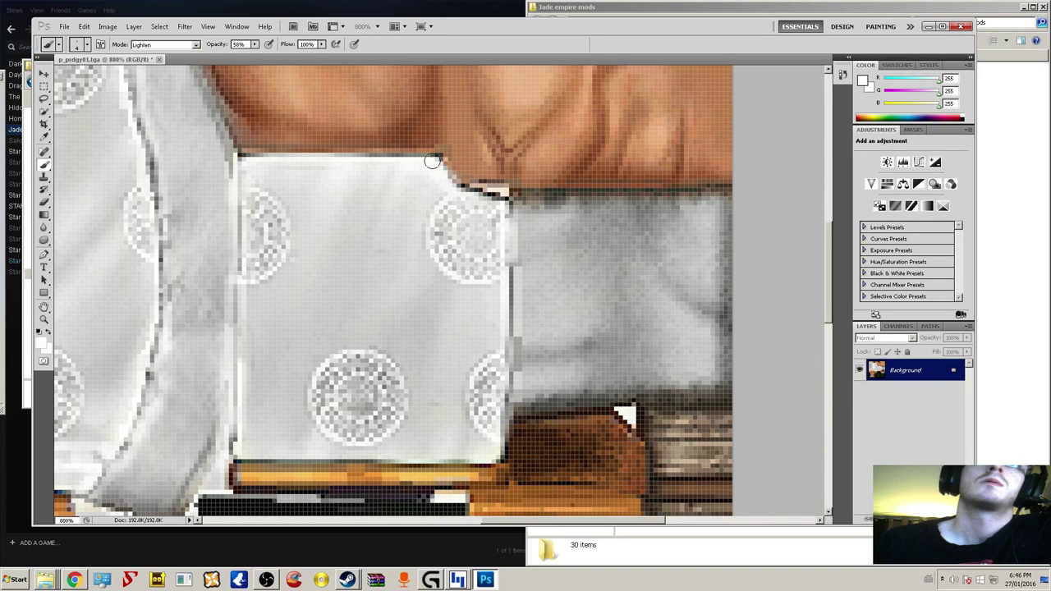
mouse_move(460, 187)
left_mouse_down()
mouse_move(494, 196)
mouse_move(518, 242)
left_mouse_up()
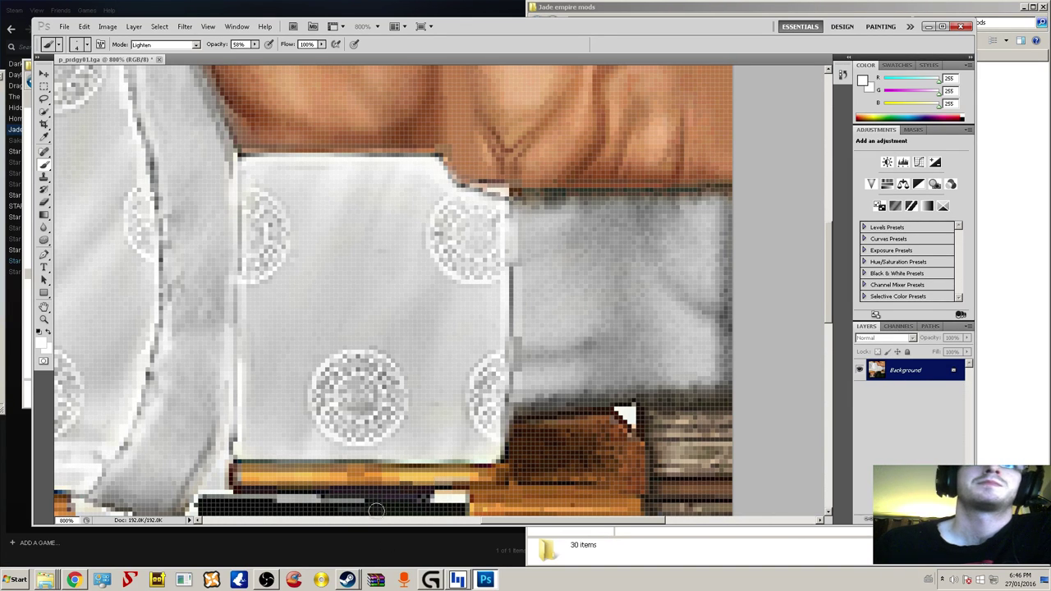
- Examine the lightened cloth panel up close and within the whole texture at a reduced zoom
scroll(443, 370, "down", 2)
scroll(451, 375, "up", 6)
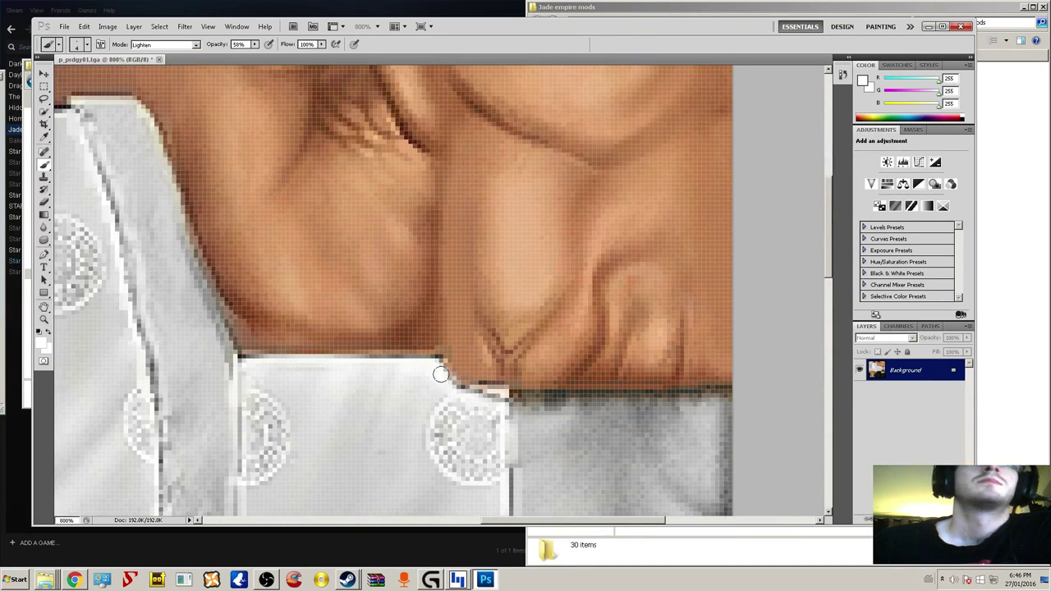
scroll(428, 331, "down", 1)
left_click(44, 319)
right_click(136, 284)
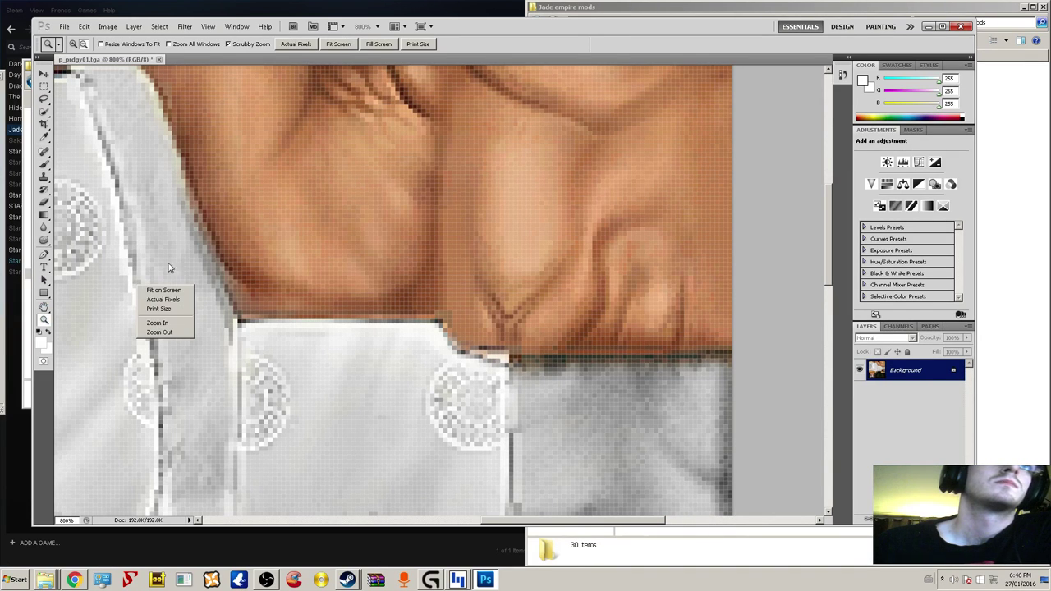
left_click(168, 305)
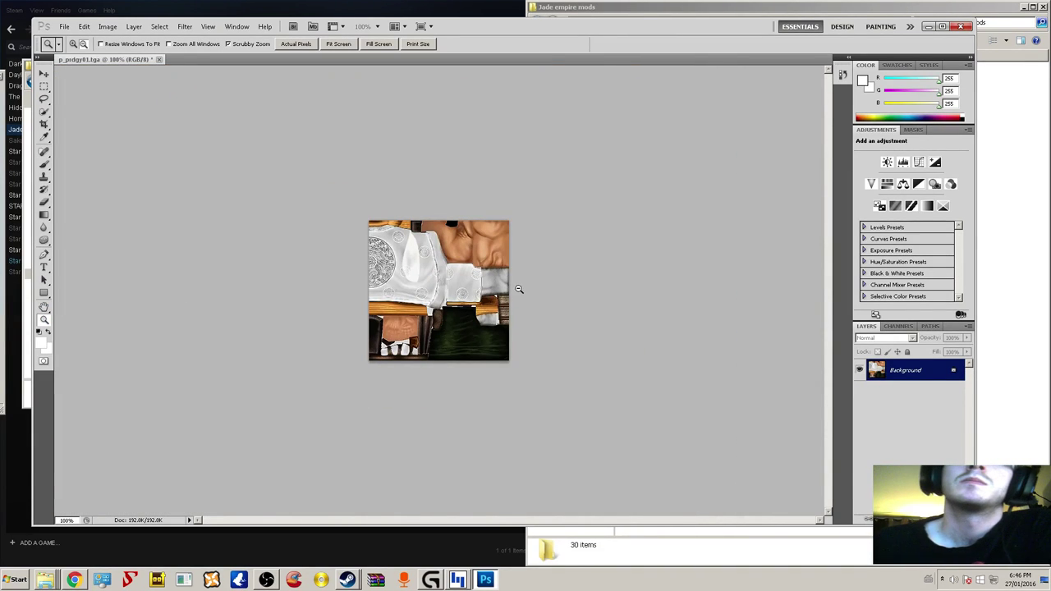
right_click(457, 314)
left_click(485, 324)
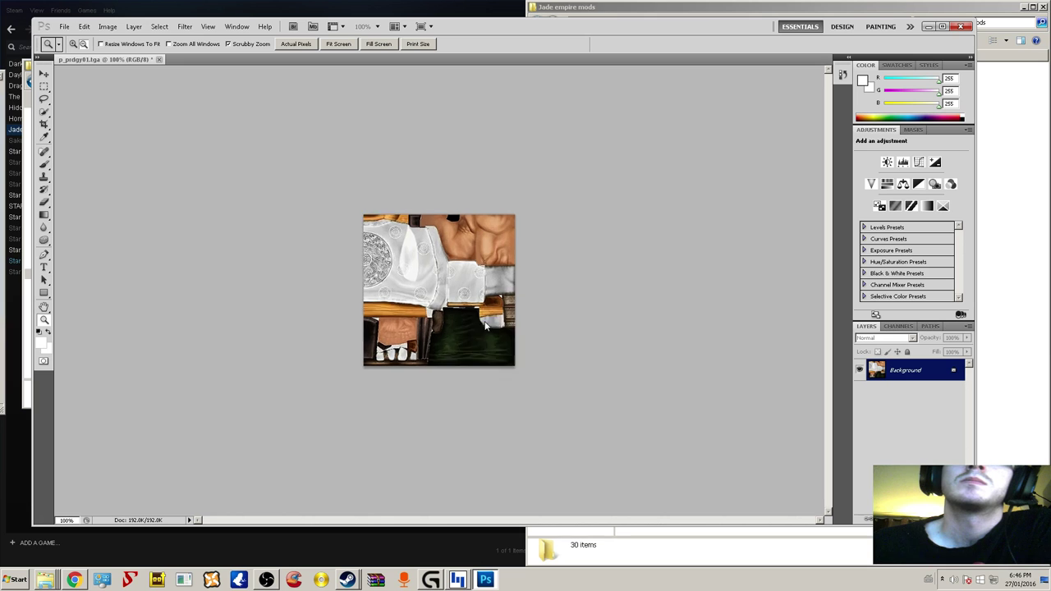
left_click(484, 325)
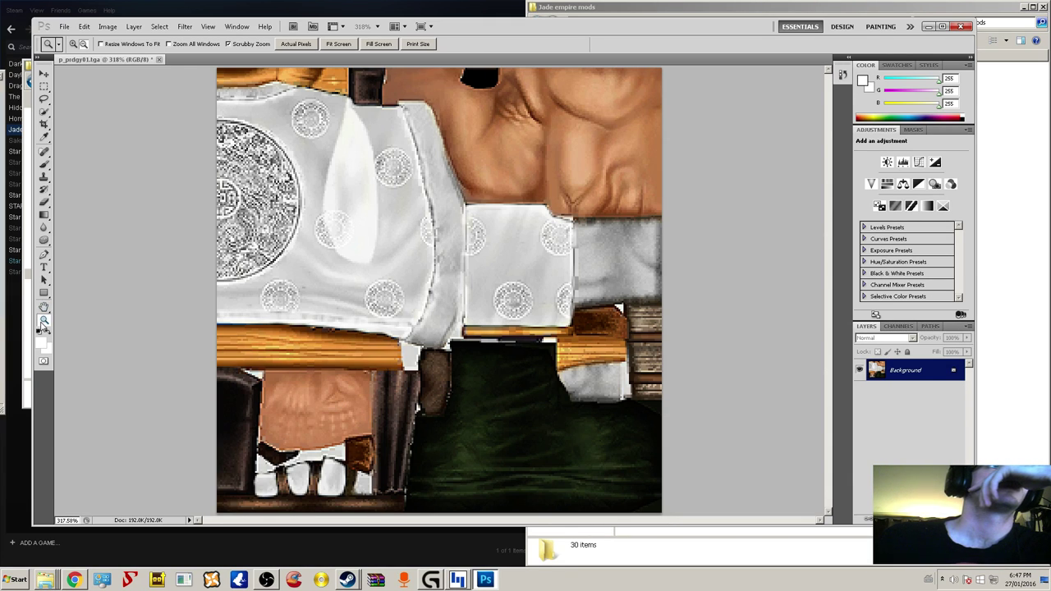
- Choose the Brush tool for the dark green cloth area and set its blending mode to Saturation
left_click(556, 461, "alt")
left_click_drag(505, 404, 662, 414)
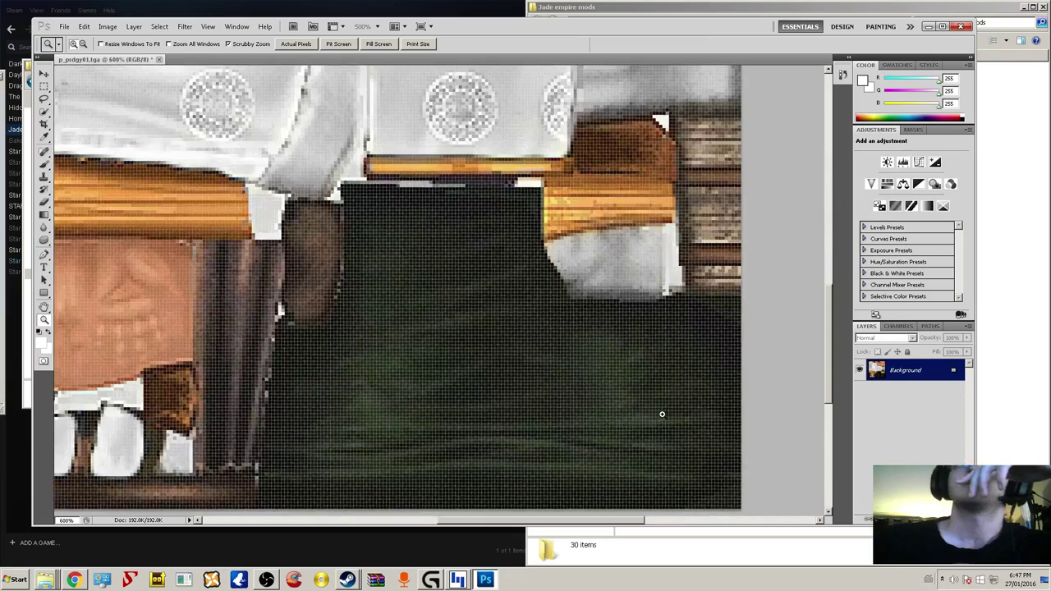
left_click(503, 389)
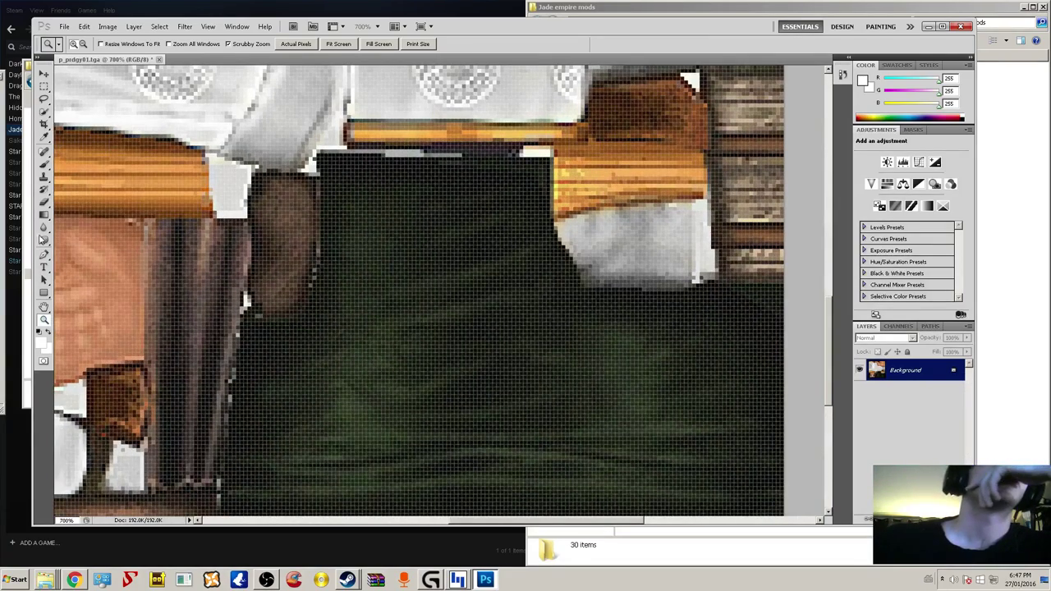
left_click(44, 164)
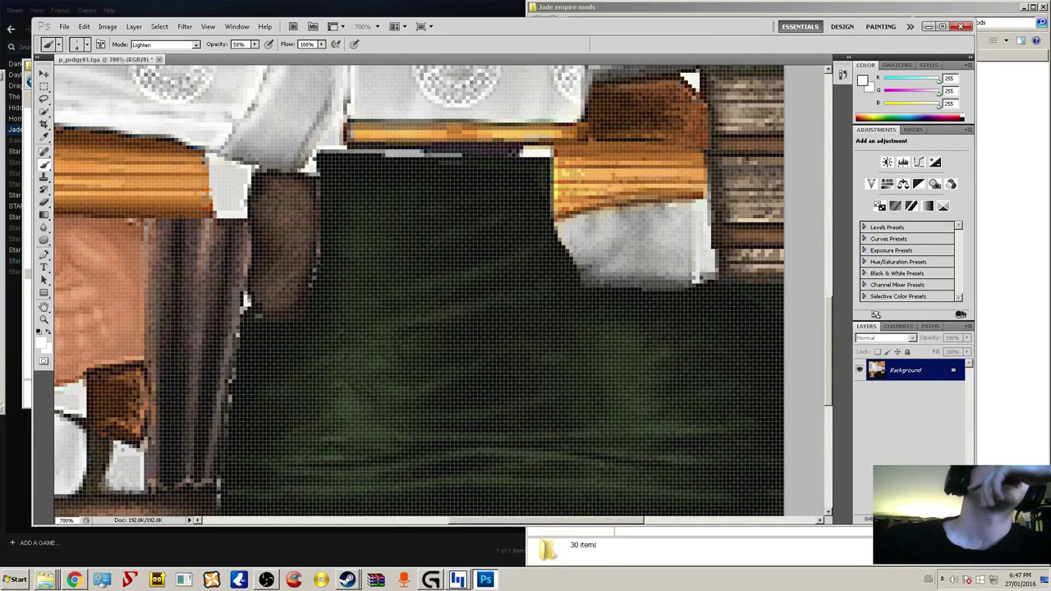
left_click(164, 44)
left_click(164, 329)
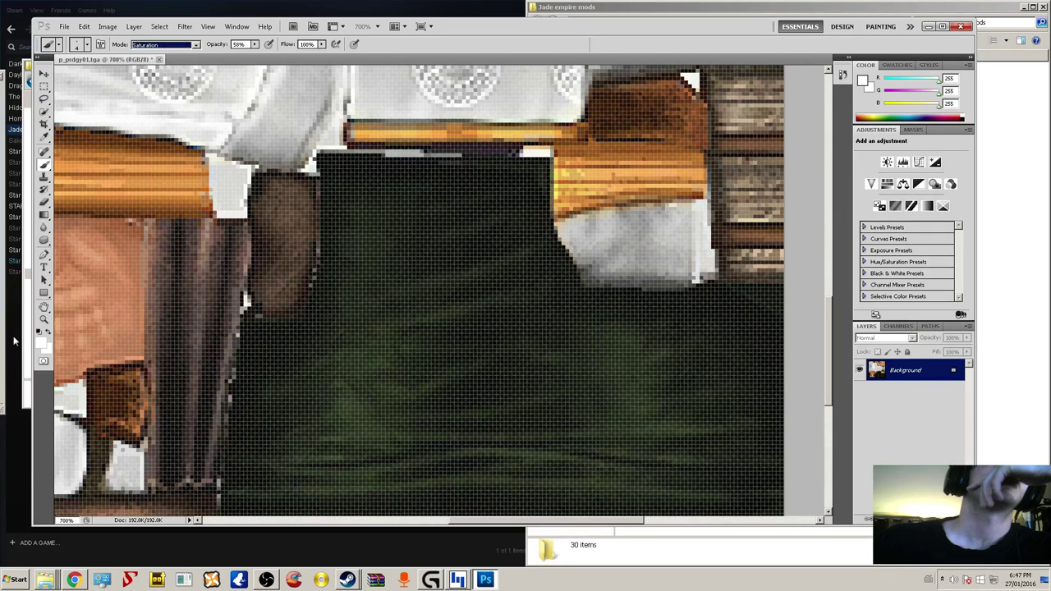
left_click(41, 341)
left_click_drag(493, 242, 358, 116)
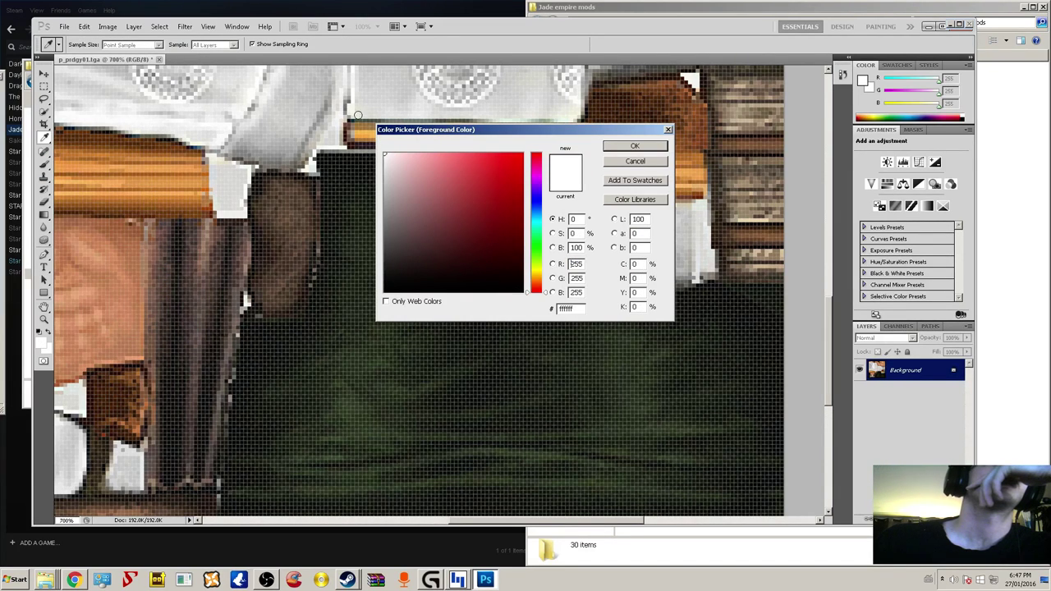
left_click(635, 146)
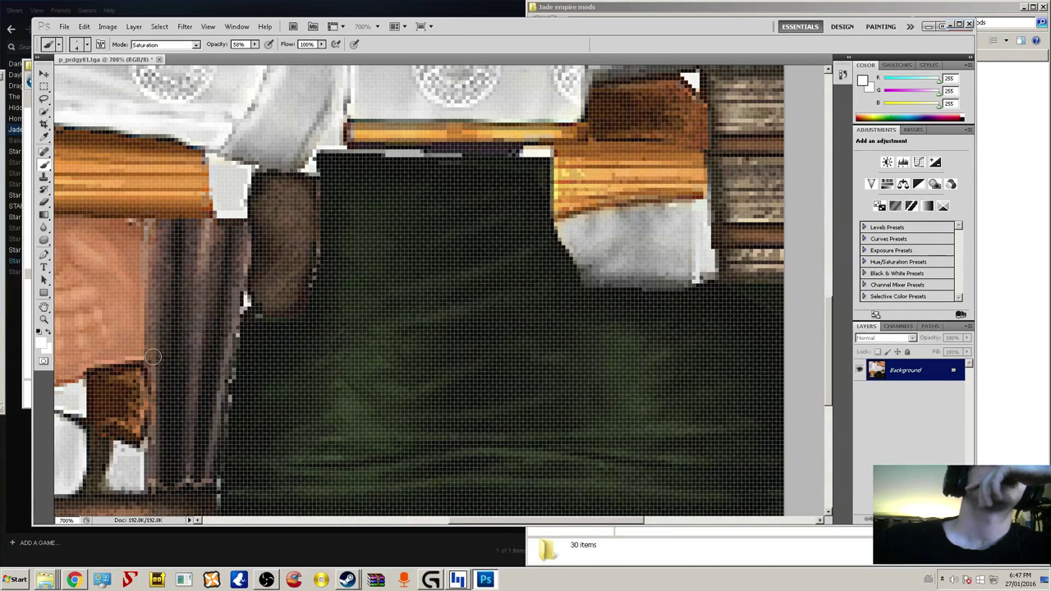
- Set the foreground colour to black (000000)
left_click(43, 342)
left_click_drag(506, 258, 537, 308)
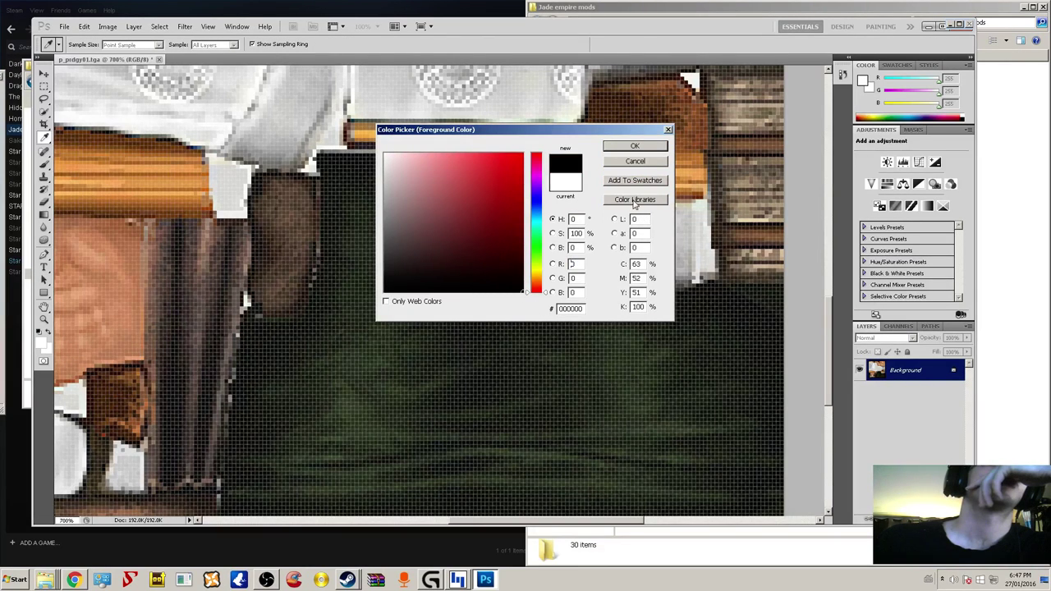
left_click(634, 146)
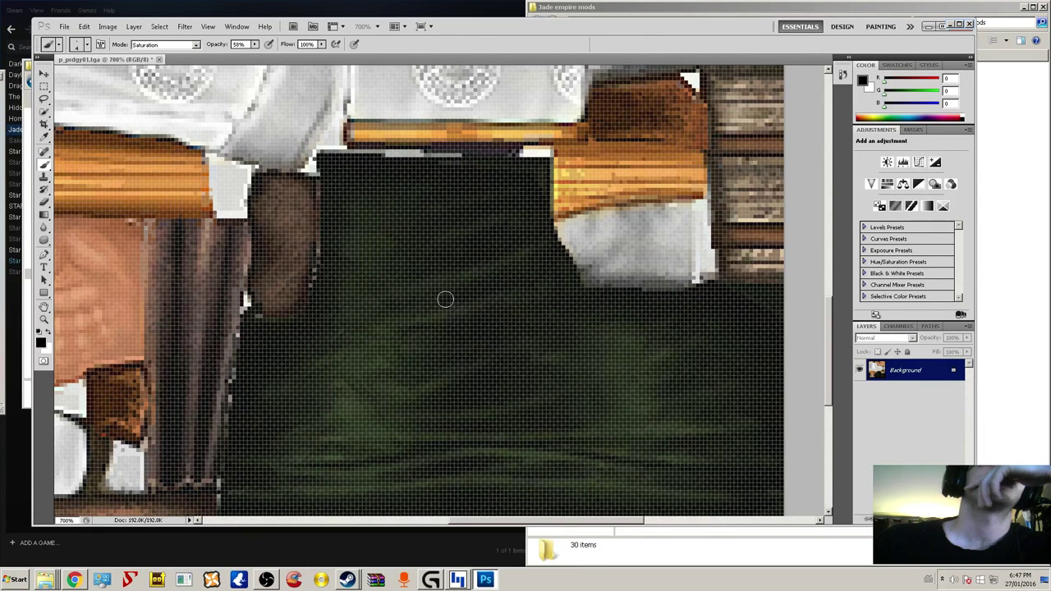
- Desaturate the whole dark green cloth area by painting over it with a size 11 brush at 100% opacity
left_click_drag(255, 45, 292, 67)
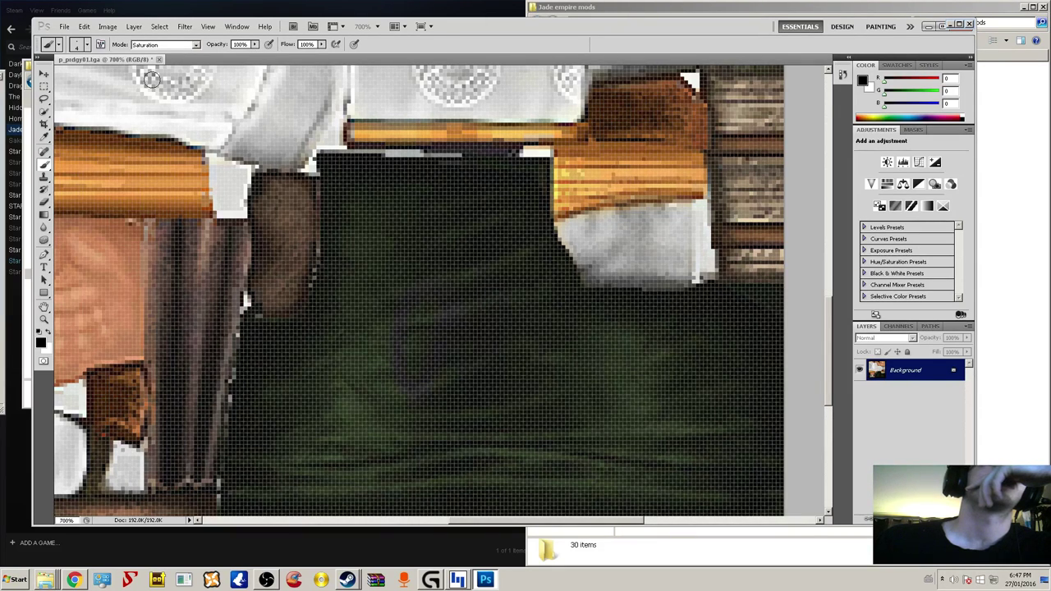
left_click(87, 48)
left_click_drag(59, 76, 54, 75)
left_click(329, 160)
mouse_move(326, 172)
left_mouse_down()
mouse_move(328, 245)
mouse_move(307, 306)
mouse_move(244, 329)
mouse_move(231, 483)
mouse_move(244, 423)
mouse_move(257, 481)
mouse_move(397, 454)
mouse_move(297, 439)
mouse_move(400, 322)
mouse_move(310, 399)
mouse_move(315, 383)
mouse_move(275, 358)
mouse_move(279, 463)
mouse_move(245, 481)
mouse_move(557, 498)
mouse_move(754, 482)
mouse_move(647, 493)
mouse_move(721, 483)
mouse_move(450, 432)
mouse_move(360, 439)
mouse_move(506, 427)
mouse_move(377, 389)
mouse_move(399, 368)
mouse_move(748, 394)
mouse_move(485, 411)
mouse_move(702, 415)
mouse_move(748, 375)
mouse_move(757, 296)
mouse_move(677, 308)
mouse_move(578, 293)
mouse_move(737, 297)
mouse_move(620, 344)
mouse_move(683, 356)
mouse_move(481, 323)
mouse_move(644, 333)
mouse_move(602, 329)
mouse_move(554, 299)
mouse_move(512, 245)
mouse_move(512, 188)
mouse_move(484, 171)
mouse_move(396, 174)
mouse_move(368, 218)
mouse_move(407, 222)
mouse_move(429, 302)
mouse_move(437, 255)
mouse_move(471, 208)
mouse_move(509, 326)
mouse_move(455, 332)
mouse_move(534, 319)
mouse_move(349, 328)
mouse_move(291, 456)
mouse_move(255, 417)
mouse_move(503, 389)
mouse_move(725, 463)
mouse_move(511, 169)
mouse_move(452, 157)
mouse_move(645, 399)
mouse_move(749, 317)
left_mouse_up()
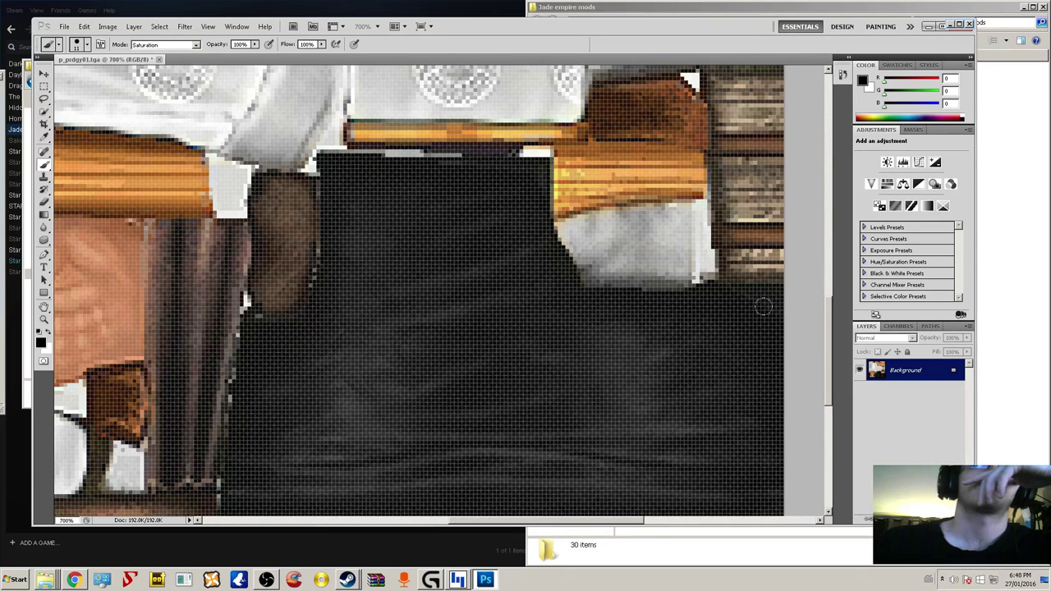
- Look over the desaturated cloth, white garment pieces and skin areas of the texture for spots still needing work
scroll(729, 417, "up", 1)
scroll(626, 268, "up", 2)
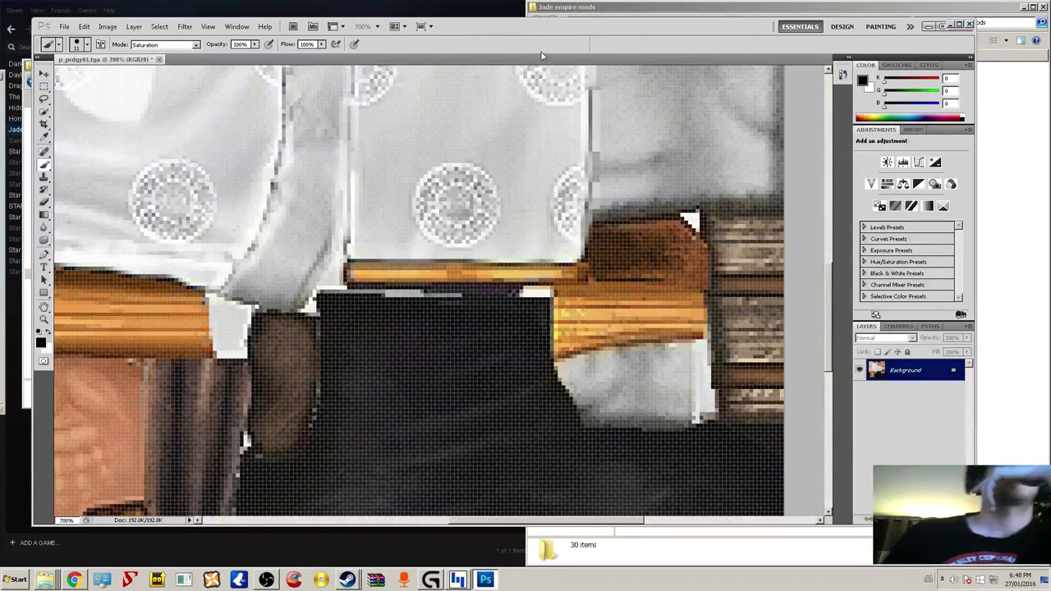
scroll(490, 207, "down", 2)
scroll(211, 339, "up", 1)
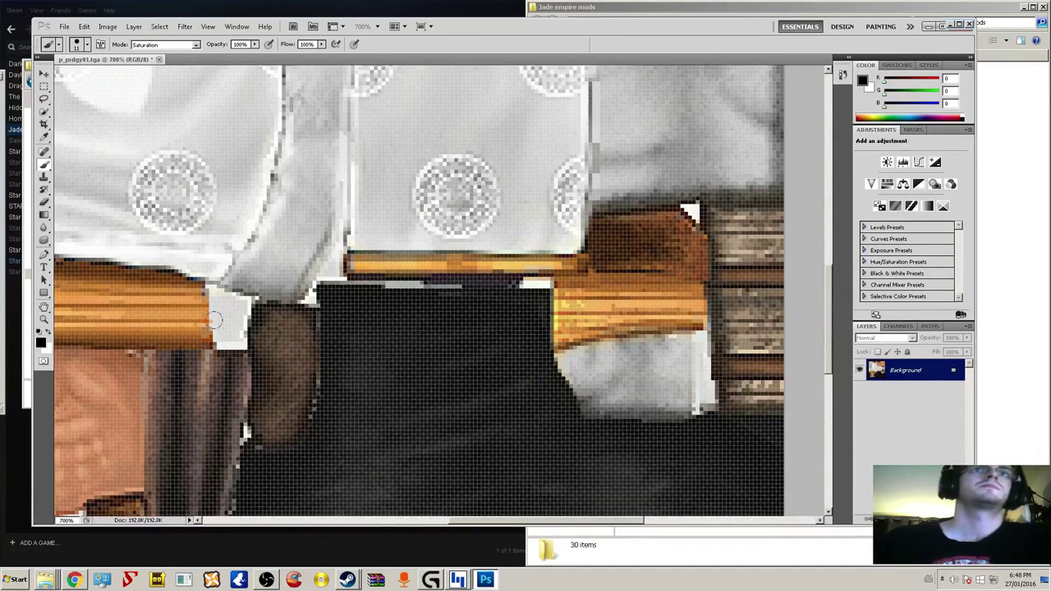
scroll(214, 319, "up", 1)
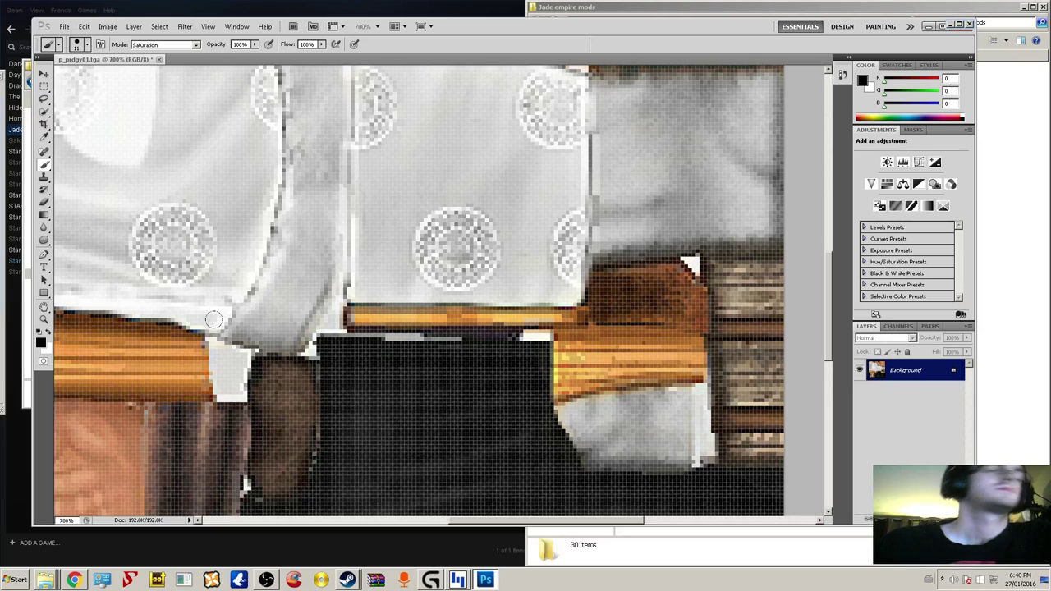
scroll(213, 319, "up", 5)
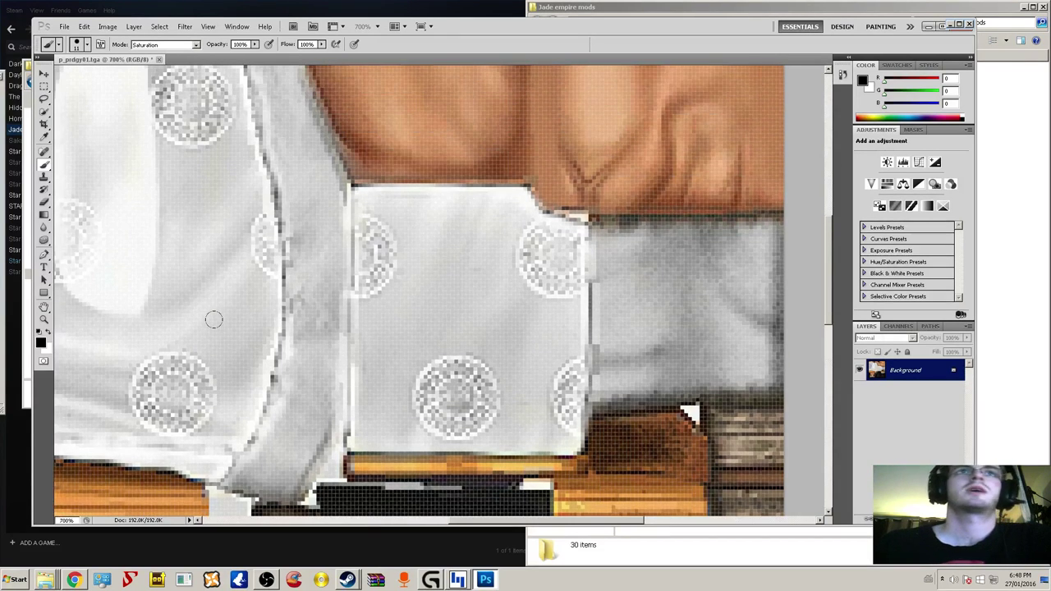
scroll(213, 320, "up", 1)
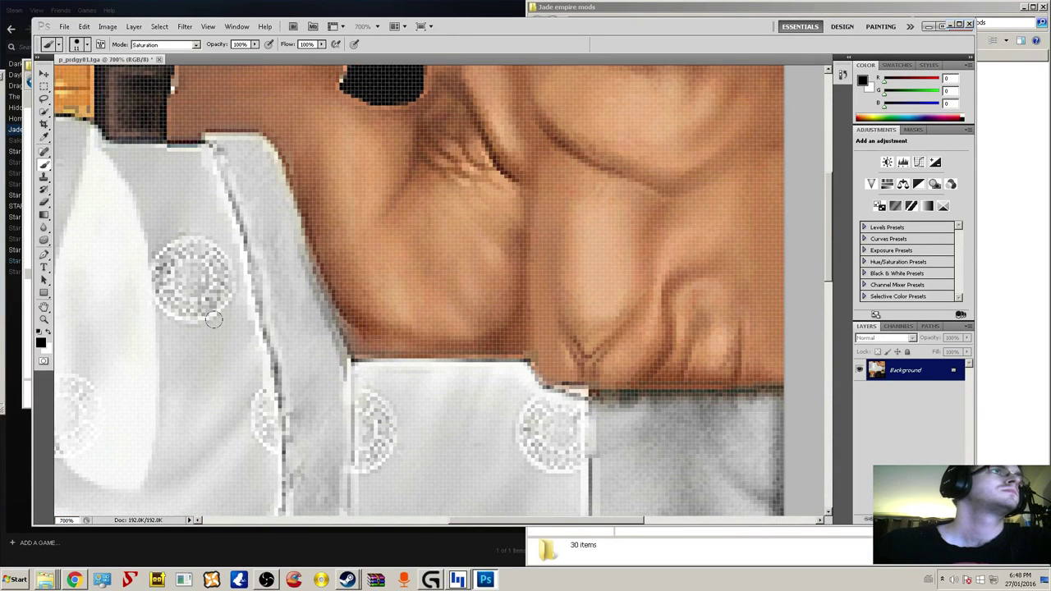
scroll(213, 319, "up", 1)
scroll(213, 320, "down", 2)
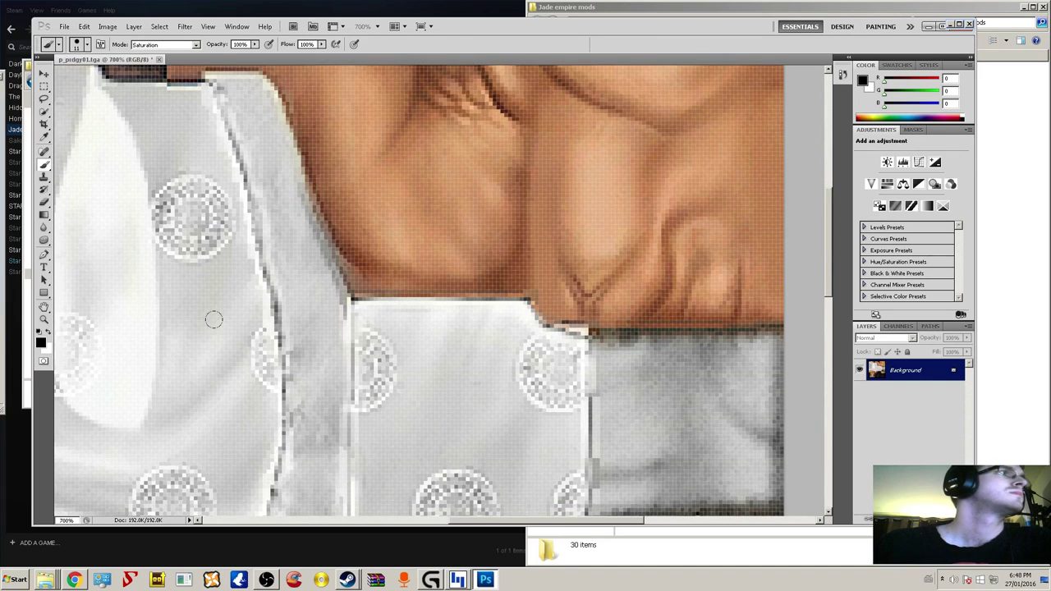
scroll(214, 320, "down", 2)
scroll(215, 324, "up", 2)
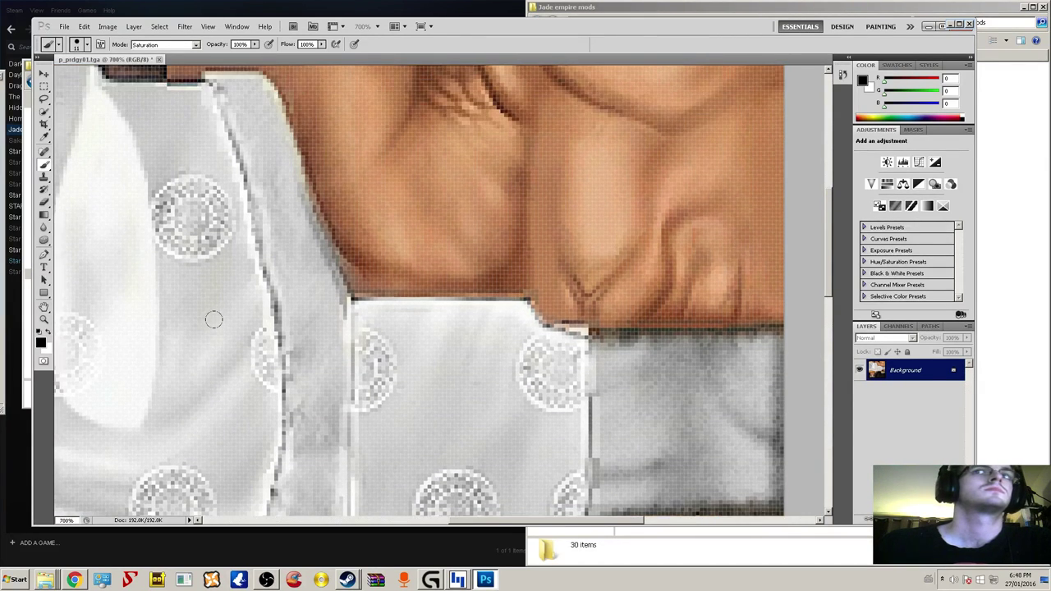
scroll(216, 330, "down", 2)
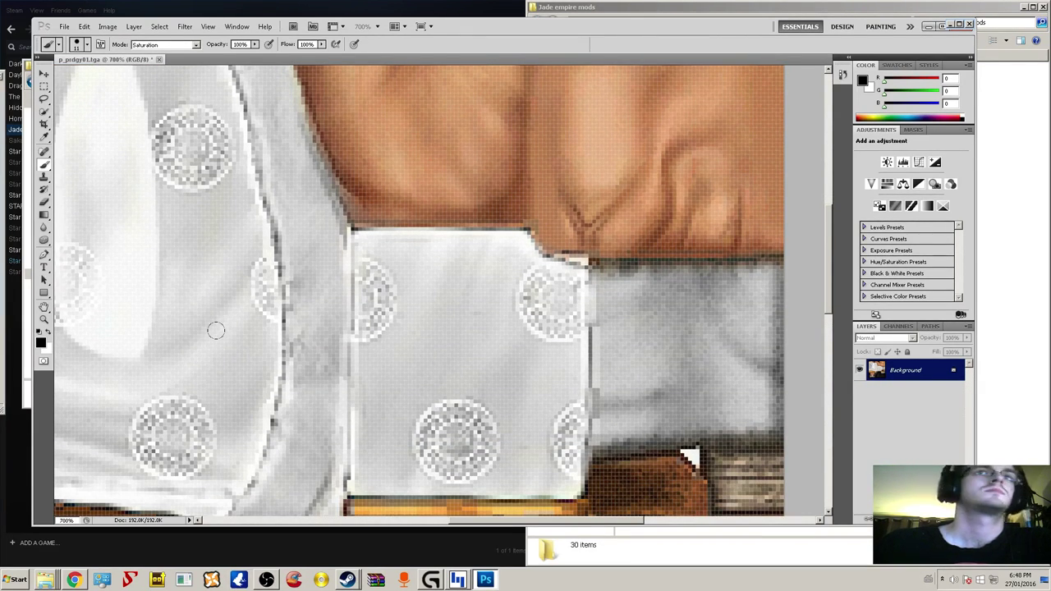
scroll(215, 330, "down", 7)
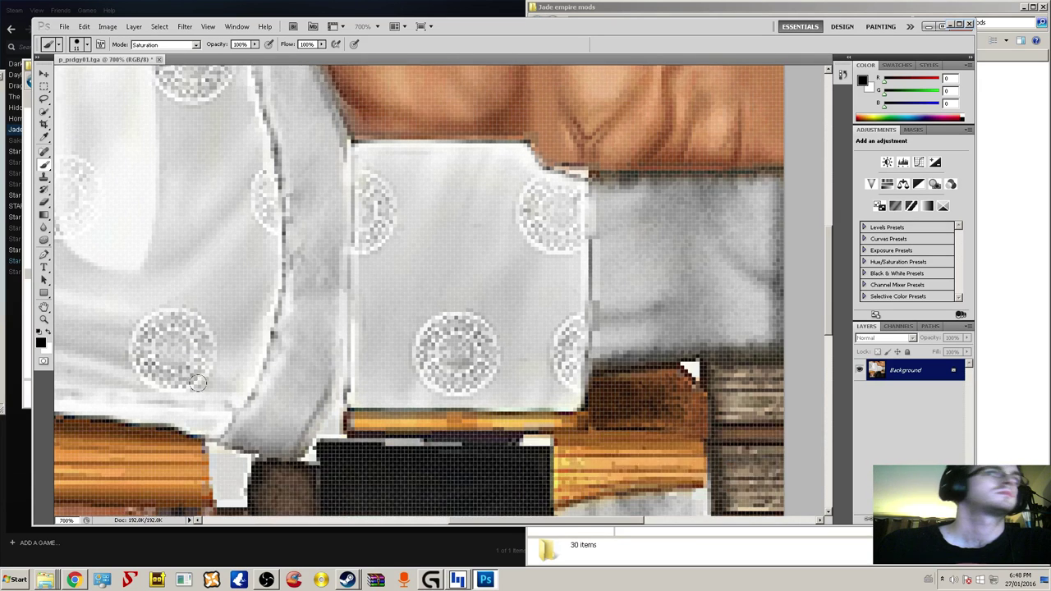
scroll(199, 403, "up", 4)
scroll(199, 402, "up", 2)
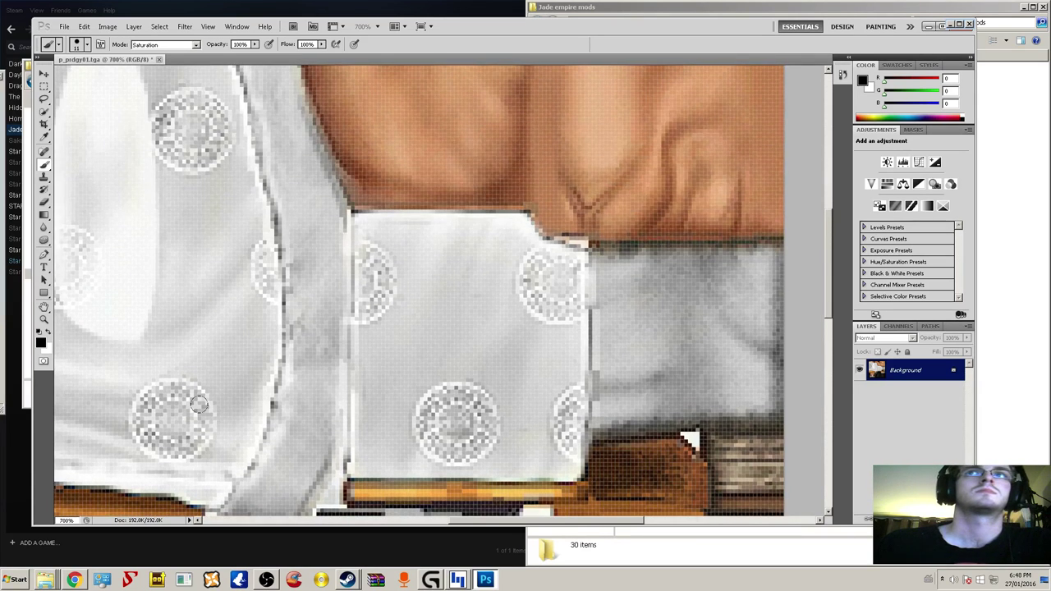
scroll(416, 329, "up", 3)
scroll(218, 345, "down", 2)
scroll(218, 345, "down", 9)
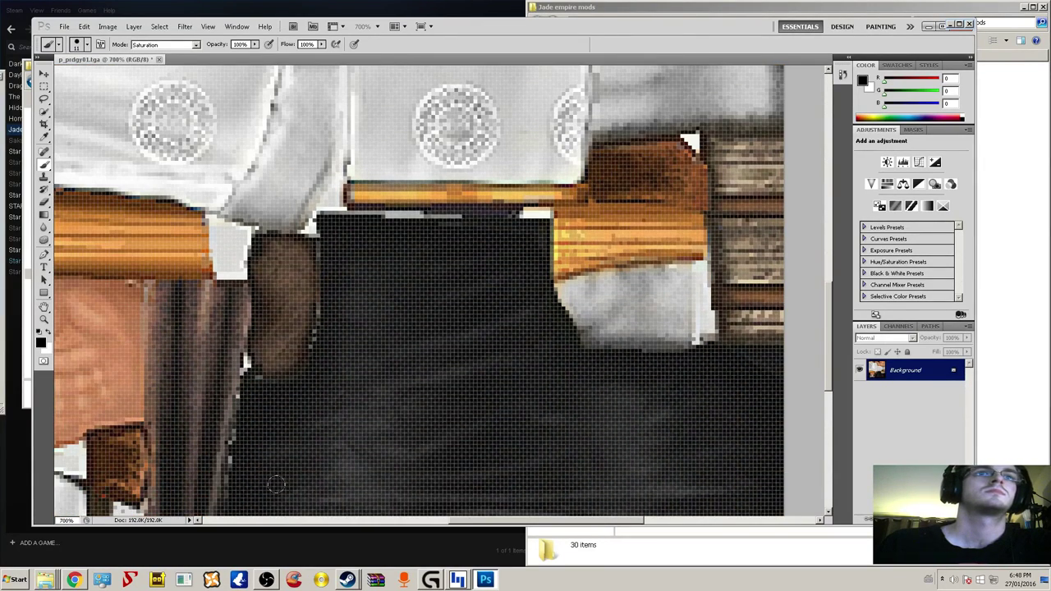
mouse_move(484, 522)
left_mouse_down()
mouse_move(377, 531)
mouse_move(460, 527)
left_mouse_up()
scroll(390, 311, "up", 8)
scroll(390, 310, "up", 3)
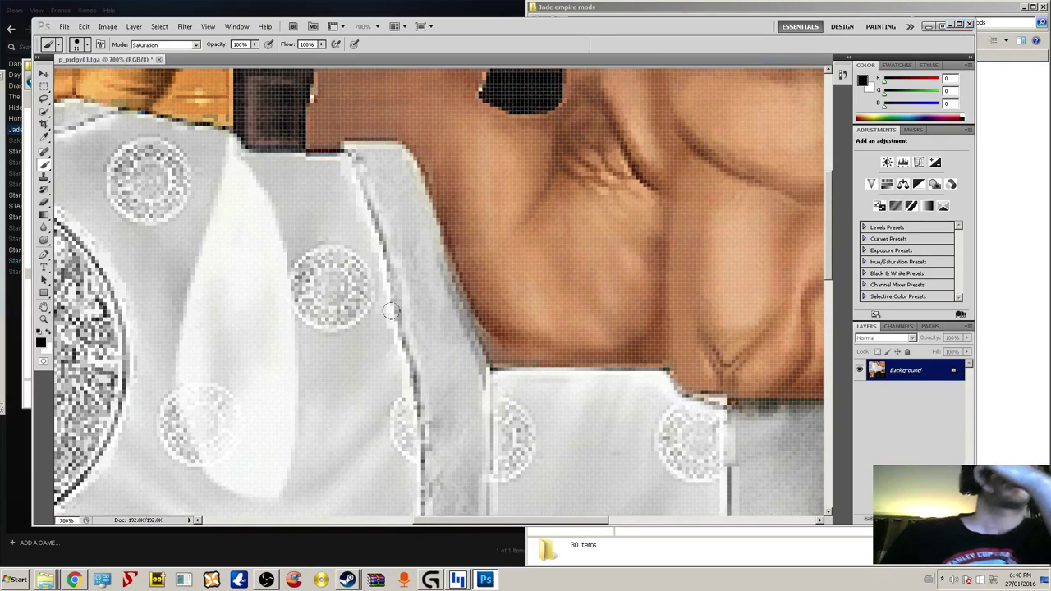
- Examine the white garment, its borders and the dark cloth up close, and review the texture as a whole
scroll(395, 328, "down", 5)
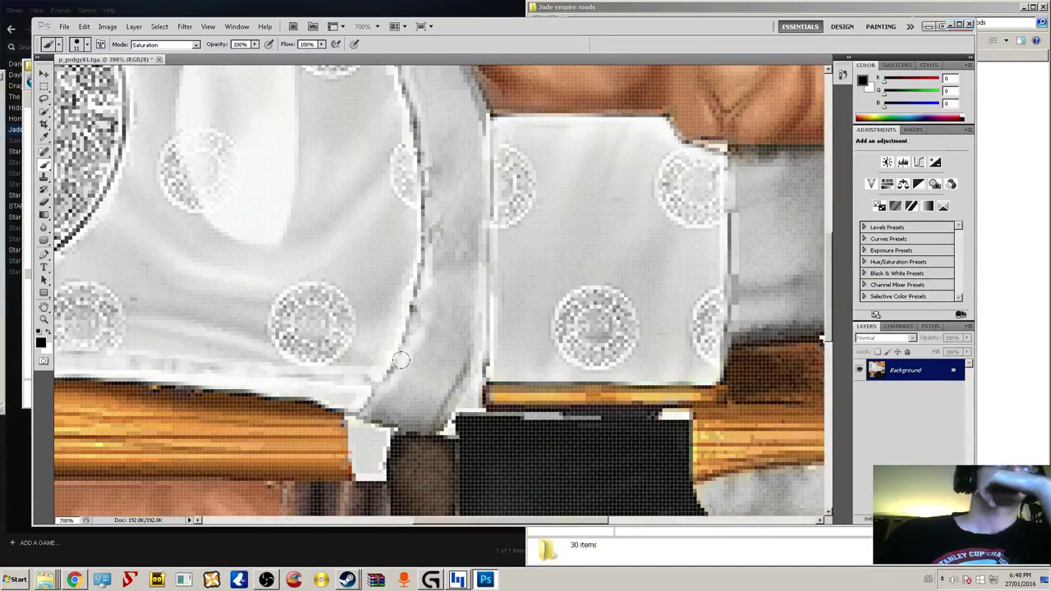
scroll(367, 367, "down", 1)
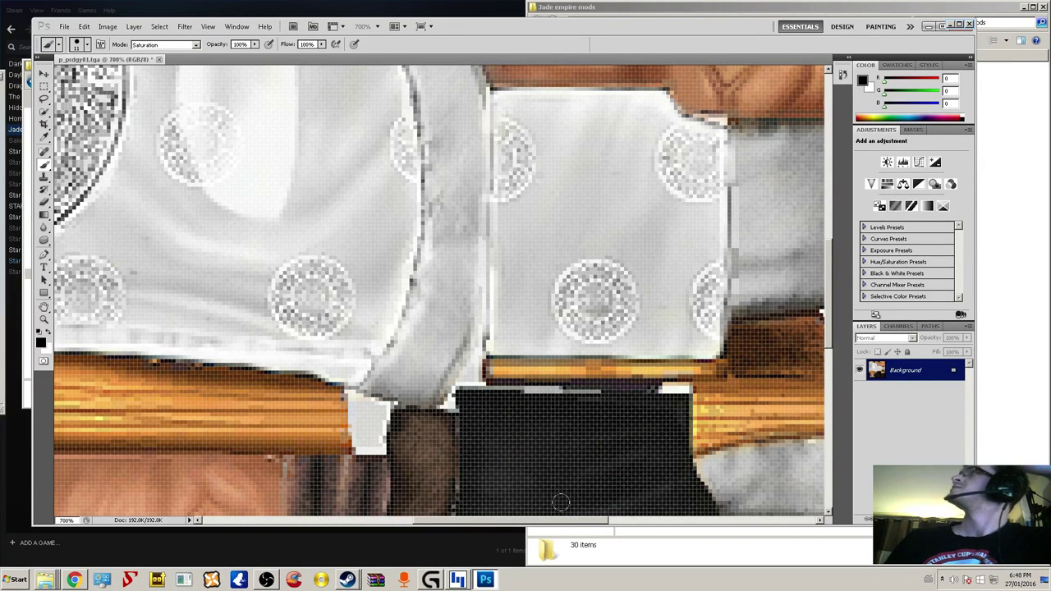
scroll(559, 312, "up", 2)
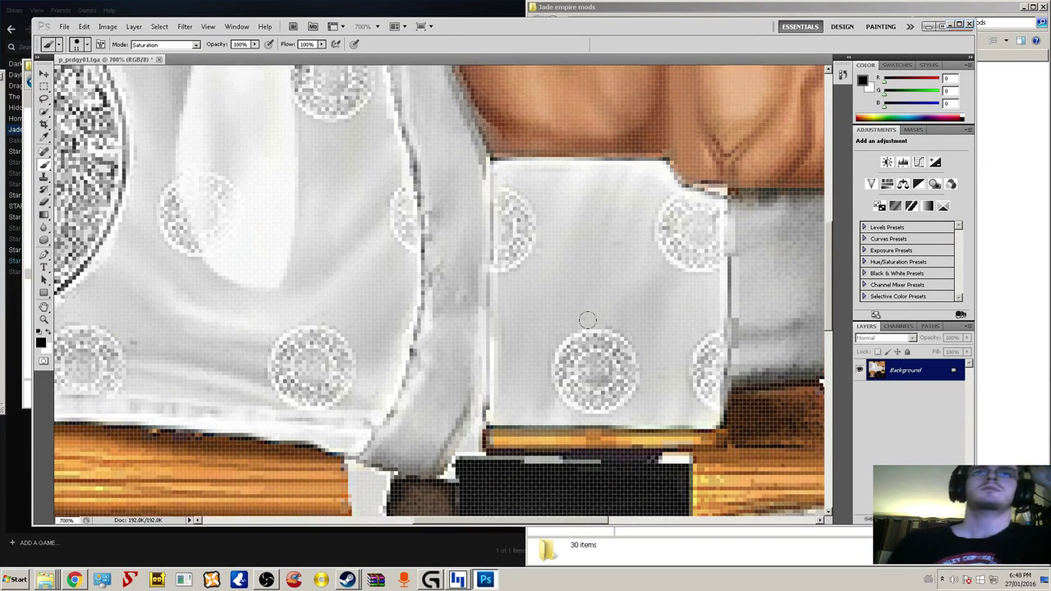
left_click(44, 320)
right_click(224, 270)
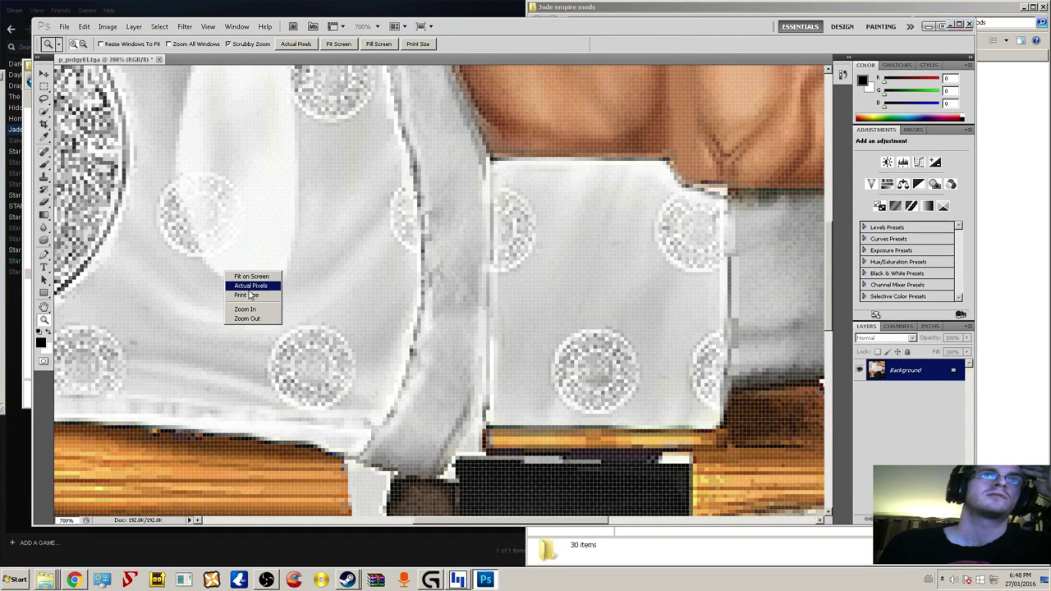
left_click(247, 285)
left_click_drag(388, 294, 452, 334)
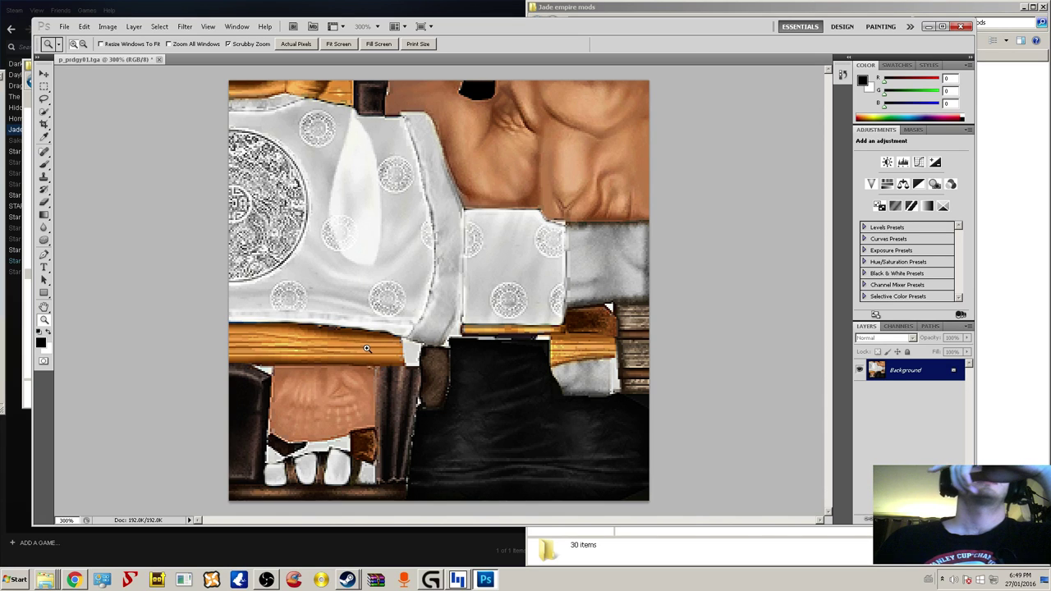
- Set the foreground colour to bright yellow (feea10) and choose the Brush tool
left_click(45, 343)
left_click(541, 268)
left_click_drag(529, 269, 536, 275)
left_click_drag(496, 174, 514, 153)
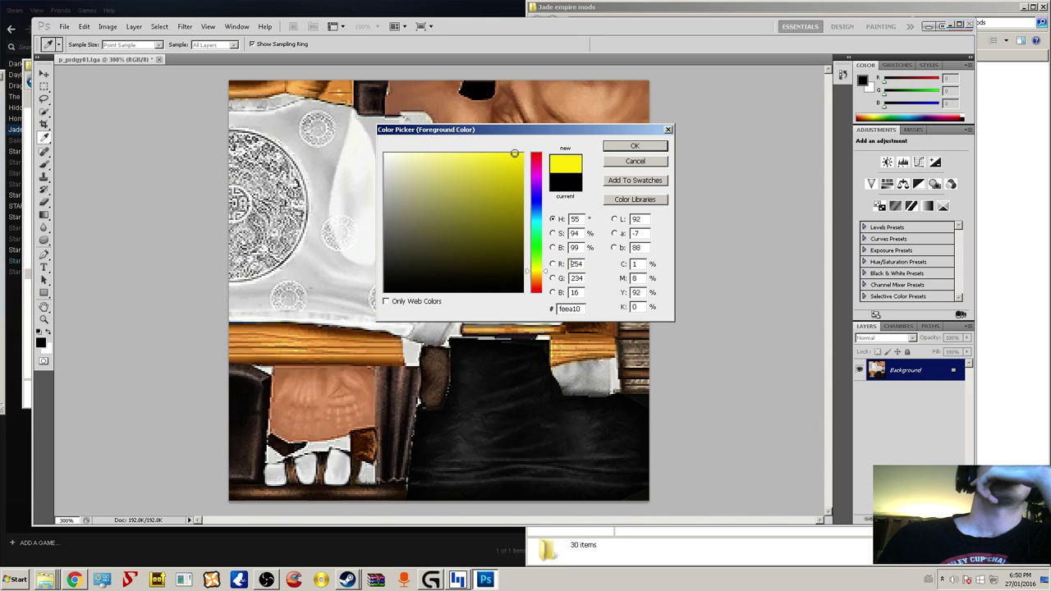
left_click(635, 145)
key("z")
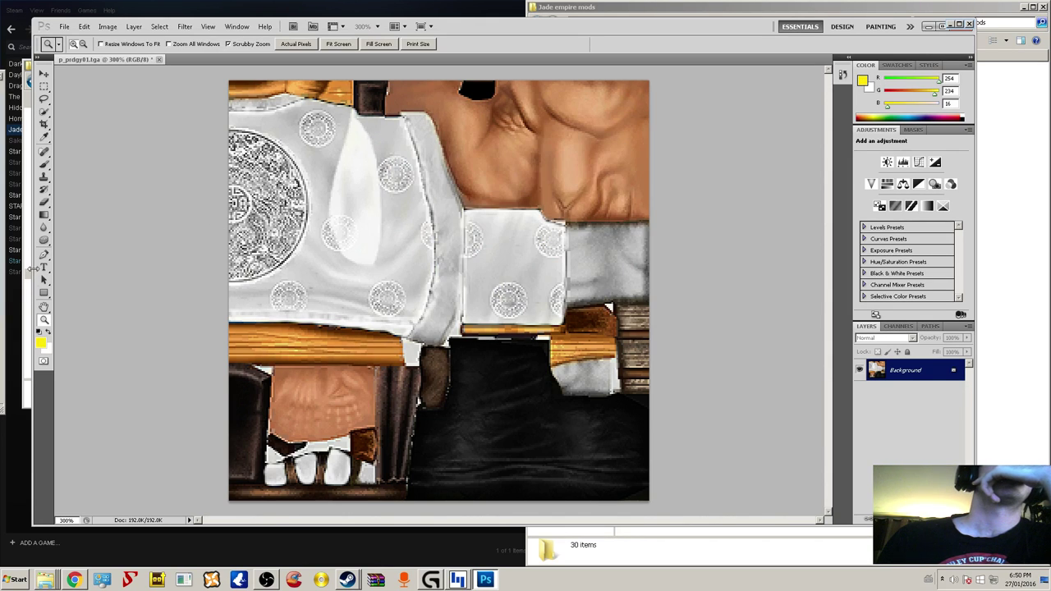
left_click(45, 164)
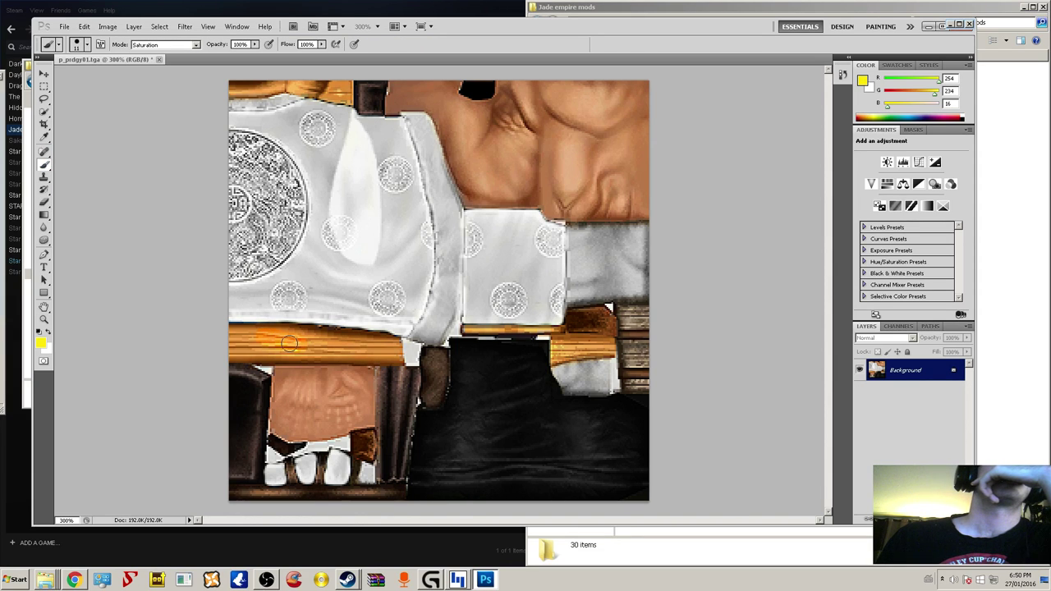
- Undo the Saturation brush strokes on the orange sash below the white garment
left_click(84, 25)
left_click(95, 58)
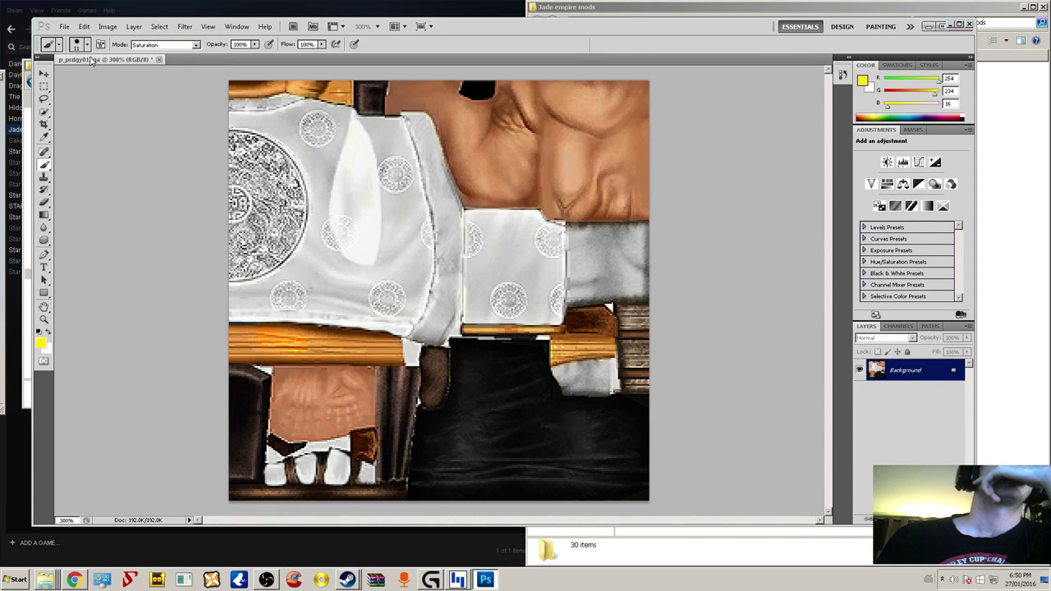
left_click(84, 25)
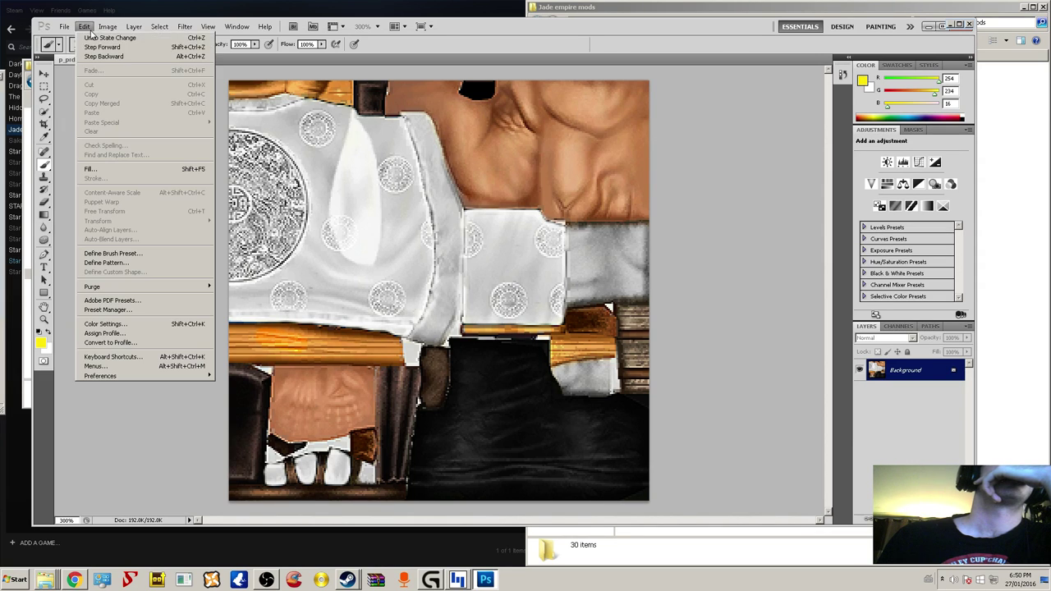
left_click(108, 55)
- Set the brush's blending mode to Hue and tint most of the long orange sash below the white garment yellow
left_click(149, 46)
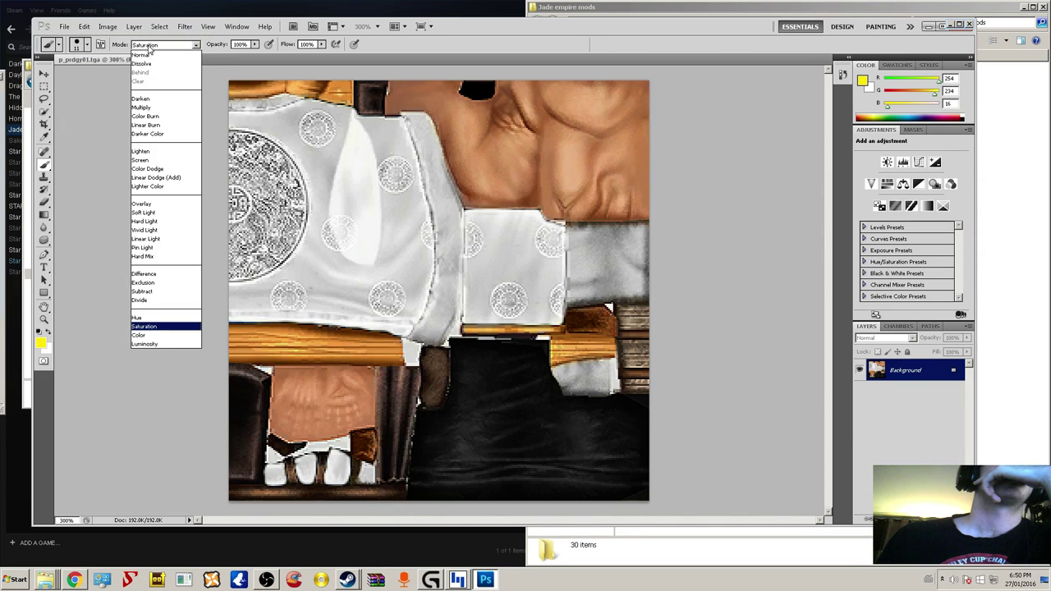
left_click(152, 319)
mouse_move(254, 342)
left_mouse_down()
mouse_move(331, 343)
mouse_move(231, 337)
left_mouse_up()
mouse_move(316, 345)
left_mouse_down()
mouse_move(372, 347)
mouse_move(331, 349)
left_mouse_up()
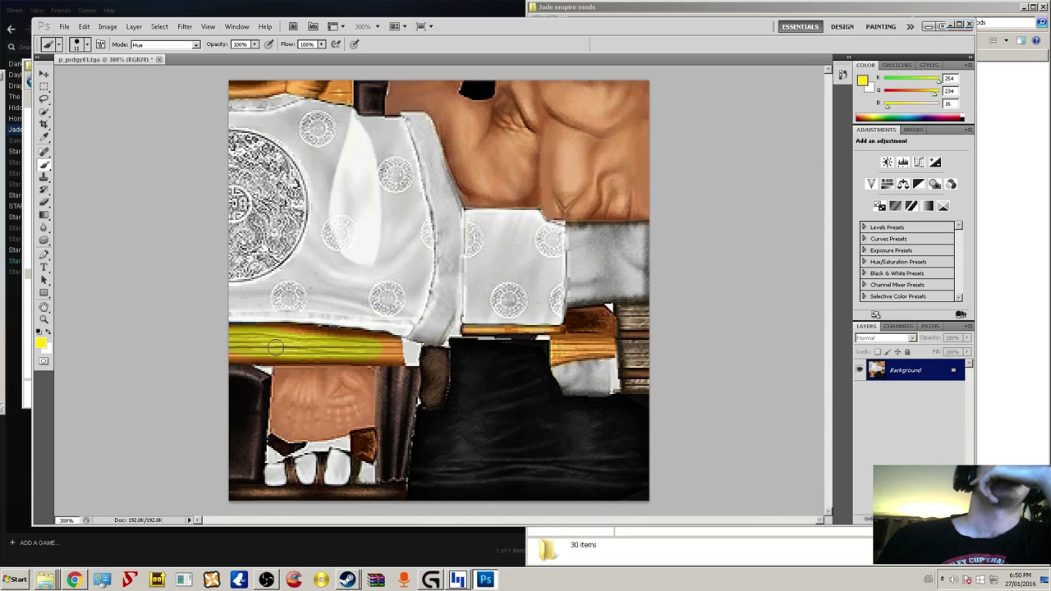
- Reduce the brush to 5 px and finish tinting the long sash yellow along its edges and remaining orange end
left_click(43, 318)
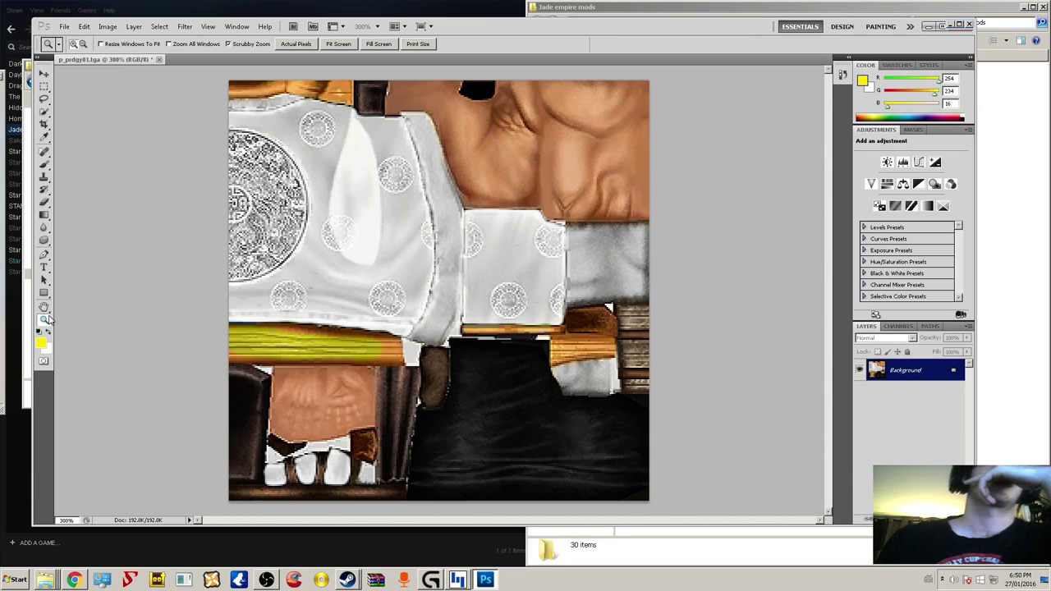
left_click(401, 355)
left_click(402, 355)
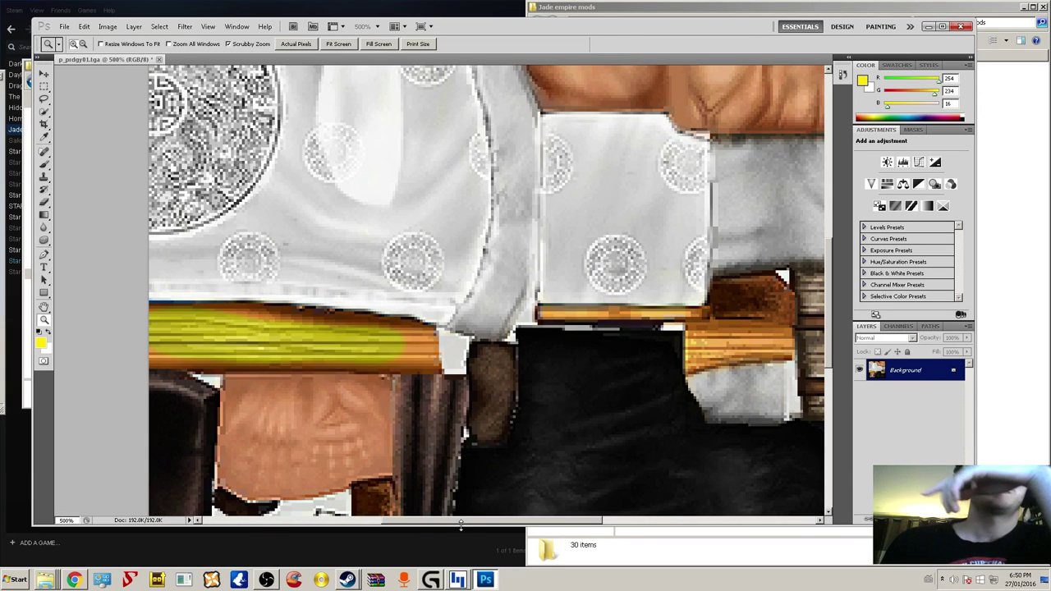
left_click_drag(460, 528, 415, 505)
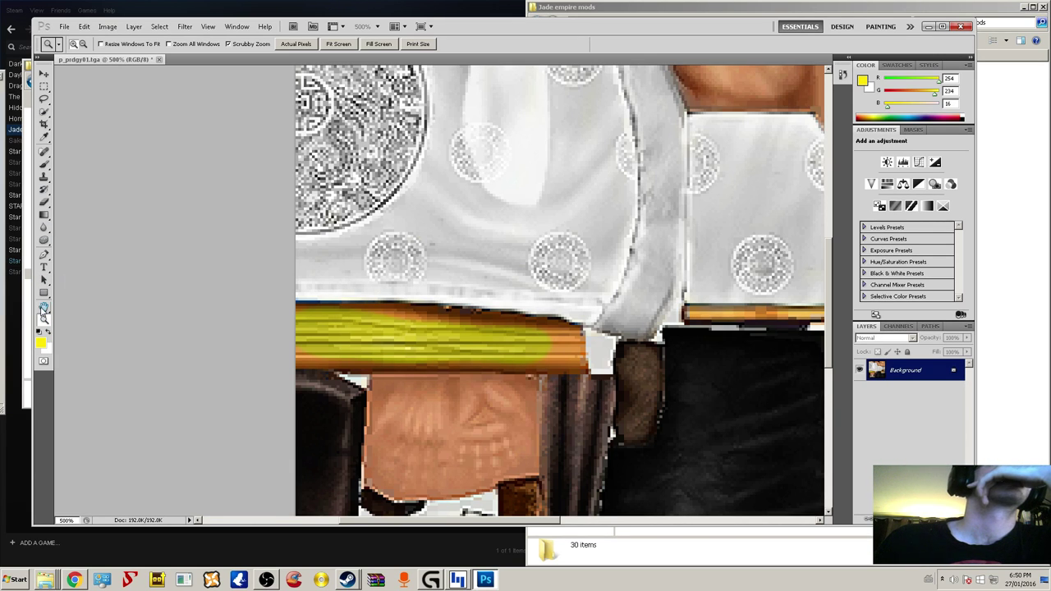
left_click(45, 165)
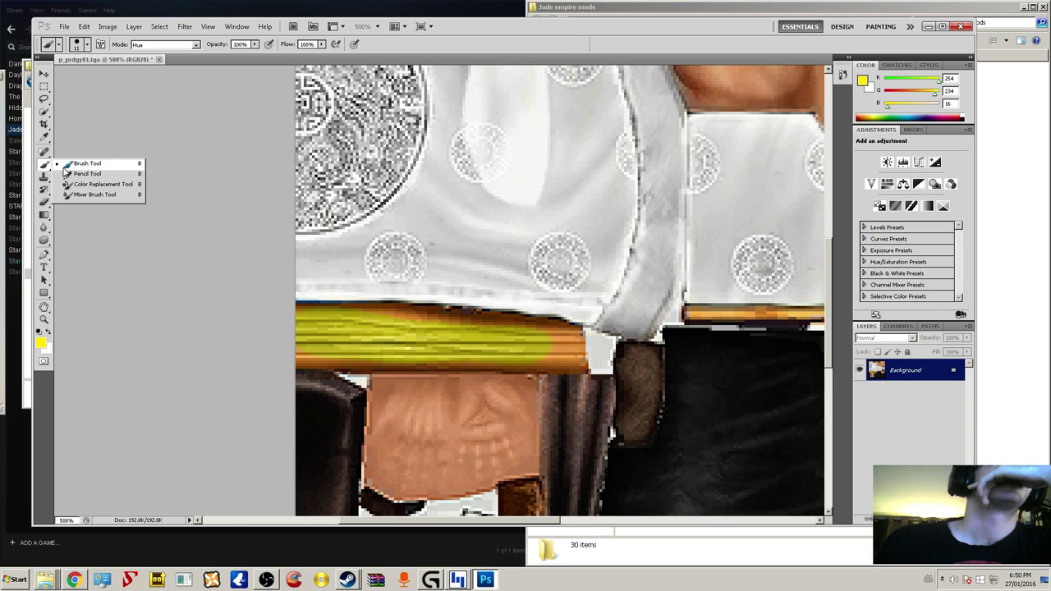
left_click(81, 46)
left_click_drag(51, 79, 51, 77)
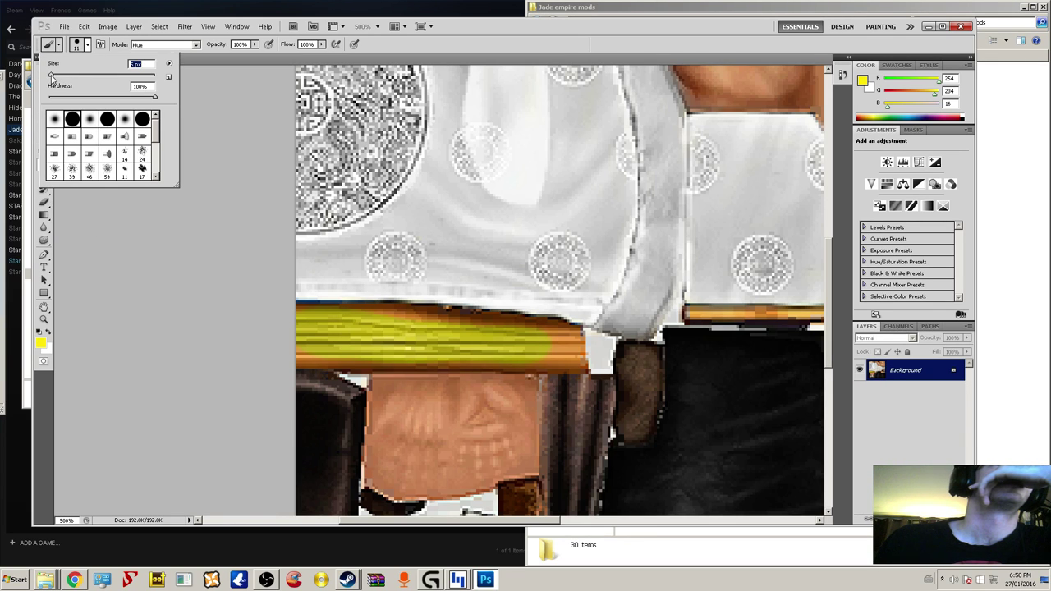
left_click(558, 335)
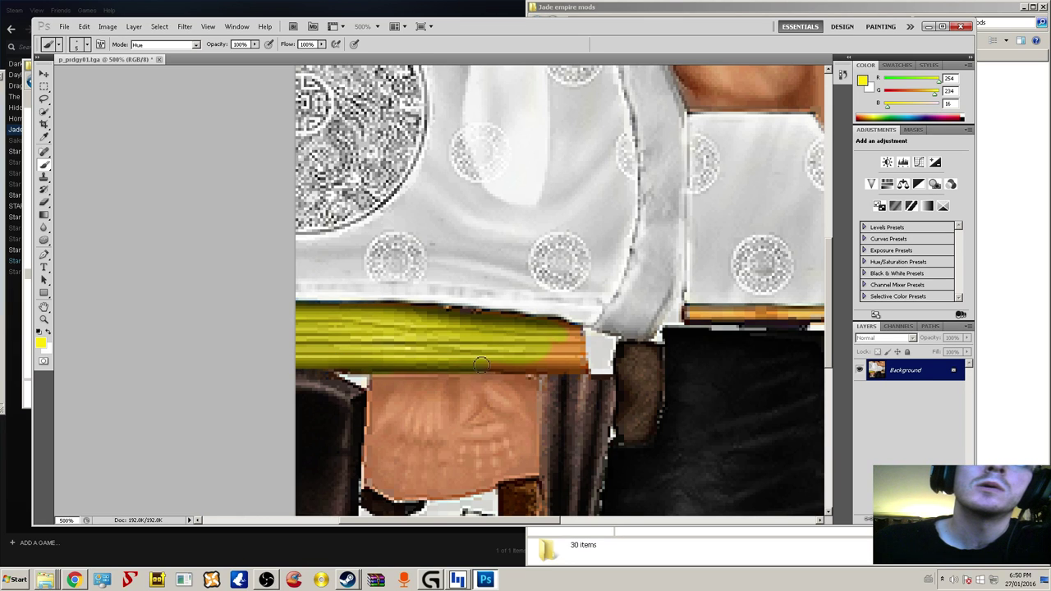
mouse_move(581, 365)
left_mouse_down()
mouse_move(552, 329)
mouse_move(554, 350)
mouse_move(566, 343)
mouse_move(536, 357)
left_mouse_up()
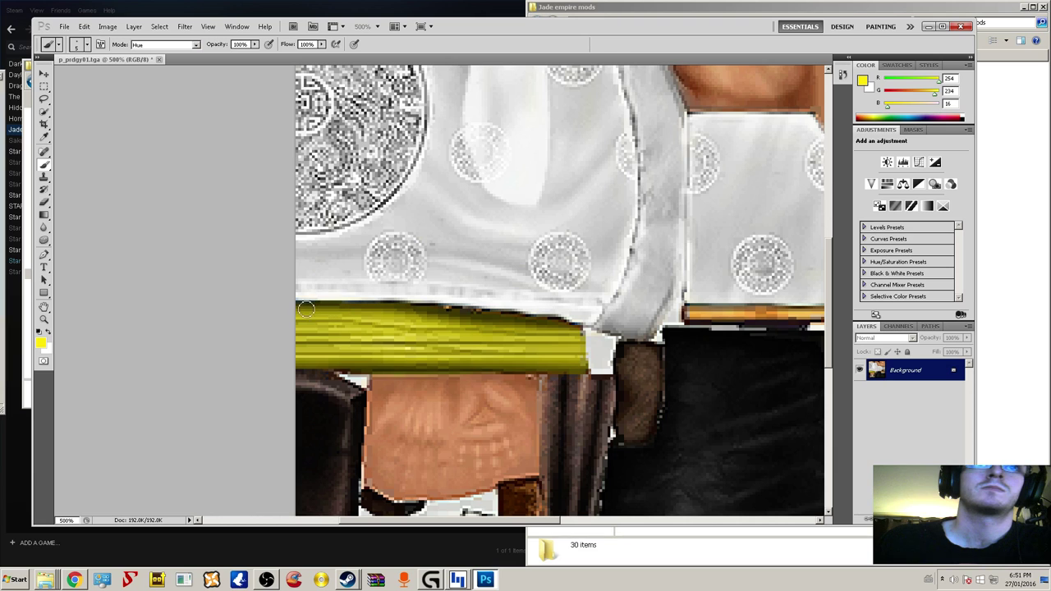
- Tint the thin orange strip under the square white panel and the adjoining orange and brown patches yellow
left_click_drag(506, 523, 610, 523)
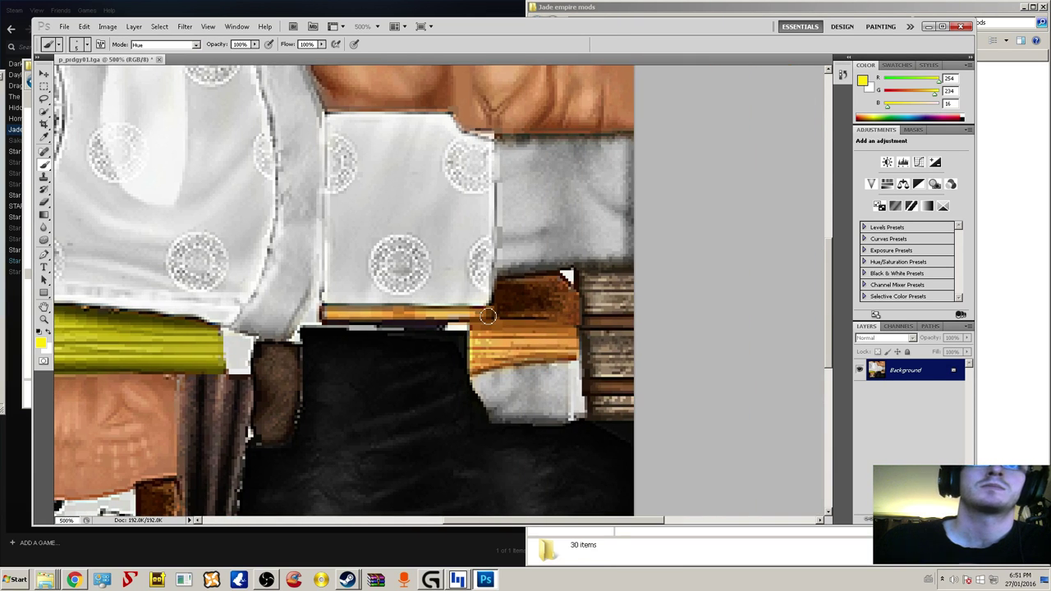
left_click_drag(488, 314, 326, 314)
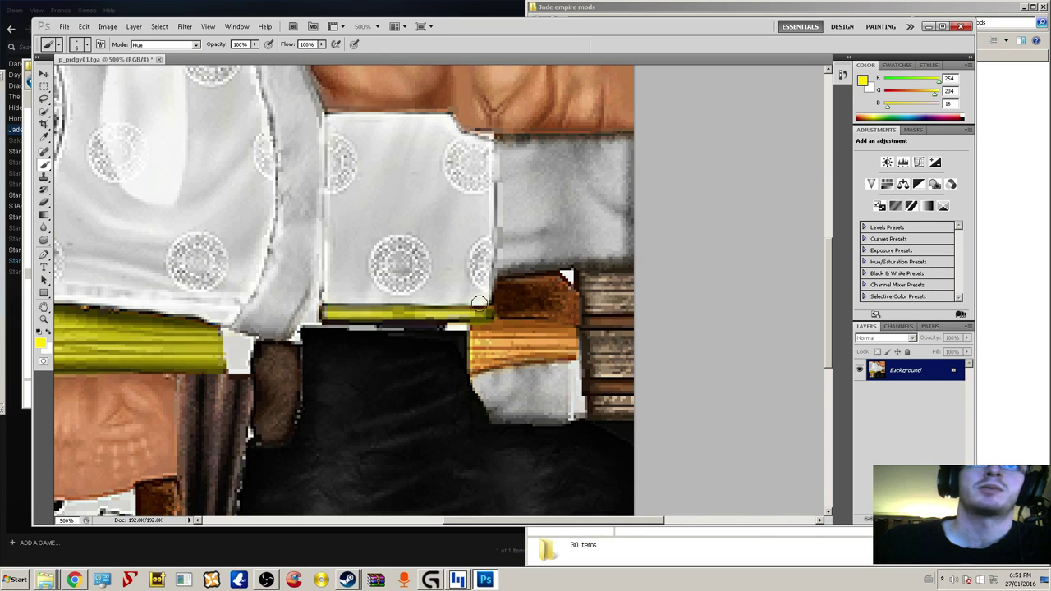
mouse_move(476, 336)
left_mouse_down()
mouse_move(477, 369)
mouse_move(491, 359)
mouse_move(562, 358)
mouse_move(573, 354)
mouse_move(572, 315)
left_mouse_up()
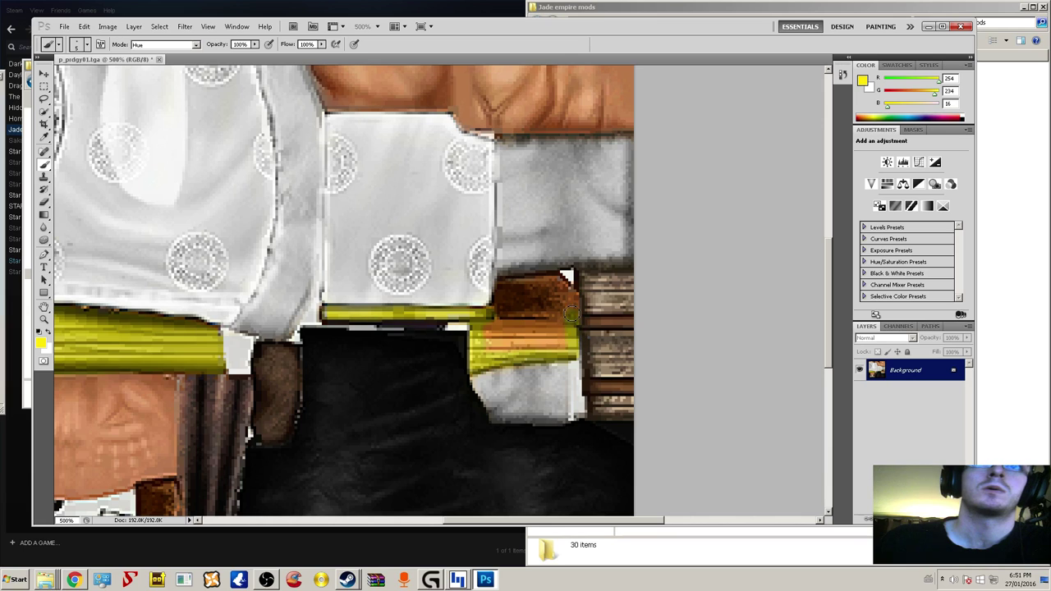
mouse_move(551, 281)
left_mouse_down()
mouse_move(501, 285)
mouse_move(495, 328)
left_mouse_up()
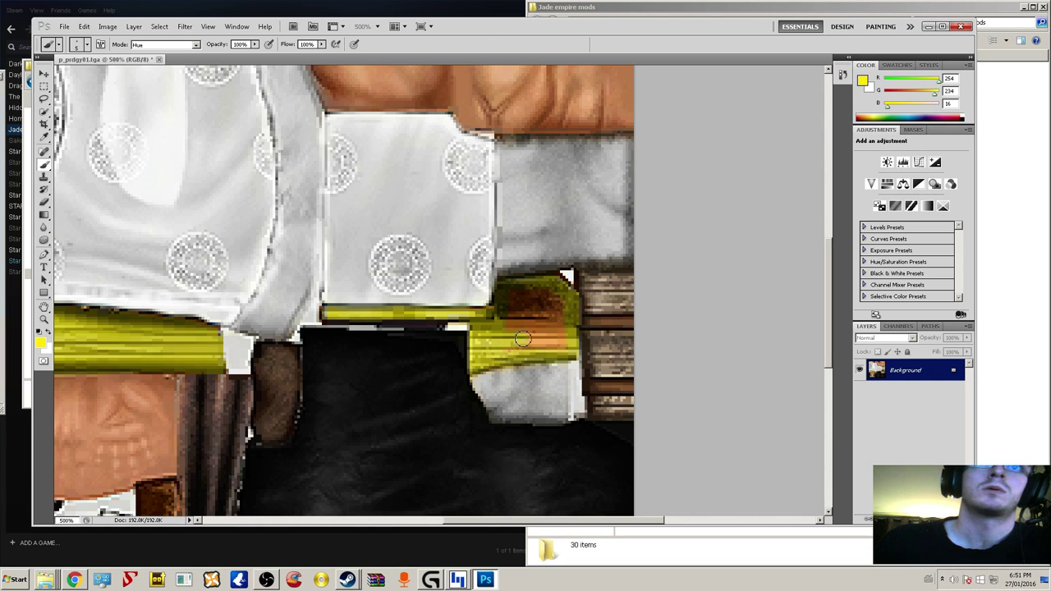
mouse_move(534, 296)
left_mouse_down()
mouse_move(535, 310)
mouse_move(558, 317)
left_mouse_up()
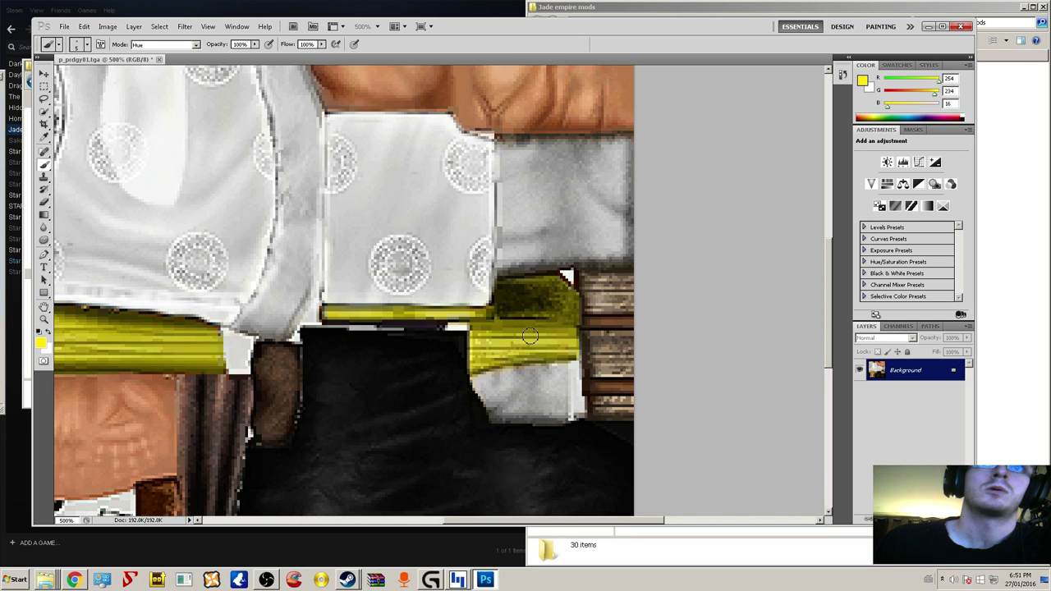
- Tint the orange piece in the texture's upper-left corner, above the white garment, yellow with the Hue brush
scroll(525, 337, "up", 6)
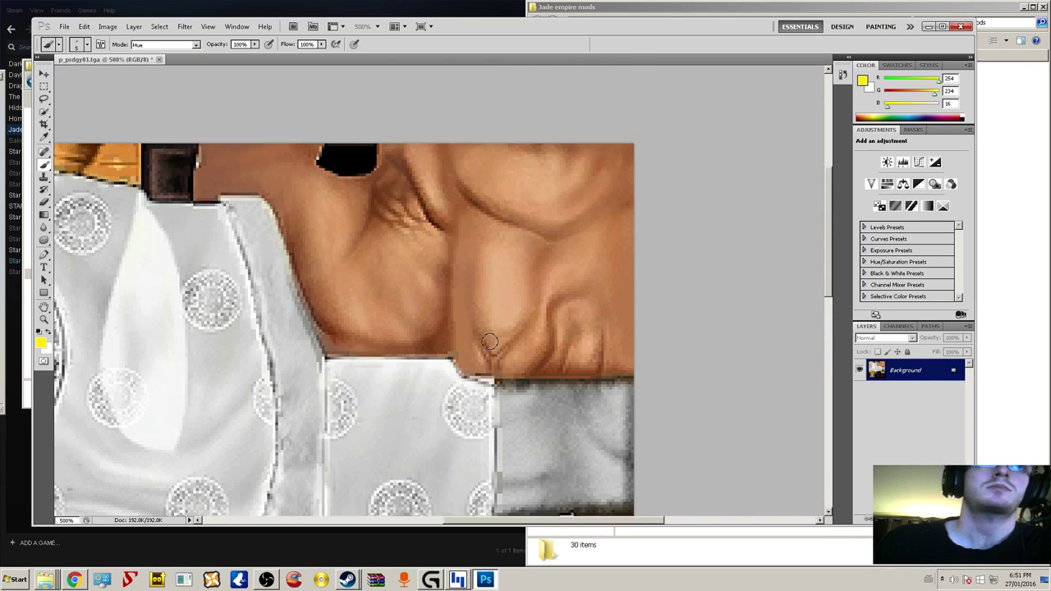
scroll(491, 342, "up", 1)
left_click_drag(498, 524, 415, 523)
mouse_move(425, 156)
left_mouse_down()
mouse_move(227, 156)
mouse_move(232, 176)
mouse_move(290, 174)
mouse_move(320, 167)
mouse_move(240, 171)
mouse_move(340, 157)
mouse_move(334, 164)
mouse_move(356, 171)
mouse_move(333, 167)
mouse_move(427, 187)
mouse_move(426, 165)
mouse_move(319, 174)
left_mouse_up()
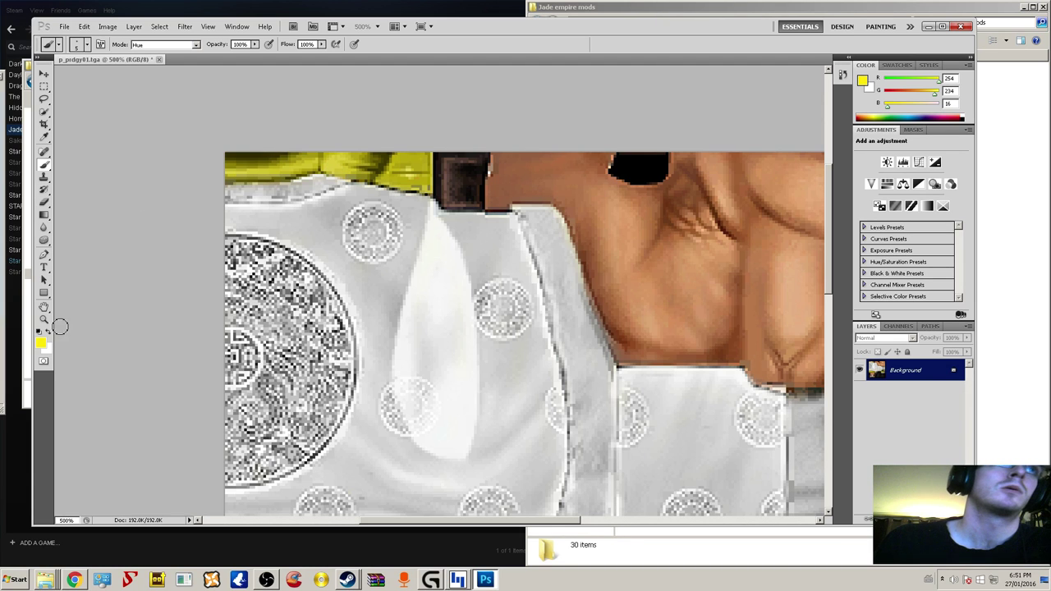
- Fit the whole texture in view and set the foreground colour to black (000000)
left_click(44, 318)
left_click(339, 44)
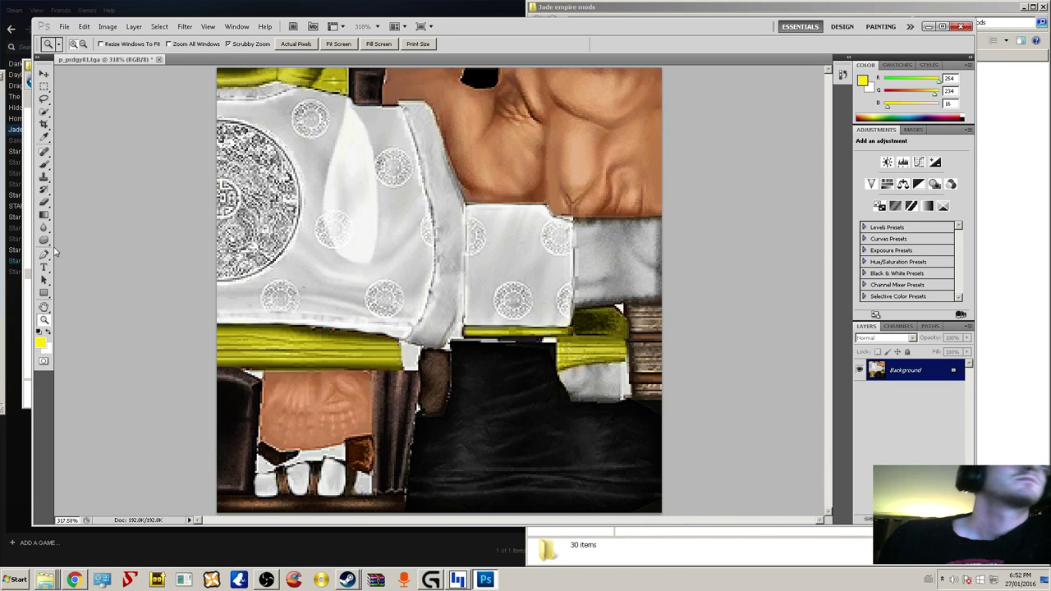
left_click(40, 341)
left_click_drag(509, 286, 516, 297)
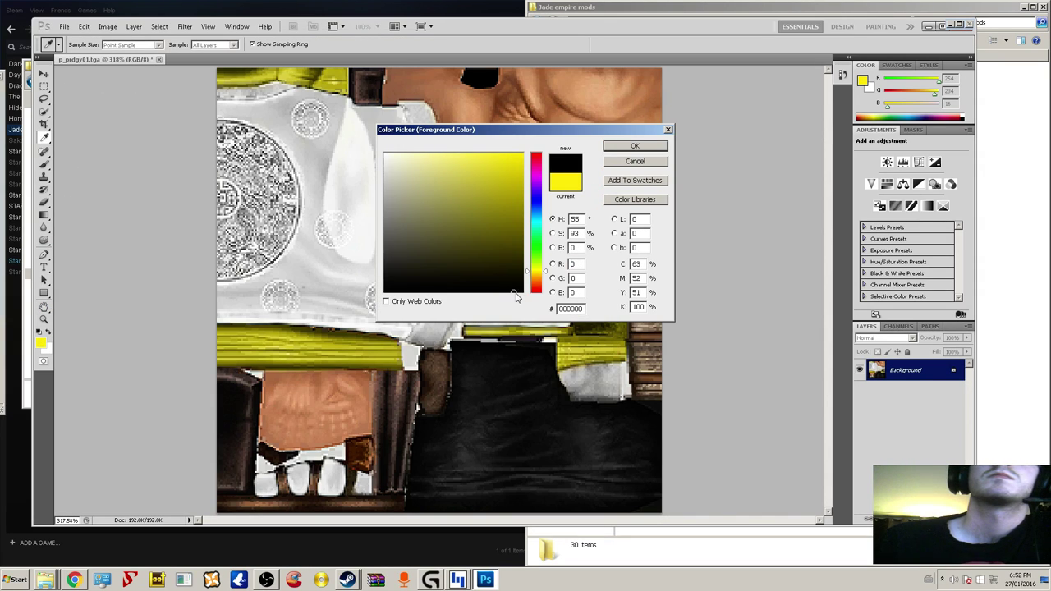
left_click(638, 146)
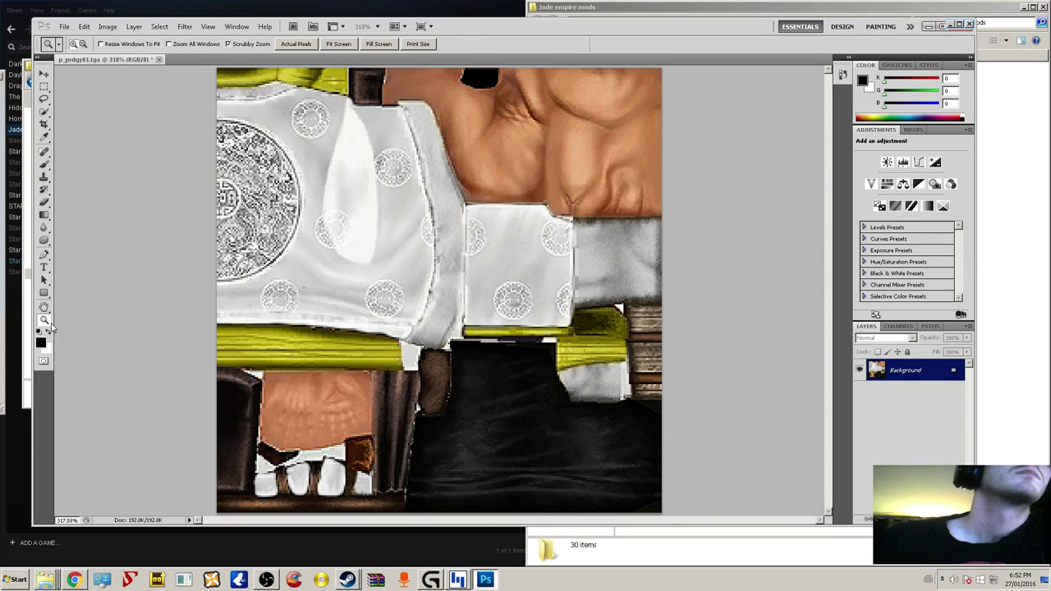
- Paint black in Hue mode over the dark brown piece at the texture's lower left and the small dark square at its top edge
left_click(45, 165)
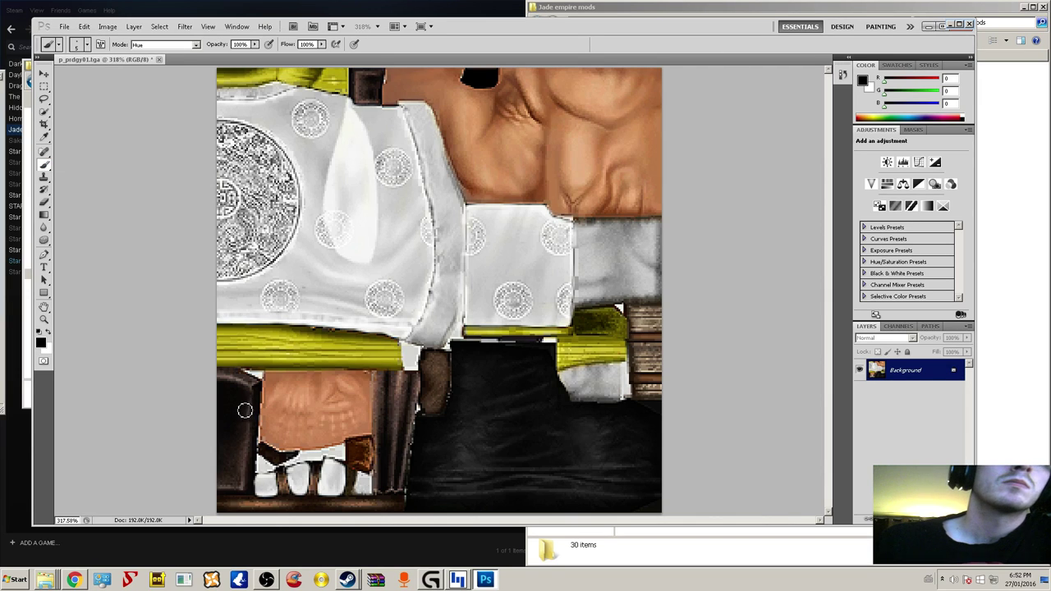
mouse_move(231, 377)
left_mouse_down()
mouse_move(241, 395)
mouse_move(253, 417)
mouse_move(245, 488)
mouse_move(223, 483)
mouse_move(233, 451)
mouse_move(225, 489)
mouse_move(238, 479)
mouse_move(256, 389)
mouse_move(249, 462)
left_mouse_up()
mouse_move(370, 79)
left_mouse_down()
mouse_move(357, 98)
mouse_move(380, 101)
mouse_move(379, 79)
mouse_move(362, 93)
left_mouse_up()
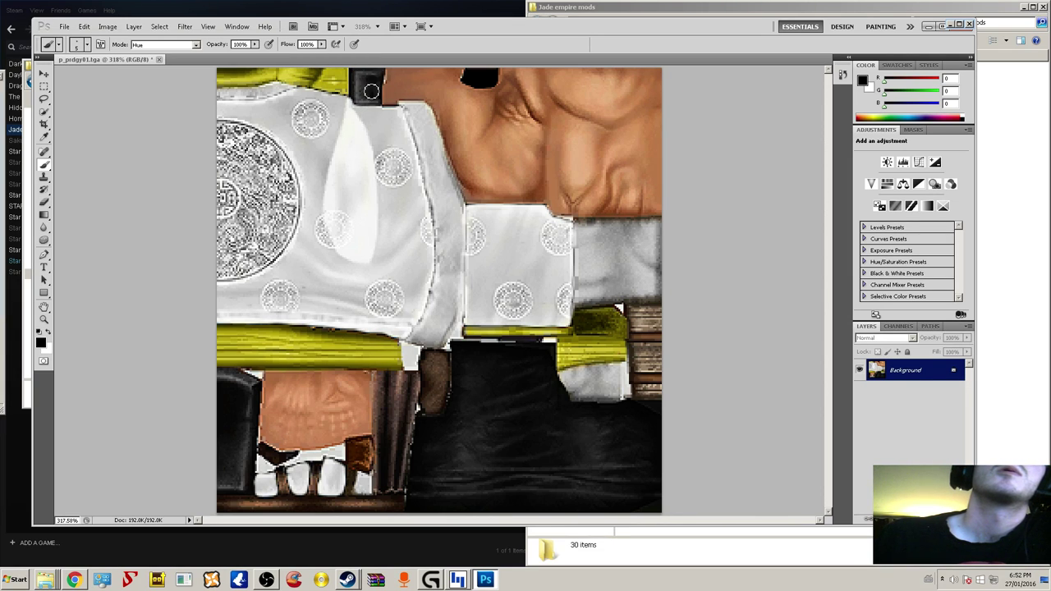
- Set the brush's blending mode to Lighten and its opacity to 76%
left_click(161, 46)
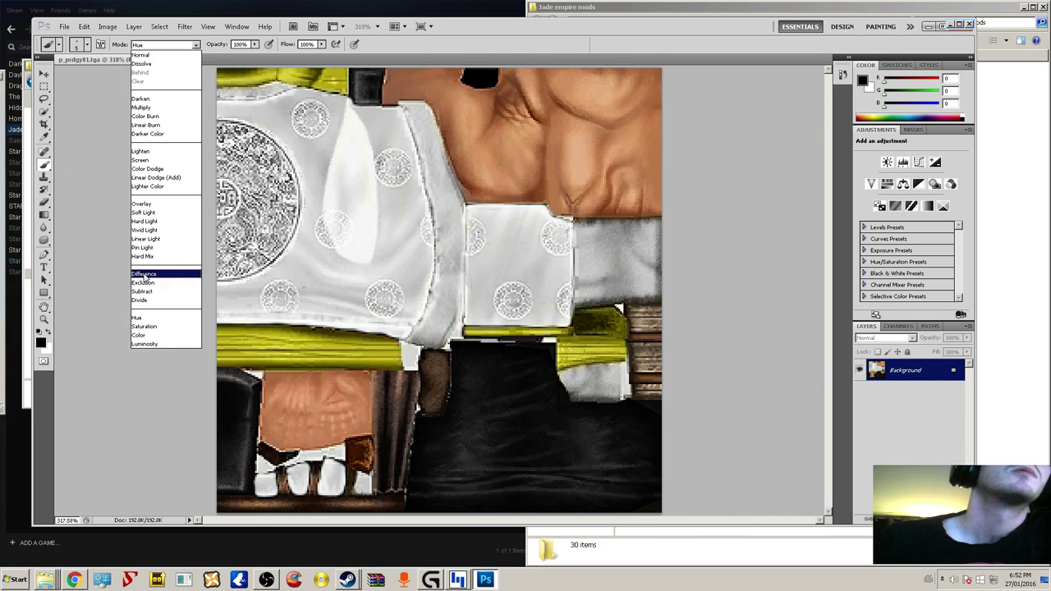
left_click(142, 152)
left_click(141, 152)
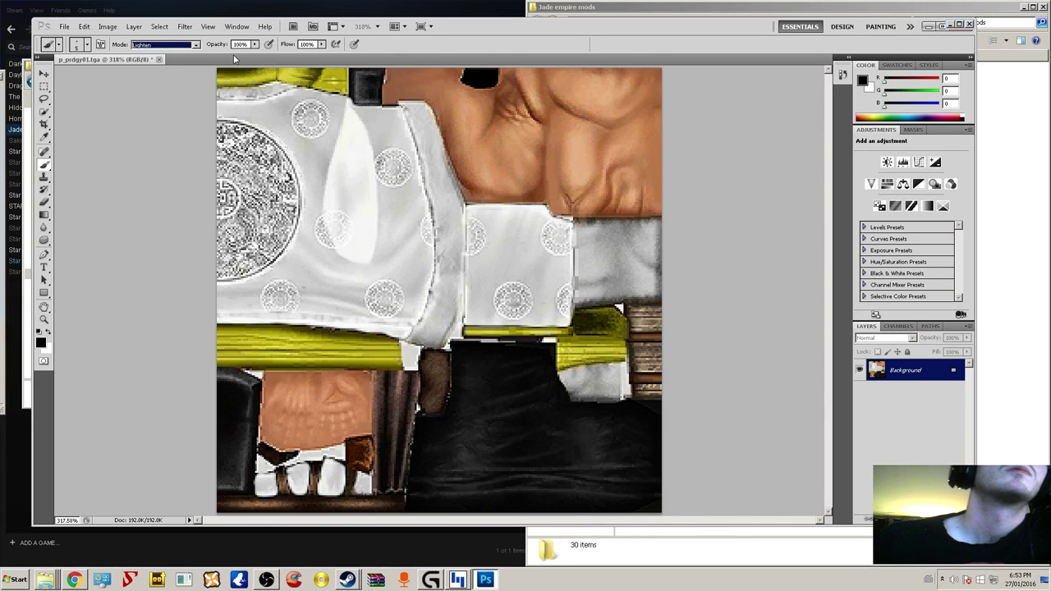
left_click(254, 45)
left_click_drag(236, 56, 243, 55)
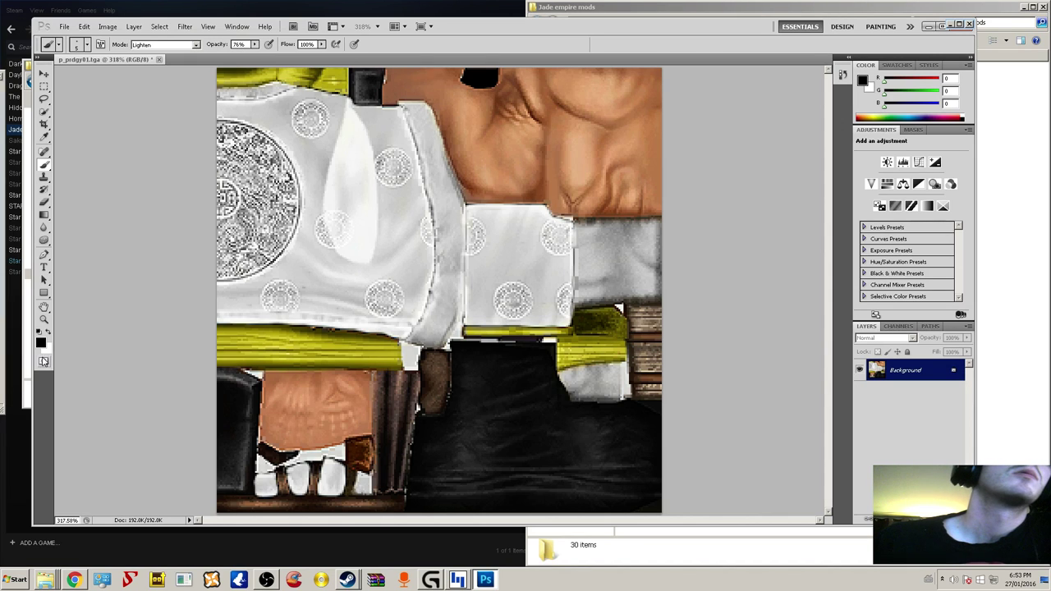
- Try lightening the small dark square at the texture's top edge with light grey (d0d0cd), and undo the stroke
left_click(41, 343)
left_click(389, 162)
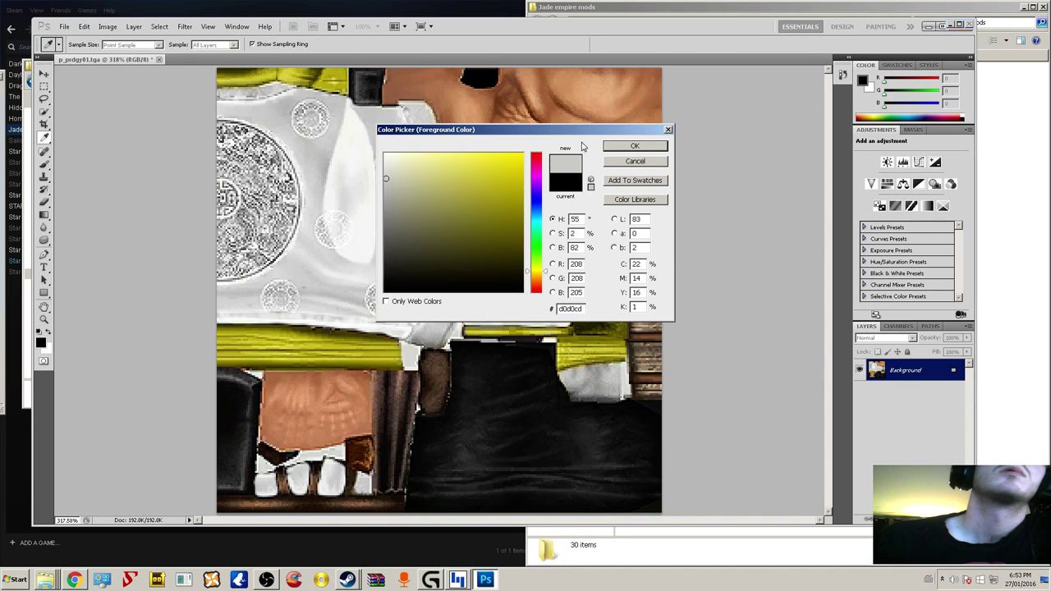
left_click(662, 149)
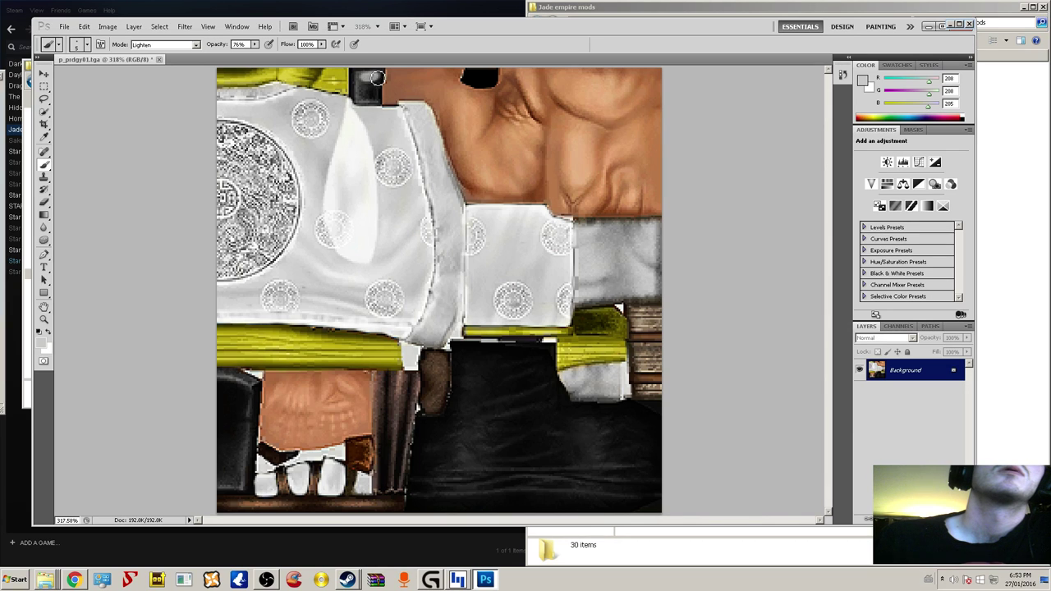
left_click_drag(376, 77, 371, 92)
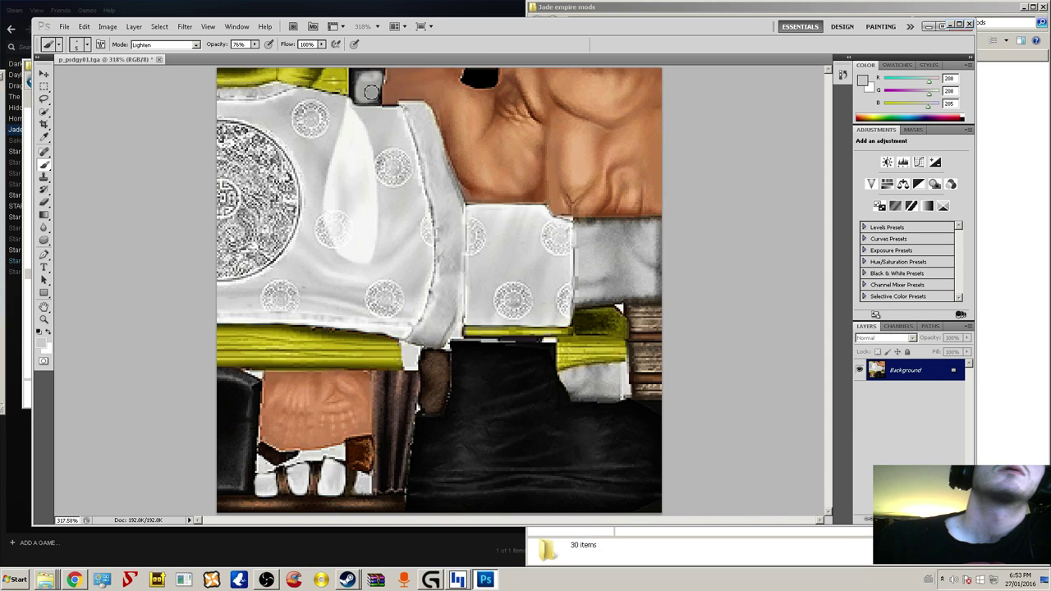
left_click(84, 25)
left_click(100, 38)
left_click(84, 25)
left_click(103, 56)
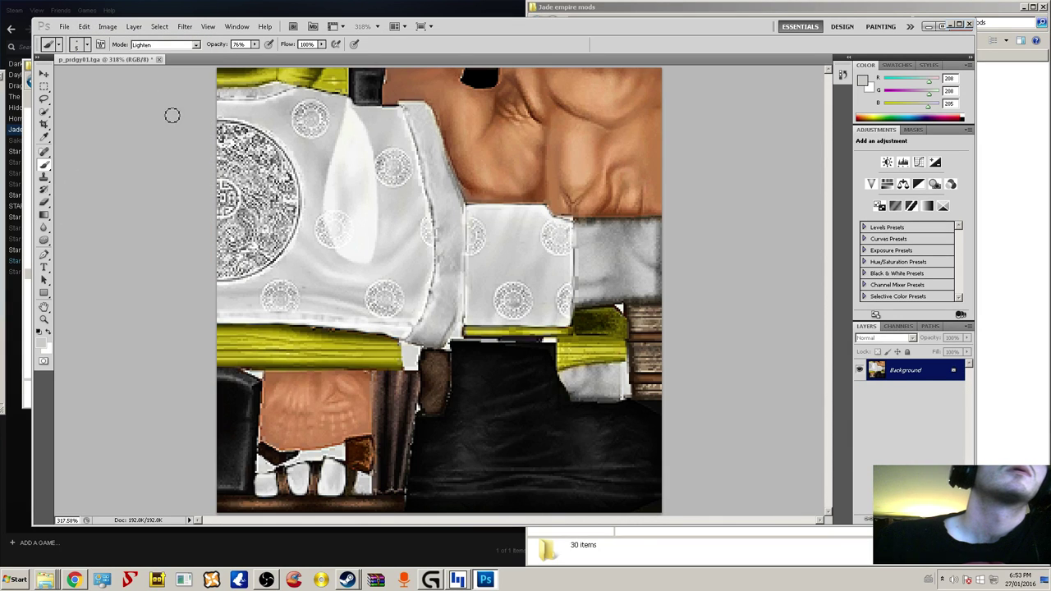
- Lighten the small dark square at the texture's top edge with a white brush at 17% opacity in Lighten mode
left_click(42, 345)
left_click(385, 154)
left_click(637, 147)
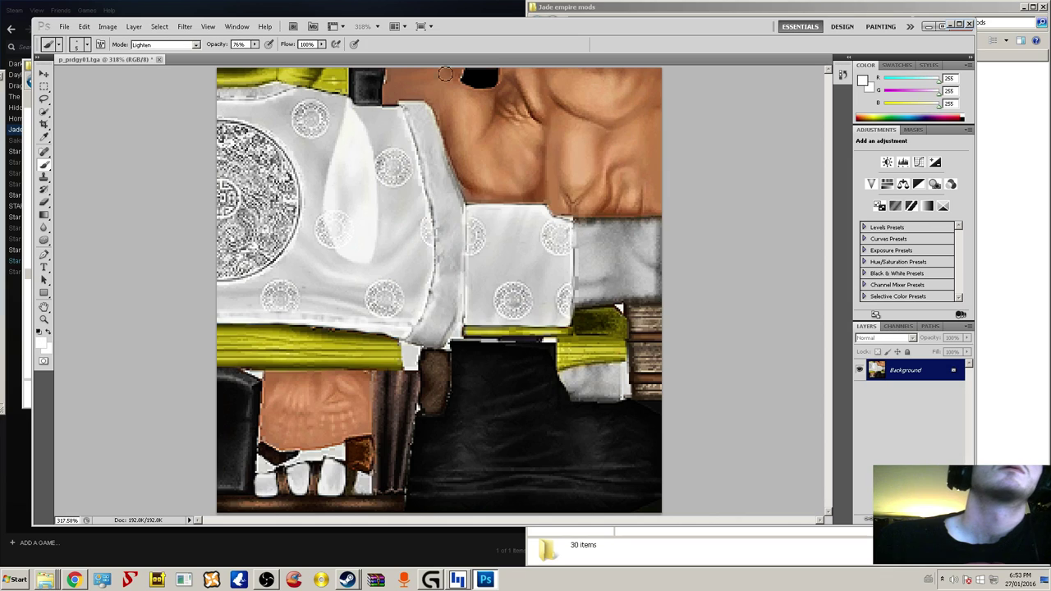
left_click(255, 44)
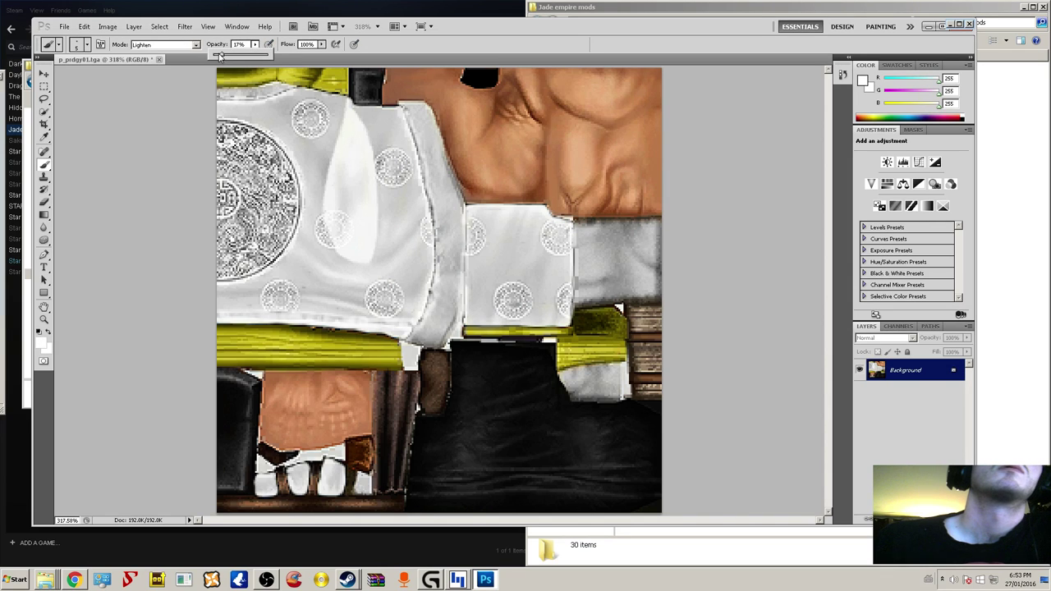
left_click_drag(227, 58, 224, 56)
left_click(370, 83)
left_click_drag(372, 79, 370, 101)
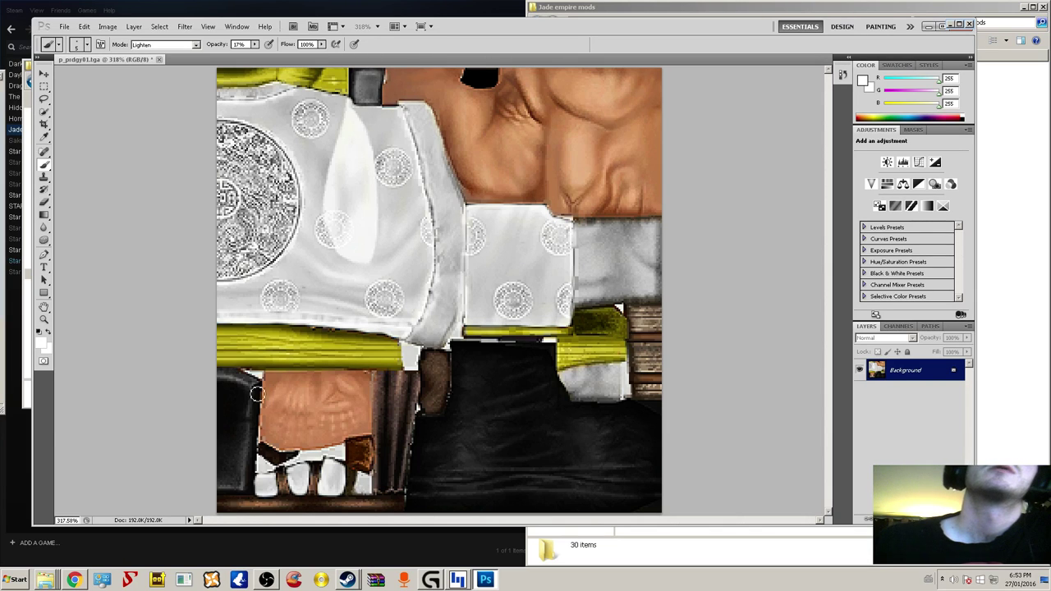
- Try lightening the black piece at the texture's lower left with the white brush, and undo the strokes
mouse_move(244, 393)
left_mouse_down()
mouse_move(227, 481)
mouse_move(242, 480)
mouse_move(248, 401)
mouse_move(259, 392)
mouse_move(247, 491)
mouse_move(227, 481)
mouse_move(235, 388)
mouse_move(247, 395)
mouse_move(236, 419)
mouse_move(243, 393)
mouse_move(250, 398)
mouse_move(226, 386)
mouse_move(226, 470)
mouse_move(246, 435)
mouse_move(249, 407)
mouse_move(238, 392)
mouse_move(253, 387)
mouse_move(255, 408)
mouse_move(237, 489)
mouse_move(227, 471)
mouse_move(235, 481)
mouse_move(260, 387)
mouse_move(248, 461)
left_mouse_up()
left_click(83, 26)
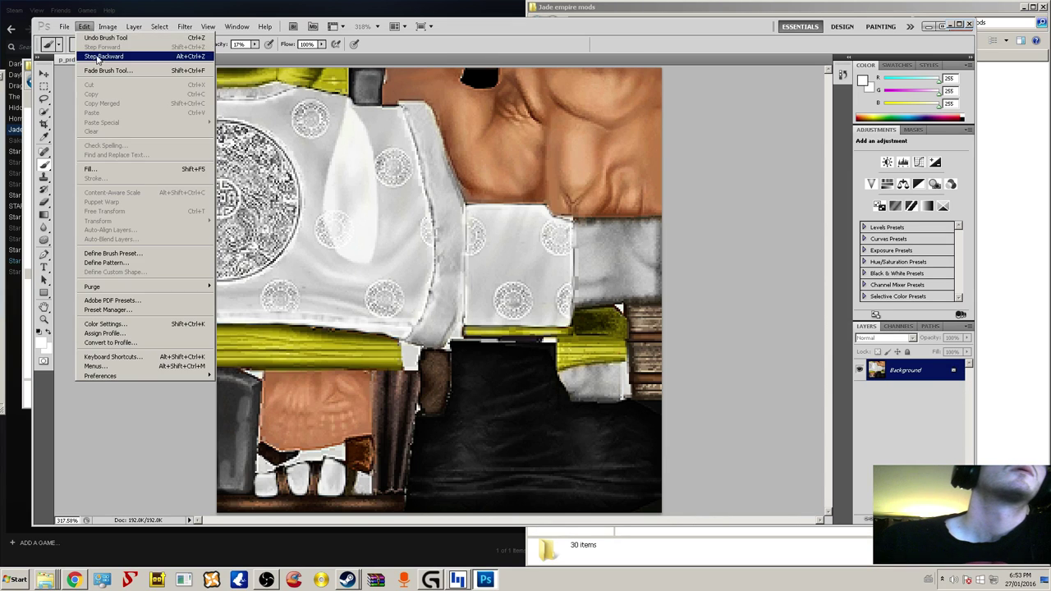
left_click(101, 62)
left_click(84, 27)
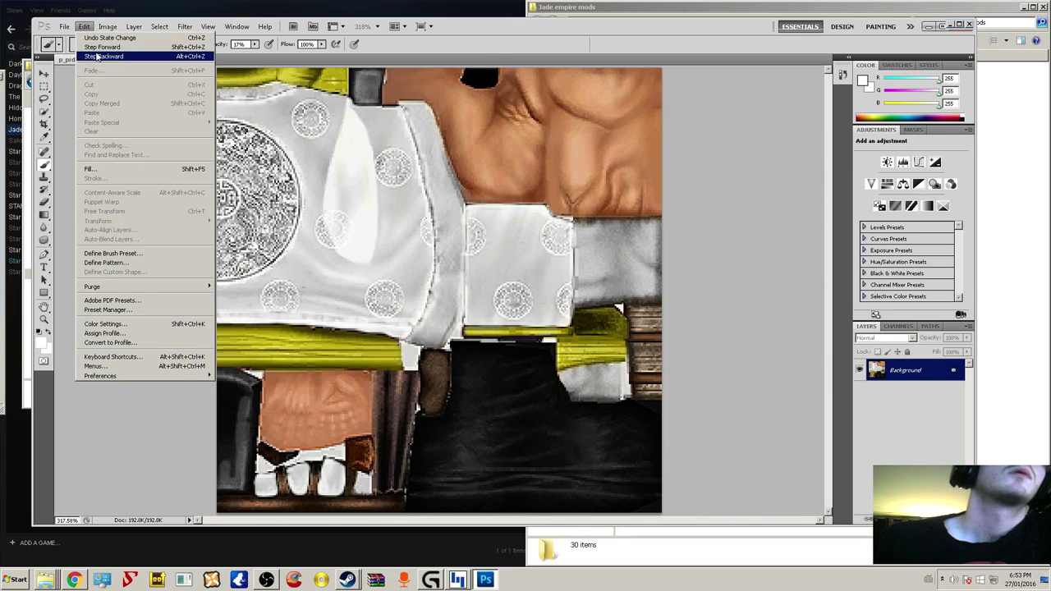
left_click(99, 58)
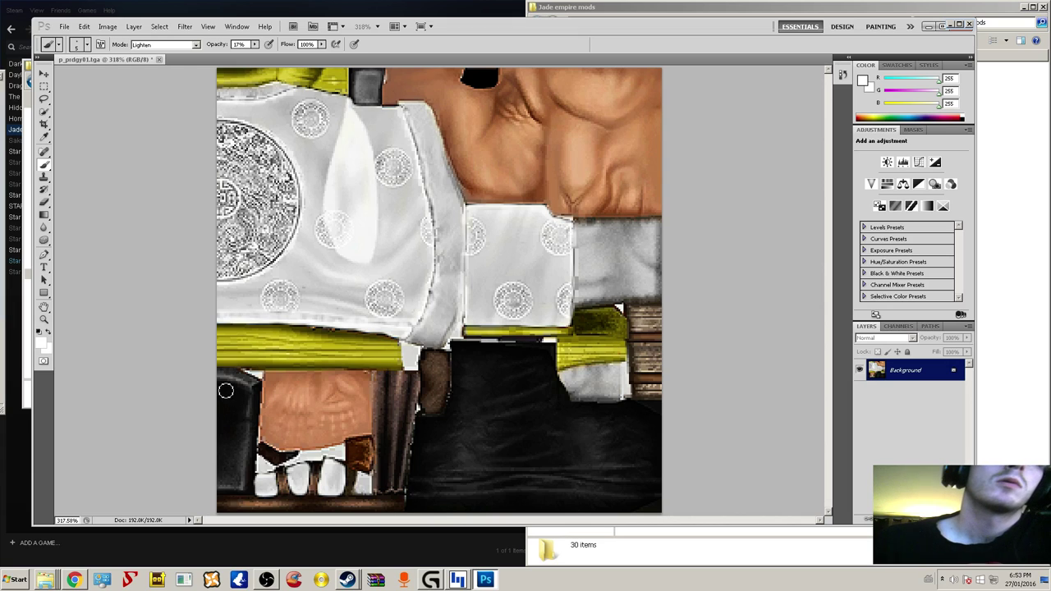
- Brush white evenly over the black piece at the texture's lower left to lighten it, and save p_prdgy01.tga
mouse_move(223, 374)
left_mouse_down()
mouse_move(257, 394)
mouse_move(251, 490)
mouse_move(223, 491)
mouse_move(216, 419)
mouse_move(218, 381)
mouse_move(225, 441)
mouse_move(225, 387)
mouse_move(233, 419)
mouse_move(242, 386)
mouse_move(241, 411)
mouse_move(234, 381)
mouse_move(241, 427)
mouse_move(241, 395)
mouse_move(249, 417)
mouse_move(235, 482)
mouse_move(231, 413)
mouse_move(244, 489)
mouse_move(253, 388)
mouse_move(251, 425)
mouse_move(250, 394)
mouse_move(227, 377)
mouse_move(255, 391)
mouse_move(245, 483)
mouse_move(223, 488)
mouse_move(249, 493)
mouse_move(216, 491)
mouse_move(227, 430)
left_mouse_up()
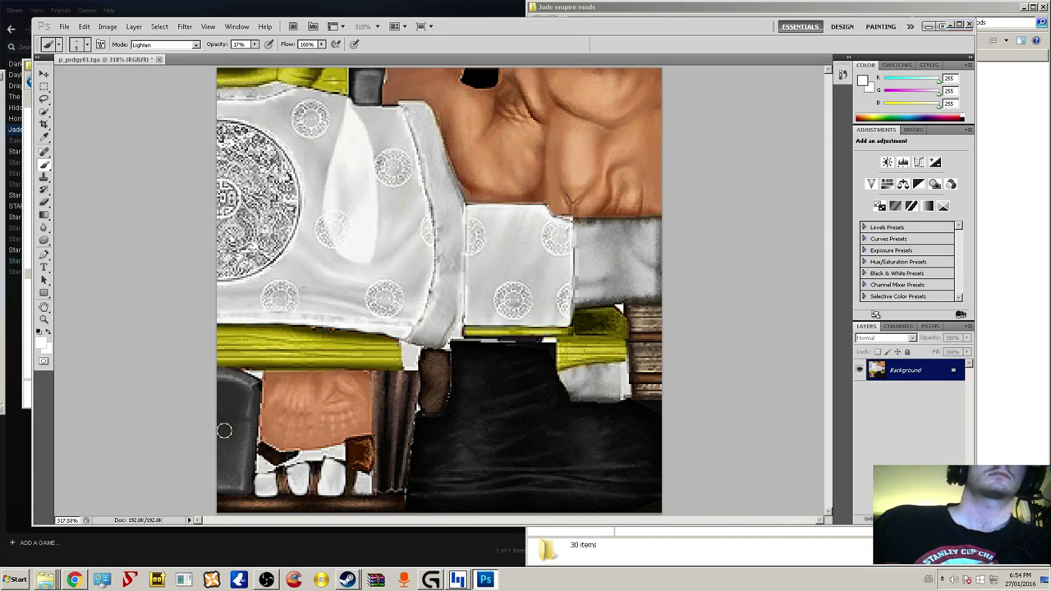
left_click(64, 26)
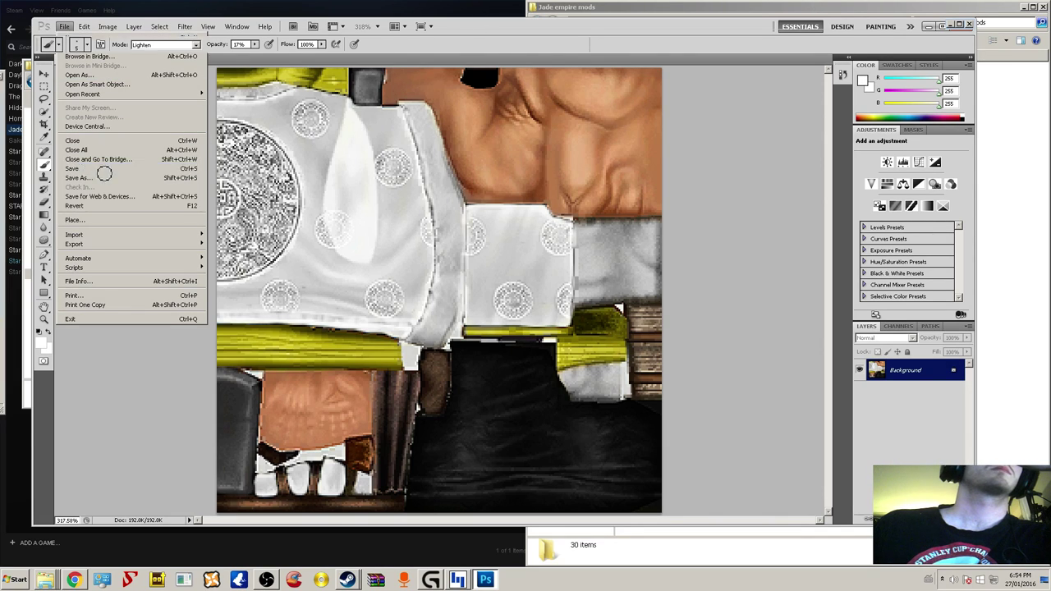
key("Escape")
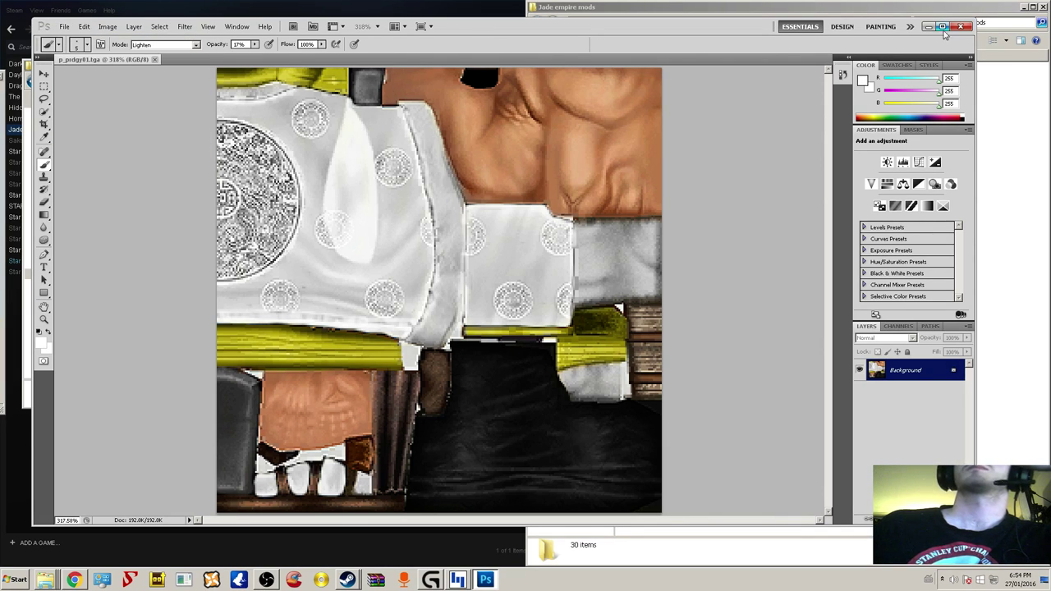
left_click(64, 26)
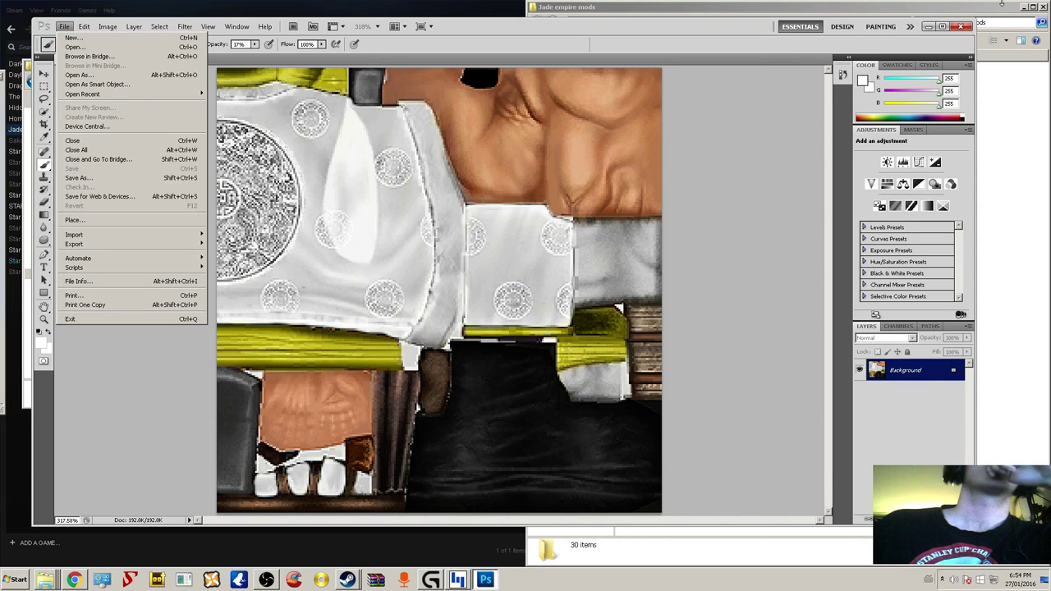
- Switch to the Jade empire mods folder in Windows Explorer and copy p_prdgy01.tga
left_click(951, 30)
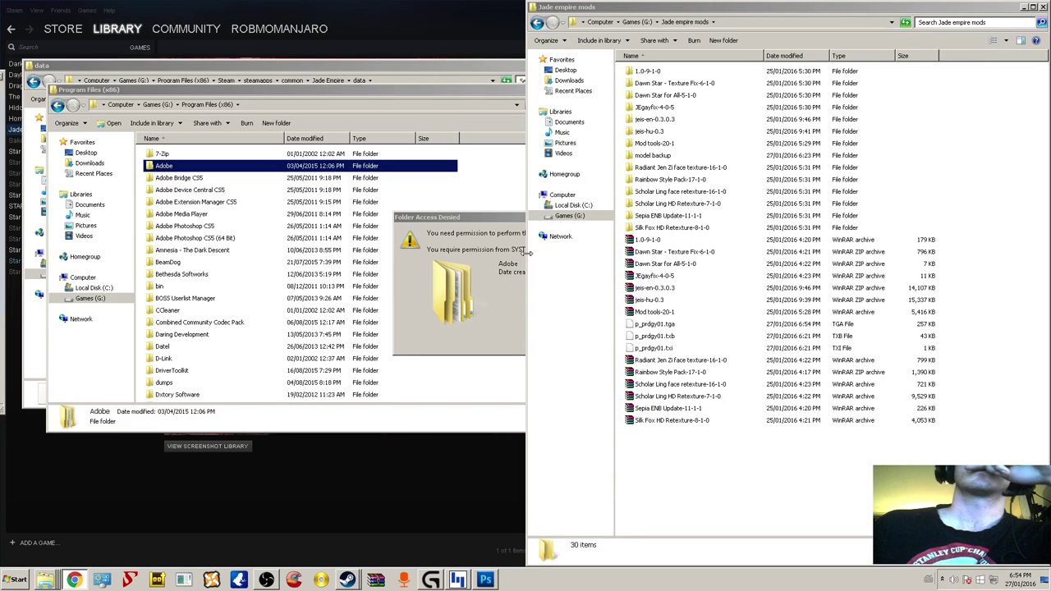
left_click(651, 218)
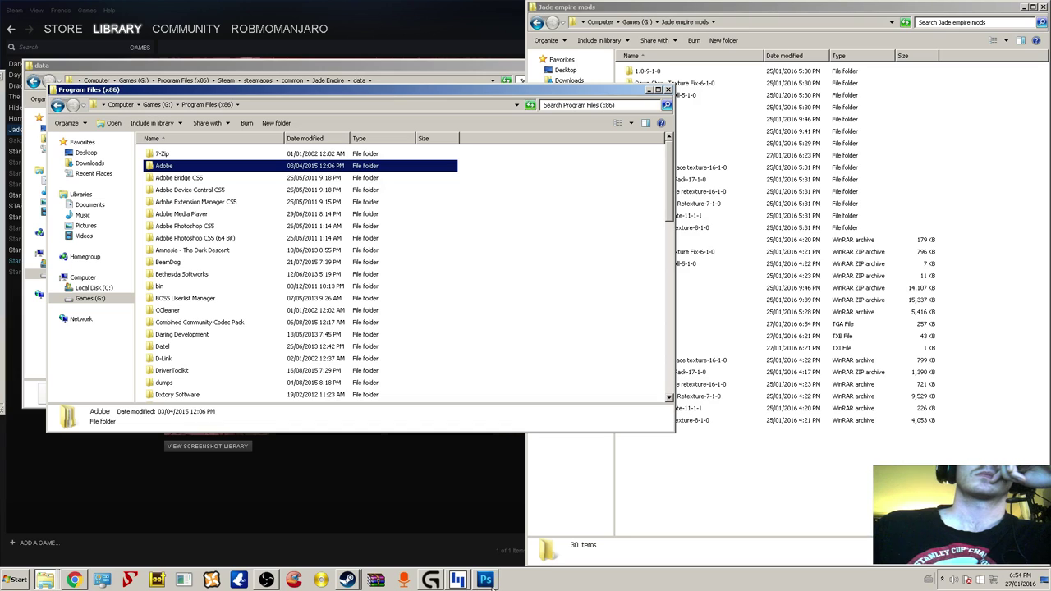
left_click(721, 243)
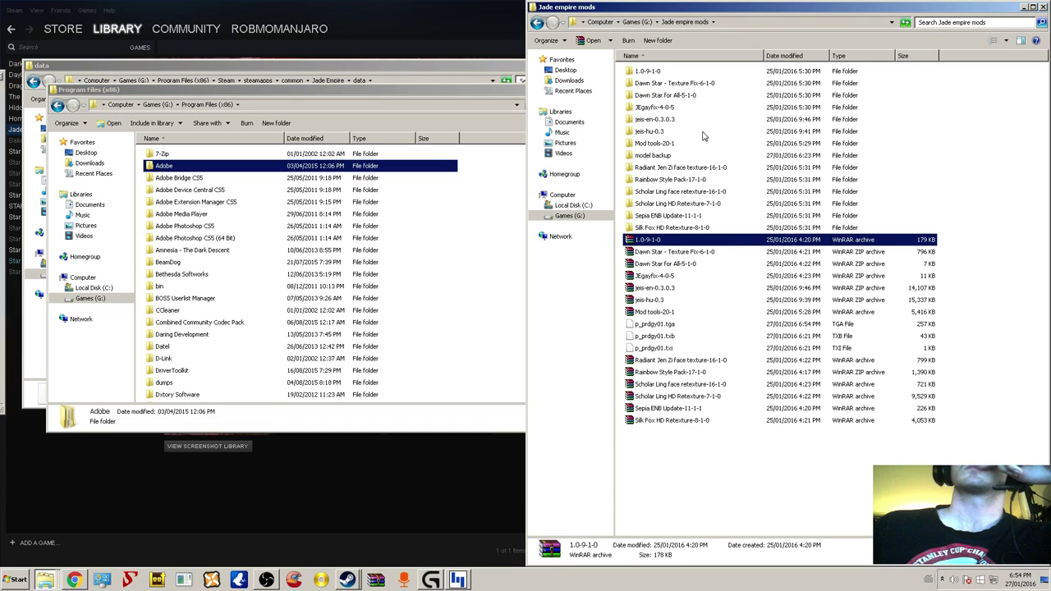
left_click(672, 325)
right_click(677, 326)
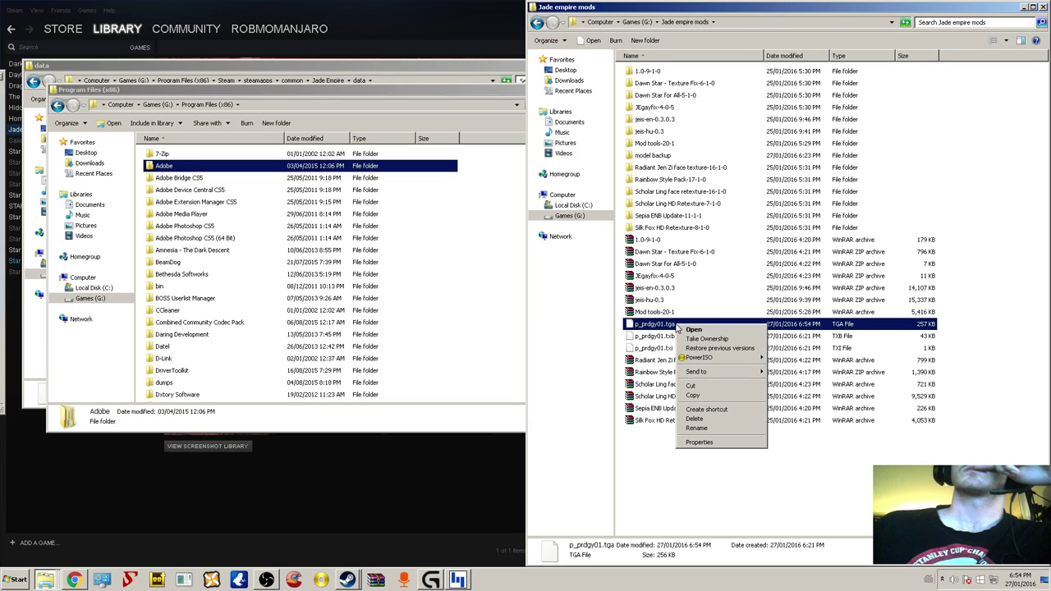
left_click(700, 401)
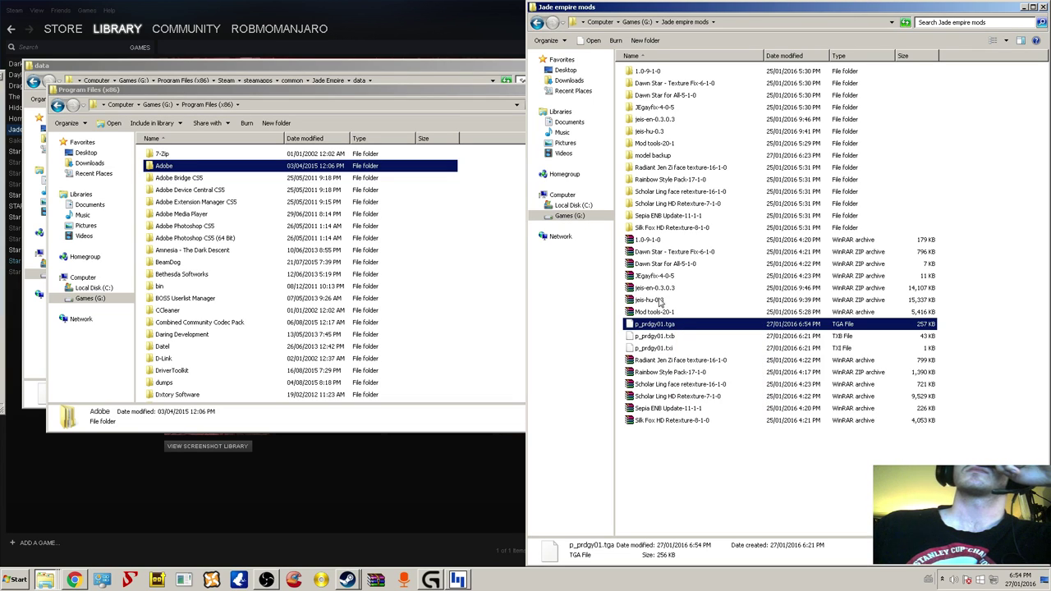
- Paste the copied texture into the override folder of the Jade Empire installation
left_click(389, 74)
left_click(328, 81)
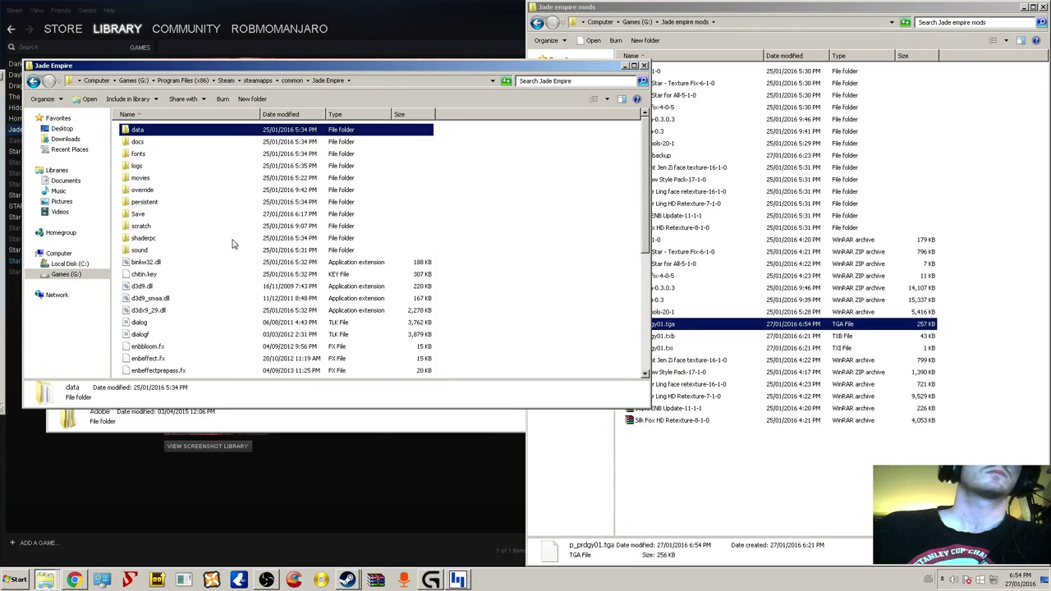
double_click(158, 191)
right_click(215, 233)
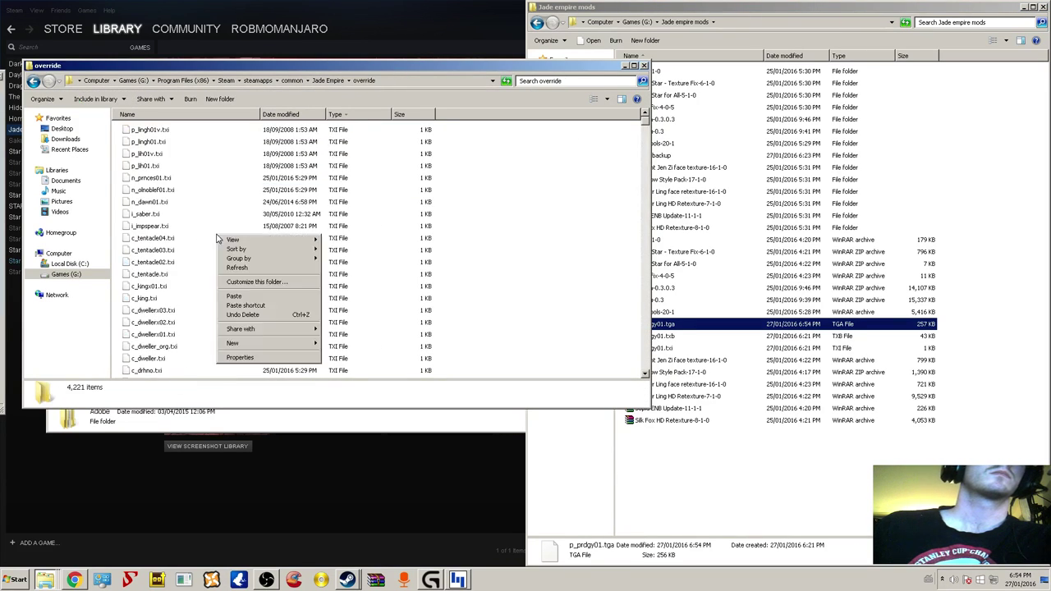
left_click(247, 299)
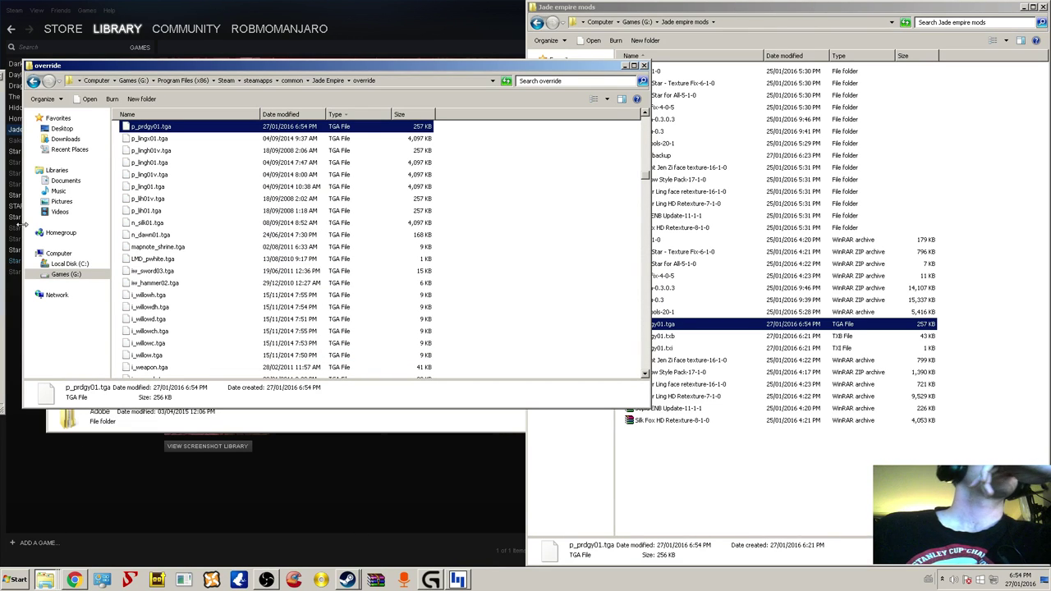
- Switch to Steam and launch Jade Empire: Special Edition through to the game itself
left_click(430, 54)
left_click(180, 118)
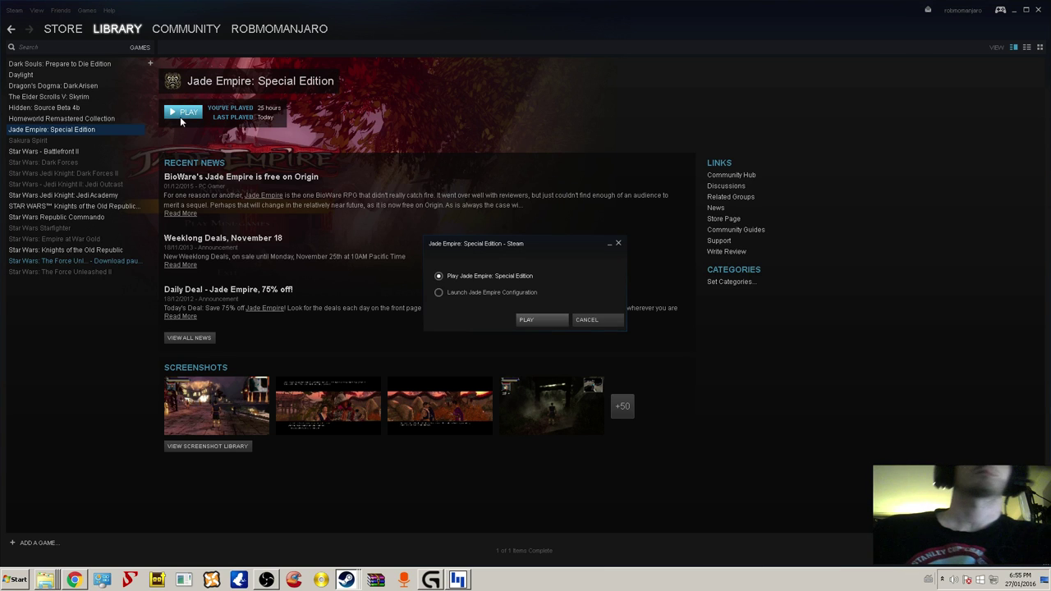
left_click(542, 320)
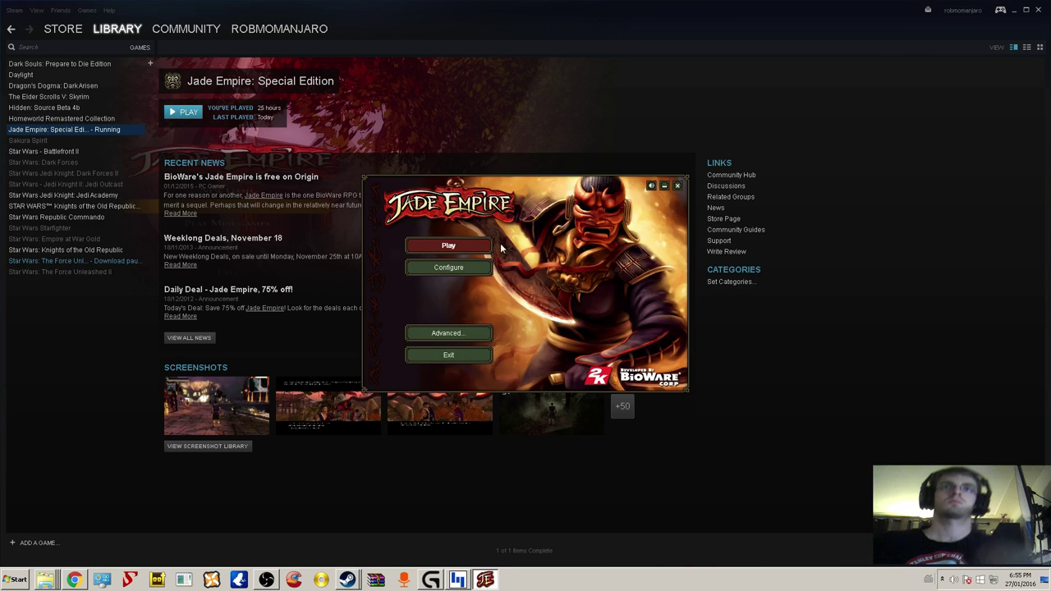
left_click(484, 248)
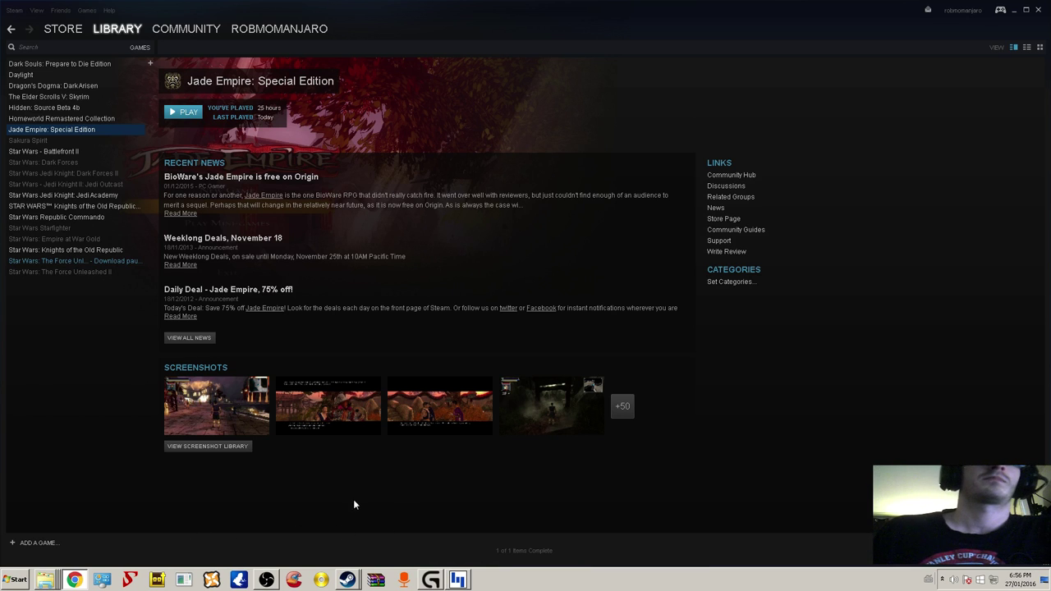
- Open the Jade empire mods folder on the Games (G:) drive in Windows Explorer and look through its files
left_click(17, 579)
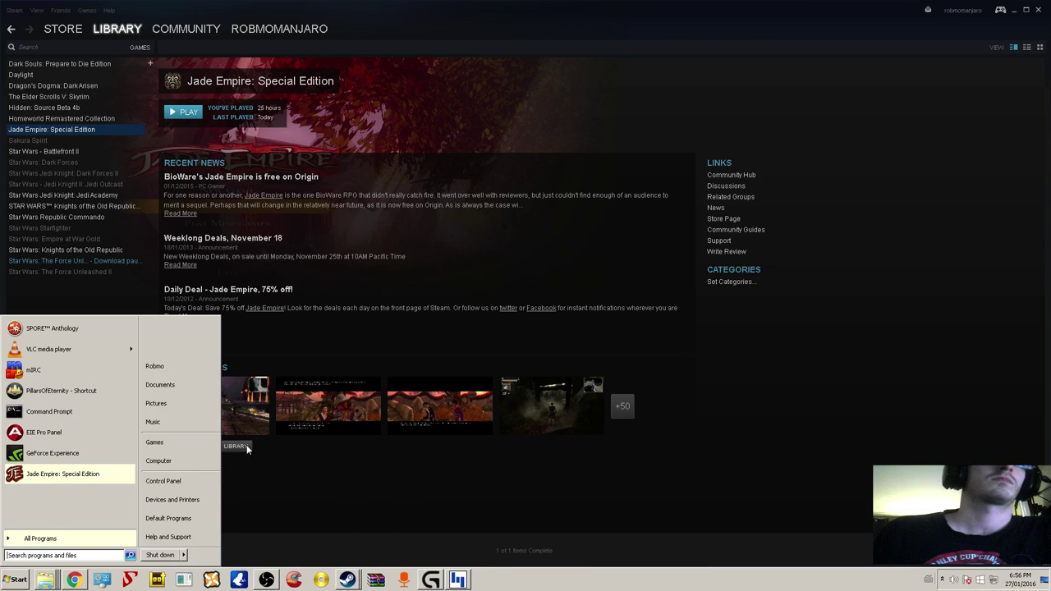
left_click(197, 461)
double_click(355, 166)
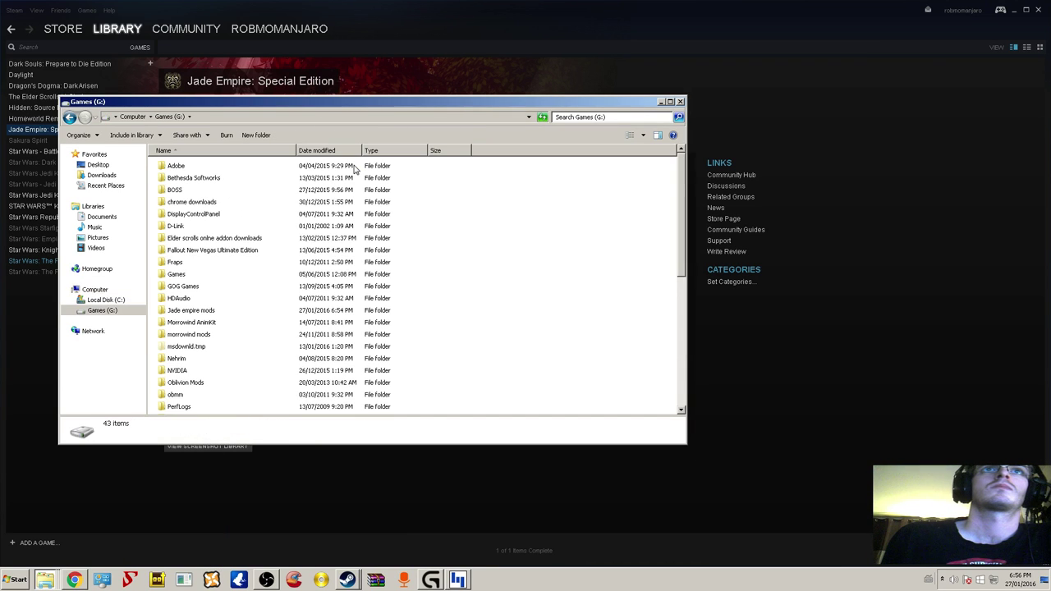
left_click_drag(681, 182, 688, 361)
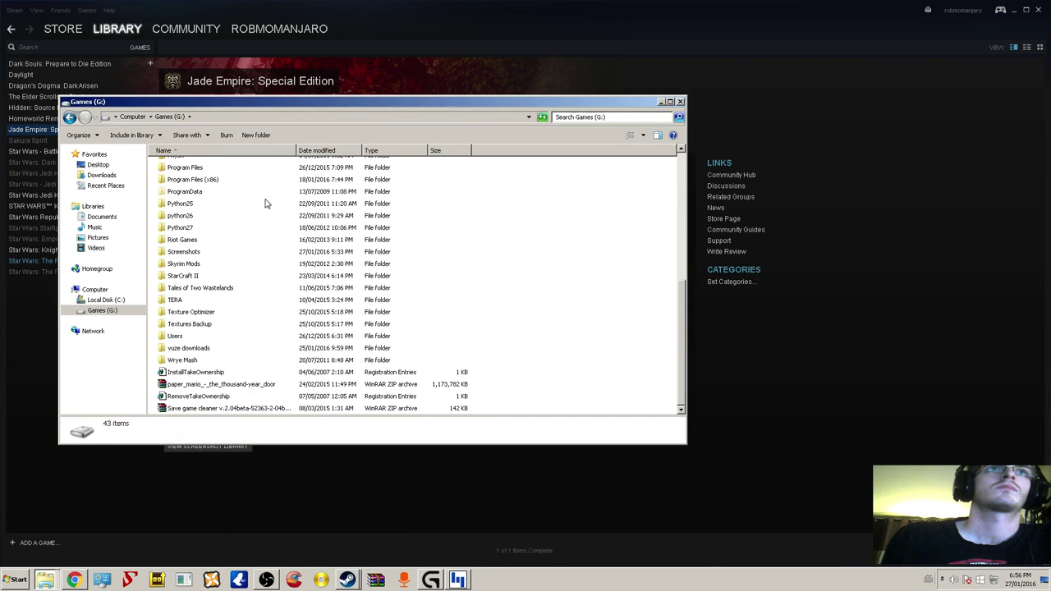
scroll(204, 251, "up", 5)
type("program files (x86)")
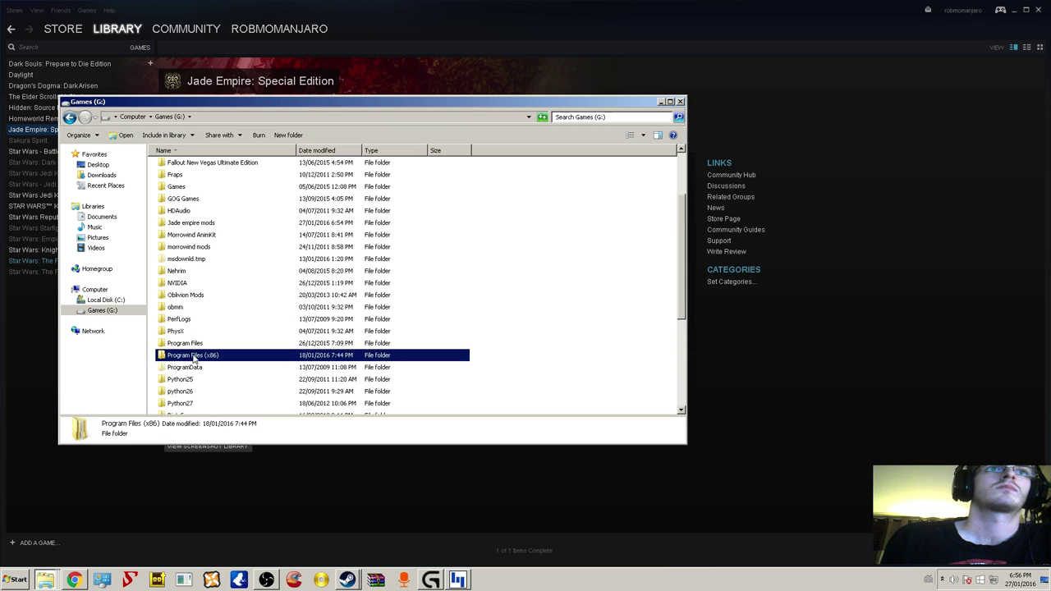
double_click(196, 355)
left_click(70, 119)
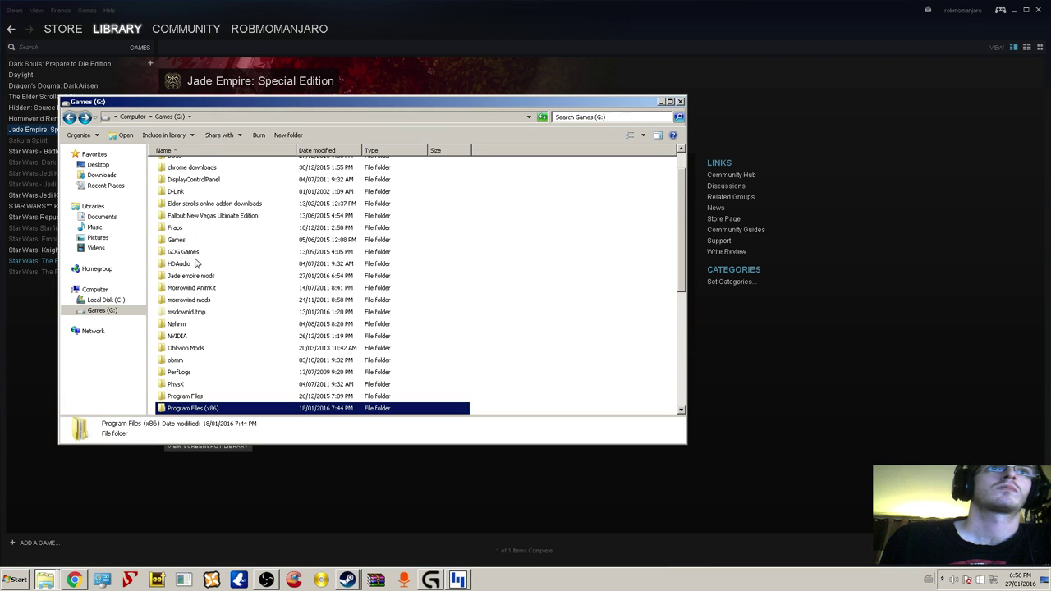
double_click(189, 281)
scroll(222, 241, "down", 3)
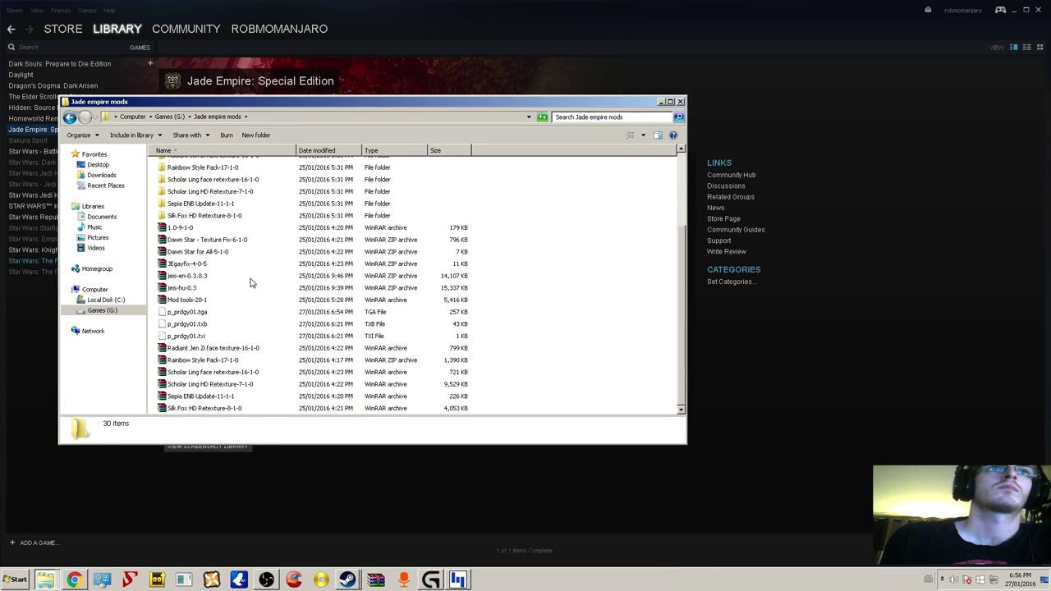
scroll(243, 294, "up", 3)
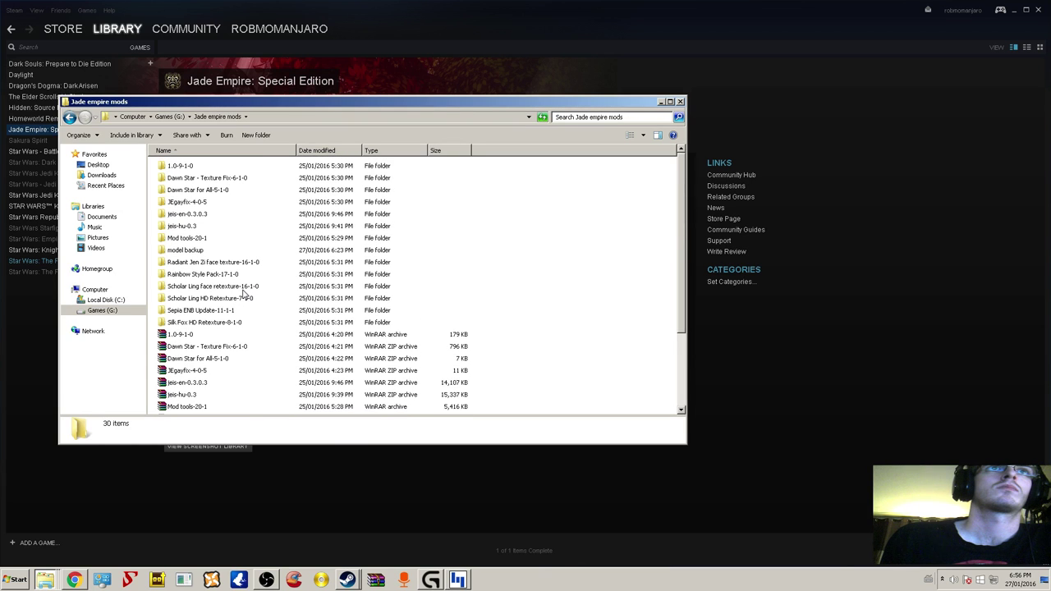
scroll(328, 288, "down", 3)
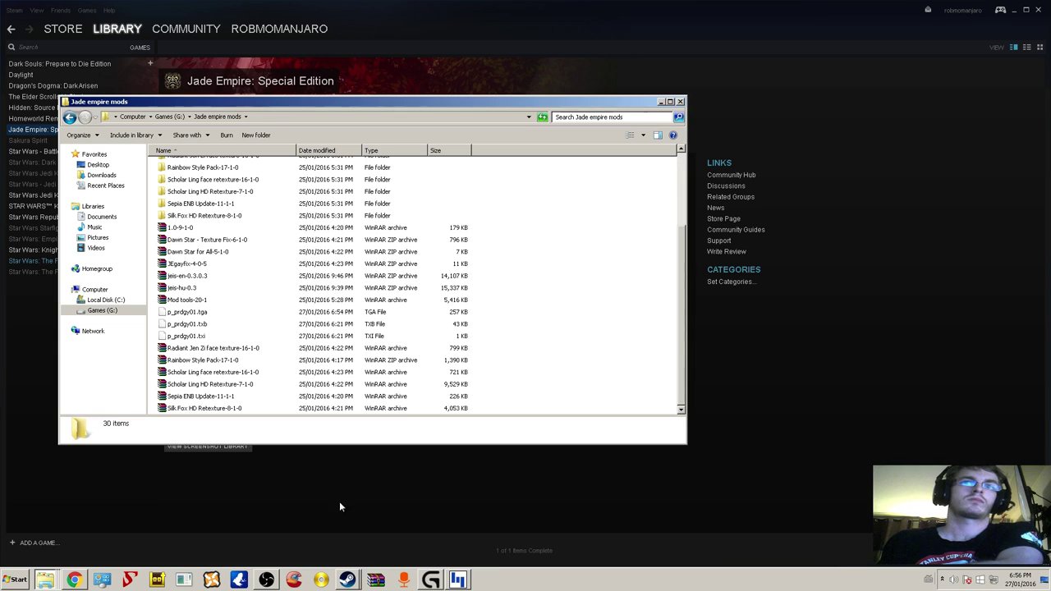
left_click(15, 580)
left_click(33, 539)
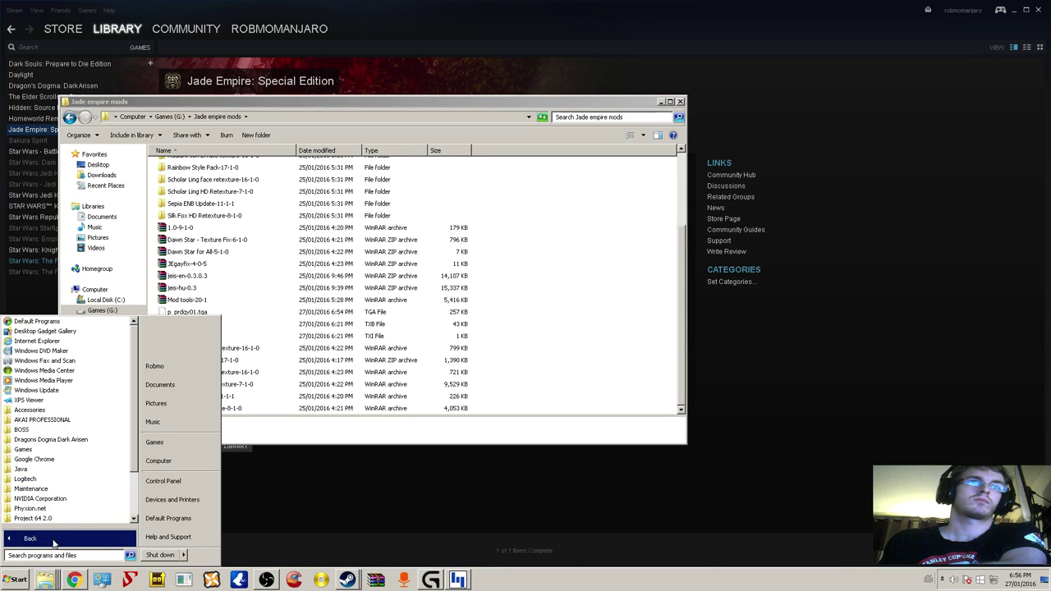
left_click(452, 351)
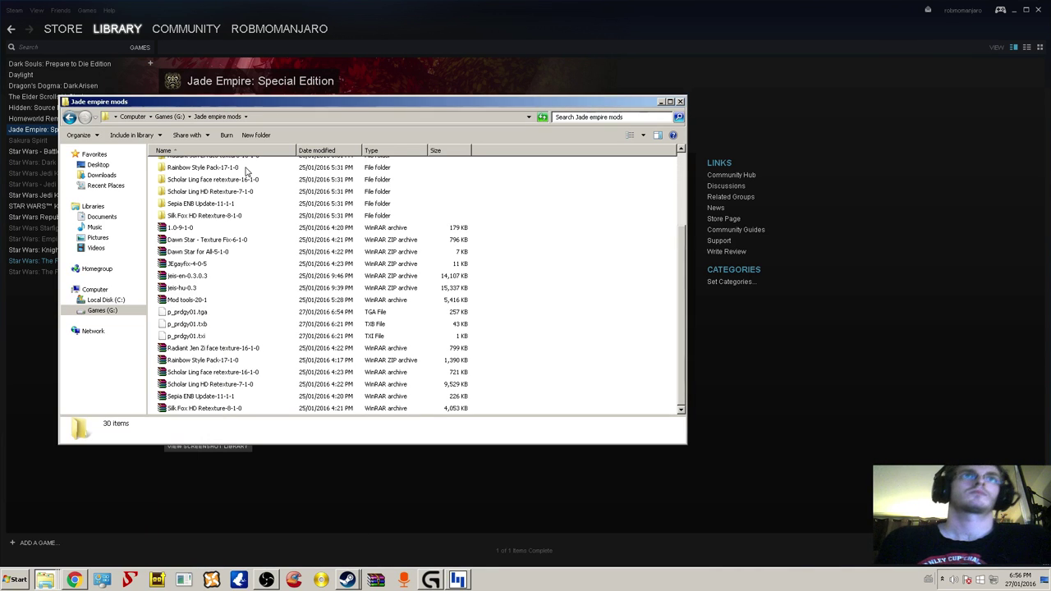
- Launch Photoshop from the Adobe Photoshop CS5 (64 Bit) folder in Program Files (x86) on the Games (G:) drive
left_click(170, 116)
scroll(223, 326, "down", 3)
left_click(216, 265)
double_click(215, 264)
double_click(185, 177)
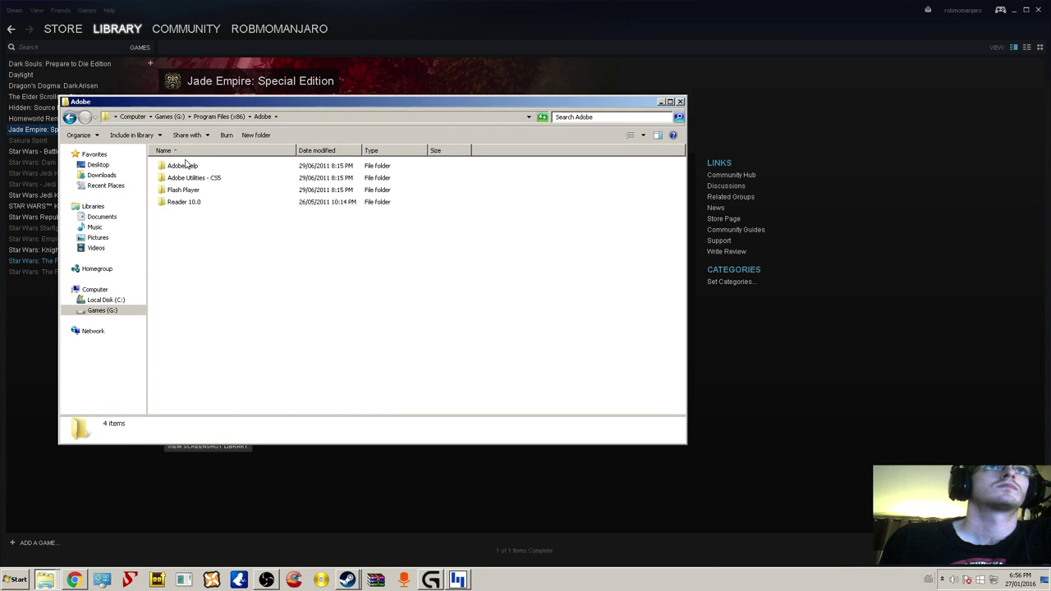
left_click(69, 116)
double_click(230, 254)
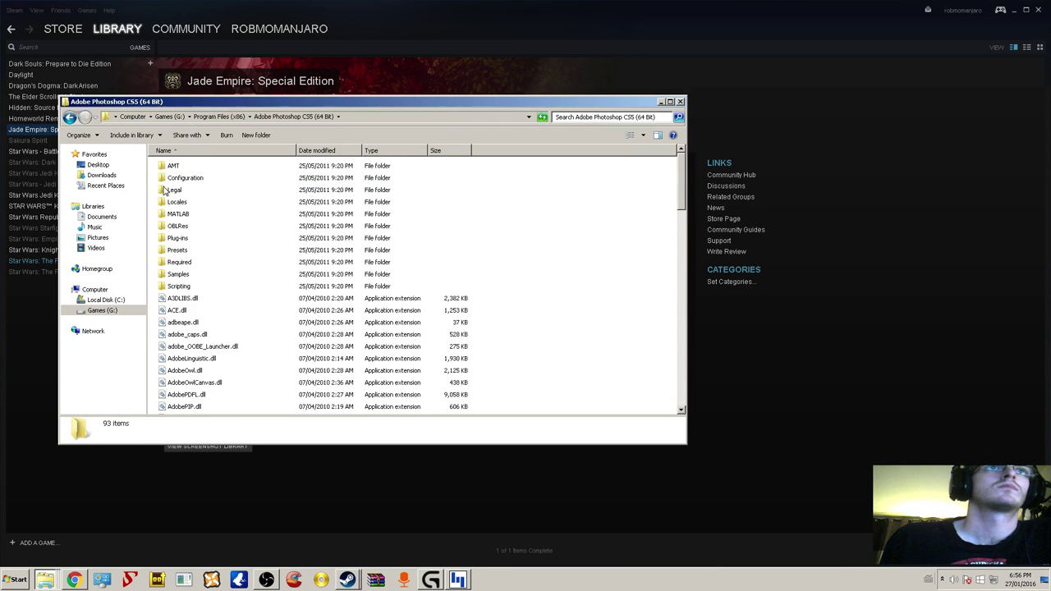
scroll(188, 307, "down", 20)
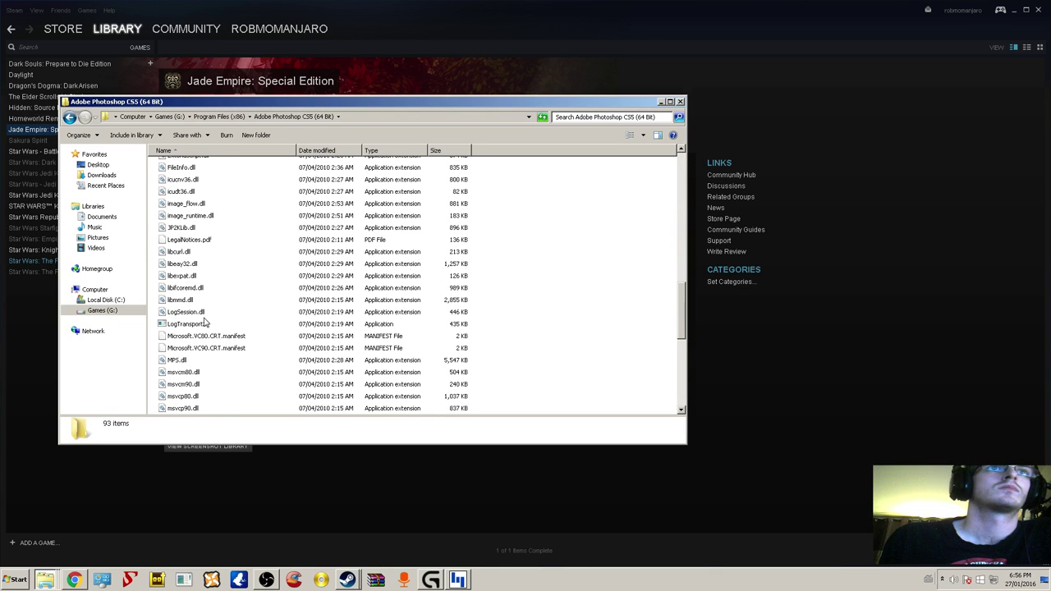
double_click(183, 264)
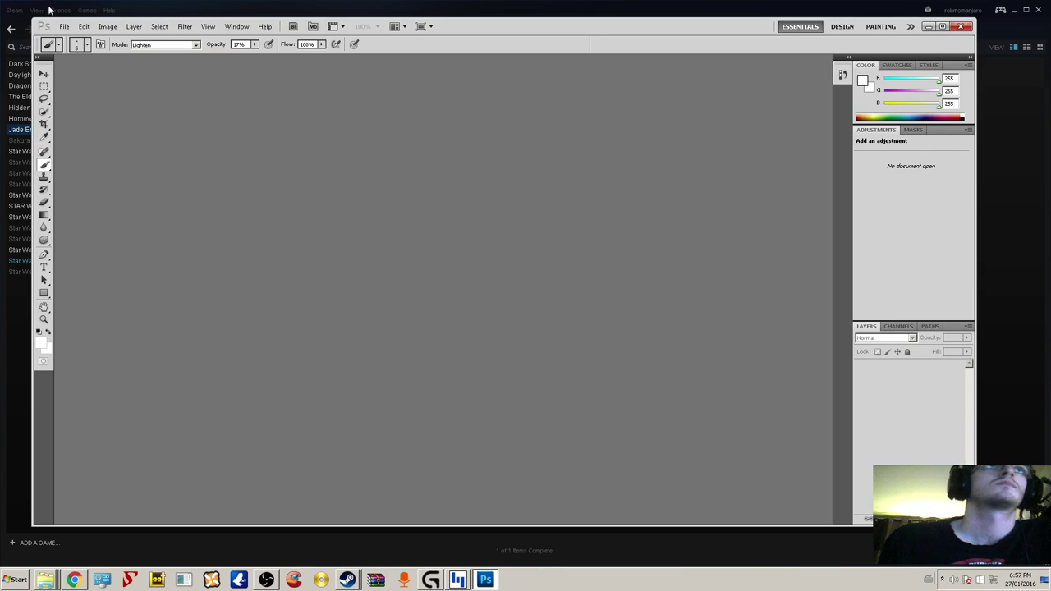
- Open the recently used texture p_prdgy01.tga in Photoshop
left_click(64, 26)
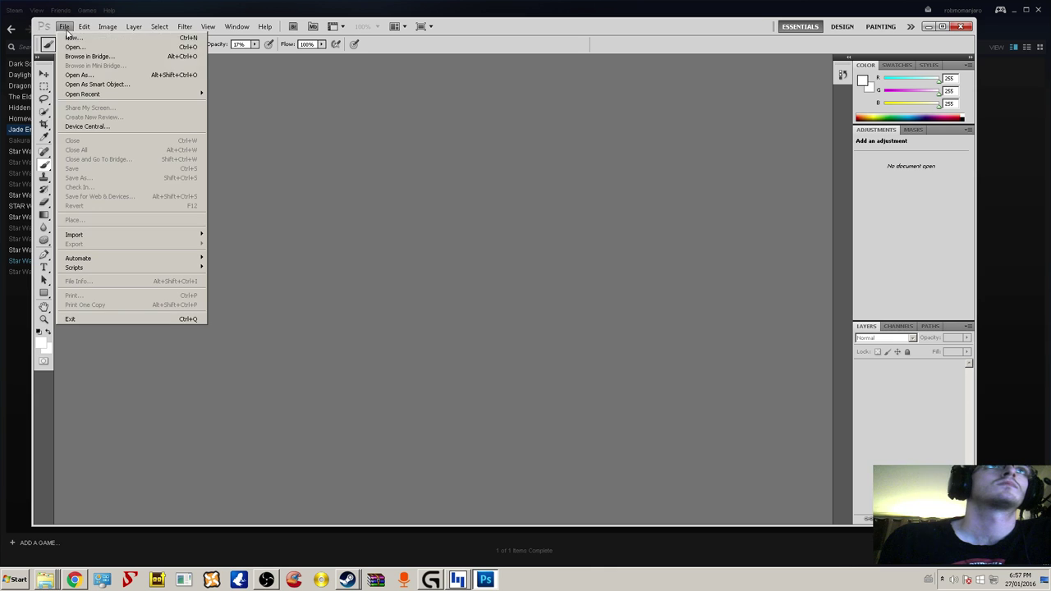
mouse_move(82, 97)
left_click(227, 96)
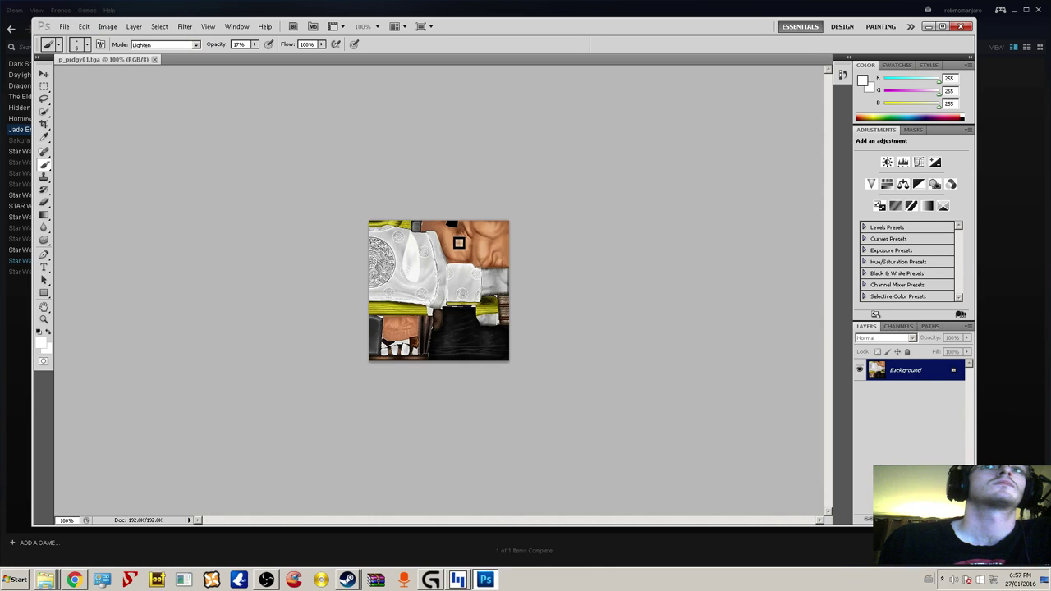
- Save the texture as p_prdgy01 in Targa format in the Jade empire mods folder, replacing the existing file
left_click(64, 26)
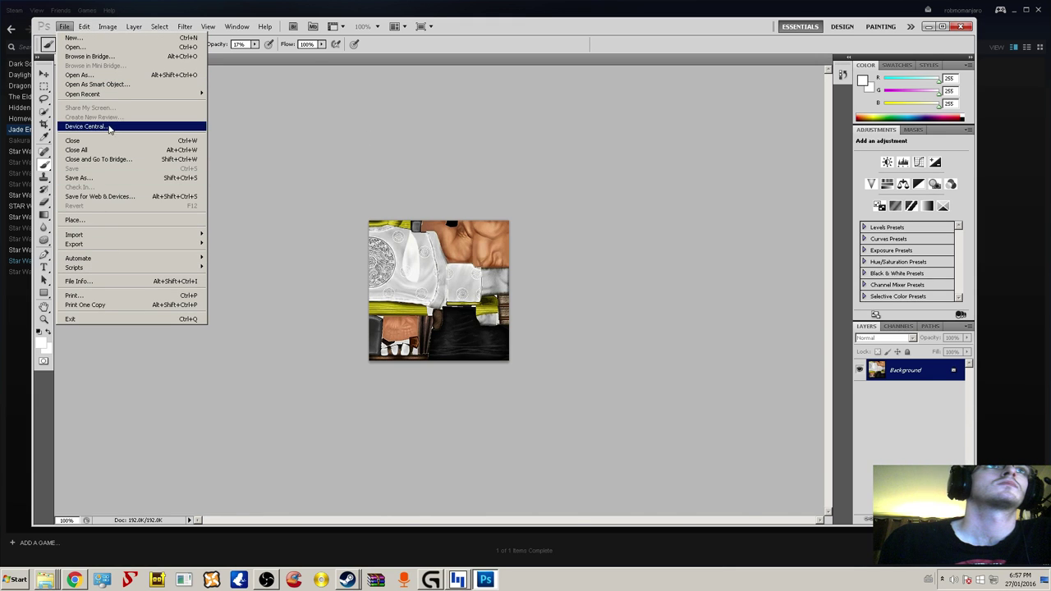
left_click(108, 179)
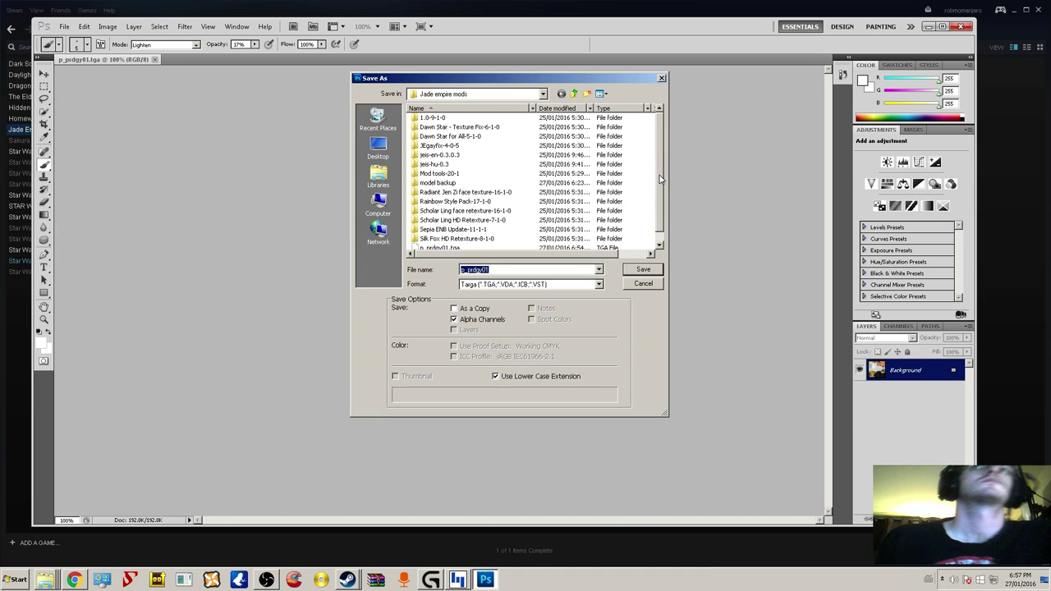
scroll(660, 178, "down", 1)
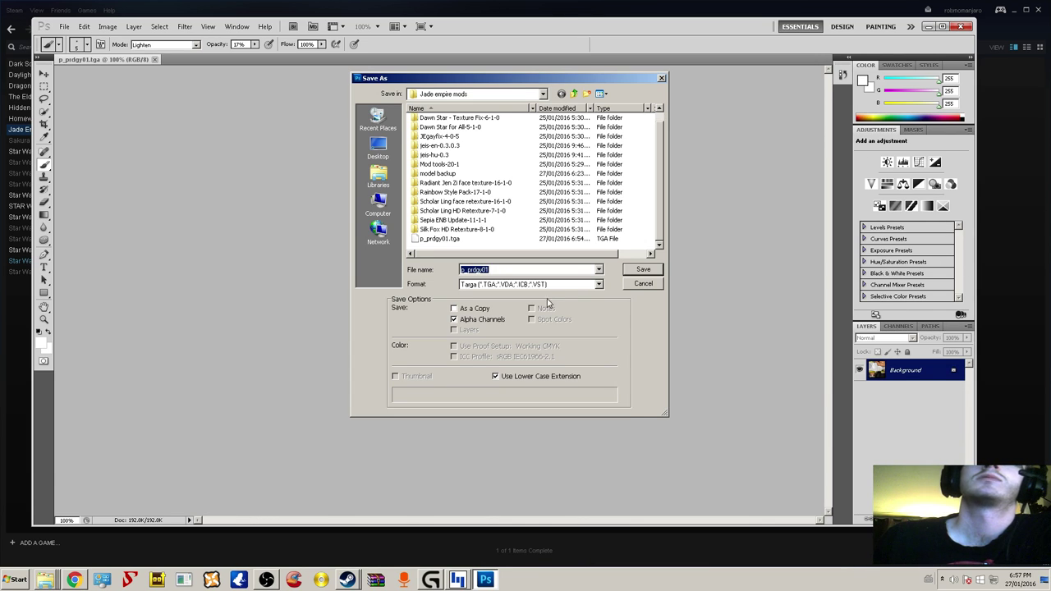
left_click(648, 270)
left_click(480, 214)
left_click(550, 190)
left_click(555, 191)
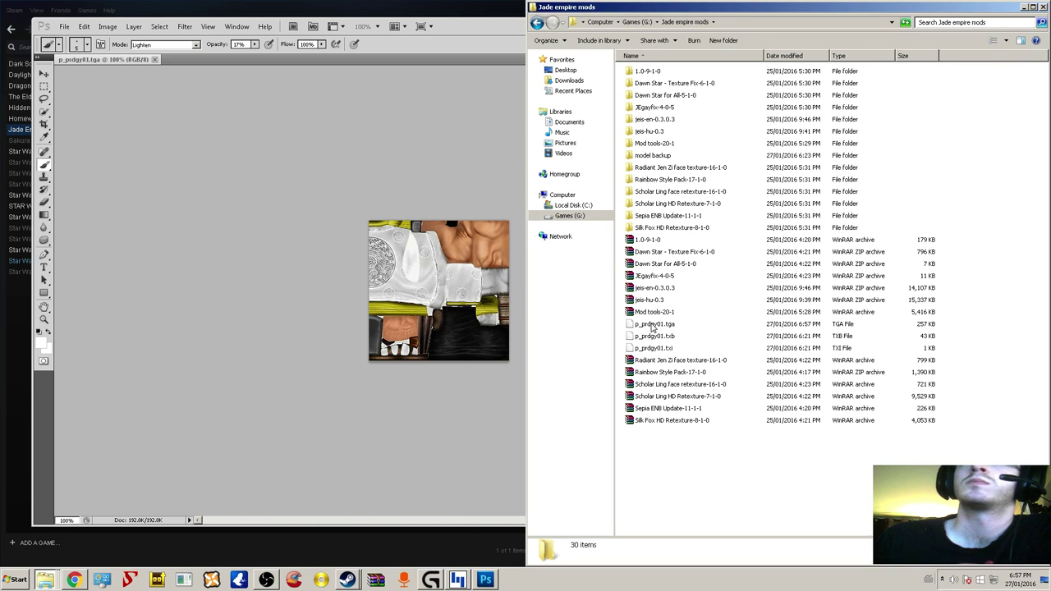
- Copy p_prdgy01.tga from the Jade empire mods folder into Jade Empire's override folder, replacing the existing file
right_click(668, 328)
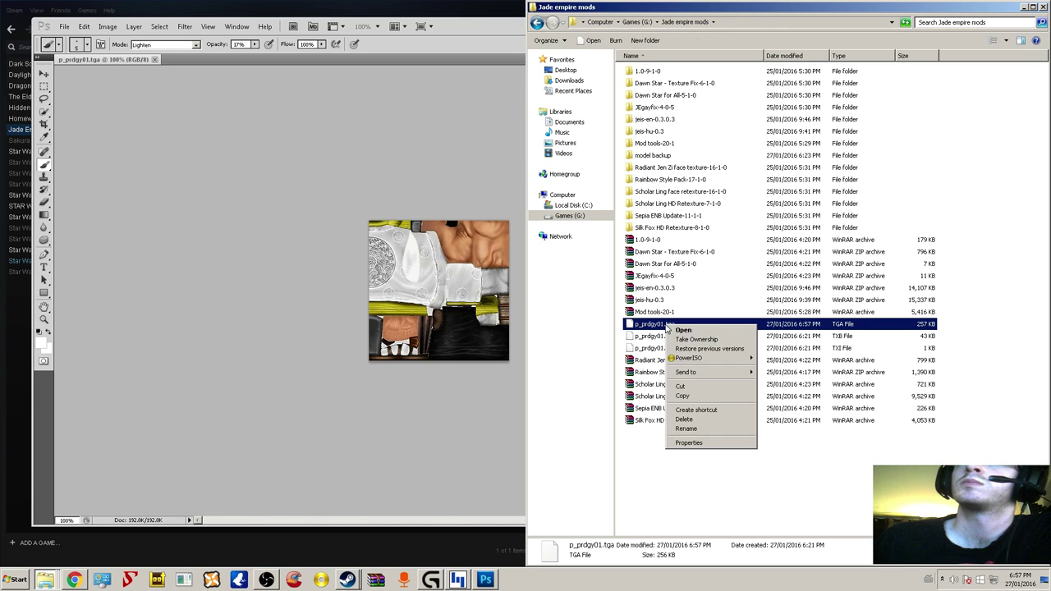
left_click(681, 396)
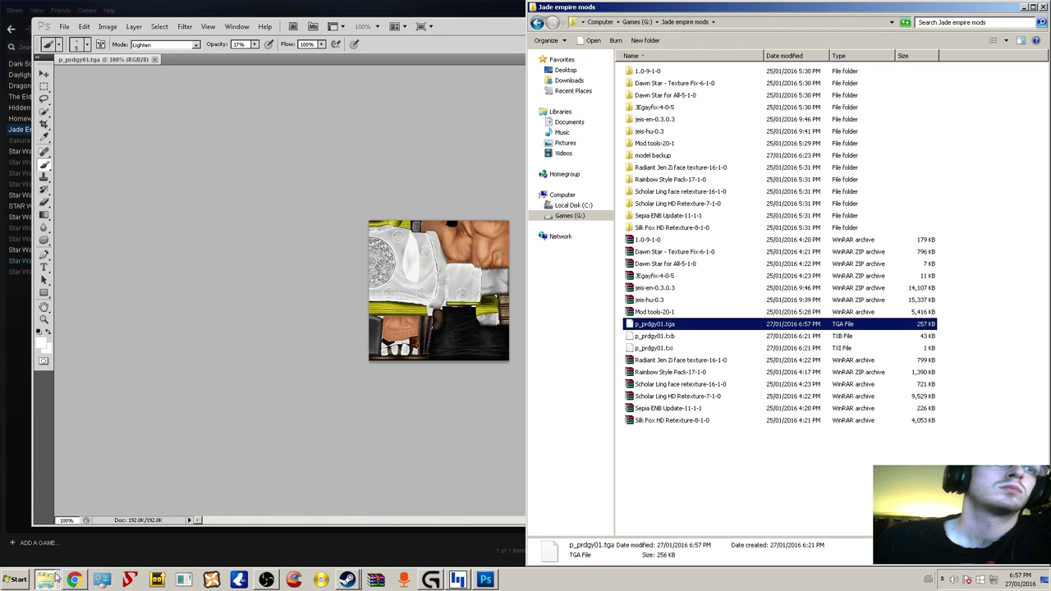
left_click(49, 519)
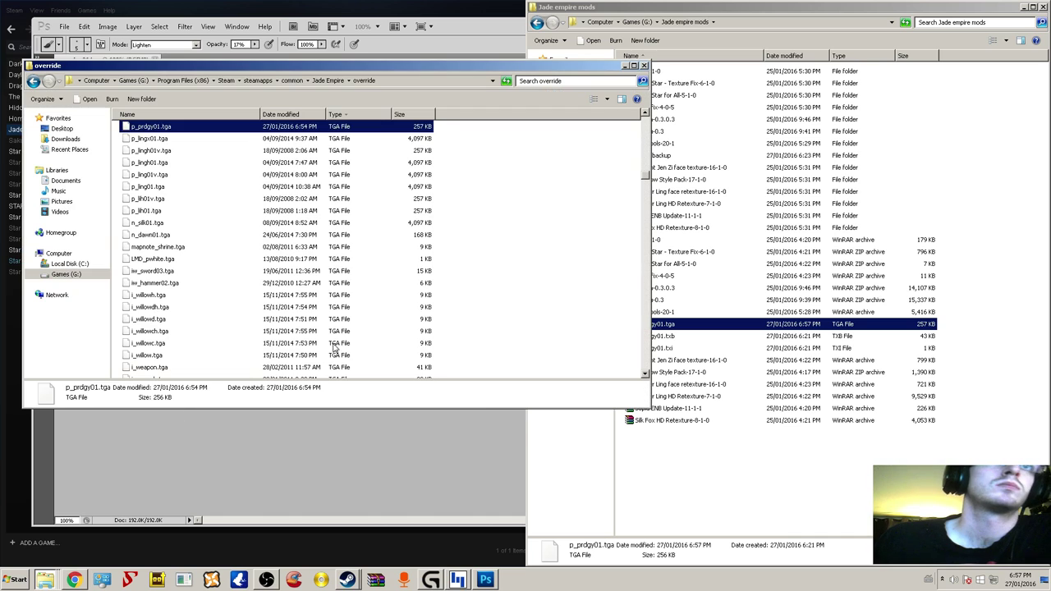
right_click(496, 309)
left_click(510, 369)
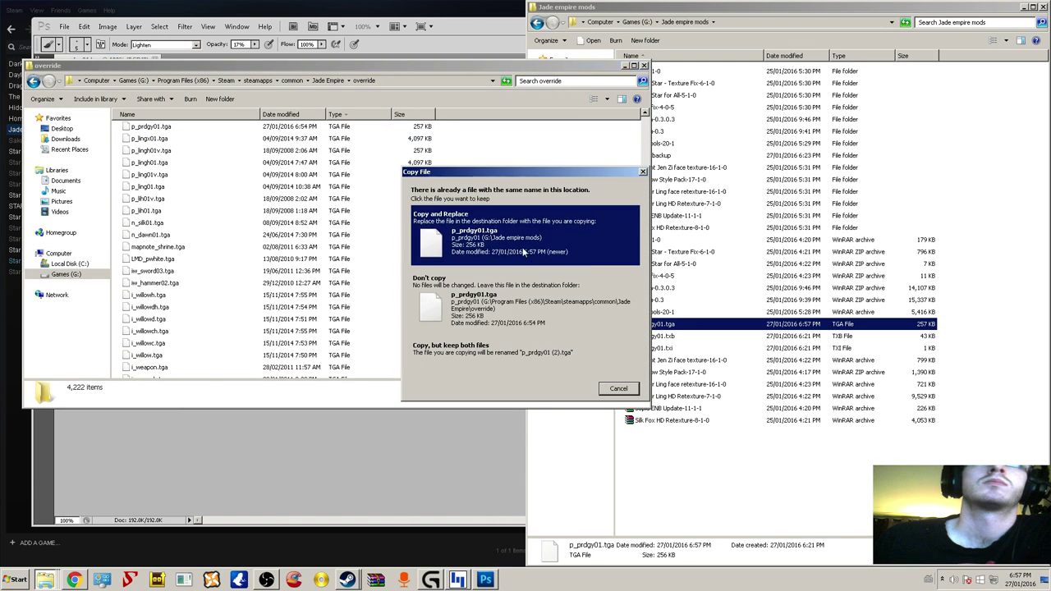
left_click(501, 234)
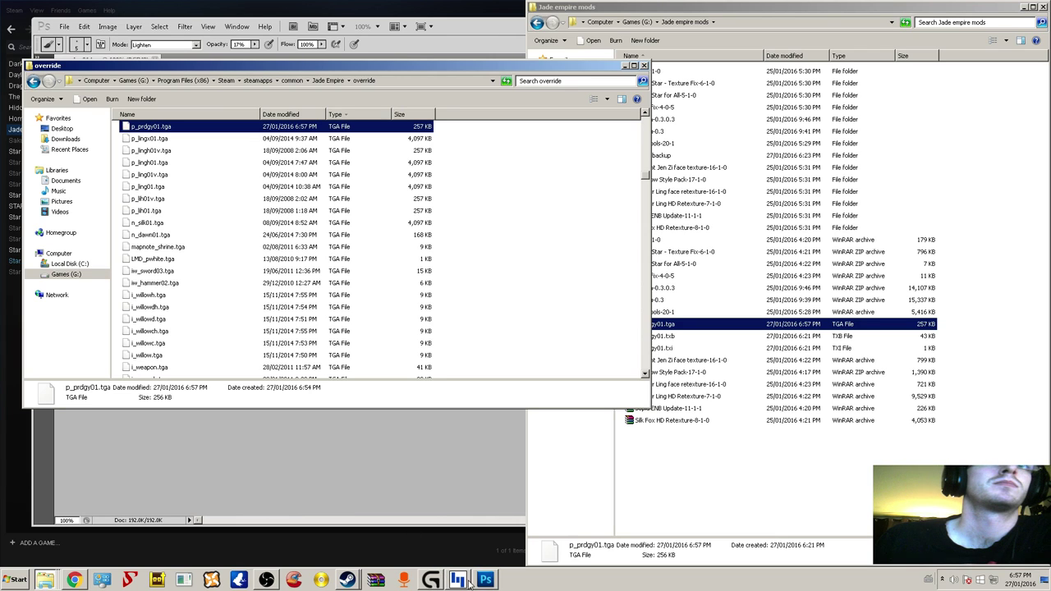
- Switch to Steam and launch Jade Empire: Special Edition to test the texture
left_click(345, 579)
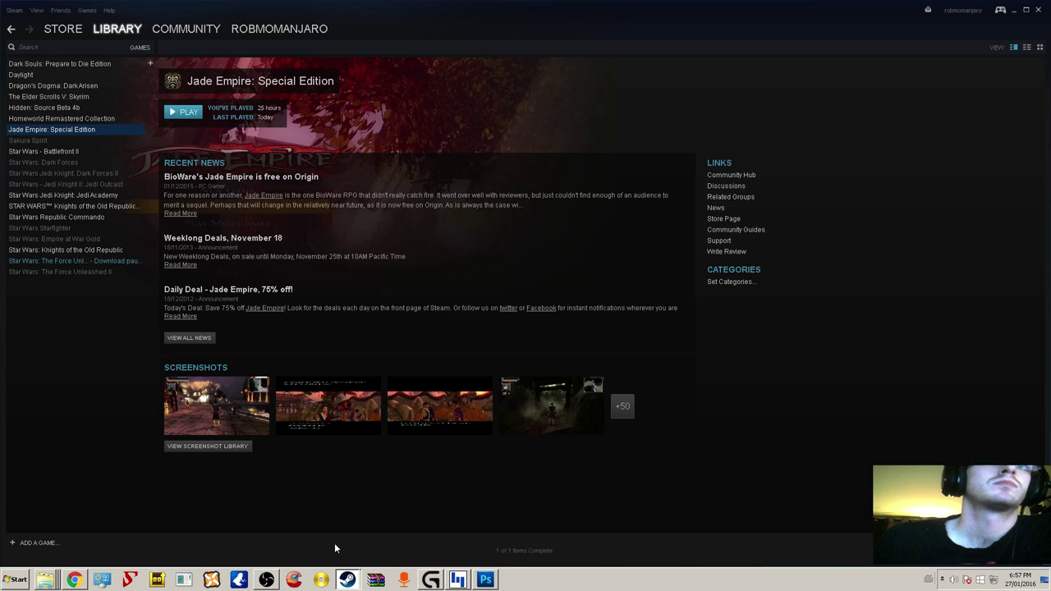
left_click(184, 112)
left_click(543, 320)
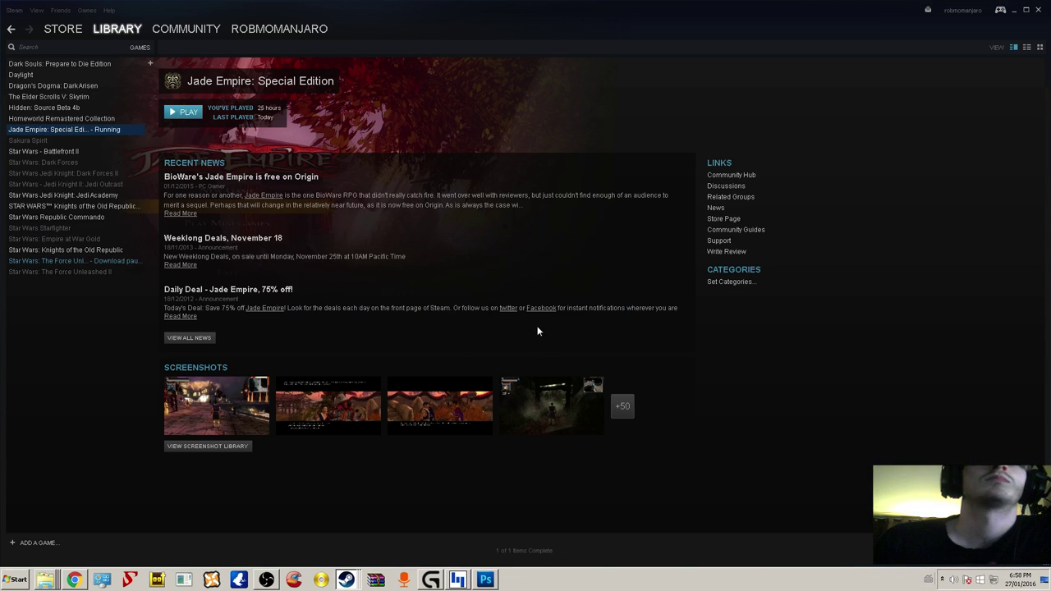
left_click(450, 245)
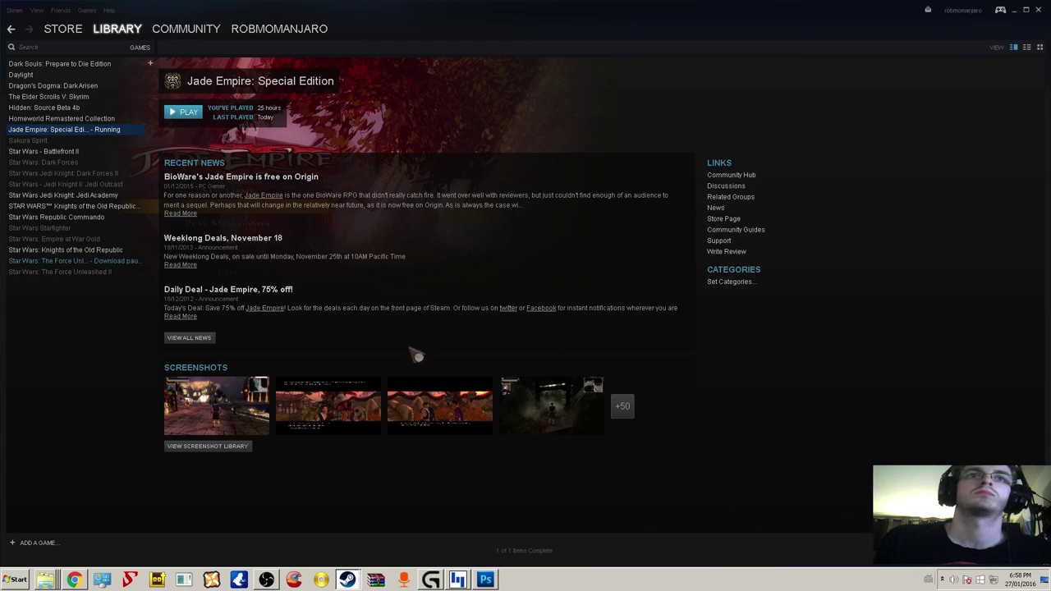
- Open the Games (G:) drive in a new Windows Explorer window, and close Photoshop
left_click(18, 579)
left_click(190, 462)
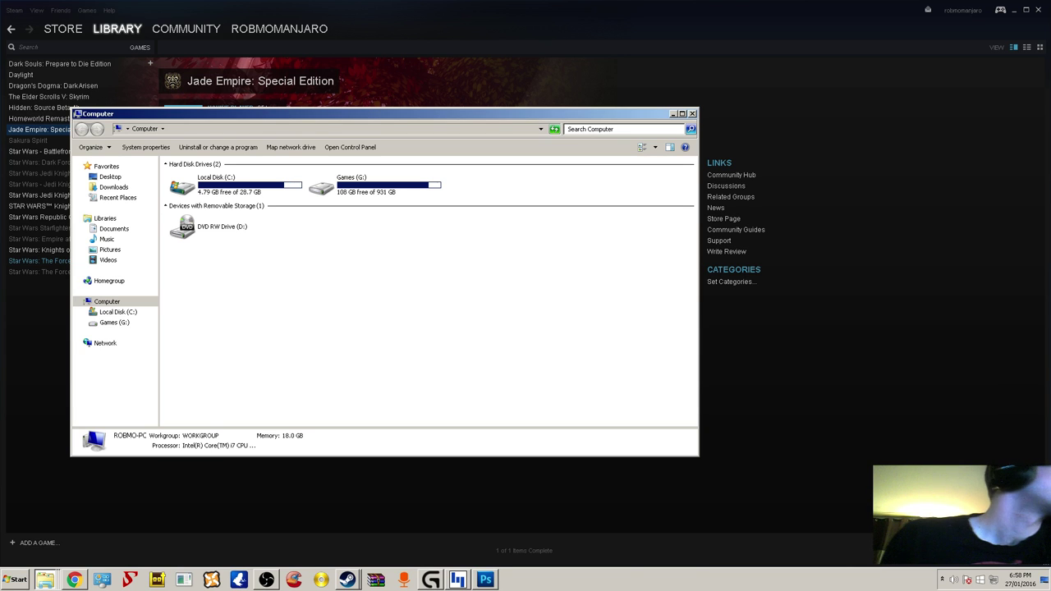
double_click(388, 191)
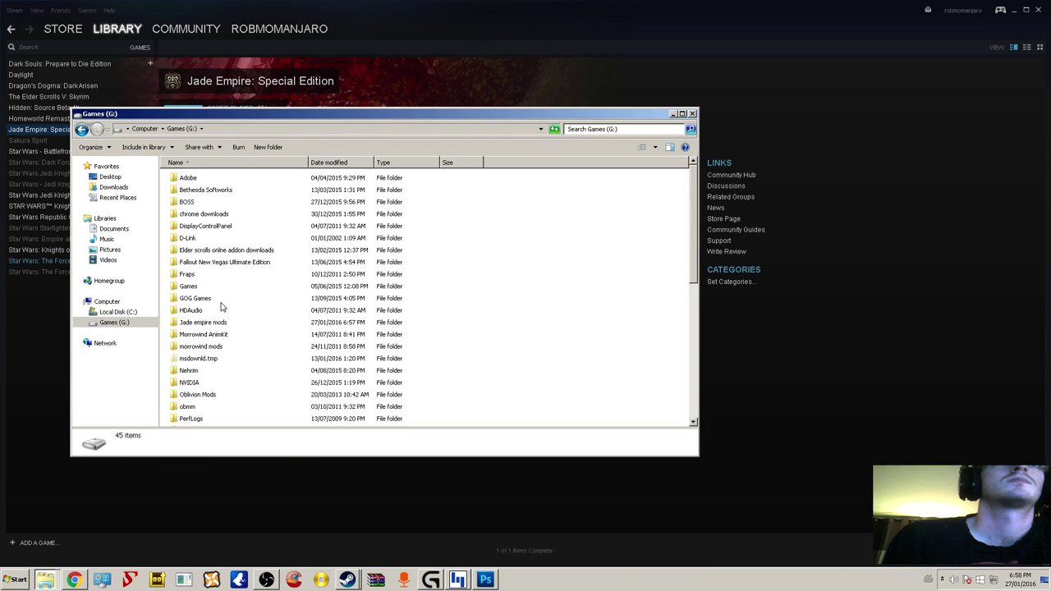
left_click(486, 580)
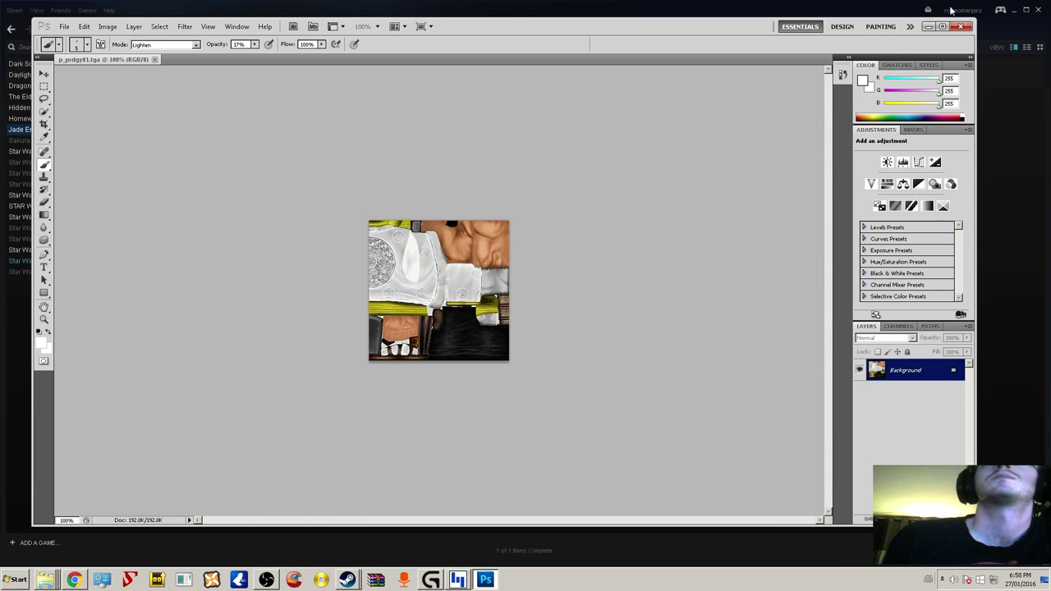
left_click(960, 26)
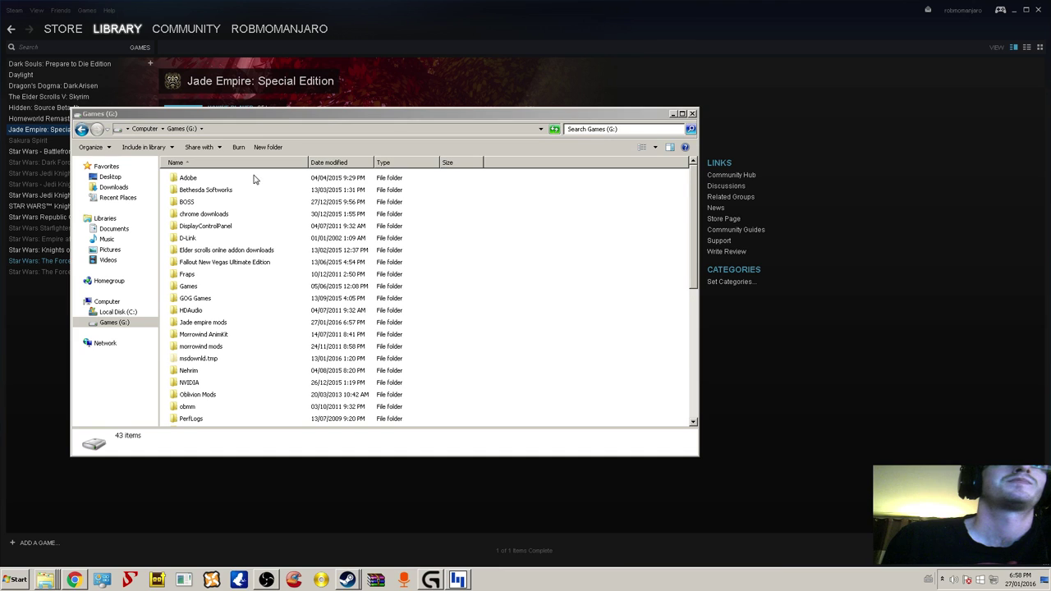
- Switch to the override folder and try to open p_prdgy01.tga directly from Windows Explorer
left_click(57, 518)
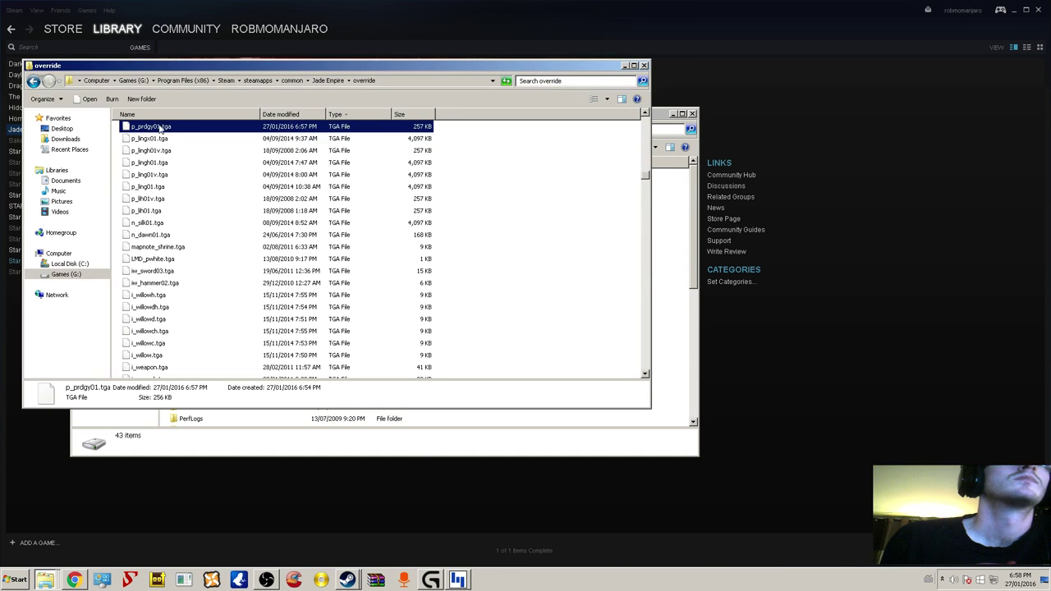
right_click(158, 130)
left_click(148, 131)
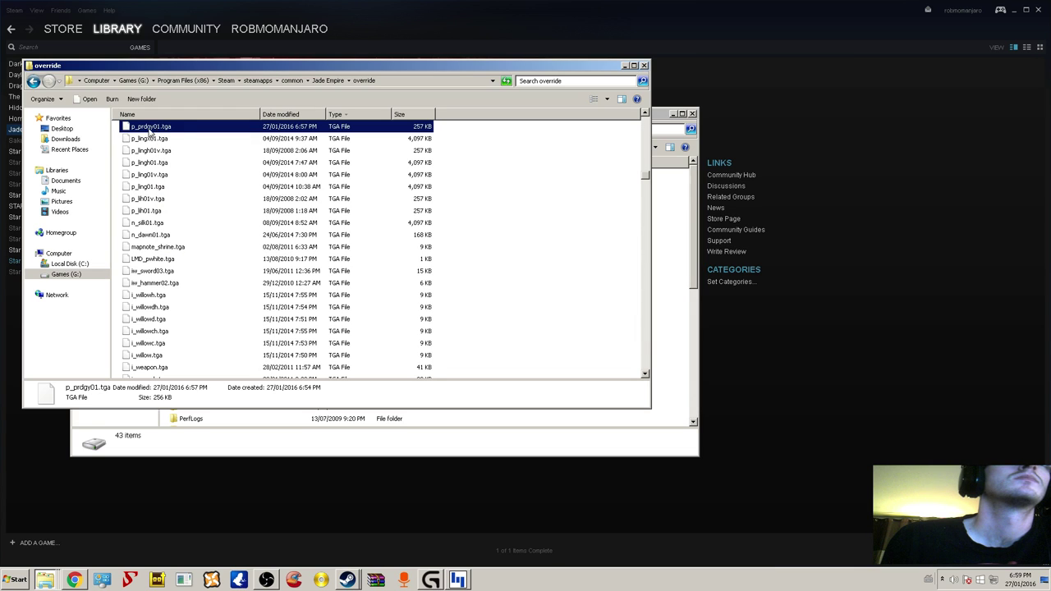
left_click(185, 163)
left_click(160, 126)
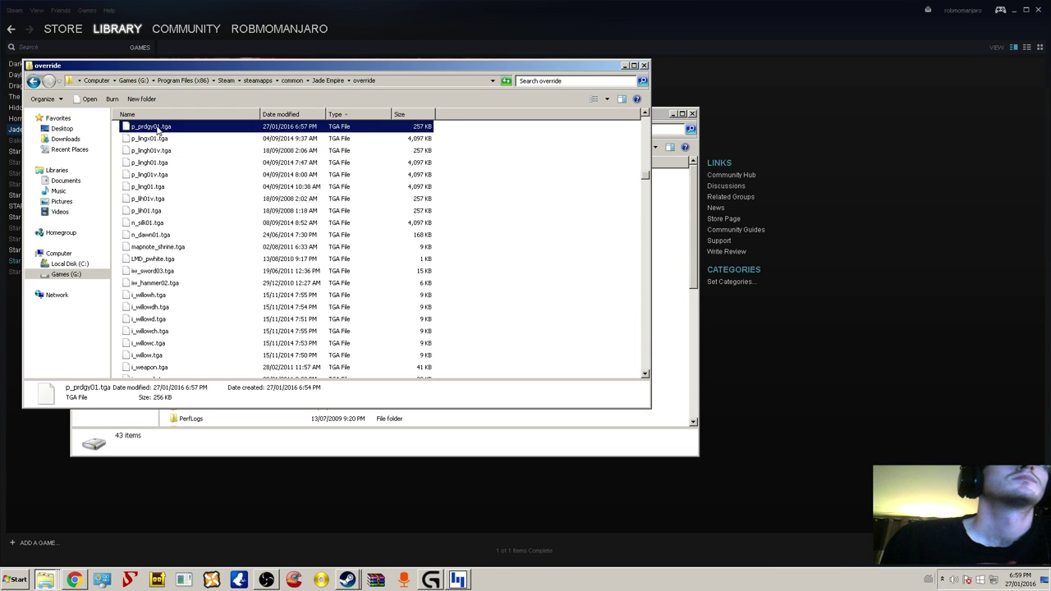
double_click(158, 128)
left_click(604, 339)
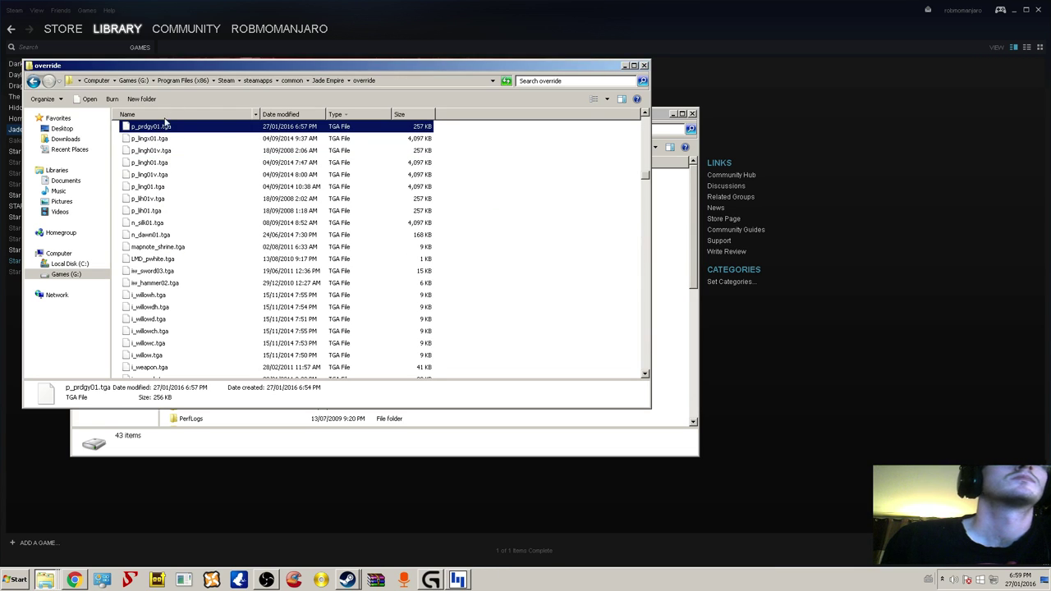
right_click(168, 130)
key("Return")
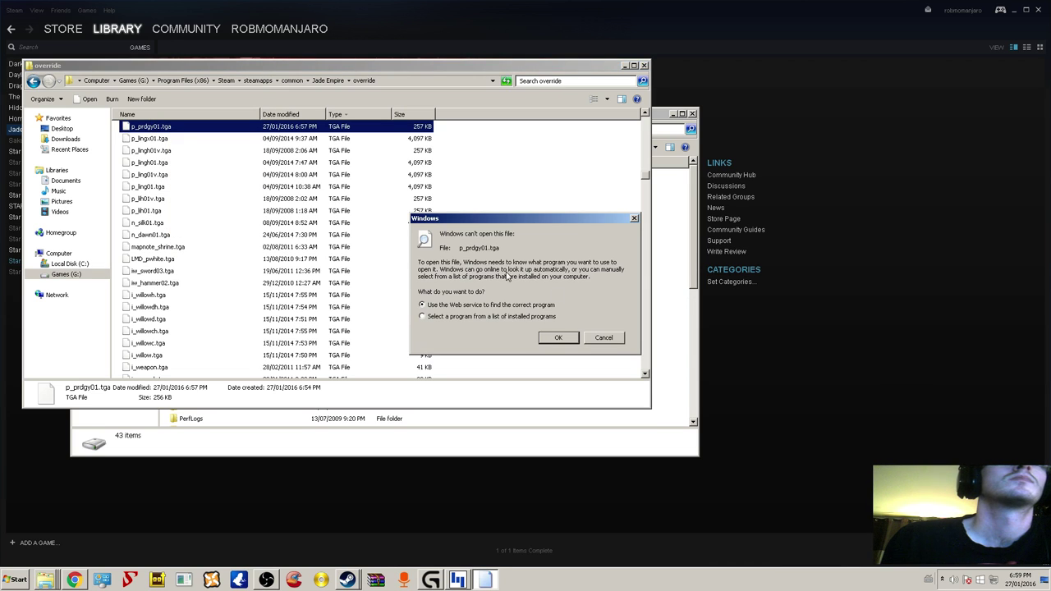
left_click(561, 340)
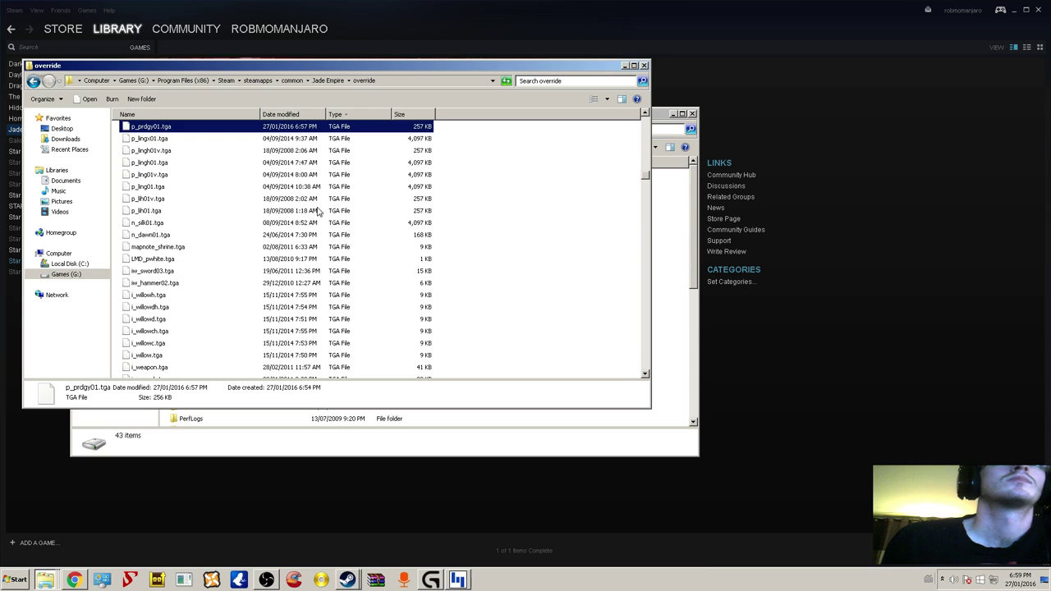
- Look through the files around p_prdgy01.tga in the override folder and the folders on the Games (G:) drive
scroll(334, 180, "down", 3)
scroll(168, 232, "up", 5)
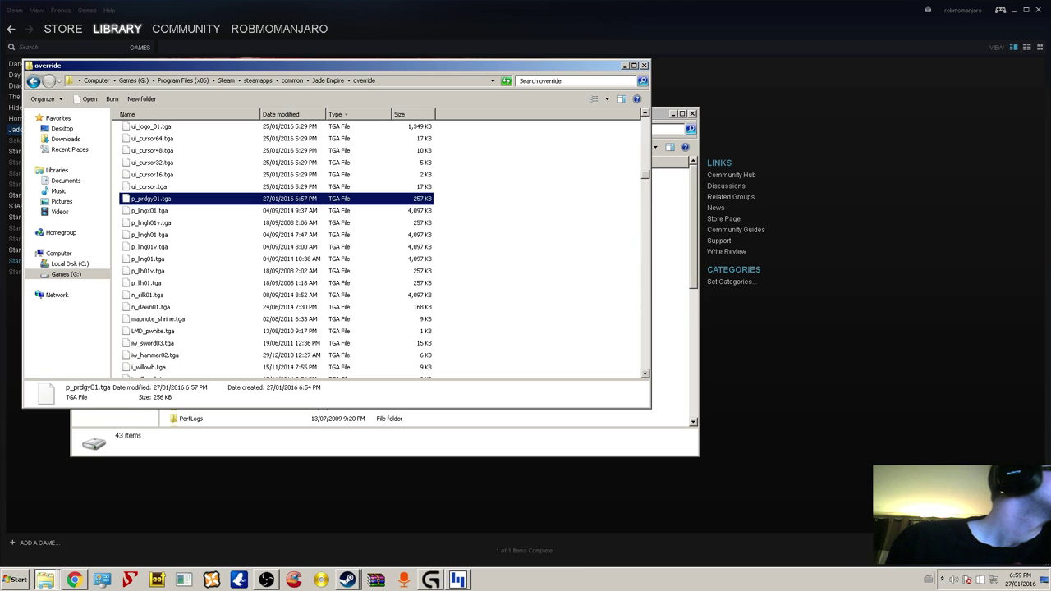
scroll(378, 246, "up", 3)
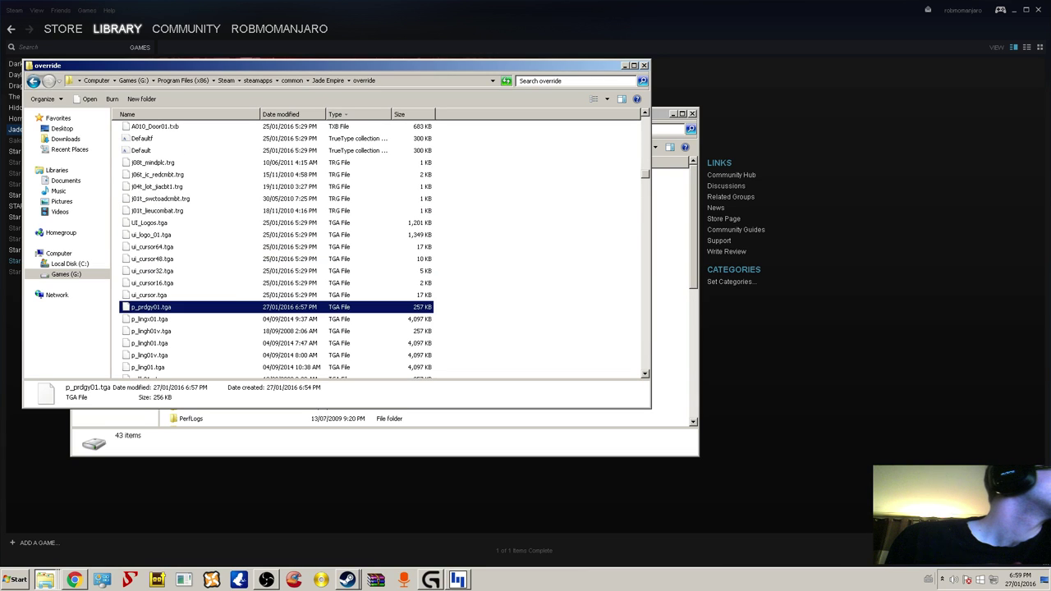
scroll(276, 250, "down", 1)
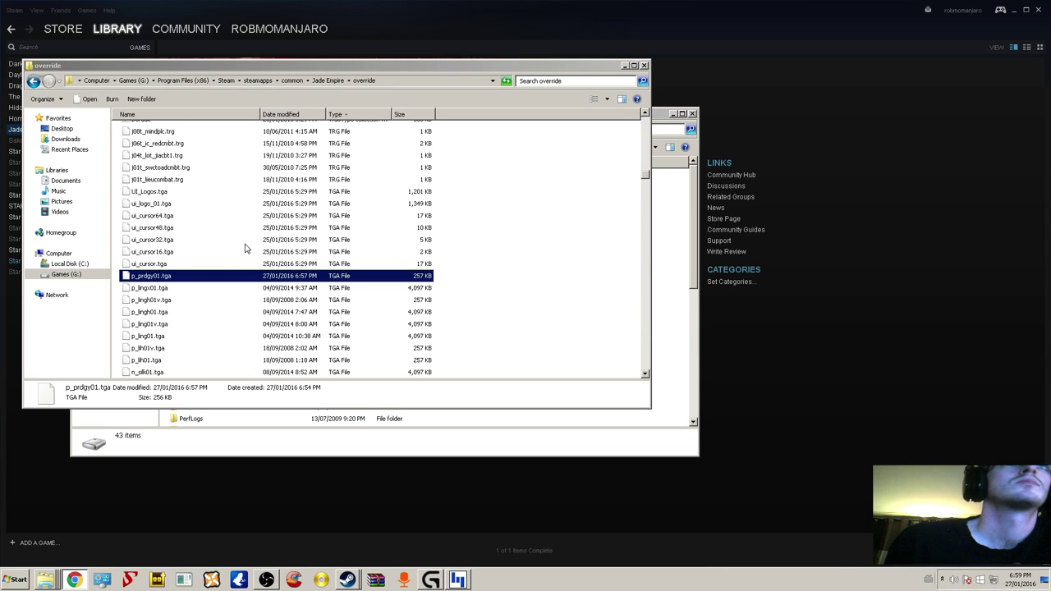
left_click(550, 446)
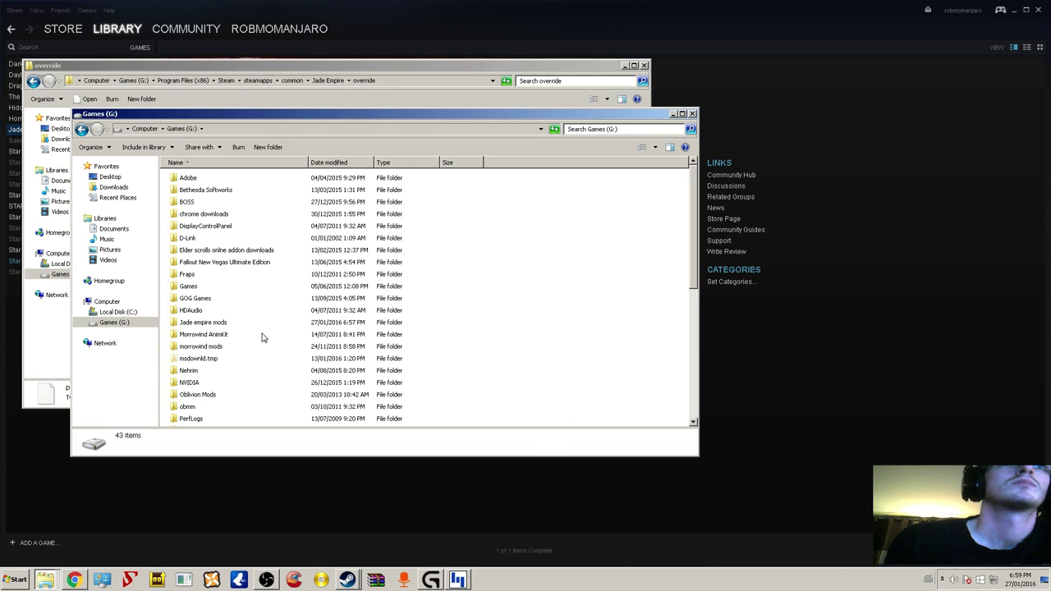
left_click(225, 335)
scroll(226, 335, "down", 2)
scroll(225, 335, "down", 2)
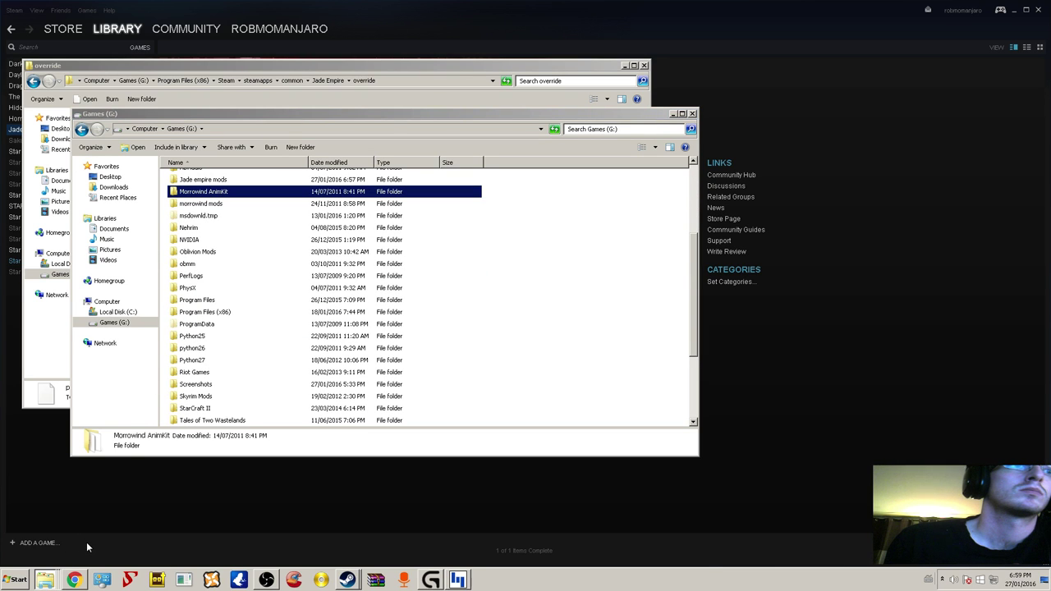
- Switch to the Jade empire mods folder, look over the p_prdgy01 files and check the contents of the model backup folder
key("alt+Tab")
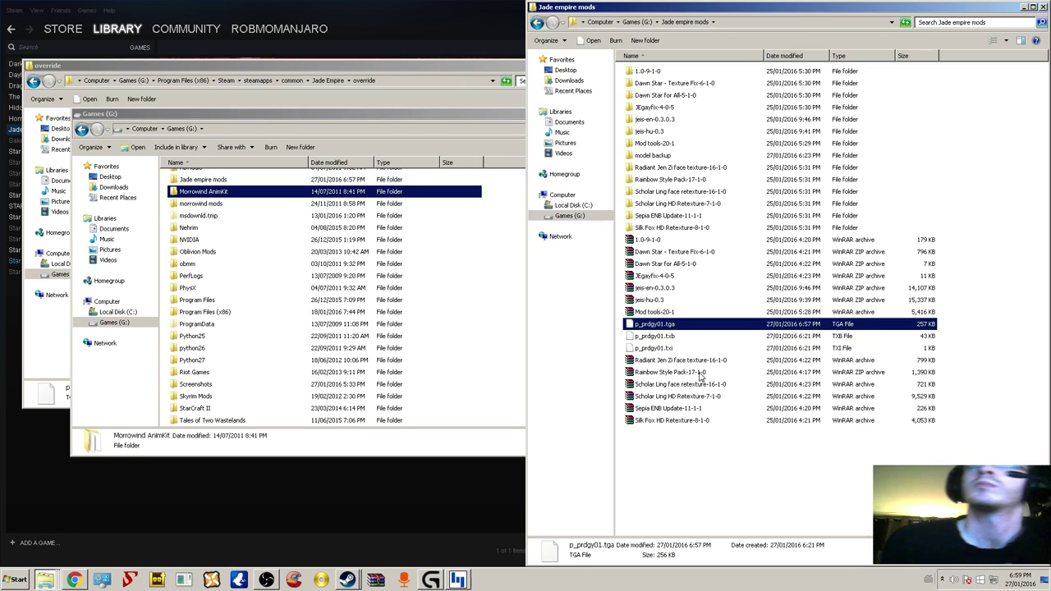
left_click(654, 336)
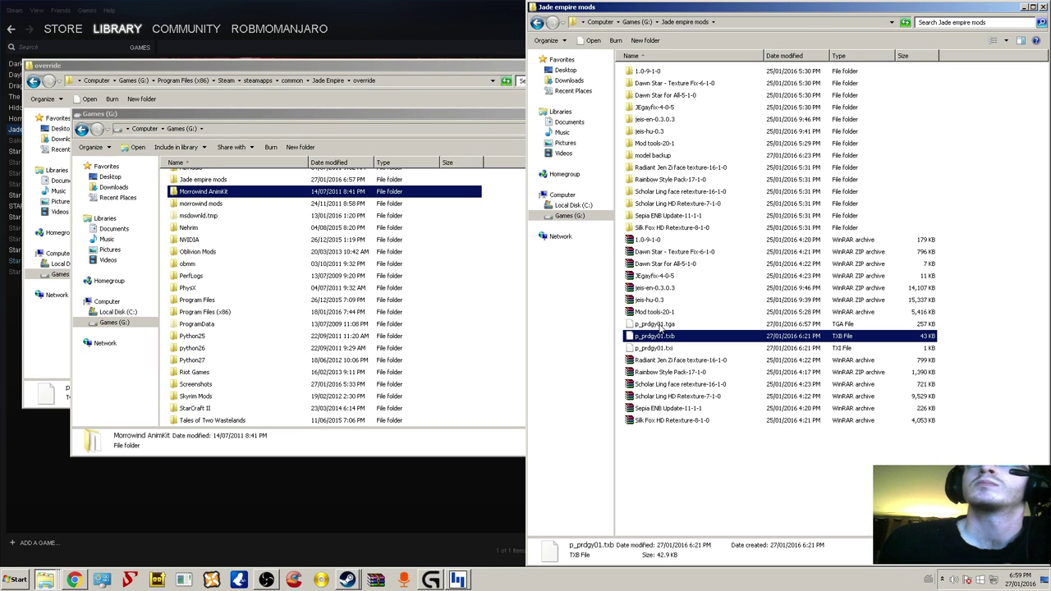
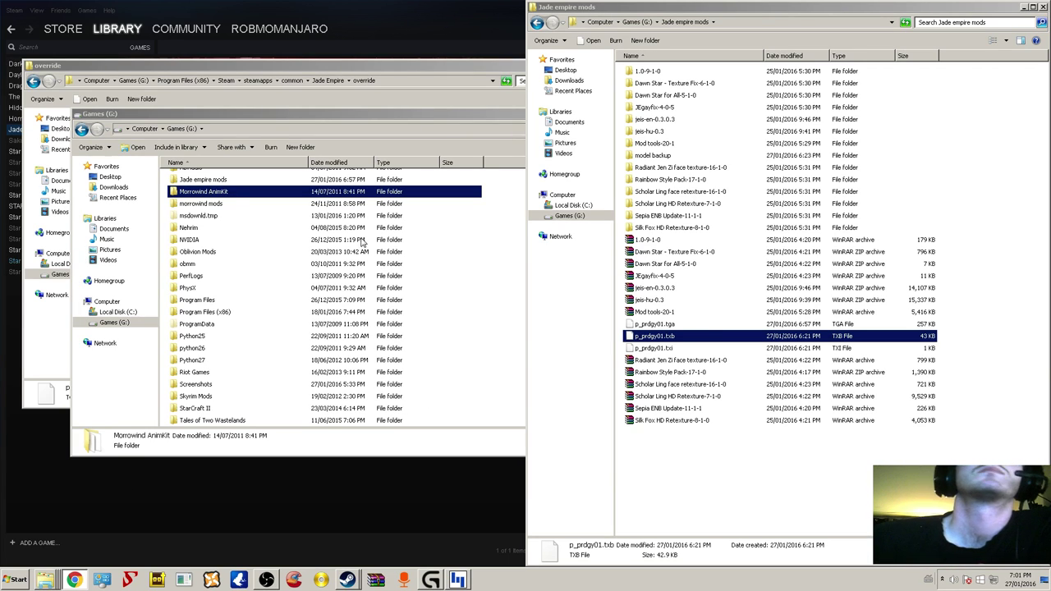
left_click(646, 158)
double_click(646, 156)
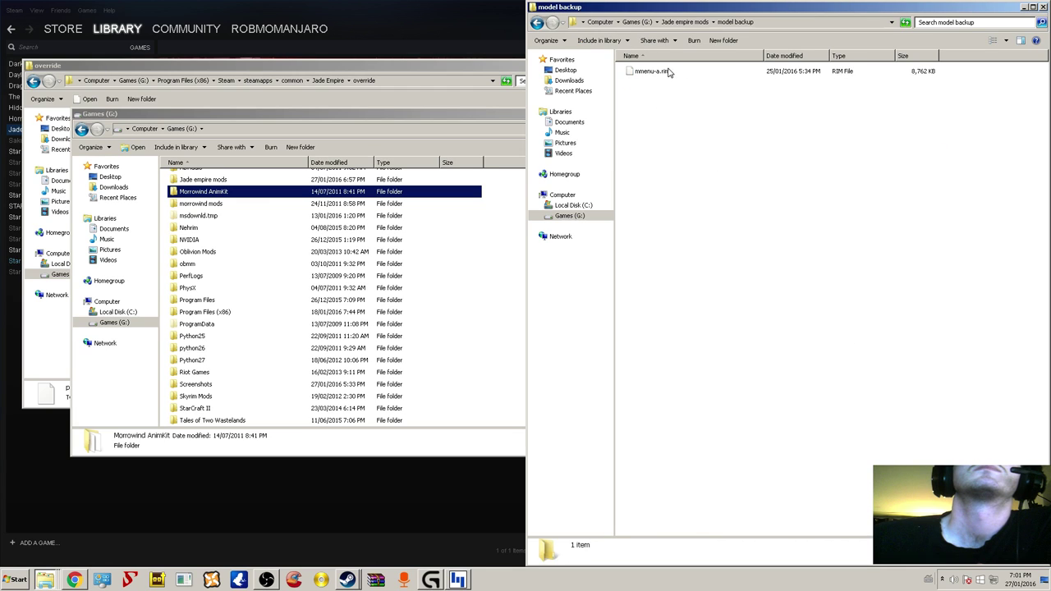
left_click(662, 73)
right_click(660, 74)
left_click(649, 41)
left_click(685, 22)
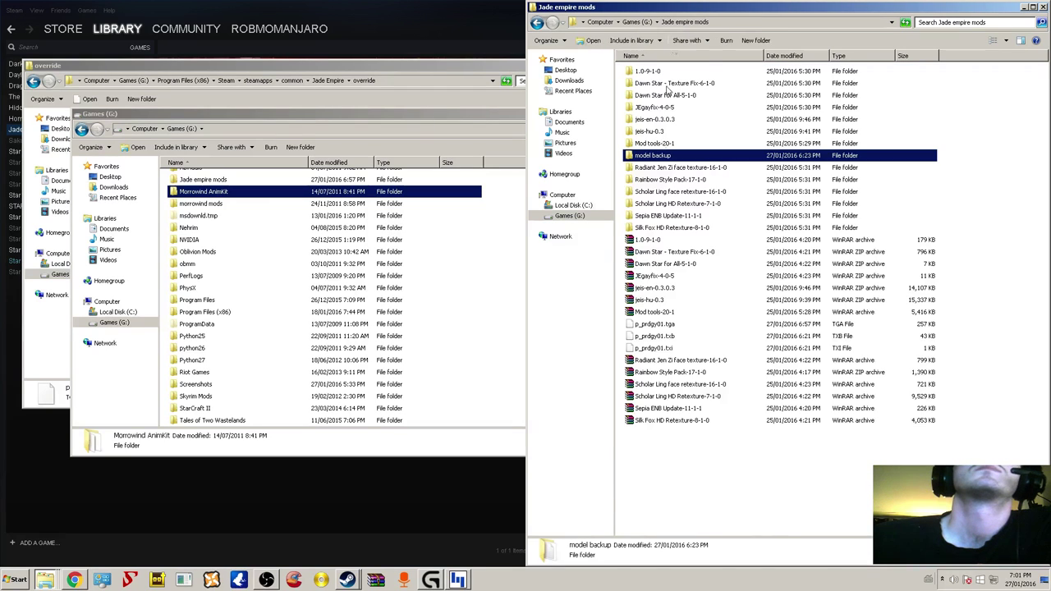
- Open the JEFindRes03 folder inside Mod tools-20-1 and read its Feed me text file
double_click(653, 145)
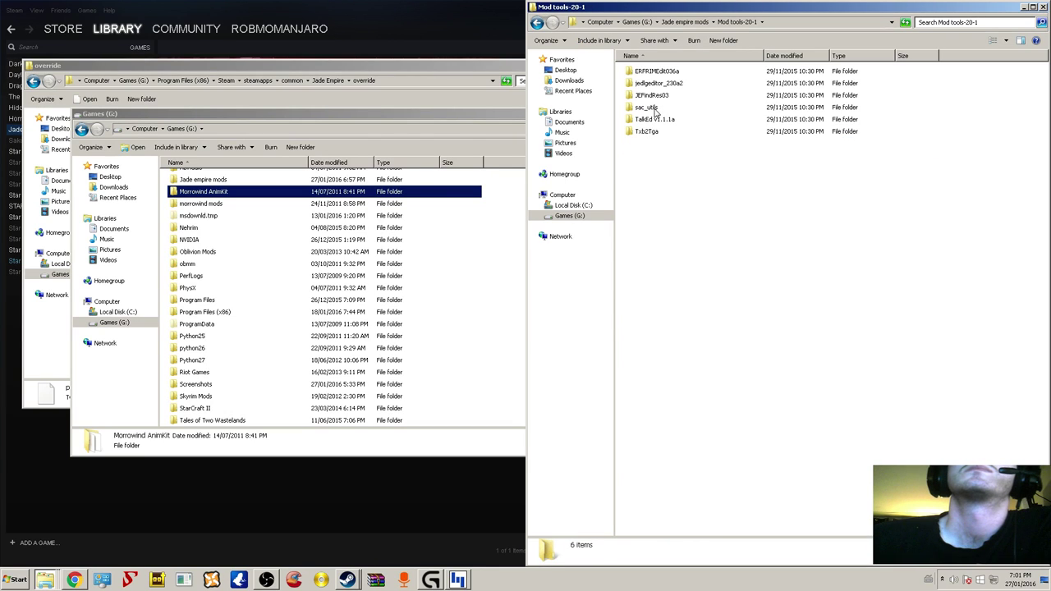
double_click(655, 96)
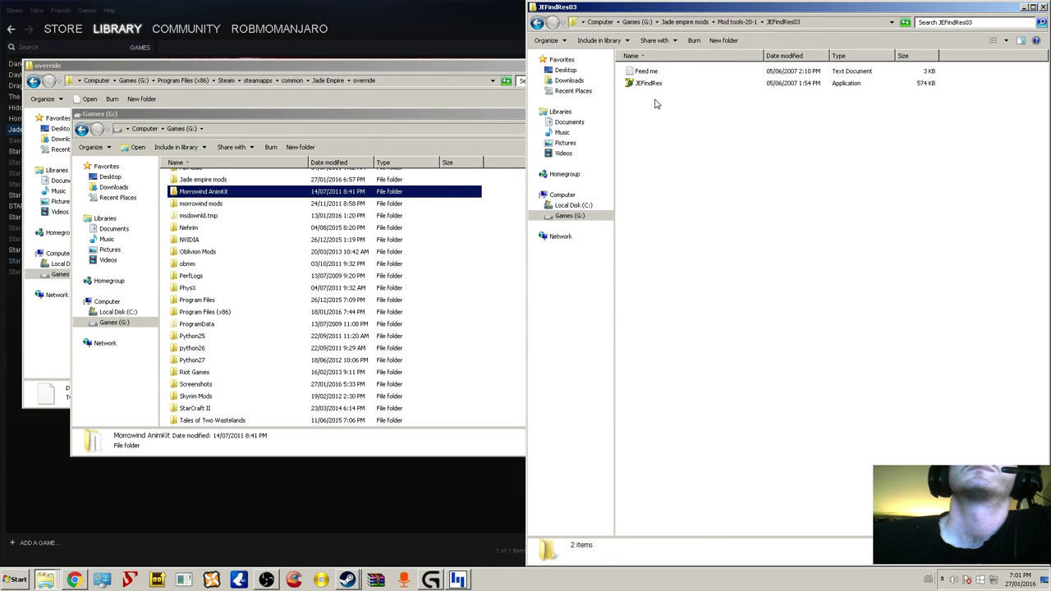
double_click(640, 73)
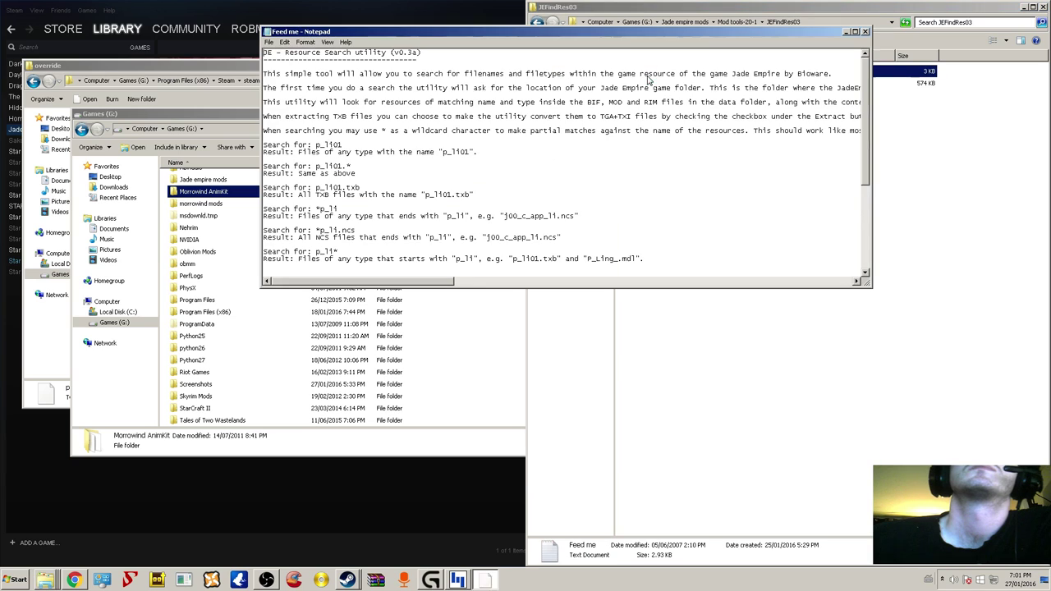
left_click(865, 33)
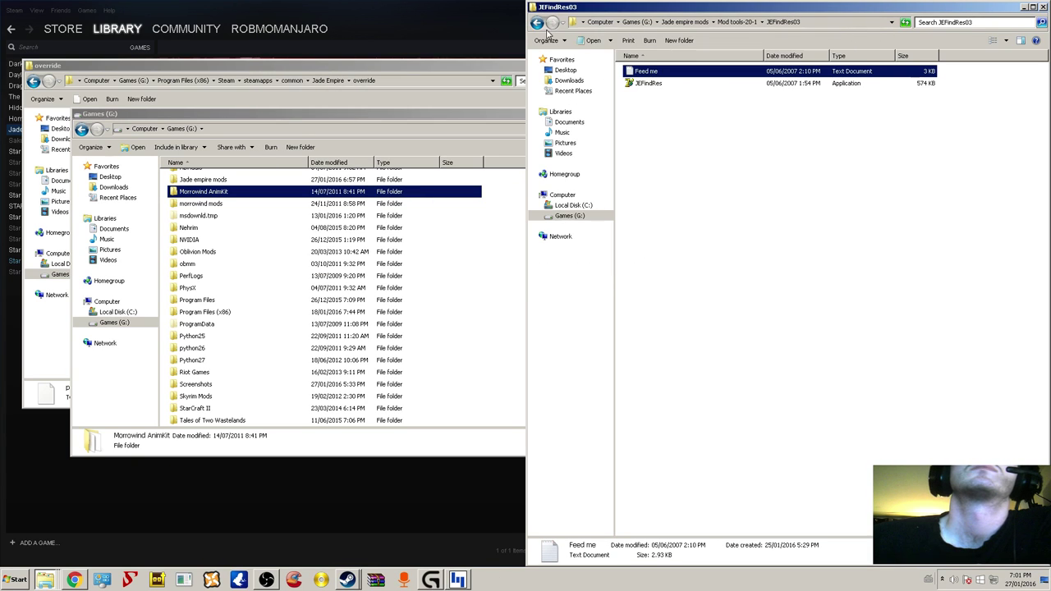
double_click(656, 75)
scroll(427, 183, "down", 2)
scroll(622, 186, "up", 2)
left_click(865, 32)
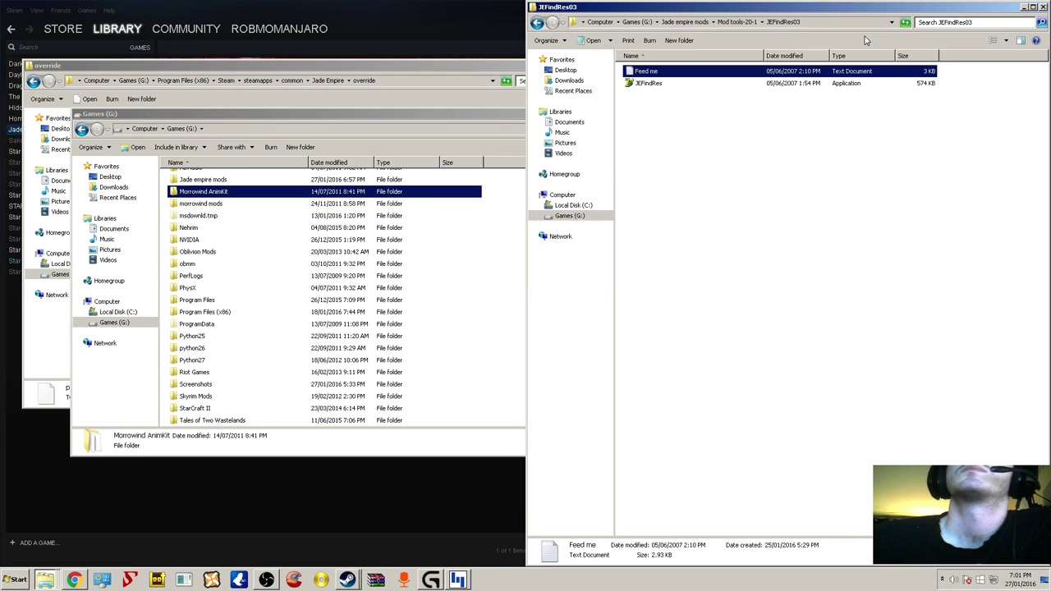
- Check the jedlgeditor_230a2 folder and launch JE ERF RIM Editor v0.3.6a from the ERFRIMEdit036a folder
left_click(537, 22)
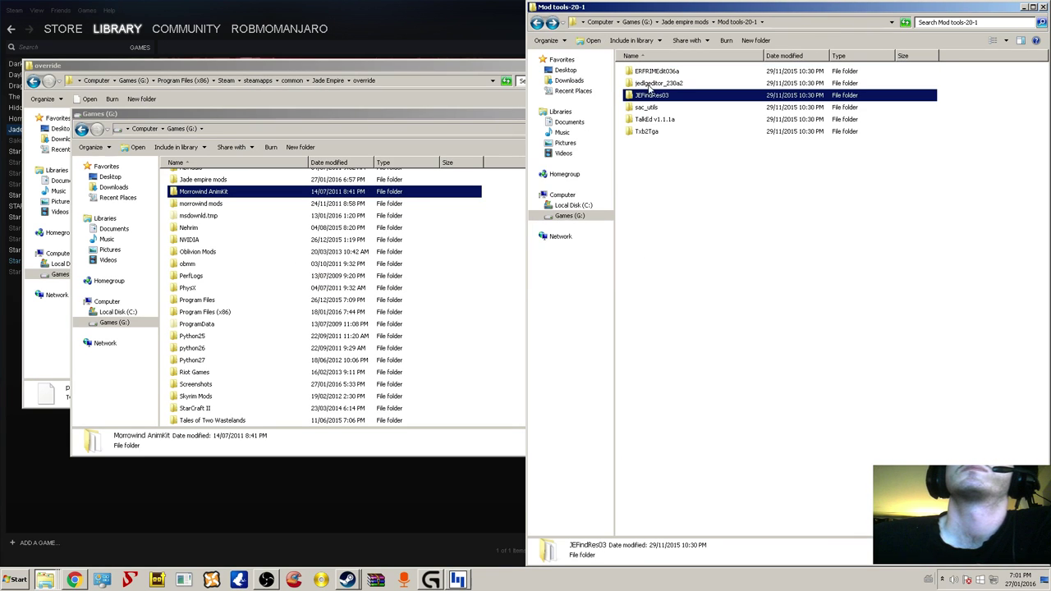
double_click(652, 82)
left_click(538, 22)
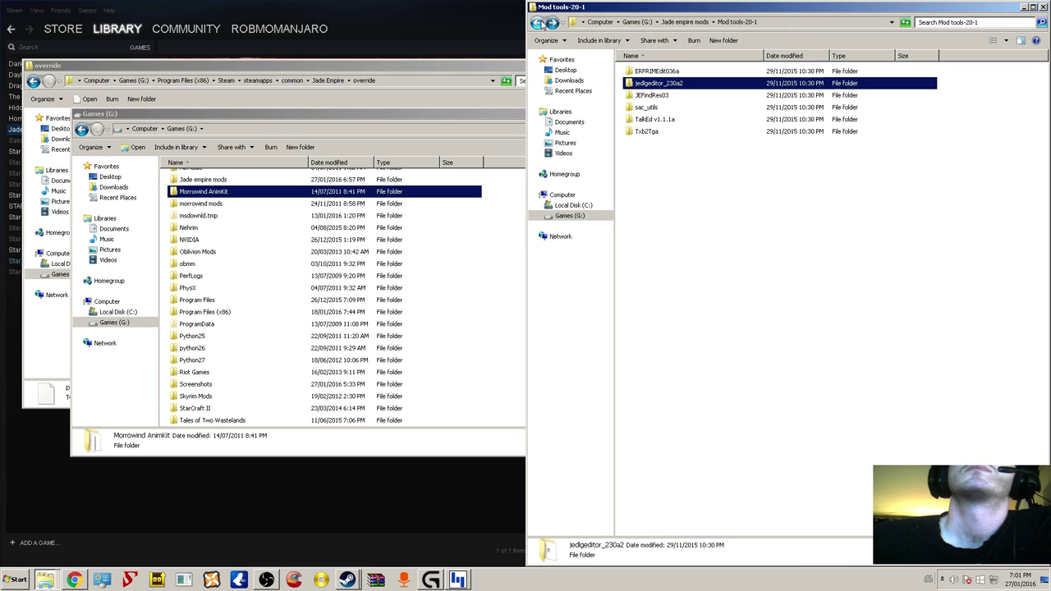
double_click(669, 73)
double_click(665, 73)
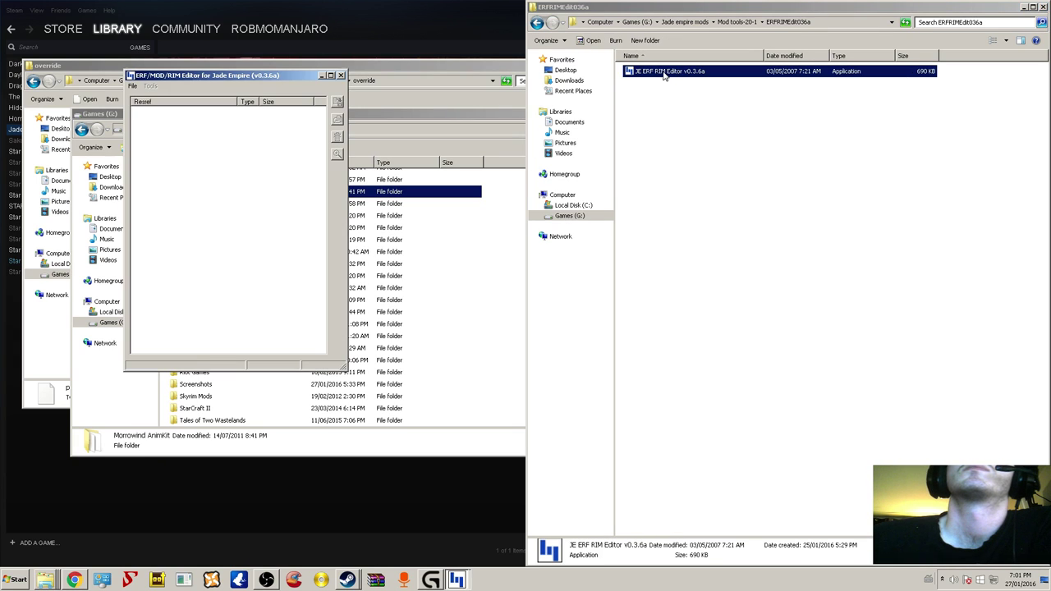
left_click(132, 86)
left_click(141, 101)
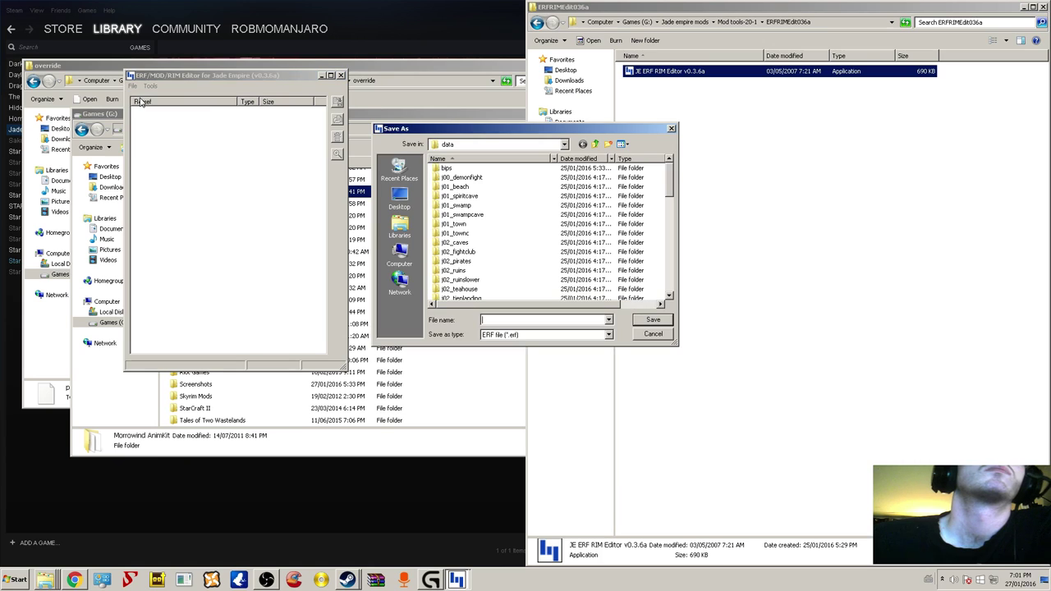
left_click_drag(670, 183, 655, 326)
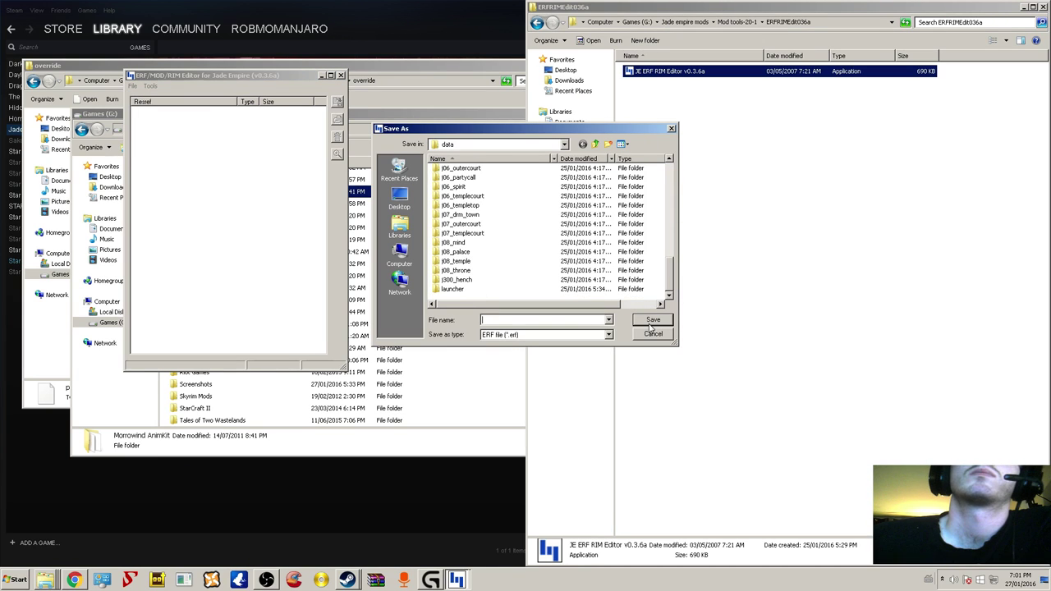
left_click(577, 334)
left_click(540, 358)
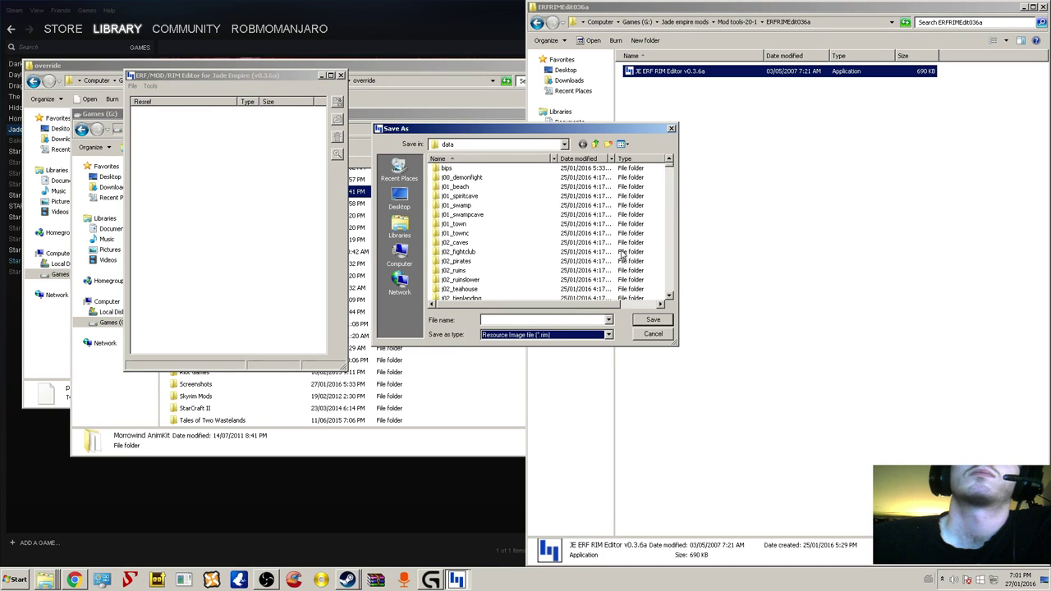
left_click(672, 129)
- Open mmenu-a.rim from the game's data folder, filtering for Resource Image files (*.rim)
left_click(134, 86)
left_click(148, 105)
left_click(576, 334)
left_click(539, 358)
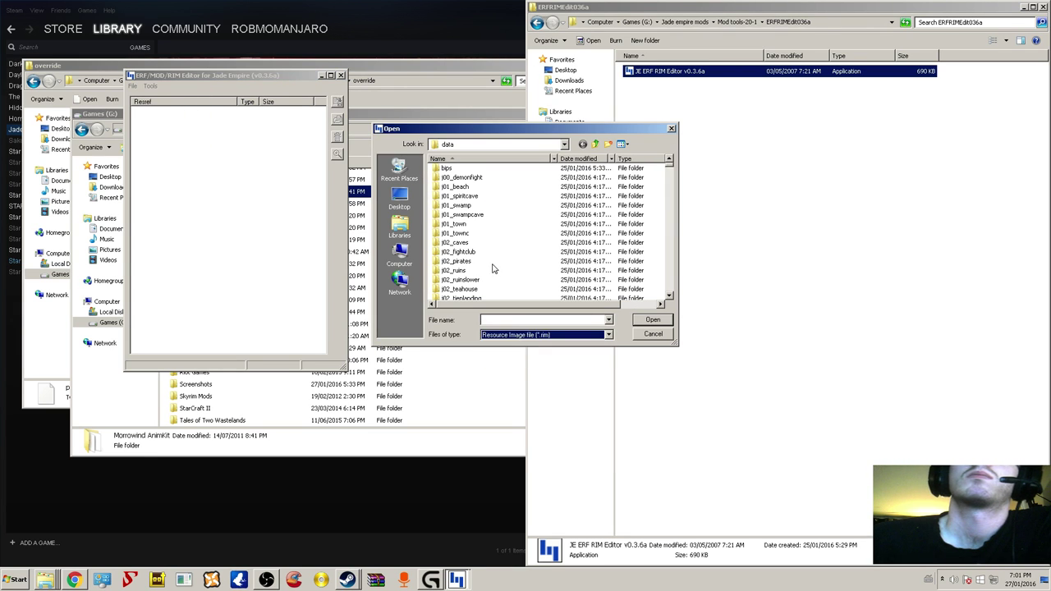
mouse_move(670, 167)
left_mouse_down()
mouse_move(671, 189)
mouse_move(672, 179)
left_mouse_up()
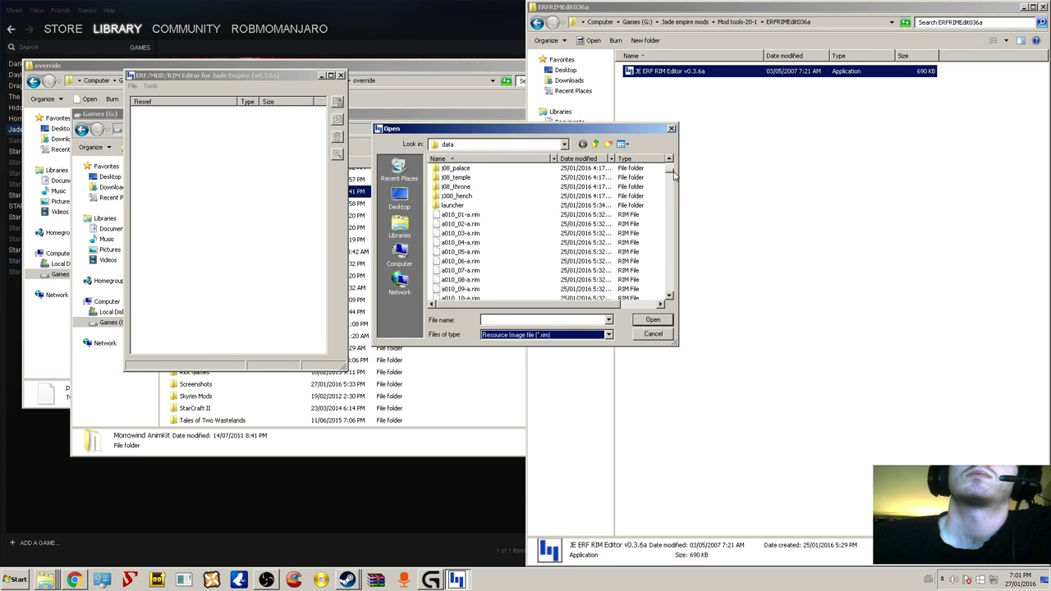
left_click(530, 243)
key("m")
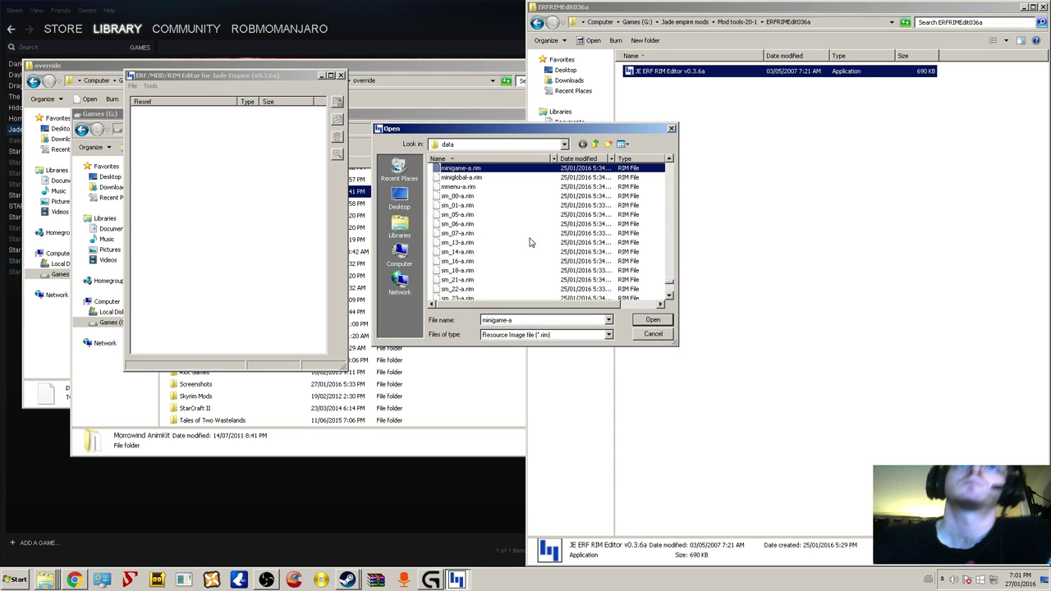
double_click(457, 188)
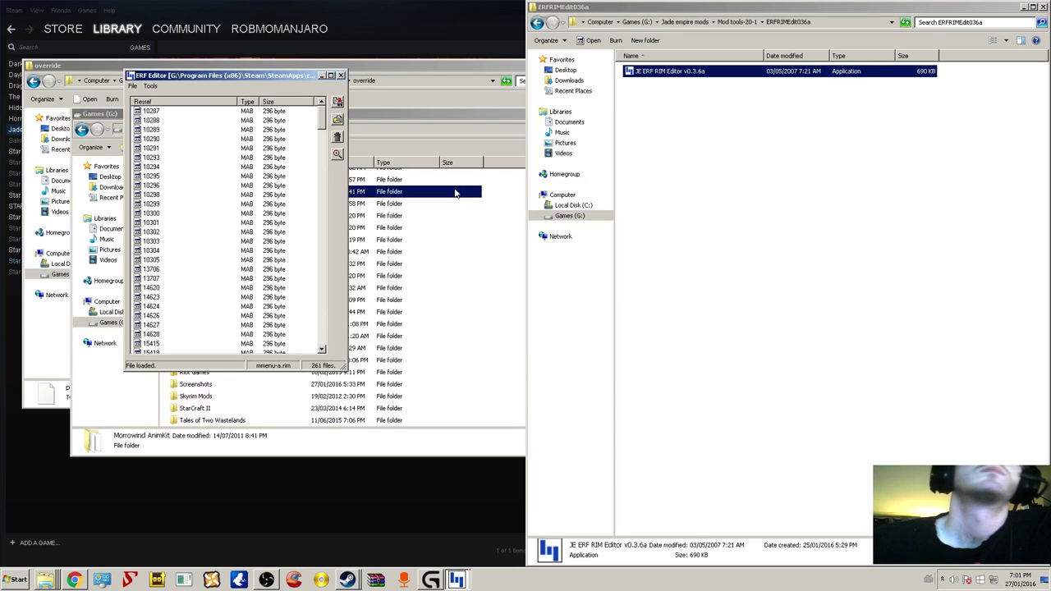
- Find the p_prdgy01 texture and the p_prodgy_ model in the mmenu-a.rim resource list and check the available tool commands
left_click_drag(324, 125, 326, 276)
scroll(326, 275, "down", 10)
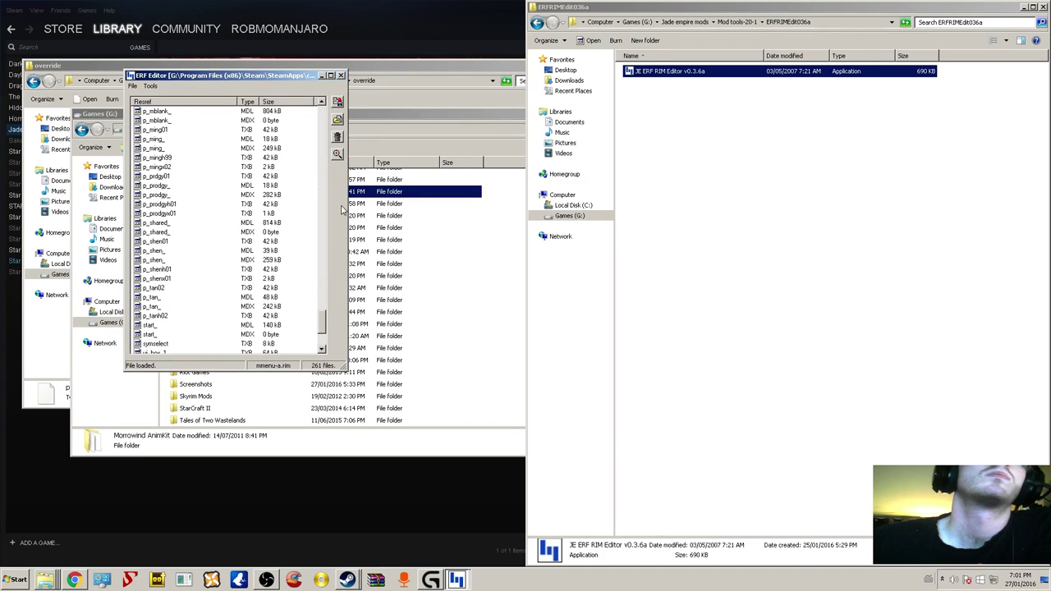
scroll(273, 279, "up", 2)
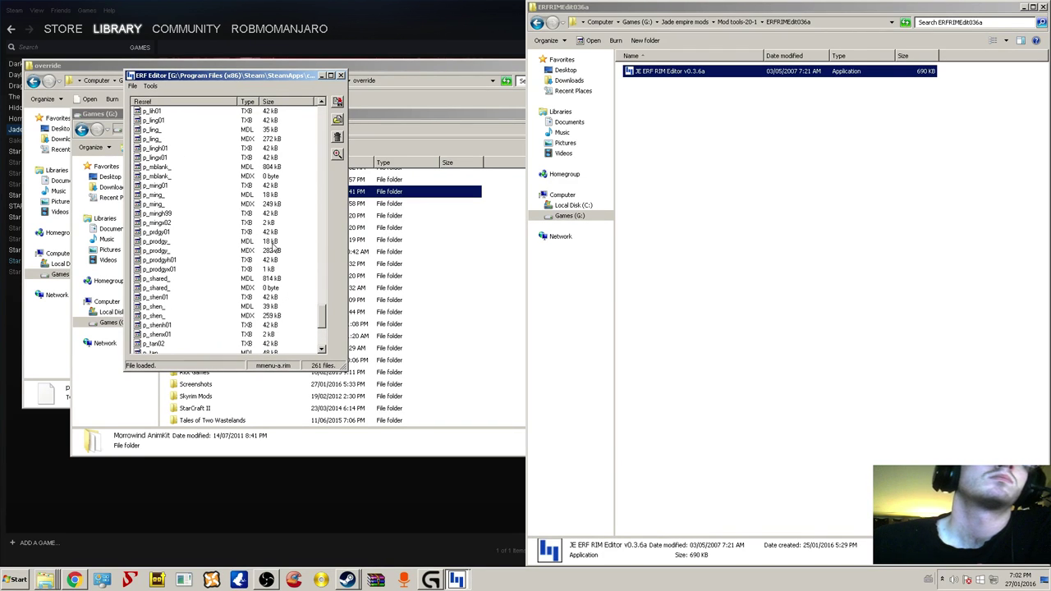
left_click(167, 235)
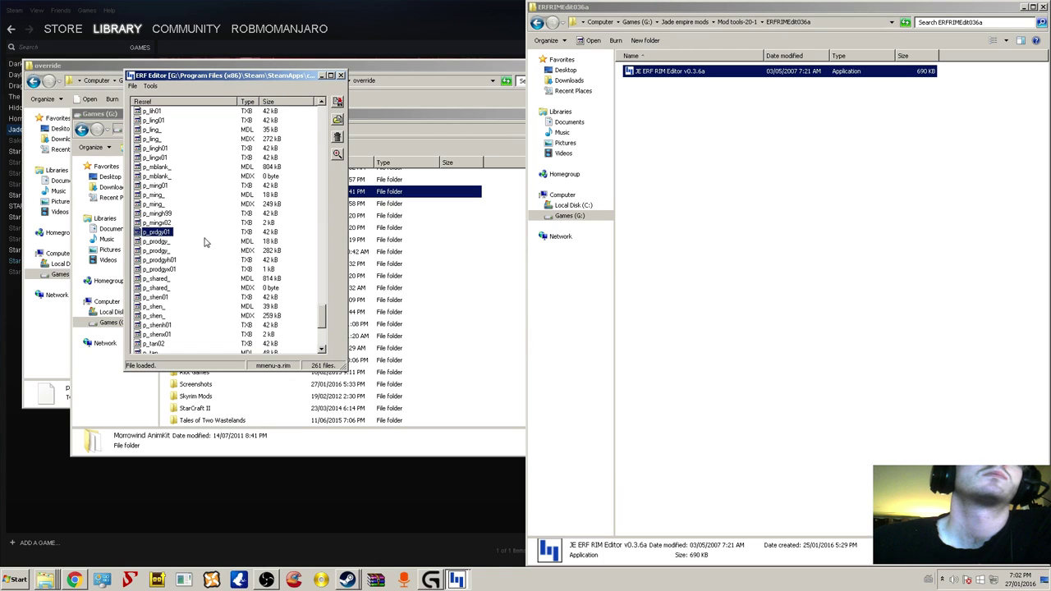
left_click(157, 241)
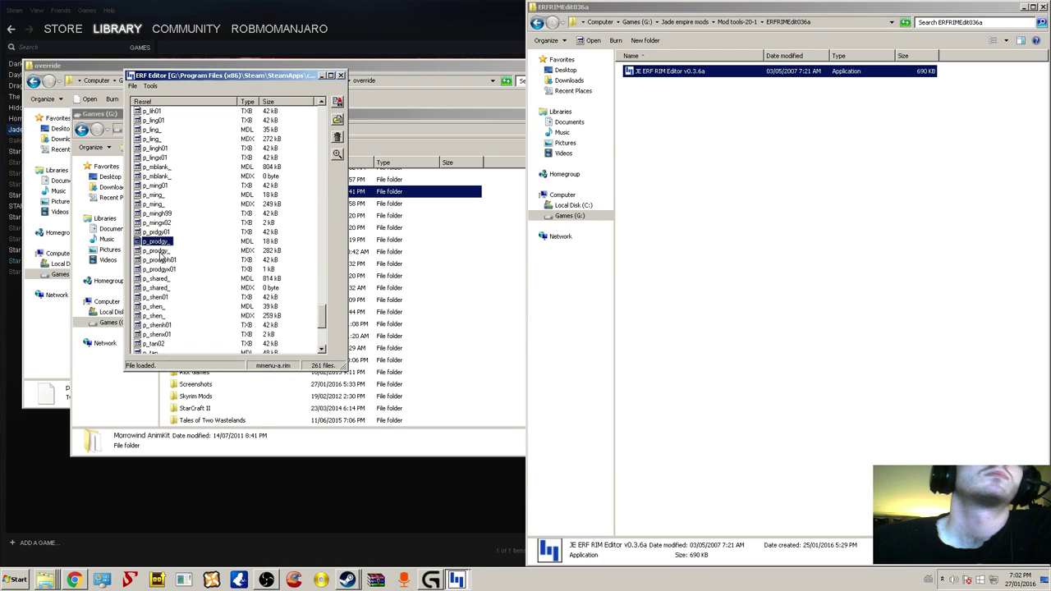
left_click(151, 87)
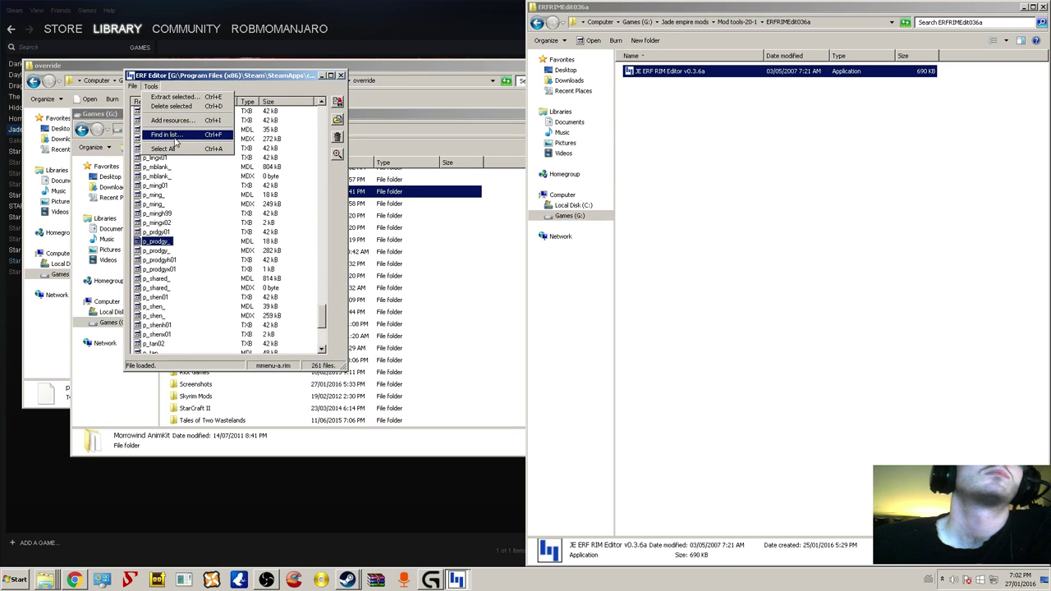
- Add p_prdgy01.tga from the Jade empire mods folder to the mmenu-a.rim resource list and select the added entry
left_click(734, 24)
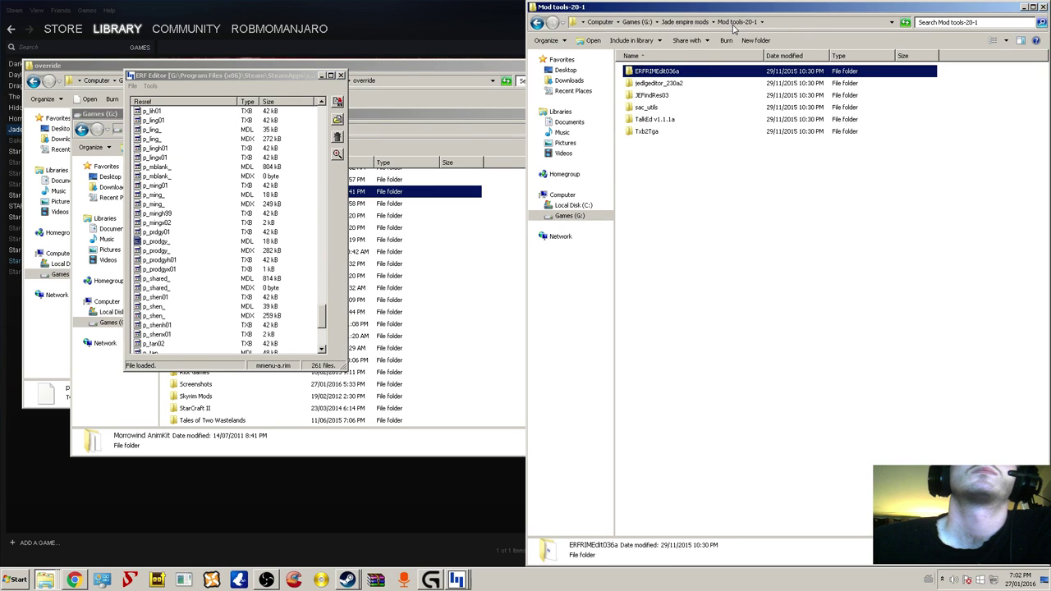
left_click(698, 24)
left_click_drag(661, 326, 166, 266)
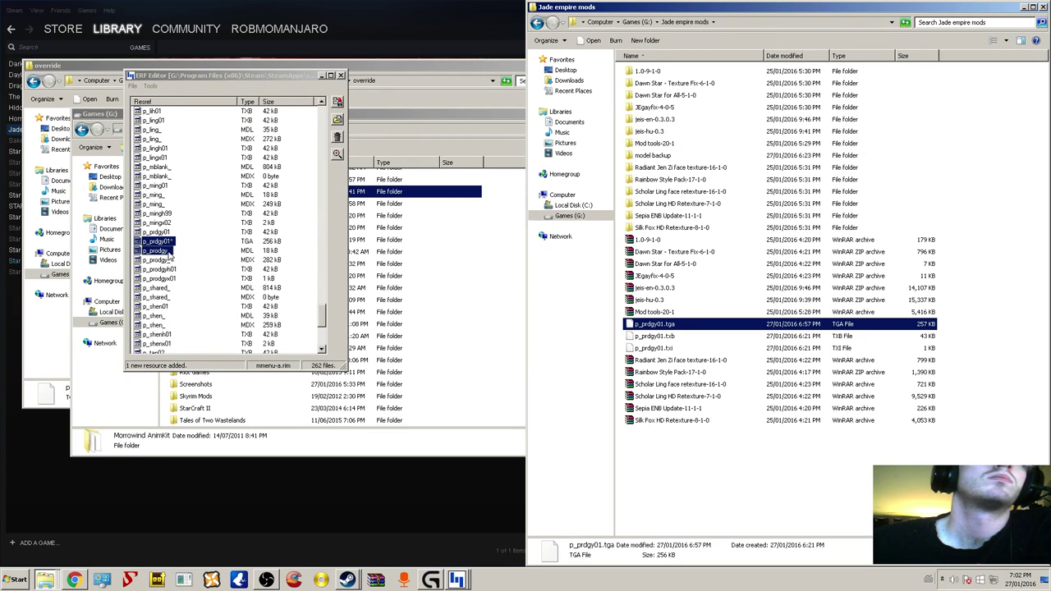
left_click(167, 261)
left_click(170, 243)
left_click(140, 87)
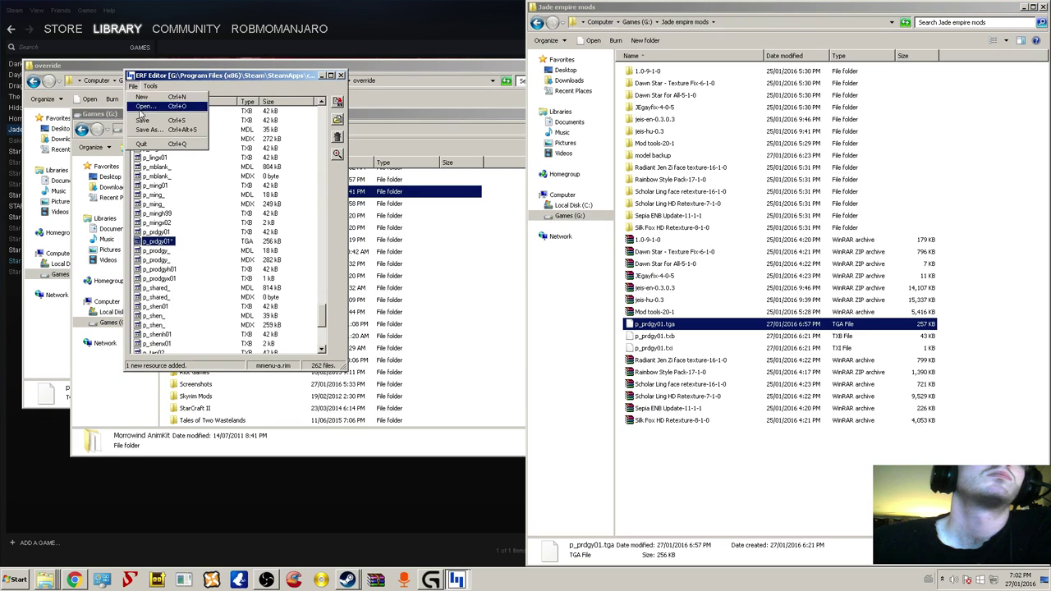
left_click(176, 78)
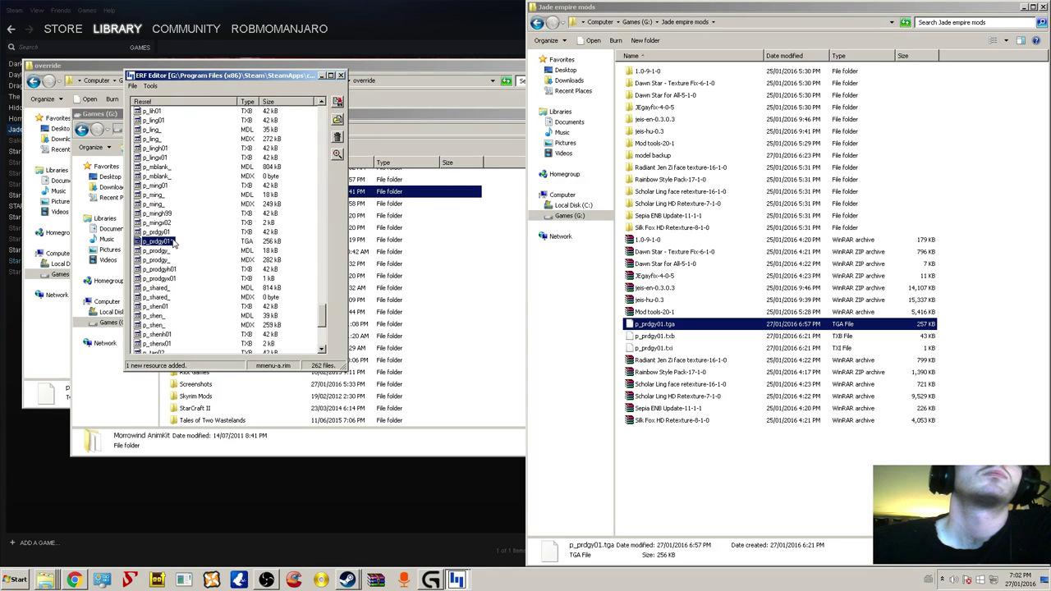
- Remove the added p_prdgy01 TGA resource from mmenu-a.rim and close the editor without saving
left_click(338, 137)
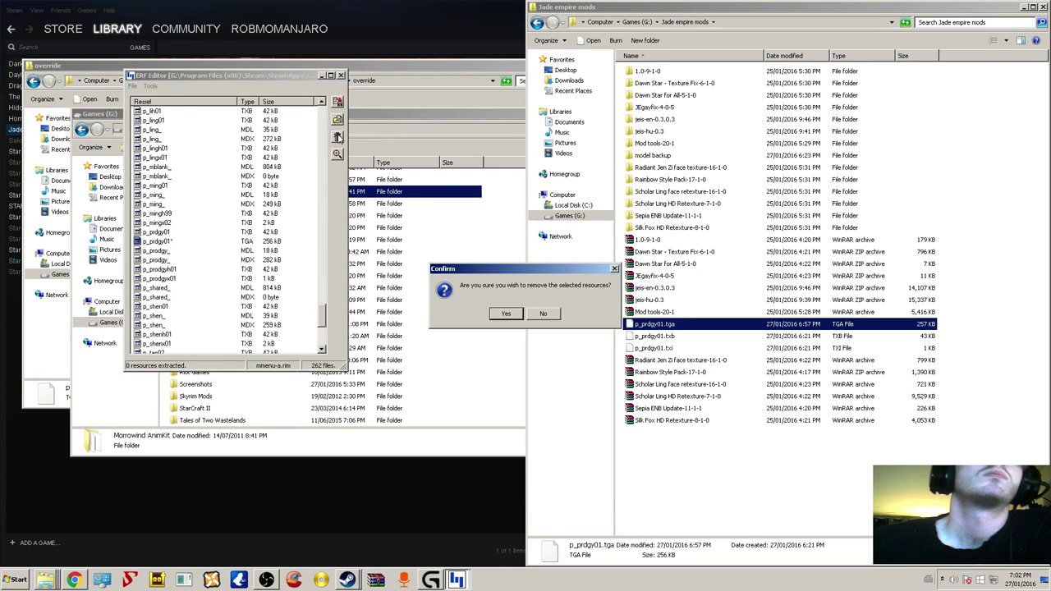
left_click(502, 314)
left_click(161, 259)
left_click(160, 242)
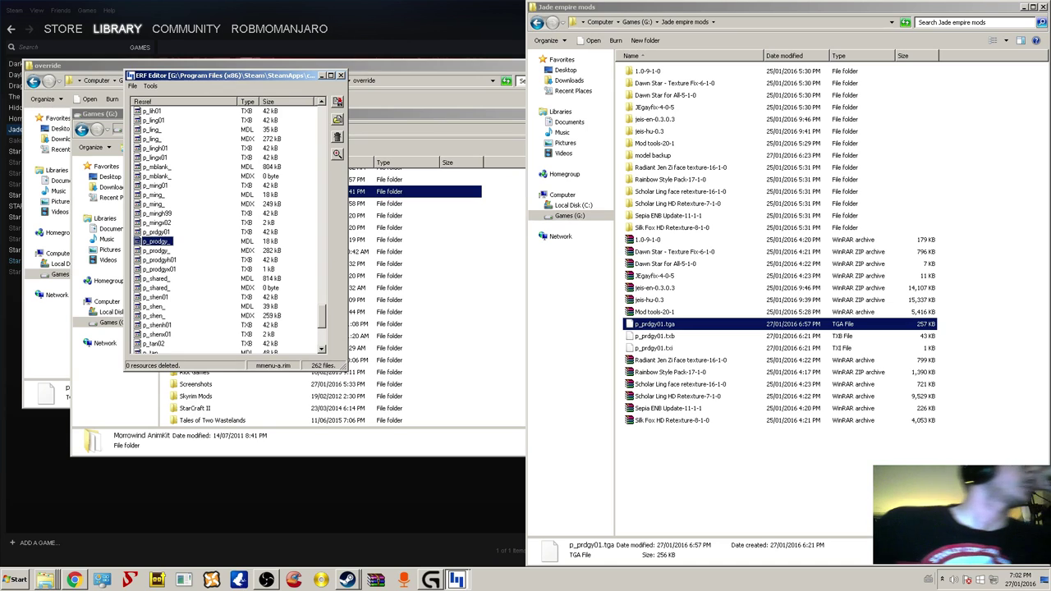
scroll(225, 230, "up", 5)
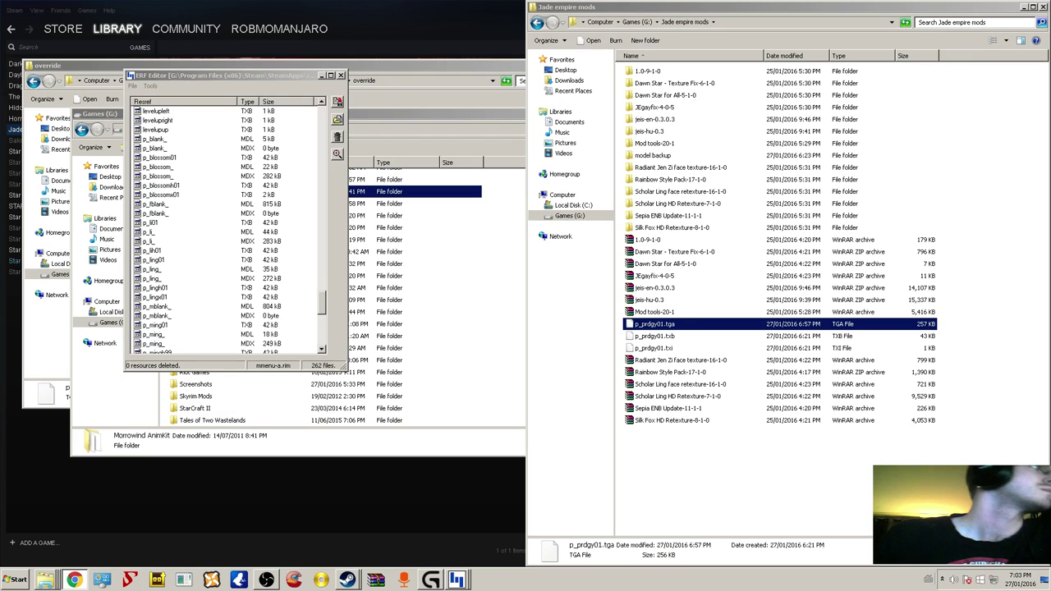
left_click(340, 75)
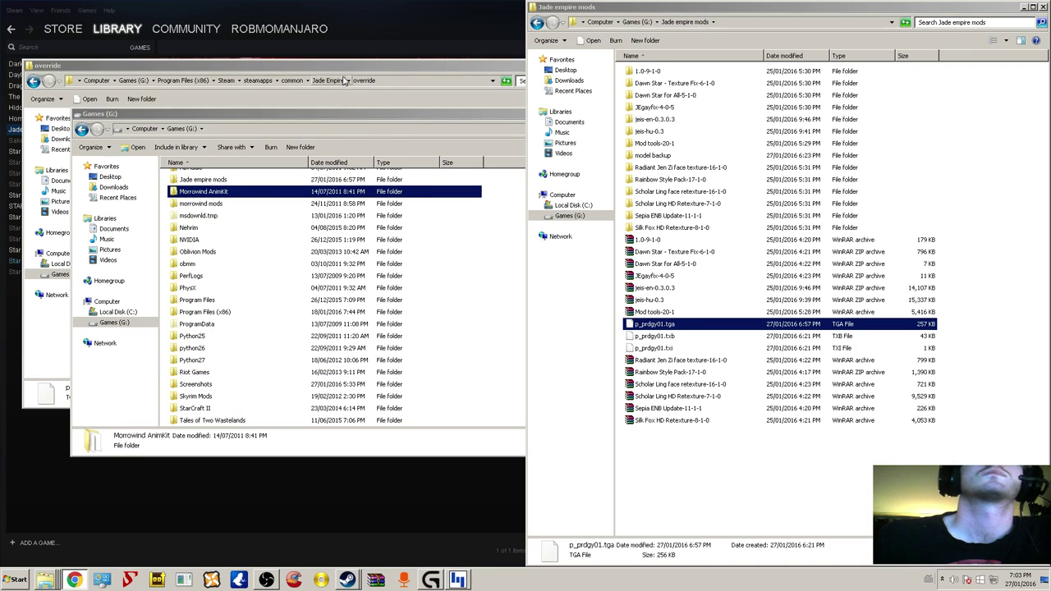
- Start opening p_prdgy01.tga from the Jade empire mods folder, choosing to select from the installed programs
right_click(651, 325)
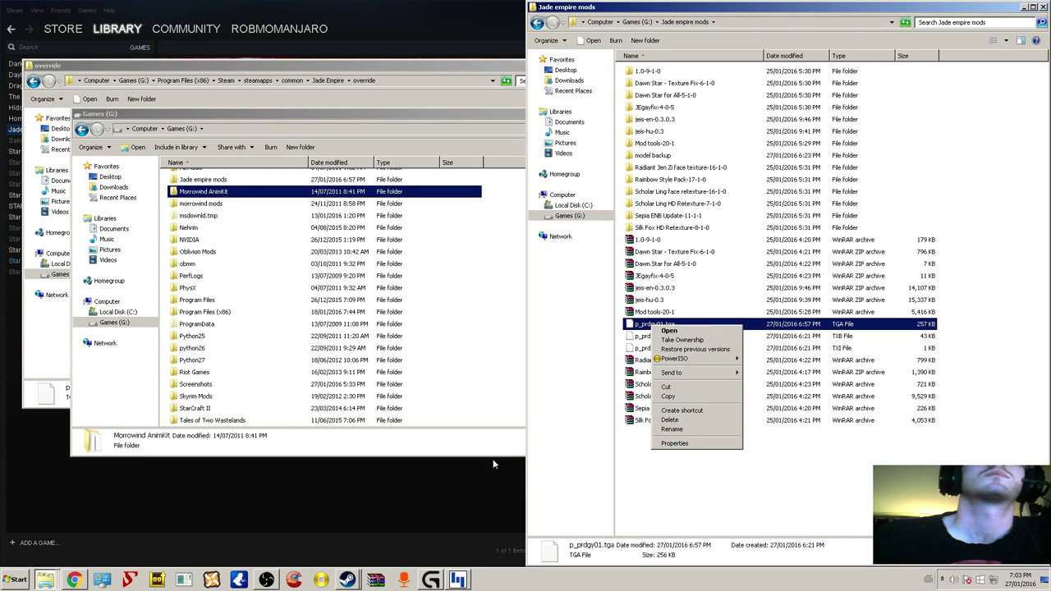
left_click(670, 331)
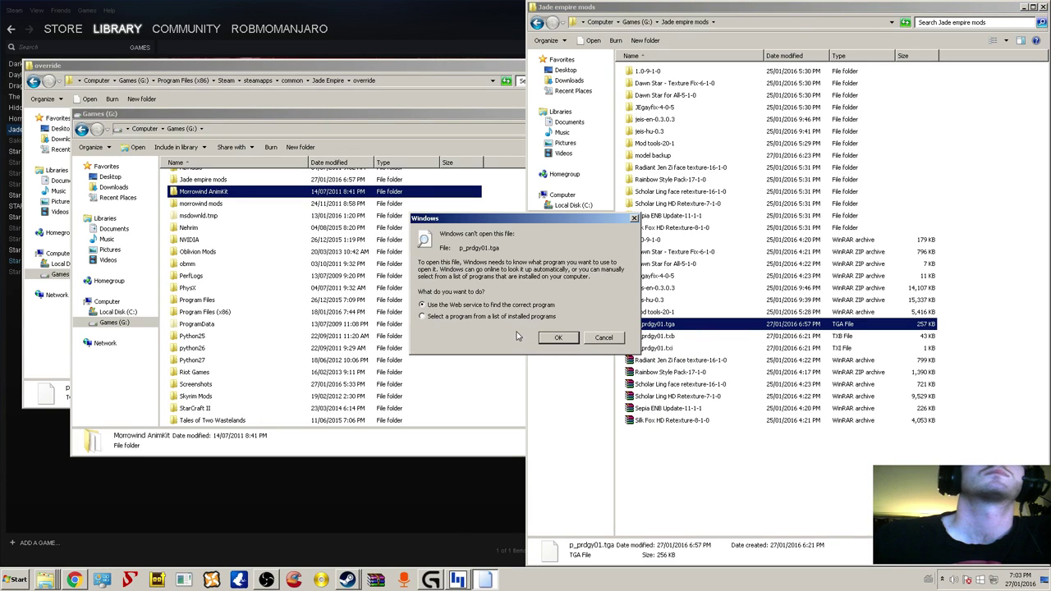
left_click(495, 322)
left_click(541, 336)
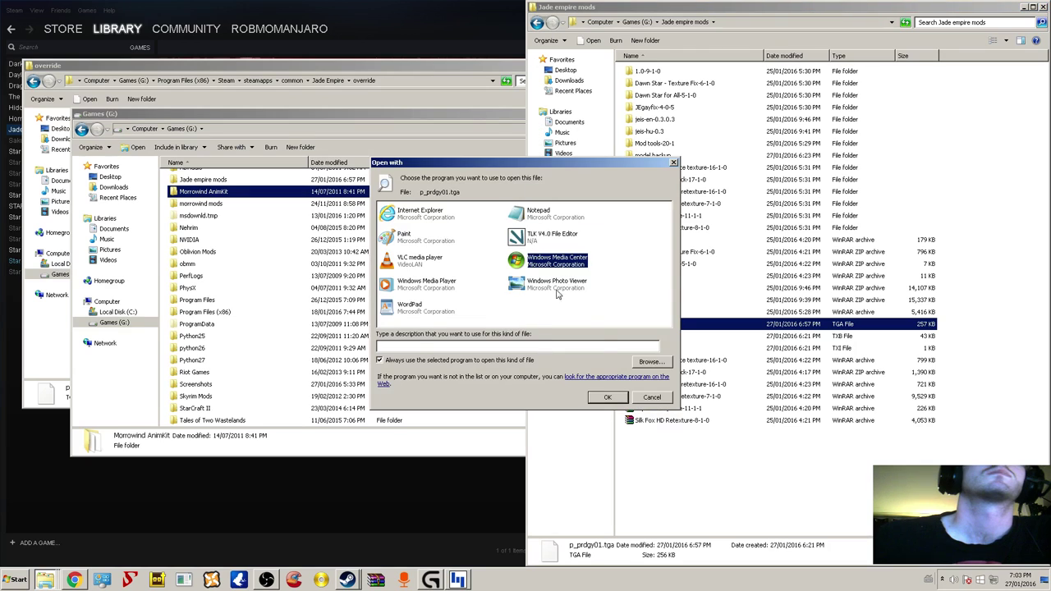
- Open p_prdgy01.tga with the Photoshop application from G:\Program Files (x86)\Adobe Photoshop CS5 (64 Bit)
left_click(651, 362)
left_click(504, 382)
scroll(505, 382, "down", 1)
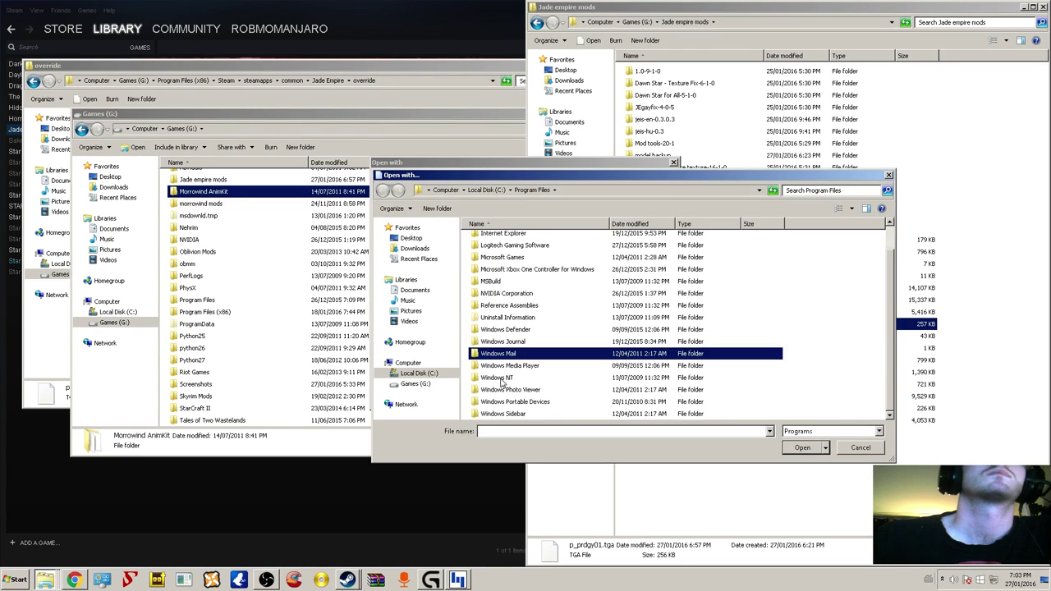
left_click(446, 190)
double_click(618, 252)
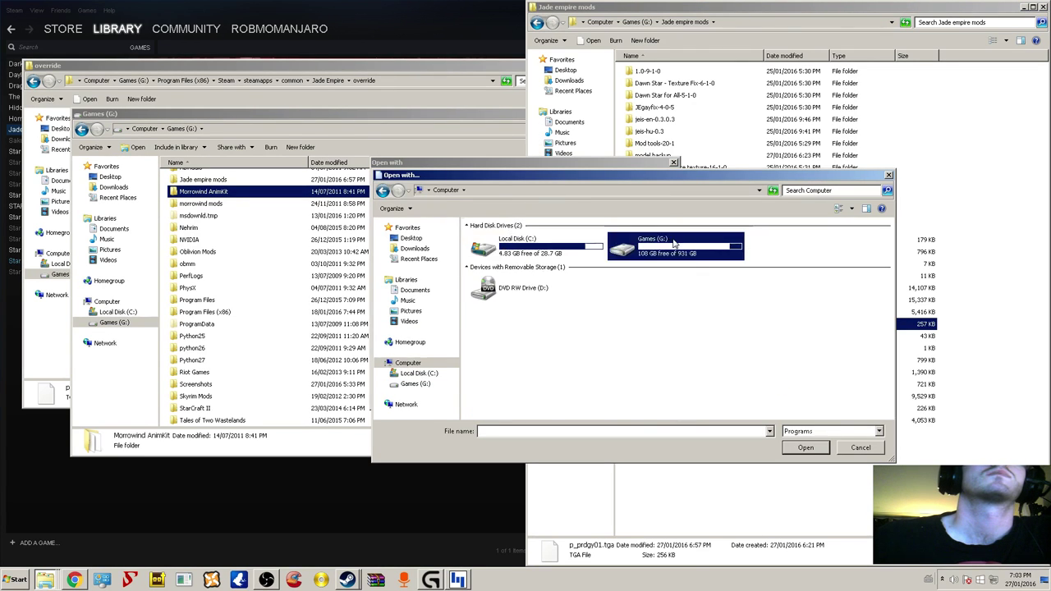
scroll(505, 310, "down", 3)
scroll(504, 310, "down", 5)
double_click(527, 279)
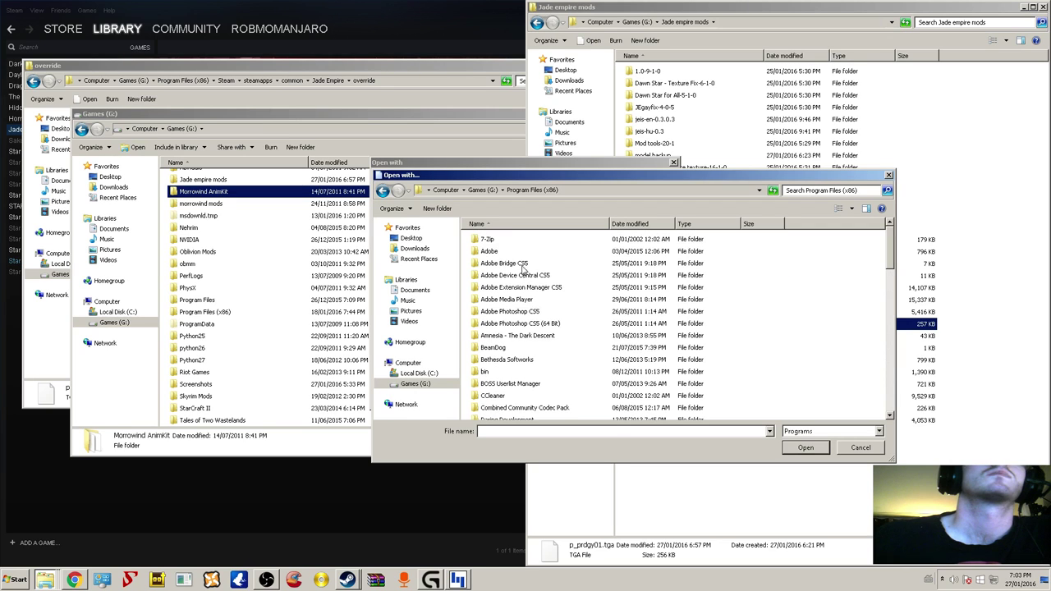
double_click(512, 325)
double_click(510, 399)
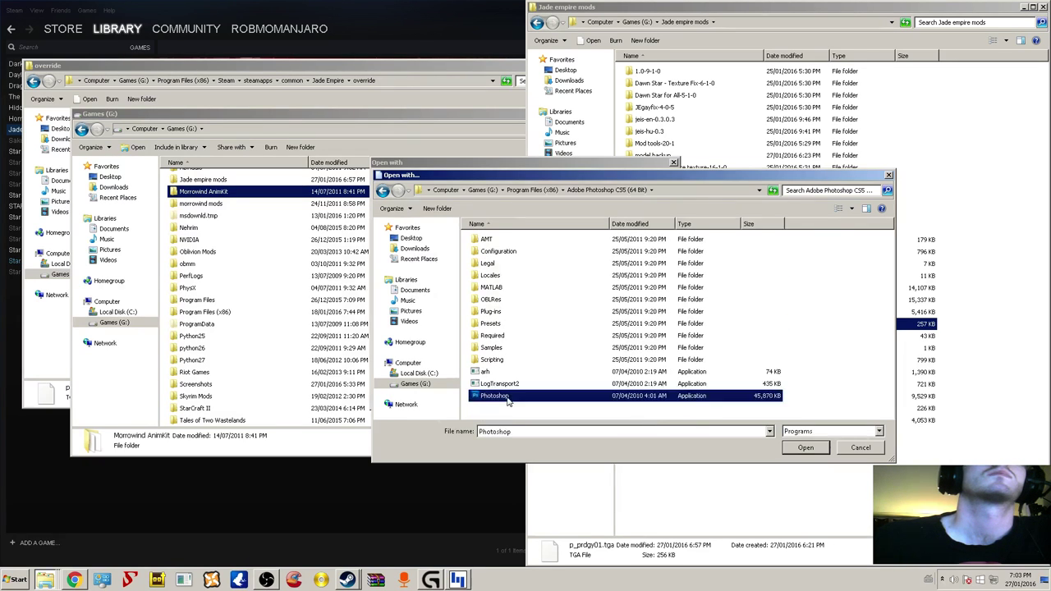
left_click(613, 400)
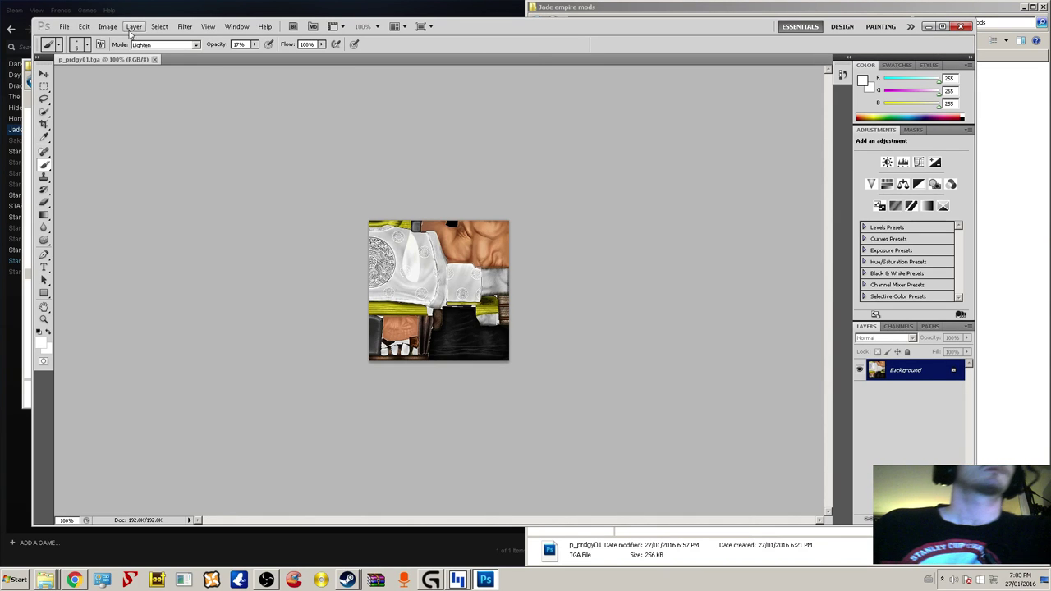
- Save the texture over the existing p_prdgy01 as a 32 bits/pixel Targa with RLE compression, and close Photoshop
left_click(64, 27)
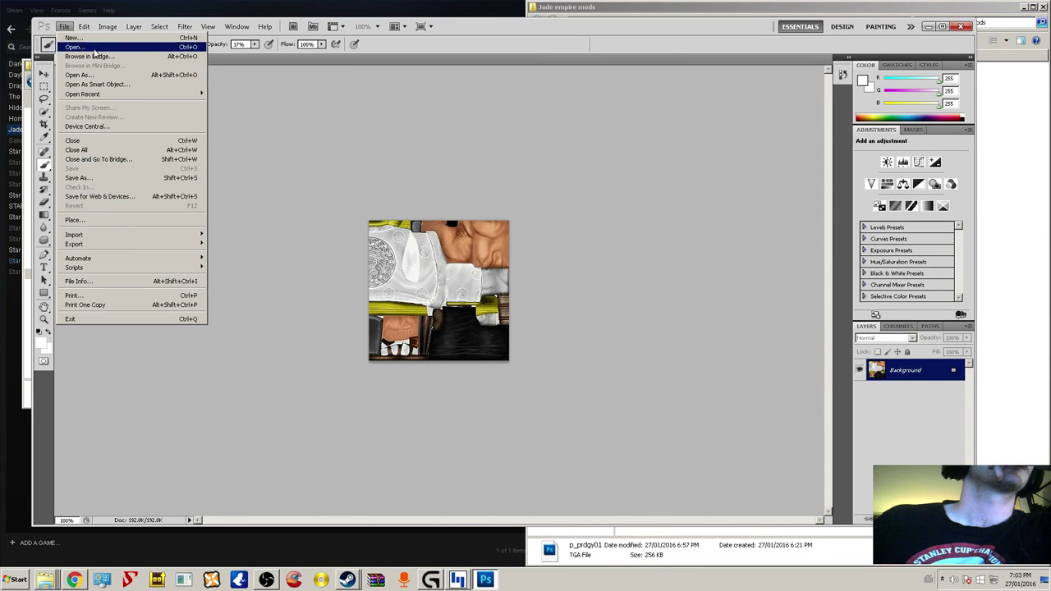
left_click(90, 178)
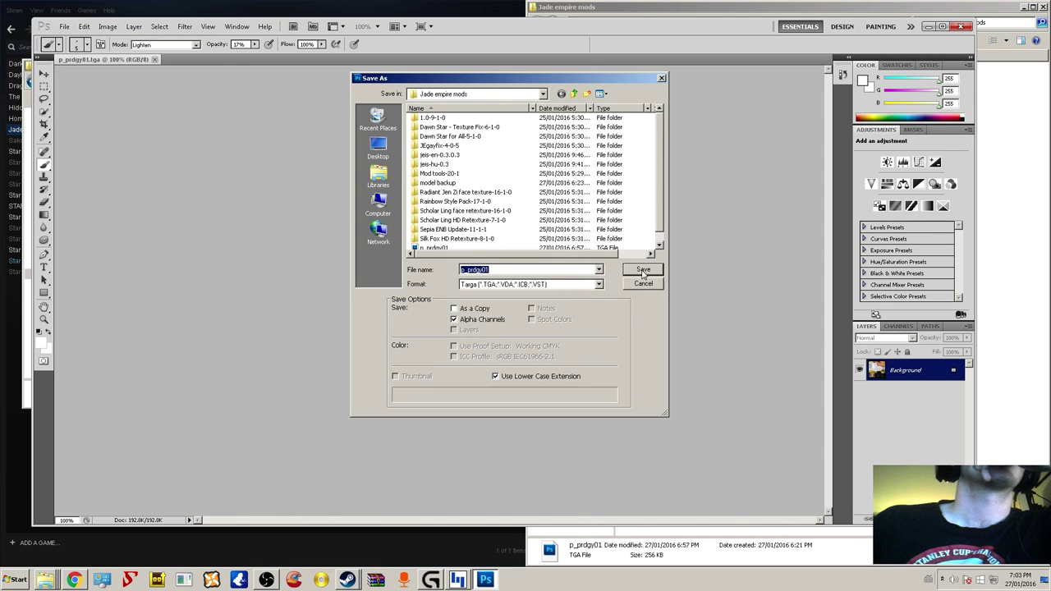
left_click(547, 285)
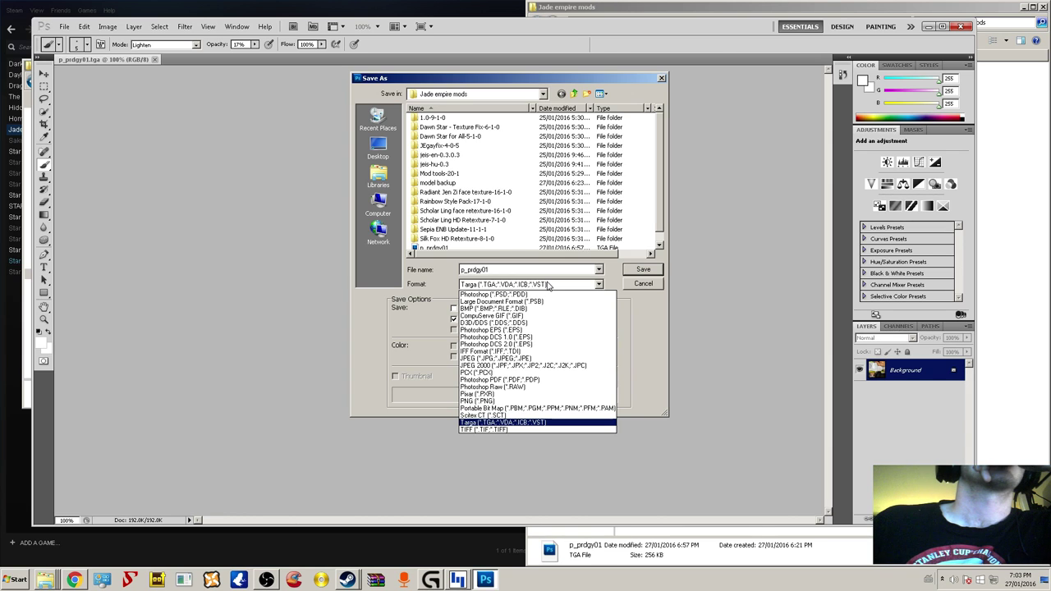
left_click(547, 285)
left_click(642, 272)
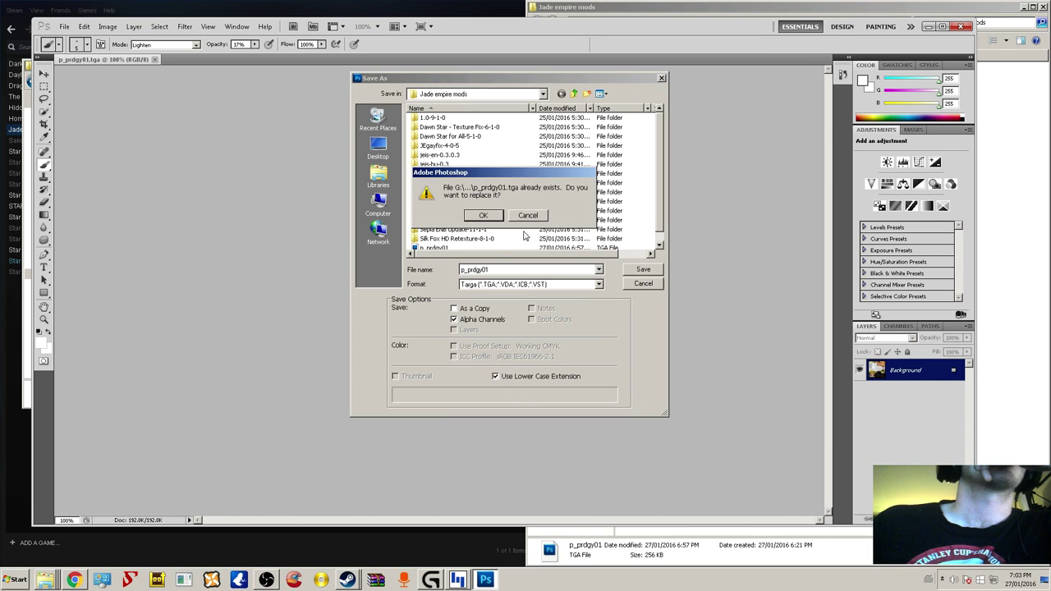
left_click(480, 215)
left_click(474, 227)
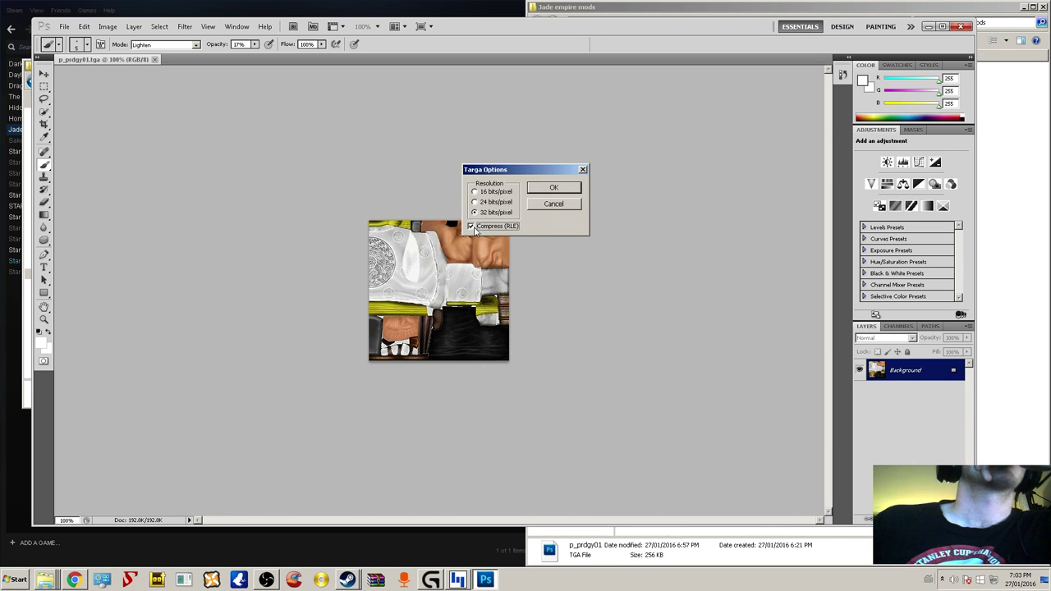
left_click(556, 196)
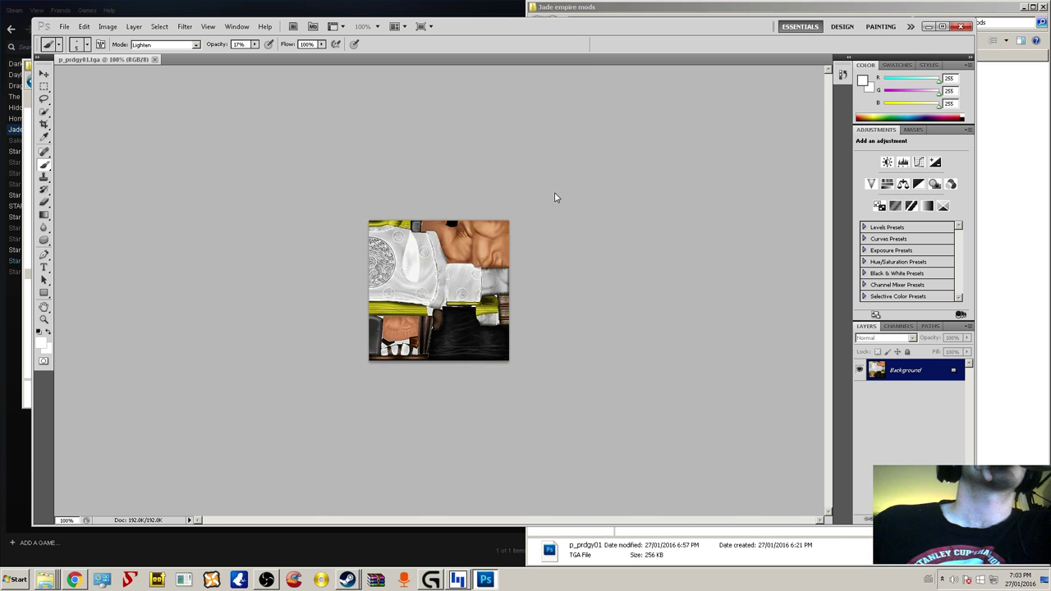
left_click(963, 26)
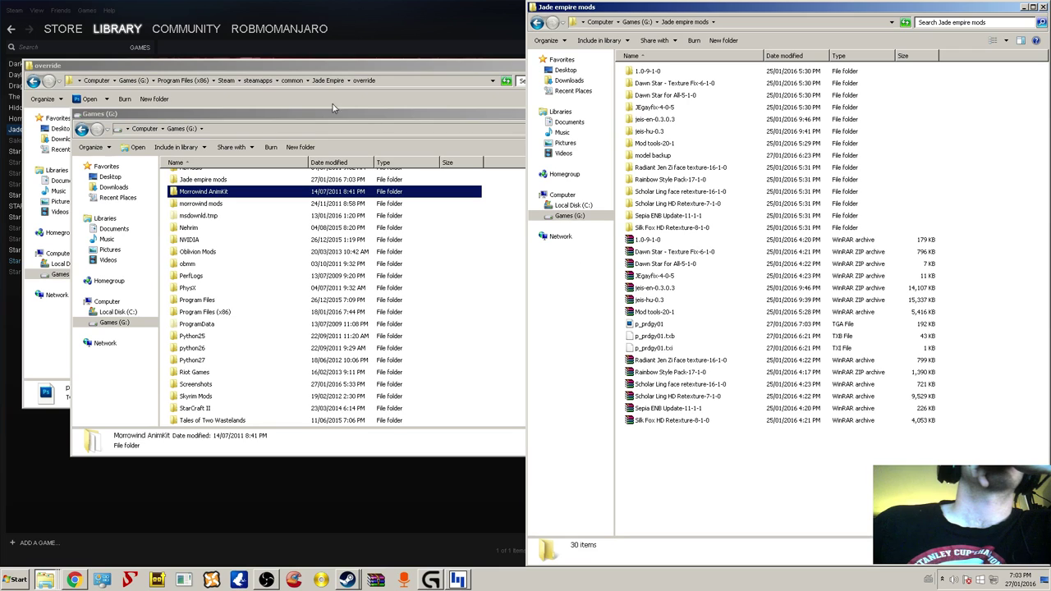
- Copy the resaved p_prdgy01 texture from Jade empire mods into the Jade Empire override folder, replacing the existing file
left_click(380, 75)
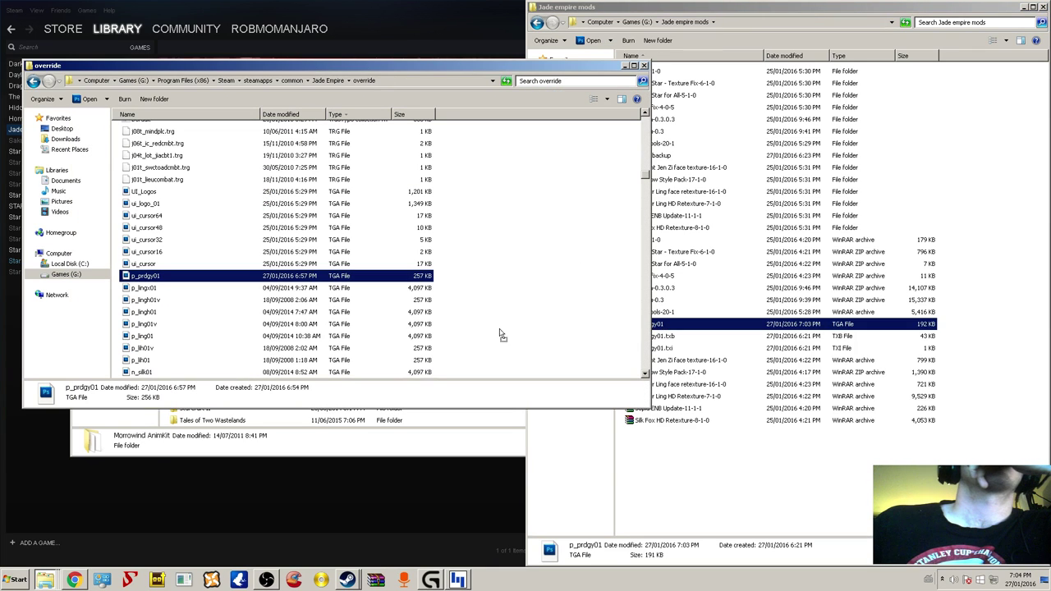
right_click(671, 326)
left_click(691, 408)
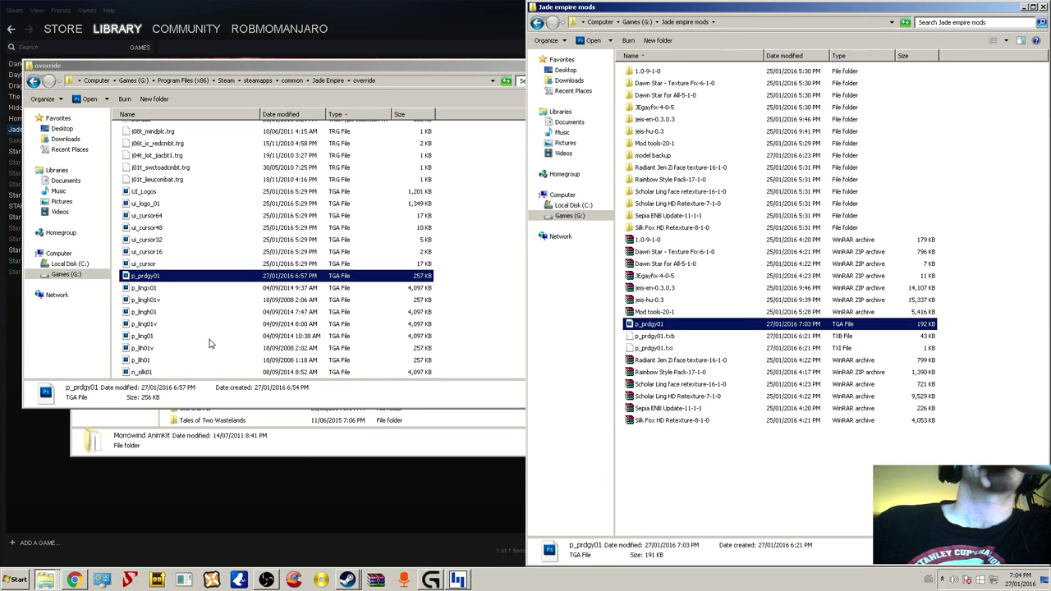
right_click(206, 340)
left_click(246, 407)
left_click(531, 252)
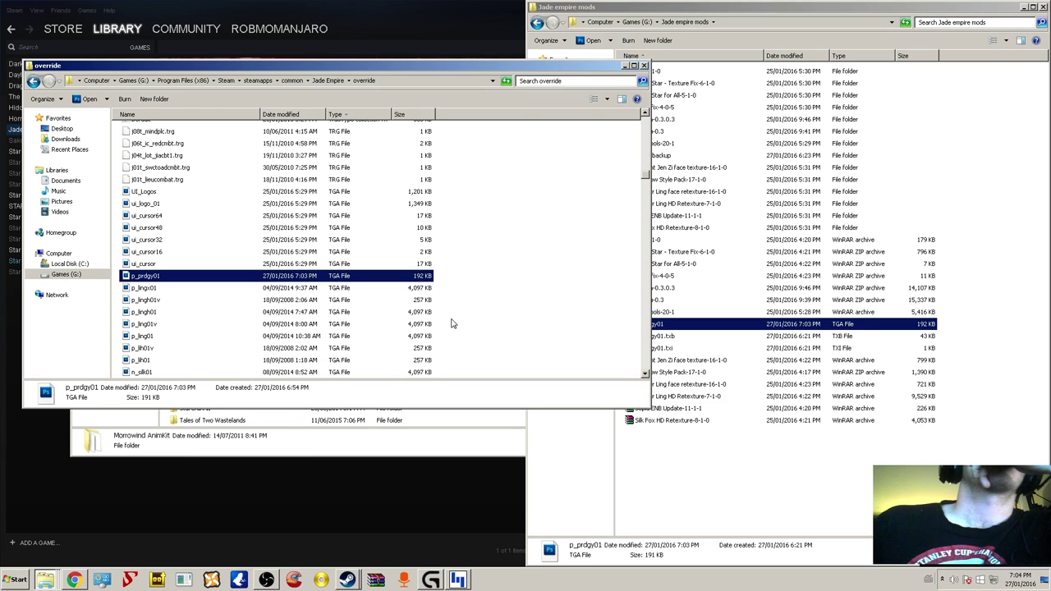
- Switch to the Steam library and launch Jade Empire: Special Edition through to the game itself
left_click(416, 28)
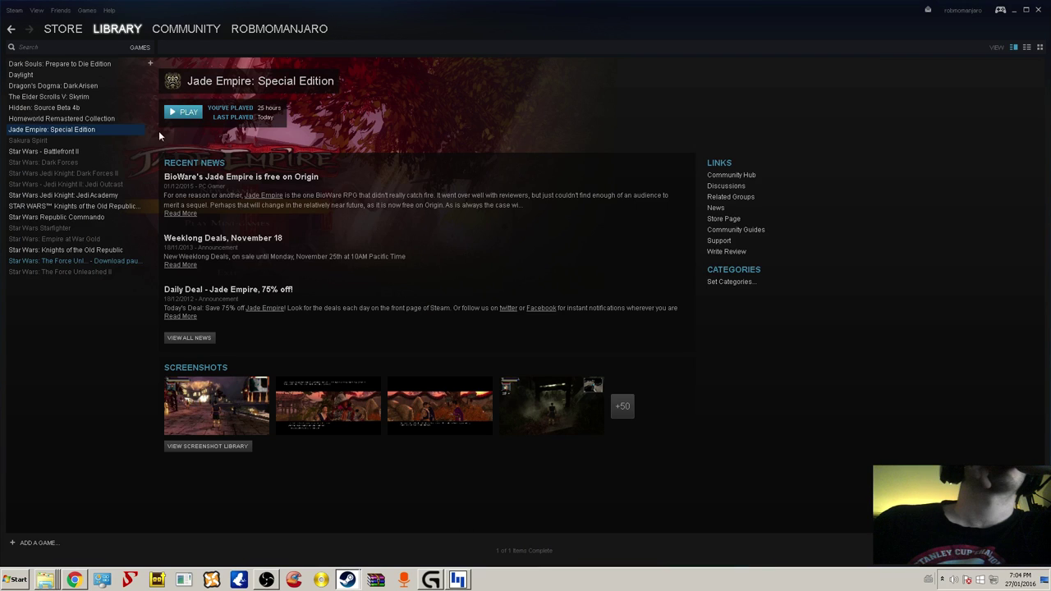
left_click(187, 112)
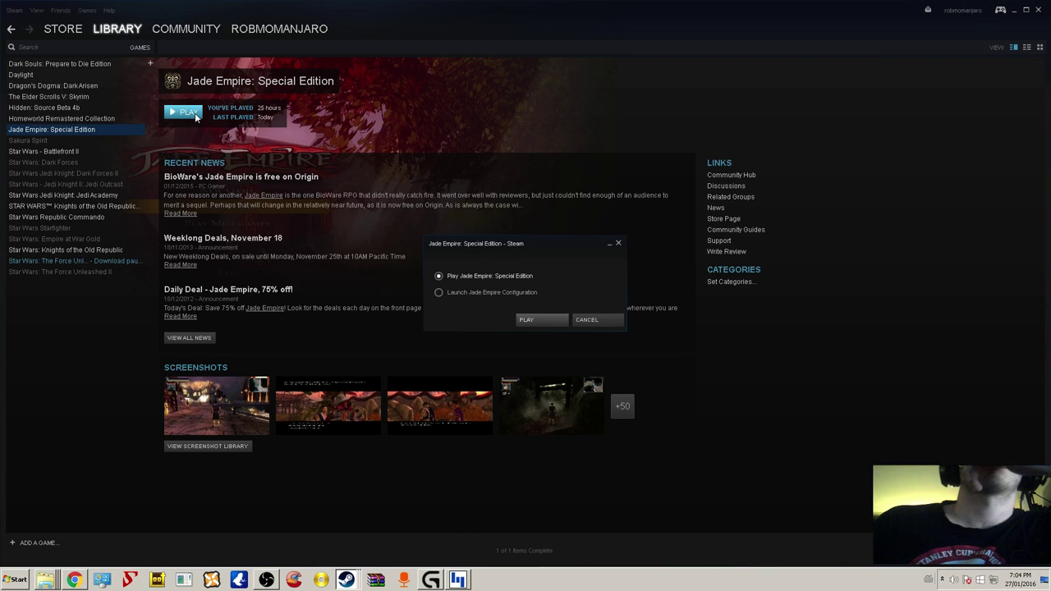
left_click(549, 316)
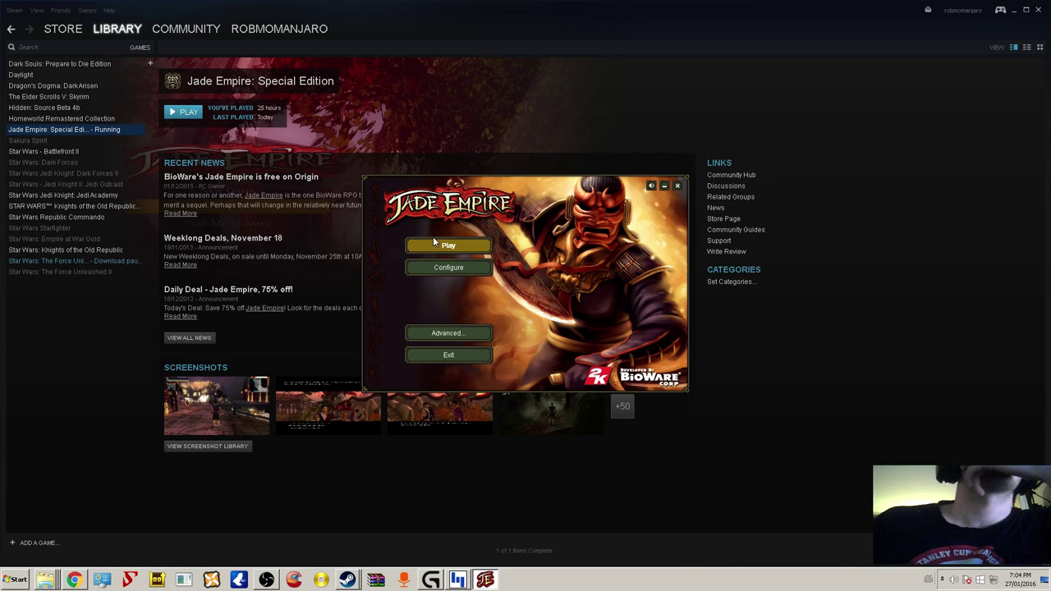
left_click(441, 246)
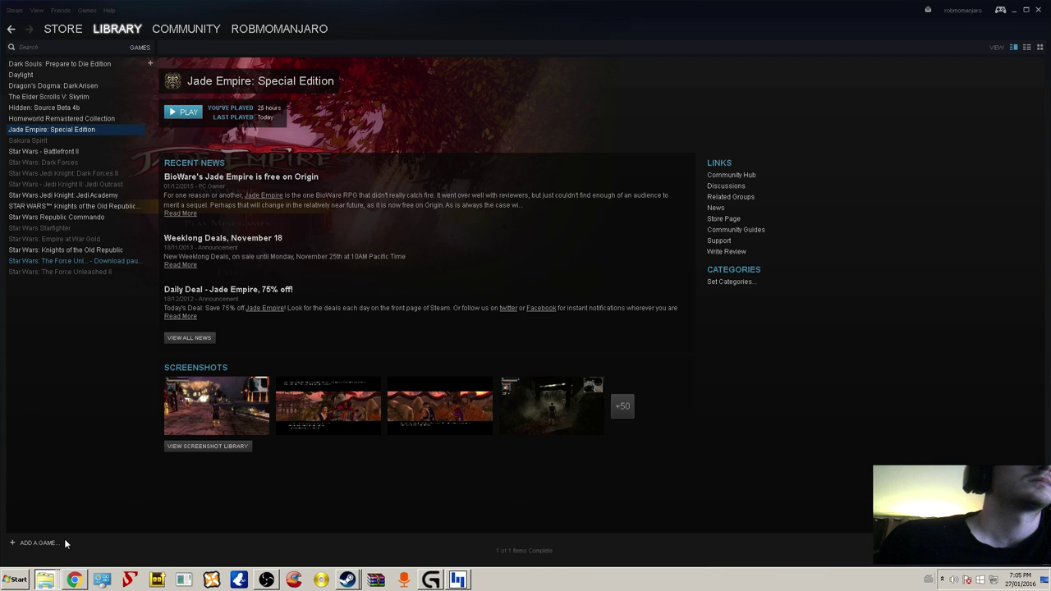
- Return to the override folder, reverse its sorting by file type, and examine the listed files down to the TGA textures
key("alt+Tab")
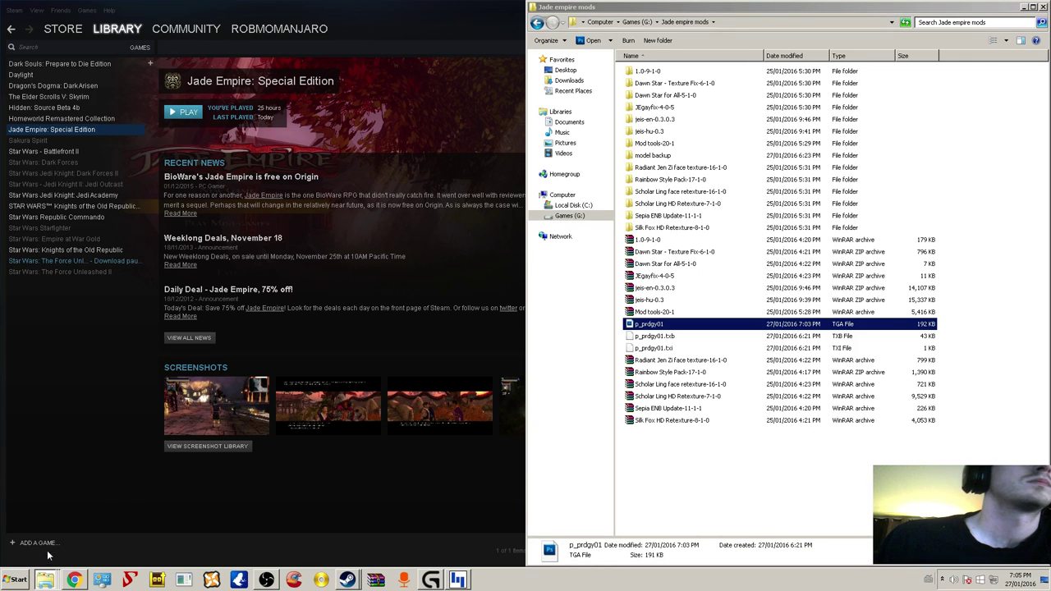
key("alt+Tab")
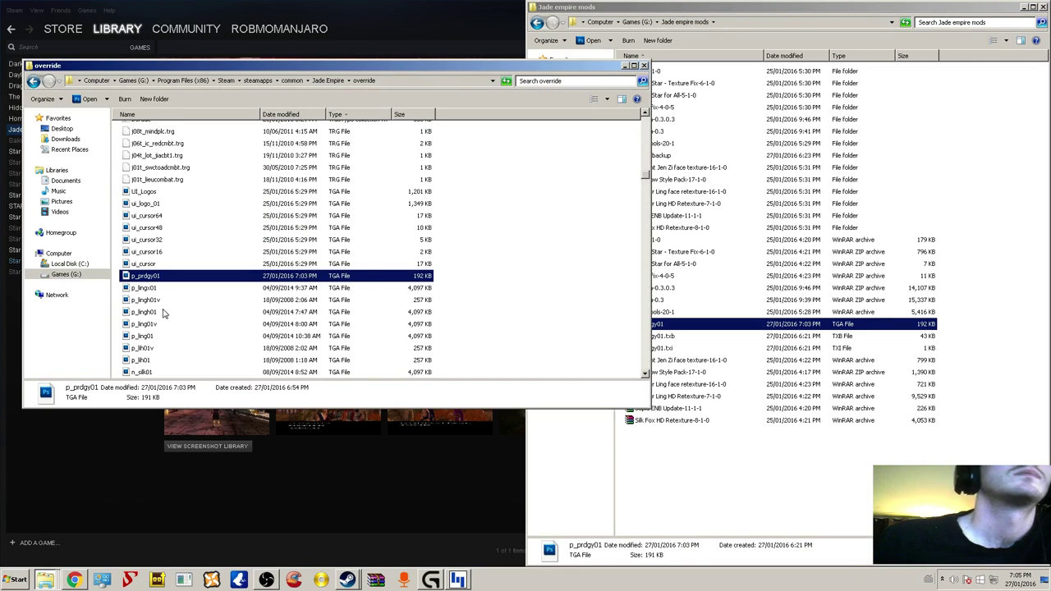
scroll(182, 223, "up", 4)
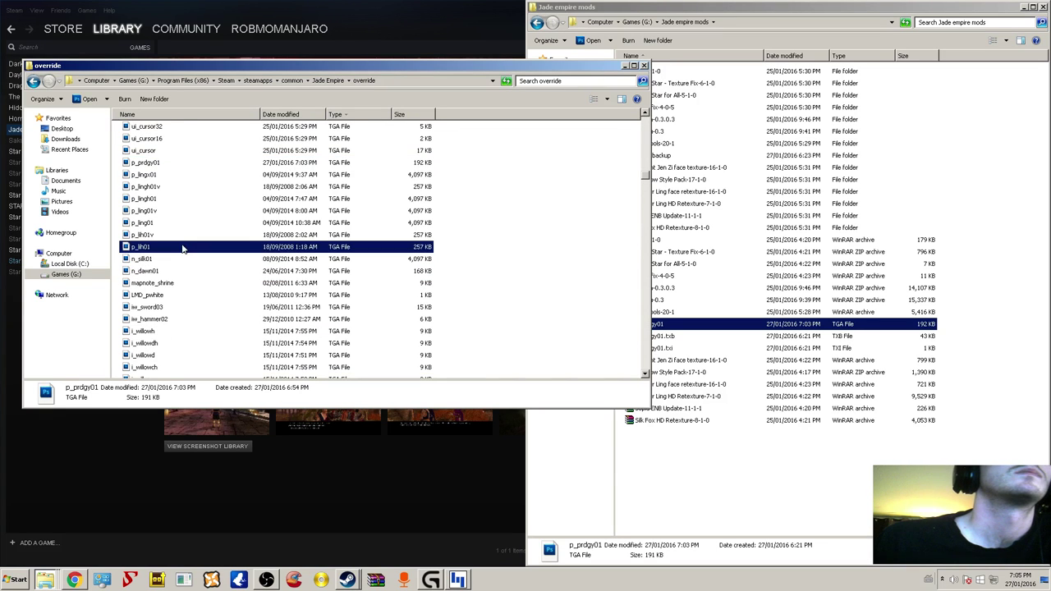
left_click(375, 117)
scroll(368, 293, "down", 1)
scroll(368, 294, "up", 10)
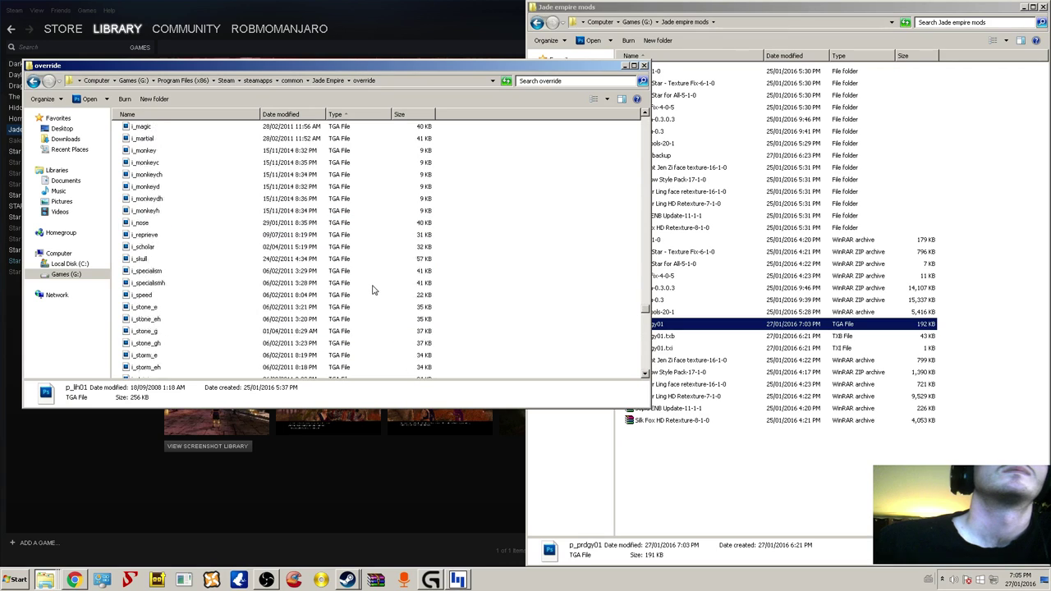
scroll(368, 271, "up", 15)
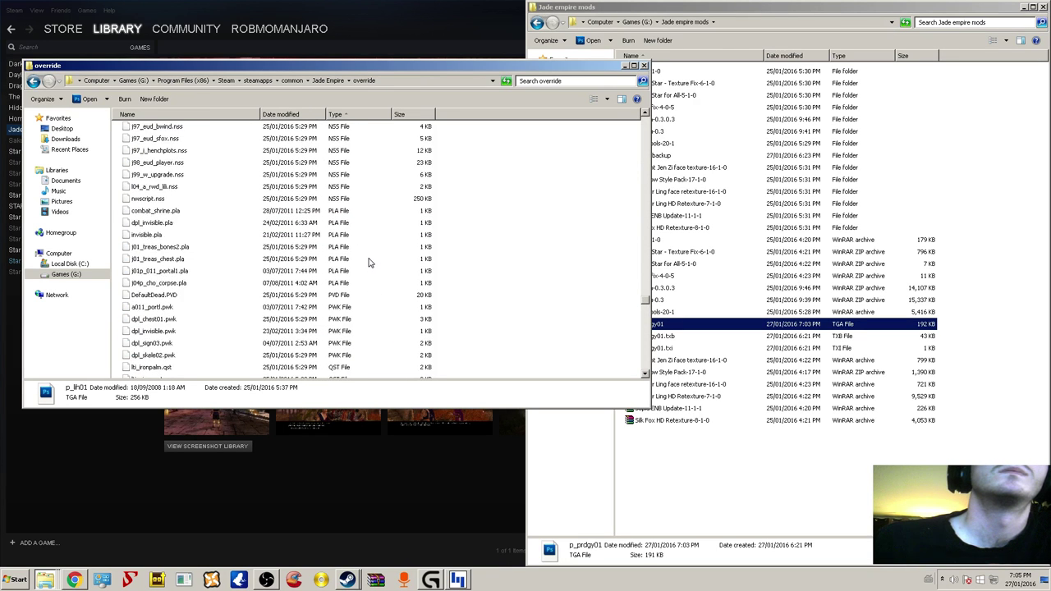
scroll(368, 263, "down", 10)
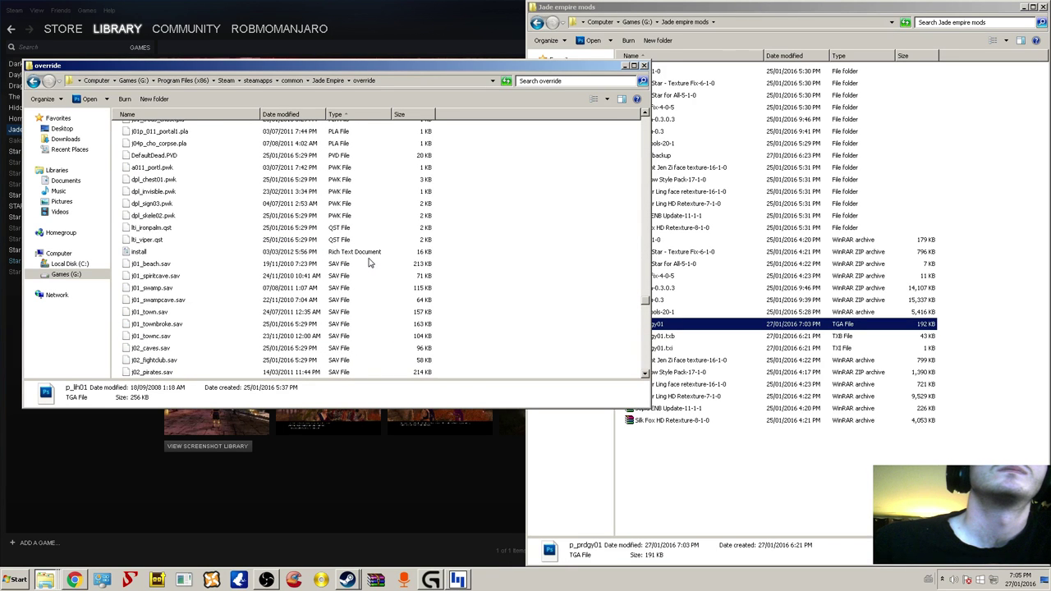
scroll(369, 263, "up", 3)
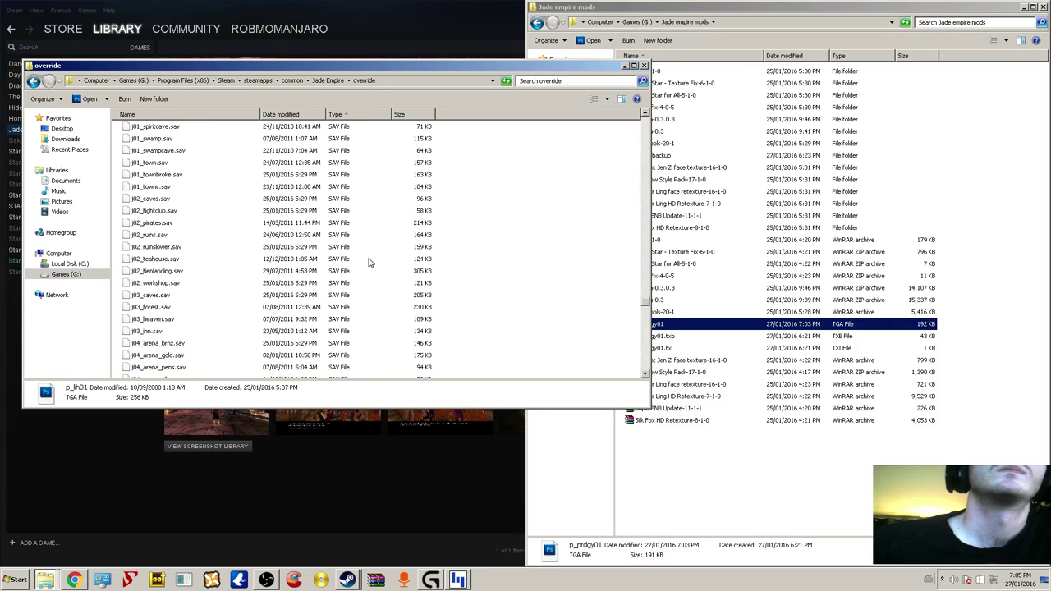
left_click(352, 248)
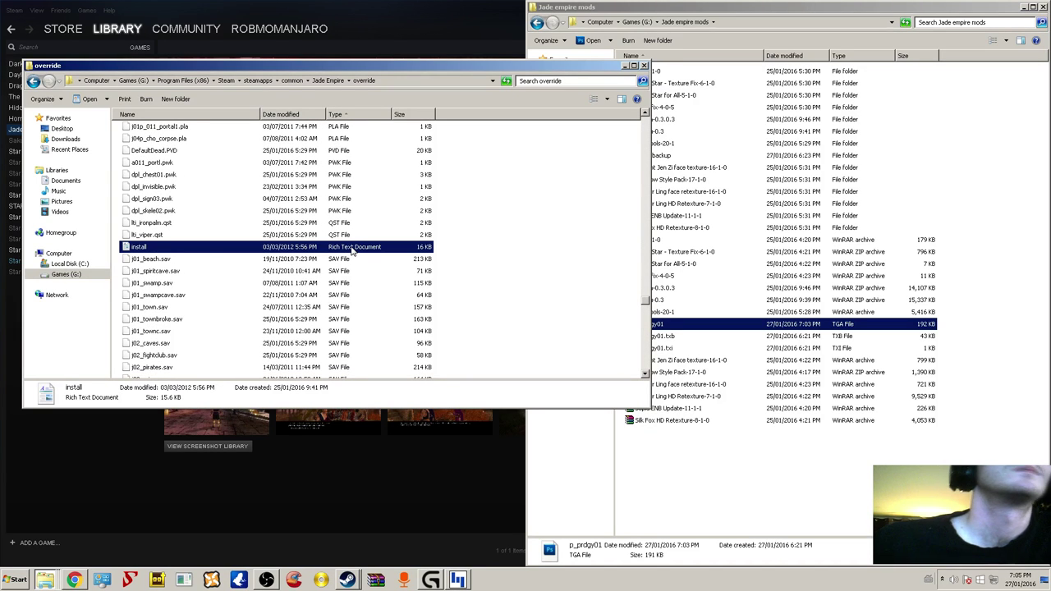
left_click(263, 212)
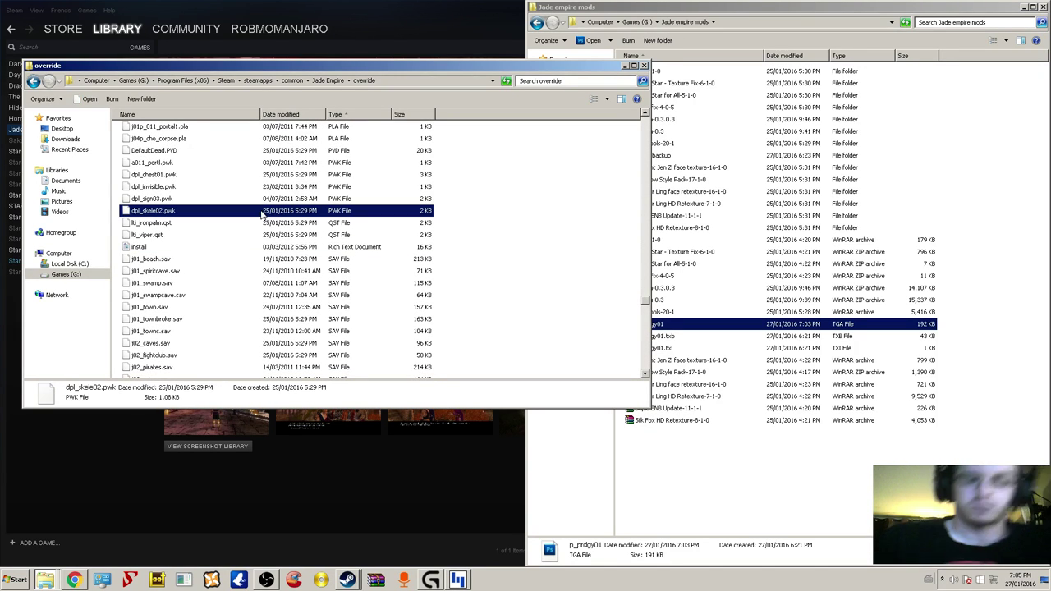
key("m")
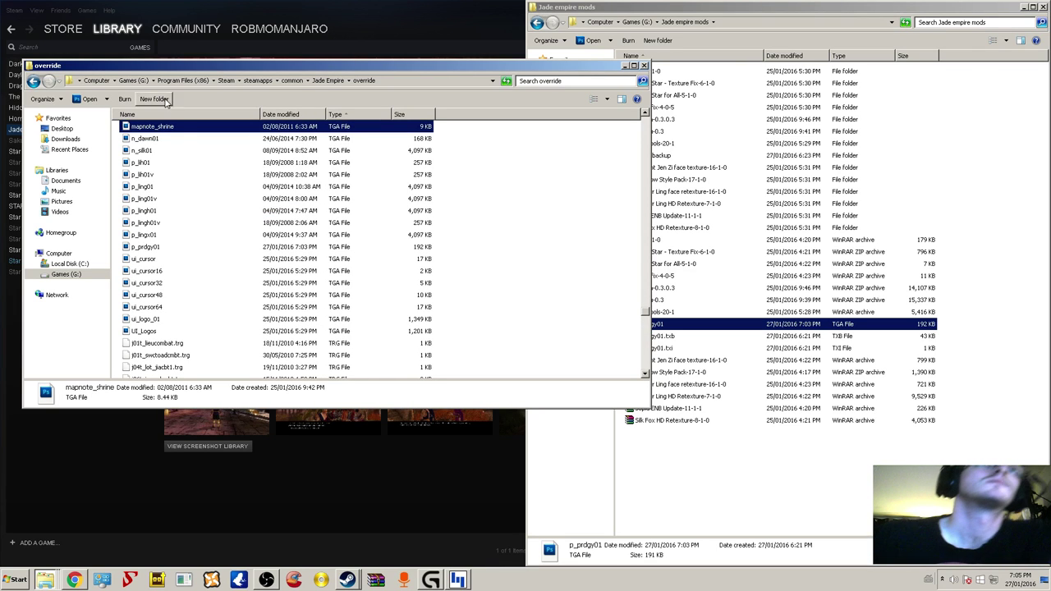
- Sort the override folder by file name and examine the files listed around mapnote_shrine
left_click(217, 114)
scroll(242, 275, "down", 5)
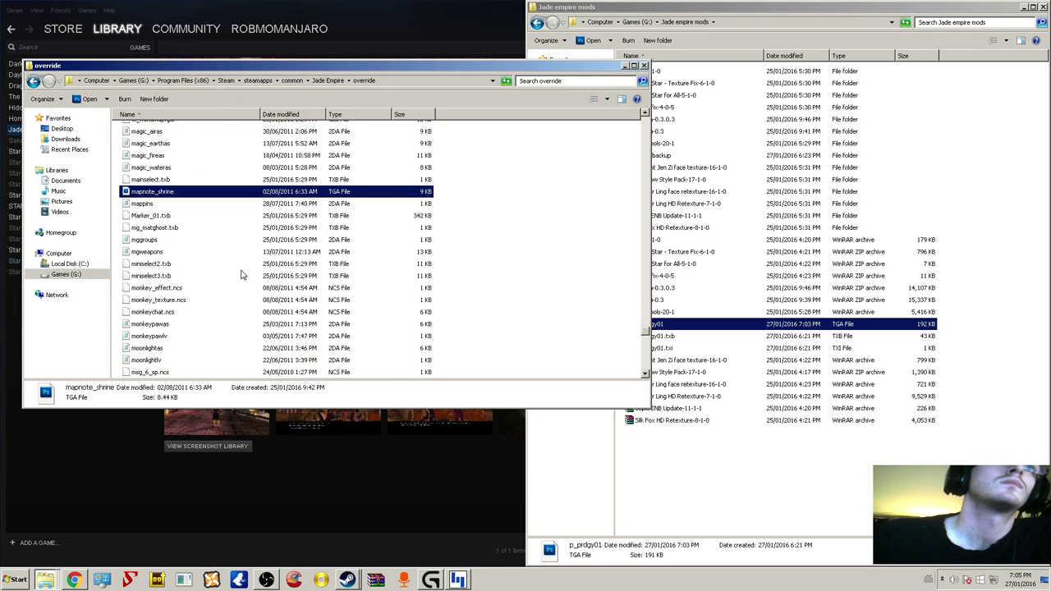
scroll(184, 216, "up", 3)
scroll(223, 263, "down", 1)
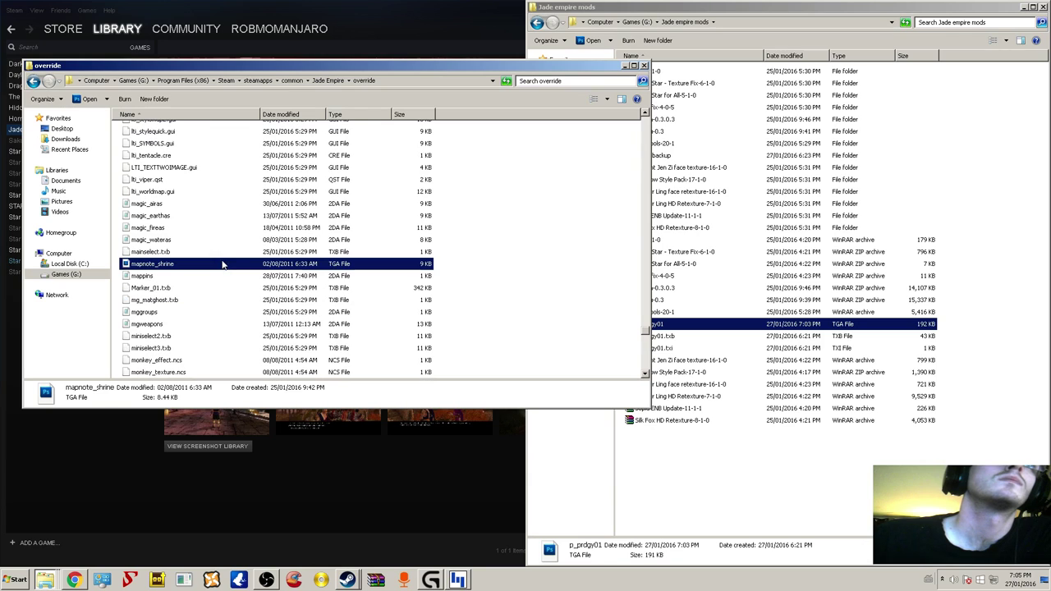
scroll(211, 295, "down", 1)
scroll(211, 298, "down", 3)
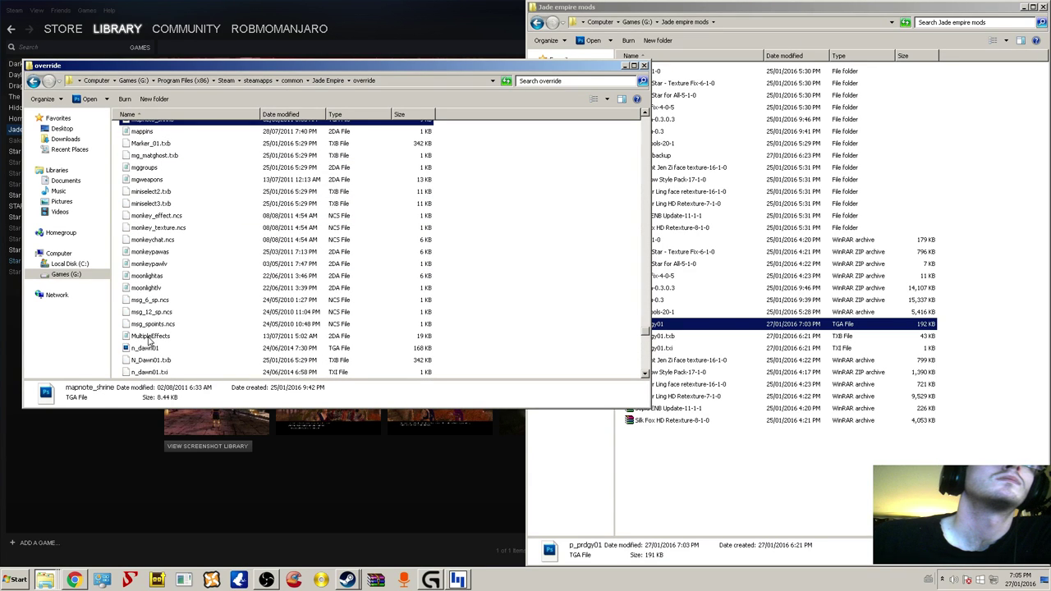
scroll(151, 336, "up", 1)
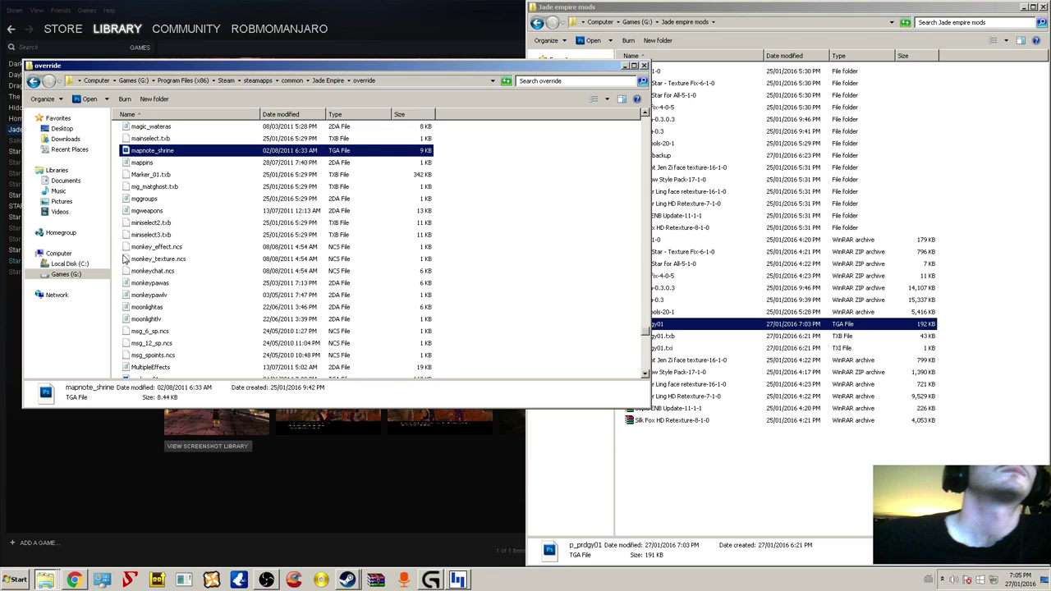
scroll(127, 248, "up", 1)
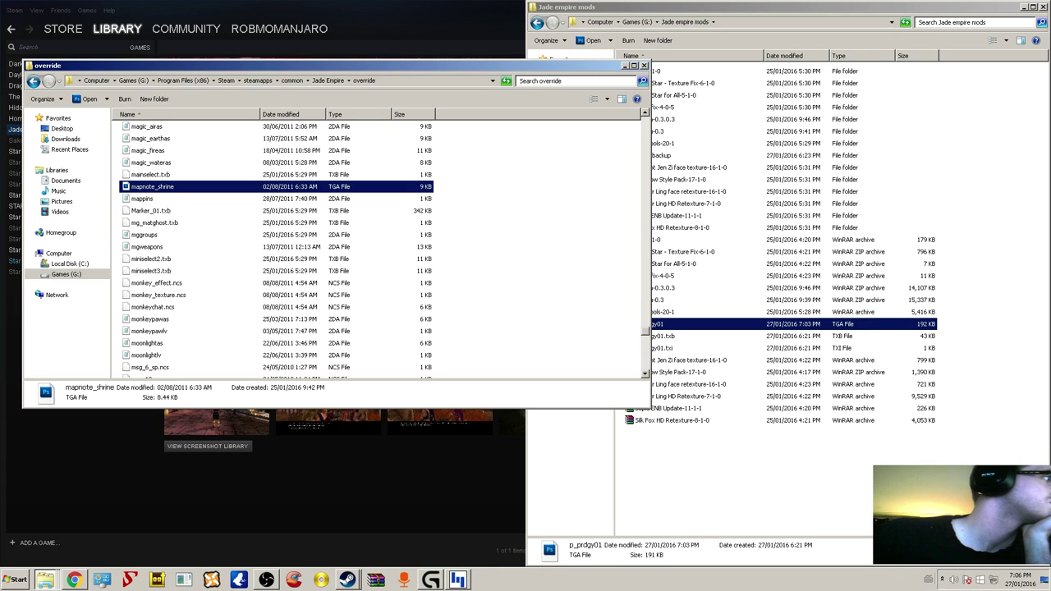
scroll(276, 247, "up", 1)
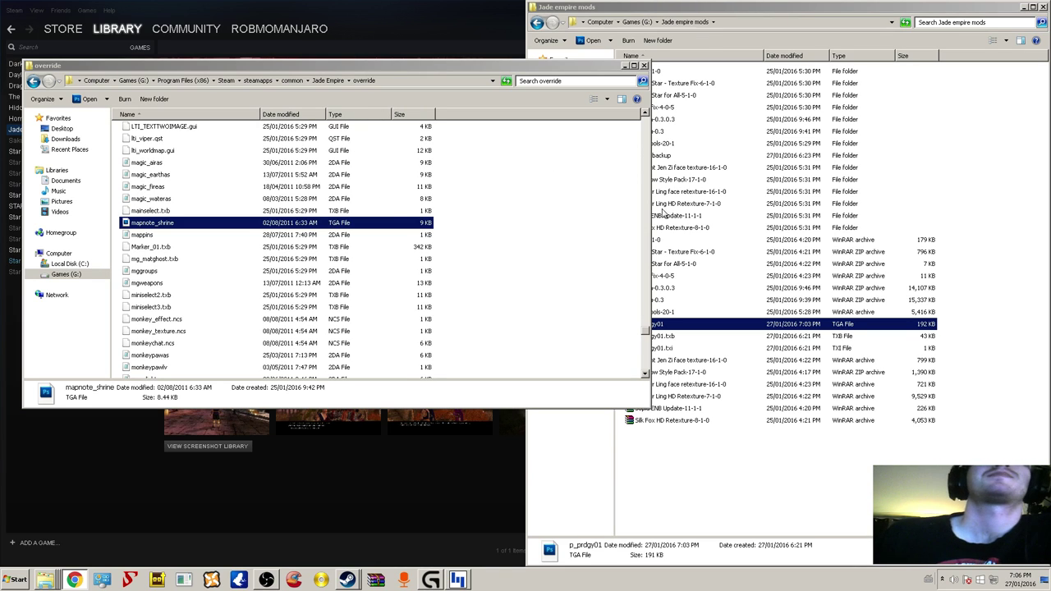
- Move the override window aside, inspect its p_lingx01 texture in Photoshop, and close Photoshop
left_click(750, 395)
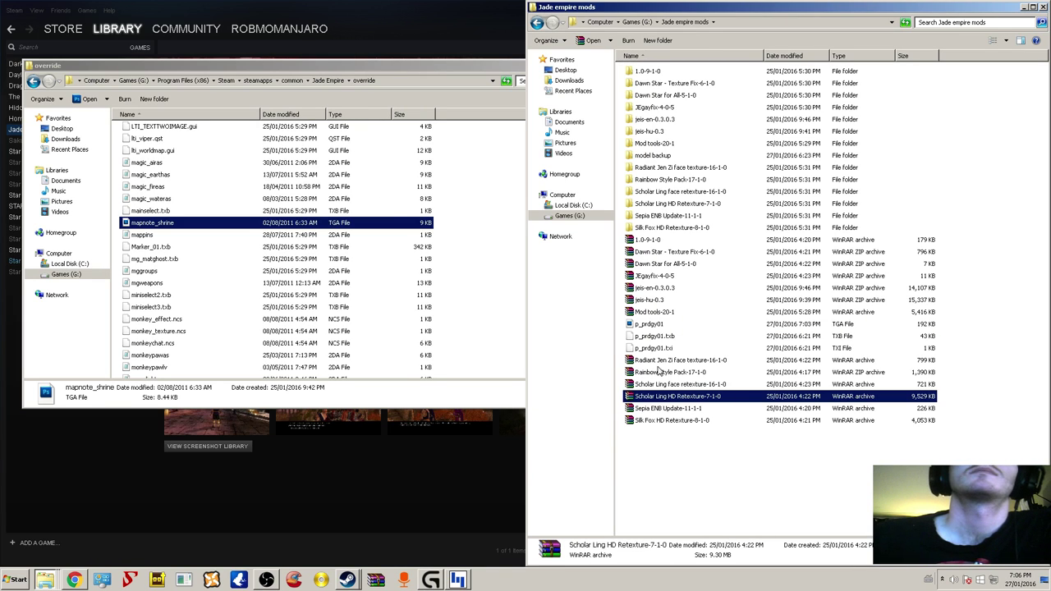
left_click(482, 340)
left_click(703, 335)
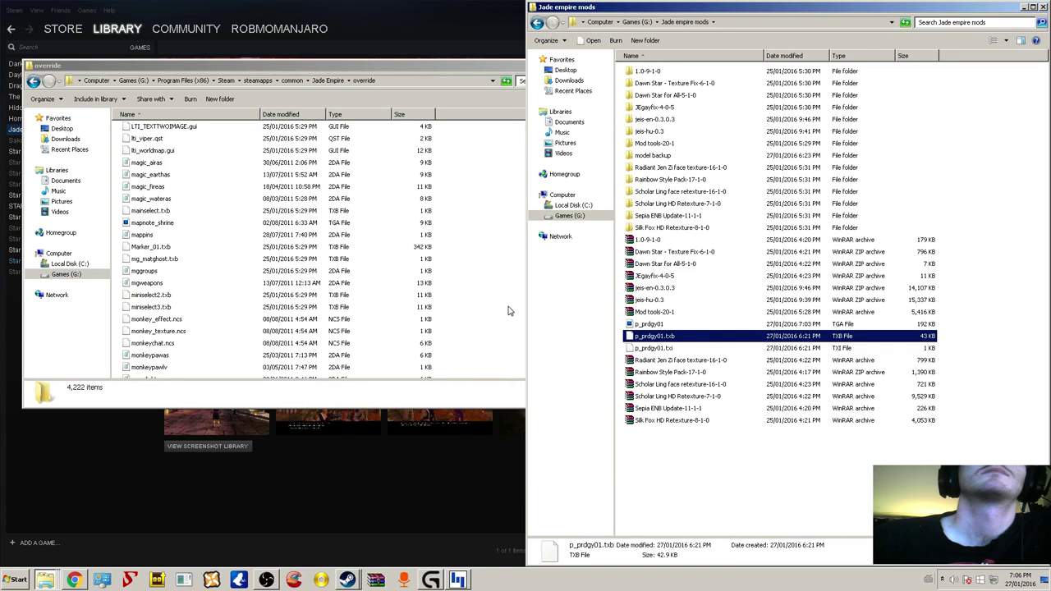
left_click(507, 310)
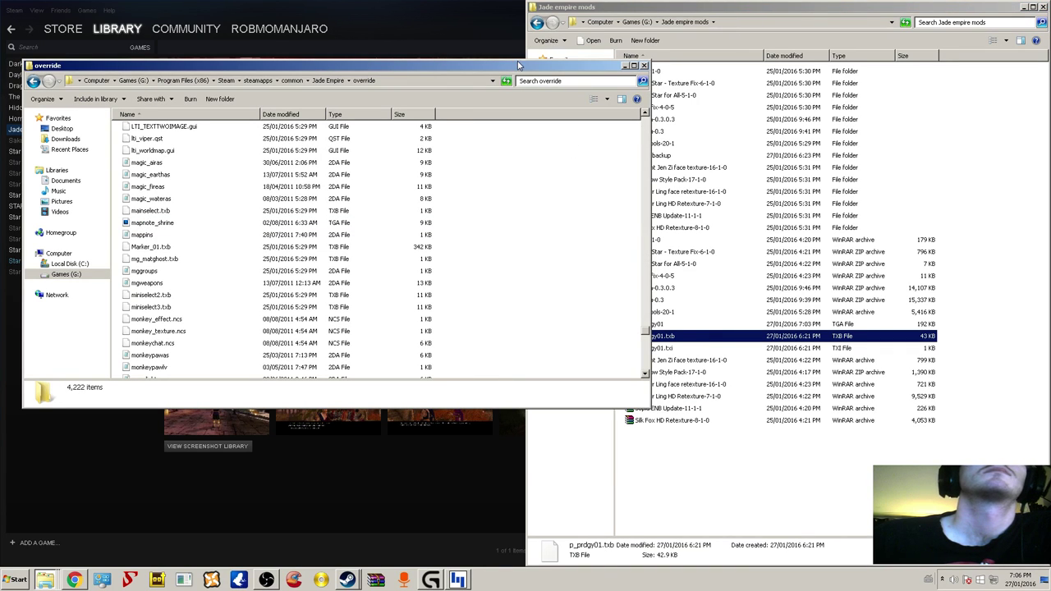
left_click_drag(486, 63, 421, 40)
scroll(117, 215, "down", 10)
scroll(123, 239, "down", 15)
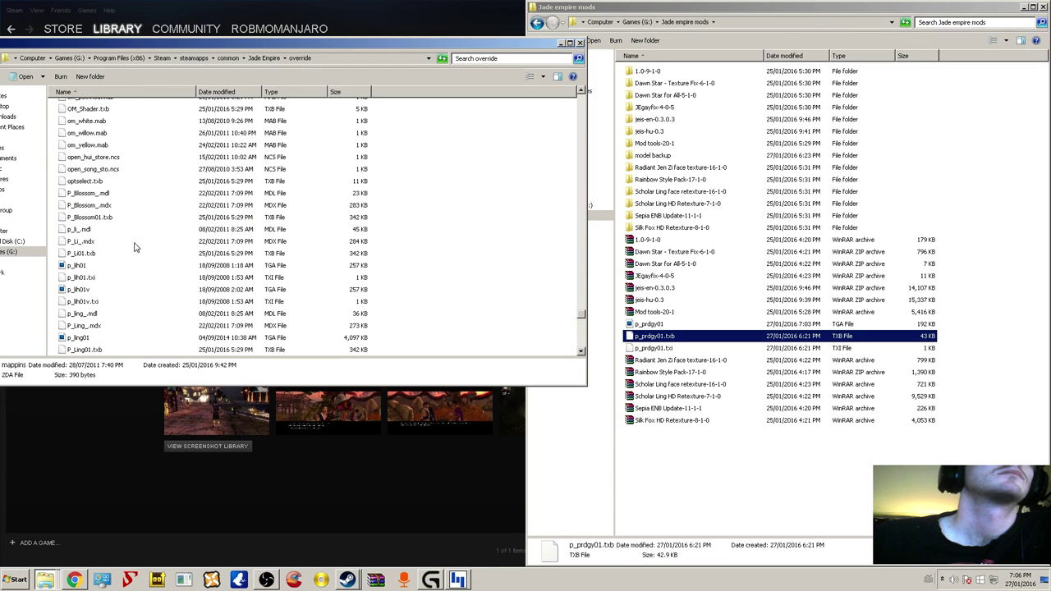
scroll(136, 247, "down", 3)
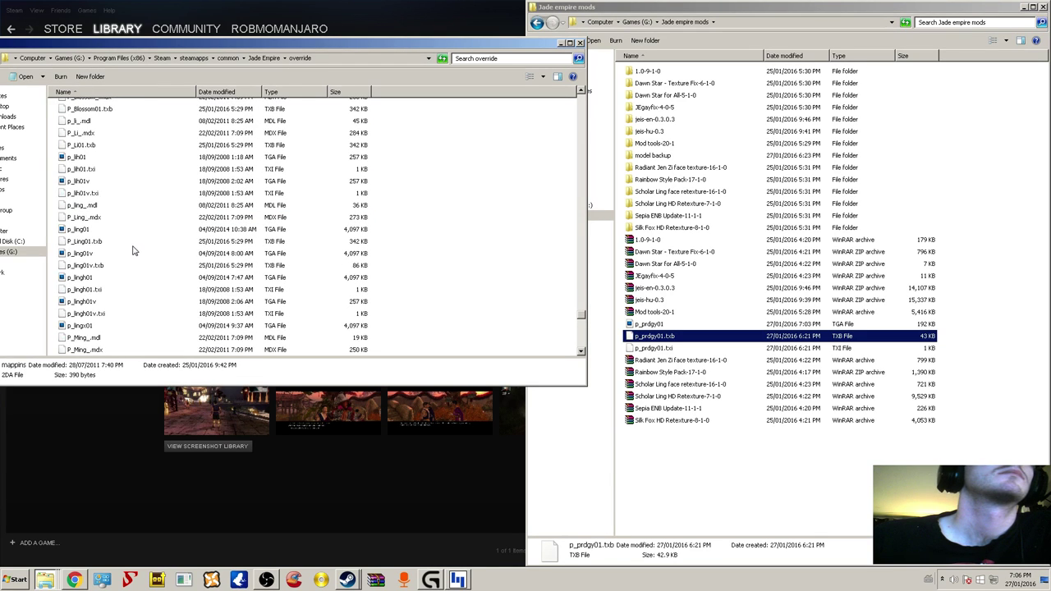
double_click(83, 329)
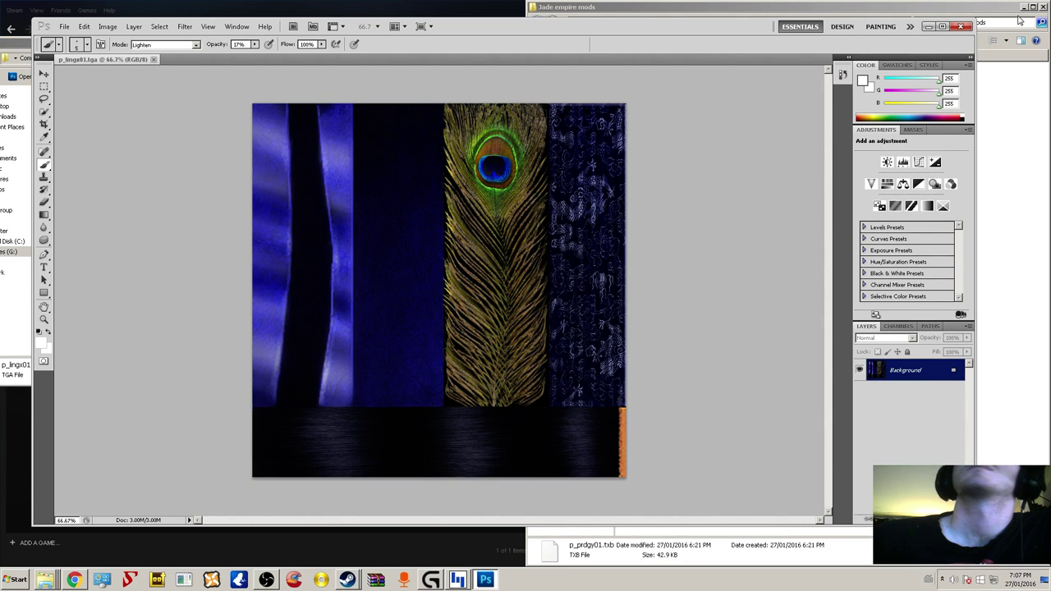
left_click(961, 27)
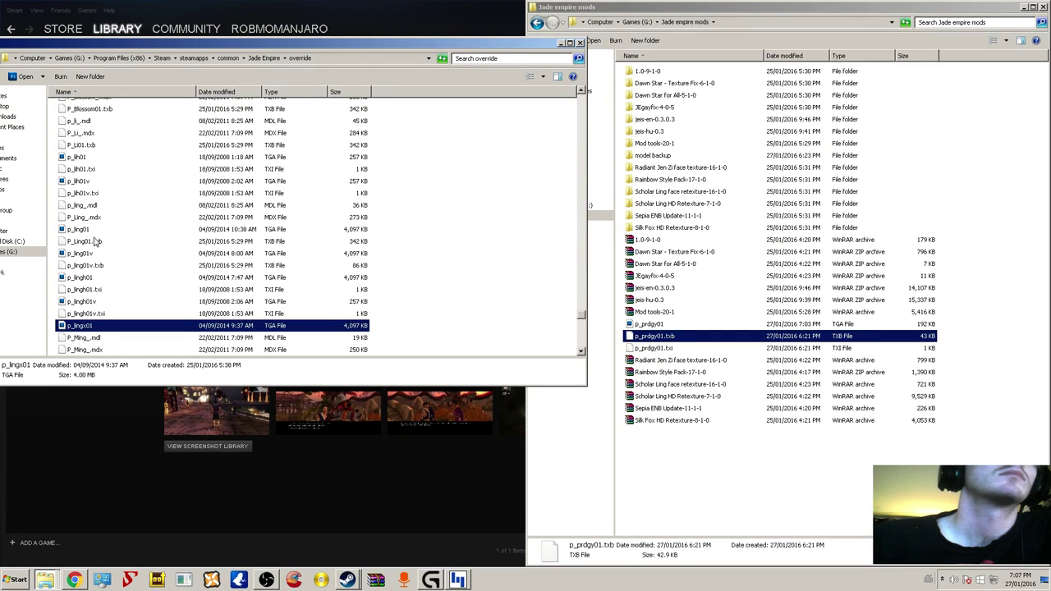
- Move P_Prdgy01.txb out of the override folder into the model backup folder inside Jade empire mods
scroll(95, 241, "down", 5)
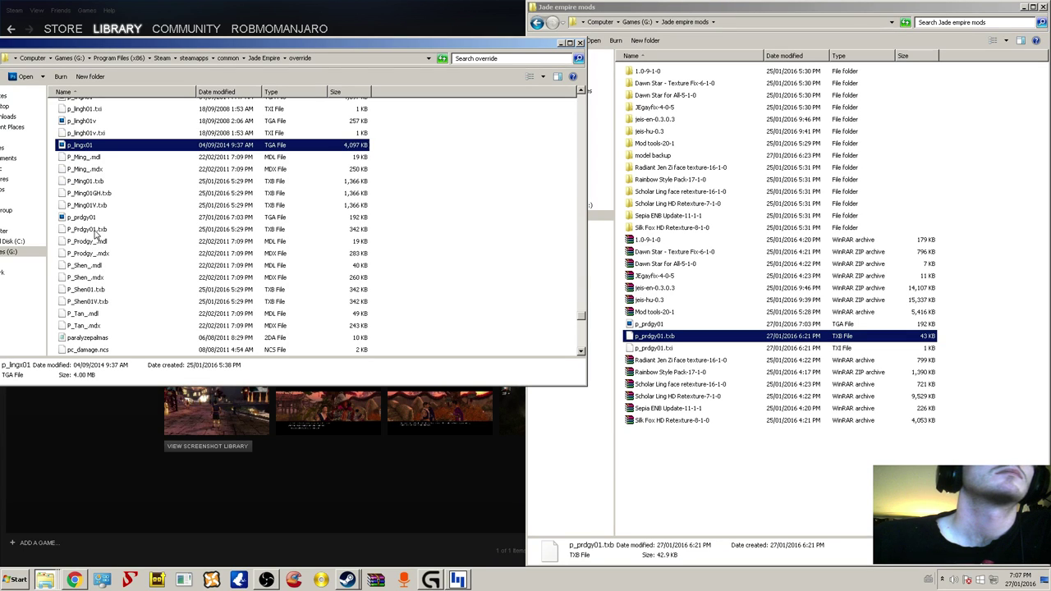
left_click(94, 231)
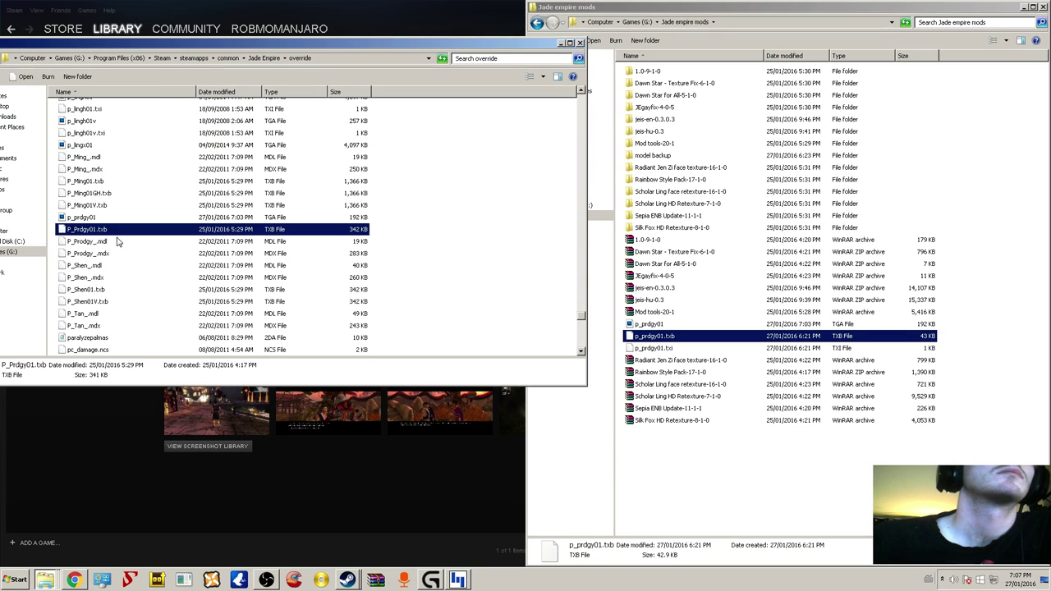
right_click(97, 233)
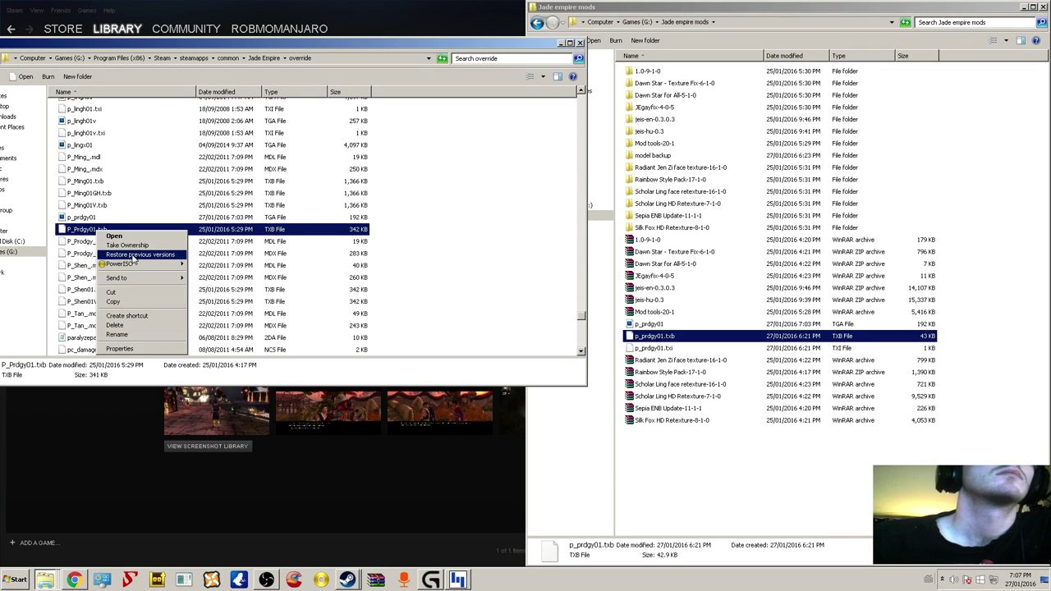
left_click(114, 302)
double_click(638, 158)
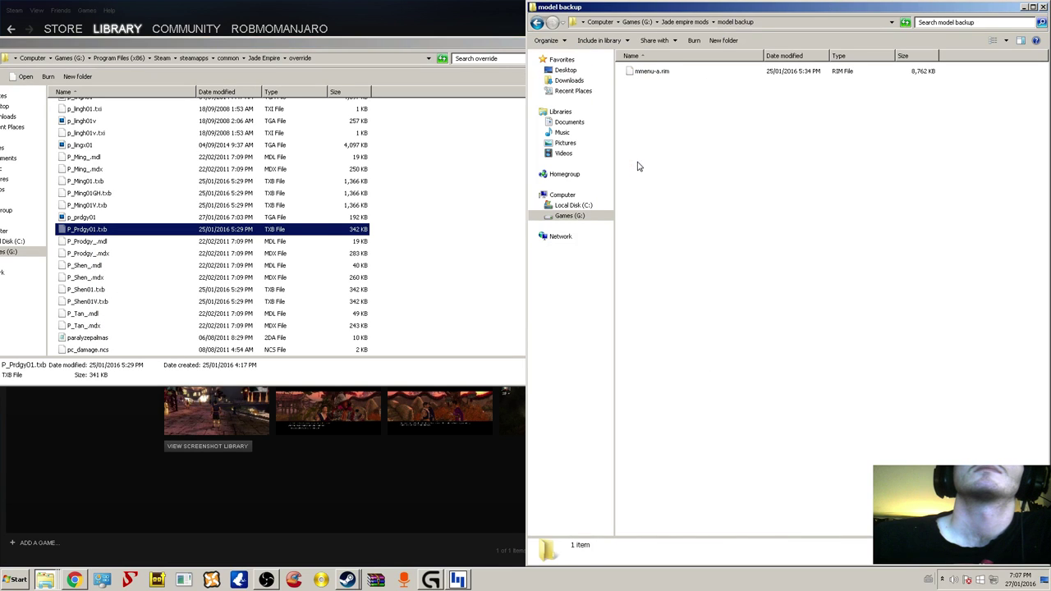
right_click(640, 170)
left_click(665, 238)
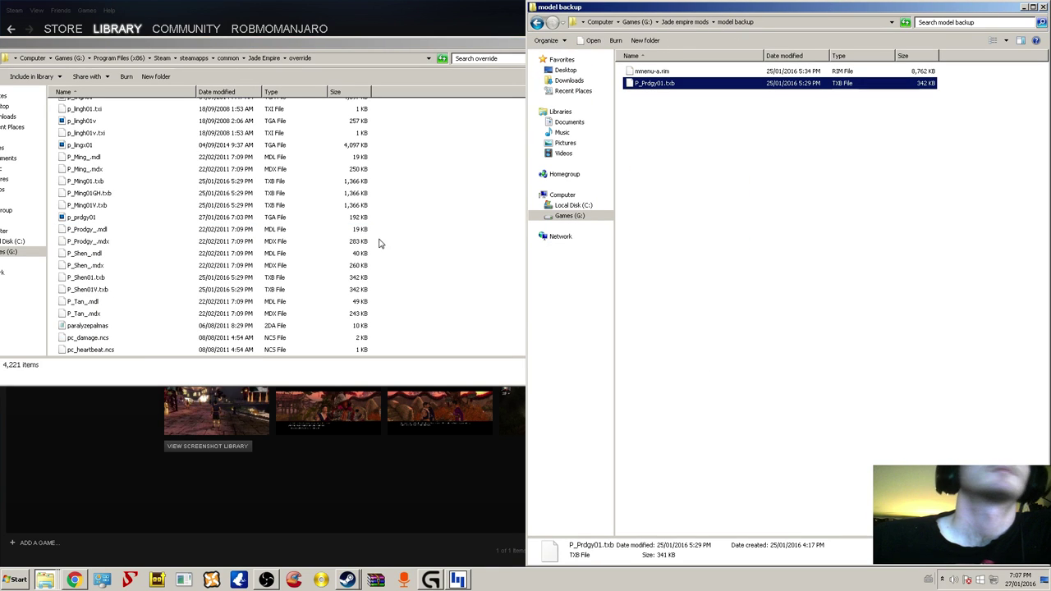
left_click(103, 229)
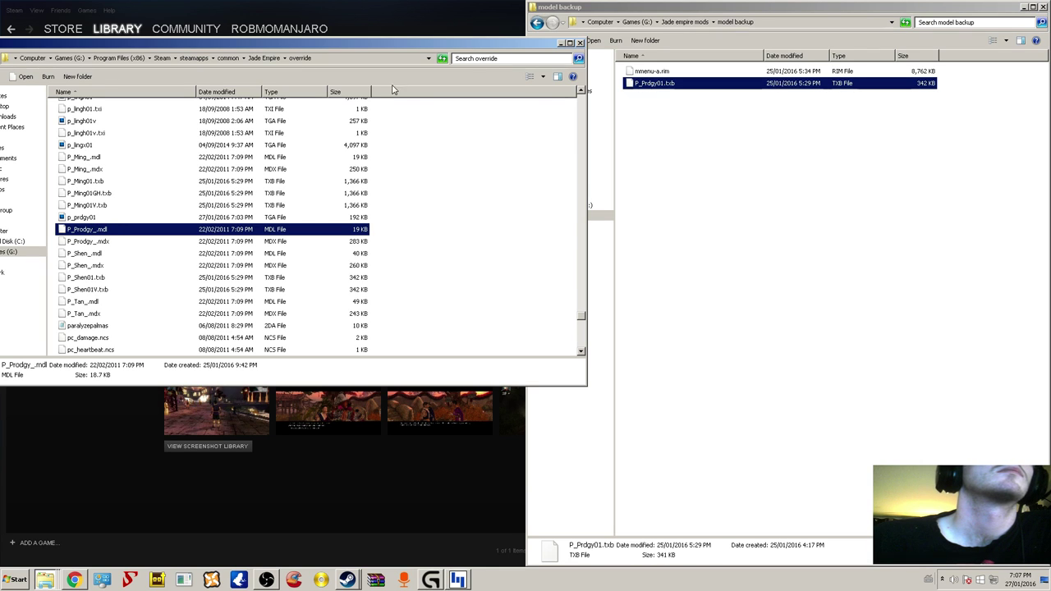
- Switch to the Steam library and start Jade Empire: Special Edition through its launcher
left_click(427, 472)
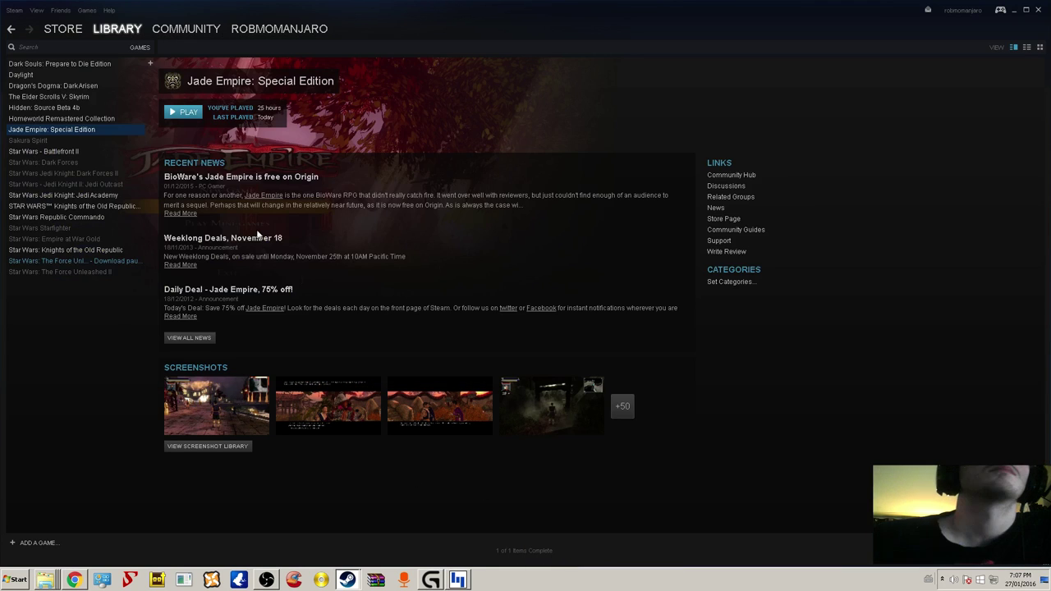
left_click(190, 116)
left_click(529, 320)
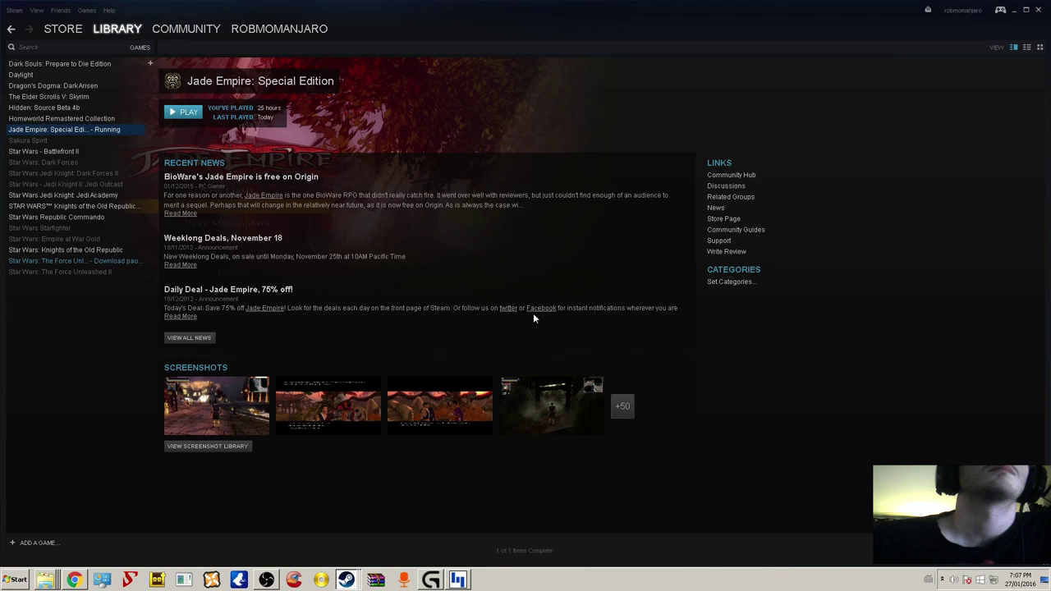
left_click(463, 244)
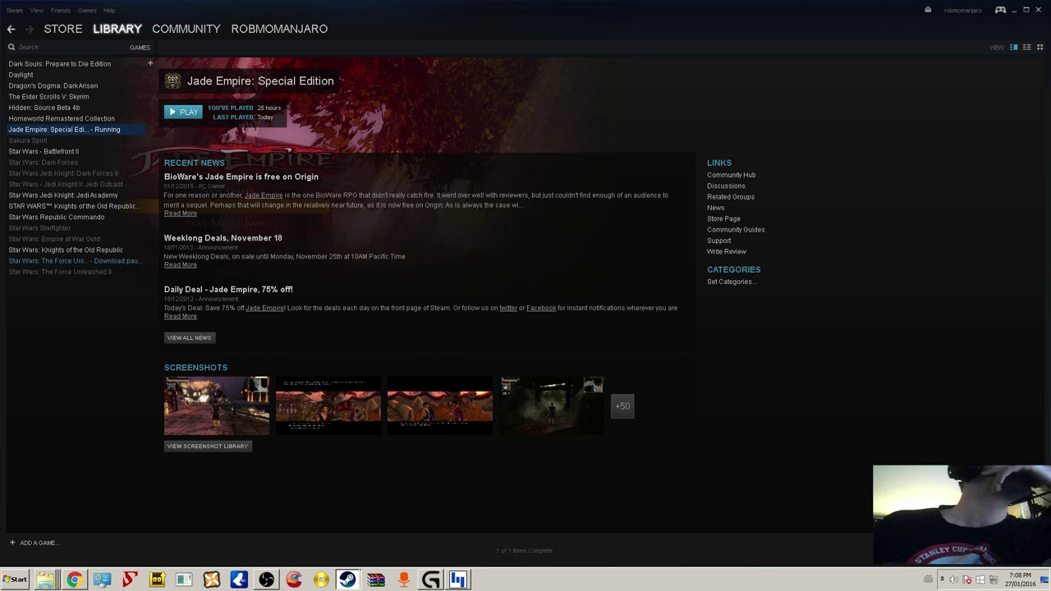
- Launch Jade Empire: Special Edition again from Steam and enter the game
left_click(182, 112)
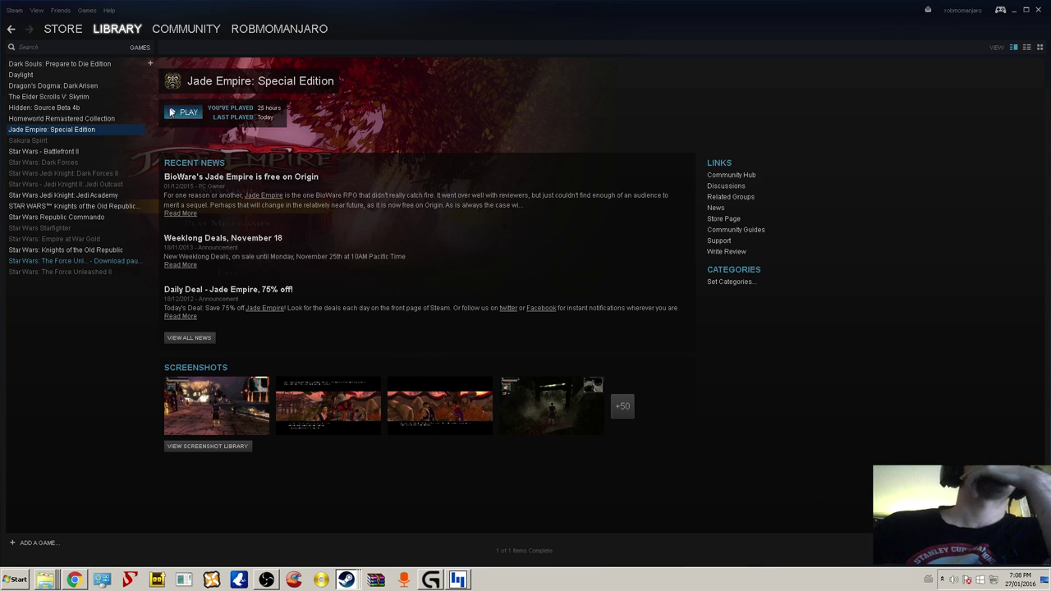
left_click(559, 325)
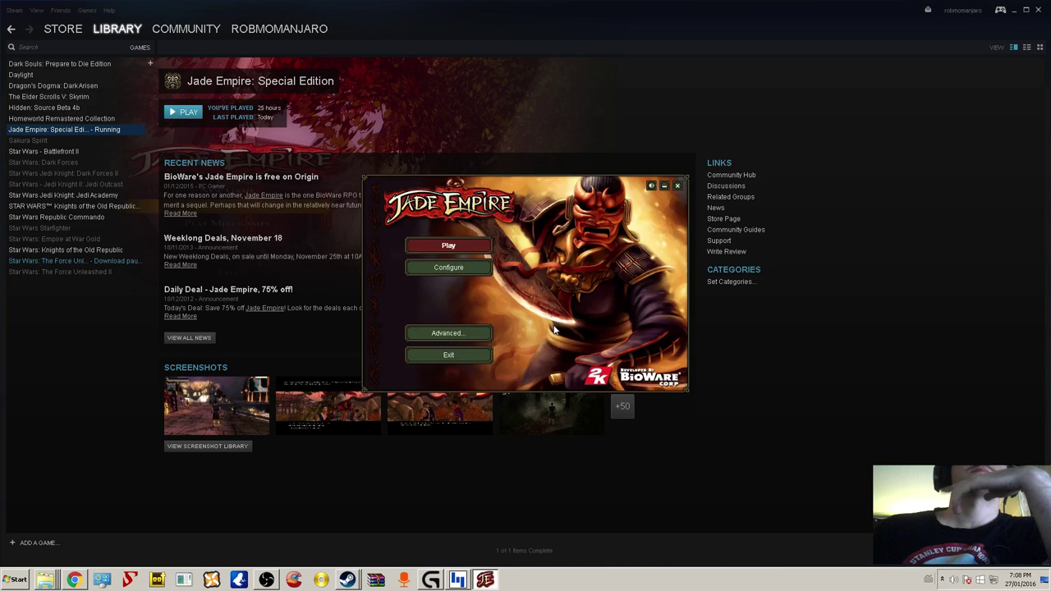
left_click(460, 245)
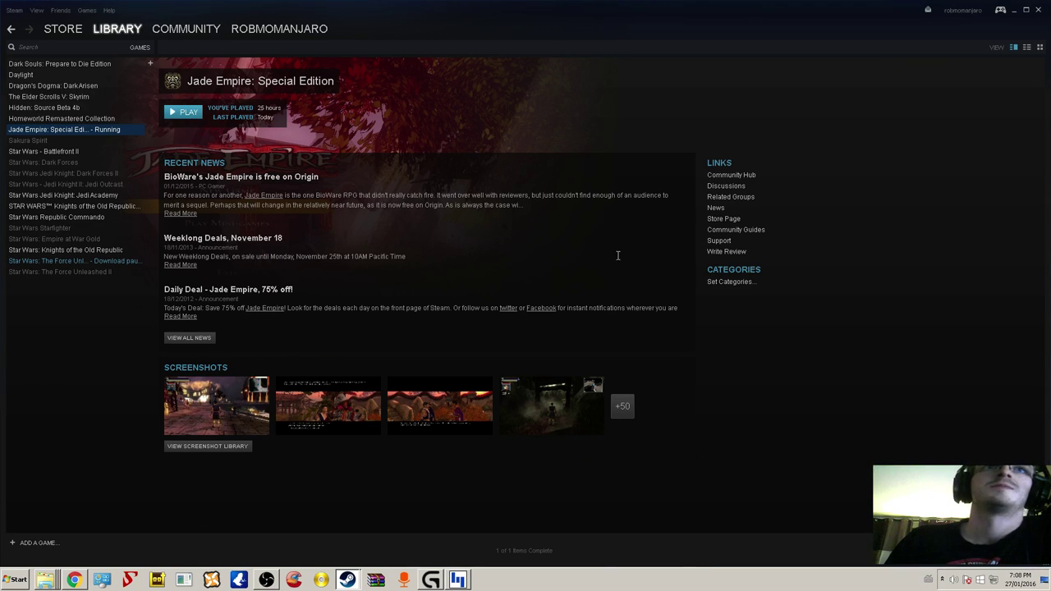
- Switch to the ERF Editor and examine the p_prodgy_ models and the p_prodgyh01 and p_prodgyx01 textures in mmenu-a.rim
left_click(458, 579)
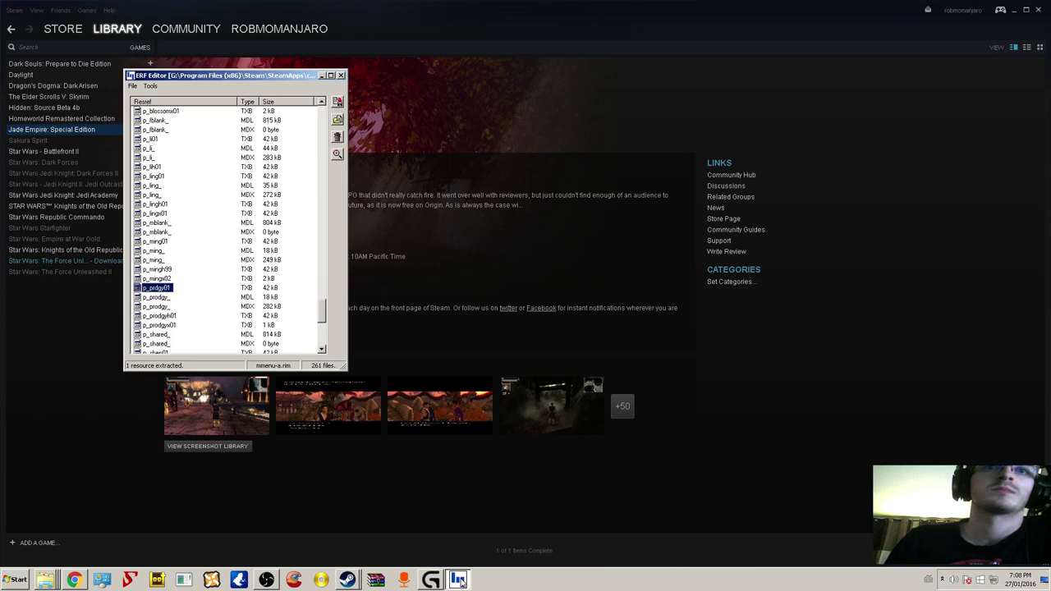
left_click(165, 307)
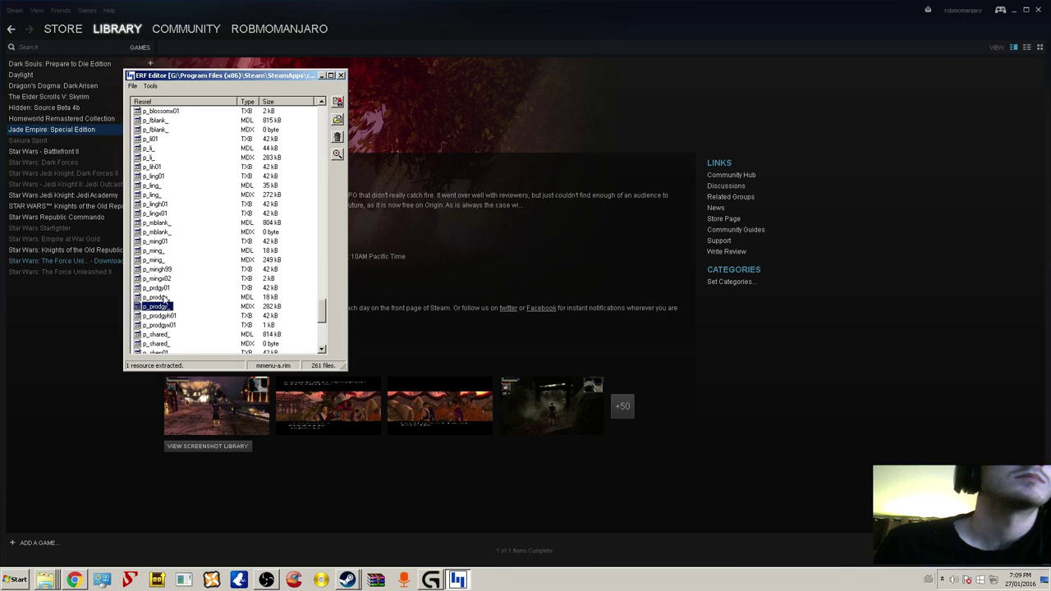
left_click(166, 298)
left_click(167, 316)
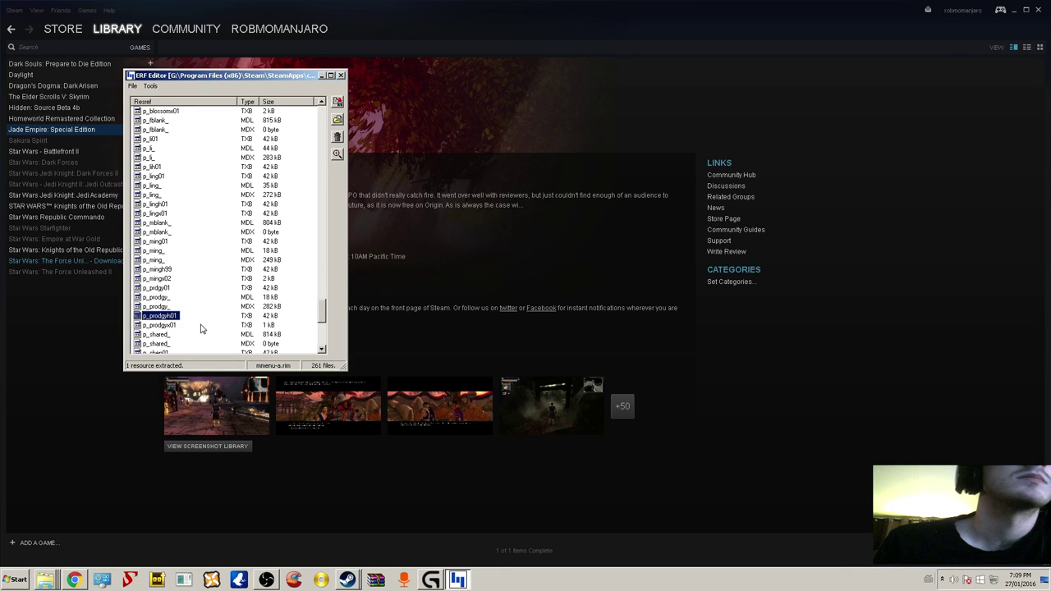
left_click(170, 327)
left_click(175, 316)
left_click(172, 326)
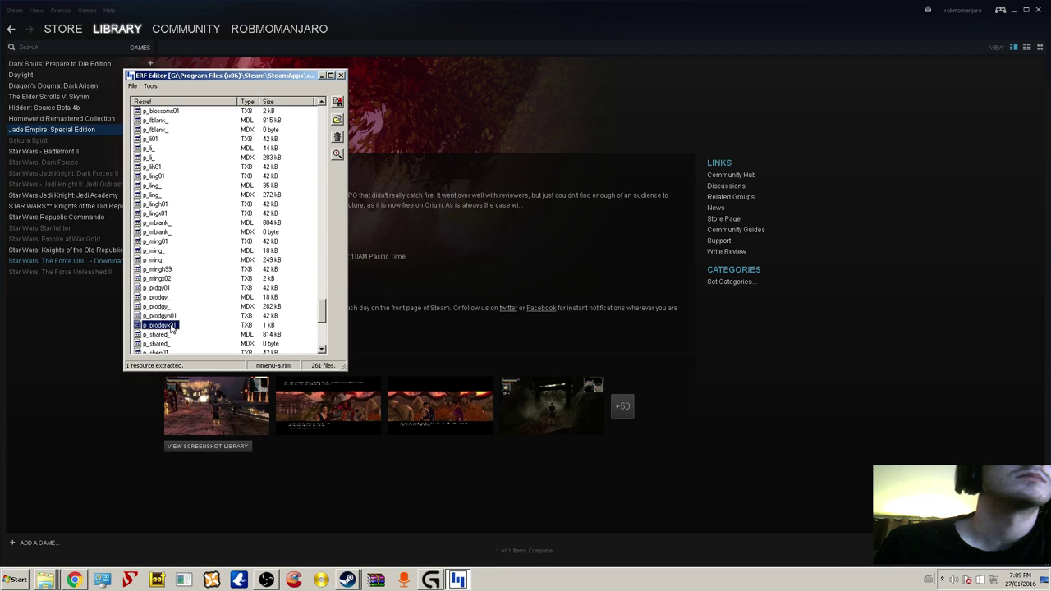
- Extract the p_prodgyh01 texture from mmenu-a.rim into the Jade empire mods folder on Games (G:)
left_click(173, 316)
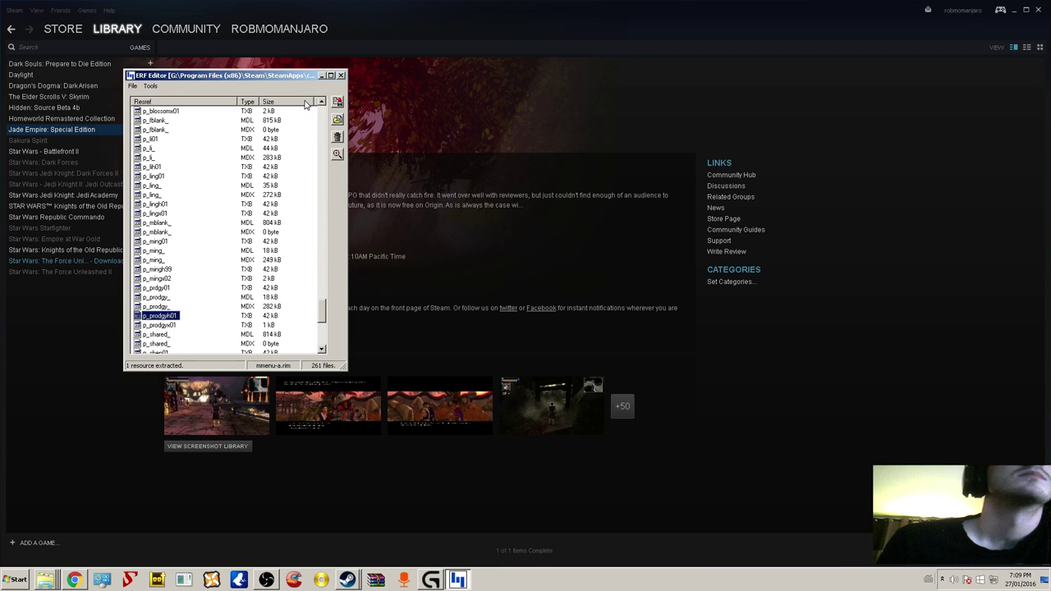
left_click(337, 107)
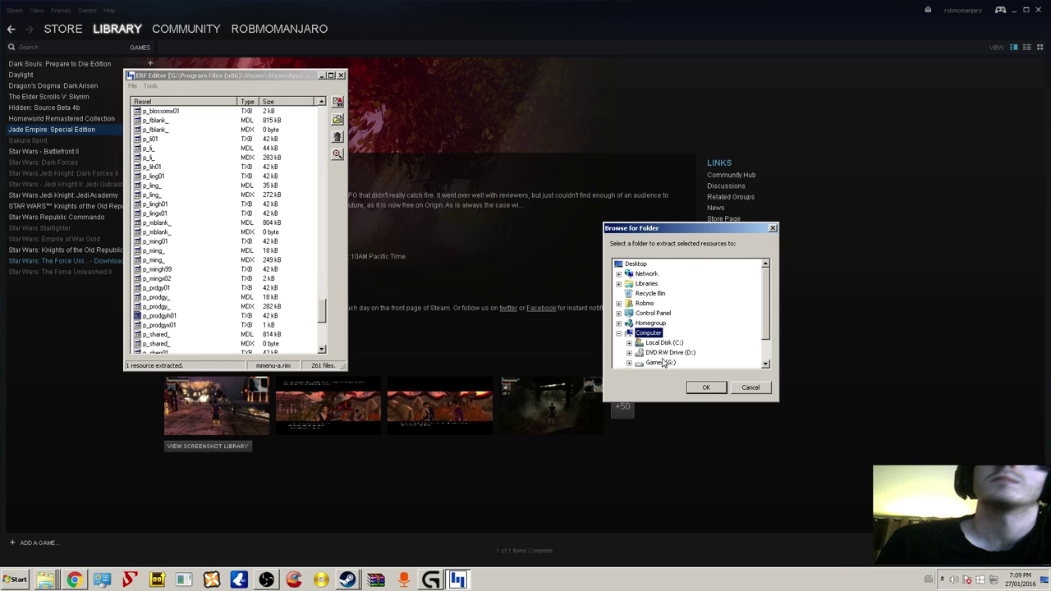
double_click(663, 363)
scroll(776, 293, "down", 2)
scroll(772, 294, "up", 4)
scroll(772, 294, "down", 3)
double_click(690, 314)
left_click(706, 387)
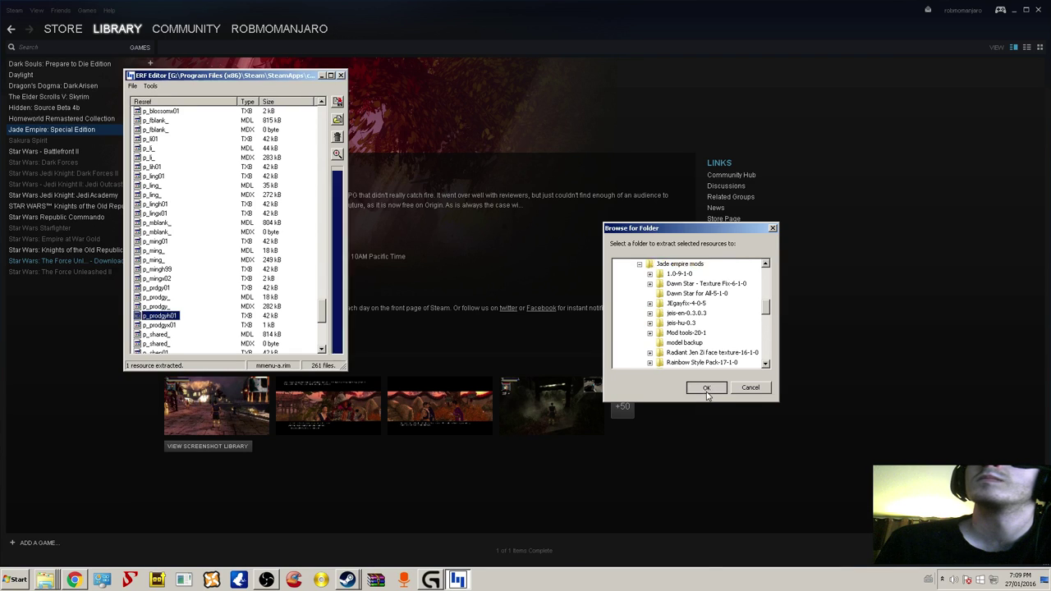
- Extract the p_prodgyx01 texture from mmenu-a.rim into the Jade empire mods folder on Games (G:) and close the ERF Editor
left_click(157, 325)
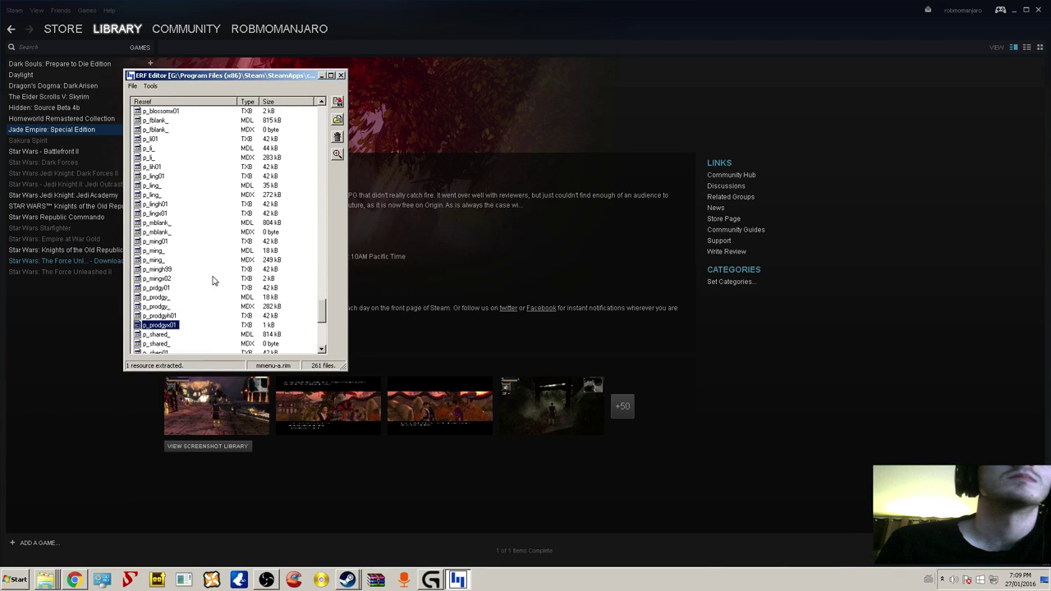
left_click(337, 102)
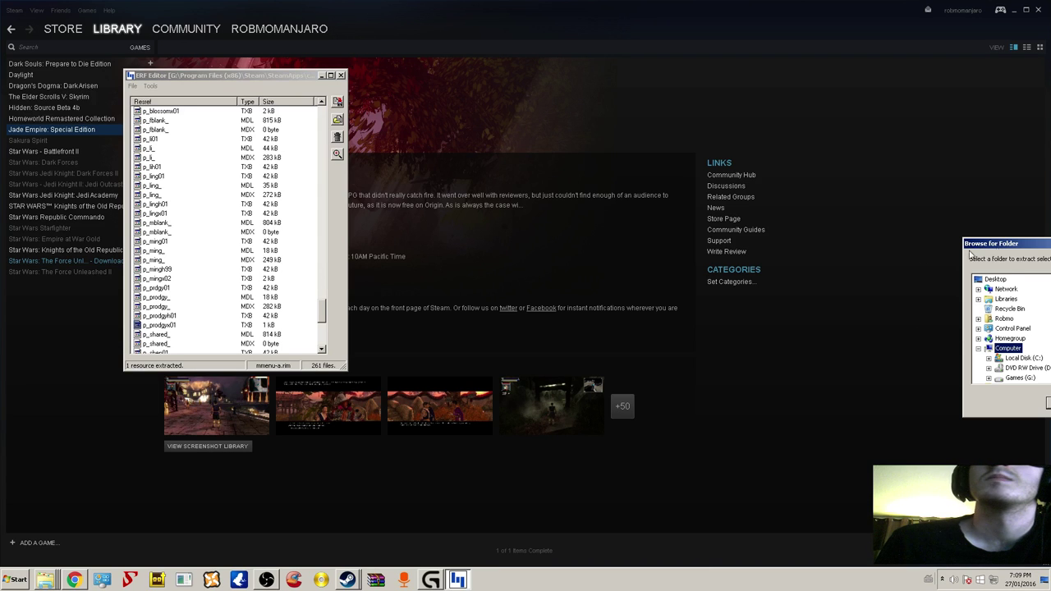
left_click(752, 397)
scroll(821, 359, "down", 2)
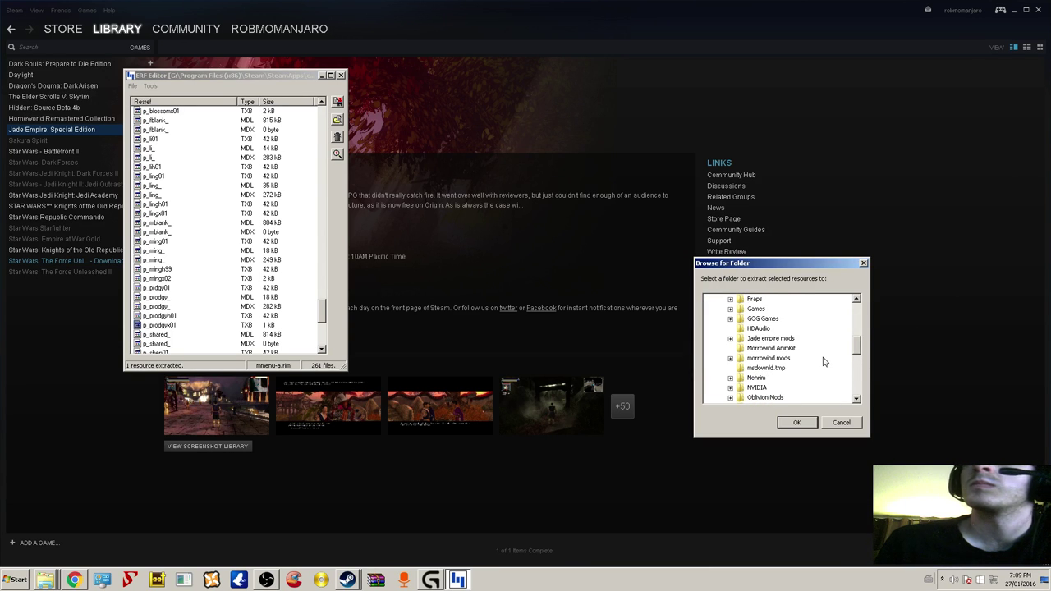
double_click(776, 339)
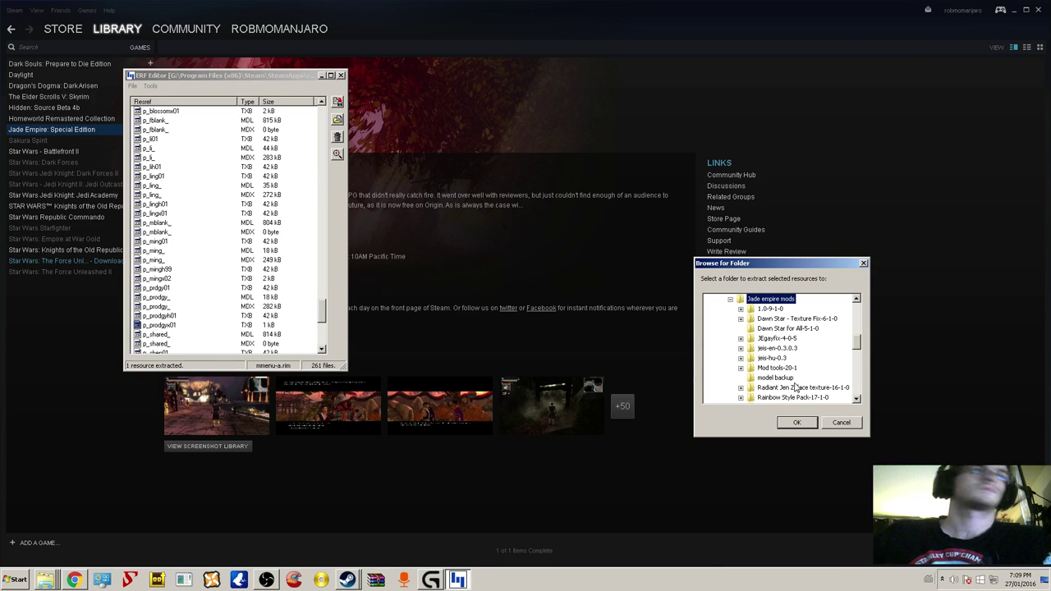
left_click(807, 422)
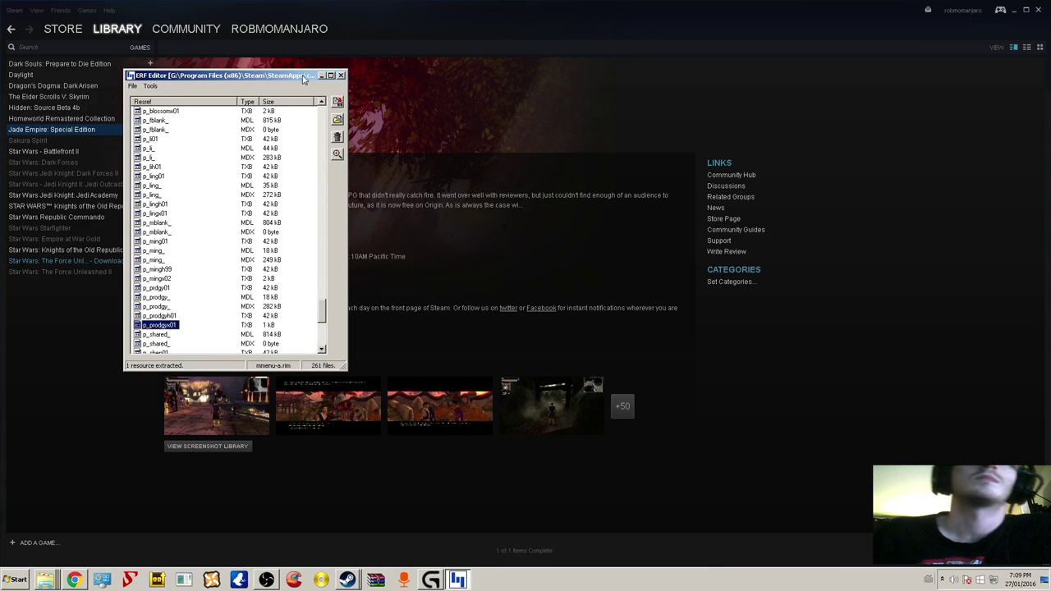
left_click(340, 75)
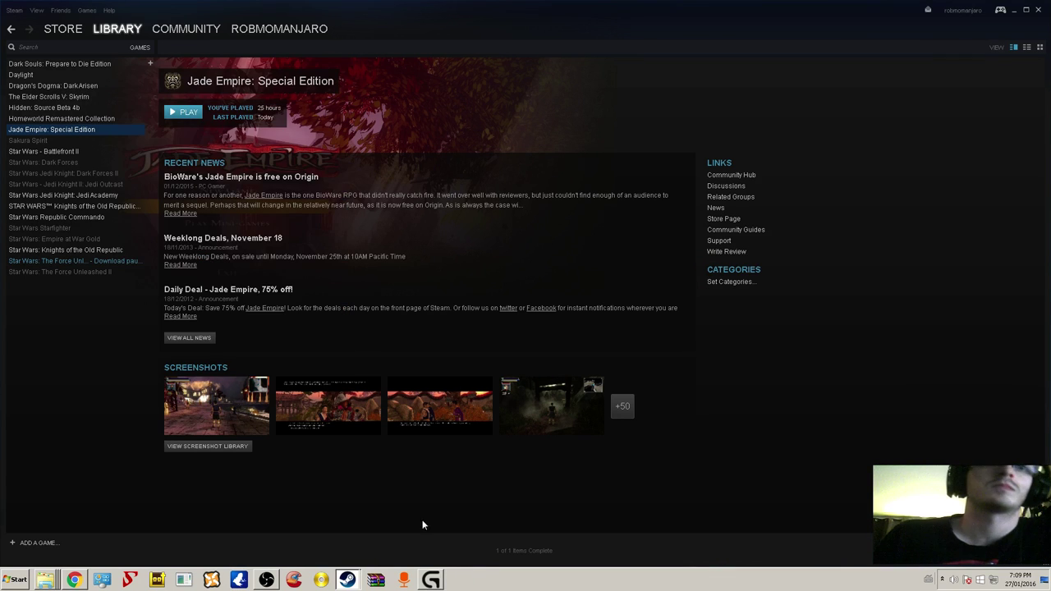
- Switch to Windows Explorer and start the Txb2Tga converter from the Mod tools-20-1 folder in Jade empire mods
left_click(46, 580)
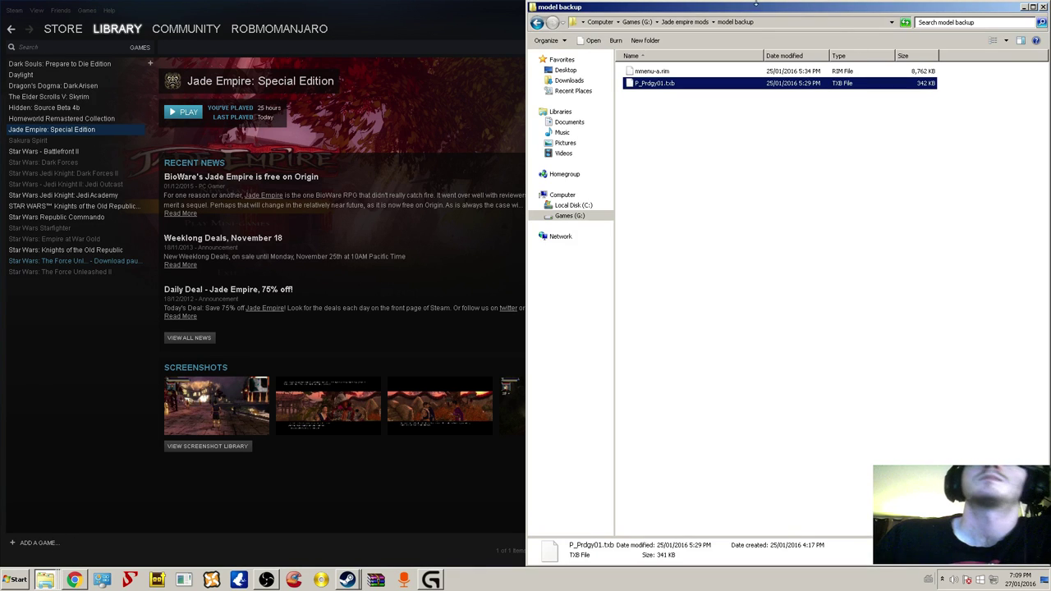
left_click(687, 22)
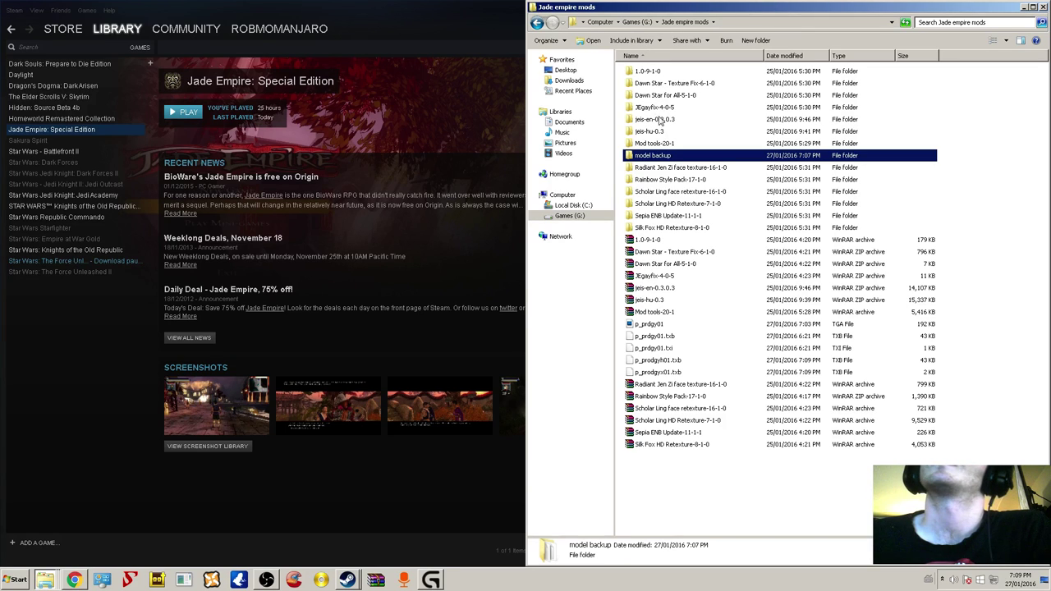
double_click(654, 144)
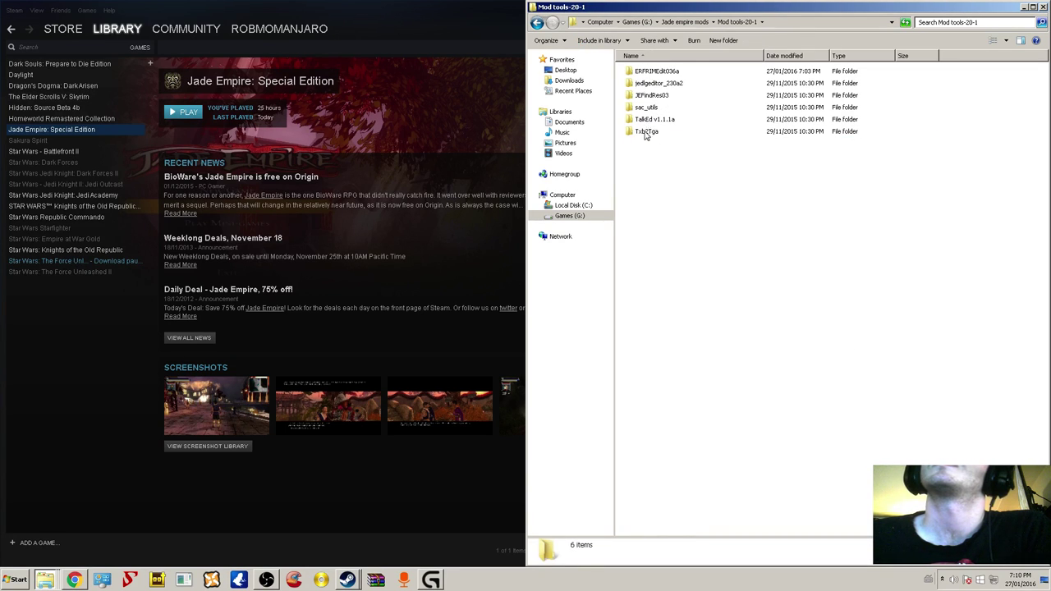
double_click(646, 132)
double_click(638, 71)
- Convert p_prodgyh01.txb to a TGA file of the same name in the Jade empire mods folder
left_click(150, 86)
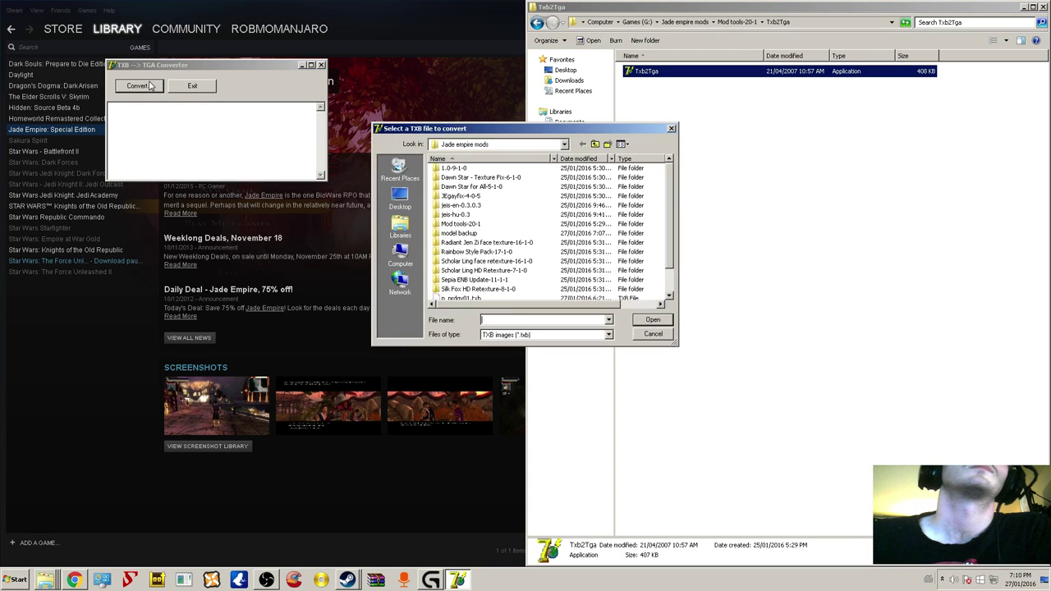
scroll(539, 272, "down", 1)
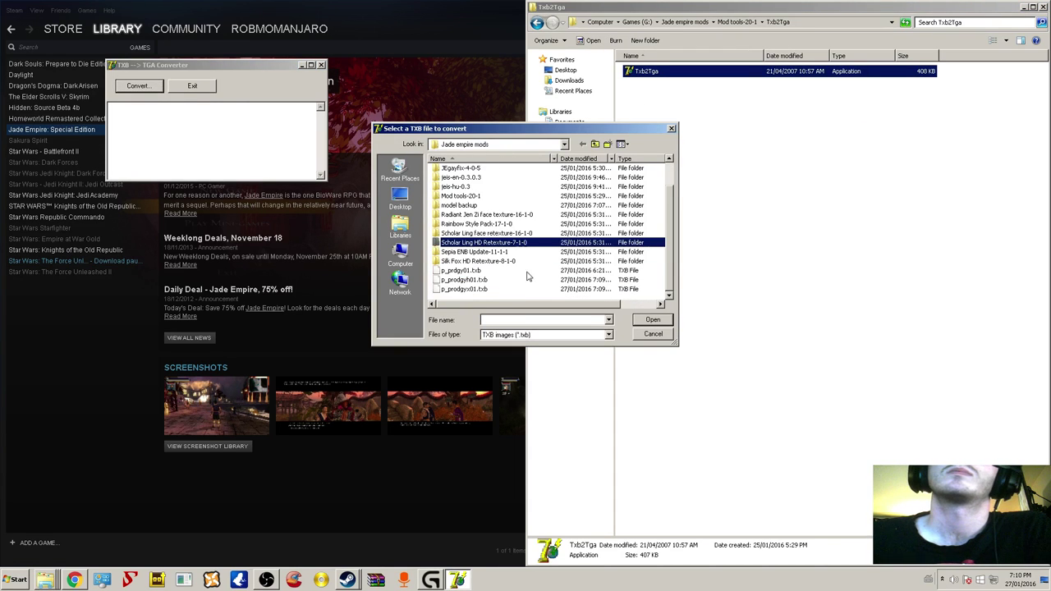
double_click(477, 287)
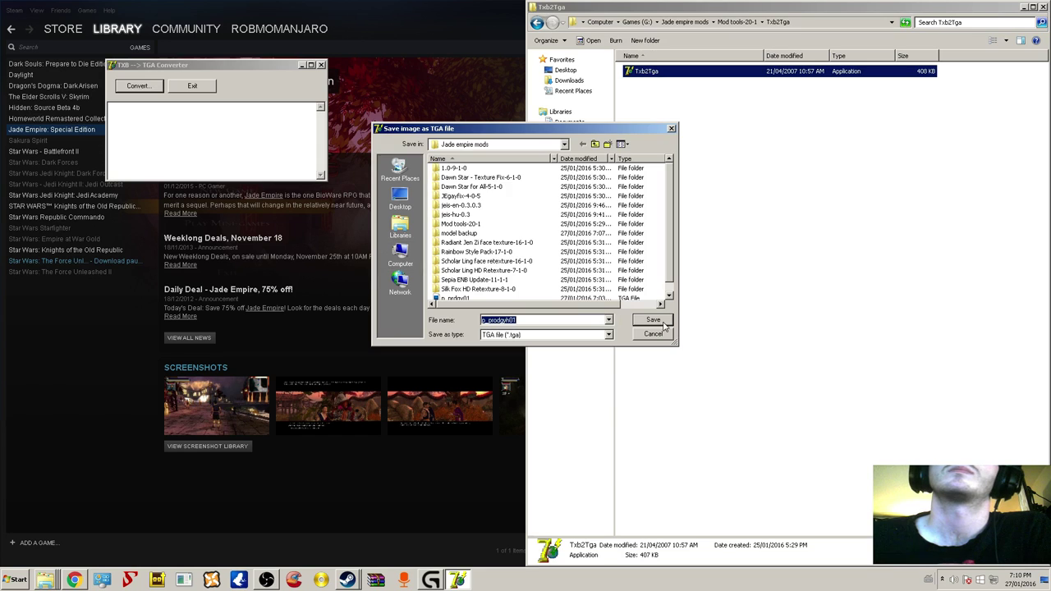
left_click(653, 320)
- Convert p_prodgyx01.txb to a TGA file of the same name in the Jade empire mods folder
left_click(146, 85)
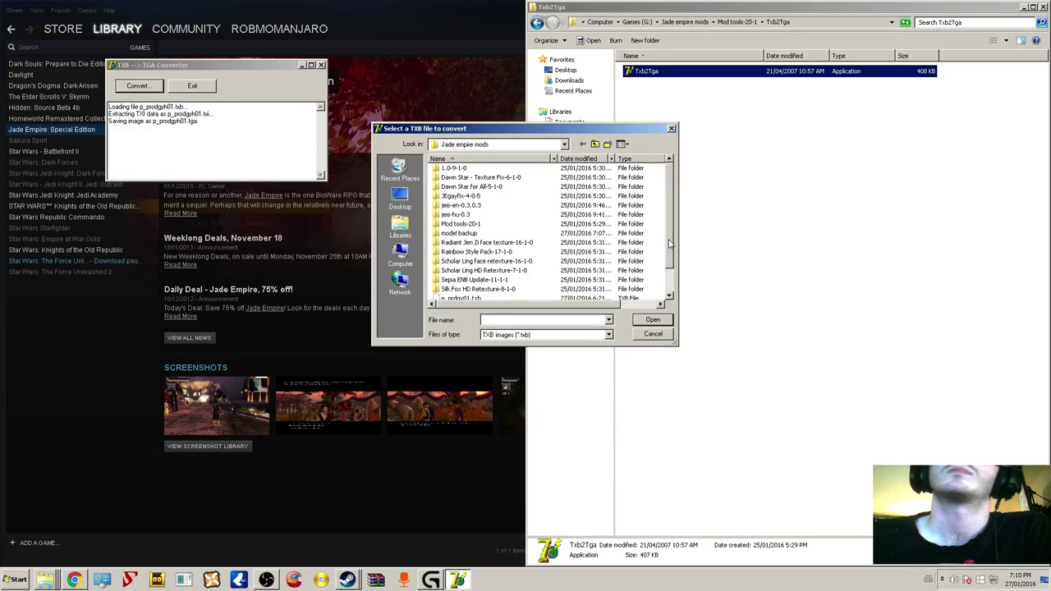
scroll(672, 271, "down", 1)
double_click(476, 289)
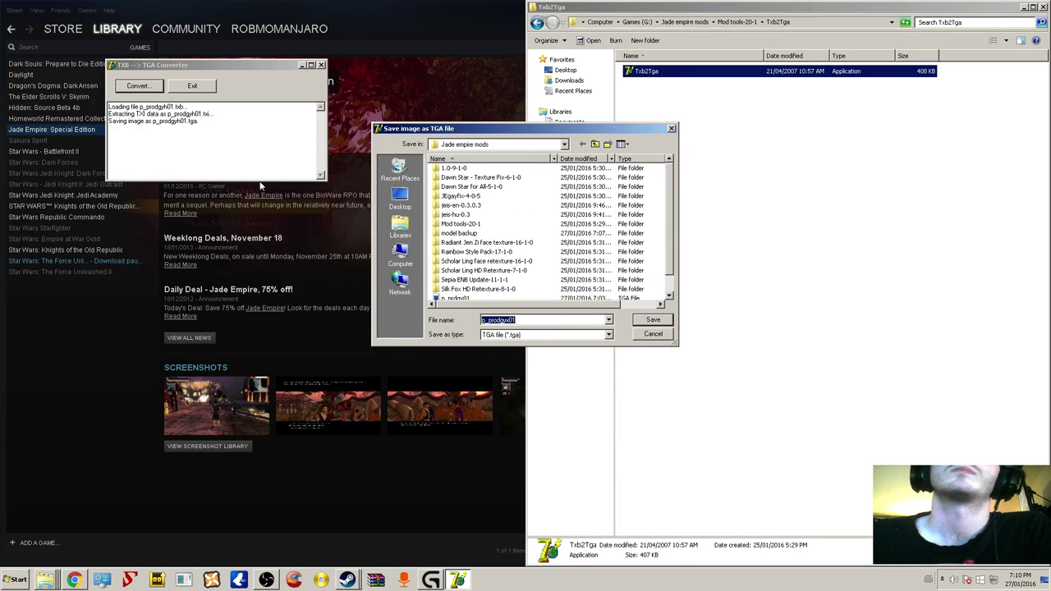
left_click(652, 320)
- Go back to the Jade empire mods folder and examine the p_prodgyh01 TGA image in Photoshop, closing it unedited
left_click(749, 21)
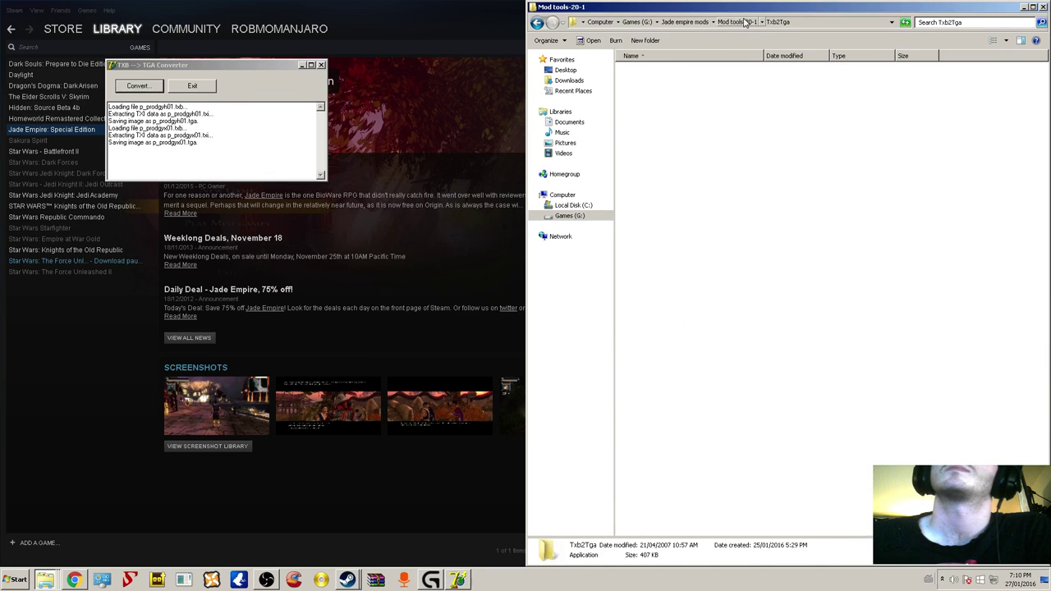
left_click(696, 21)
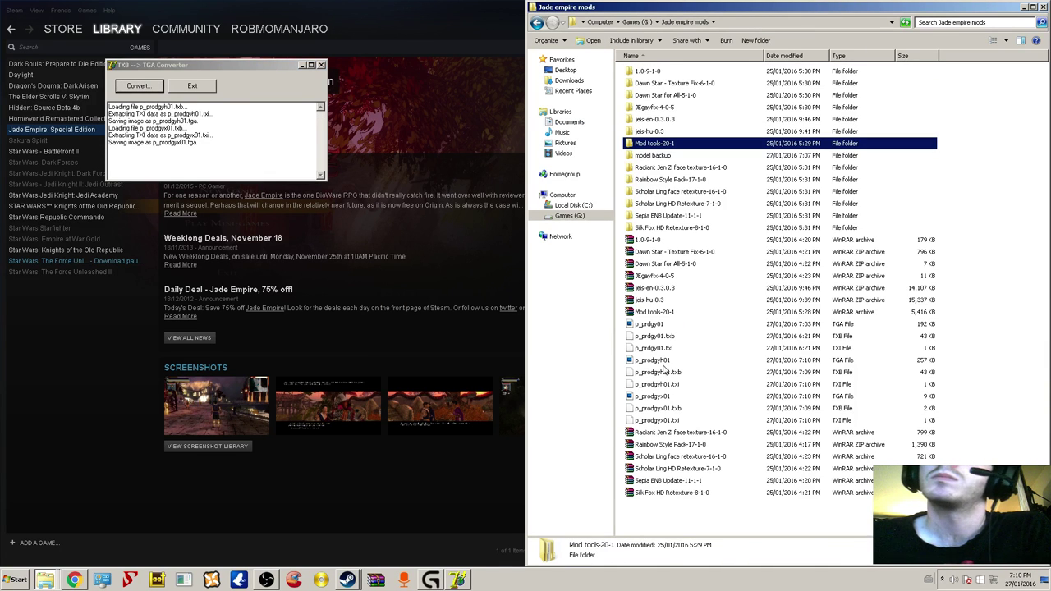
double_click(665, 360)
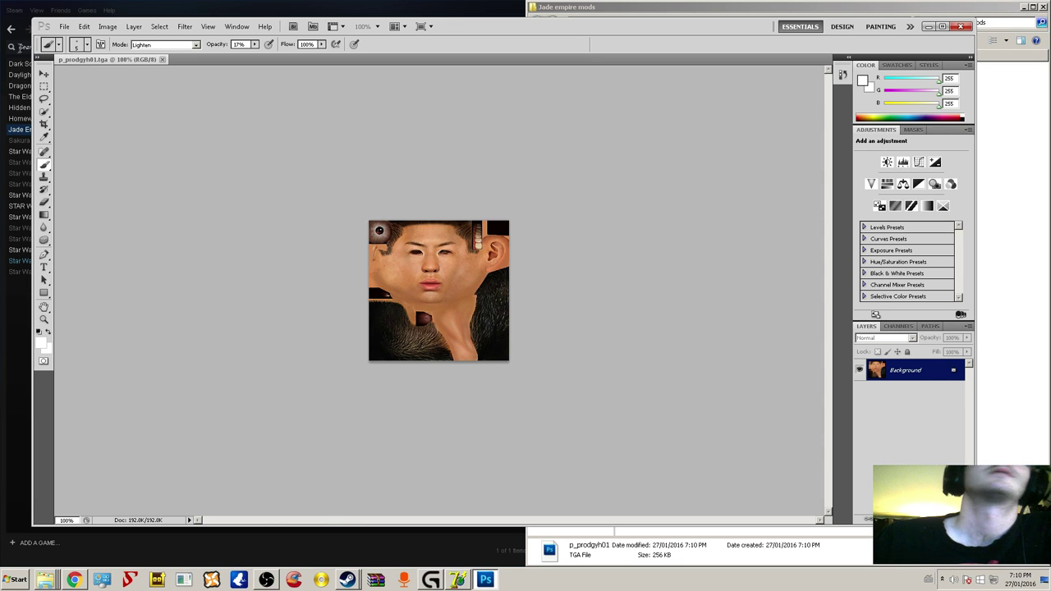
left_click(963, 24)
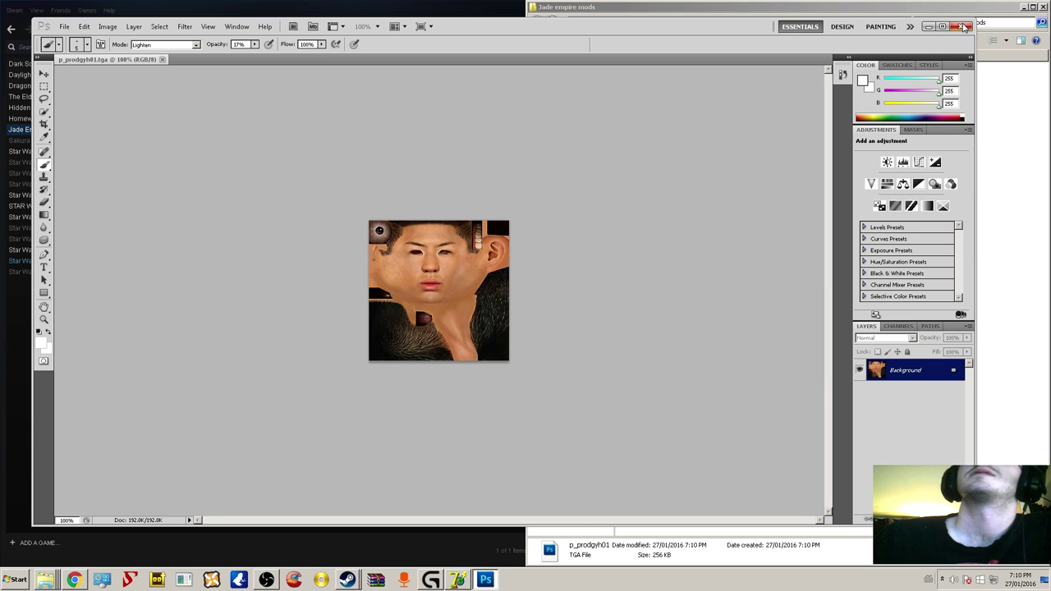
- Close the TXB to TGA converter and open the p_prodgyx01 TGA image in Photoshop
left_click(653, 397)
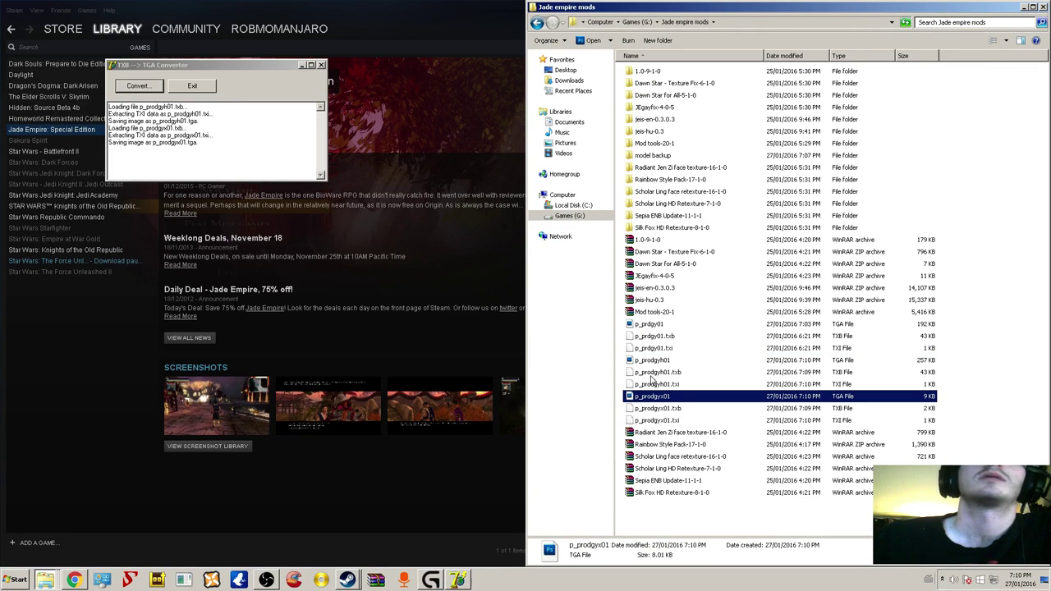
left_click(460, 580)
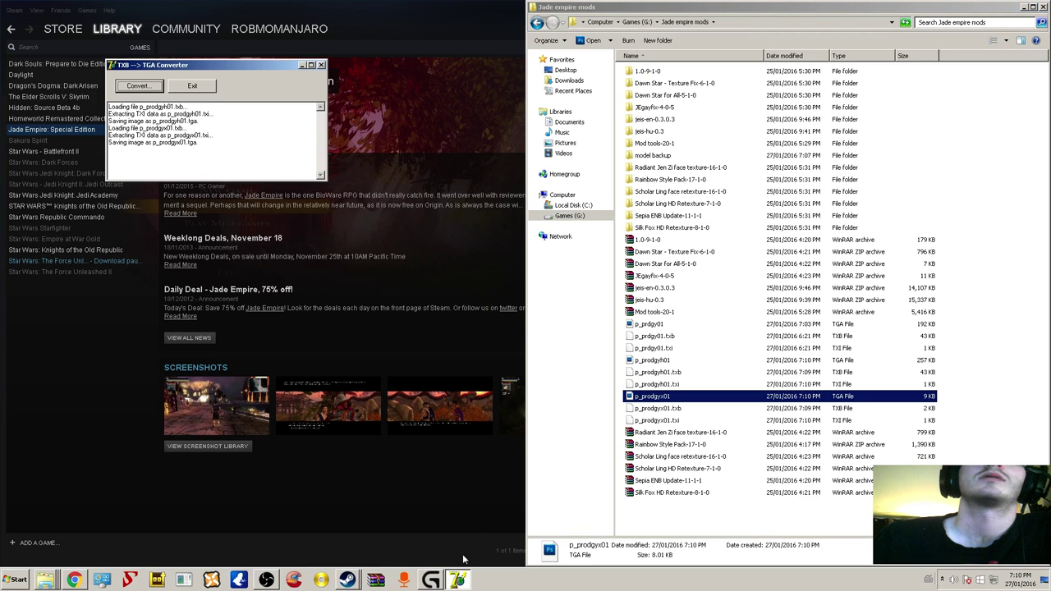
left_click(322, 64)
double_click(657, 394)
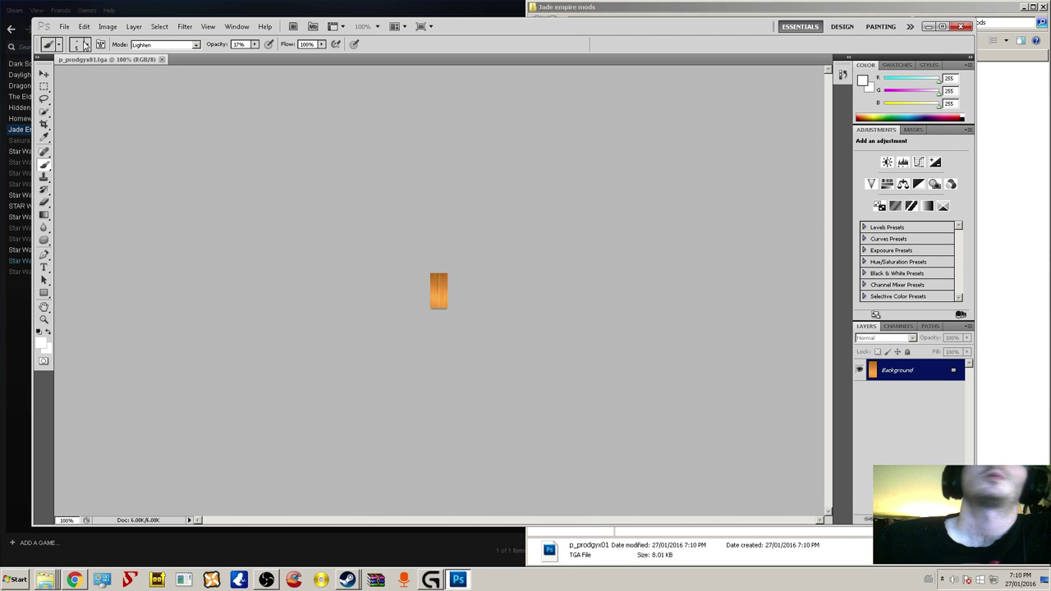
- Set the foreground colour to yellow #ffeb0a and the brush to Saturation mode at 19 px
left_click(40, 337)
left_click_drag(510, 160, 518, 154)
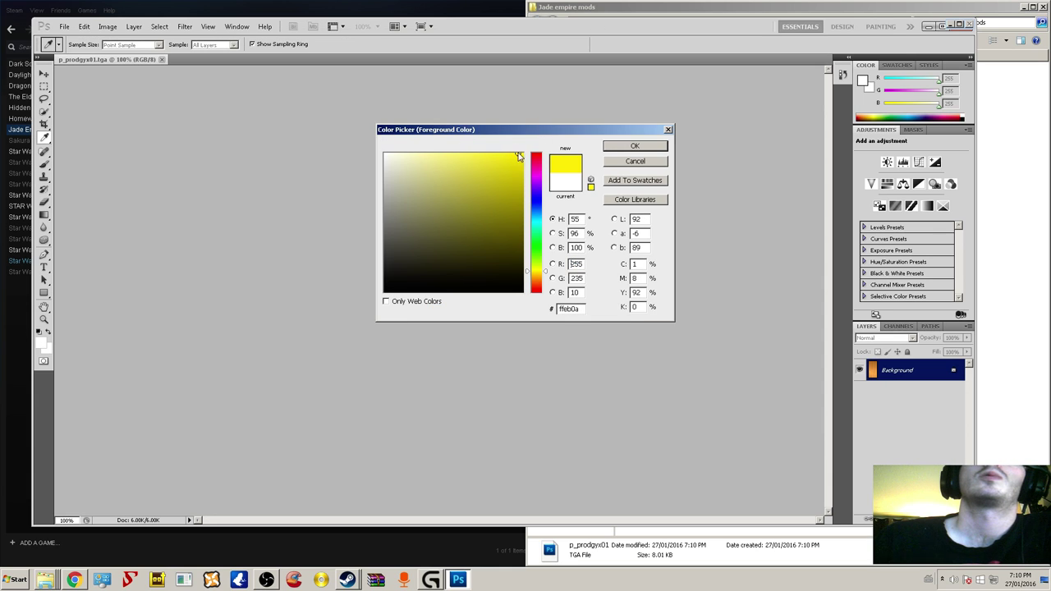
left_click(636, 147)
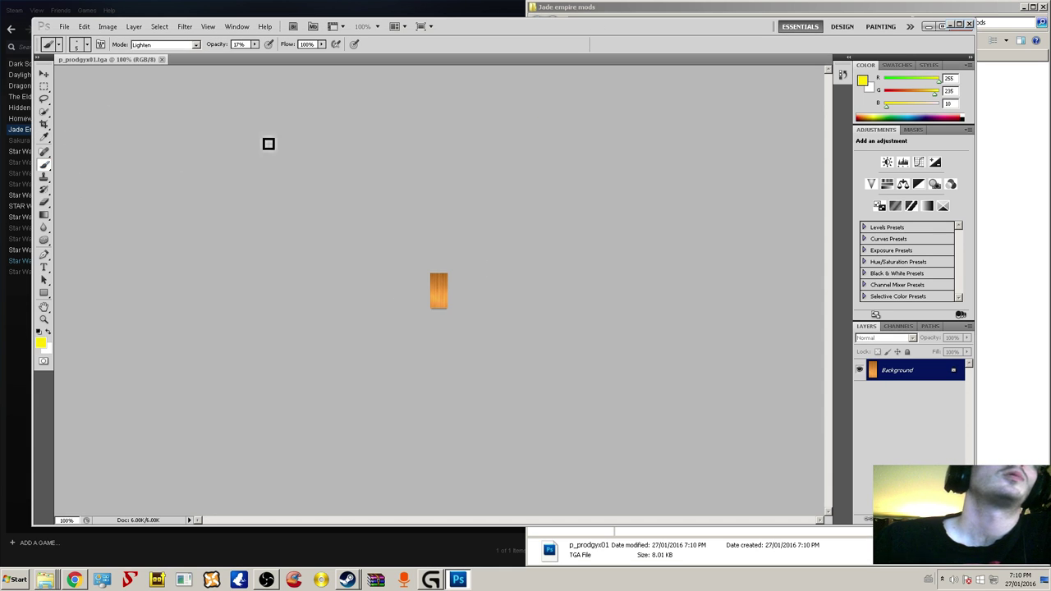
left_click(186, 47)
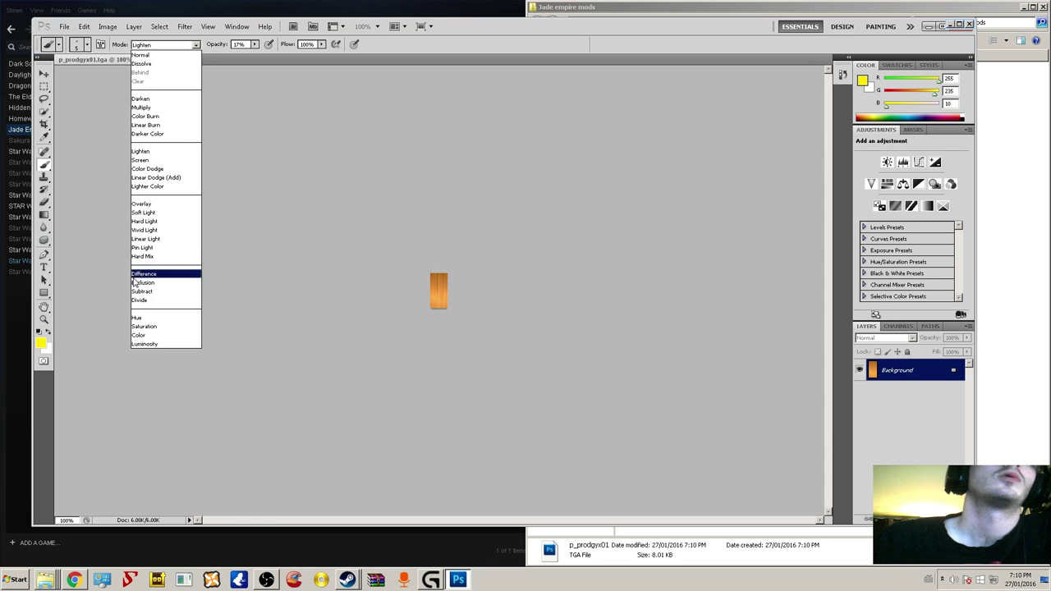
left_click(144, 327)
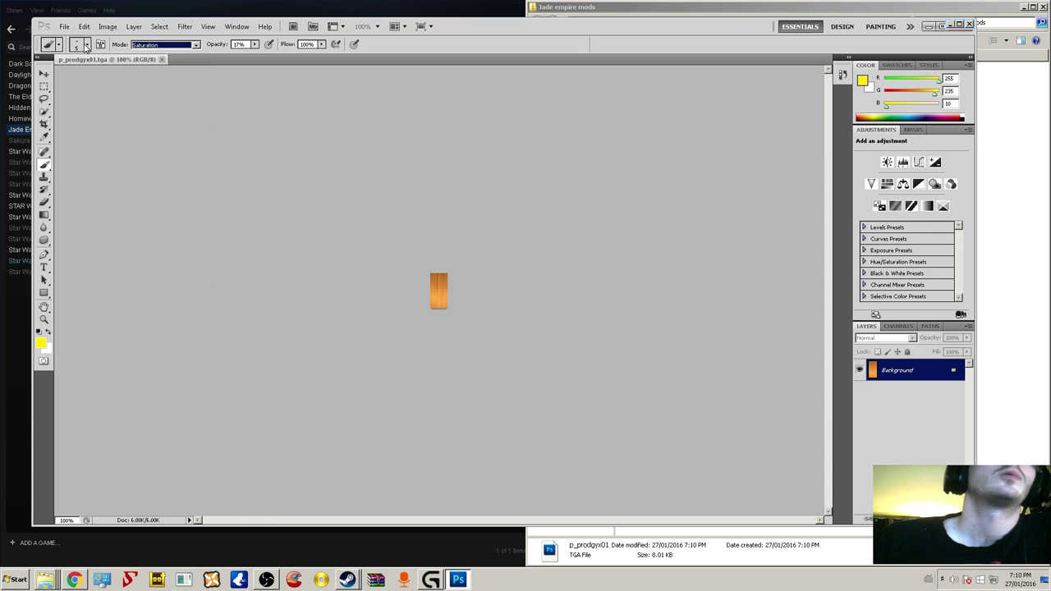
left_click(86, 46)
left_click(64, 77)
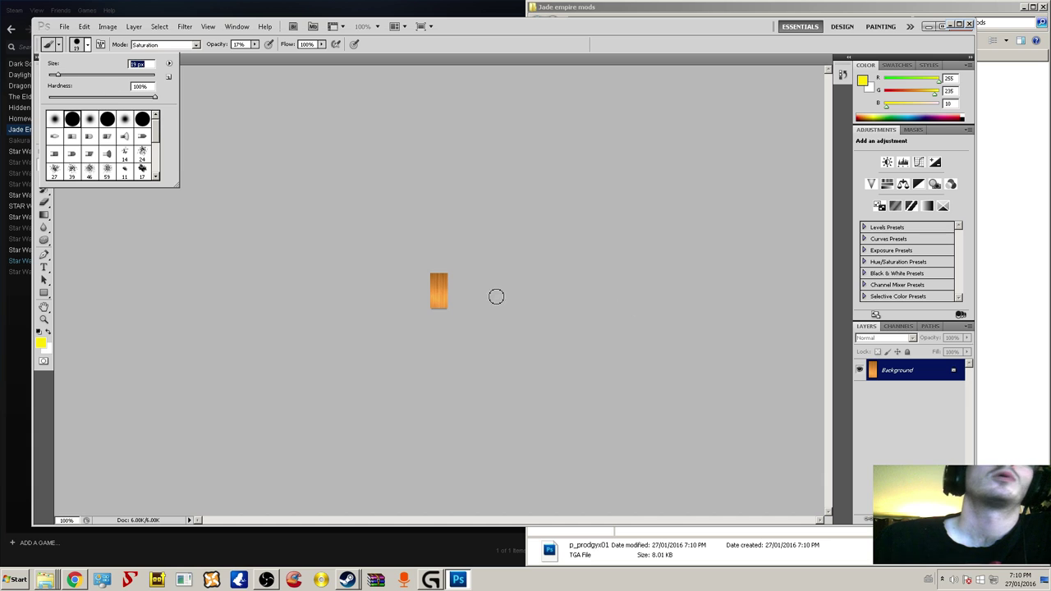
- Try painting over the p_prodgyx01 wood texture in Saturation mode and undo the brush strokes
left_click(435, 276)
mouse_move(443, 276)
left_mouse_down()
mouse_move(441, 301)
mouse_move(441, 277)
mouse_move(441, 298)
mouse_move(441, 288)
left_mouse_up()
left_click(108, 26)
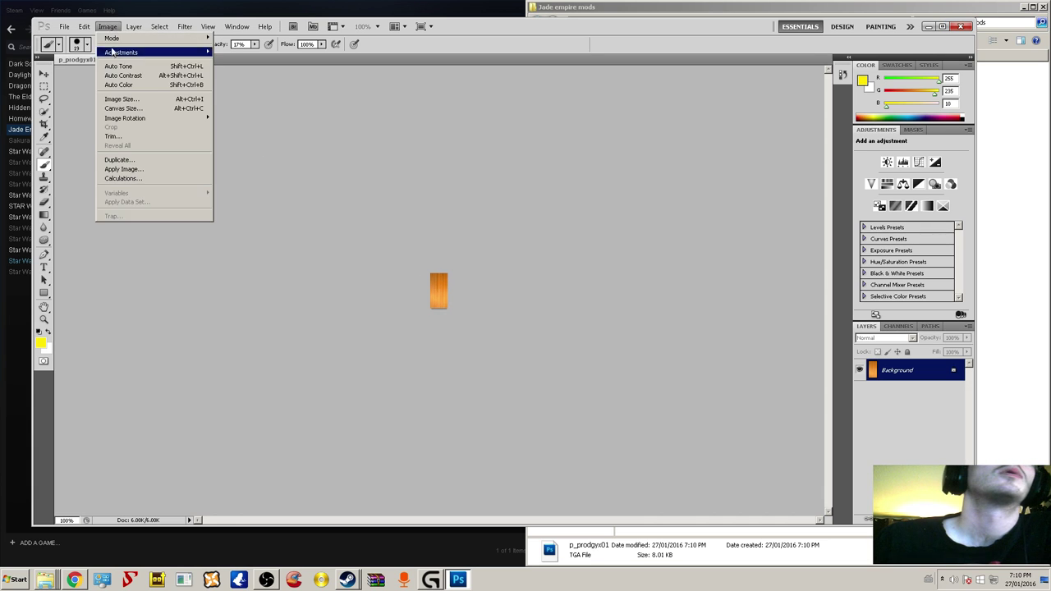
mouse_move(84, 26)
left_click(96, 58)
left_click(85, 26)
left_click(88, 56)
left_click(83, 27)
left_click(89, 56)
left_click(84, 26)
left_click(89, 56)
left_click(84, 26)
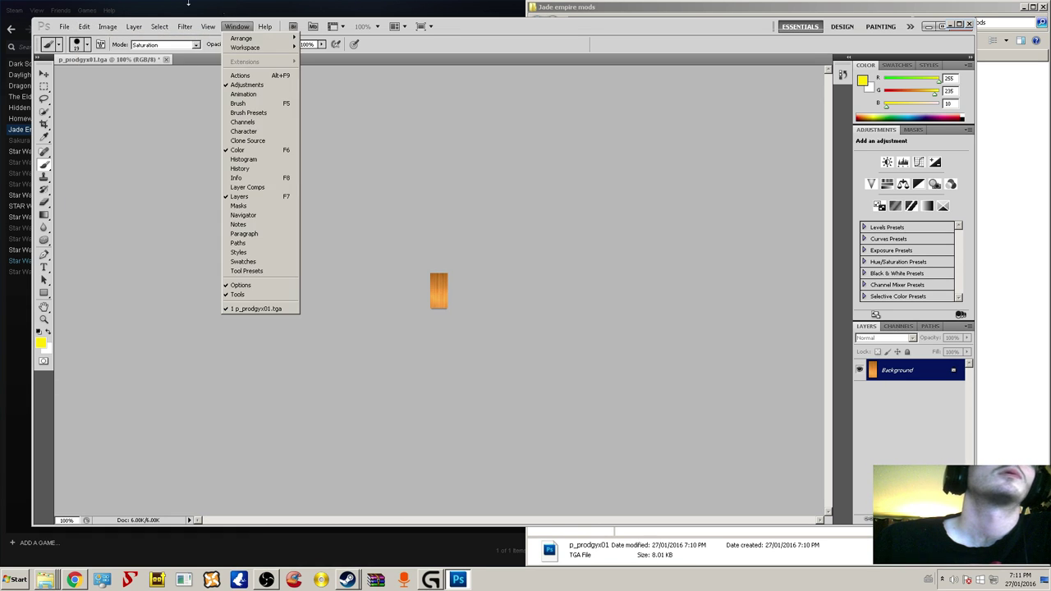
left_click(216, 78)
- Paint yellow over the whole p_prodgyx01 texture with the brush in Hue mode, raising its opacity to 52%
left_click(164, 44)
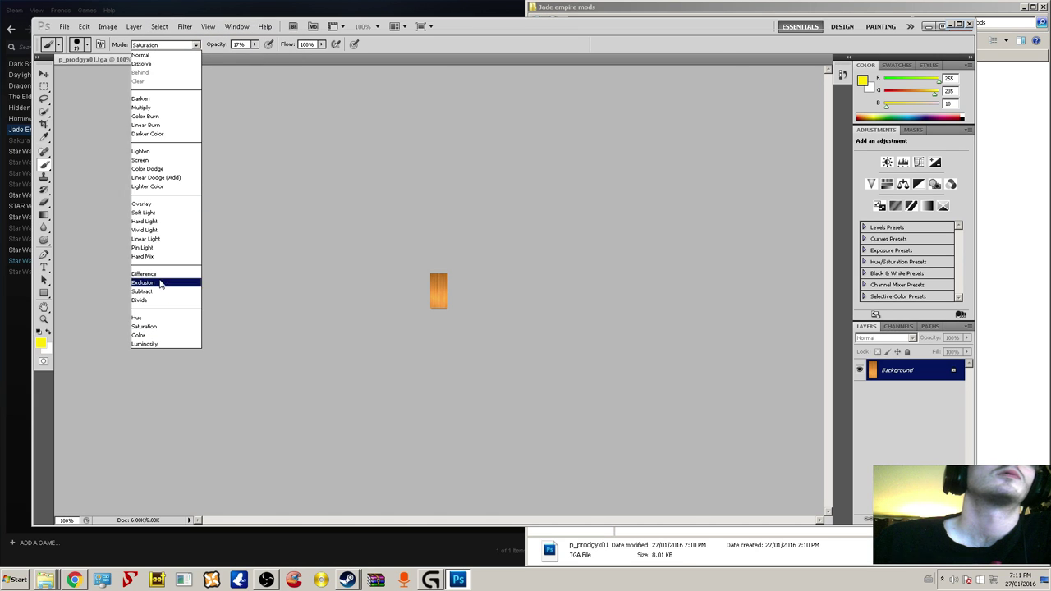
left_click(164, 314)
mouse_move(433, 310)
left_mouse_down()
mouse_move(452, 280)
mouse_move(440, 273)
mouse_move(434, 299)
mouse_move(443, 285)
left_mouse_up()
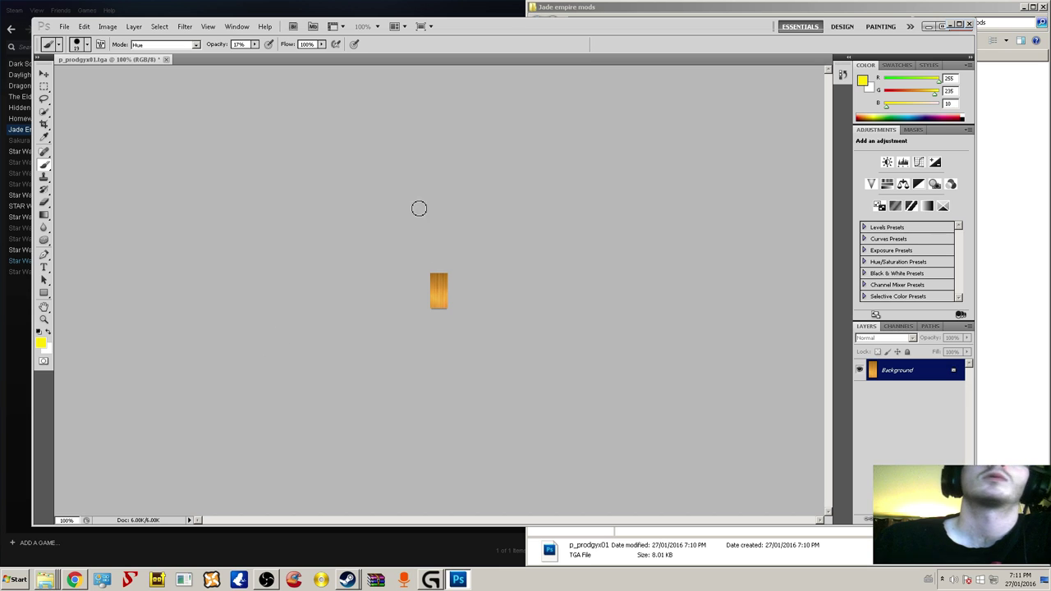
left_click(255, 45)
left_click_drag(252, 52, 278, 56)
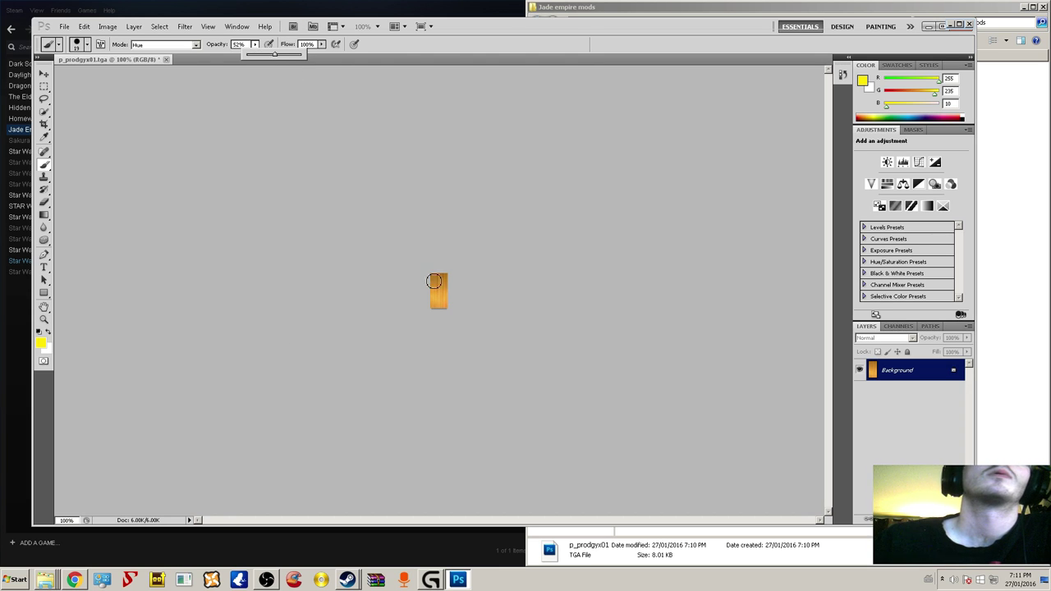
left_click(435, 279)
mouse_move(435, 272)
left_mouse_down()
mouse_move(439, 313)
mouse_move(443, 272)
mouse_move(448, 311)
mouse_move(441, 279)
left_mouse_up()
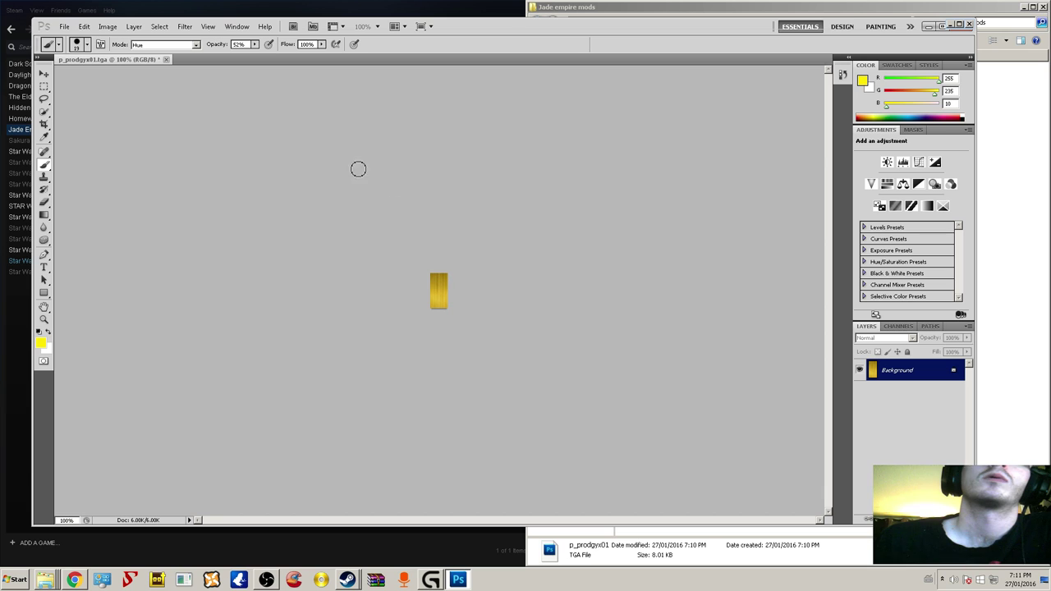
- Change the foreground colour to pure yellow #ffea00 and paint over the p_prodgyx01 texture again
left_click(41, 342)
left_click_drag(516, 157, 522, 153)
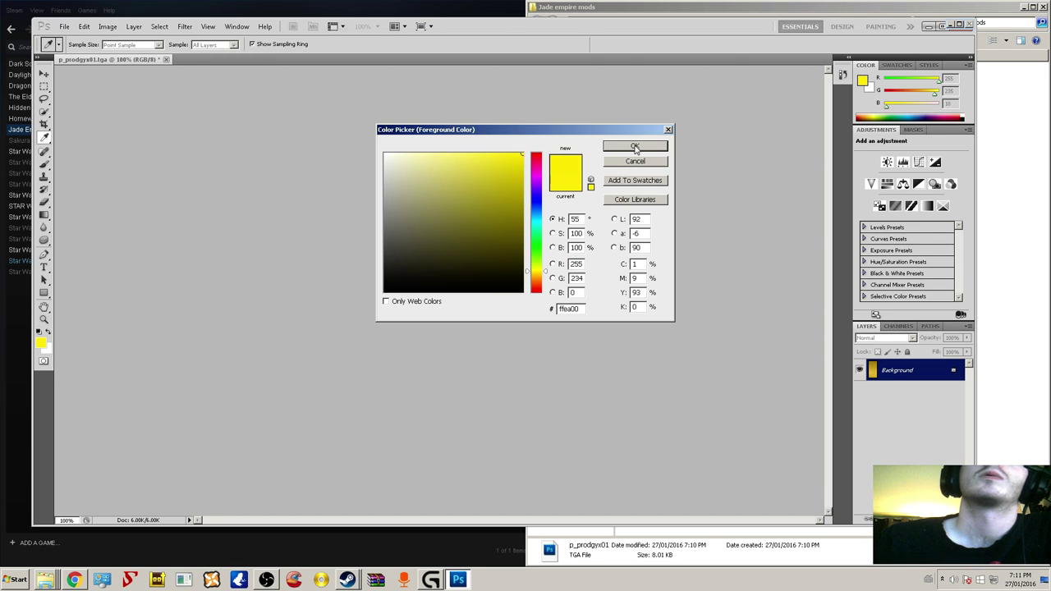
left_click(635, 145)
mouse_move(442, 296)
left_mouse_down()
mouse_move(432, 260)
mouse_move(446, 278)
mouse_move(439, 321)
mouse_move(432, 272)
mouse_move(451, 268)
mouse_move(425, 282)
left_mouse_up()
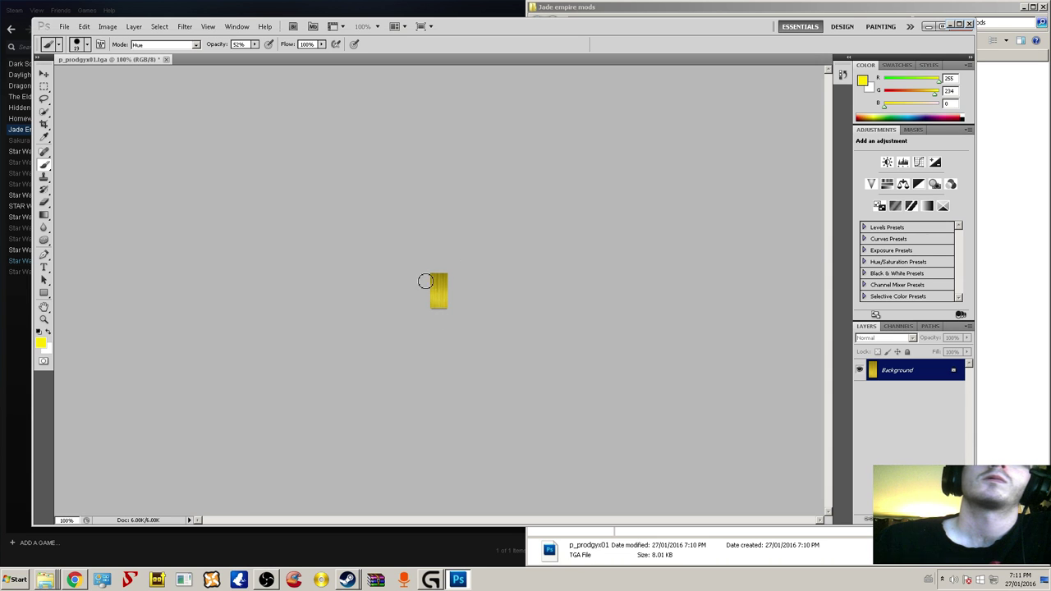
- Save the p_prodgyx01 texture, save it again as a 32 bits/pixel Targa over the existing file, and close Photoshop
left_click(65, 26)
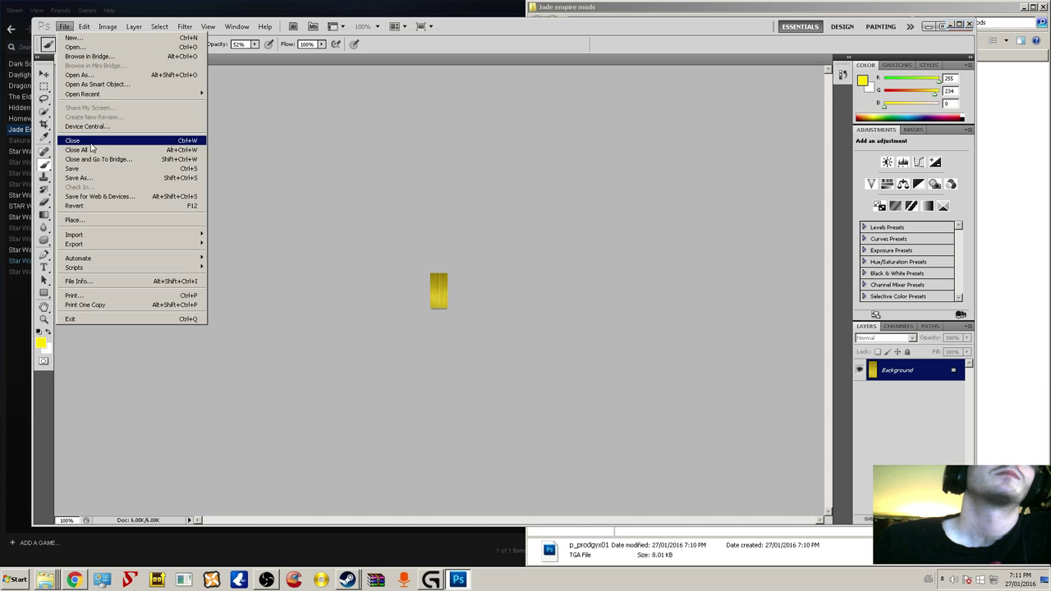
left_click(88, 169)
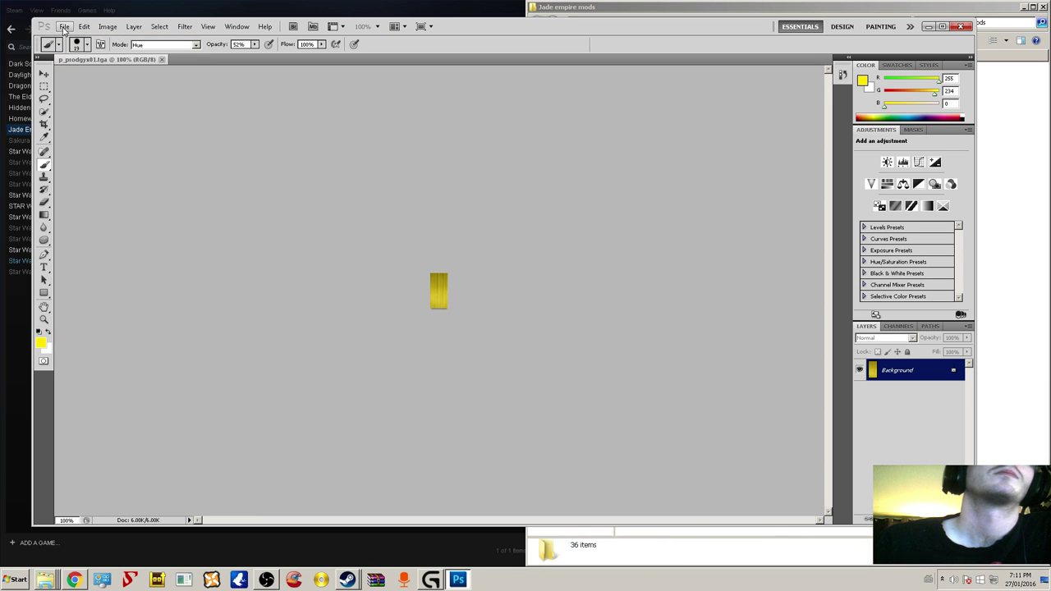
left_click(64, 27)
left_click(81, 177)
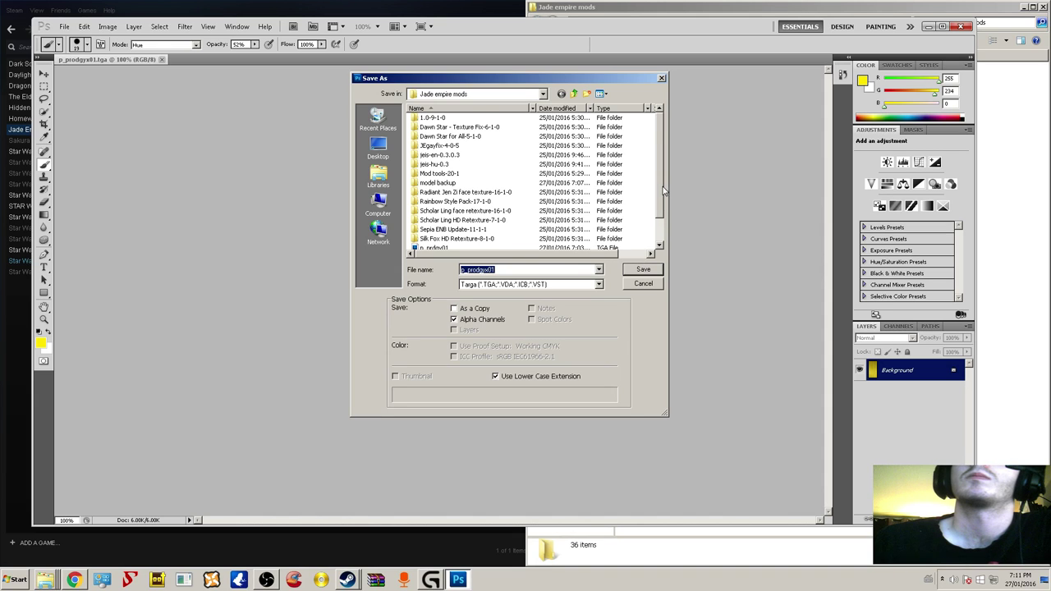
scroll(664, 191, "down", 1)
left_click(643, 270)
left_click(480, 215)
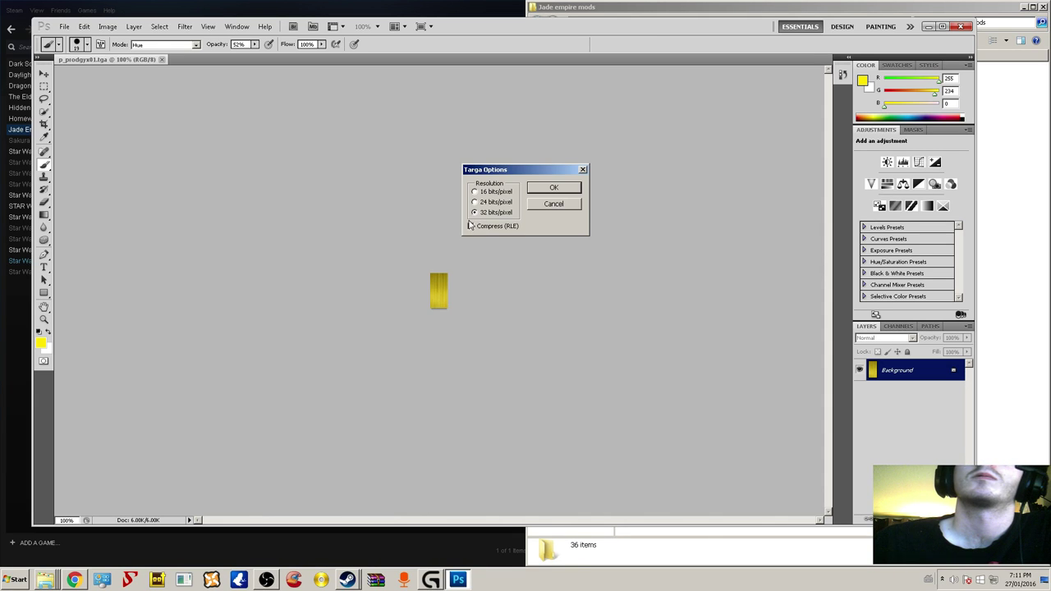
left_click(472, 227)
left_click(565, 187)
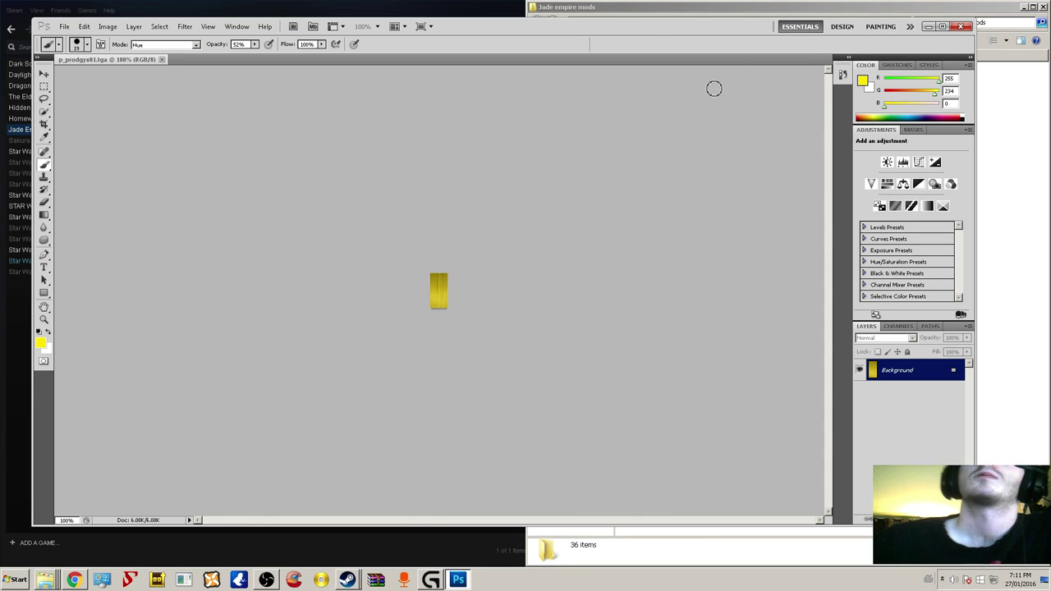
left_click(960, 25)
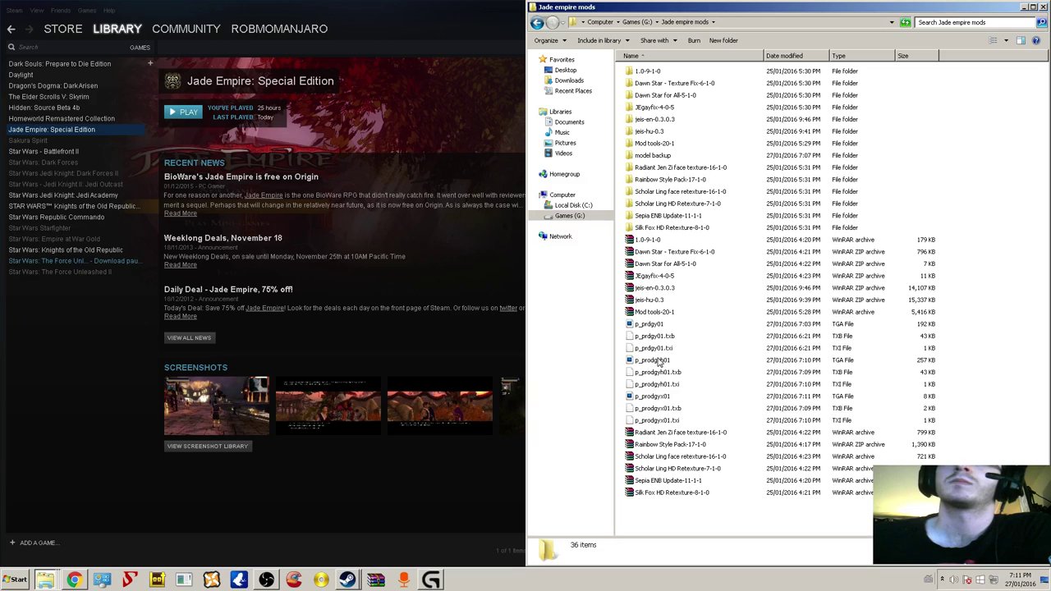
- Open the p_prdgy01 TGA texture from the Jade empire mods folder in Photoshop at 300% zoom
left_click(654, 325)
key("Return")
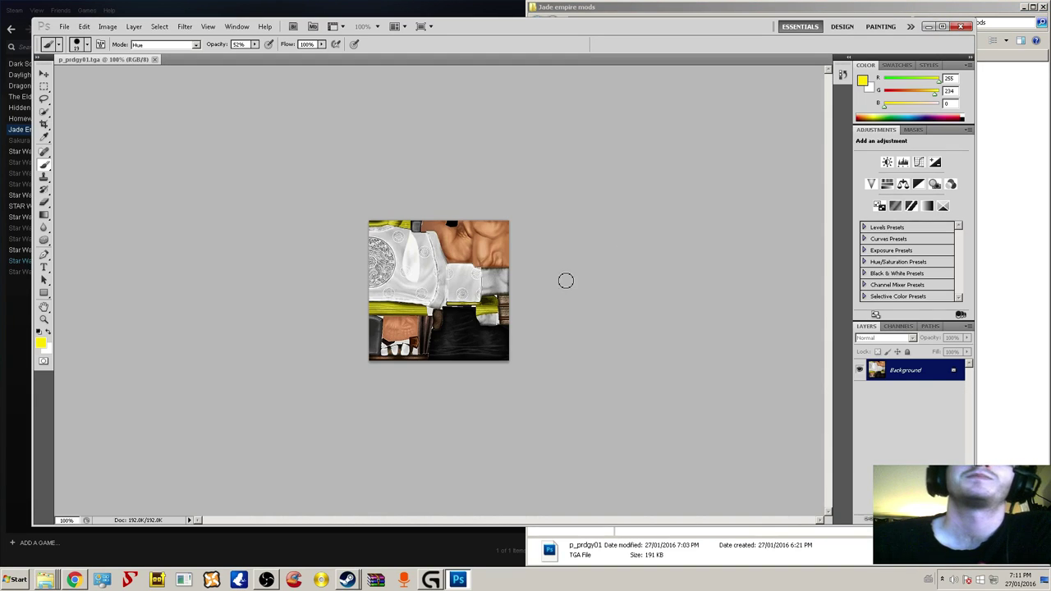
left_click(45, 320)
left_click(432, 305)
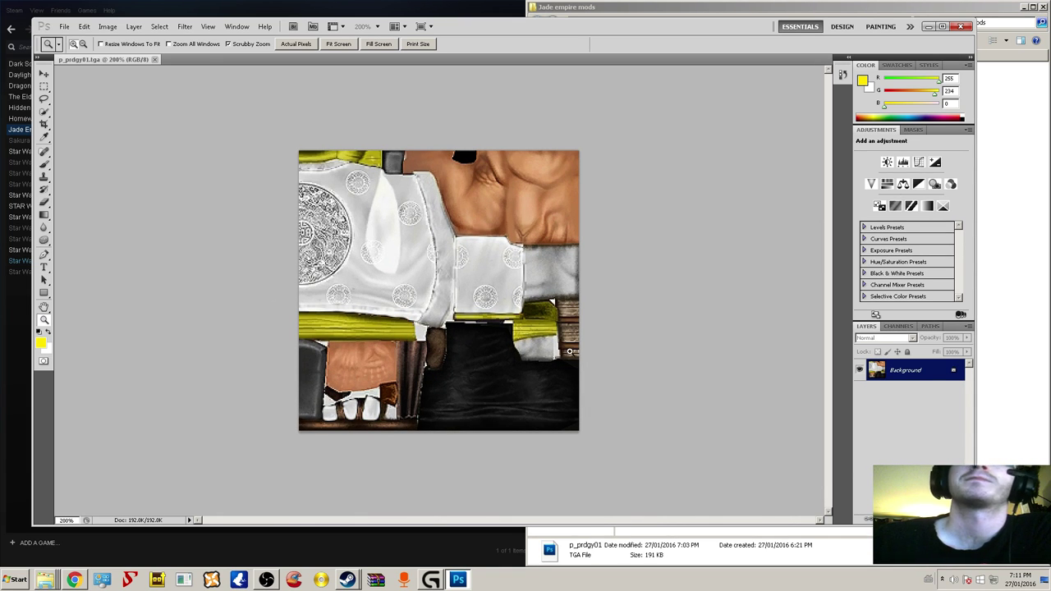
left_click(457, 355)
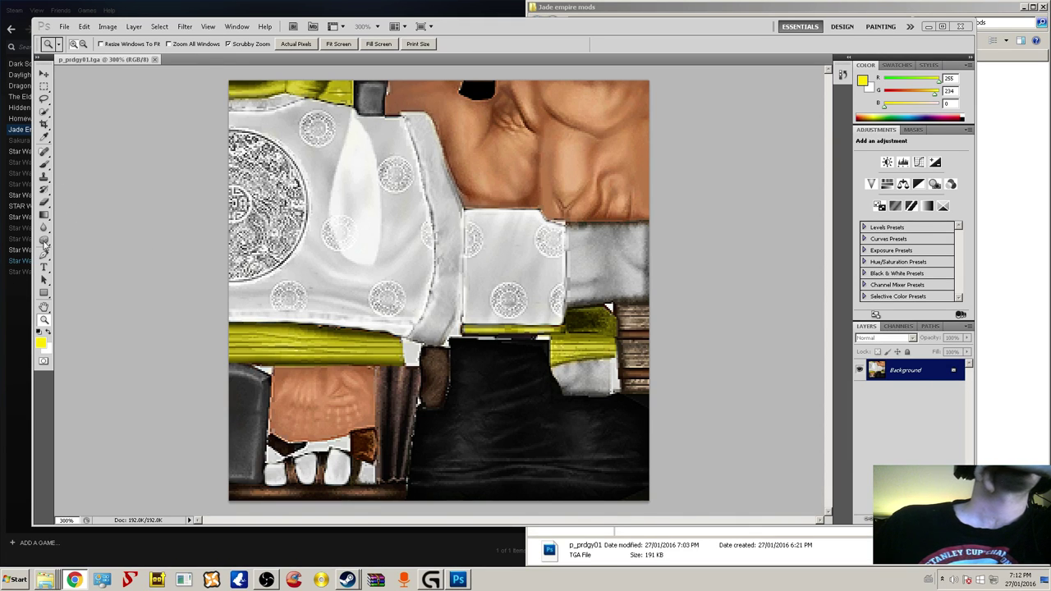
- Select the Brush tool in Hue mode and set the foreground colour to near-white #fdfdfd
left_click(45, 164)
left_click(196, 43)
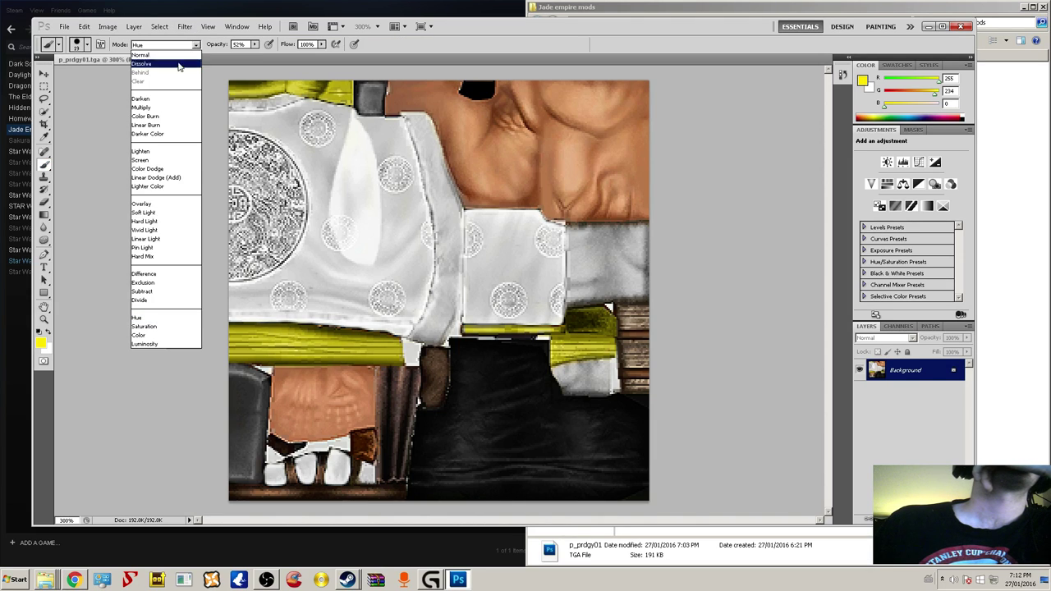
left_click(164, 317)
left_click(47, 344)
mouse_move(508, 179)
left_mouse_down()
mouse_move(527, 152)
mouse_move(382, 153)
left_mouse_up()
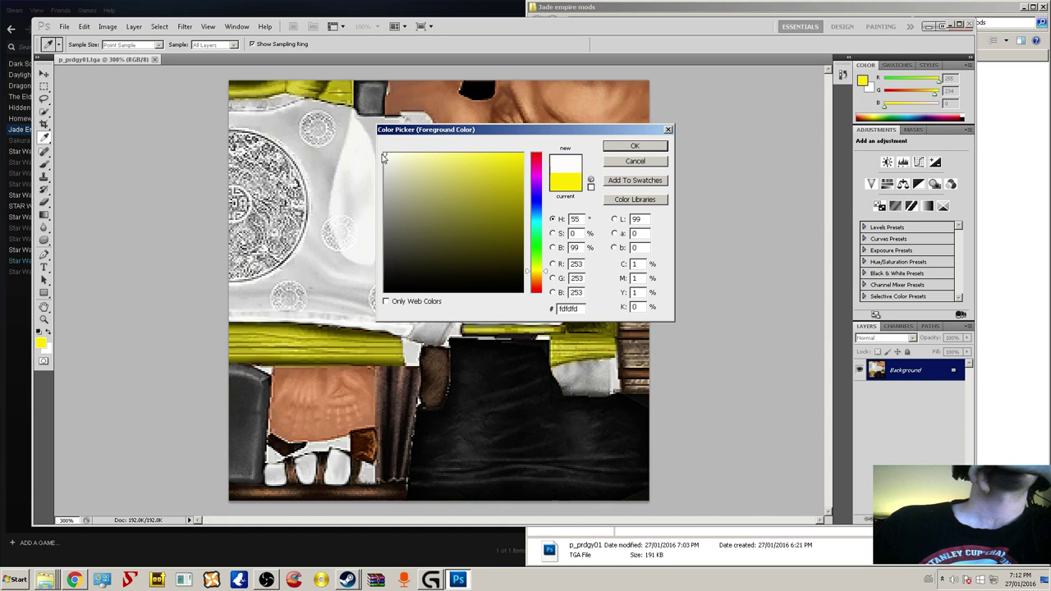
left_click(616, 147)
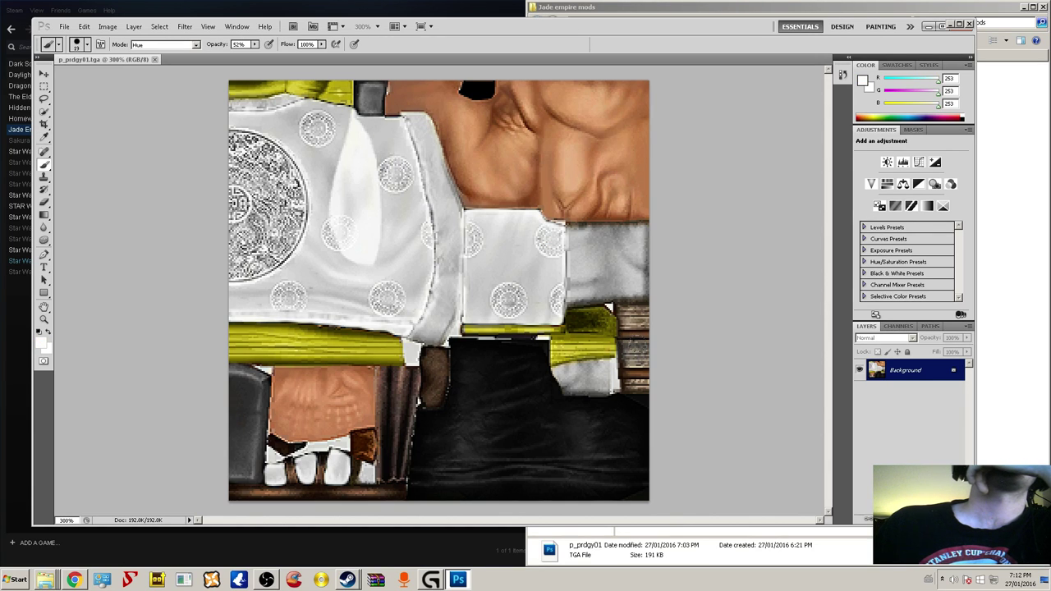
- Reduce the brush size to 10 px and paint the brown pleated strips of the p_prdgy01 texture grey in Hue mode
left_click(87, 45)
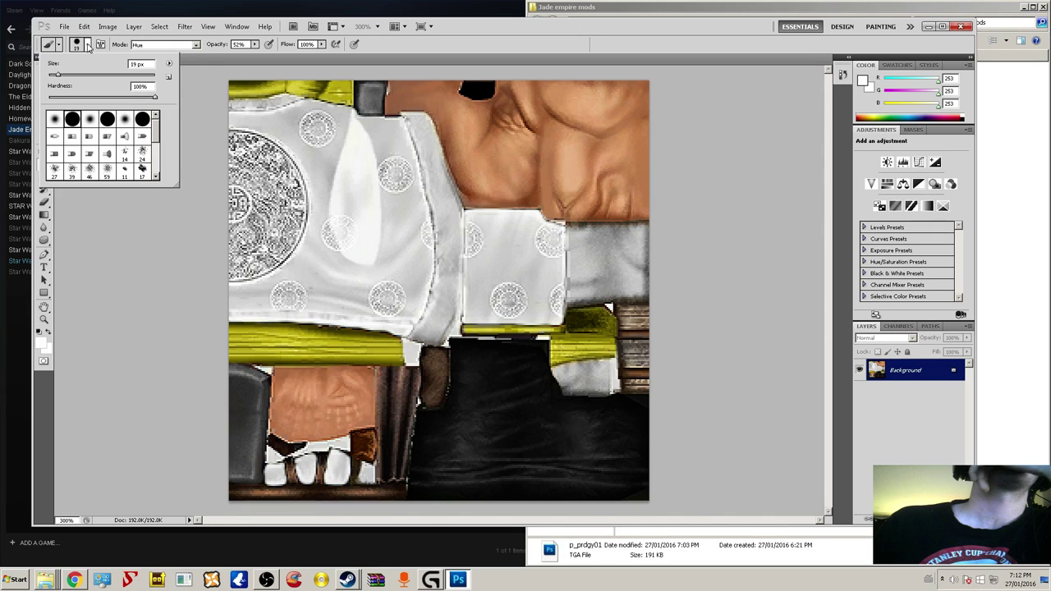
right_click(88, 47)
key("Escape")
left_click(87, 46)
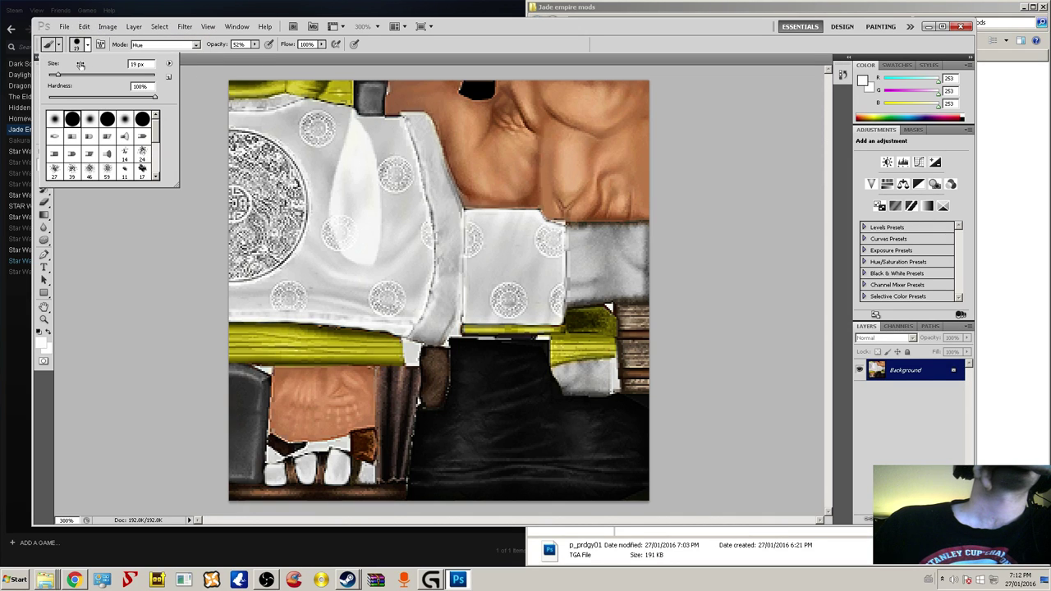
left_click_drag(59, 76, 54, 77)
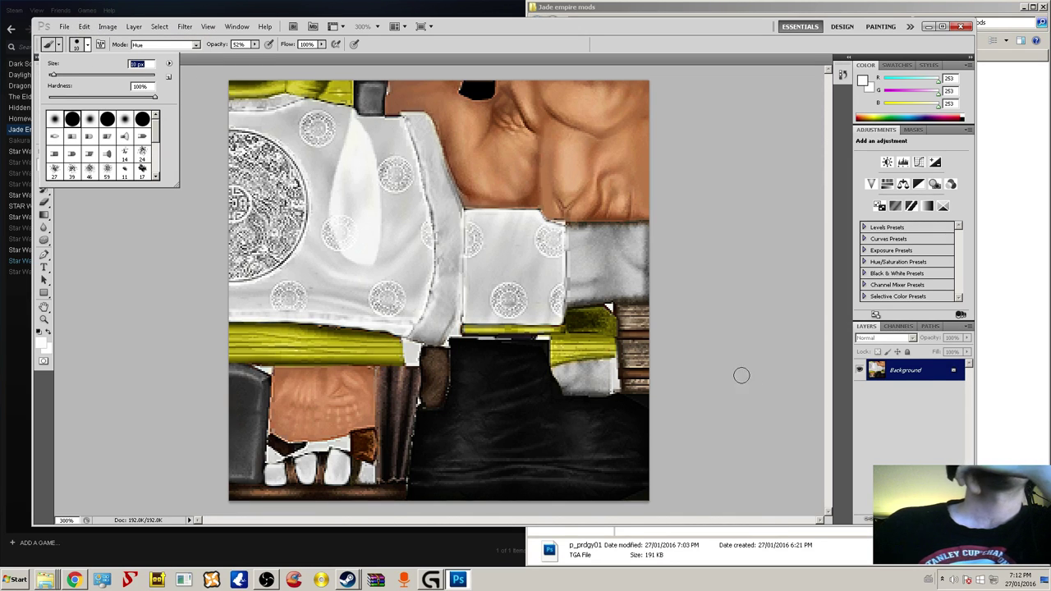
left_click(634, 305)
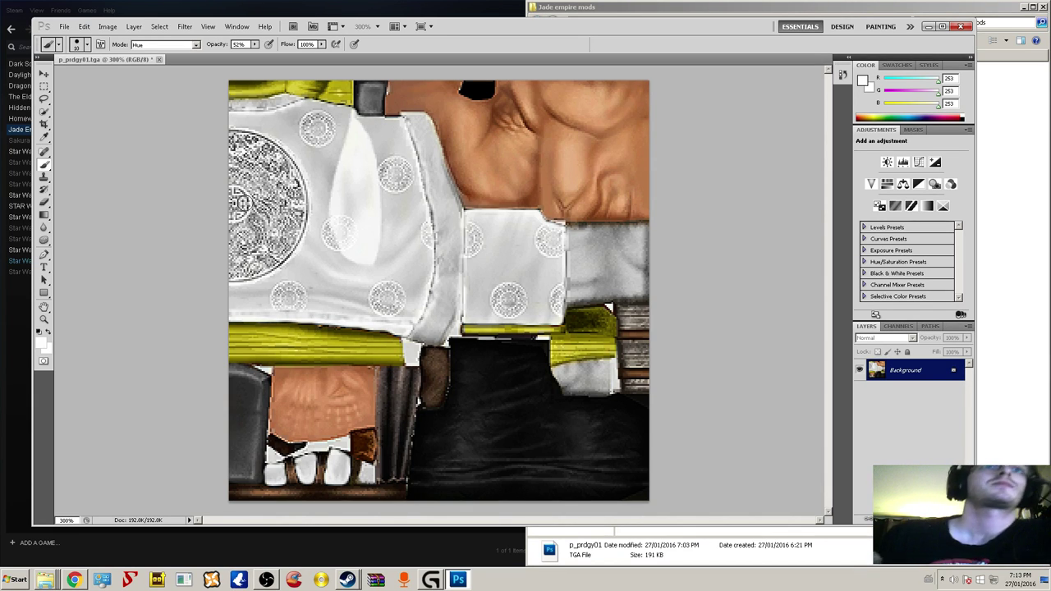
left_click(132, 28)
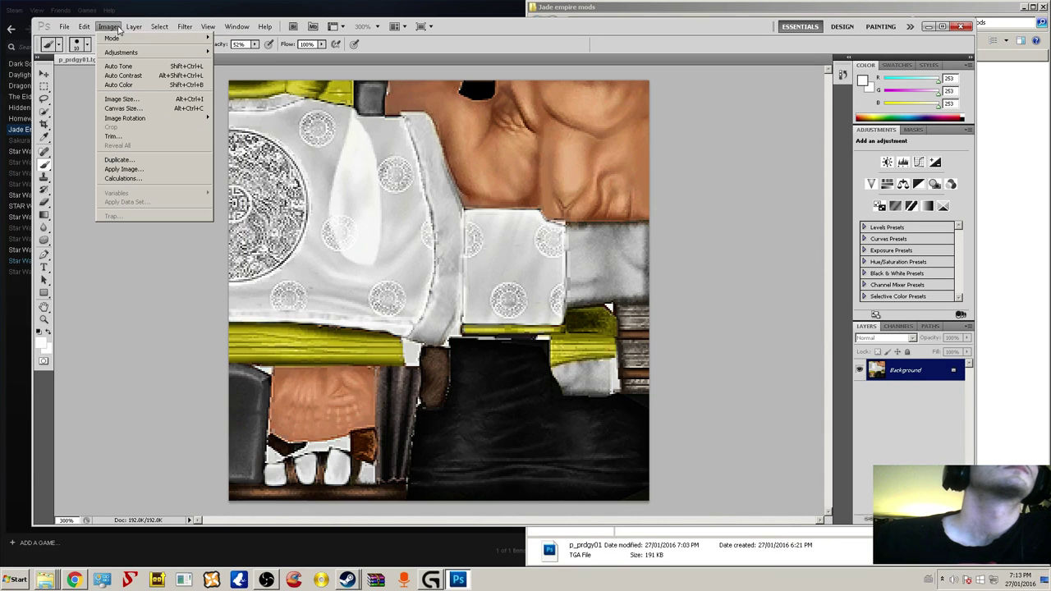
left_click(45, 166)
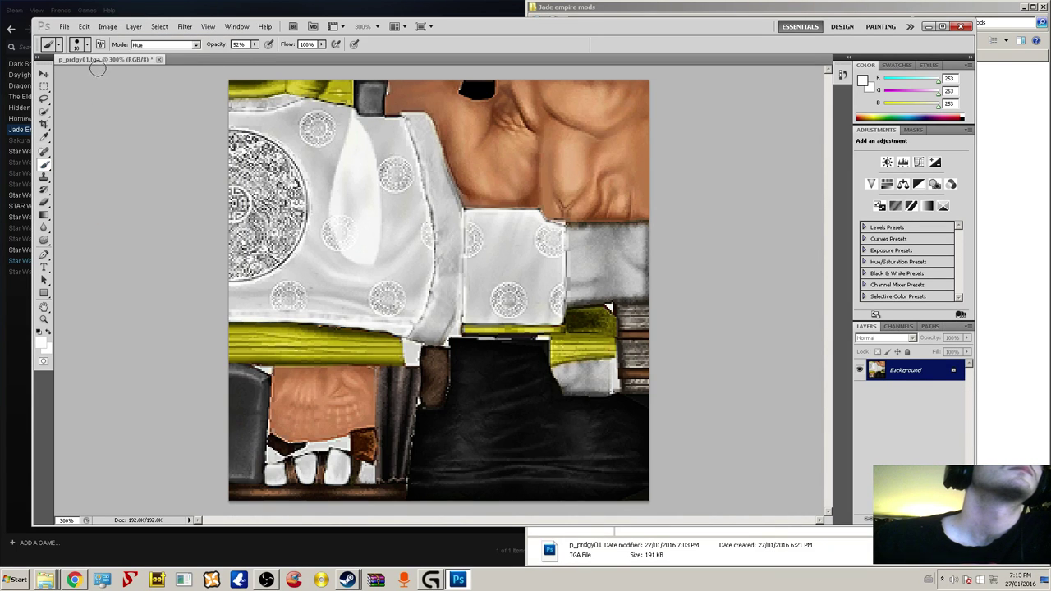
- Change the brush mode to Lighten and paint the dark pleated strip beside the palm near-white
left_click(171, 45)
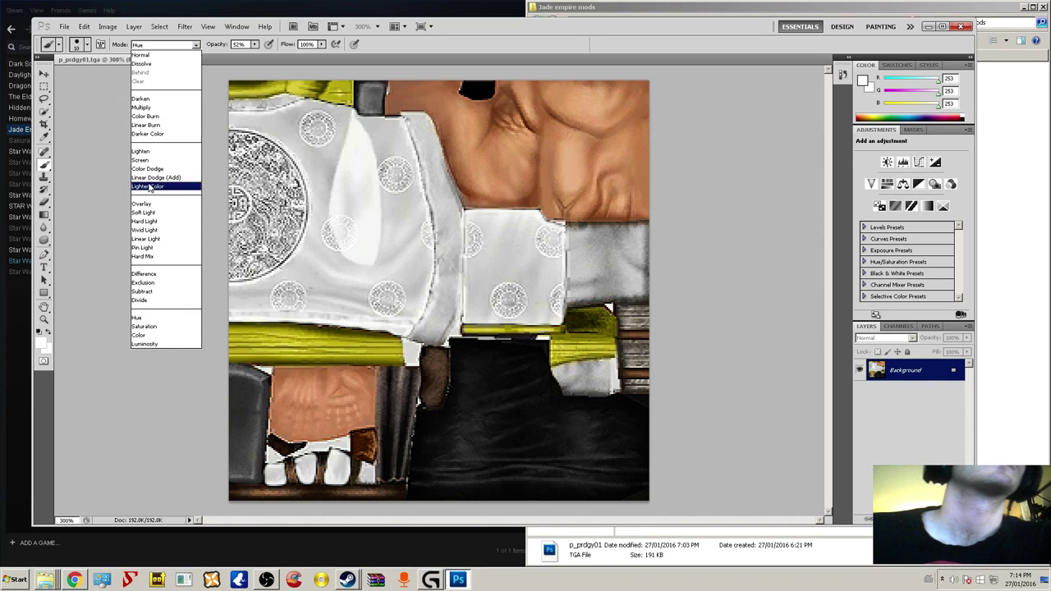
left_click(138, 151)
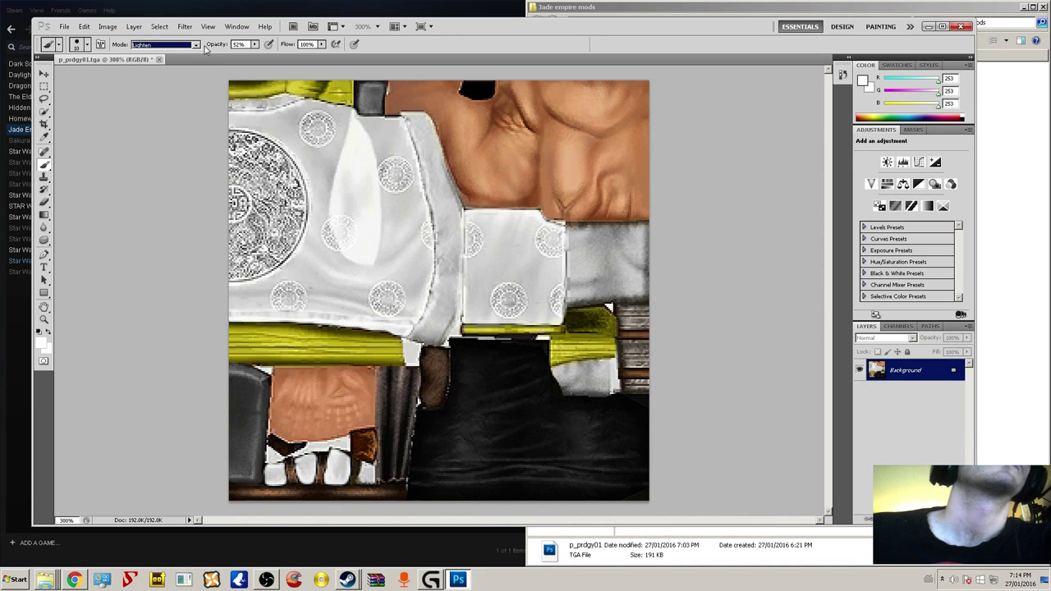
left_click(385, 373)
mouse_move(385, 374)
left_mouse_down()
mouse_move(412, 377)
mouse_move(396, 466)
mouse_move(385, 473)
mouse_move(386, 383)
mouse_move(385, 443)
mouse_move(400, 387)
mouse_move(384, 474)
mouse_move(399, 473)
mouse_move(392, 436)
mouse_move(410, 380)
mouse_move(382, 473)
left_mouse_up()
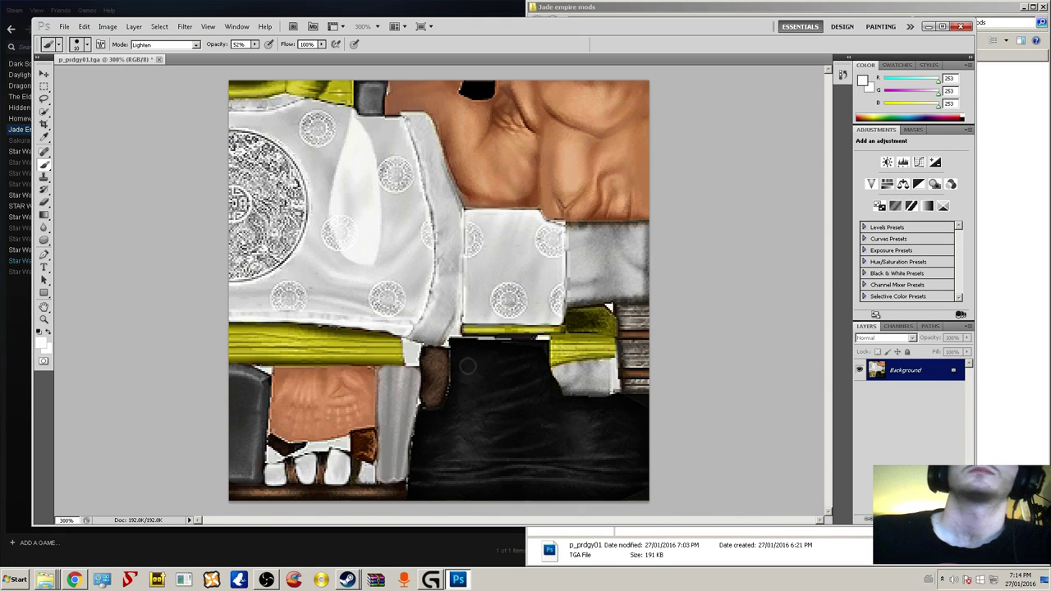
left_click(110, 27)
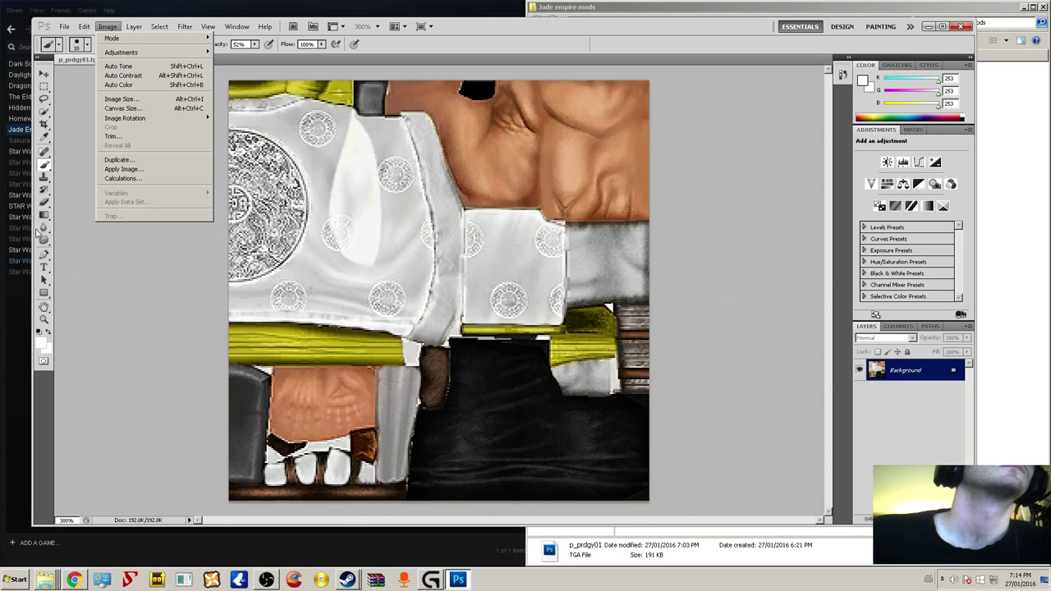
mouse_move(136, 28)
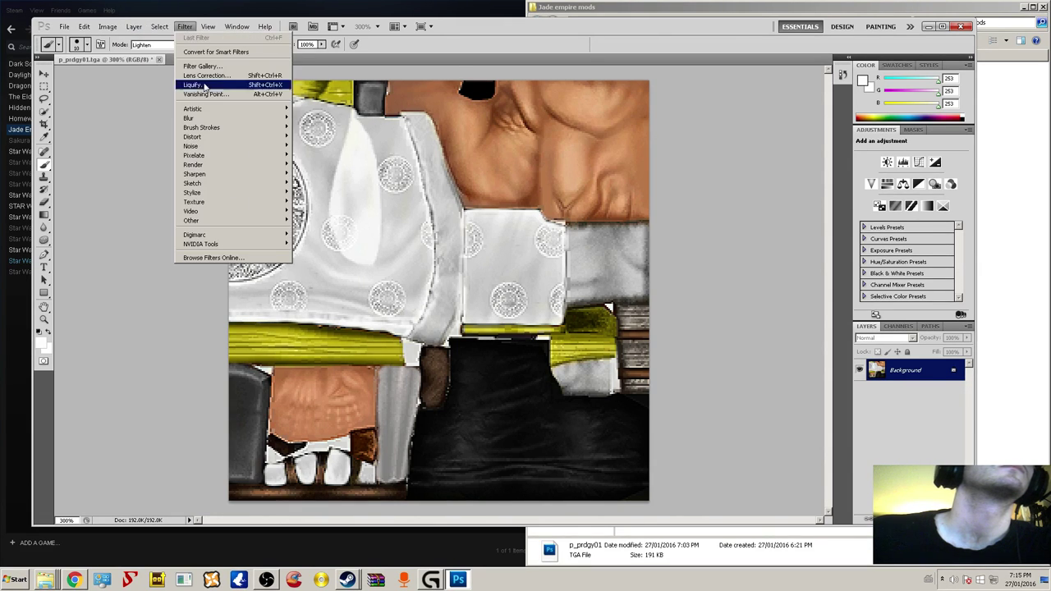
mouse_move(243, 204)
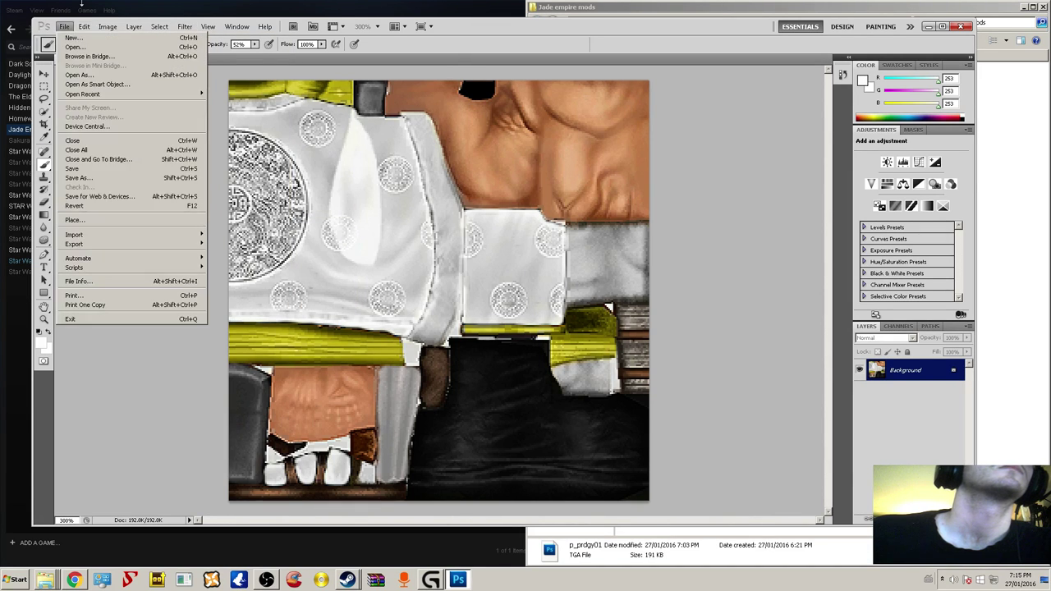
left_click(347, 580)
left_click(462, 579)
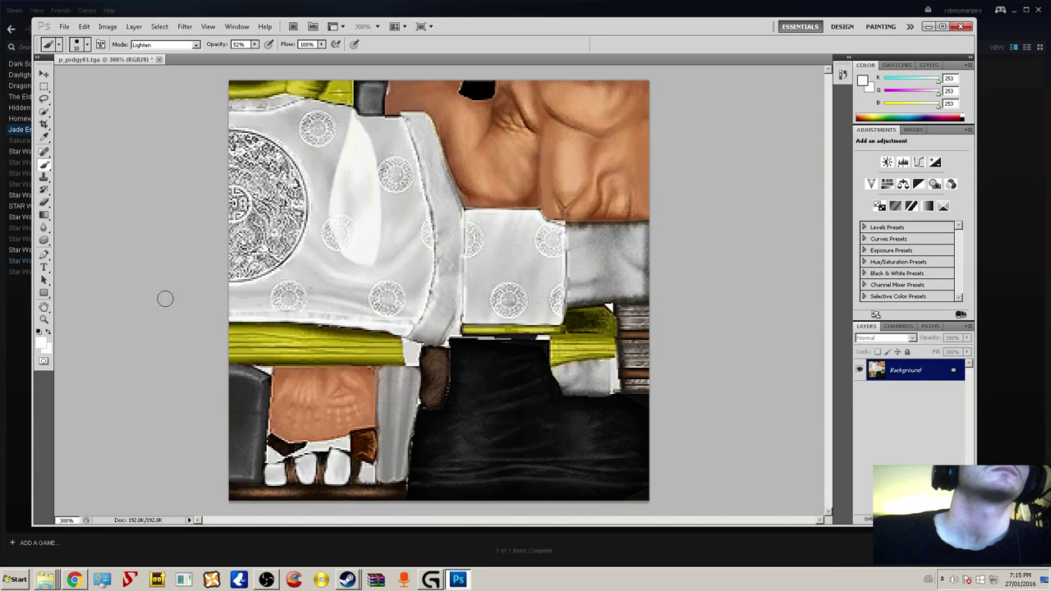
left_click(180, 45)
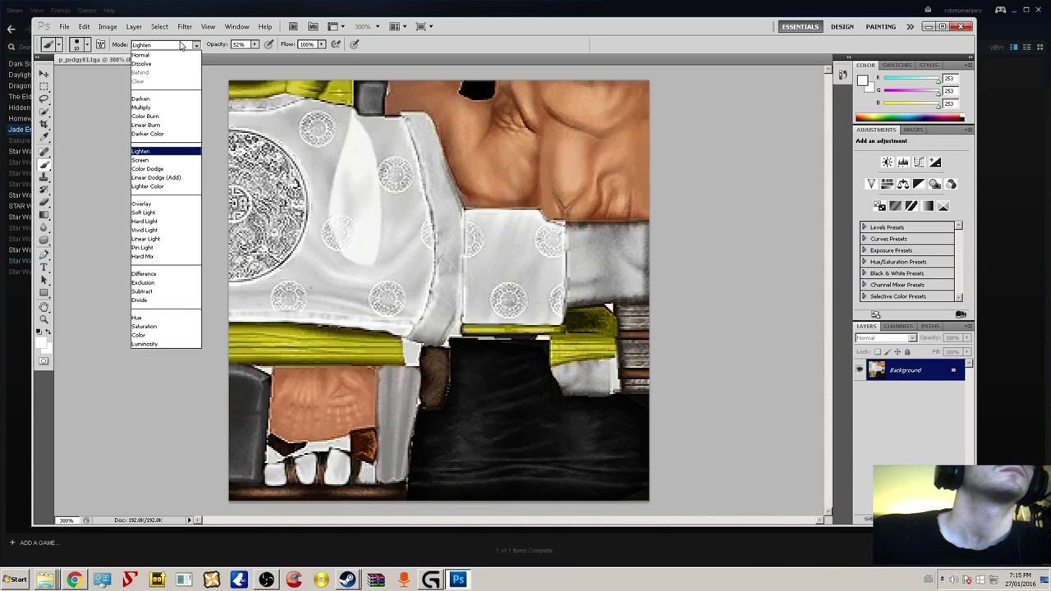
left_click(181, 46)
left_click(180, 46)
left_click(180, 45)
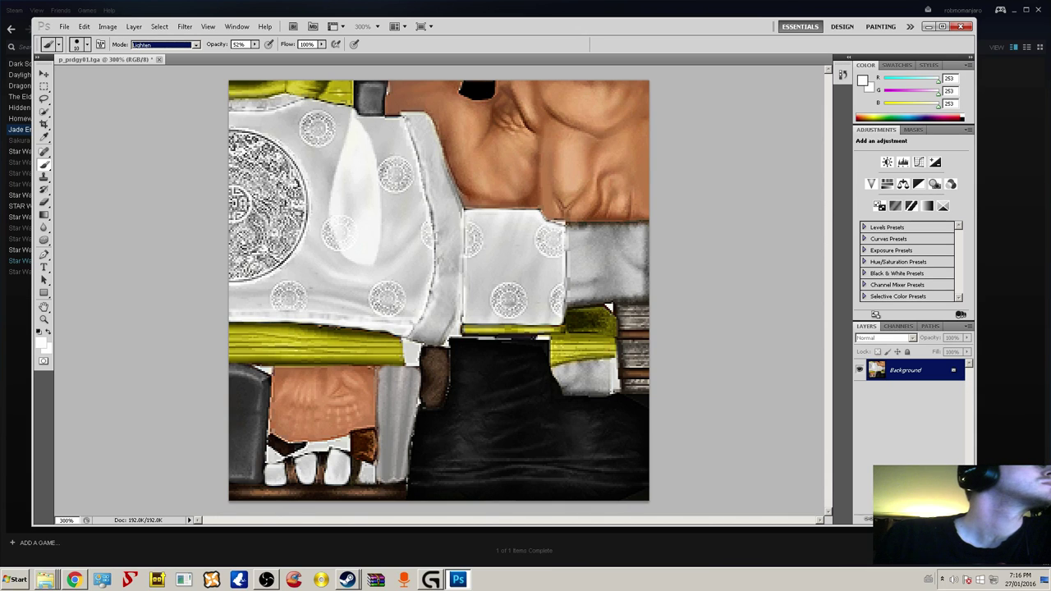
key("Return")
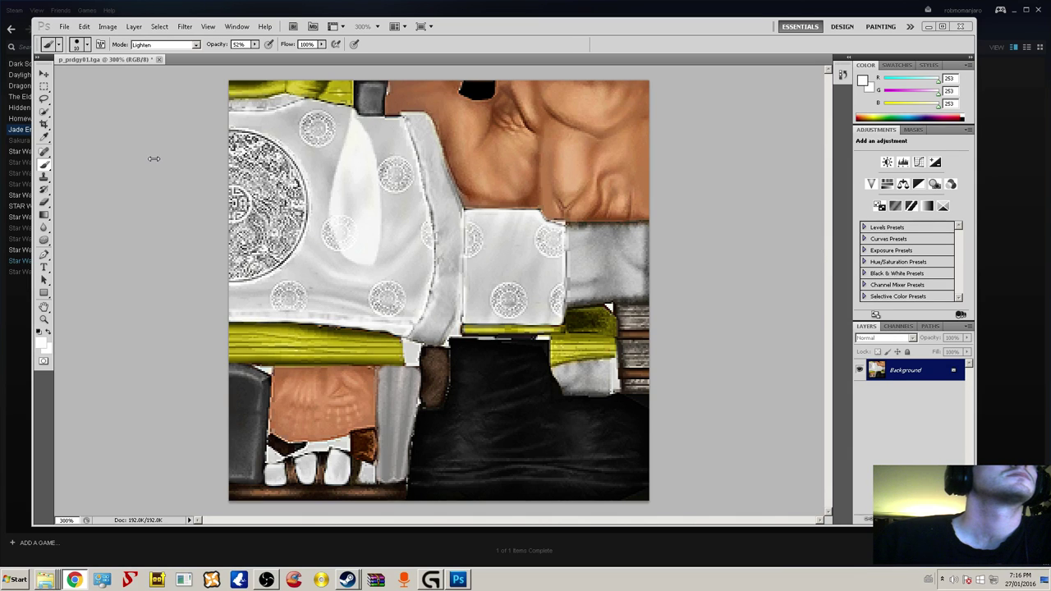
- Open the model backup folder under Jade empire mods on drive G: and select the P_Prdgy01.txb file
left_click(18, 580)
left_click(180, 460)
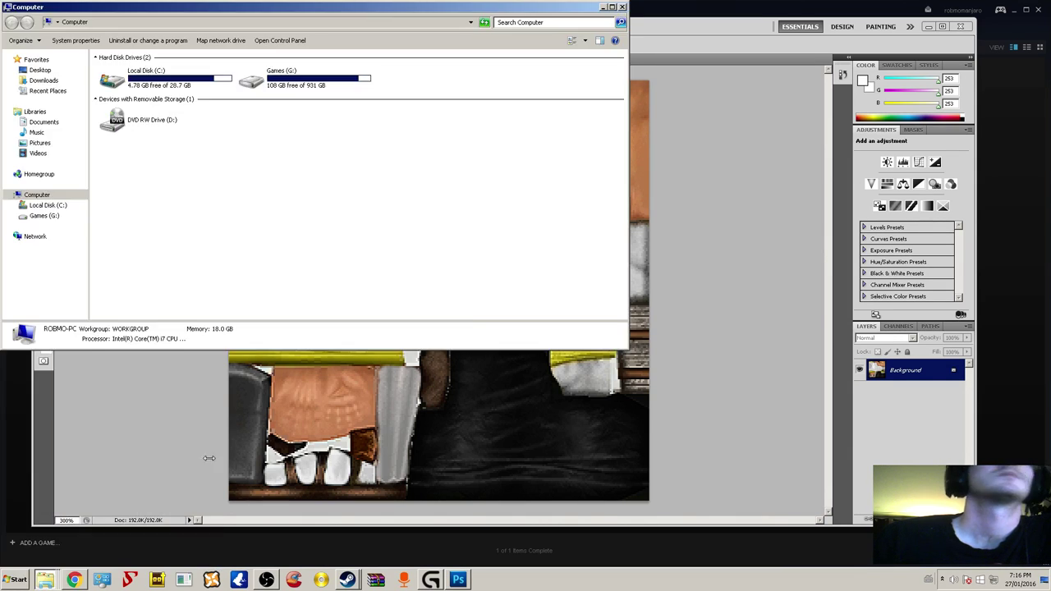
double_click(317, 82)
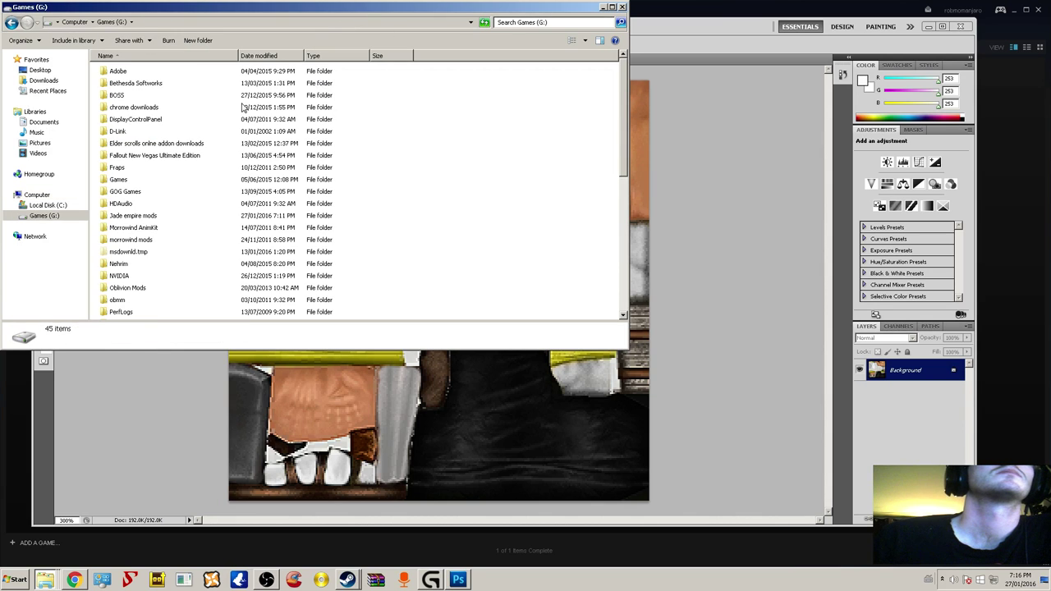
double_click(128, 227)
key("BackSpace")
double_click(152, 216)
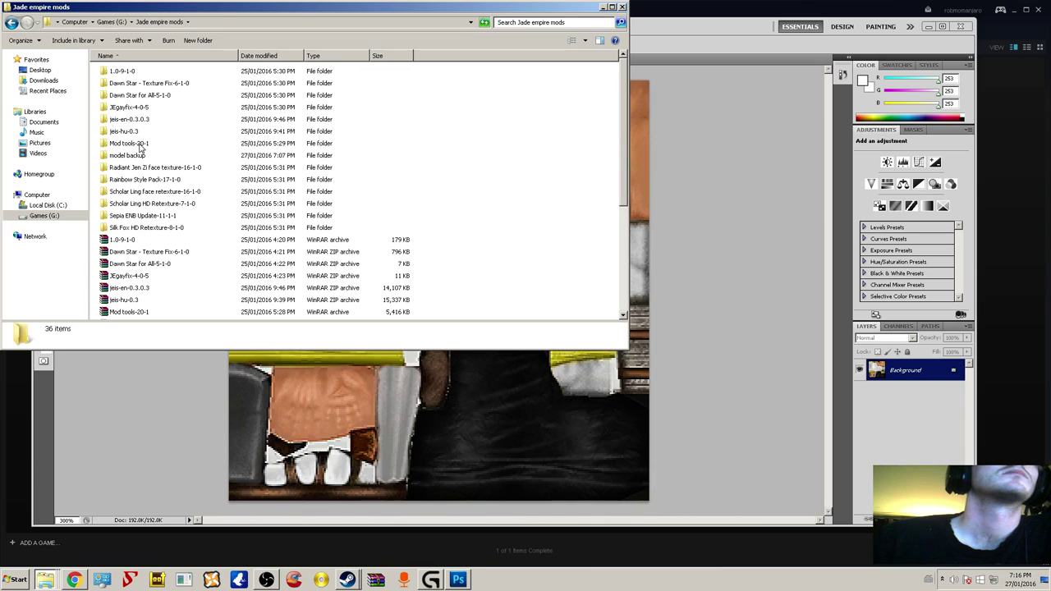
double_click(134, 154)
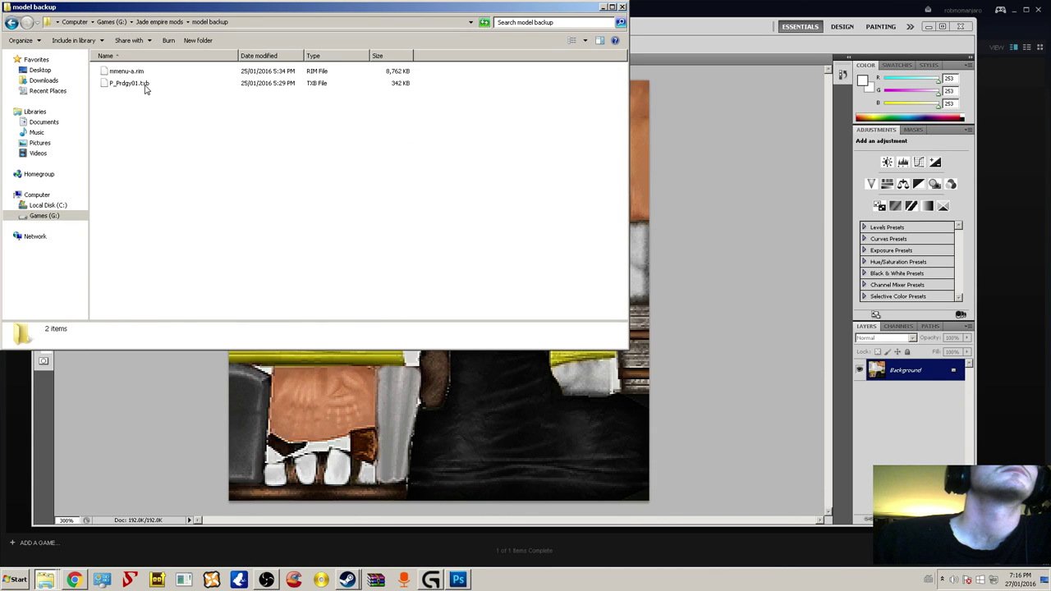
left_click(141, 84)
left_click_drag(194, 8, 385, 66)
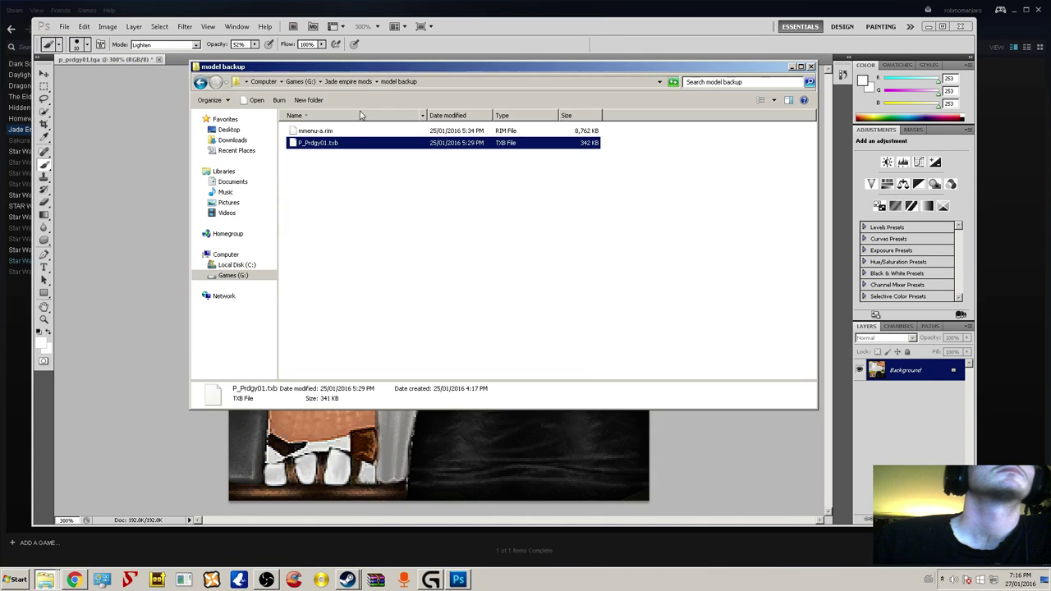
- Launch the Txb2Tga converter from the Txb2Tga subfolder of Mod tools-20-1
left_click(200, 81)
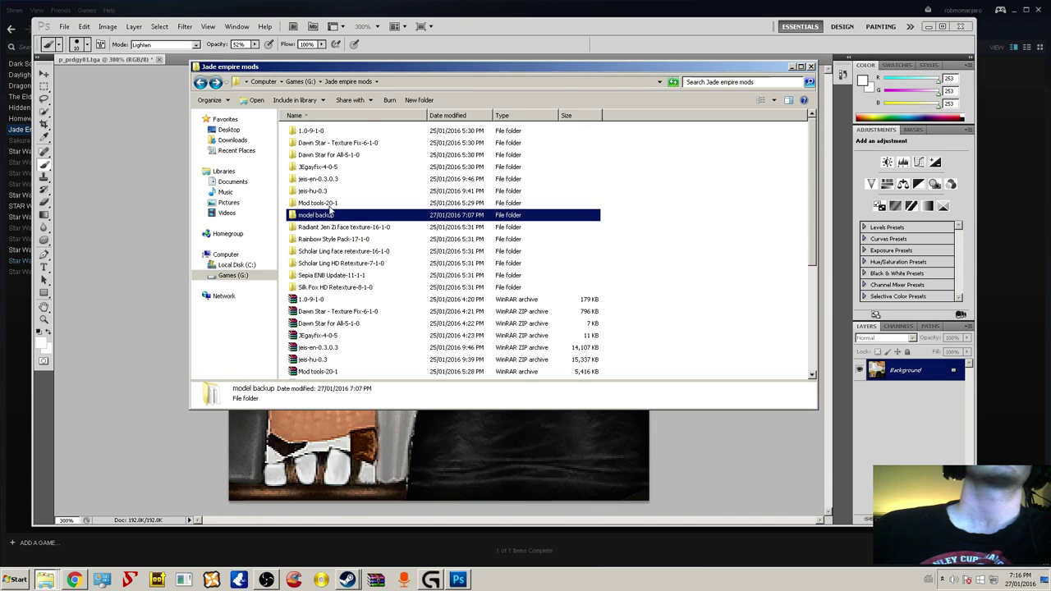
double_click(327, 203)
double_click(315, 193)
double_click(312, 132)
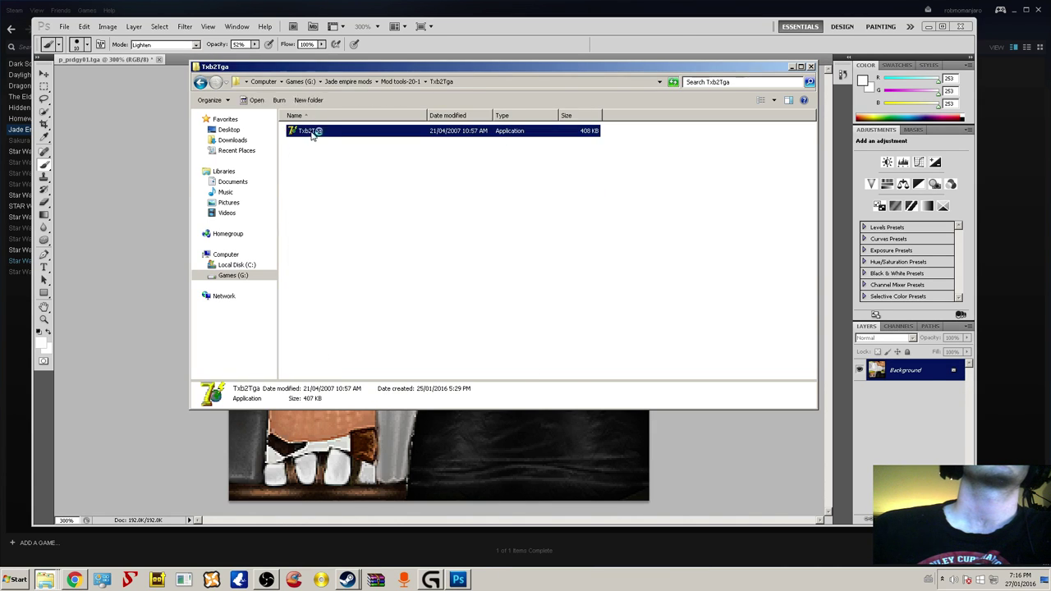
- Convert P_Prdgy01.txb from the model backup folder to TGA, saving it as P_Prdgy01 in the same folder
left_click(503, 294)
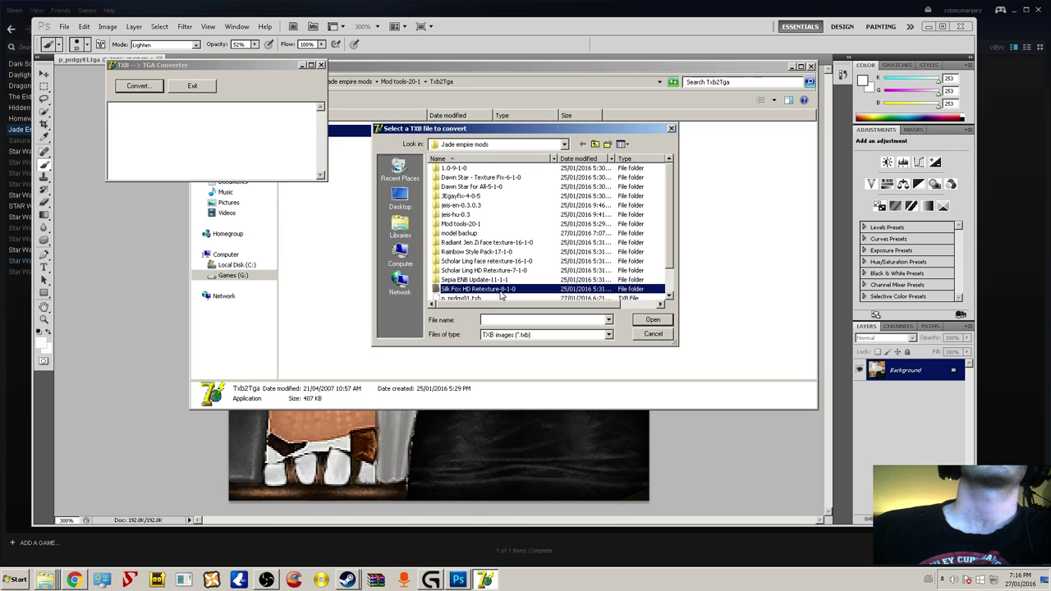
double_click(465, 225)
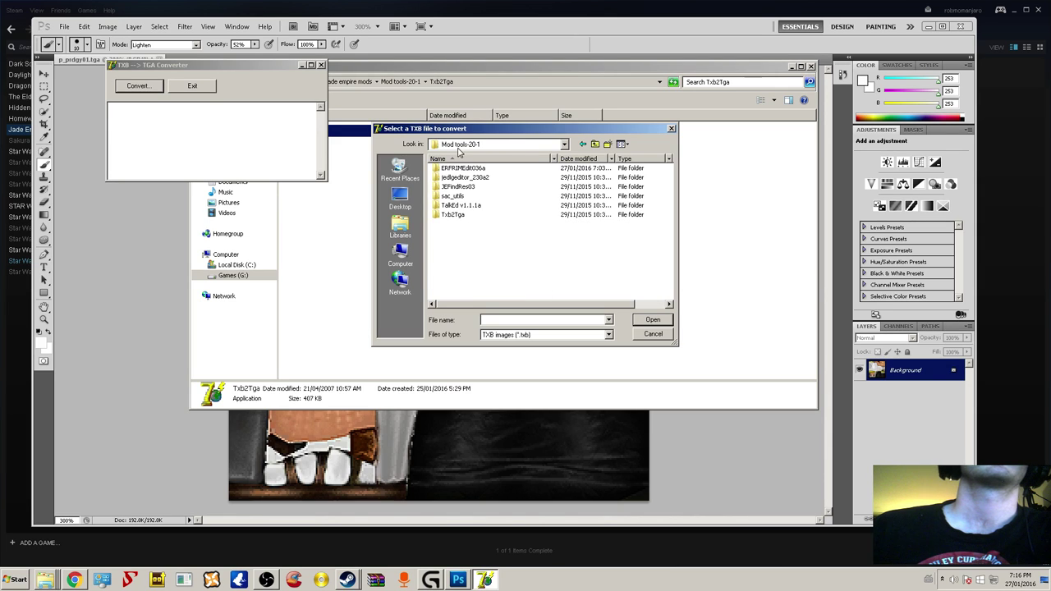
left_click(594, 144)
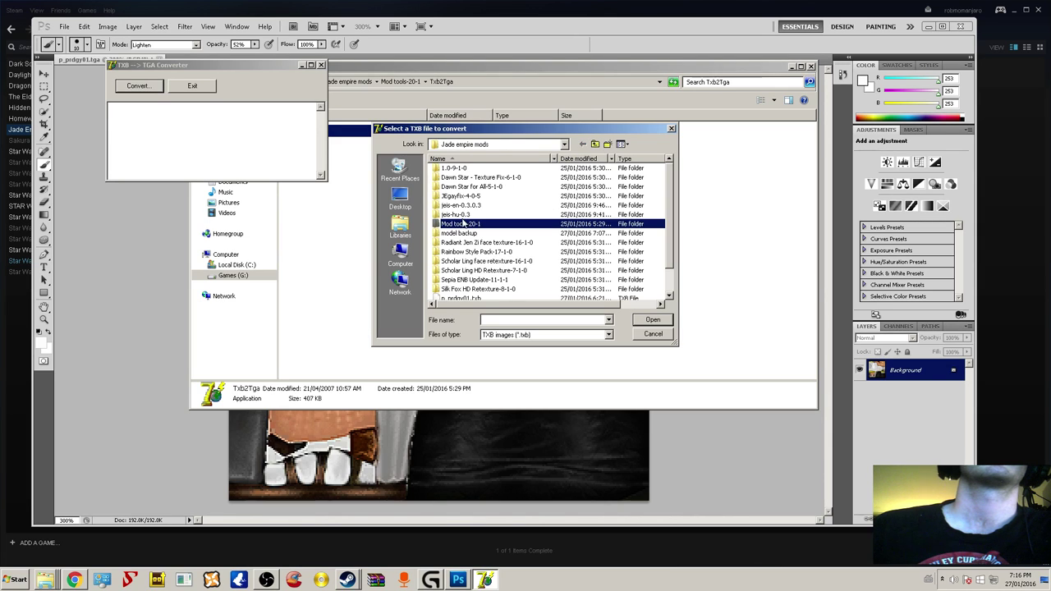
double_click(463, 233)
double_click(464, 170)
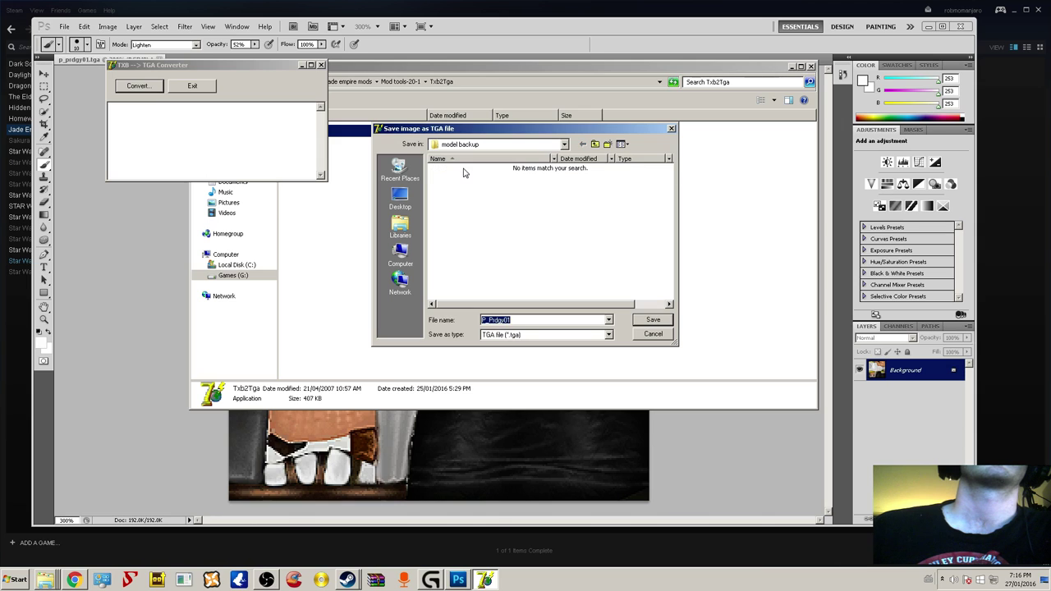
left_click(633, 321)
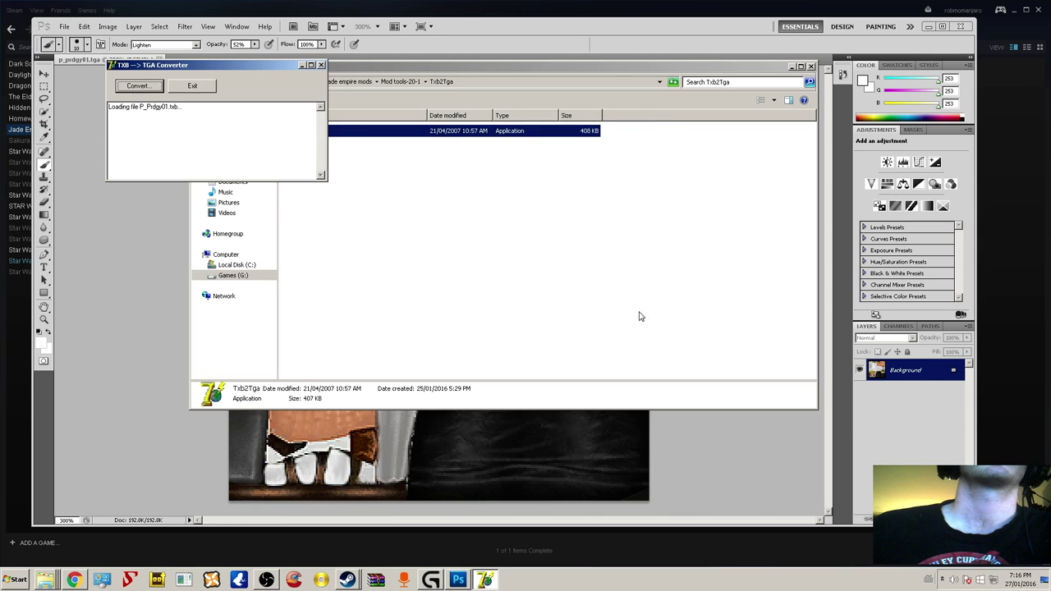
- Open the converted P_Prdgy01 TGA file from the model backup folder in Photoshop
left_click(399, 81)
left_click(349, 81)
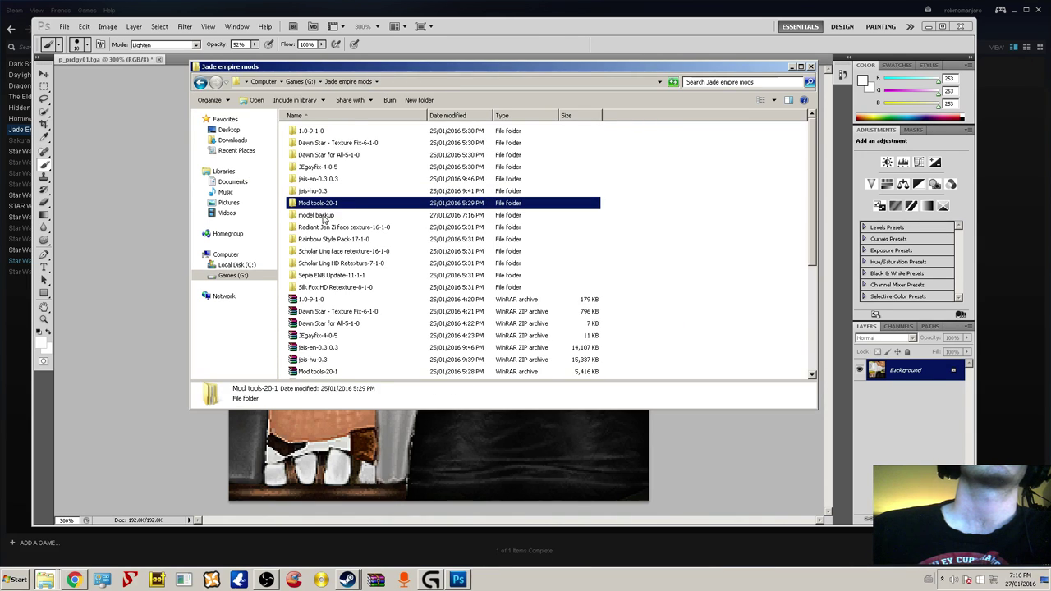
double_click(316, 215)
double_click(317, 144)
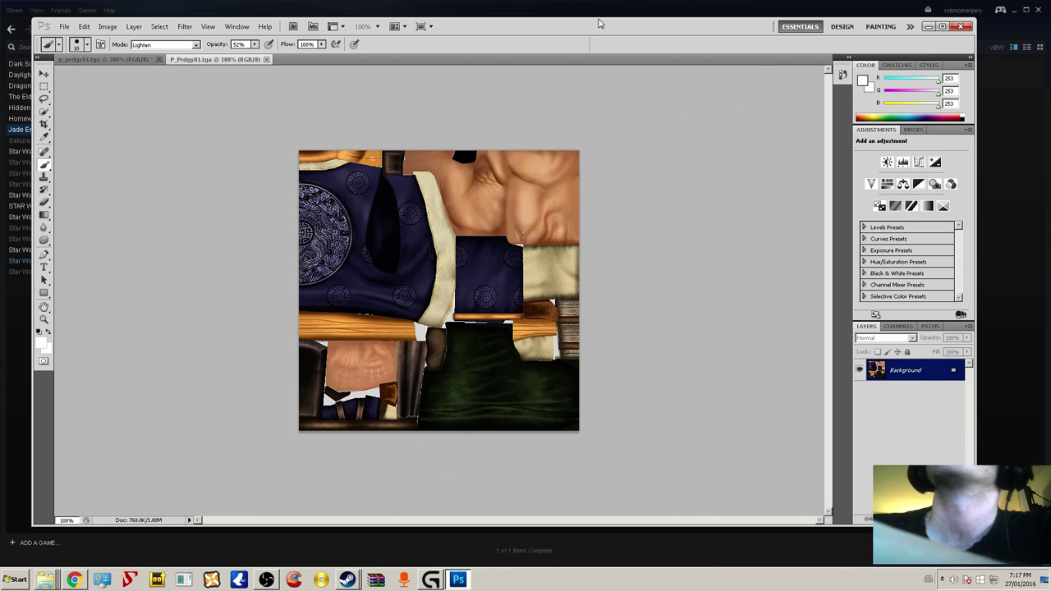
- Compare the recoloured and newly converted textures at actual pixel size and close the recoloured p_prdgy01.tga without saving
left_click(114, 61)
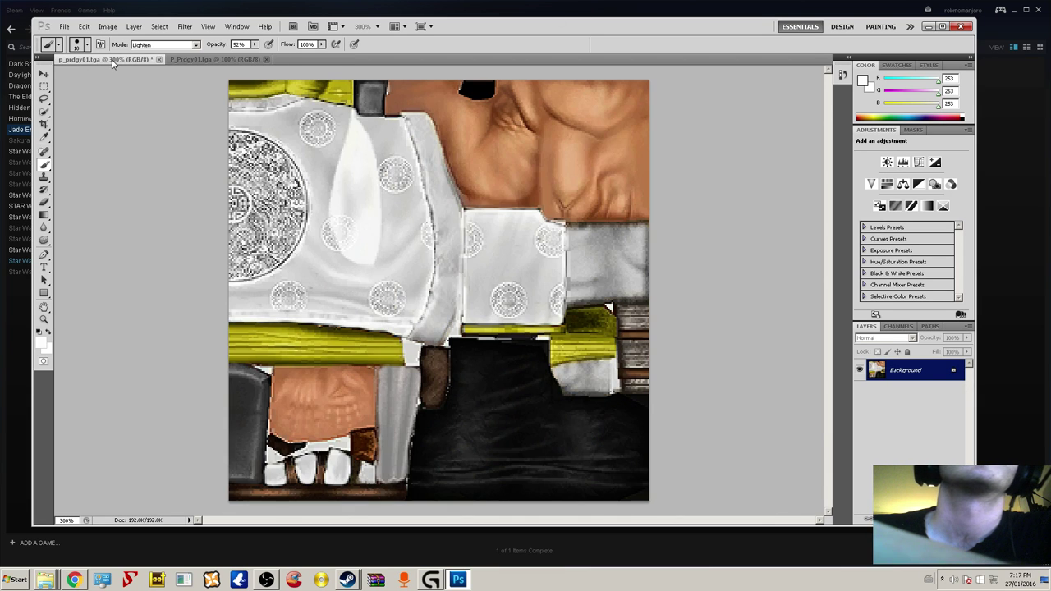
left_click(44, 320)
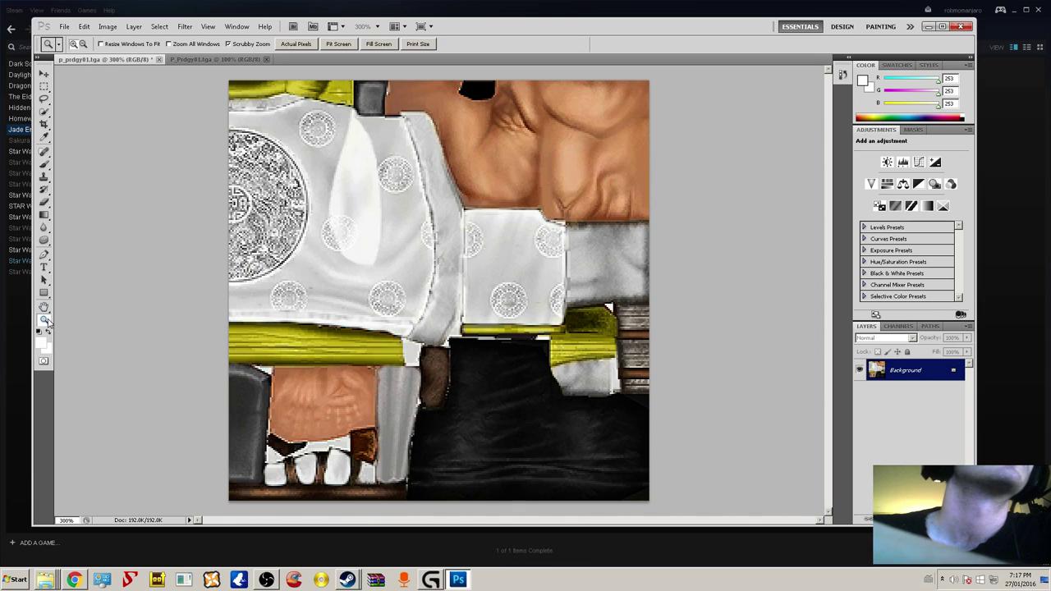
left_click(303, 44)
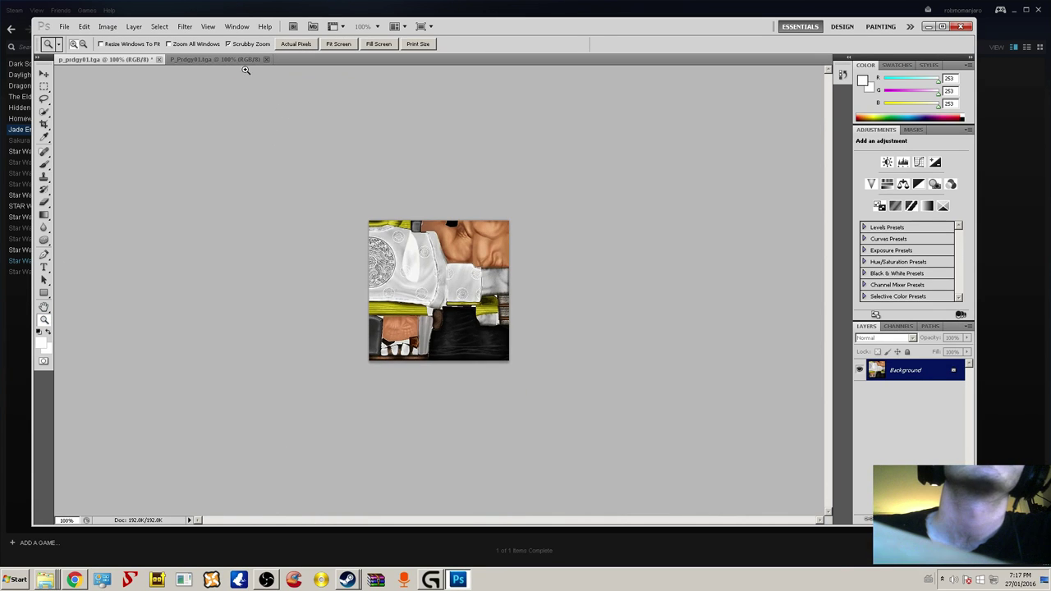
left_click(205, 61)
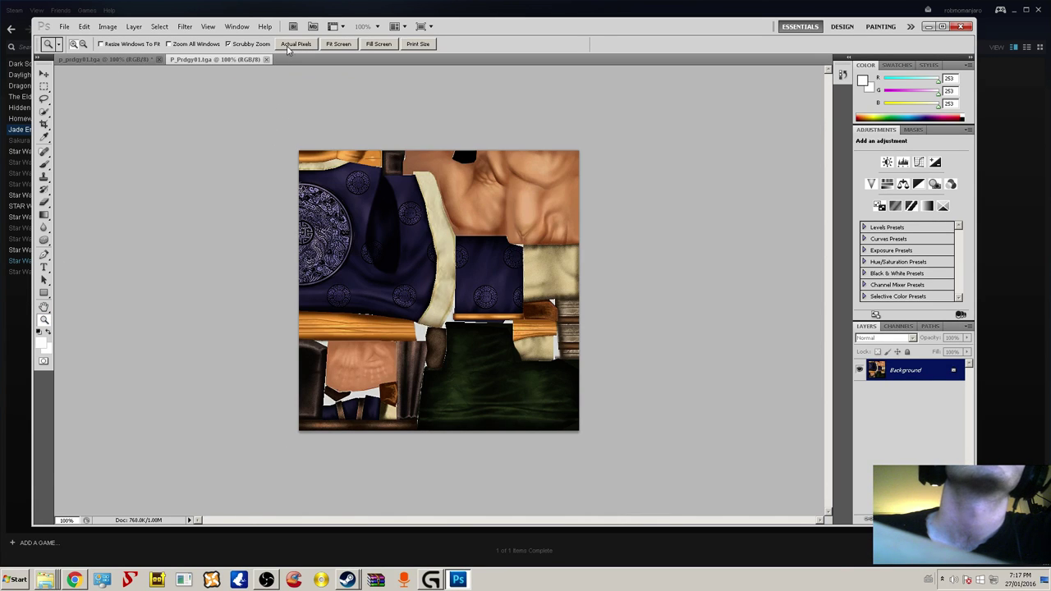
left_click(138, 61)
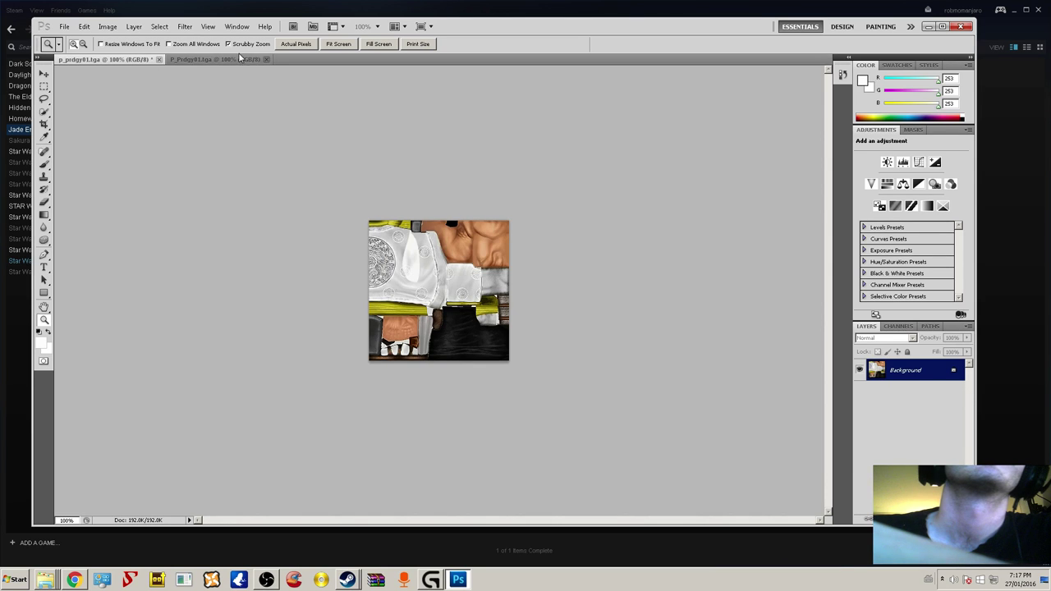
left_click(159, 60)
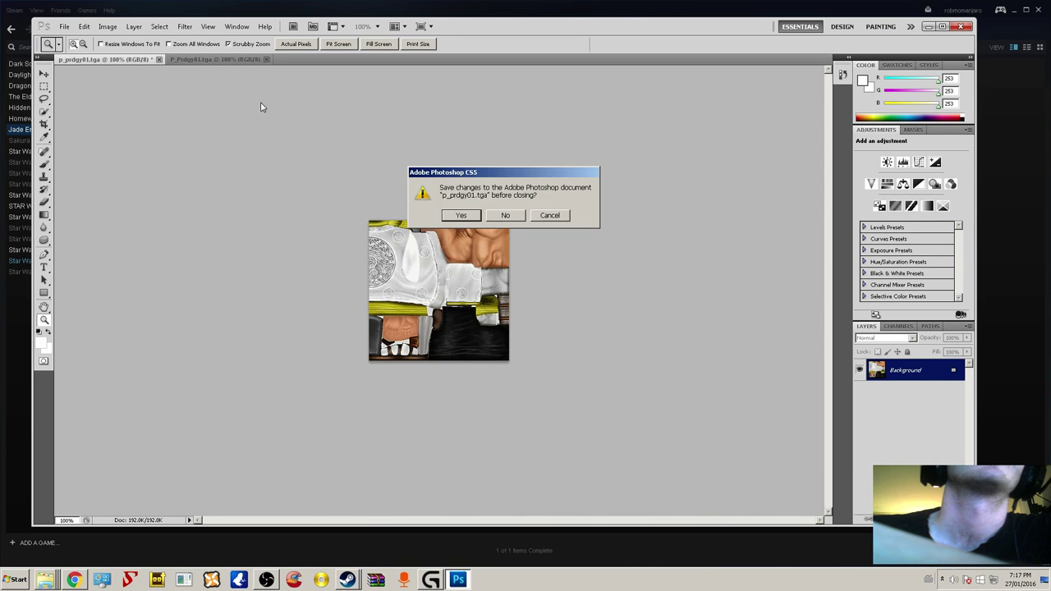
left_click(511, 218)
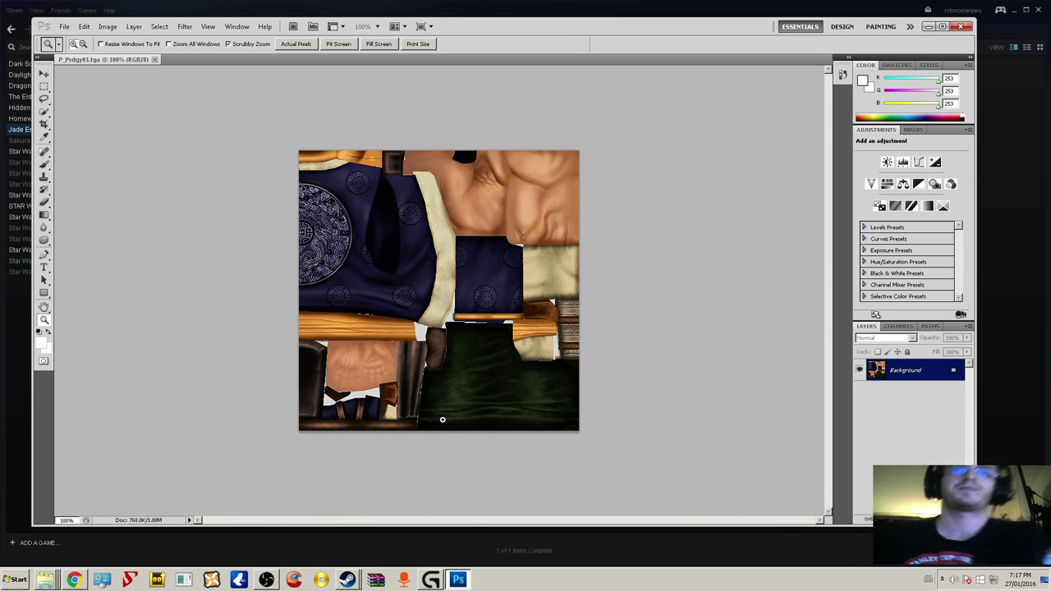
left_click(441, 580)
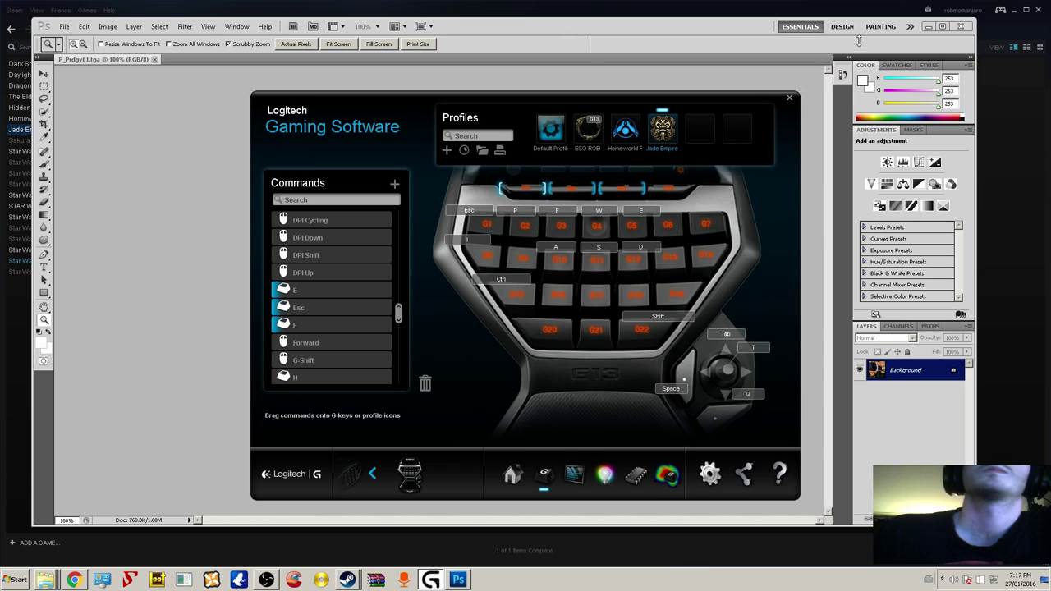
left_click(787, 100)
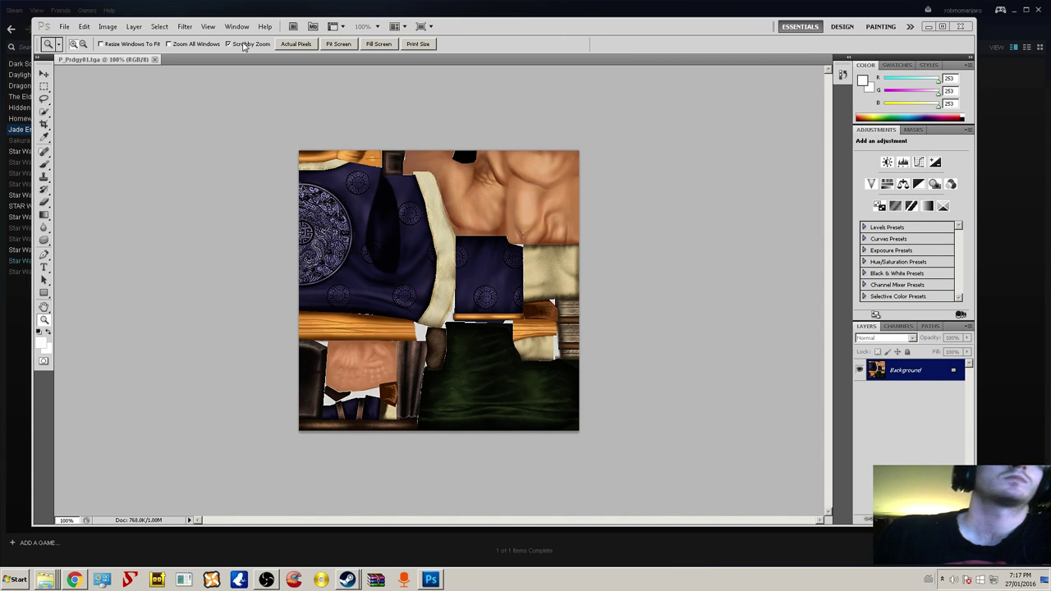
- Delete the p_prdgy01, p_prodgyh01 and p_prodgyx01 TGA, TXB and TXI files from the Jade empire mods folder and return to Photoshop
left_click(62, 561)
left_click(341, 81)
scroll(342, 261, "down", 5)
scroll(336, 263, "up", 5)
scroll(329, 267, "down", 4)
scroll(323, 270, "down", 1)
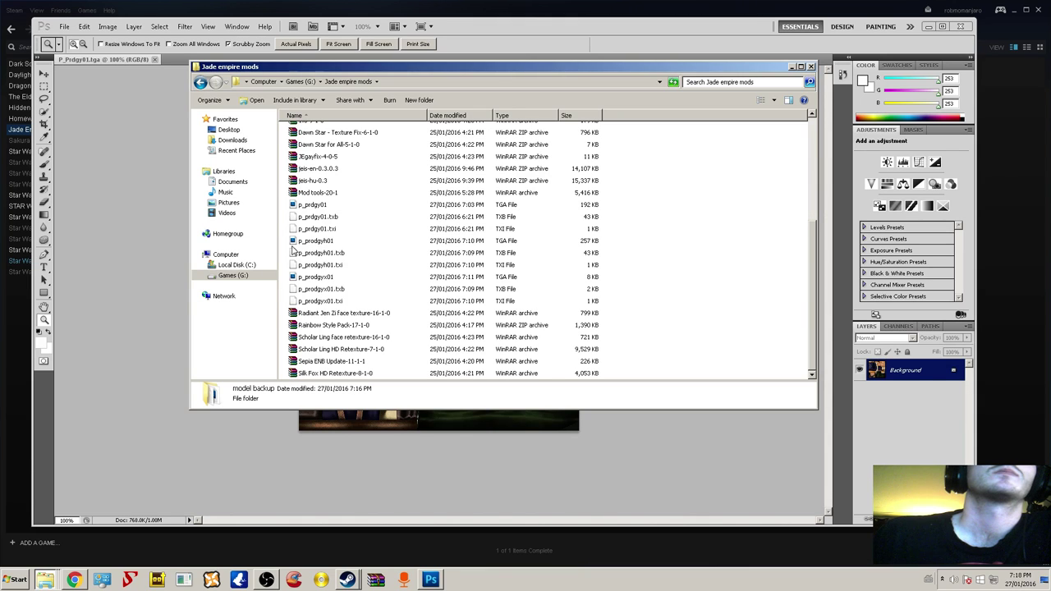
left_click(320, 302)
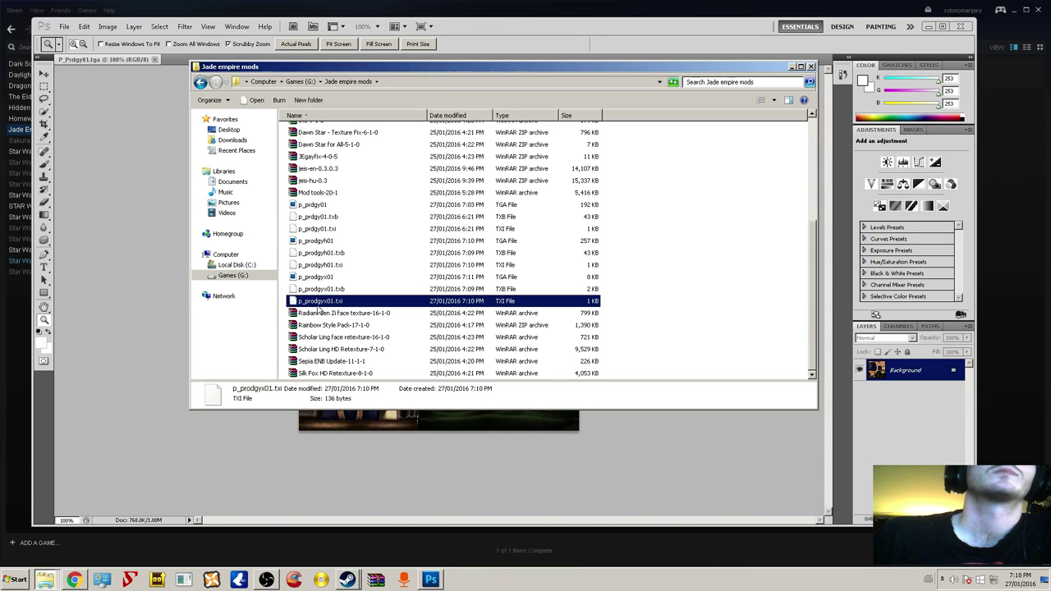
left_click(313, 205, "shift")
right_click(316, 229)
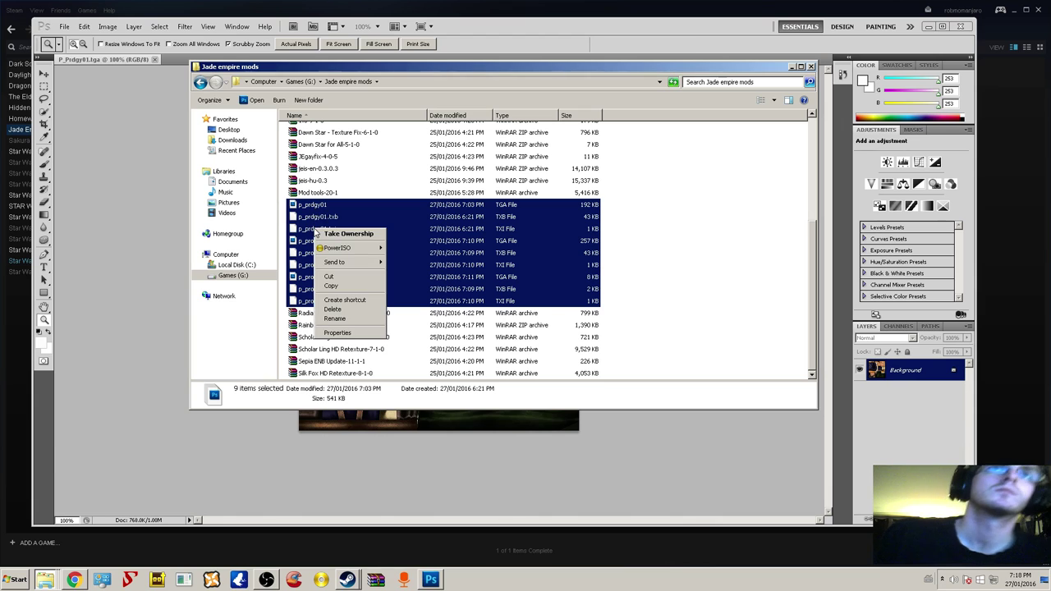
left_click(335, 310)
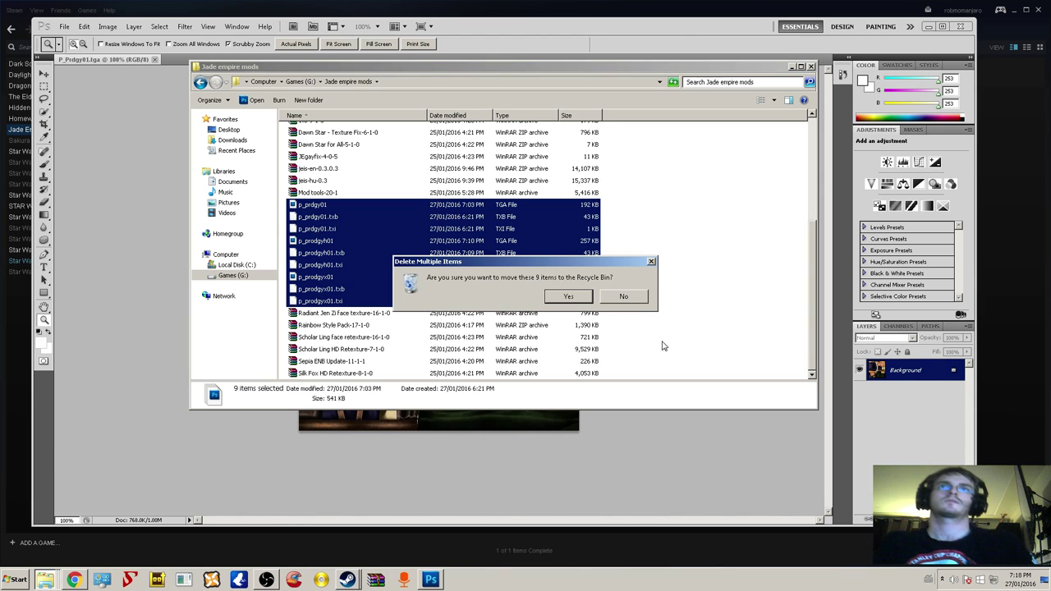
left_click(566, 302)
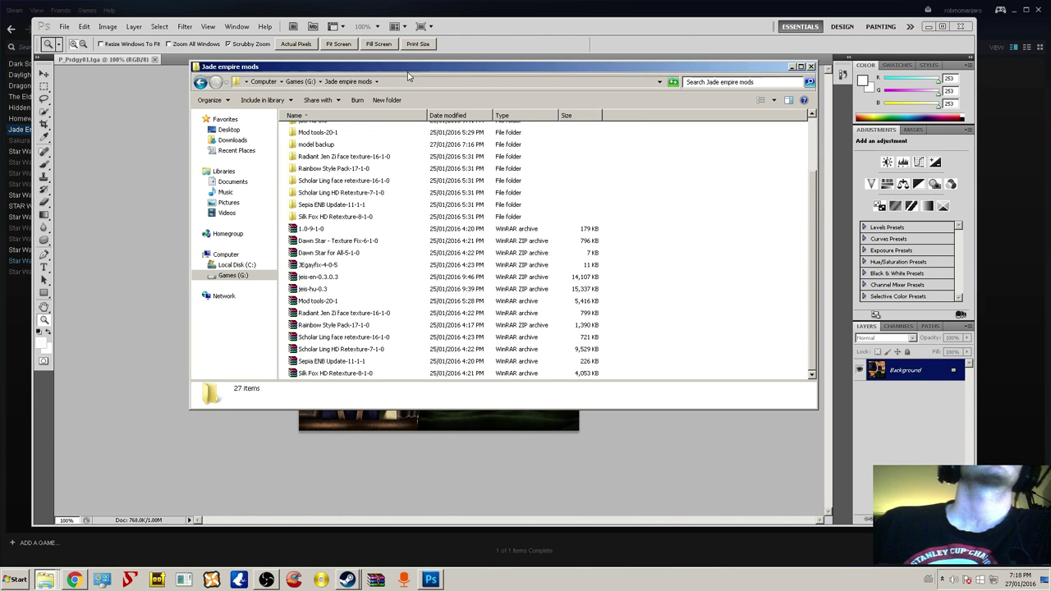
left_click(793, 68)
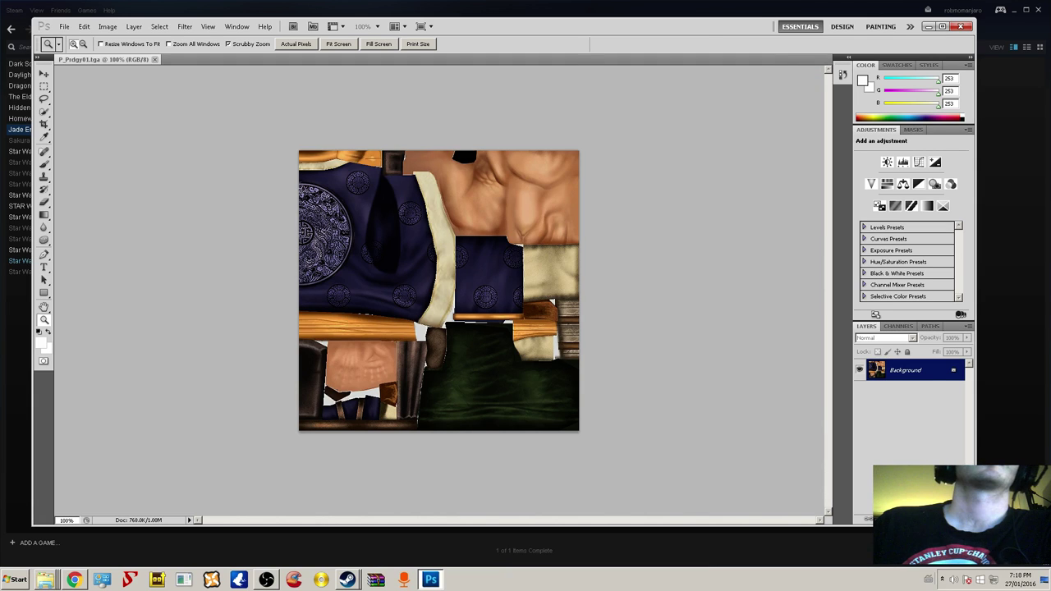